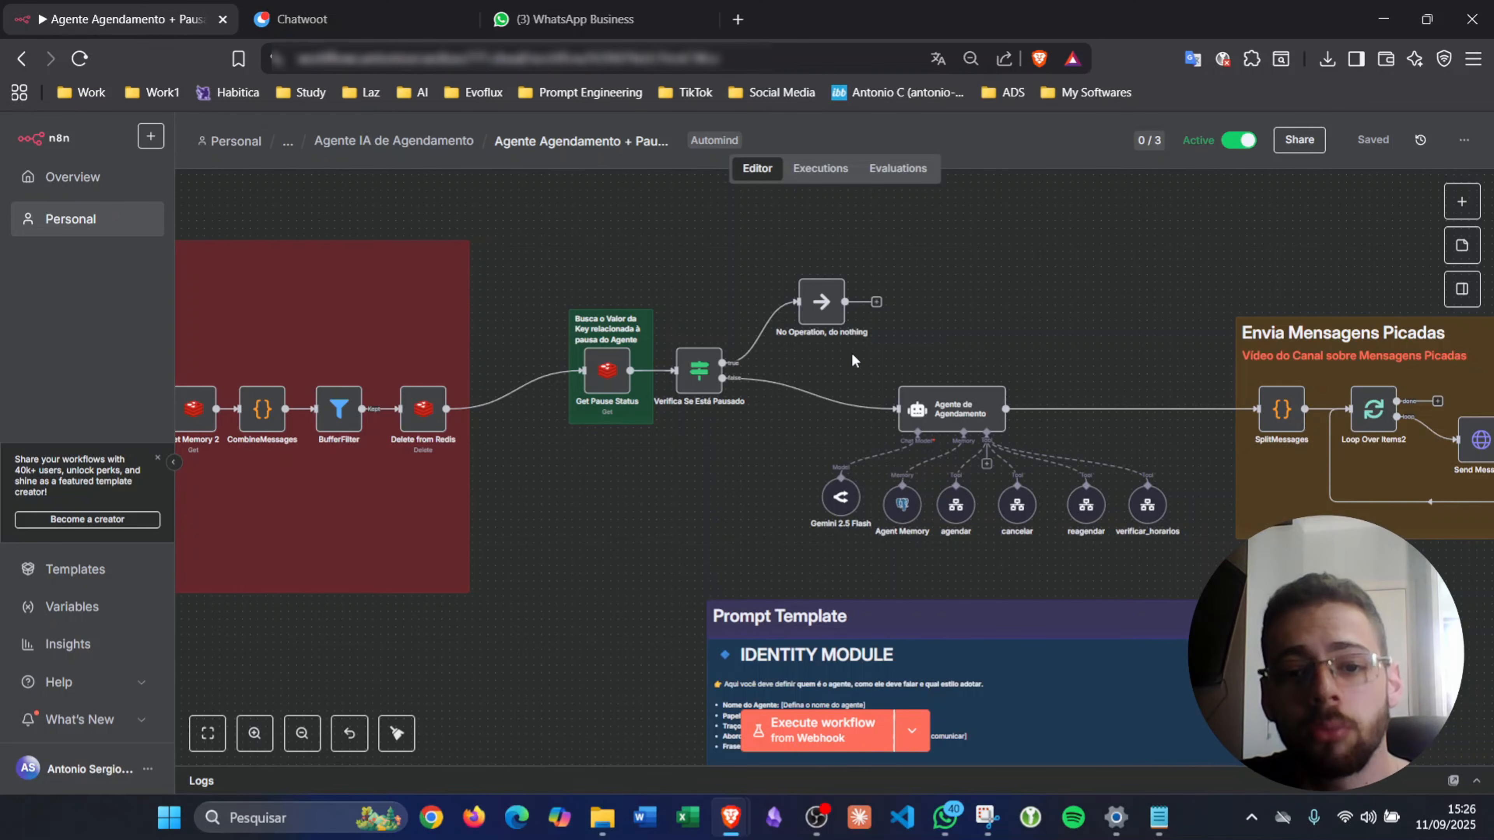
- Look over the scheduling agent and Agendar nodes, then switch to the Agente EvoFlux WhatsApp chat
{"action": "left_click_drag", "start_coordinate": [804, 345], "coordinate": [990, 476]}
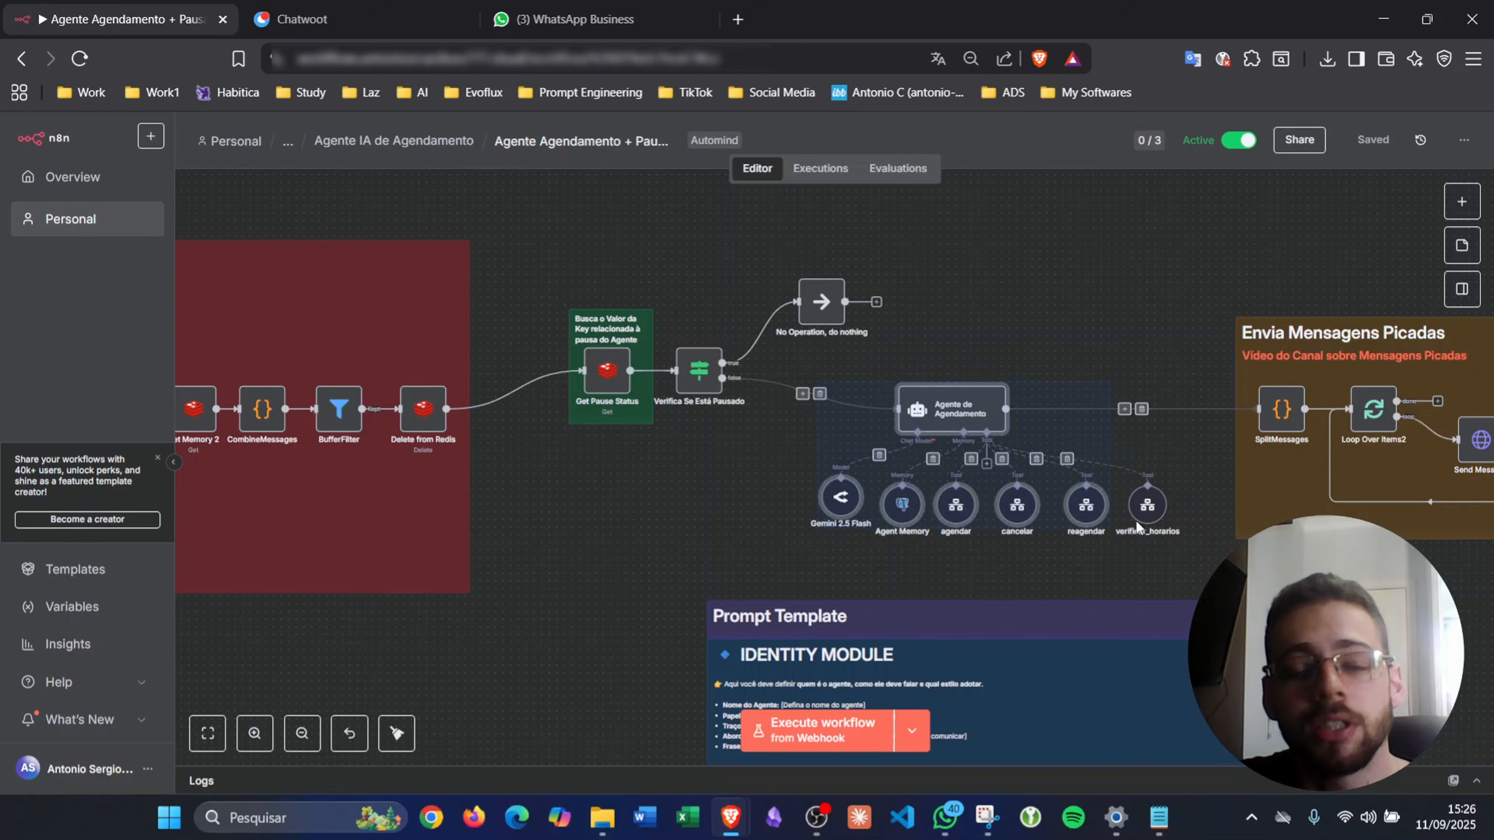
{"action": "left_click", "coordinate": [1020, 321]}
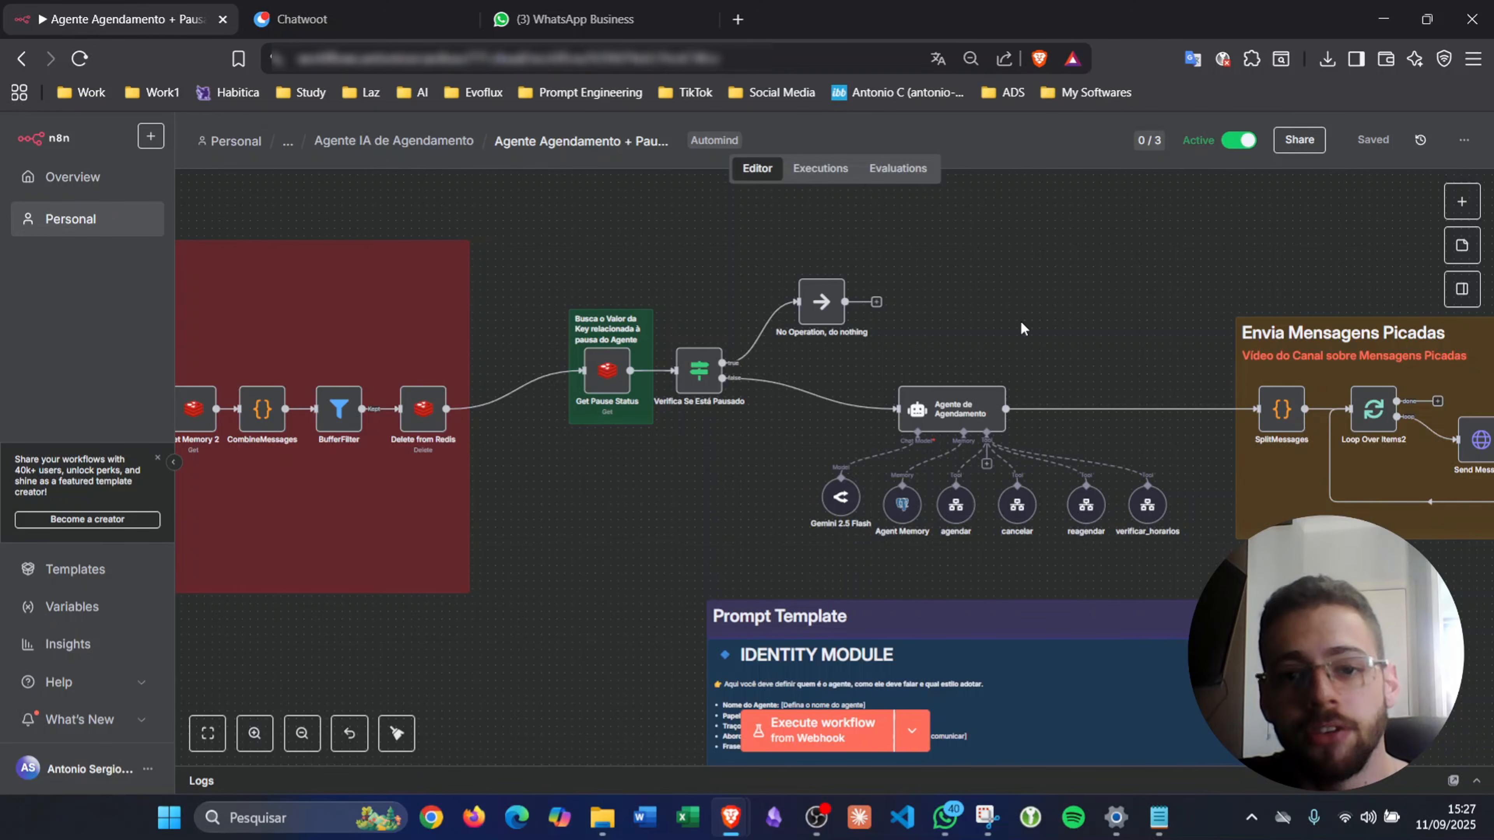
{"action": "scroll", "coordinate": [1020, 321], "scroll_direction": "left", "scroll_amount": 5}
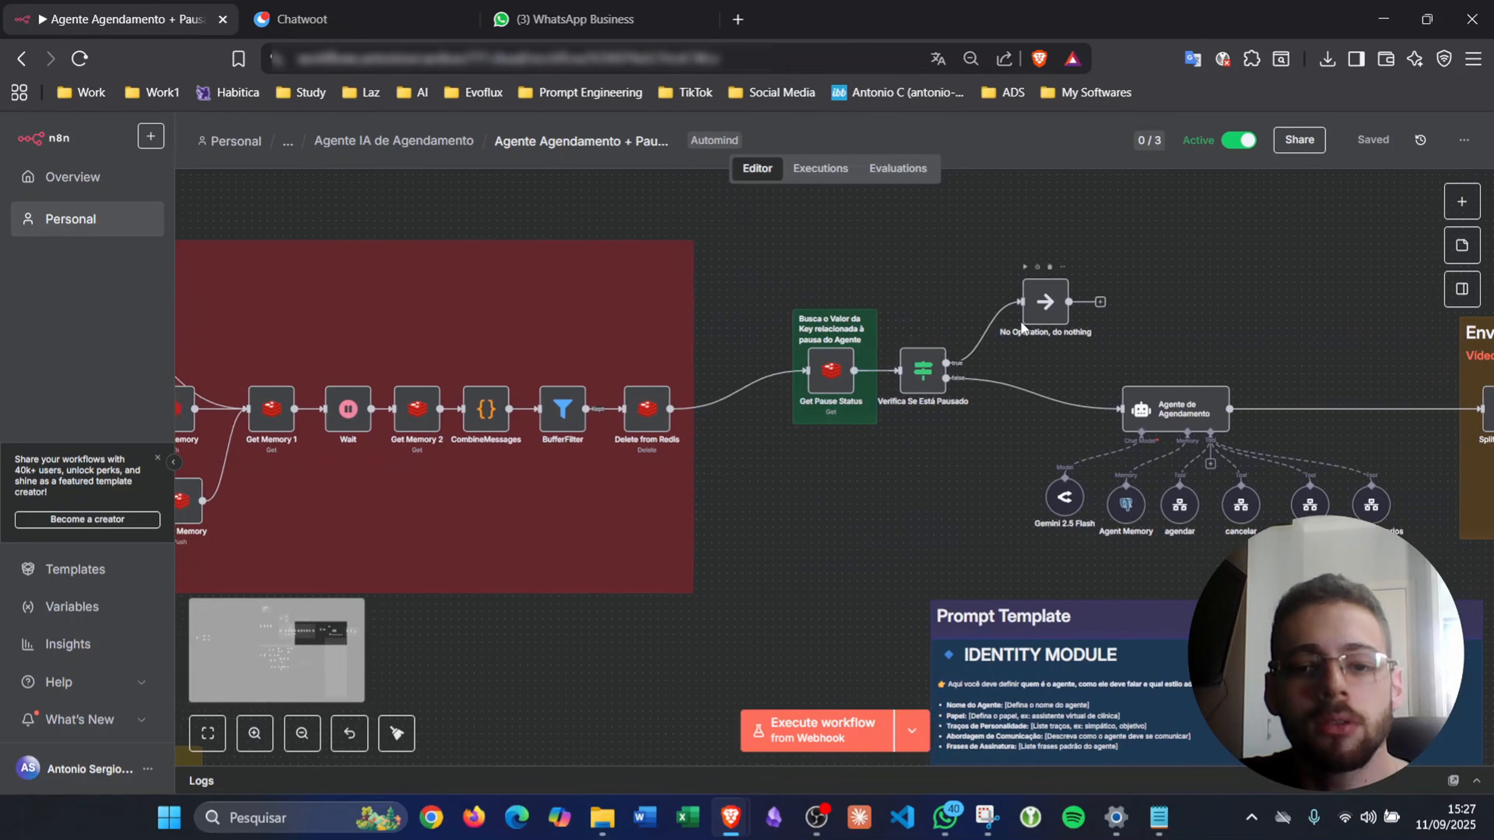
{"action": "scroll", "coordinate": [1020, 322], "scroll_direction": "left", "scroll_amount": 3}
{"action": "scroll", "coordinate": [1020, 327], "scroll_direction": "down", "scroll_amount": 3}
{"action": "scroll", "coordinate": [1007, 325], "scroll_direction": "down", "scroll_amount": 4}
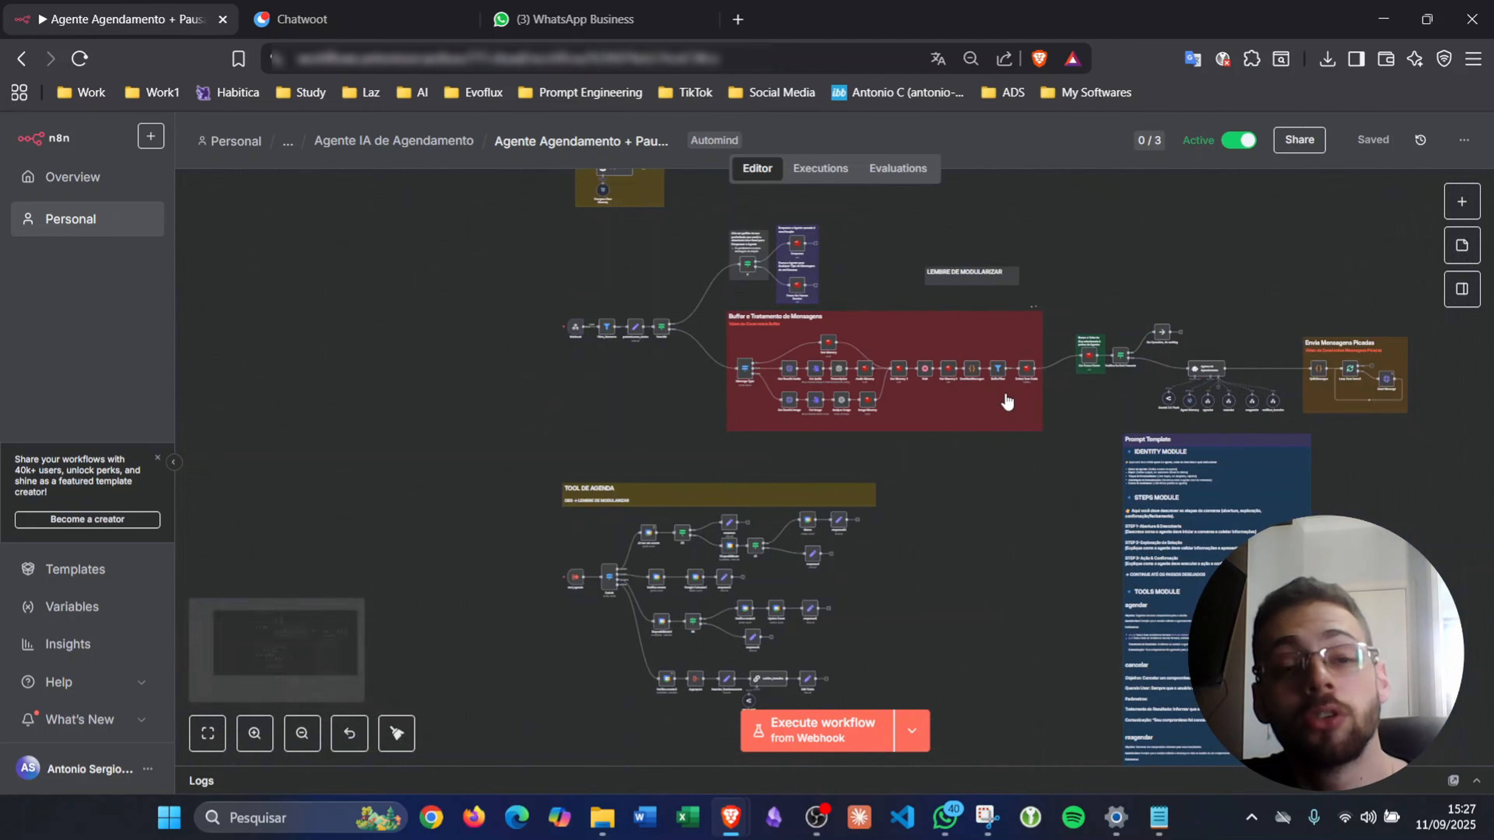
{"action": "scroll", "coordinate": [1007, 402], "scroll_direction": "up", "scroll_amount": 1}
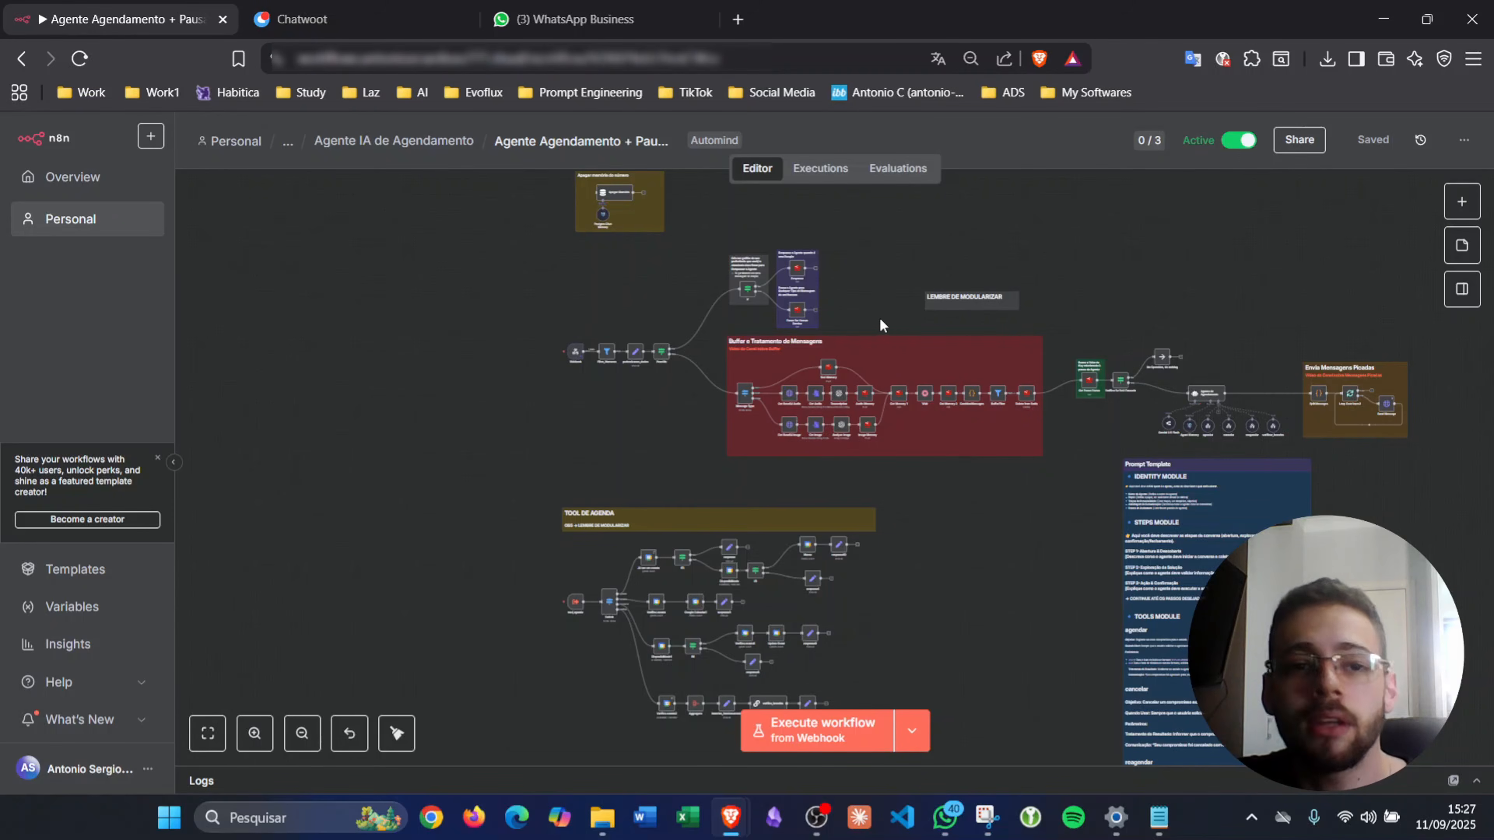
{"action": "left_click", "coordinate": [574, 18]}
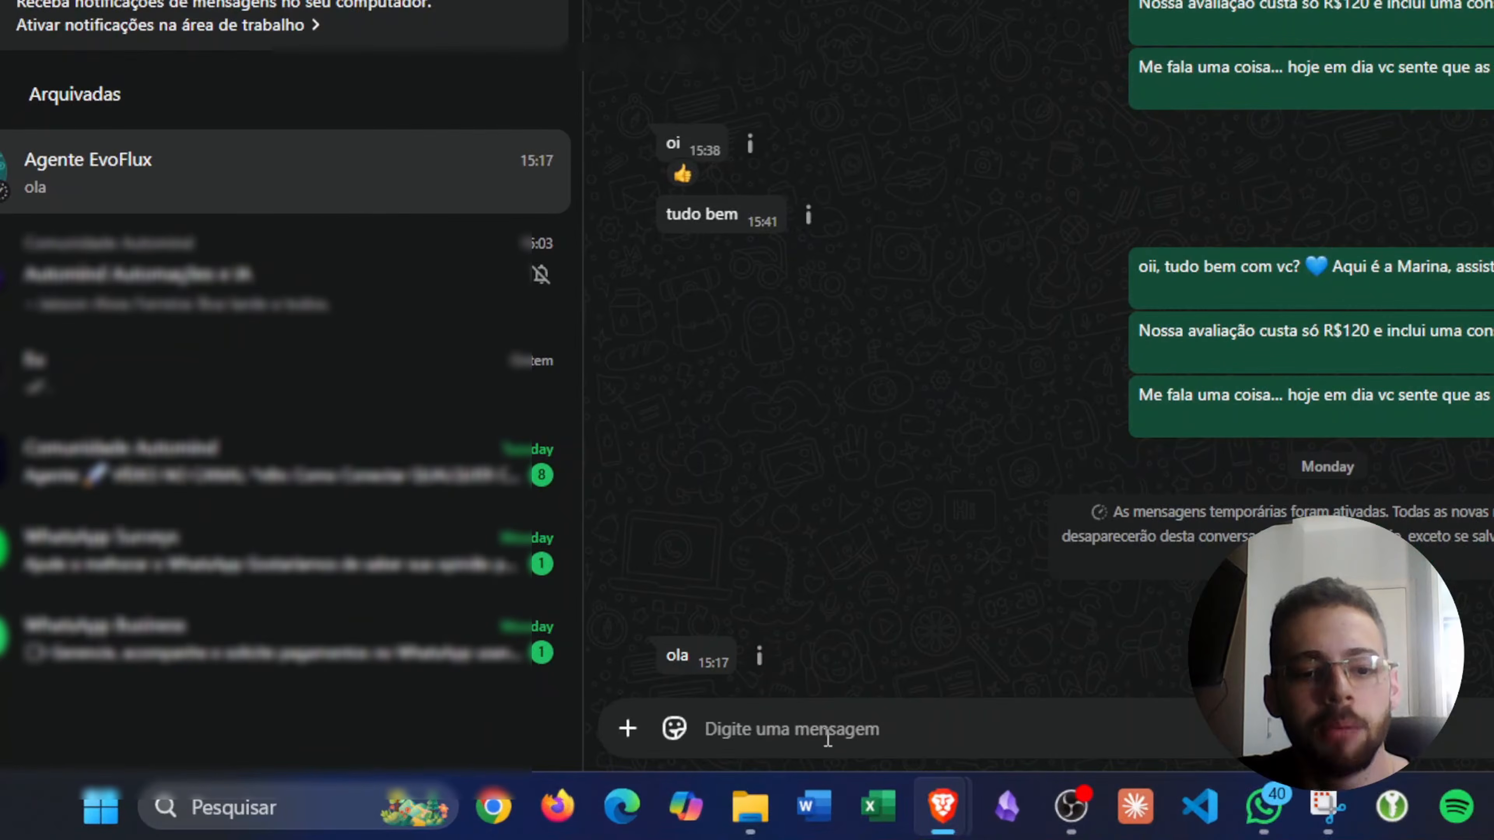
- Draft 'ola' in the Agente EvoFlux chat and go back to the n8n Agente Agendamento workflow
{"action": "type", "text": "d"}
{"action": "key", "text": "BackSpace"}
{"action": "type", "text": "ola"}
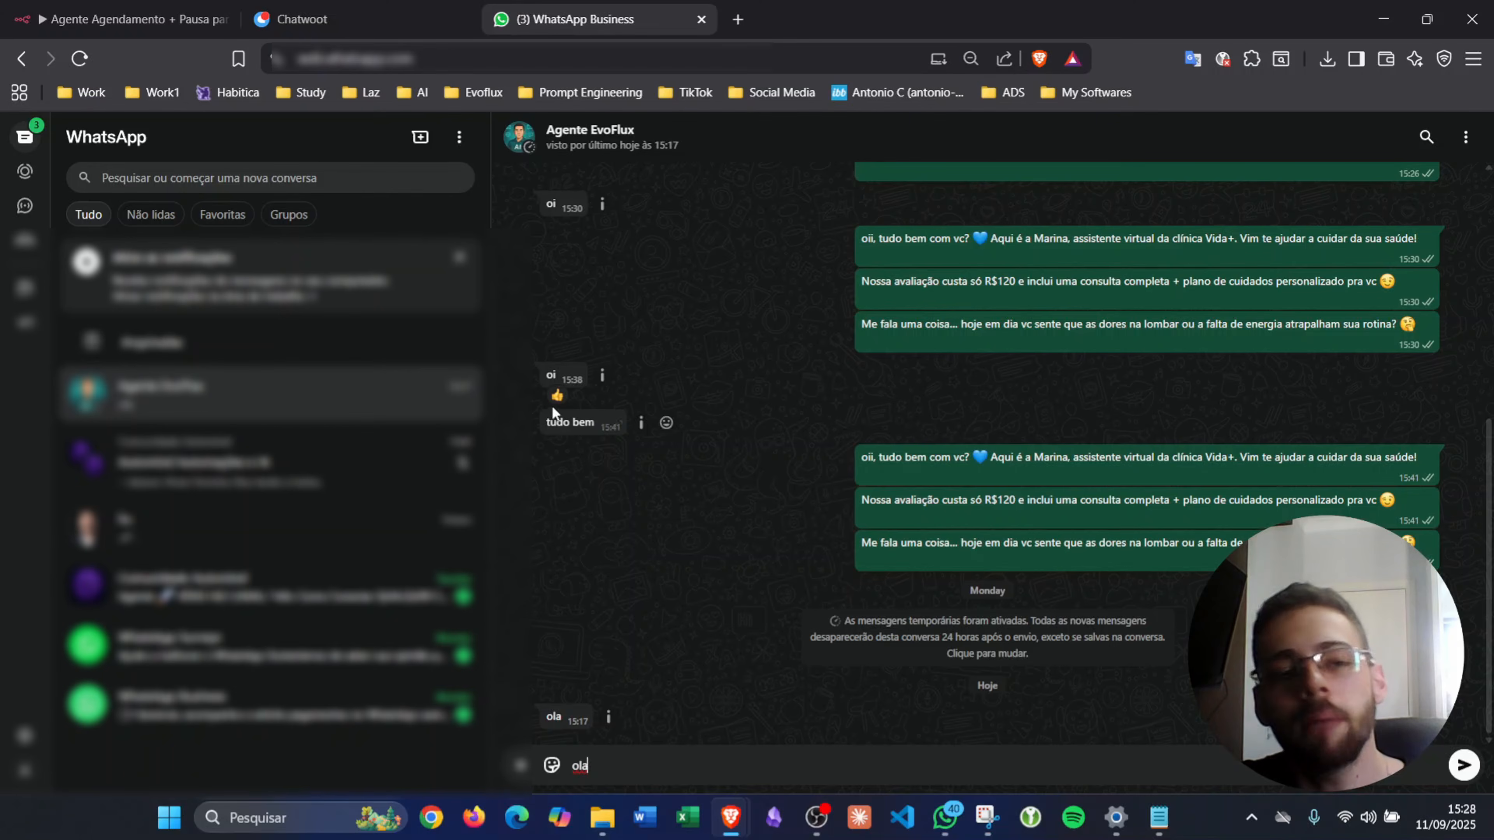
{"action": "left_click", "coordinate": [175, 30]}
{"action": "scroll", "coordinate": [661, 274], "scroll_direction": "up", "scroll_amount": 4}
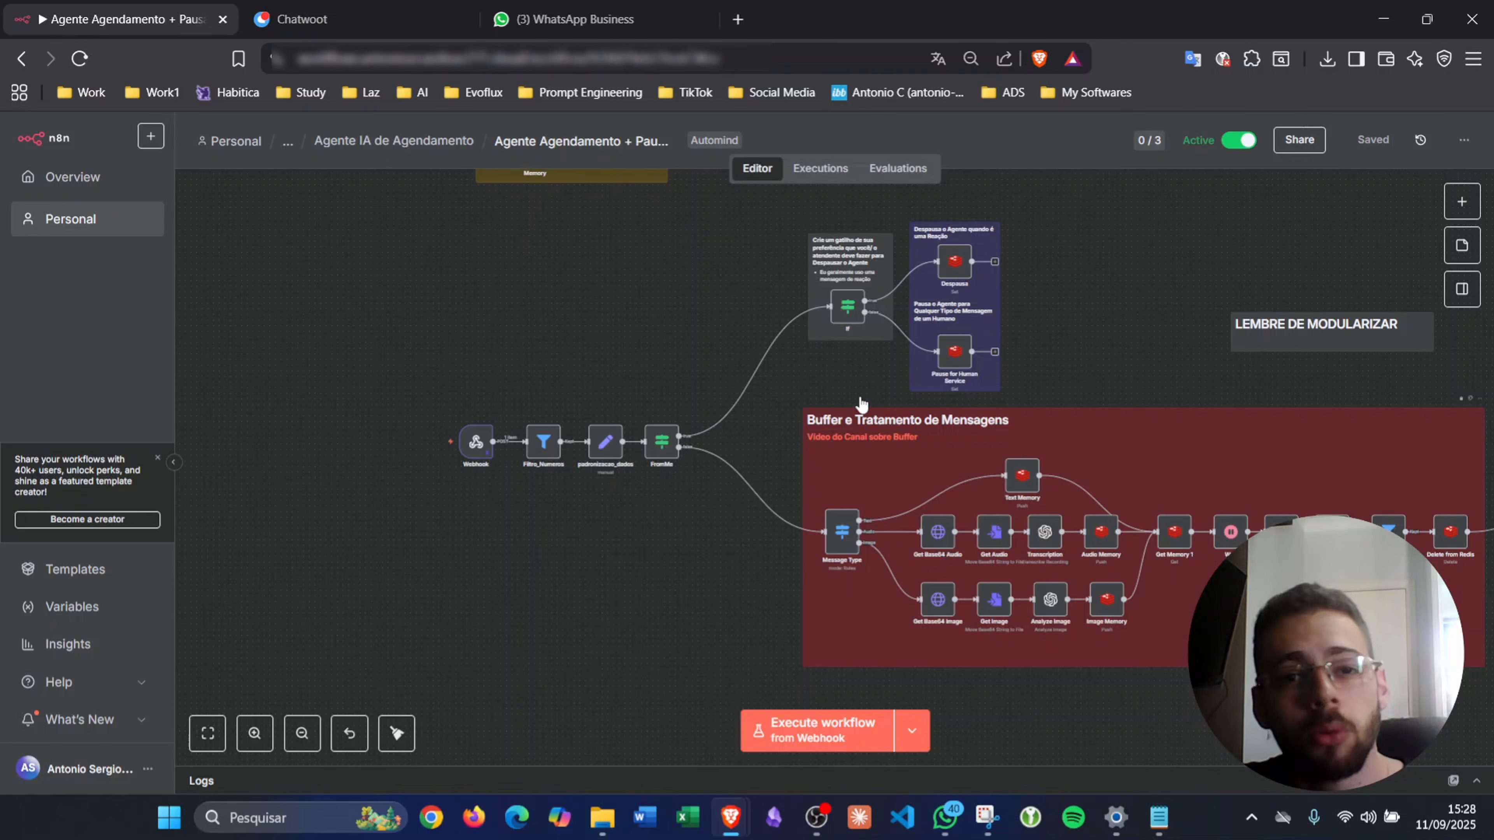
- Move the Gemini 2.5 Flash model node left beneath the scheduling agent
{"action": "scroll", "coordinate": [800, 339], "scroll_direction": "right", "scroll_amount": 5}
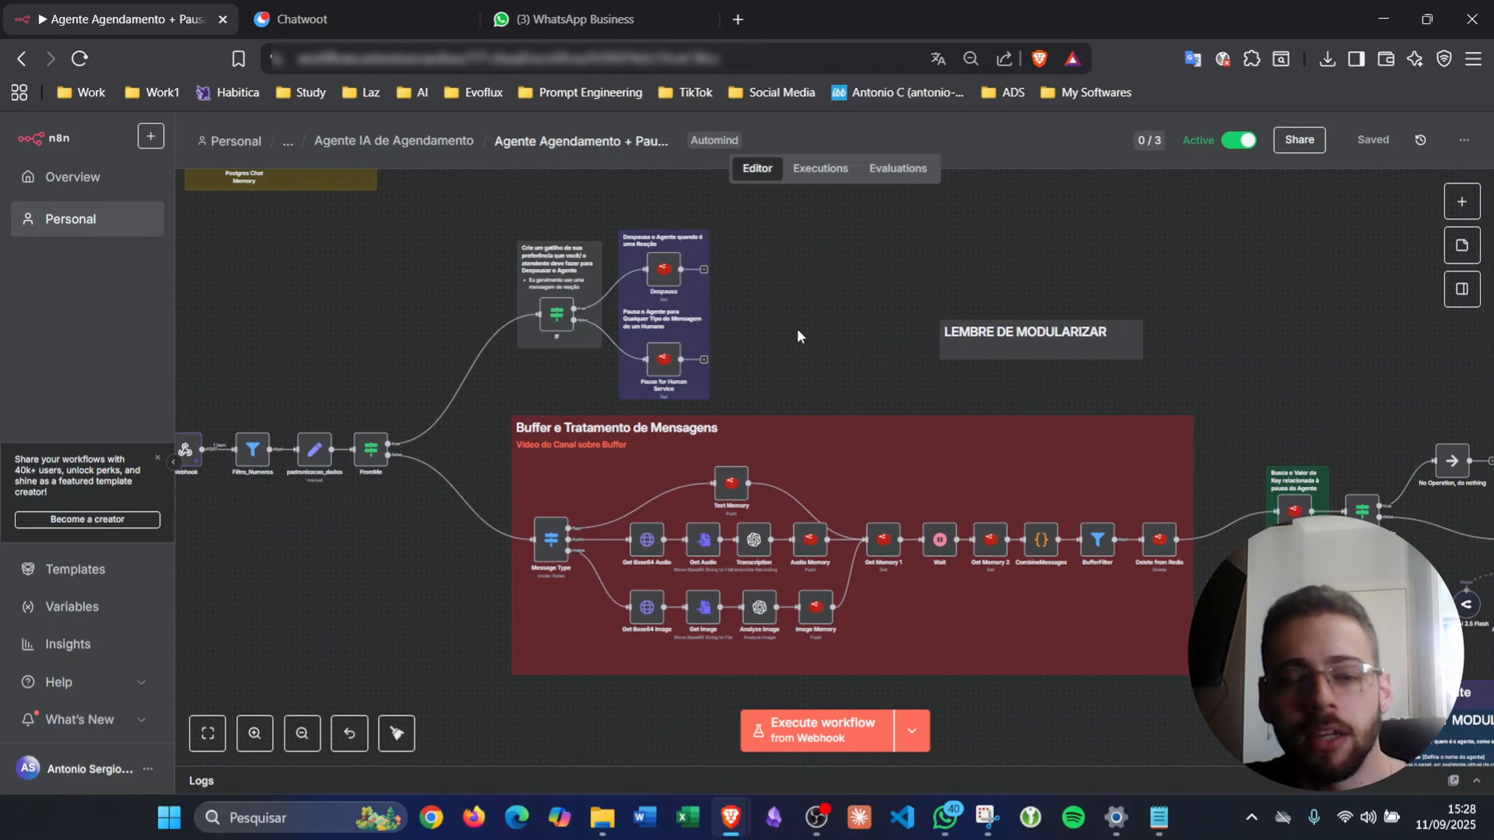
{"action": "scroll", "coordinate": [798, 335], "scroll_direction": "right", "scroll_amount": 8}
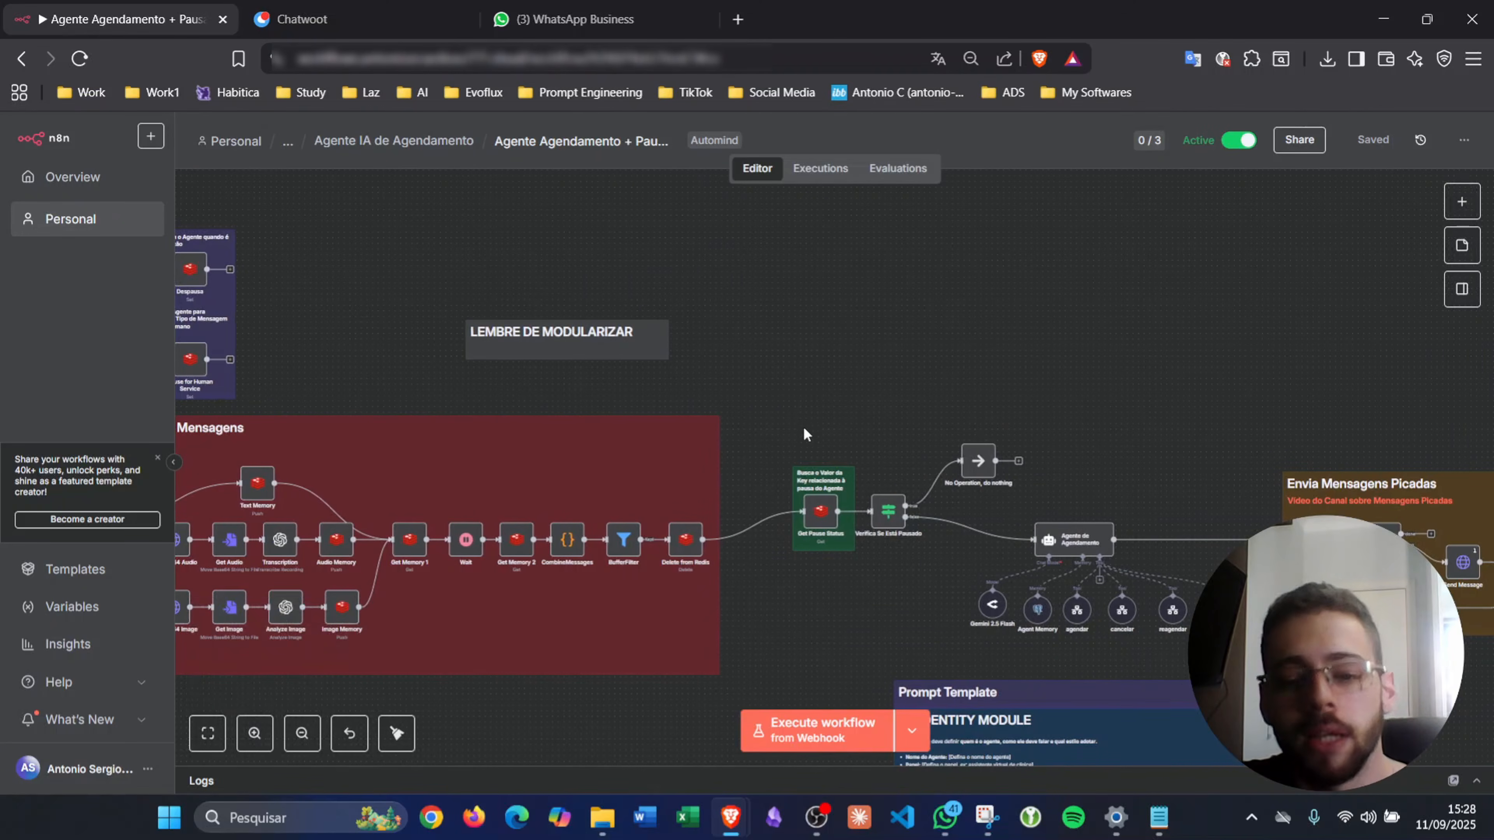
{"action": "scroll", "coordinate": [1086, 624], "scroll_direction": "up", "scroll_amount": 3, "text": "ctrl"}
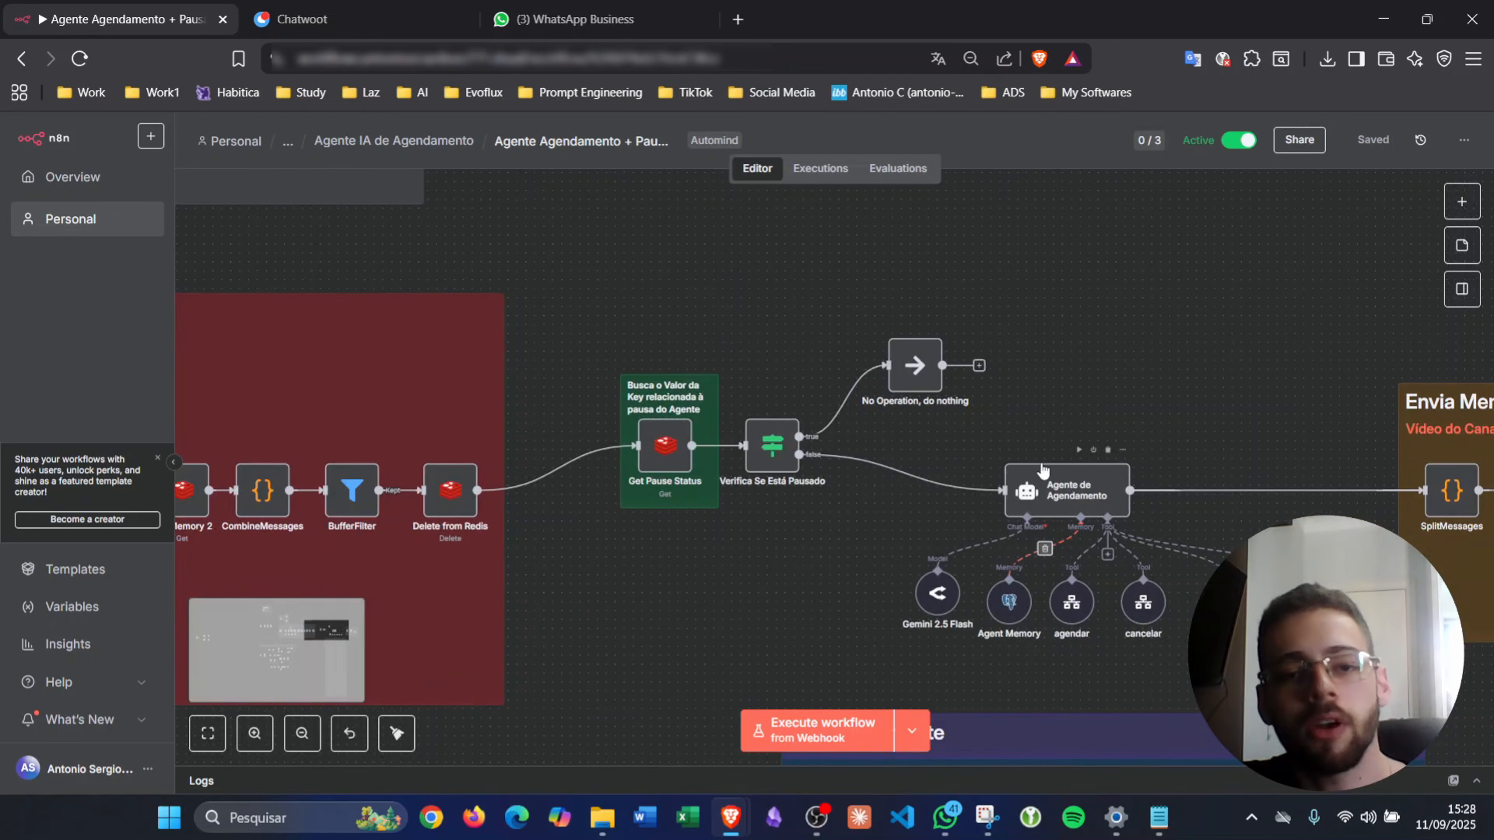
{"action": "scroll", "coordinate": [1042, 471], "scroll_direction": "right", "scroll_amount": 3}
{"action": "scroll", "coordinate": [1042, 471], "scroll_direction": "down", "scroll_amount": 1}
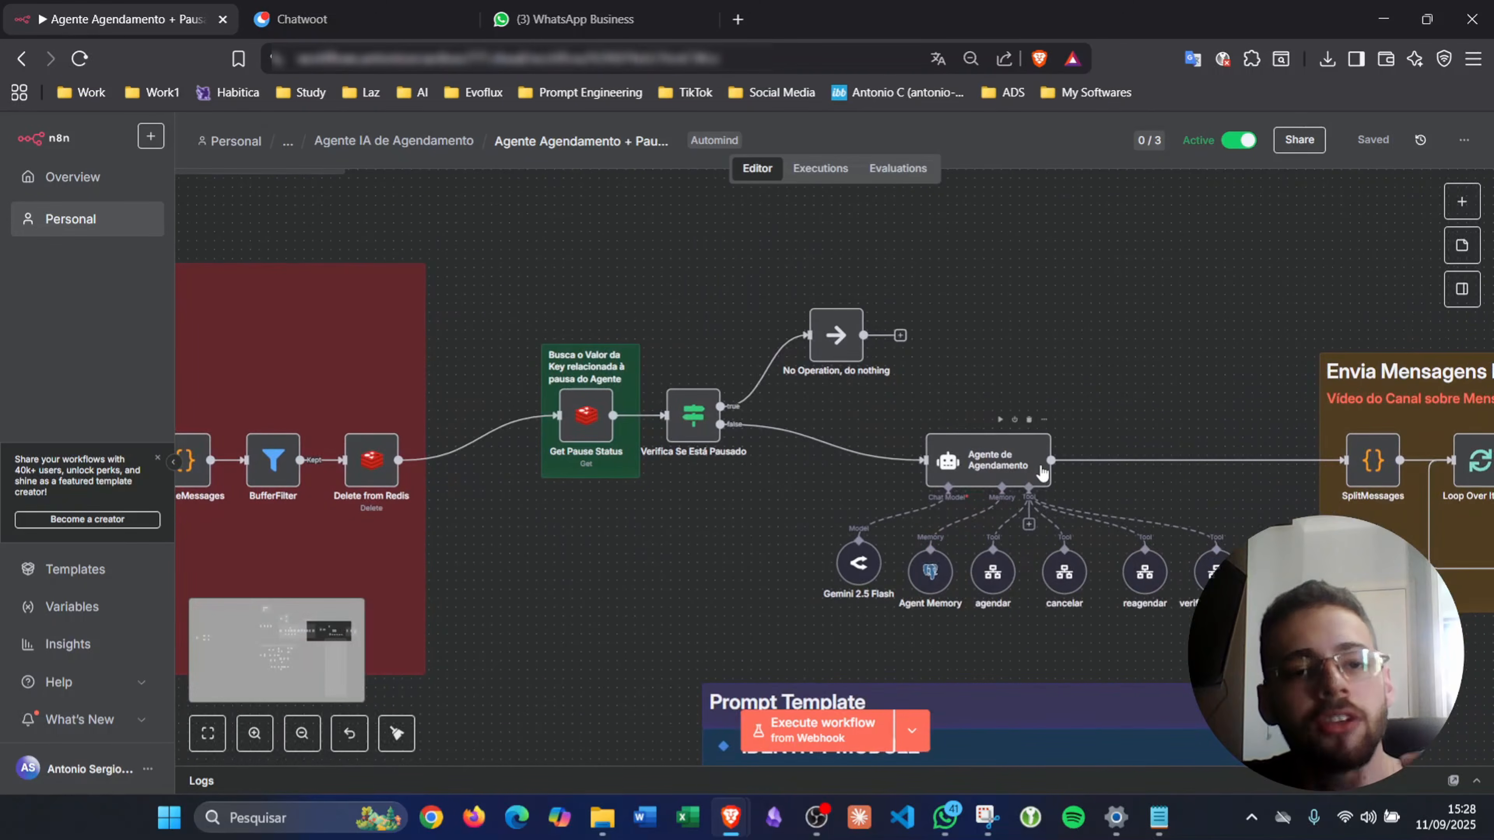
{"action": "scroll", "coordinate": [1042, 470], "scroll_direction": "right", "scroll_amount": 4}
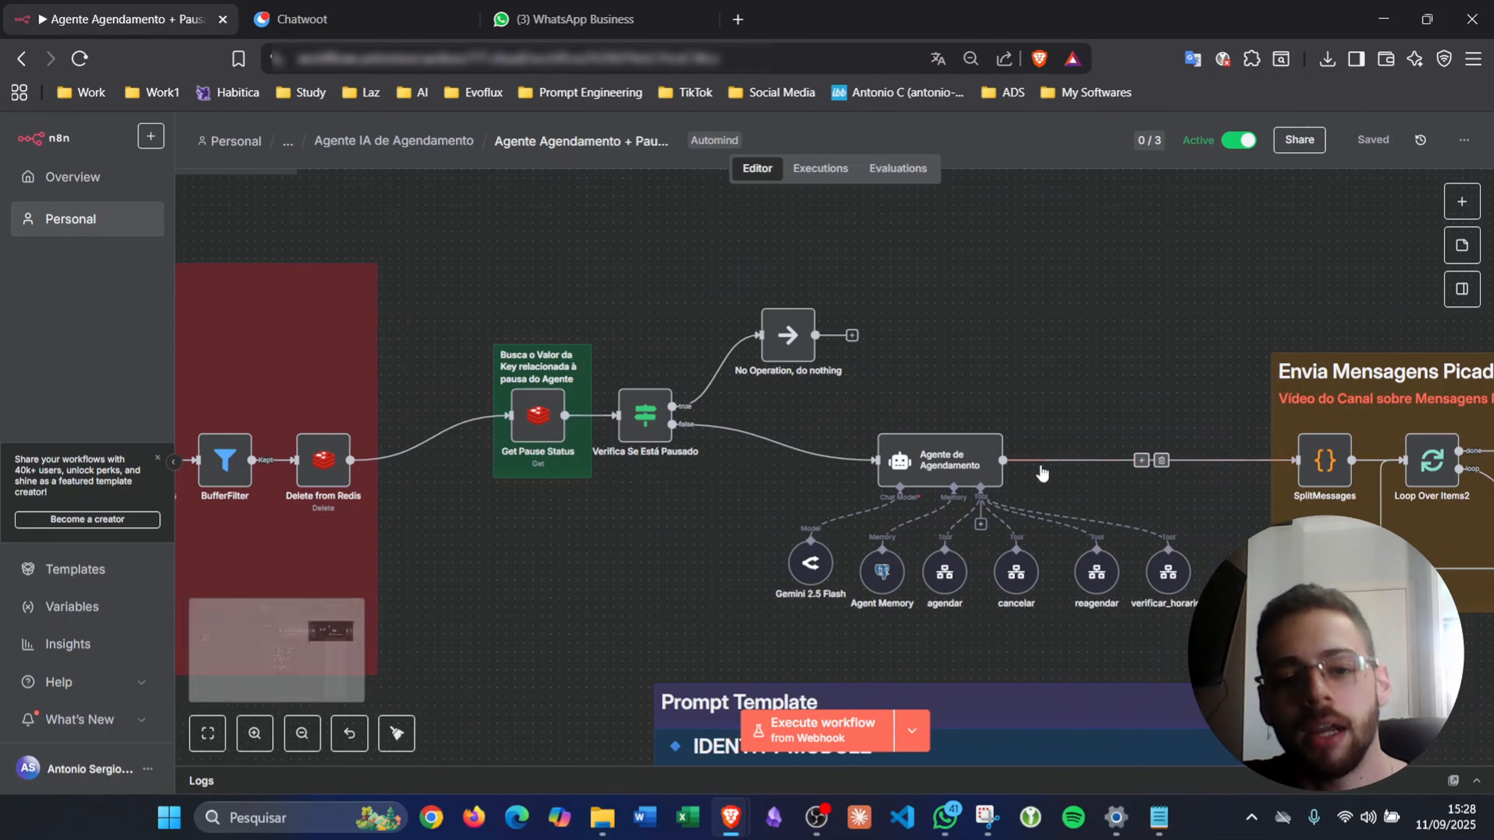
{"action": "scroll", "coordinate": [767, 579], "scroll_direction": "up", "scroll_amount": 3, "text": "ctrl"}
{"action": "left_click_drag", "start_coordinate": [758, 556], "coordinate": [542, 580]}
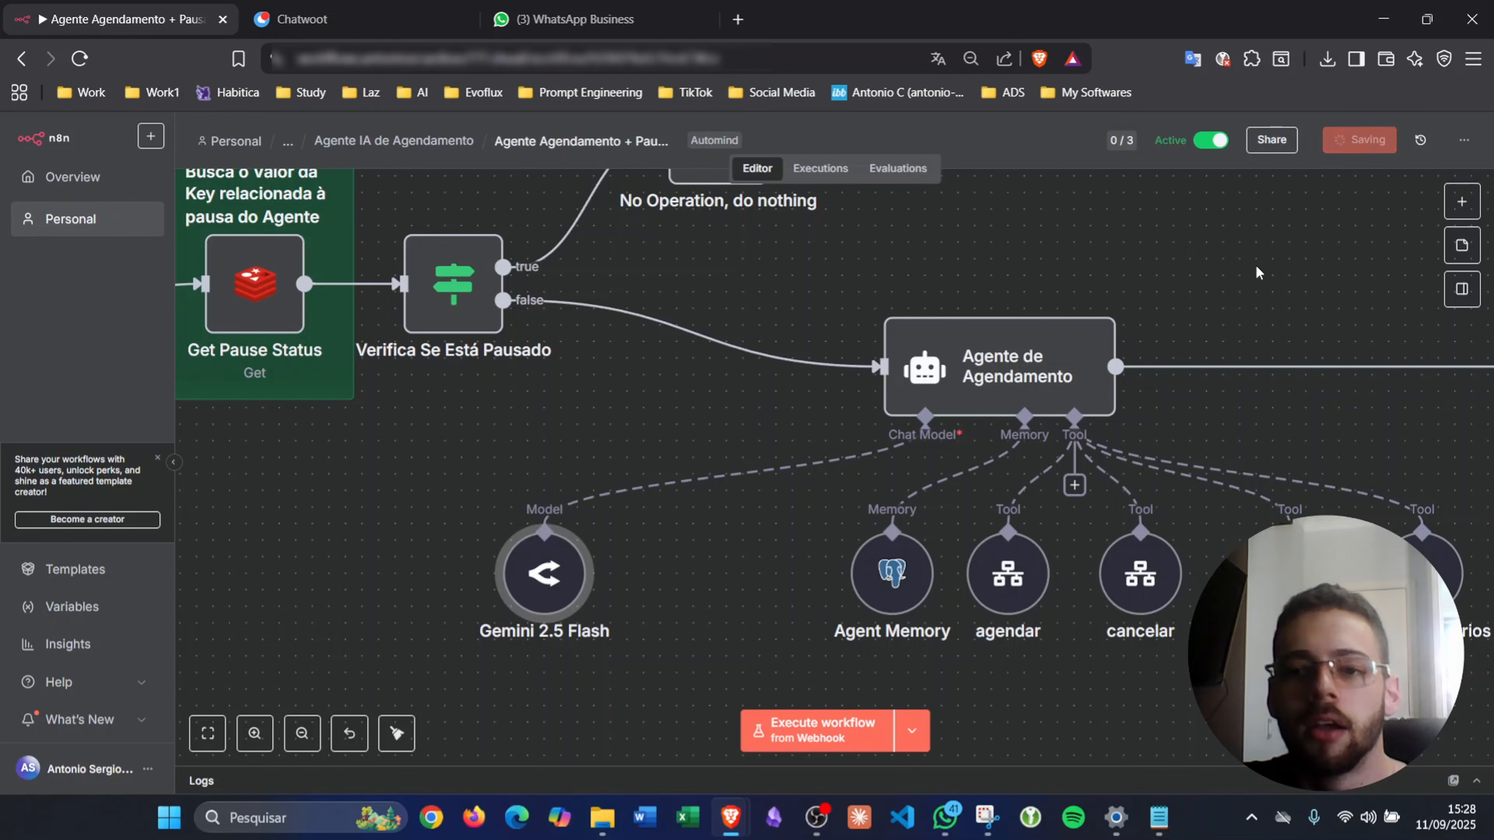
- Shift Agent Memory and the tool nodes left and down into a row, save, and open the tool list
{"action": "scroll", "coordinate": [1190, 406], "scroll_direction": "right", "scroll_amount": 5}
{"action": "scroll", "coordinate": [1192, 408], "scroll_direction": "right", "scroll_amount": 2}
{"action": "left_click_drag", "start_coordinate": [1317, 653], "coordinate": [646, 505]}
{"action": "left_click_drag", "start_coordinate": [711, 571], "coordinate": [496, 587]}
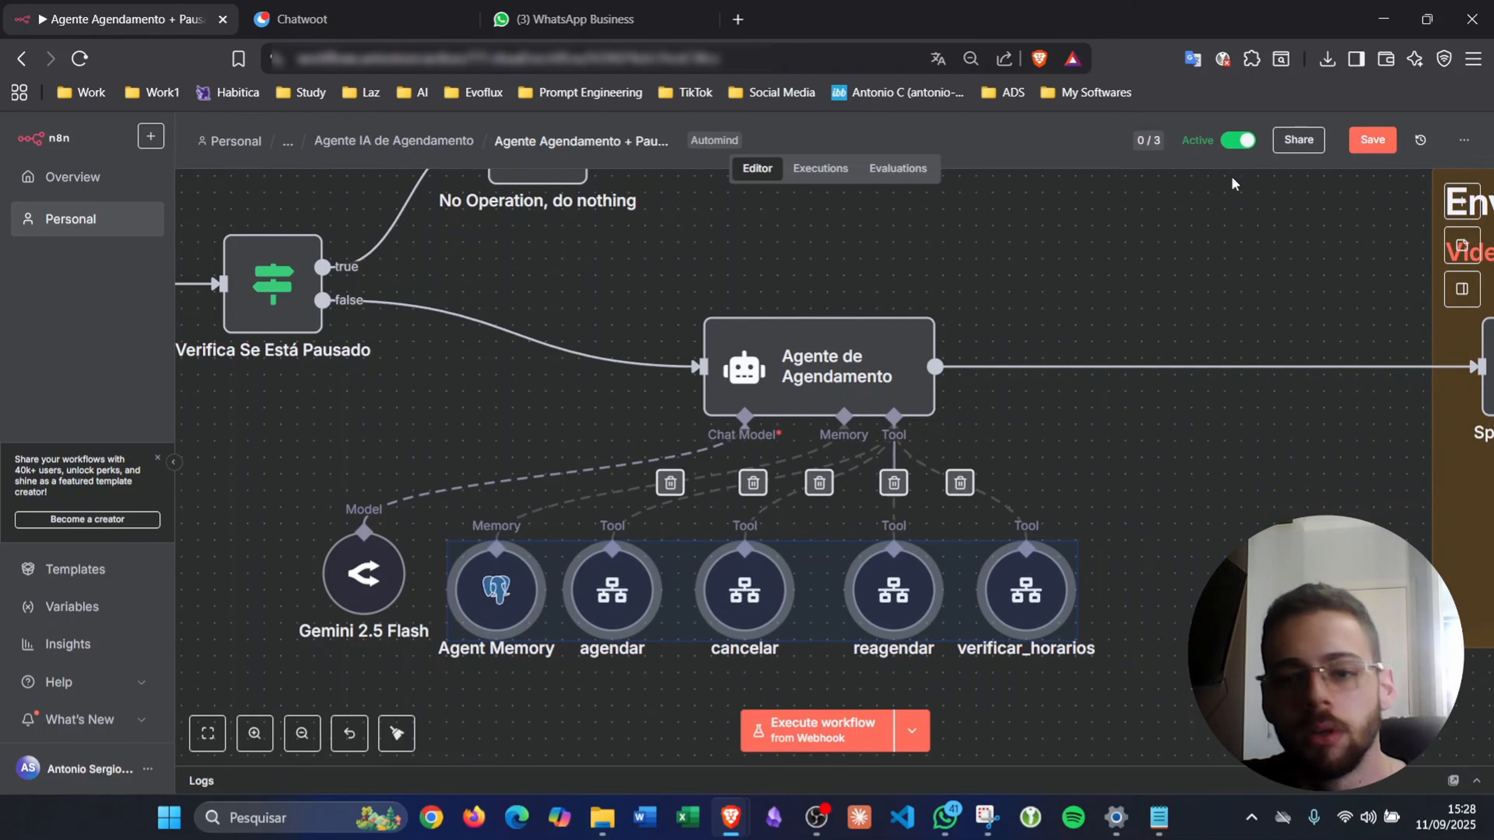
{"action": "left_click", "coordinate": [1382, 148]}
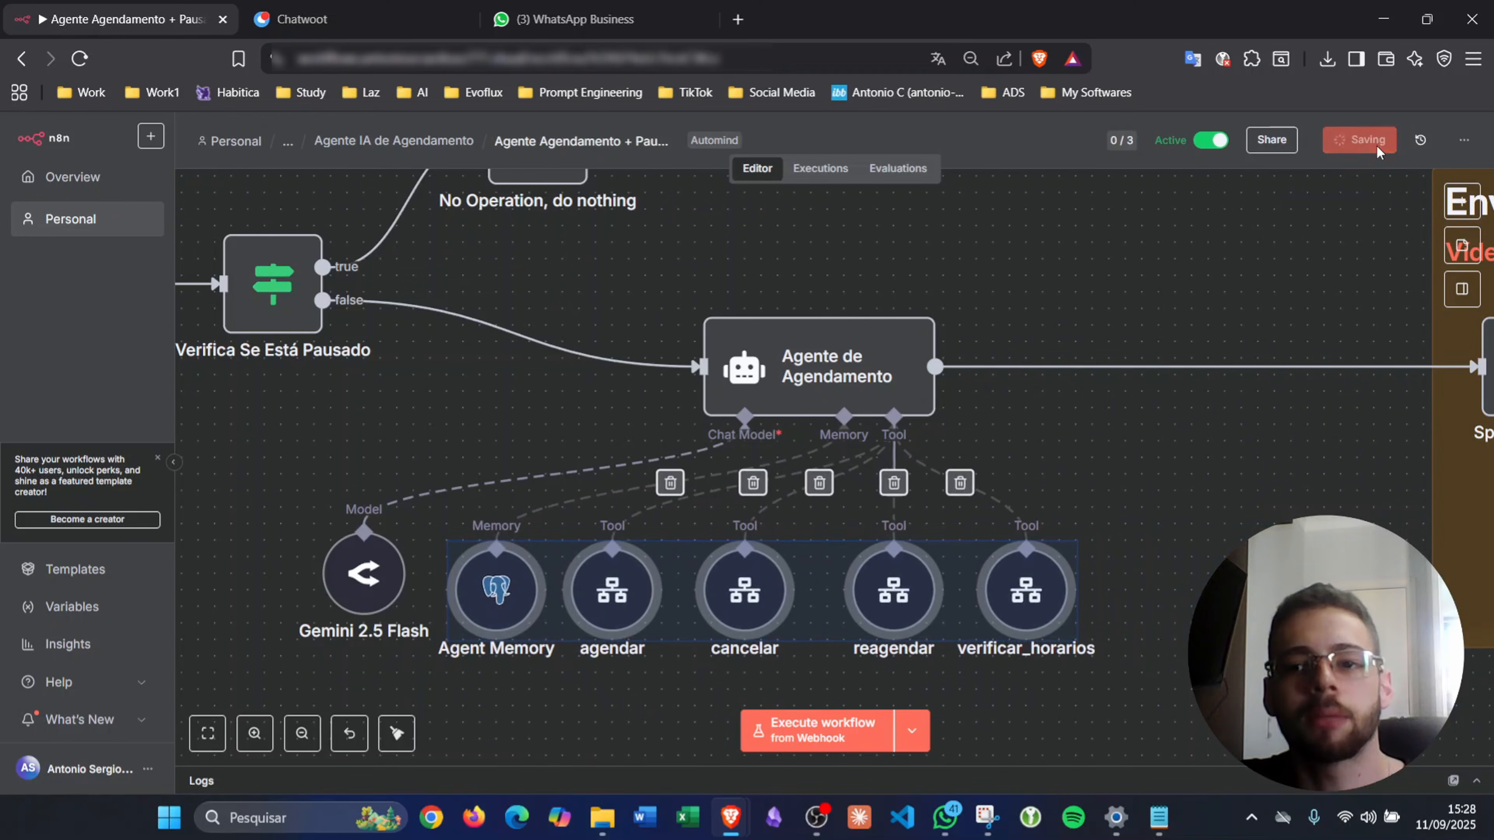
{"action": "left_click", "coordinate": [1279, 521]}
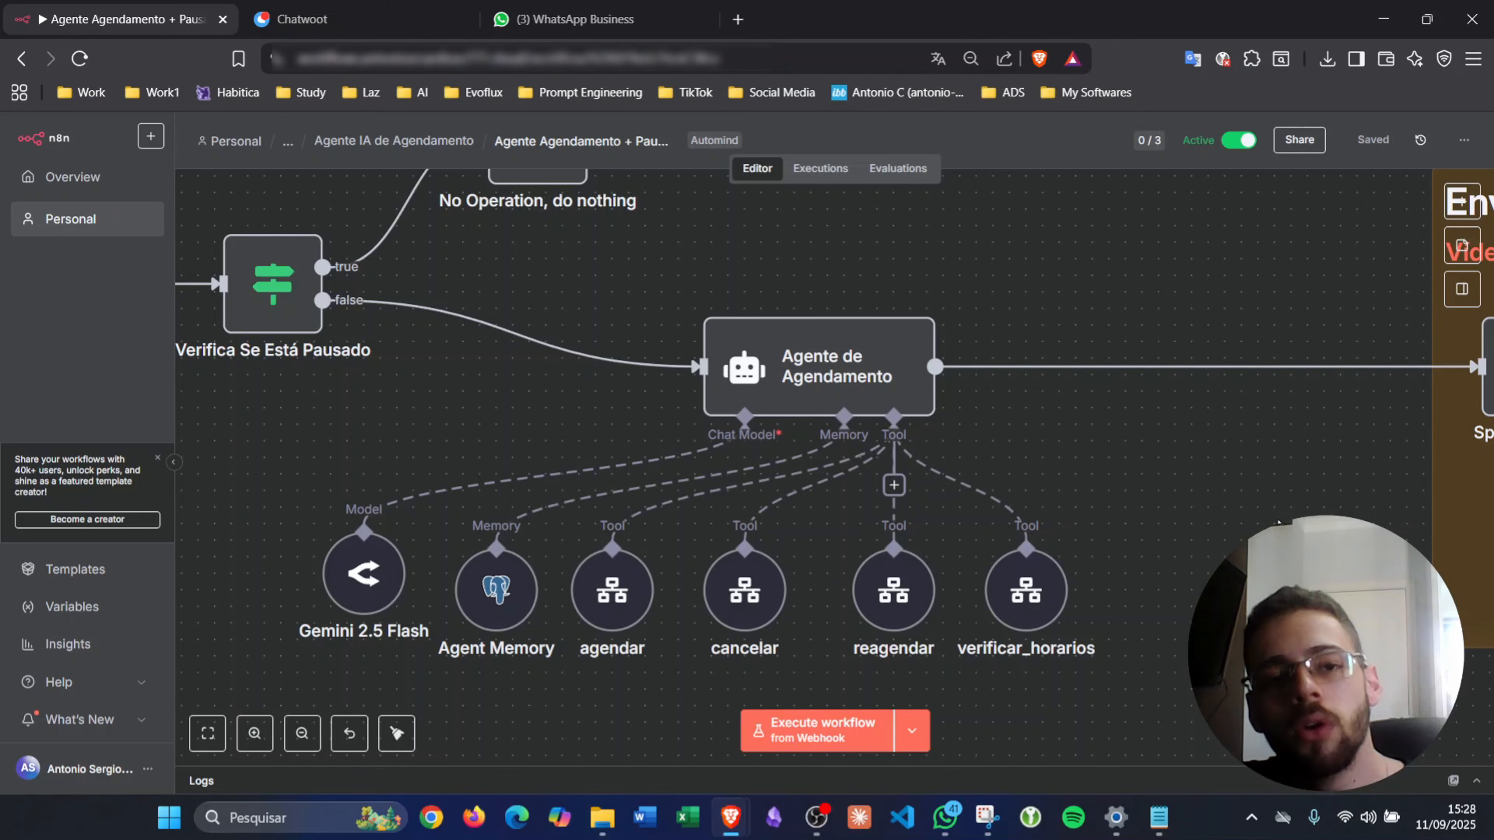
{"action": "left_click", "coordinate": [893, 486]}
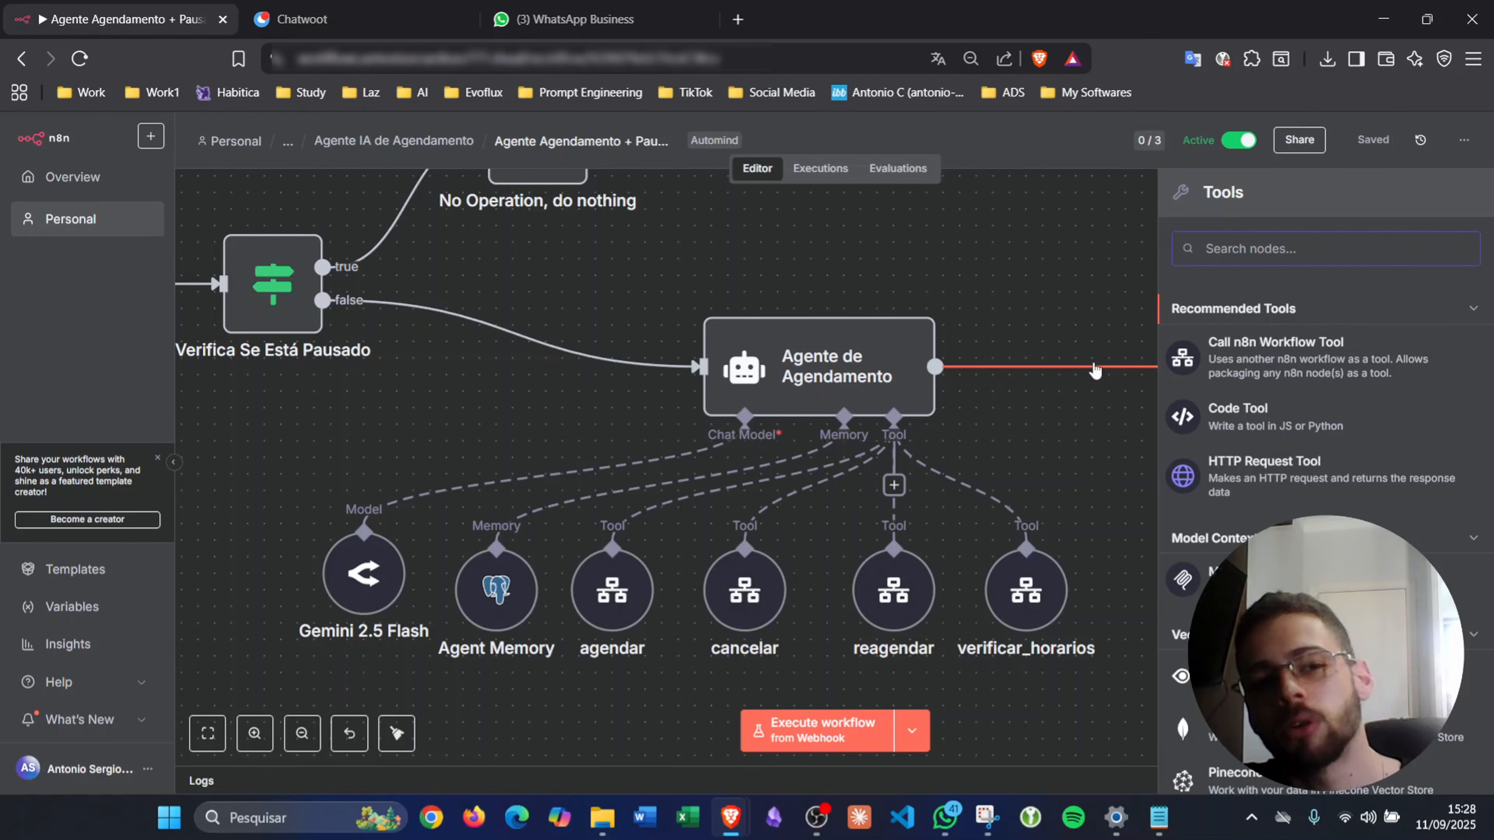
{"action": "left_click", "coordinate": [1134, 381]}
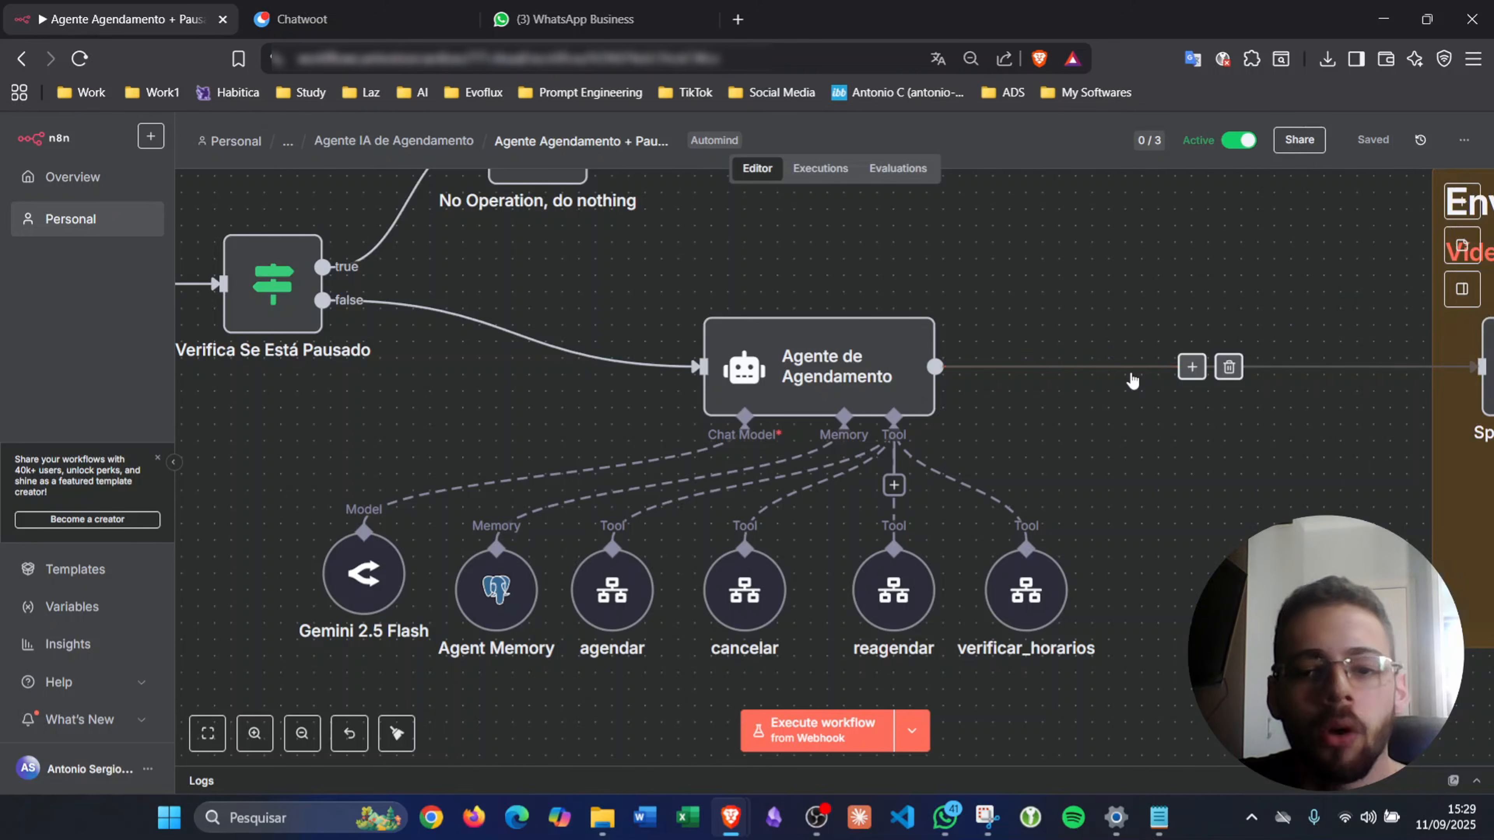
{"action": "scroll", "coordinate": [1027, 418], "scroll_direction": "down", "scroll_amount": 5}
{"action": "scroll", "coordinate": [1024, 421], "scroll_direction": "left", "scroll_amount": 10}
{"action": "scroll", "coordinate": [1024, 421], "scroll_direction": "down", "scroll_amount": 5}
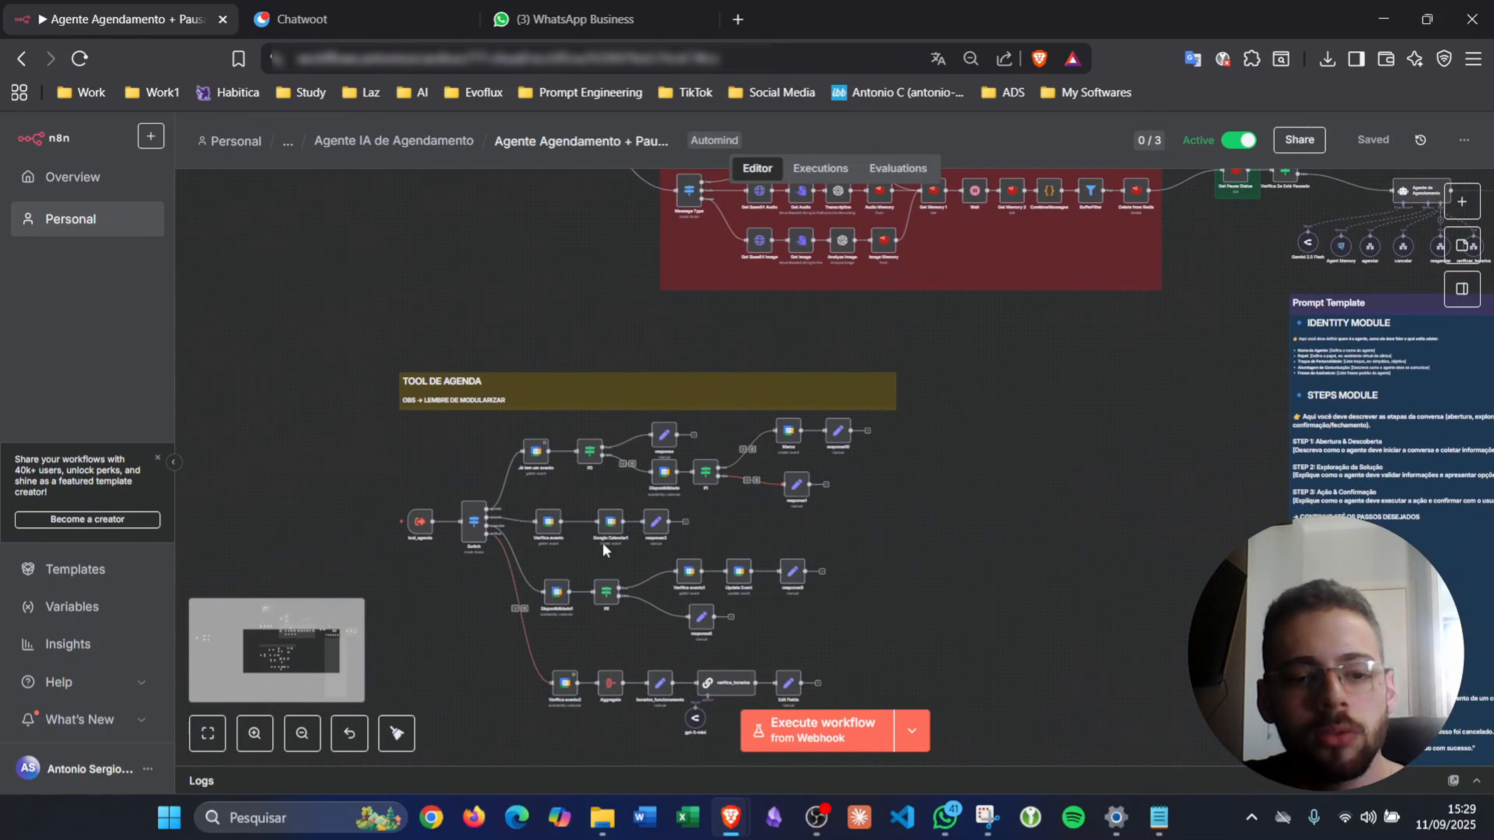
{"action": "scroll", "coordinate": [599, 545], "scroll_direction": "down", "scroll_amount": 3}
{"action": "scroll", "coordinate": [593, 544], "scroll_direction": "up", "scroll_amount": 3}
{"action": "scroll", "coordinate": [581, 533], "scroll_direction": "right", "scroll_amount": 8}
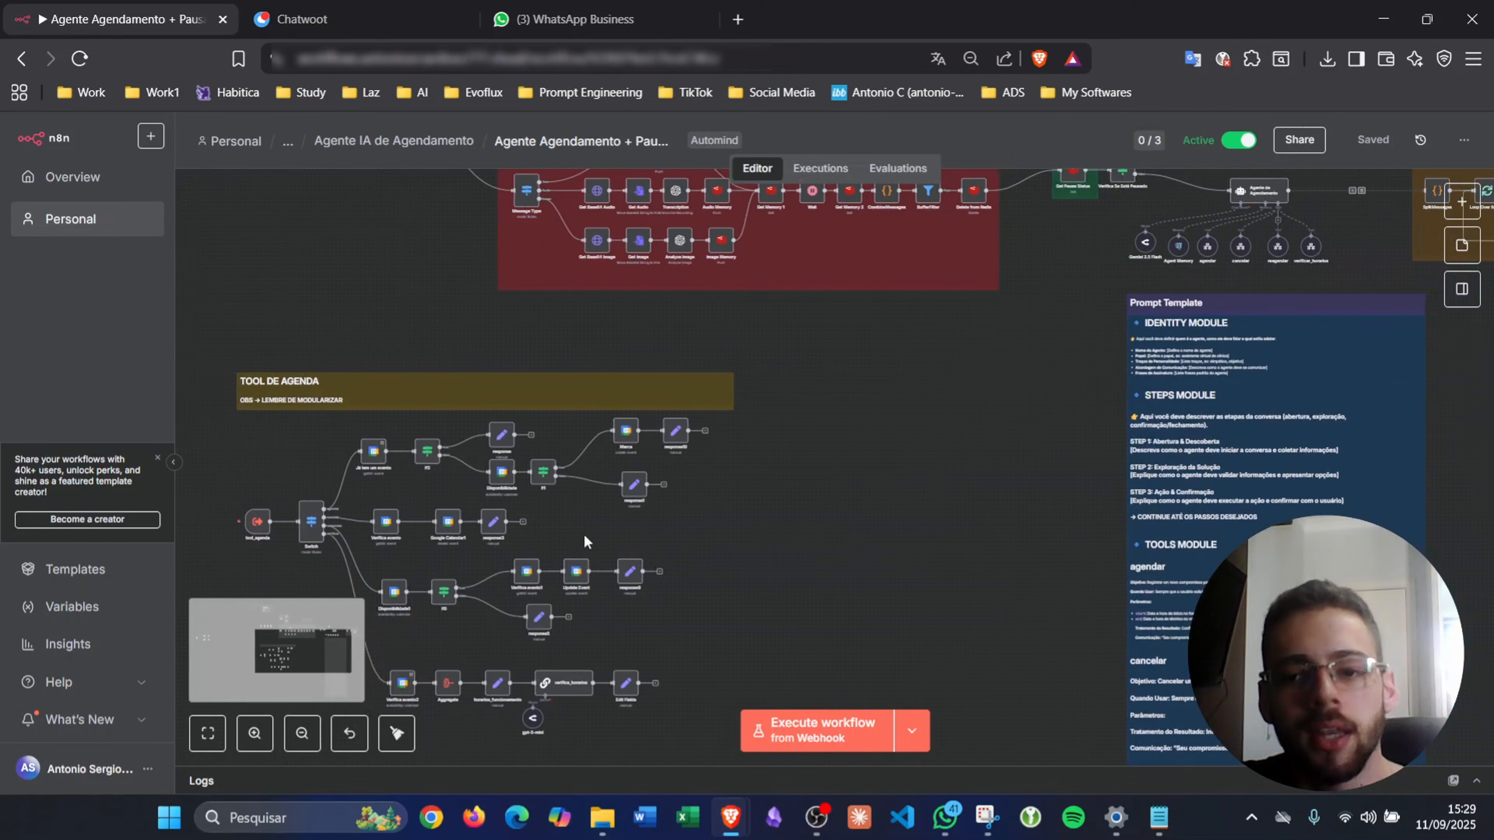
{"action": "scroll", "coordinate": [645, 503], "scroll_direction": "up", "scroll_amount": 3}
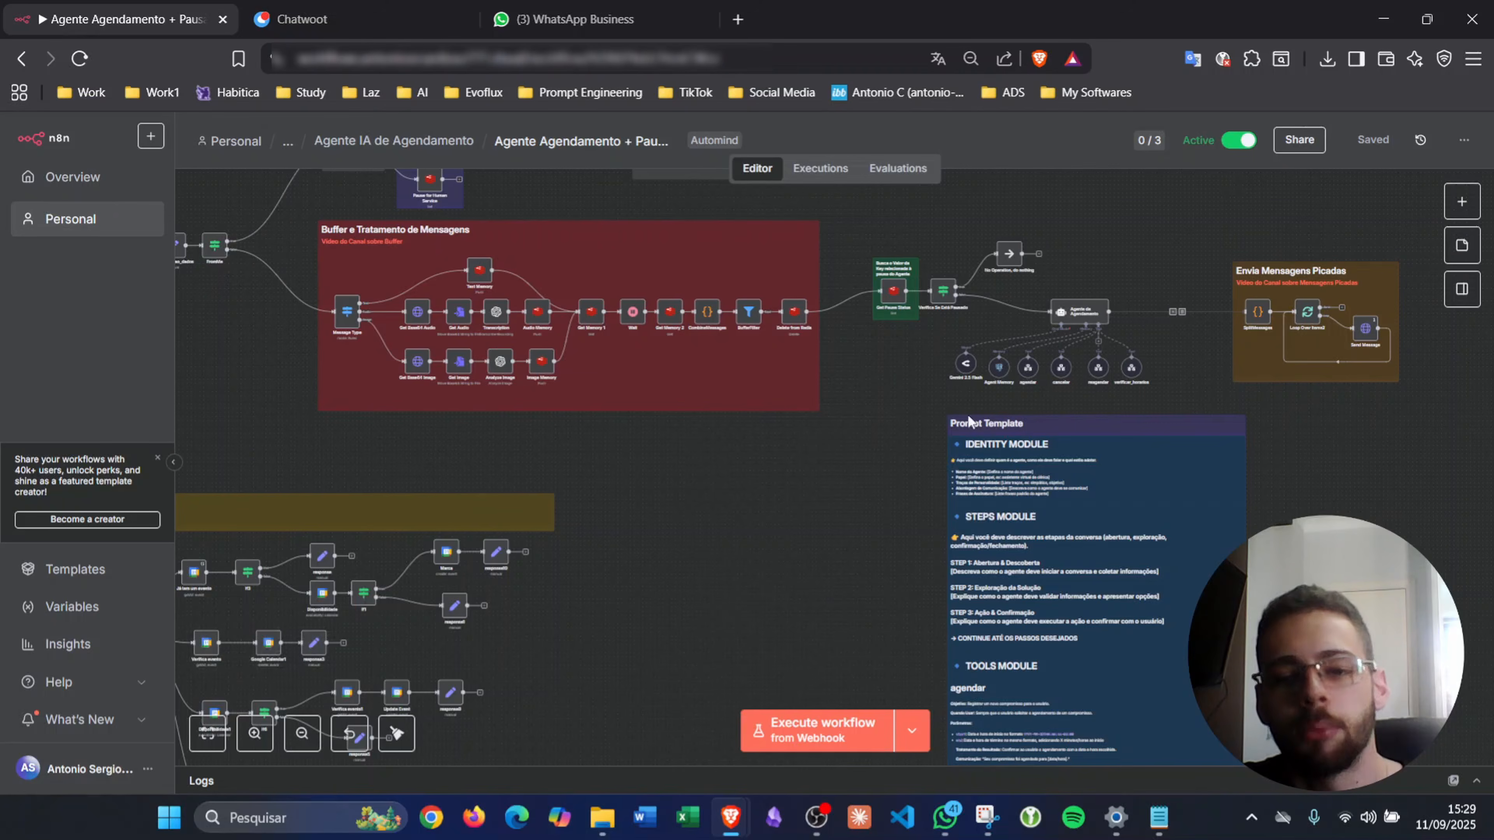
{"action": "scroll", "coordinate": [1132, 367], "scroll_direction": "up", "scroll_amount": 3}
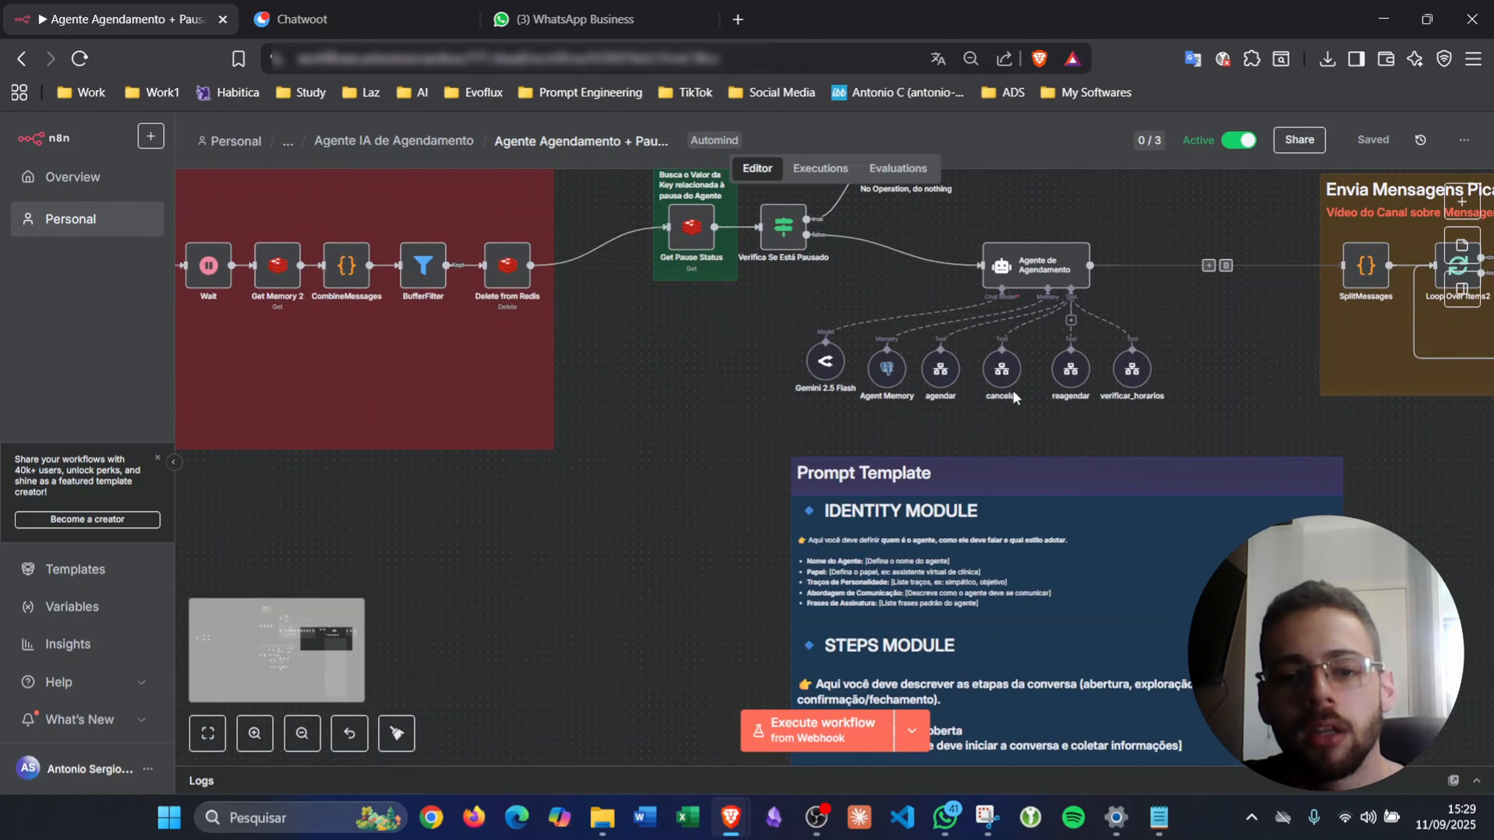
{"action": "scroll", "coordinate": [1014, 398], "scroll_direction": "up", "scroll_amount": 3}
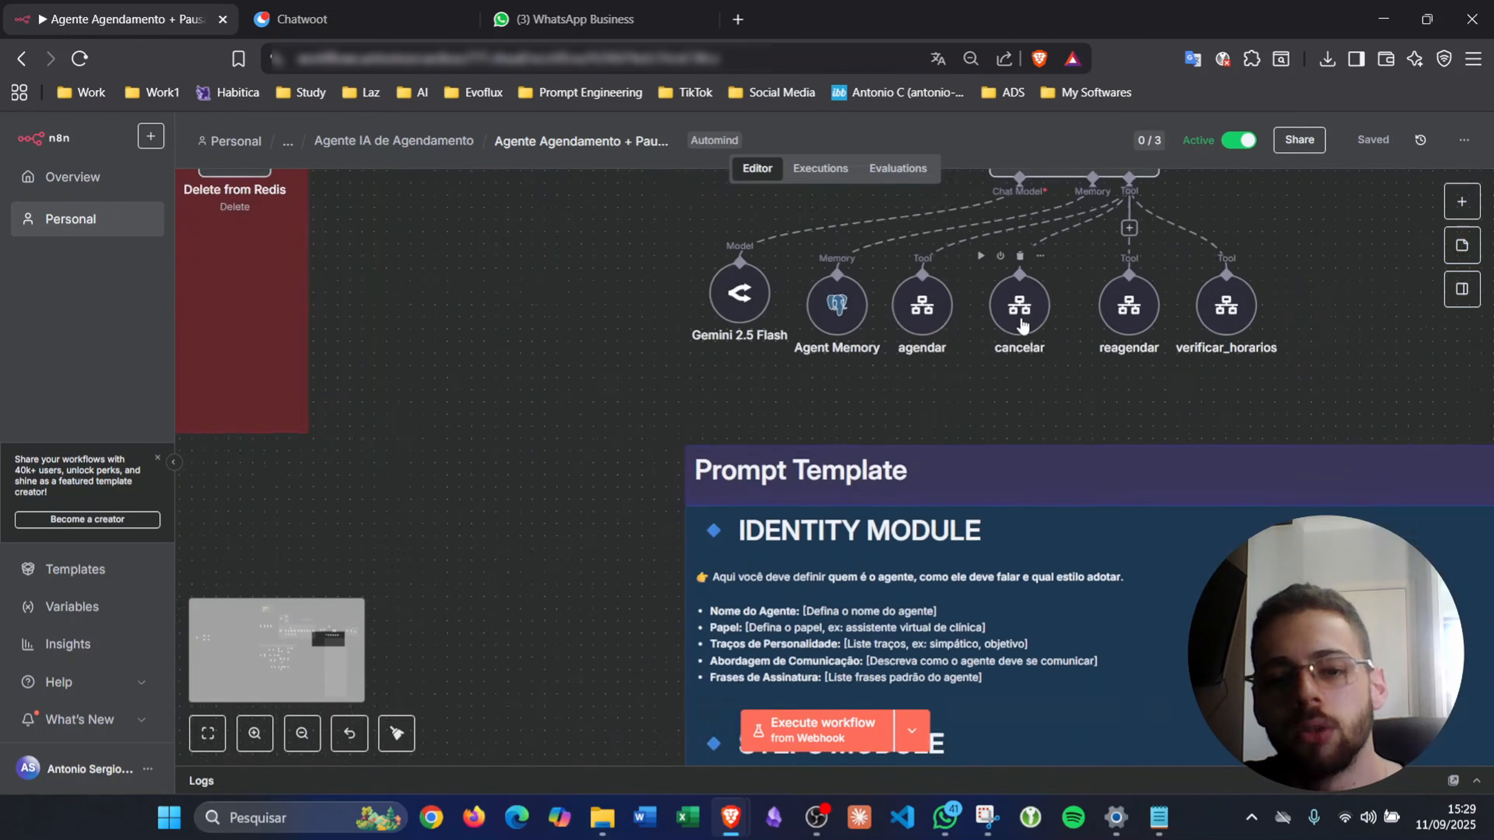
{"action": "scroll", "coordinate": [1022, 325], "scroll_direction": "down", "scroll_amount": 1}
{"action": "scroll", "coordinate": [674, 422], "scroll_direction": "down", "scroll_amount": 4}
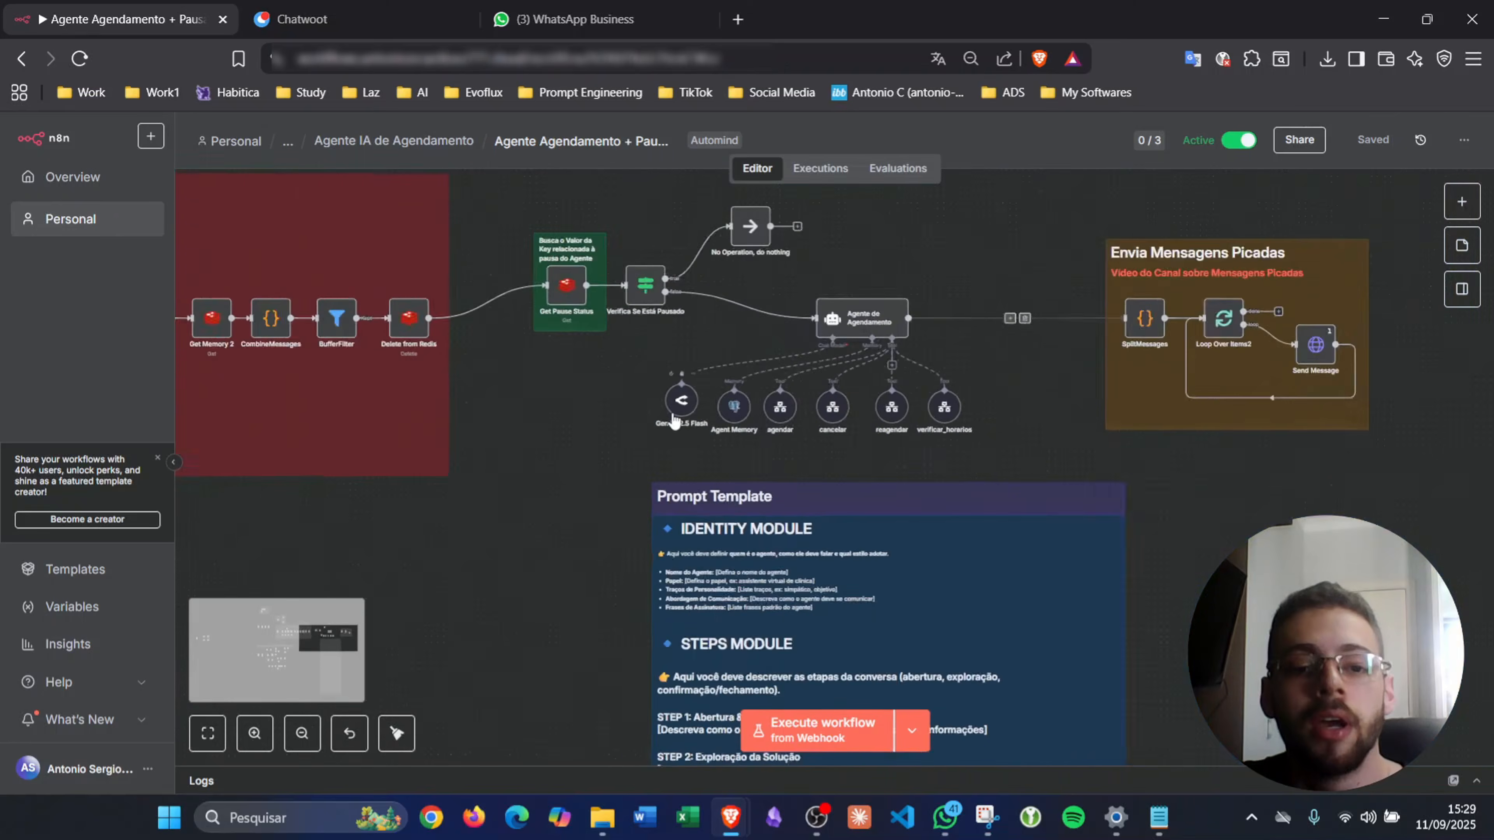
{"action": "scroll", "coordinate": [675, 421], "scroll_direction": "down", "scroll_amount": 1}
{"action": "scroll", "coordinate": [672, 416], "scroll_direction": "down", "scroll_amount": 7}
{"action": "scroll", "coordinate": [672, 417], "scroll_direction": "left", "scroll_amount": 14}
{"action": "scroll", "coordinate": [652, 412], "scroll_direction": "left", "scroll_amount": 2}
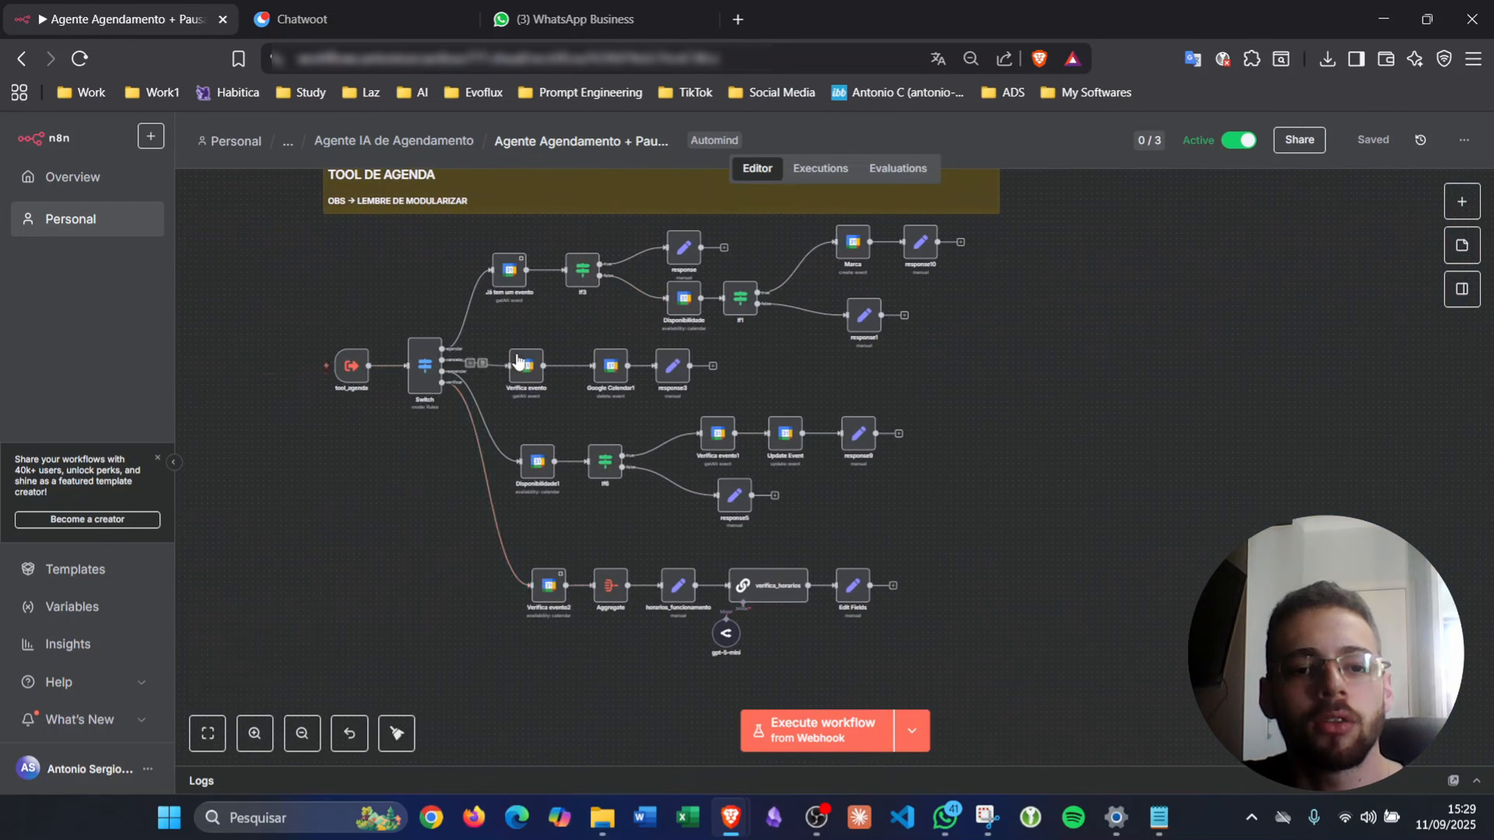
{"action": "scroll", "coordinate": [517, 361], "scroll_direction": "up", "scroll_amount": 7}
{"action": "scroll", "coordinate": [518, 357], "scroll_direction": "right", "scroll_amount": 15}
{"action": "scroll", "coordinate": [660, 374], "scroll_direction": "down", "scroll_amount": 6}
{"action": "scroll", "coordinate": [660, 374], "scroll_direction": "left", "scroll_amount": 8}
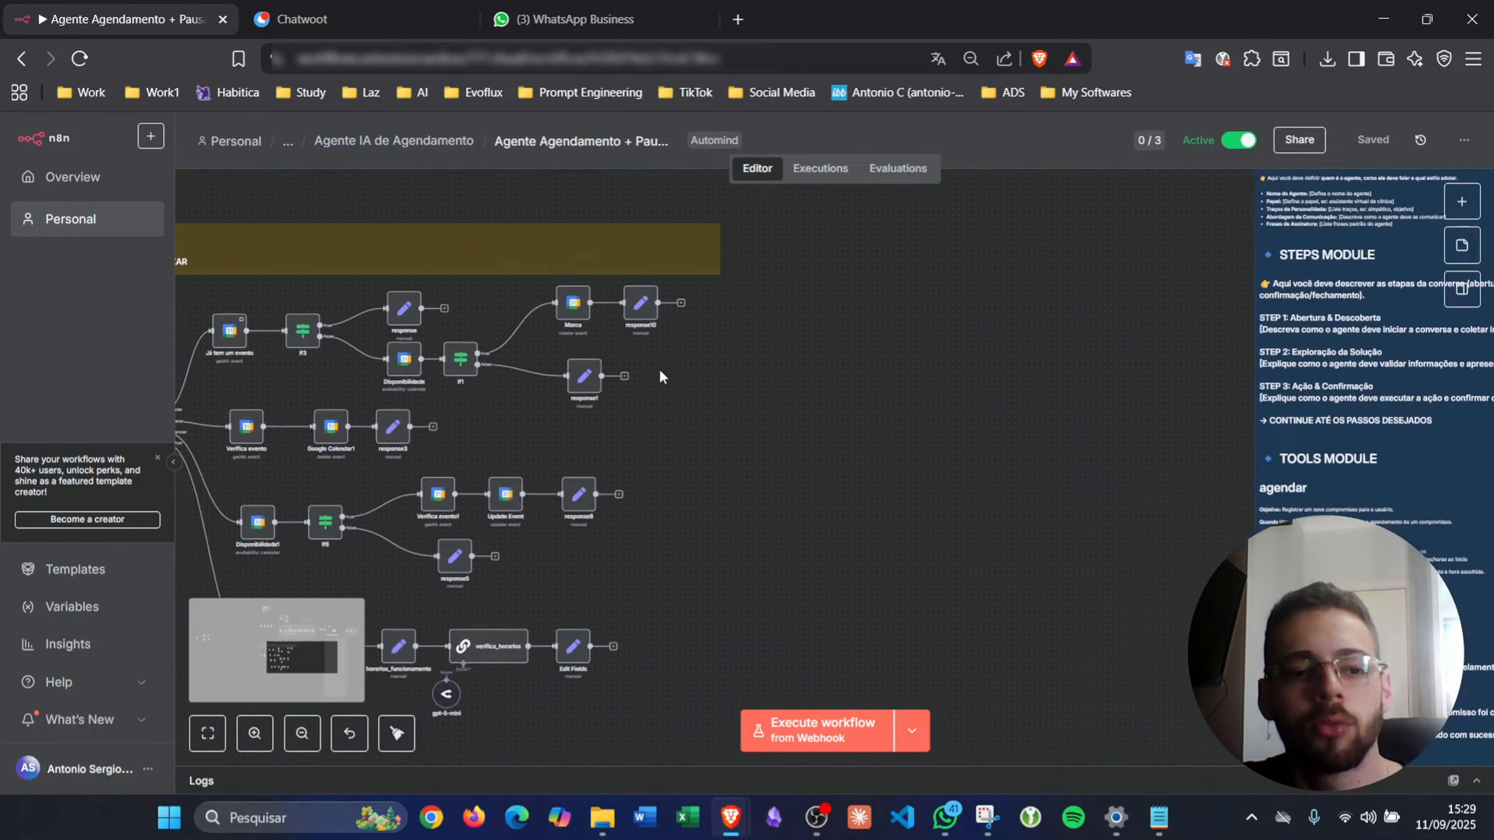
{"action": "scroll", "coordinate": [659, 377], "scroll_direction": "left", "scroll_amount": 5}
{"action": "scroll", "coordinate": [389, 439], "scroll_direction": "up", "scroll_amount": 5}
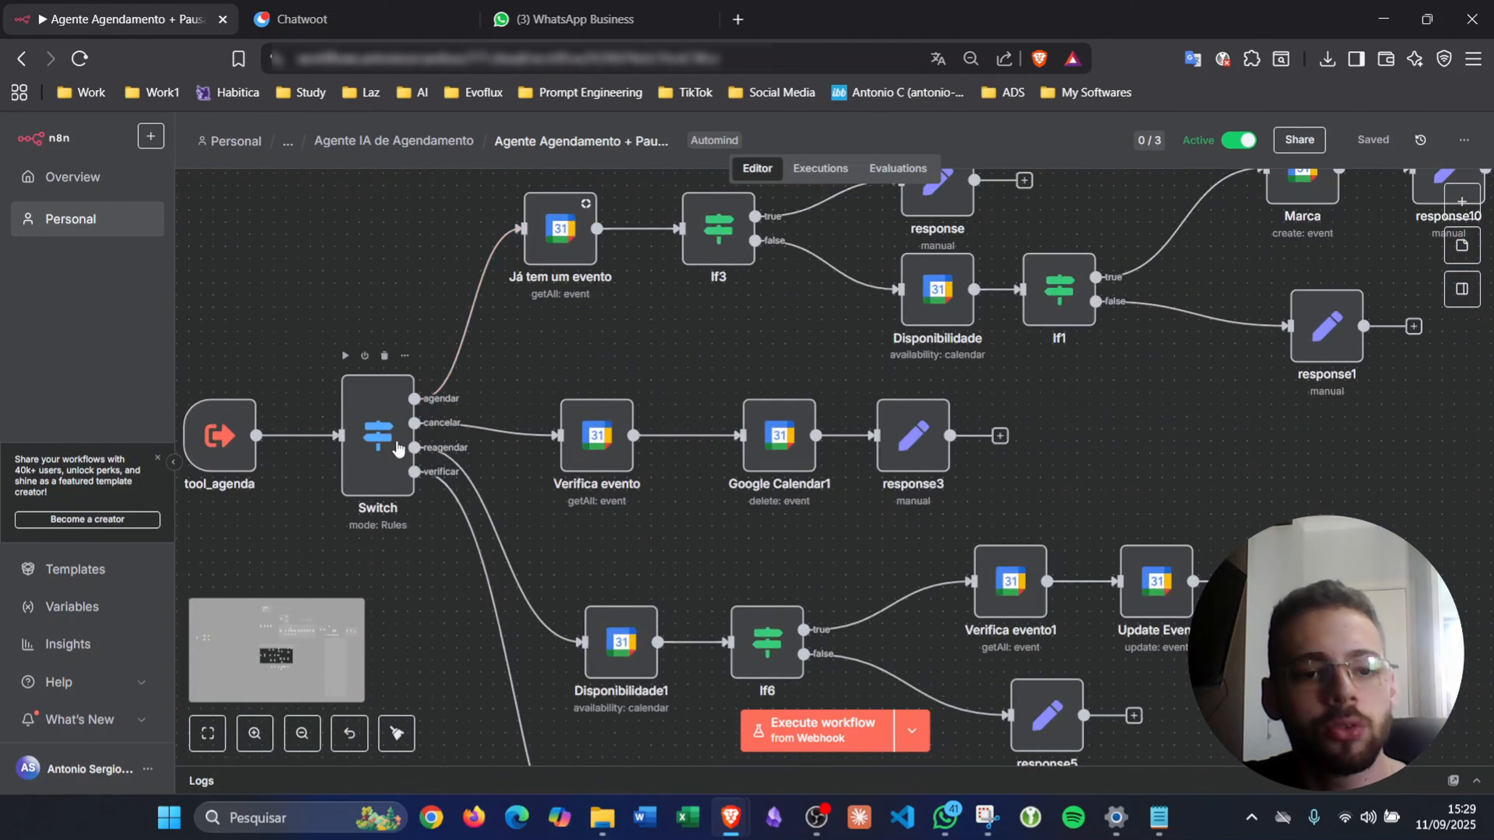
{"action": "scroll", "coordinate": [397, 447], "scroll_direction": "up", "scroll_amount": 2}
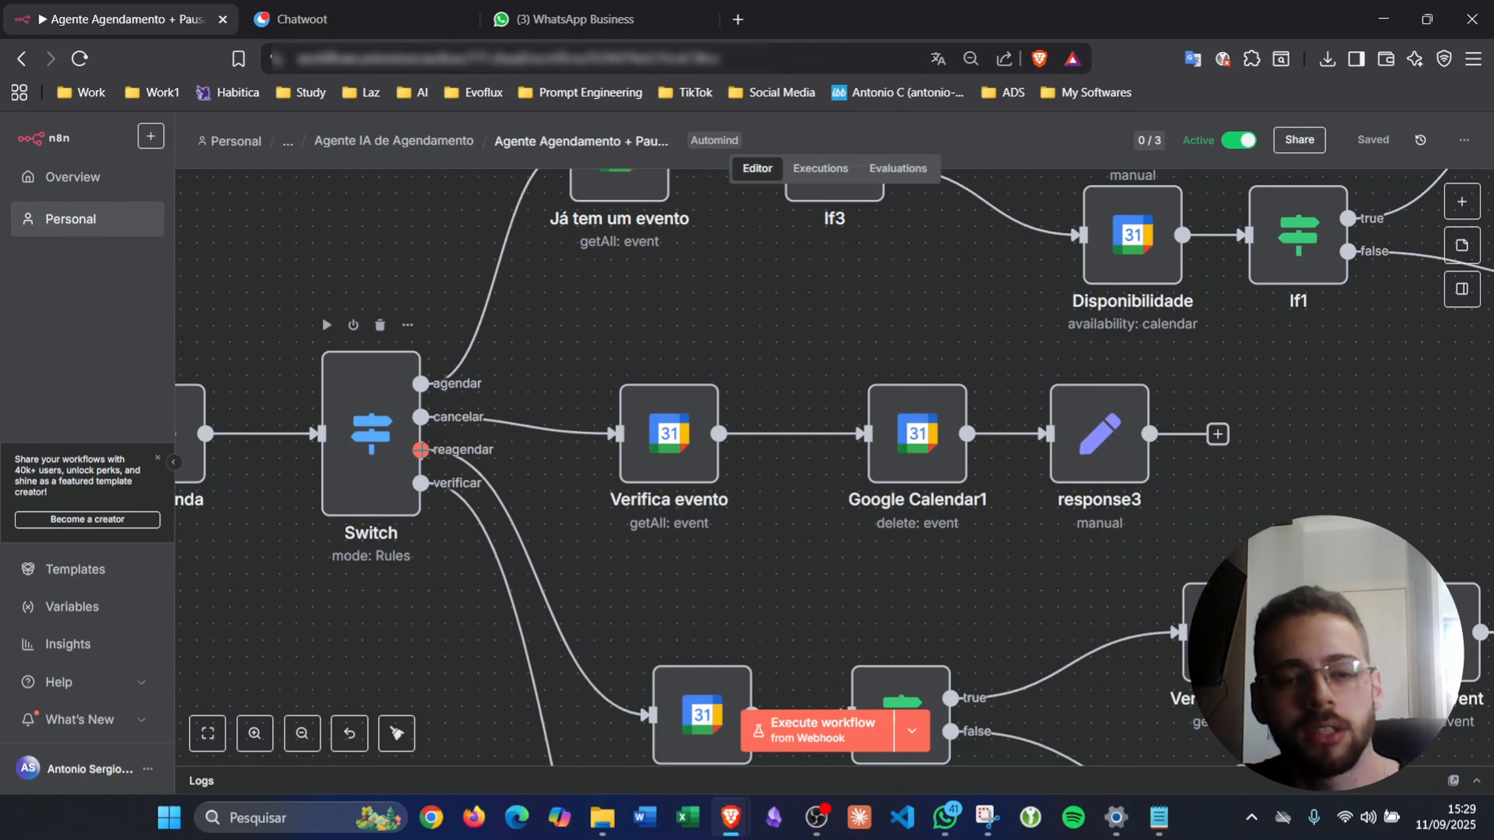
{"action": "scroll", "coordinate": [459, 447], "scroll_direction": "down", "scroll_amount": 3}
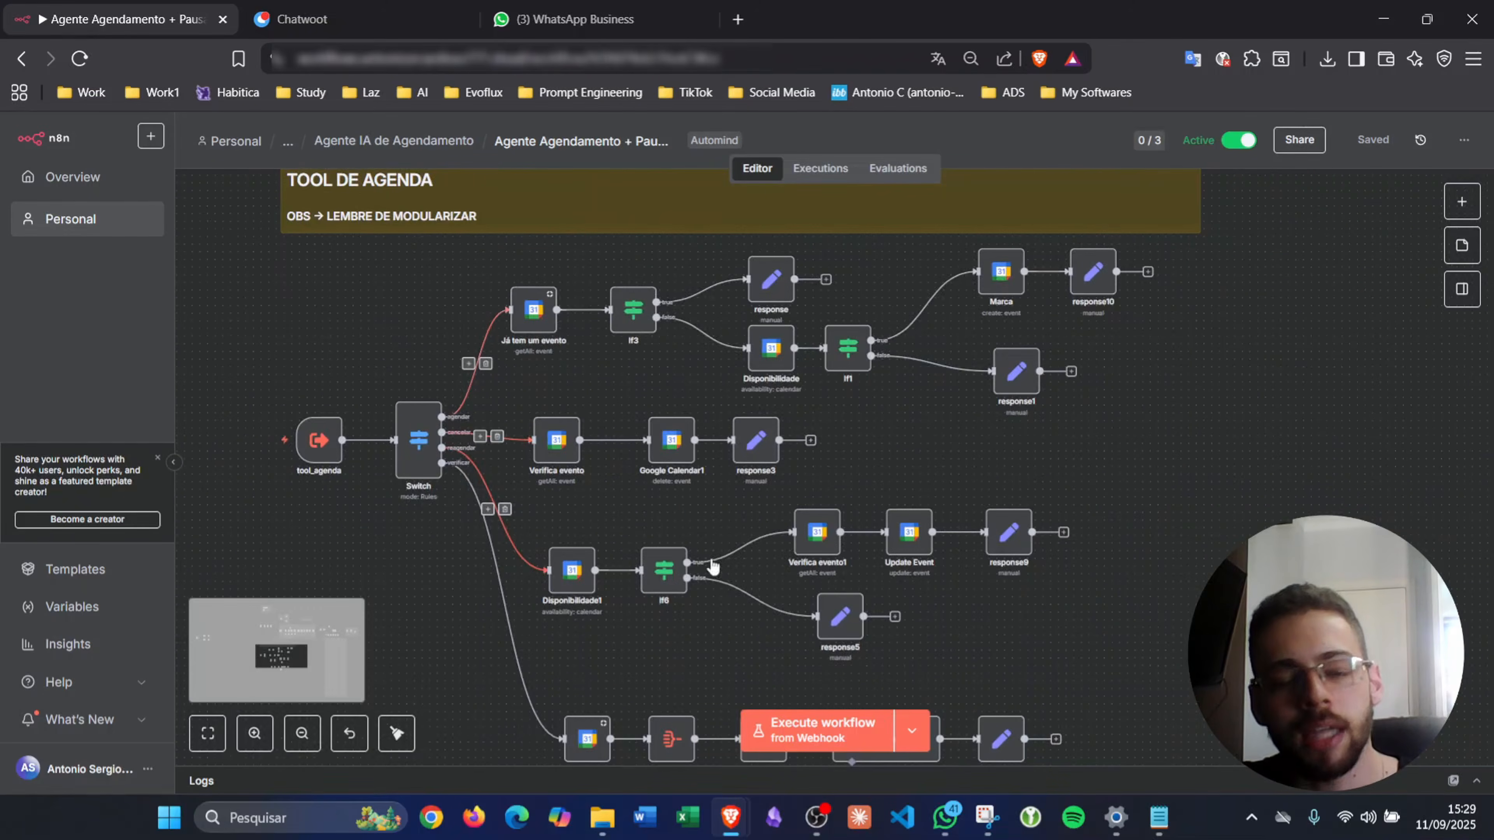
{"action": "scroll", "coordinate": [843, 453], "scroll_direction": "right", "scroll_amount": 2}
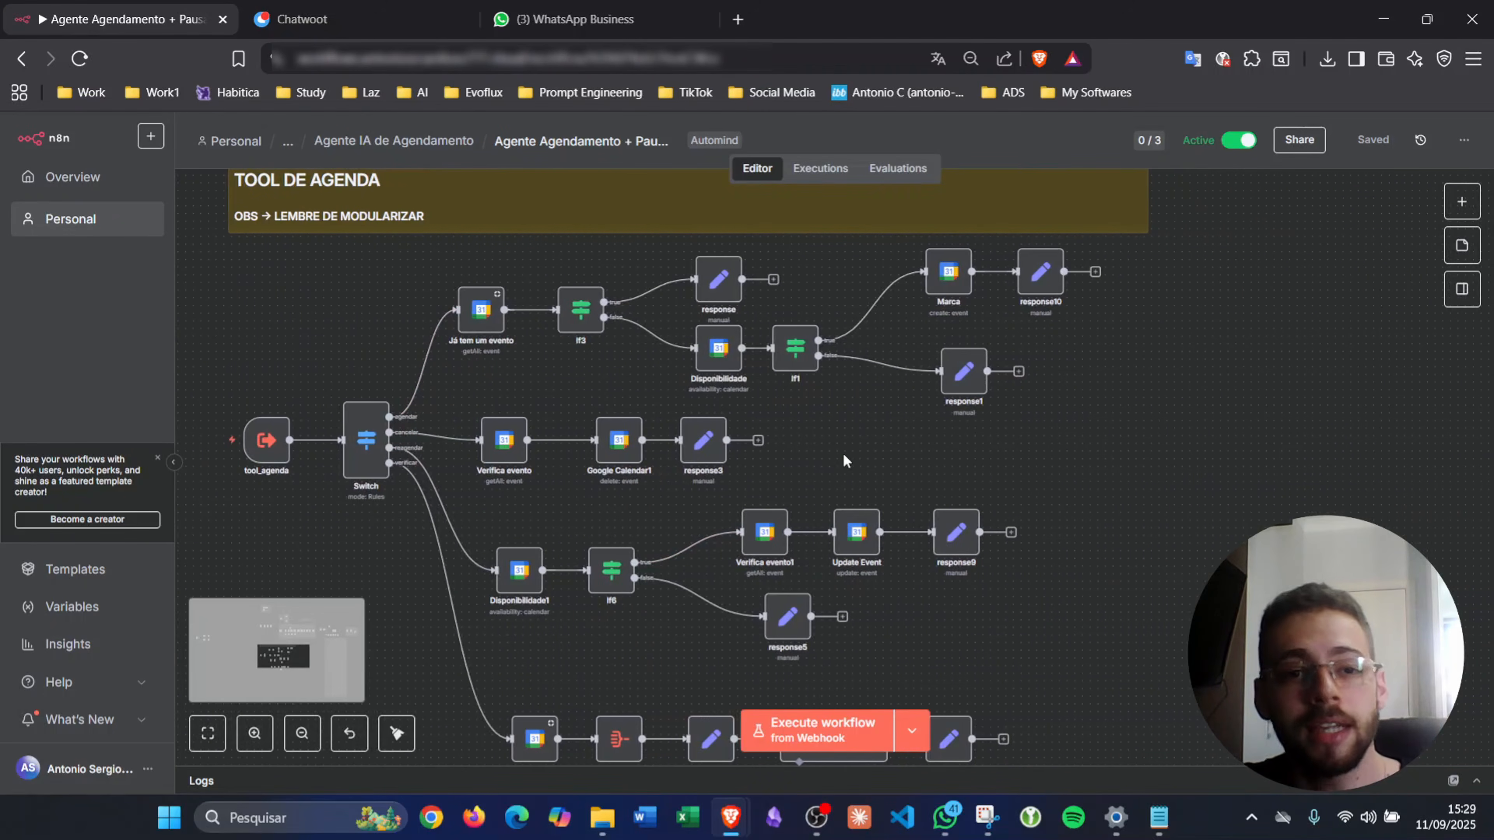
{"action": "scroll", "coordinate": [843, 453], "scroll_direction": "up", "scroll_amount": 5}
{"action": "scroll", "coordinate": [843, 453], "scroll_direction": "right", "scroll_amount": 8}
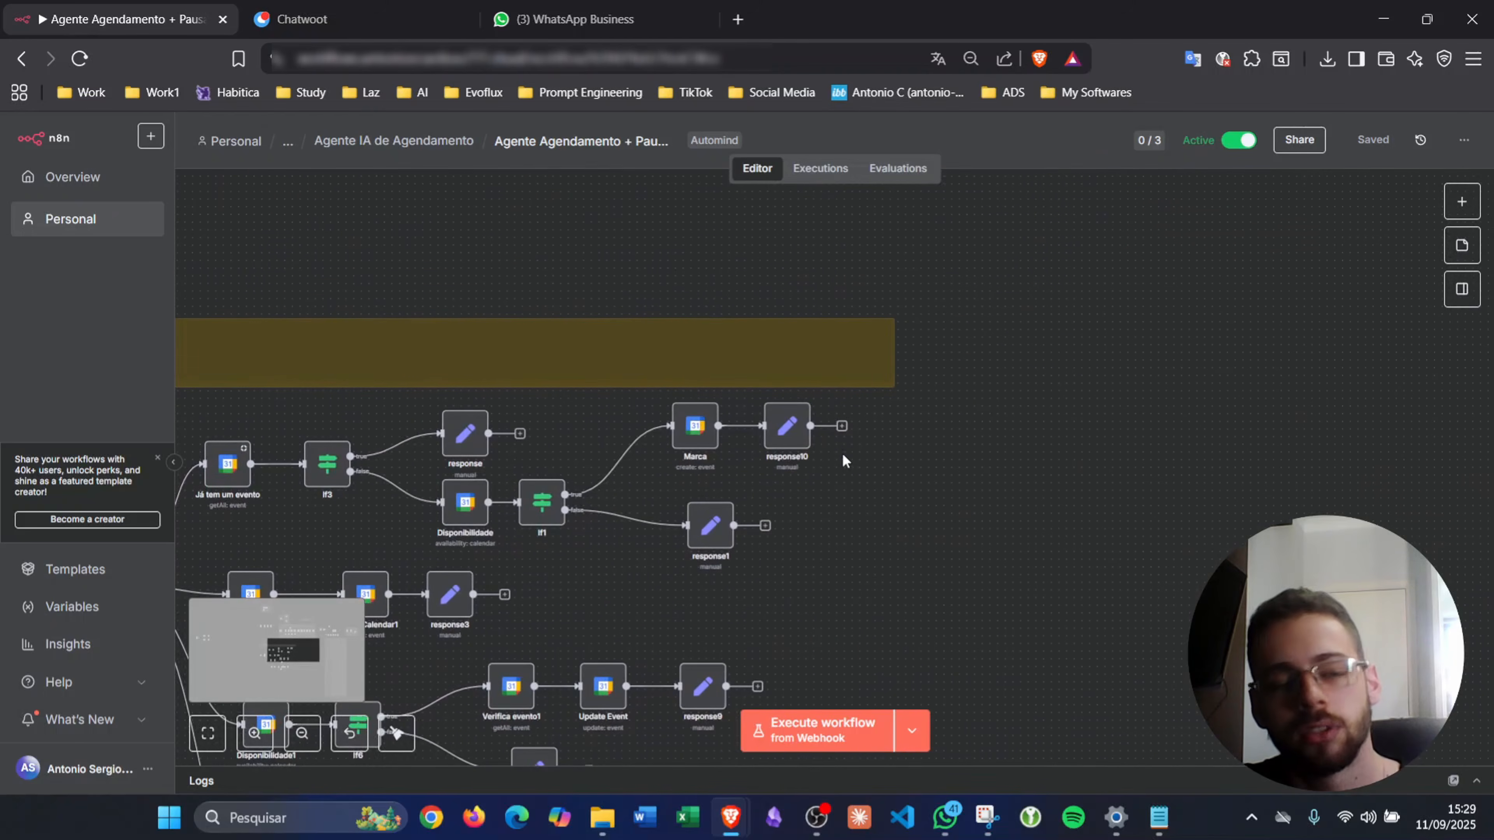
{"action": "scroll", "coordinate": [843, 454], "scroll_direction": "up", "scroll_amount": 5}
{"action": "scroll", "coordinate": [843, 455], "scroll_direction": "right", "scroll_amount": 10}
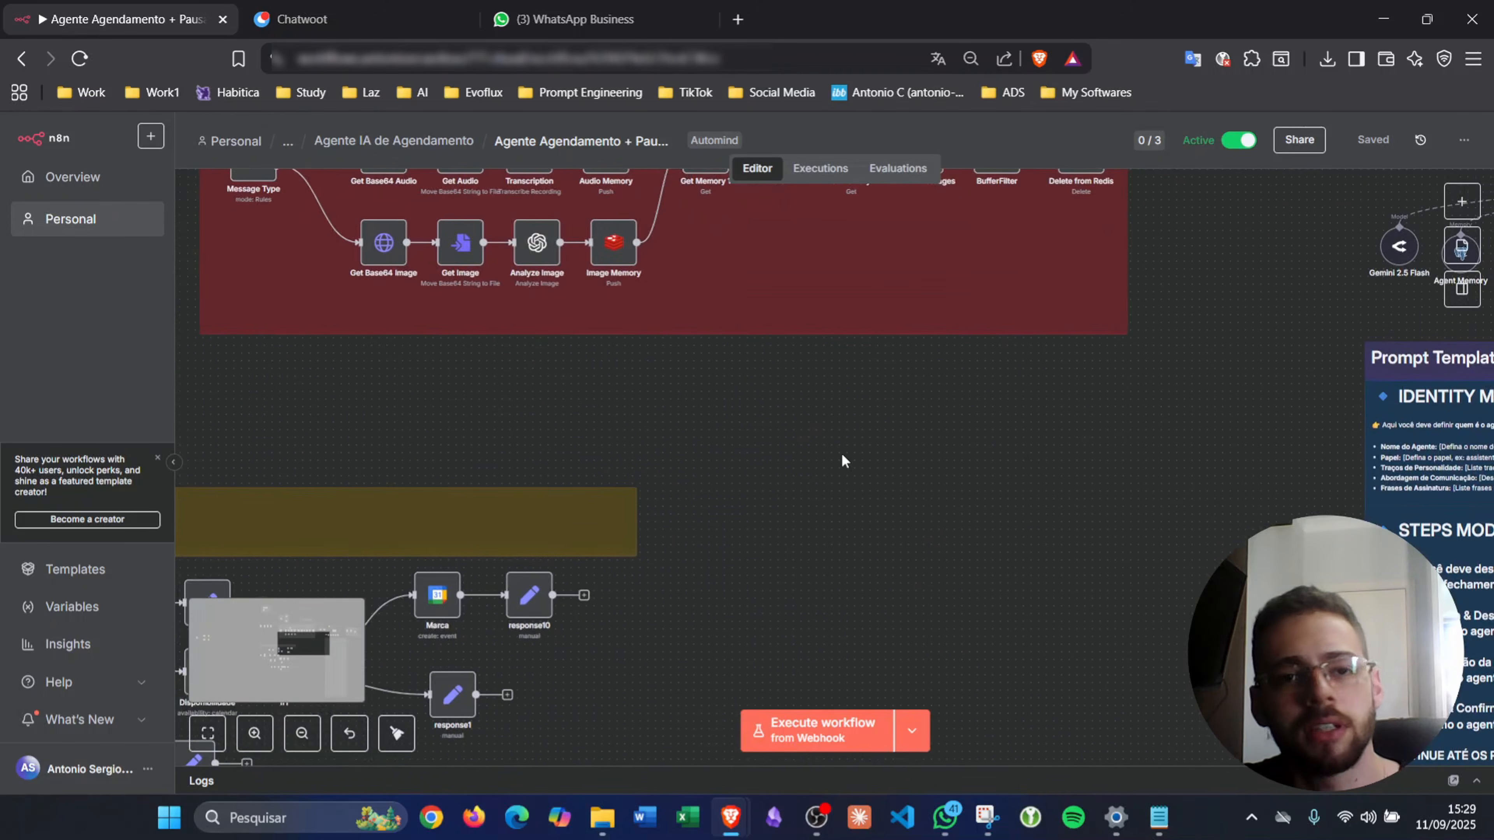
{"action": "scroll", "coordinate": [841, 461], "scroll_direction": "up", "scroll_amount": 4}
{"action": "scroll", "coordinate": [842, 461], "scroll_direction": "right", "scroll_amount": 13}
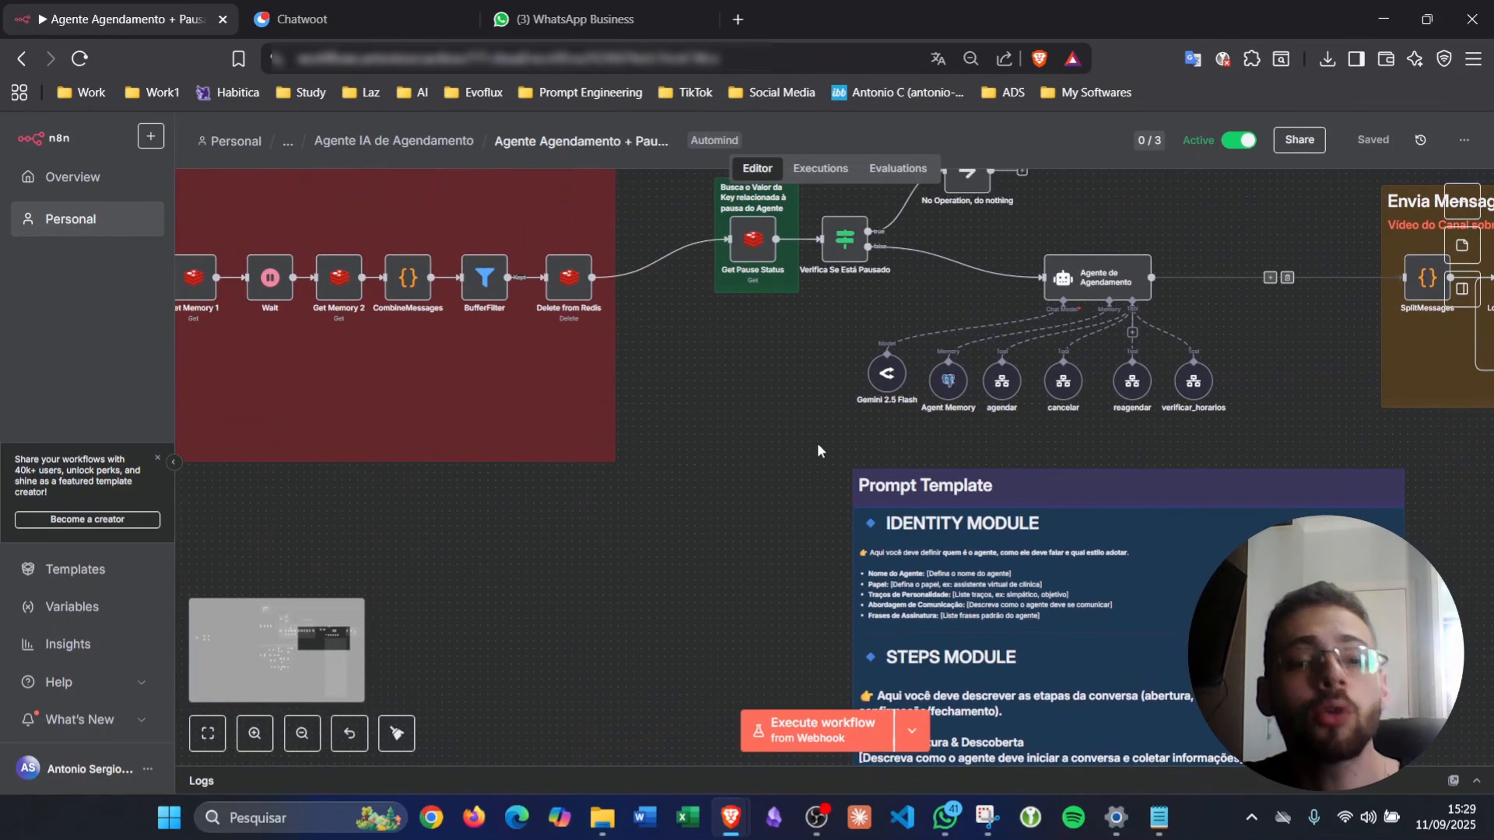
{"action": "scroll", "coordinate": [770, 338], "scroll_direction": "up", "scroll_amount": 5}
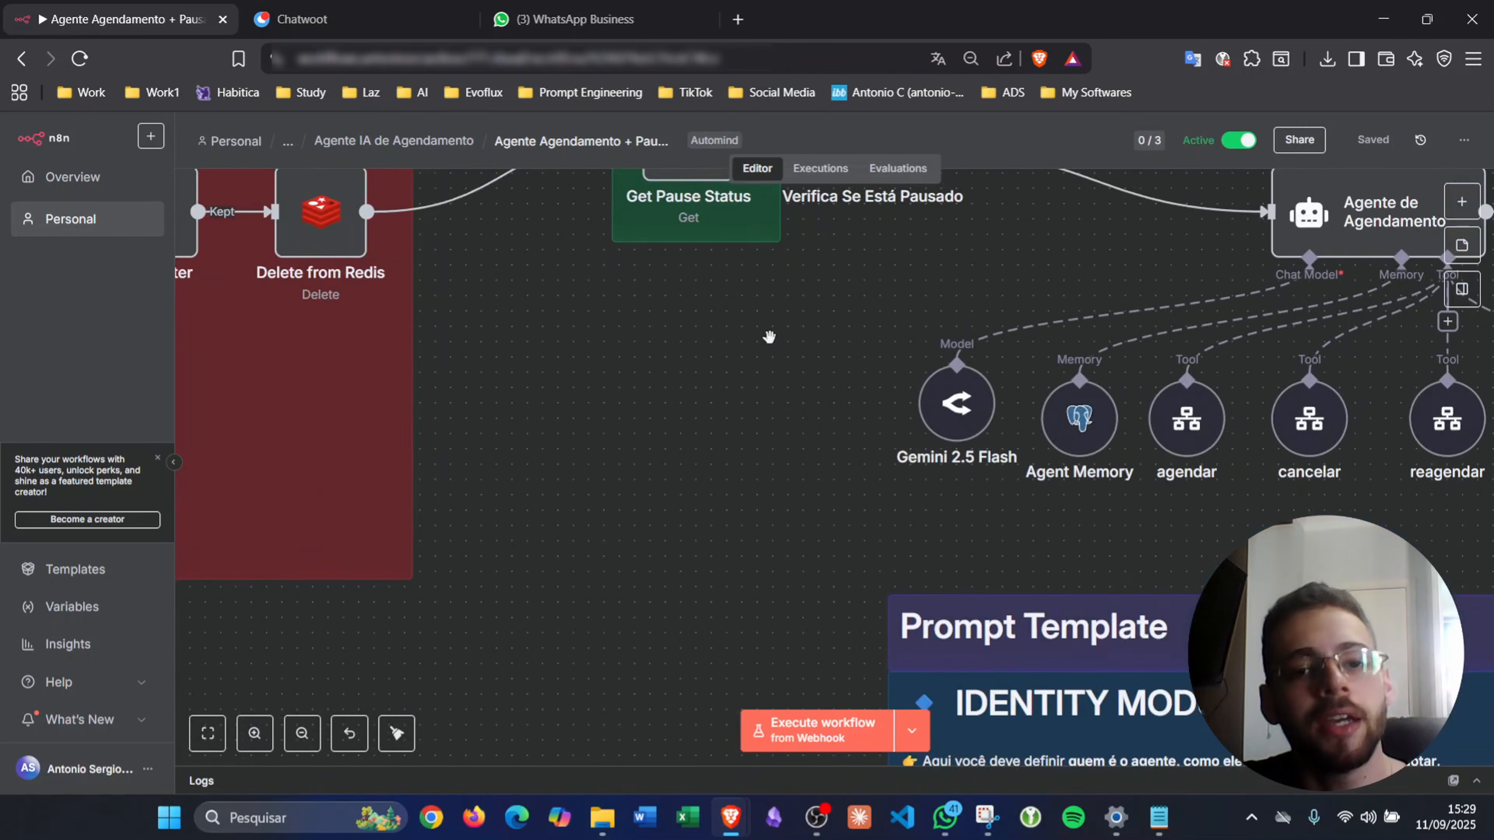
{"action": "scroll", "coordinate": [768, 339], "scroll_direction": "down", "scroll_amount": 6}
{"action": "scroll", "coordinate": [769, 338], "scroll_direction": "up", "scroll_amount": 7}
{"action": "scroll", "coordinate": [769, 338], "scroll_direction": "left", "scroll_amount": 17}
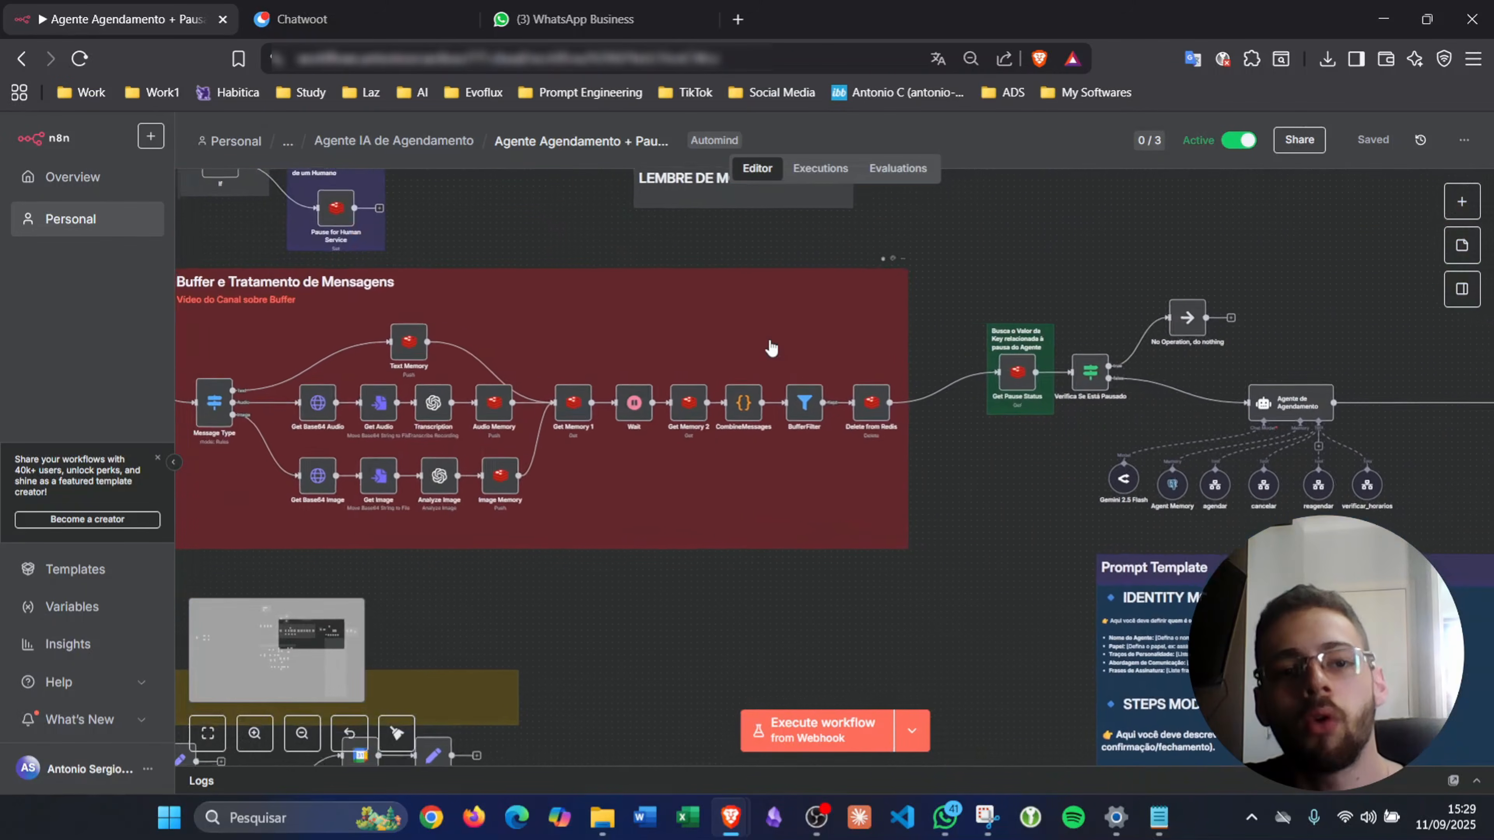
{"action": "scroll", "coordinate": [772, 346], "scroll_direction": "up", "scroll_amount": 1}
{"action": "scroll", "coordinate": [772, 346], "scroll_direction": "left", "scroll_amount": 1}
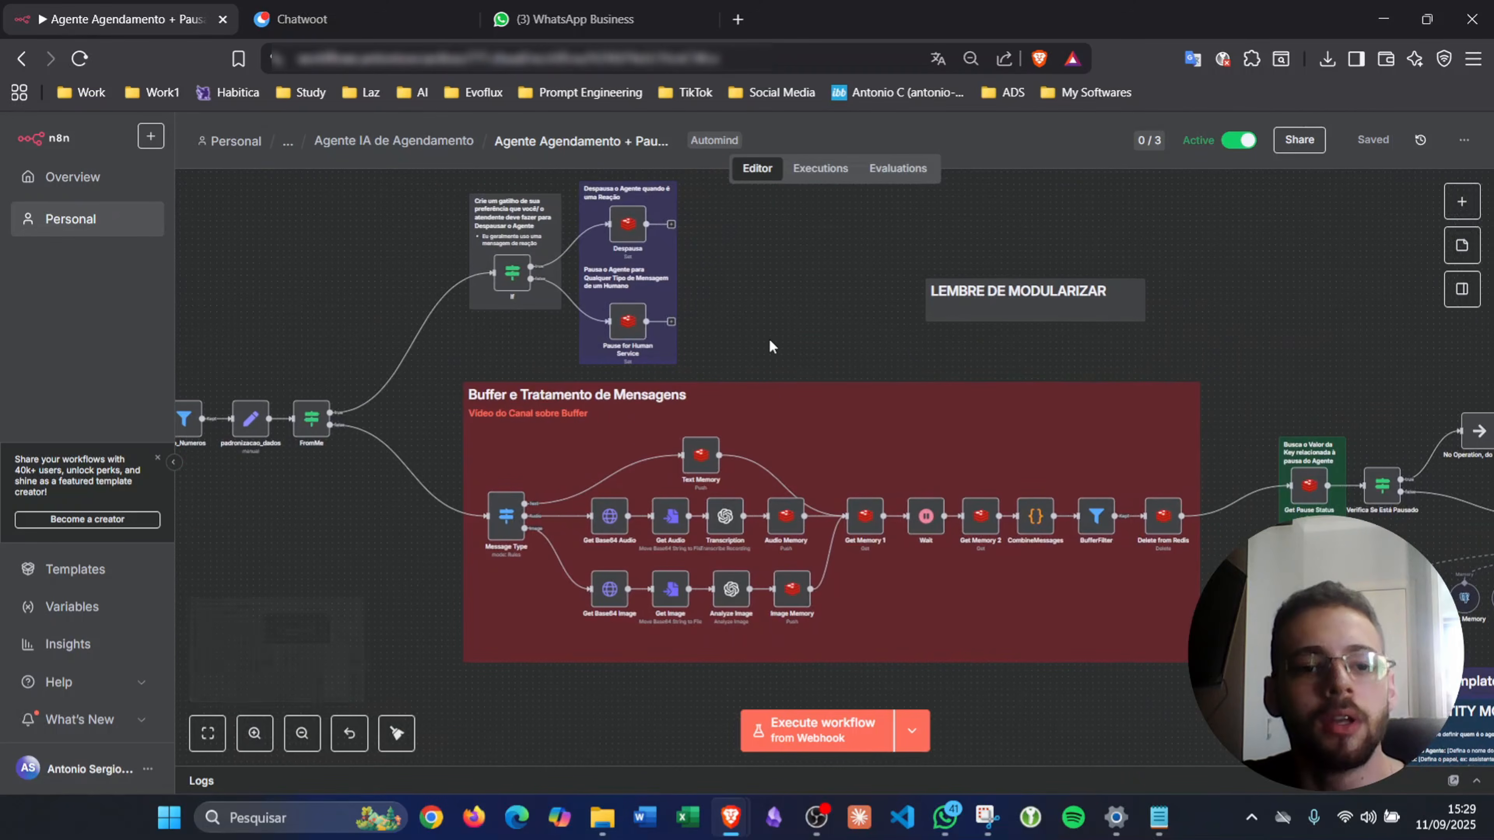
{"action": "scroll", "coordinate": [769, 346], "scroll_direction": "up", "scroll_amount": 3}
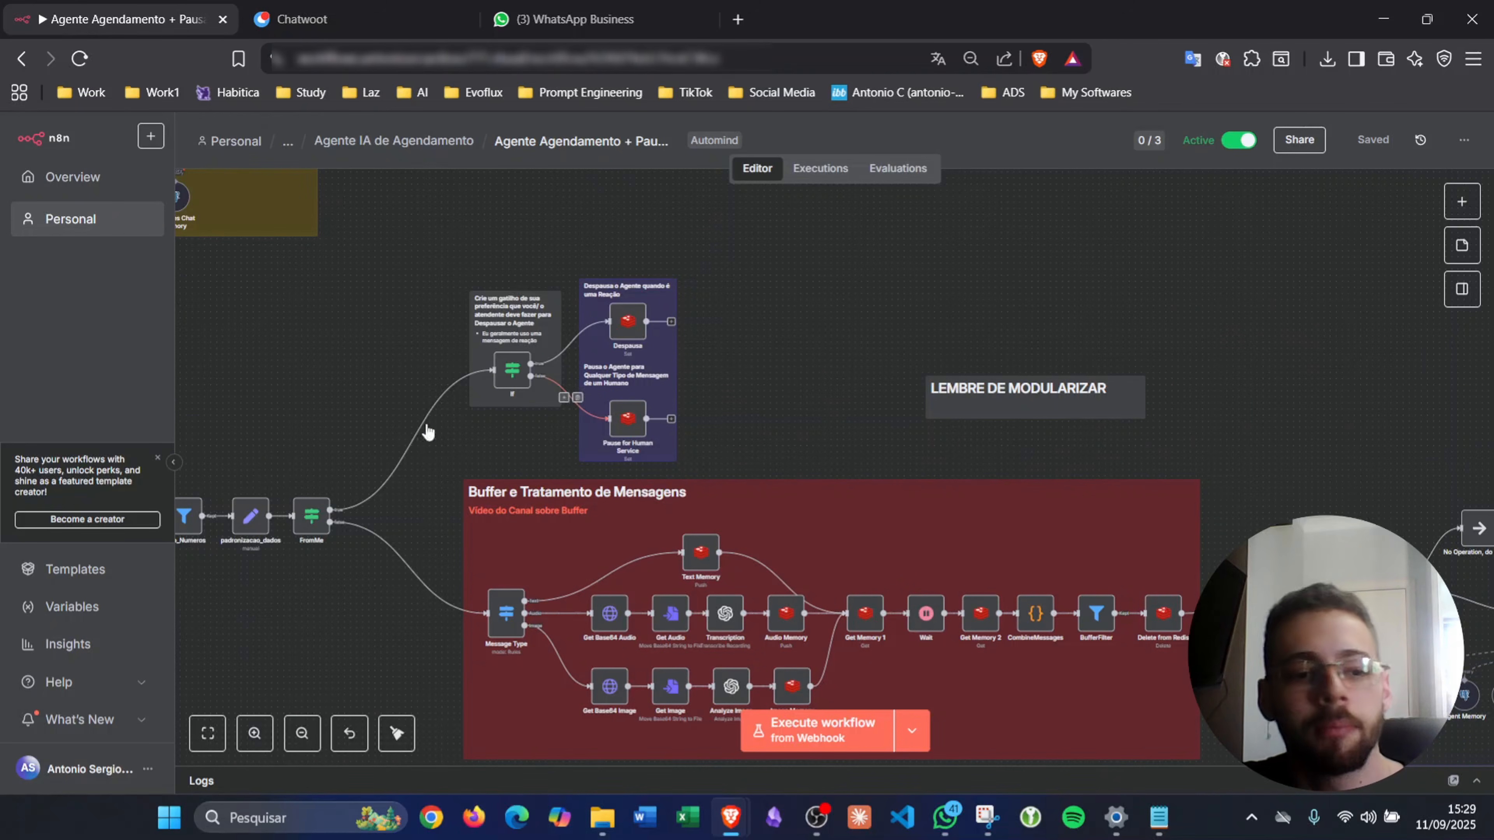
{"action": "scroll", "coordinate": [408, 445], "scroll_direction": "left", "scroll_amount": 5}
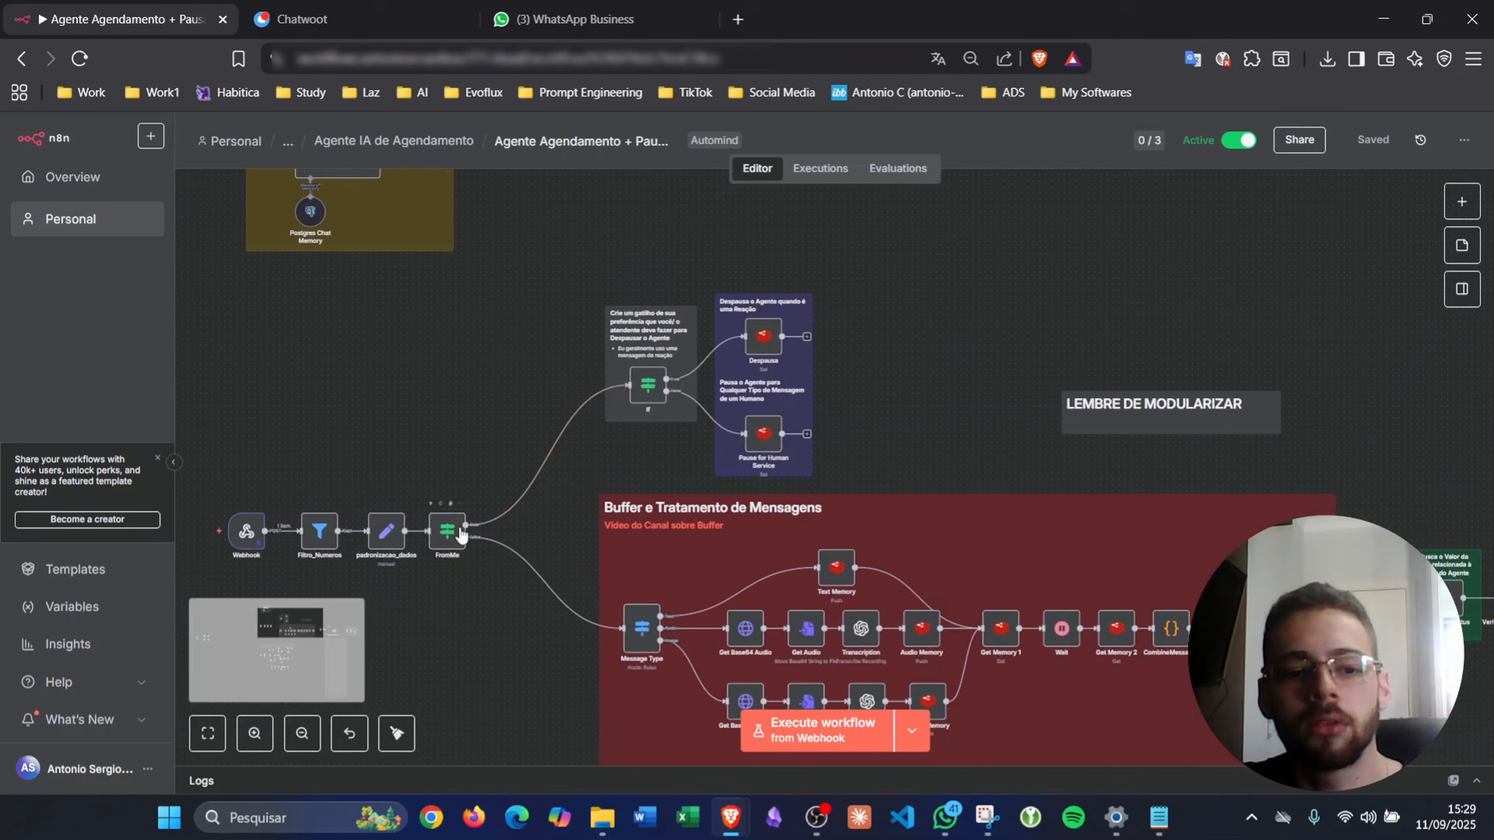
{"action": "scroll", "coordinate": [460, 532], "scroll_direction": "up", "scroll_amount": 5}
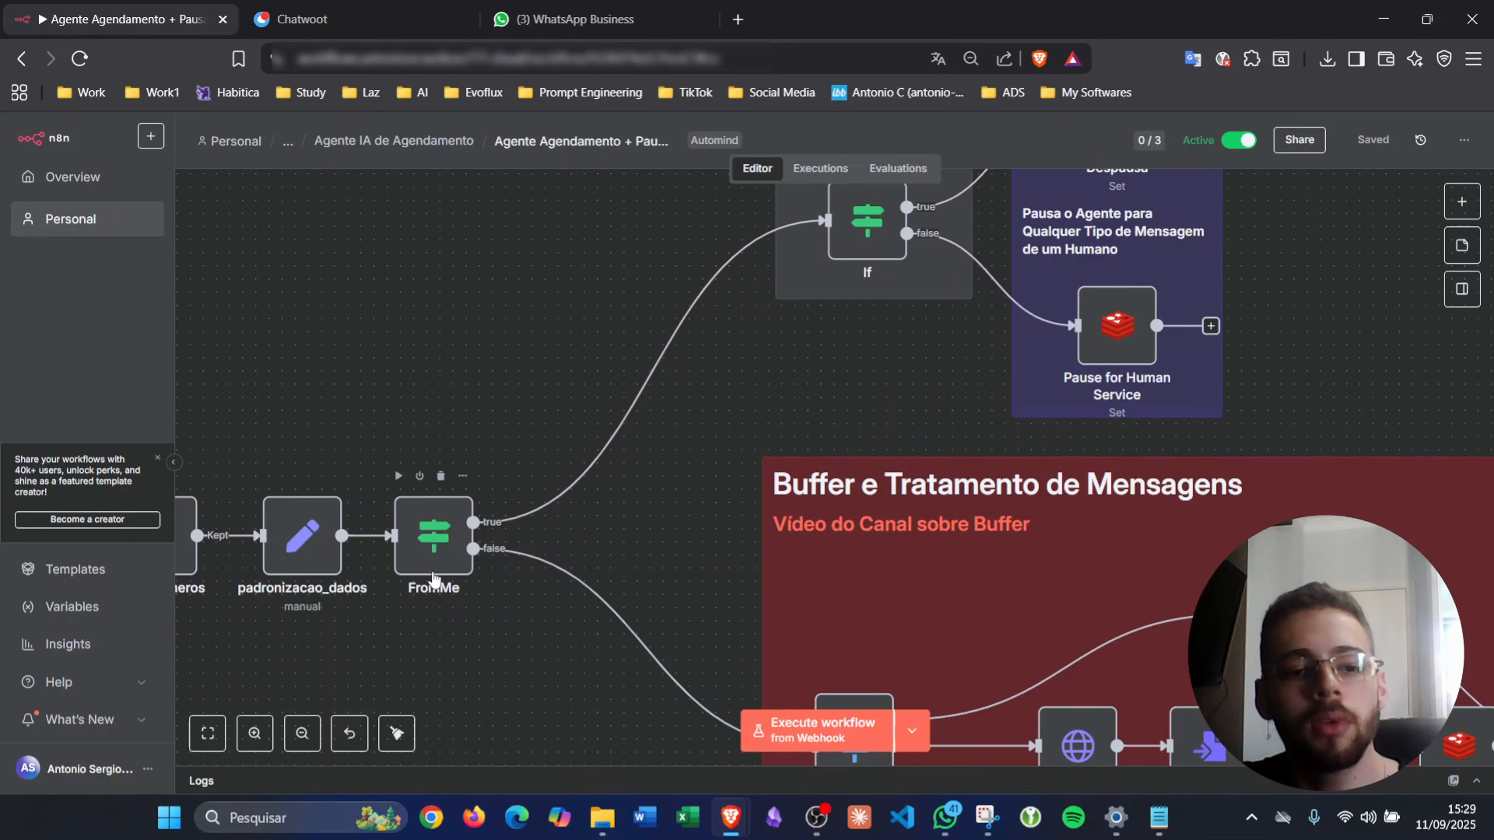
{"action": "scroll", "coordinate": [434, 579], "scroll_direction": "up", "scroll_amount": 3}
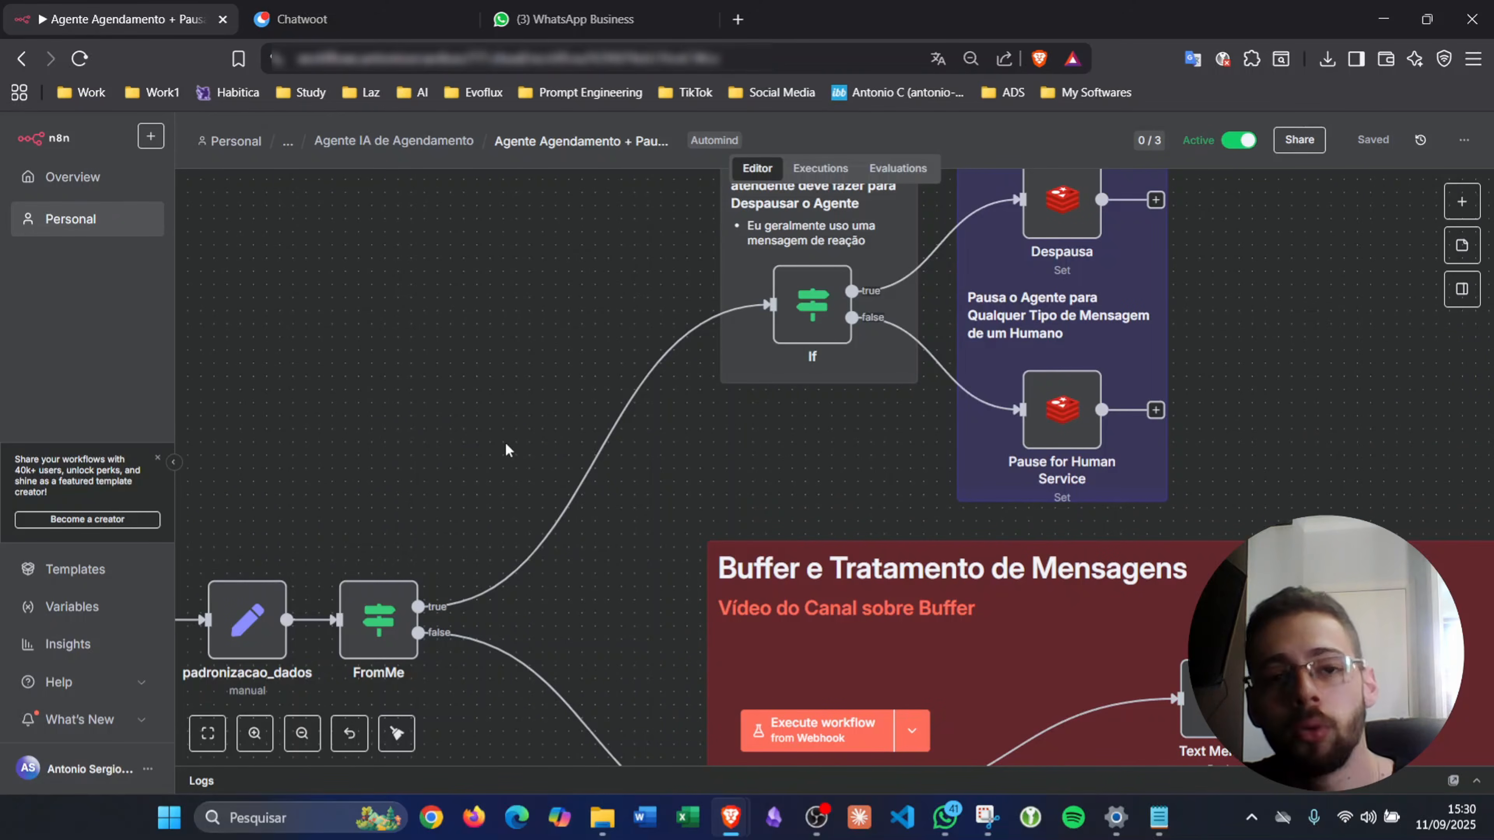
{"action": "scroll", "coordinate": [601, 468], "scroll_direction": "right", "scroll_amount": 3}
{"action": "scroll", "coordinate": [601, 467], "scroll_direction": "up", "scroll_amount": 2}
- Check that the If node's condition tests for a reactionMessage, then return to the Agente EvoFlux chat
{"action": "double_click", "coordinate": [658, 419]}
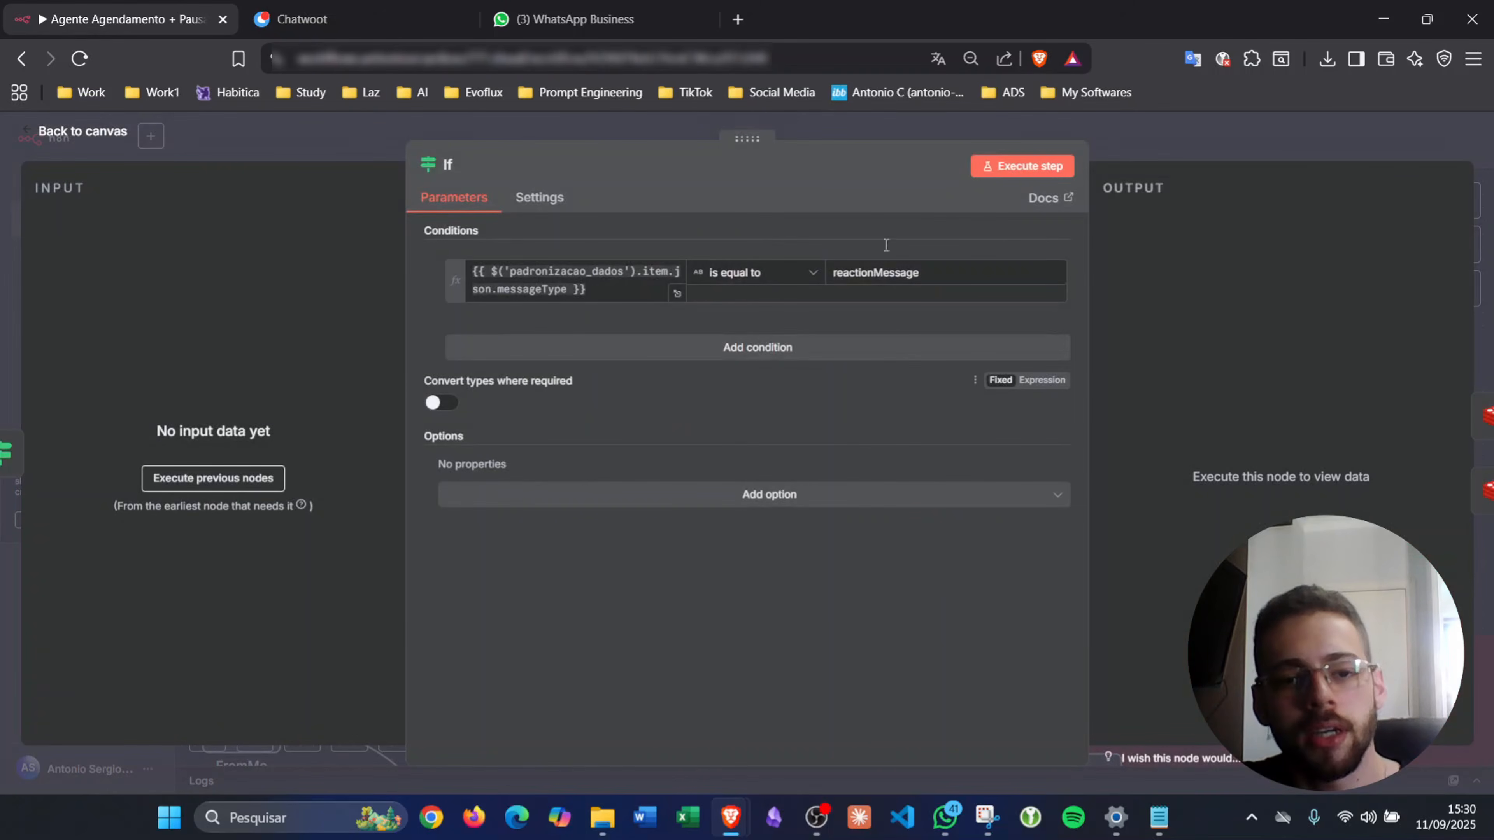
{"action": "left_click", "coordinate": [1128, 123]}
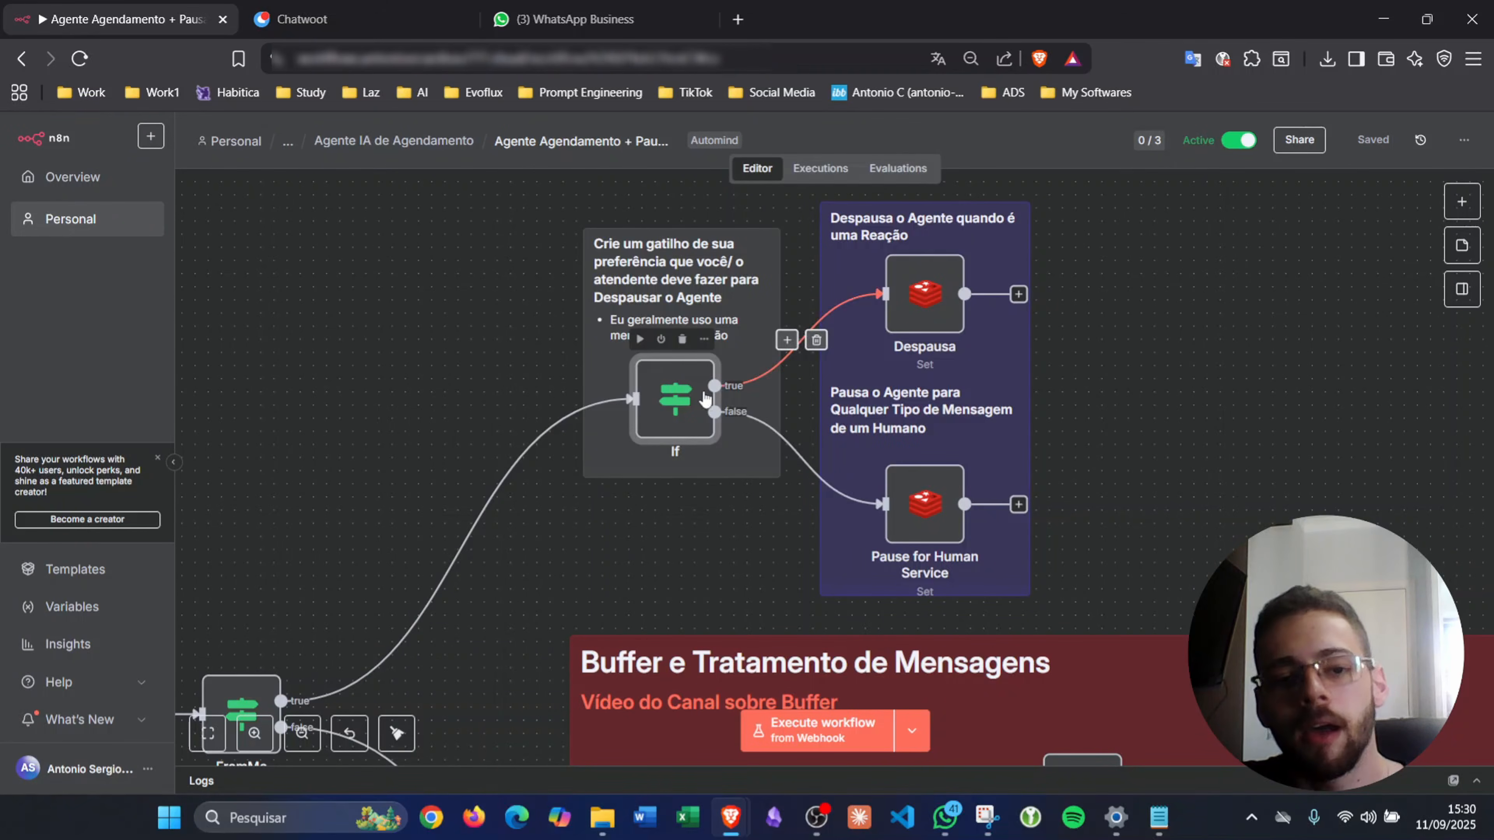
{"action": "double_click", "coordinate": [700, 393]}
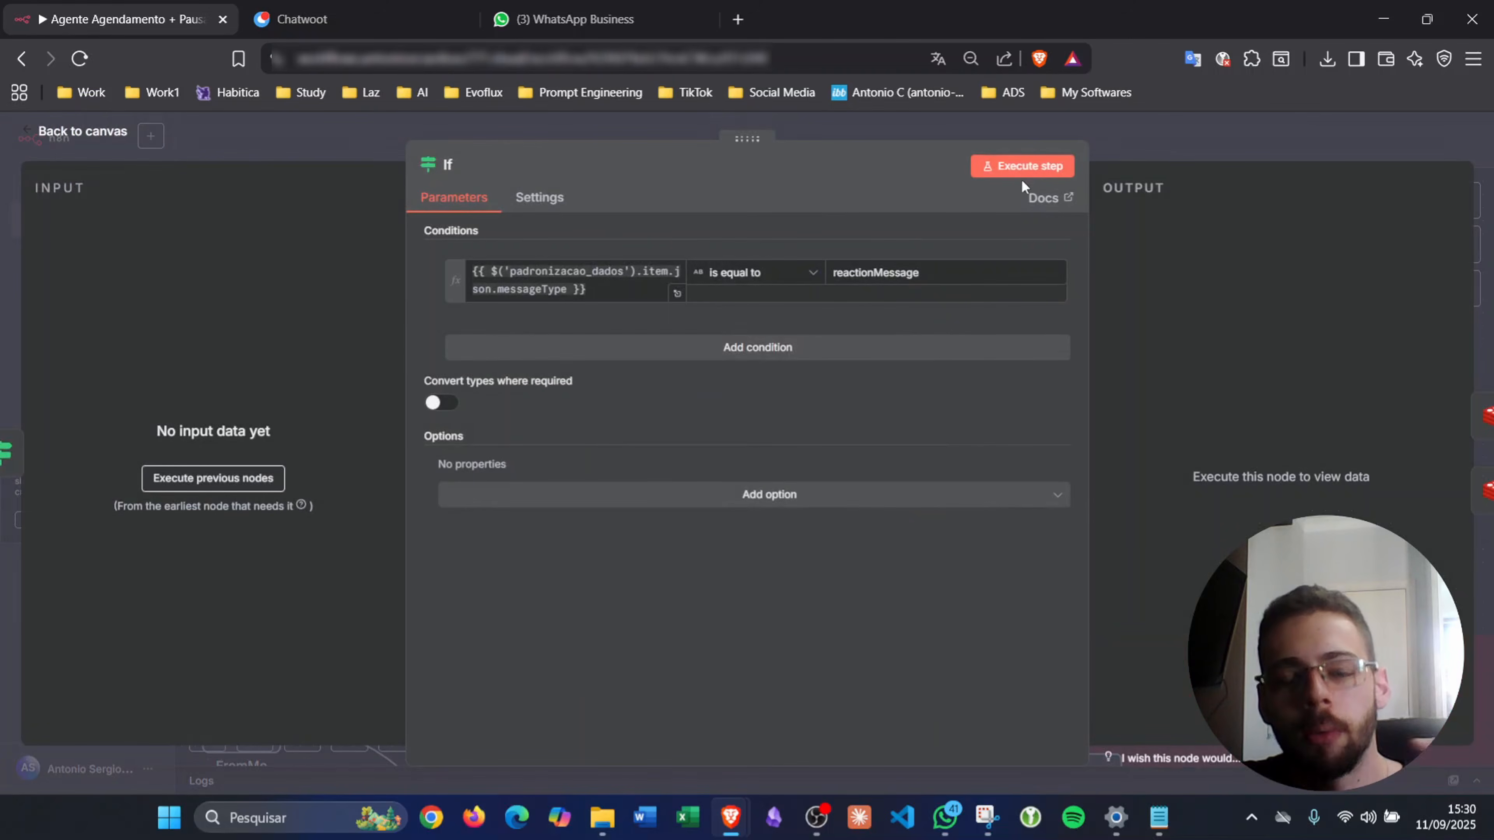
{"action": "left_click", "coordinate": [1120, 144]}
{"action": "left_click", "coordinate": [601, 27]}
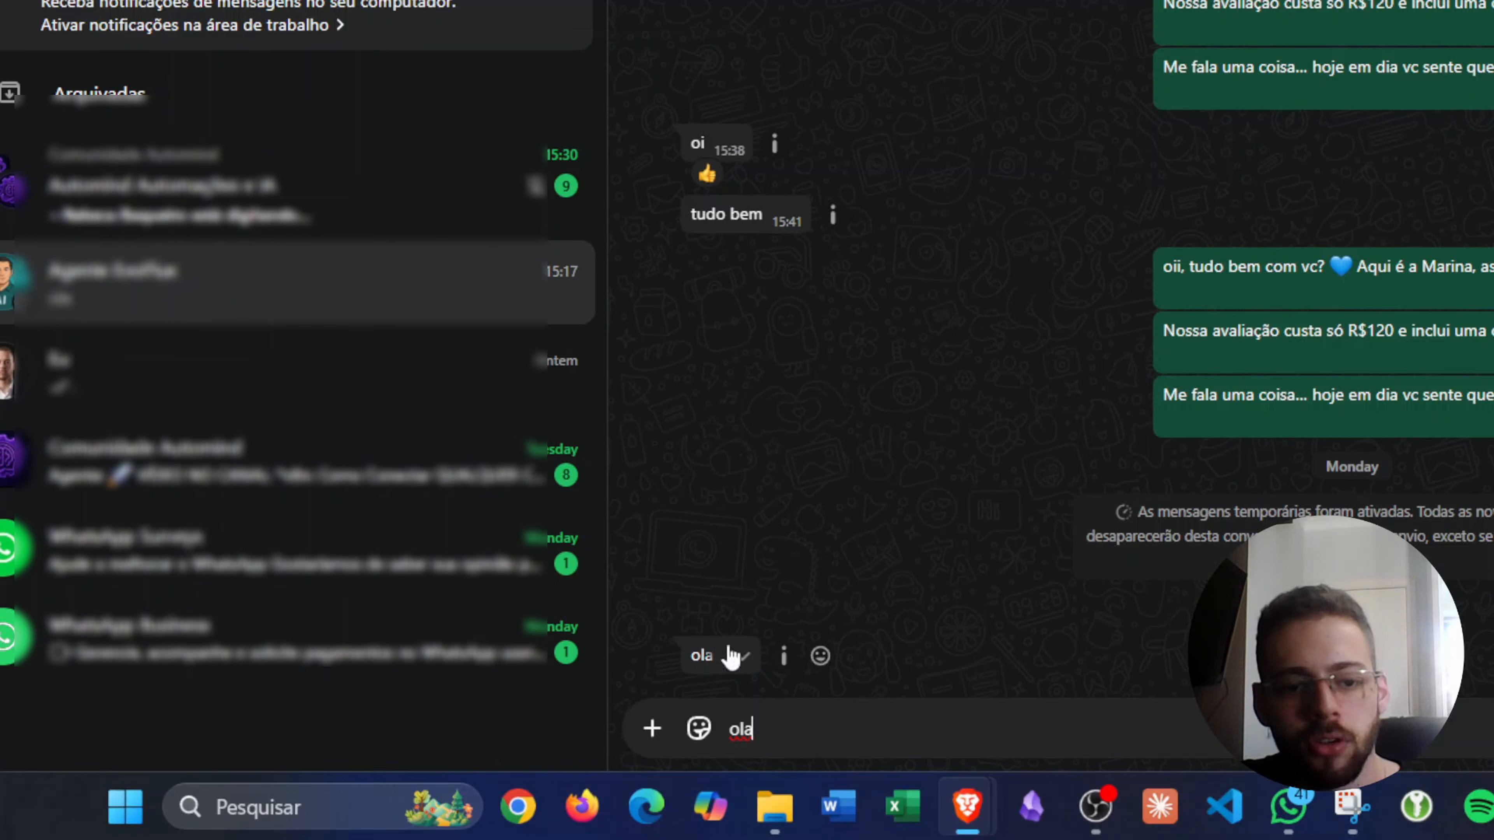
- React to the ola message with an emoji via Reagir, then glance at the n8n workflow
{"action": "left_click", "coordinate": [742, 657]}
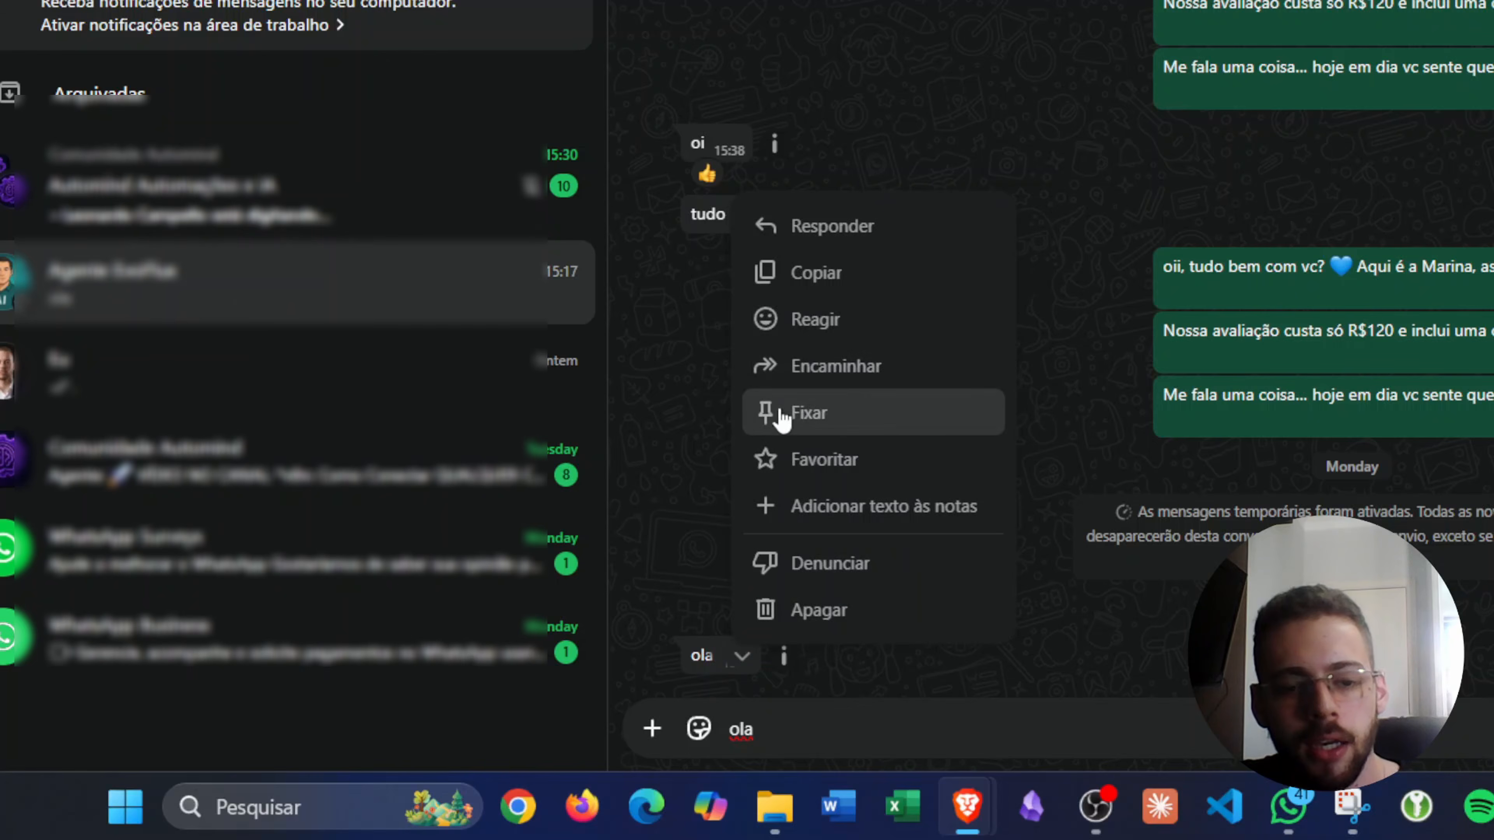
{"action": "left_click", "coordinate": [806, 334]}
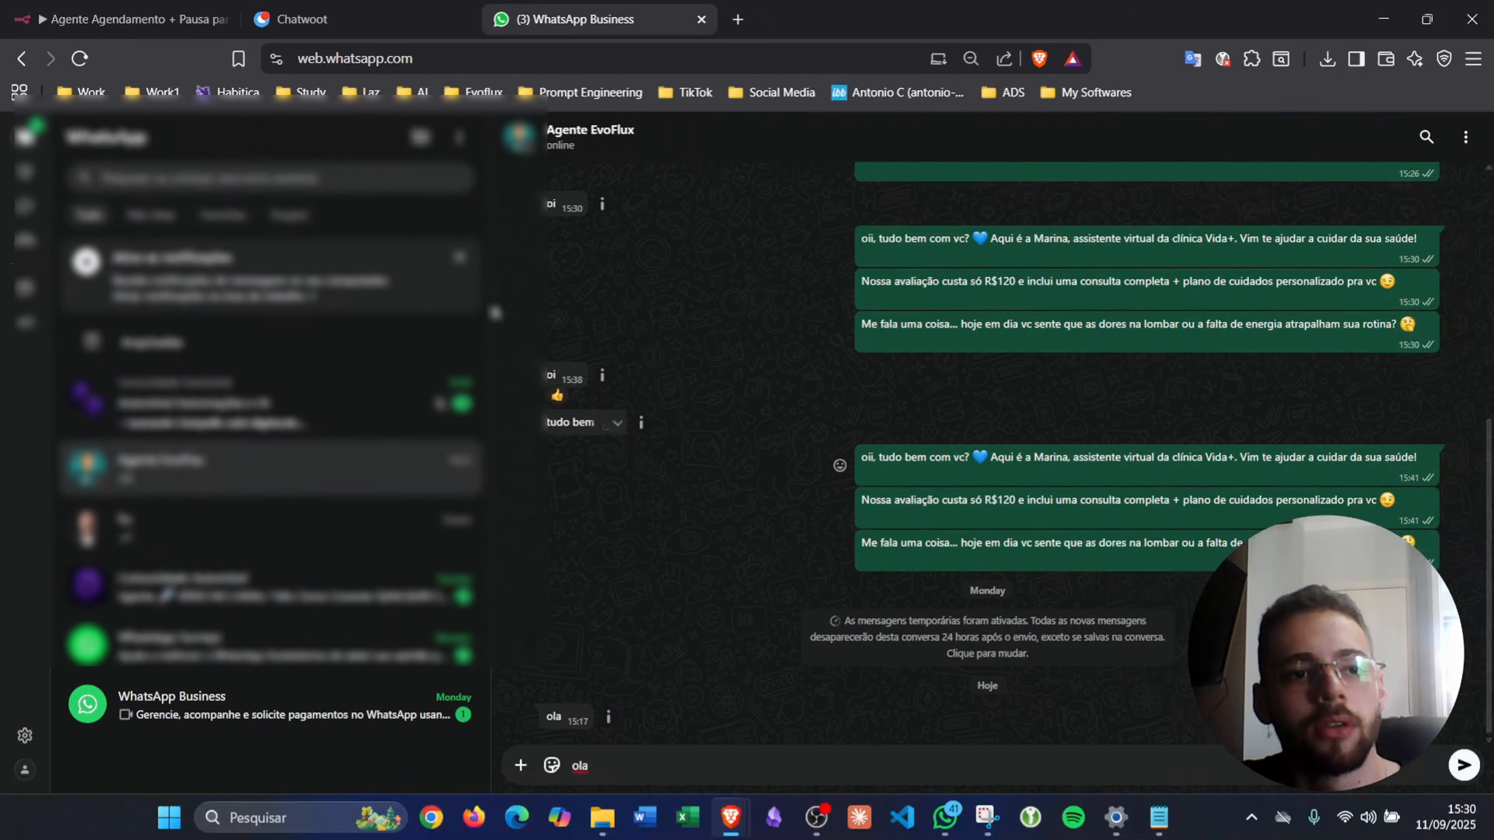
{"action": "left_click", "coordinate": [164, 25]}
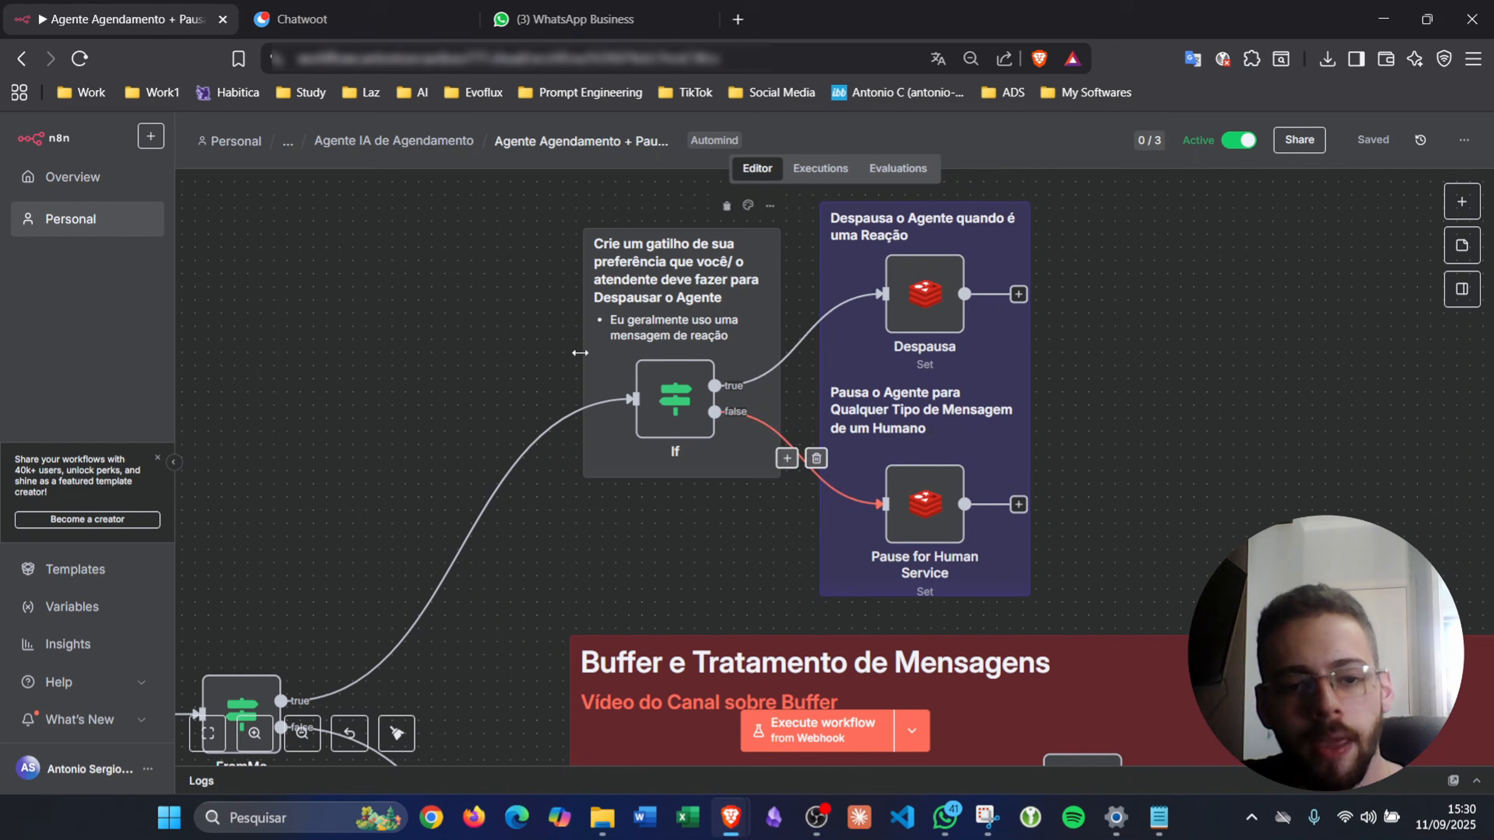
{"action": "scroll", "coordinate": [765, 377], "scroll_direction": "up", "scroll_amount": 1}
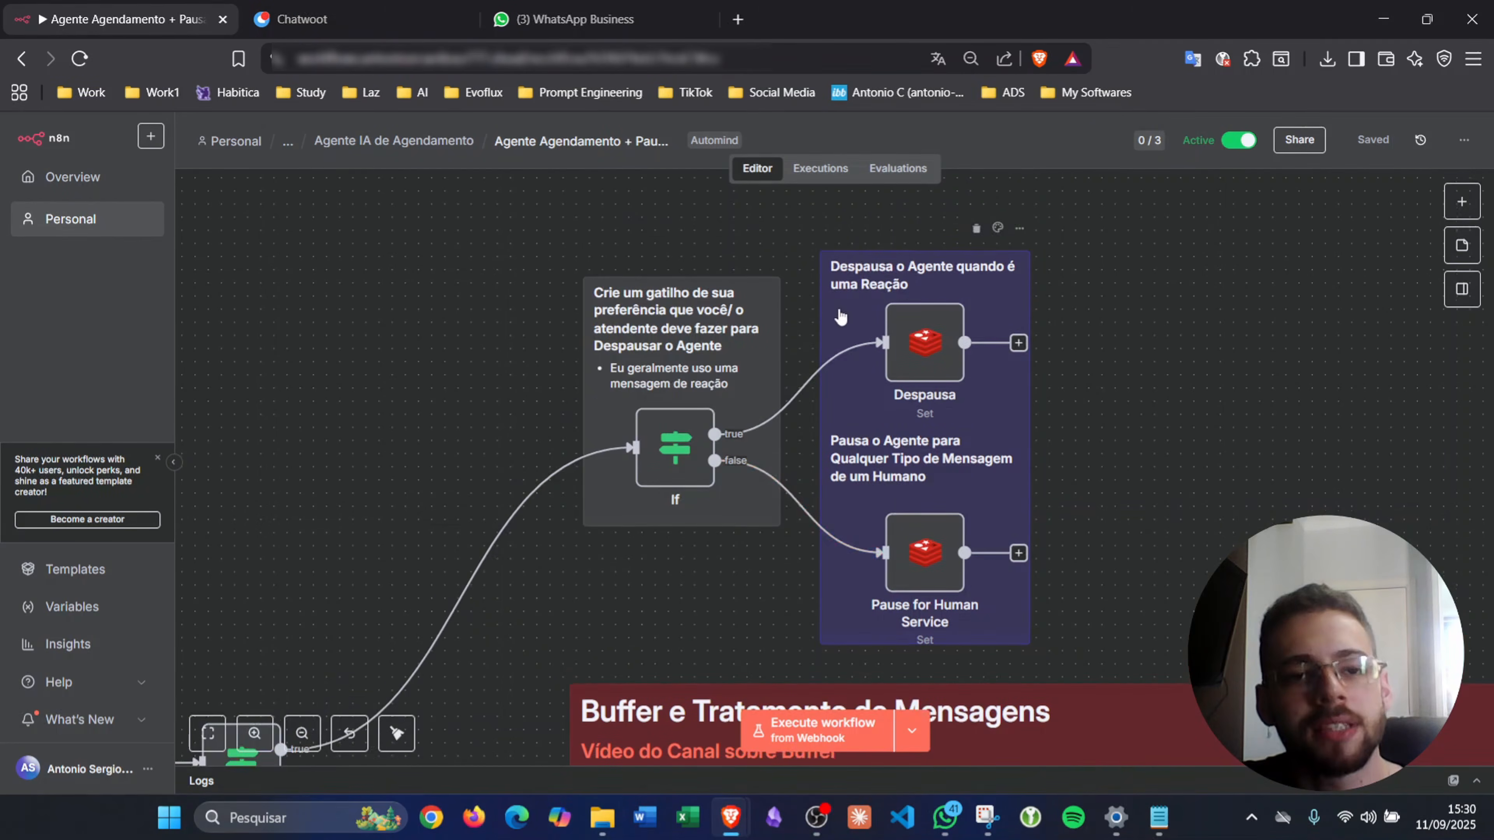
- Send 'ola' to Agente EvoFlux and switch back to the n8n workflow
{"action": "left_click", "coordinate": [600, 24]}
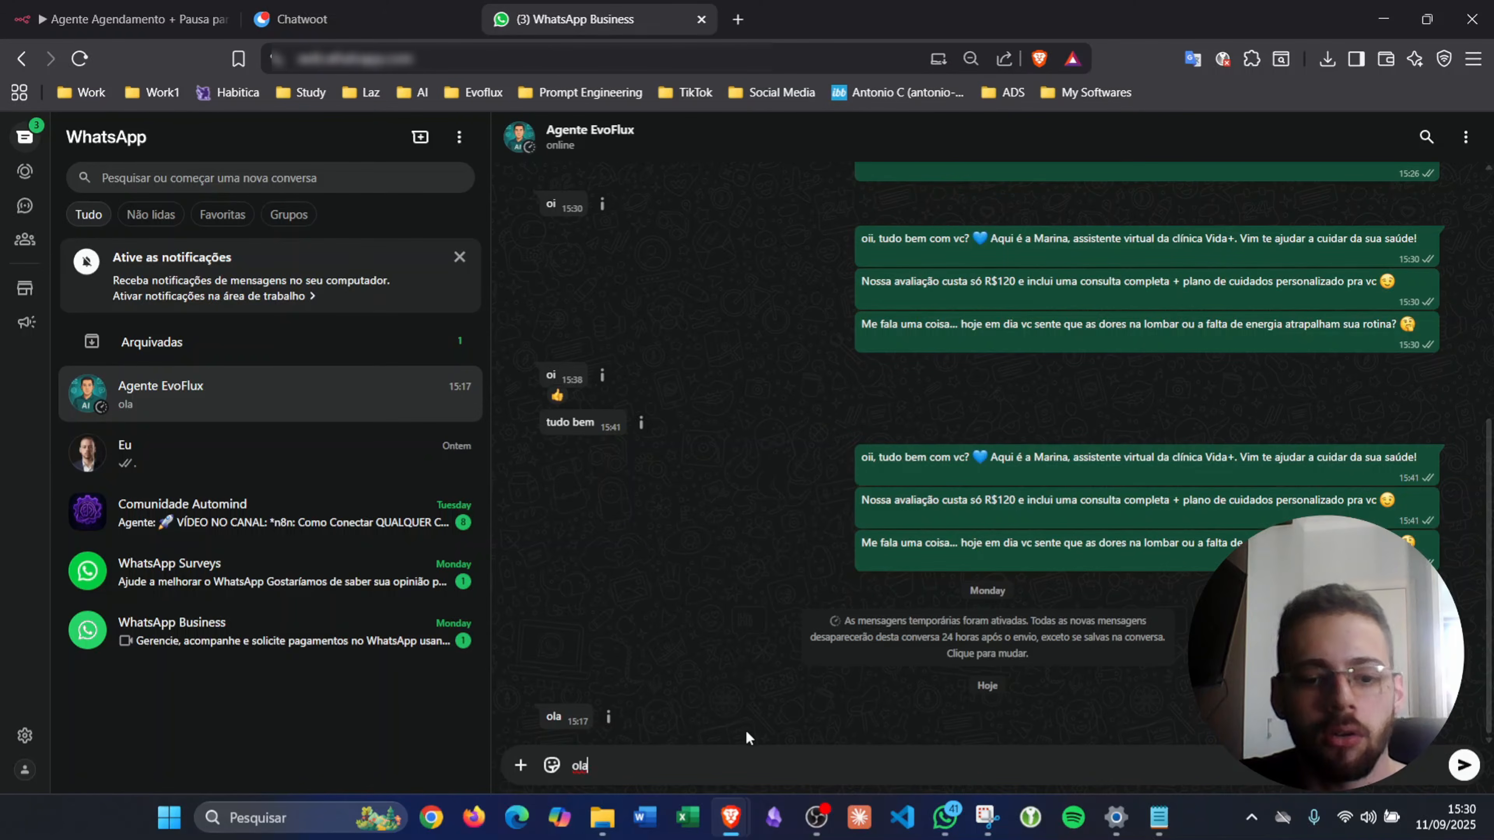
{"action": "key", "text": "Return"}
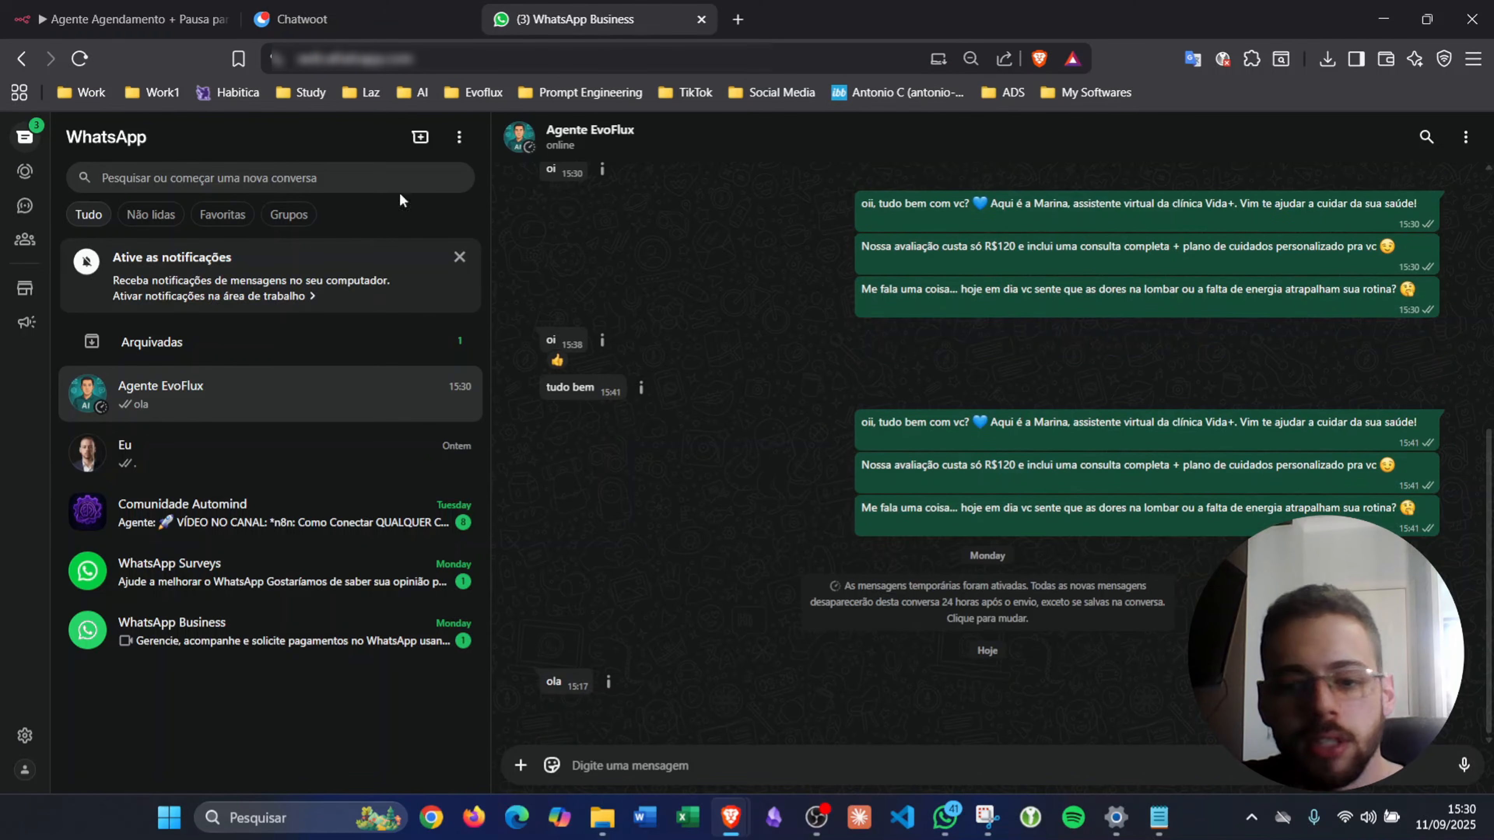
{"action": "left_click", "coordinate": [166, 19]}
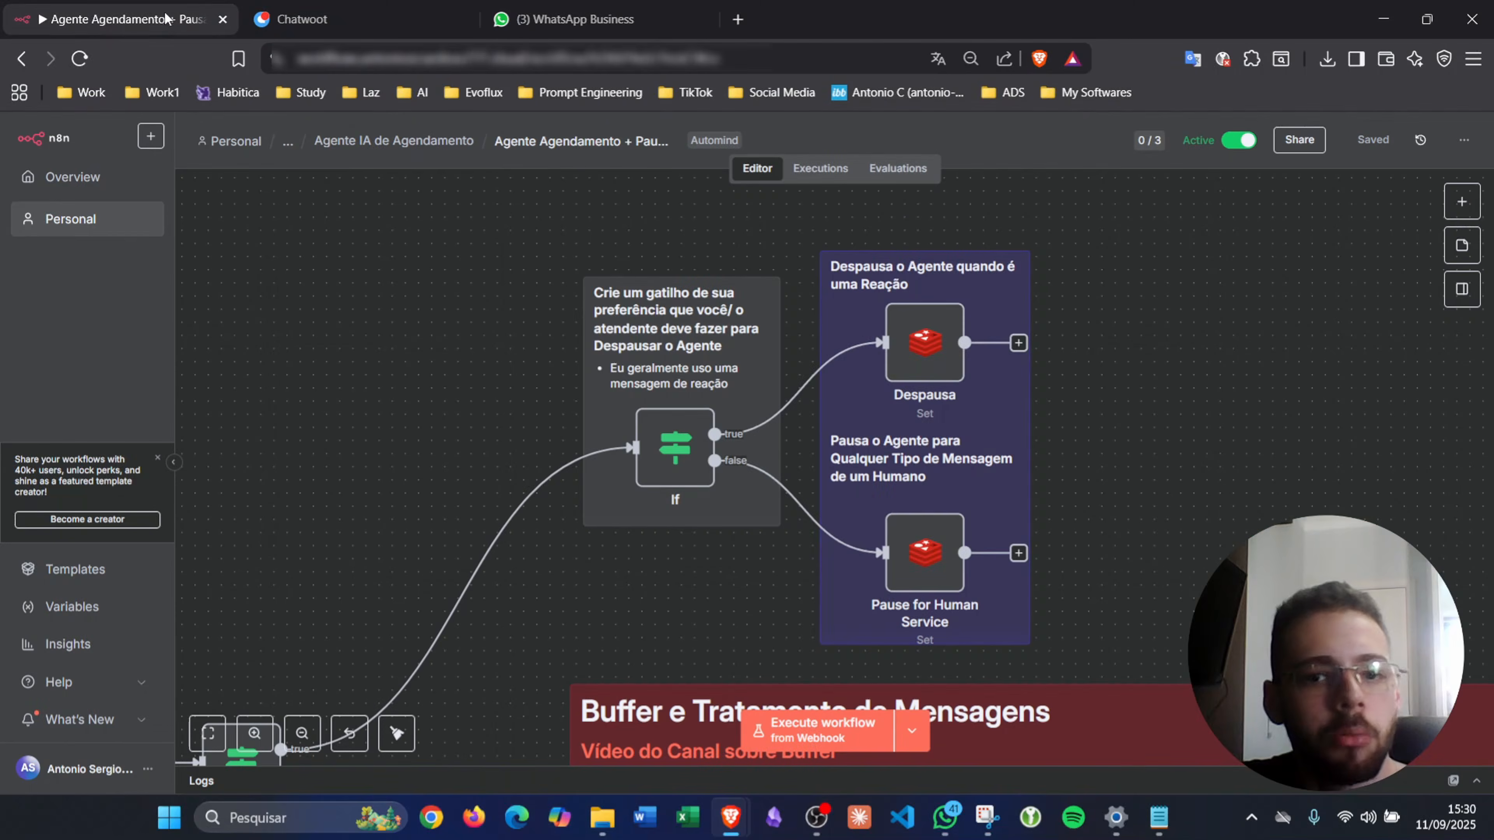
- Inspect the Sep 11 15:31:00 execution's Pause for Human Service node, then return to WhatsApp
{"action": "left_click", "coordinate": [821, 168]}
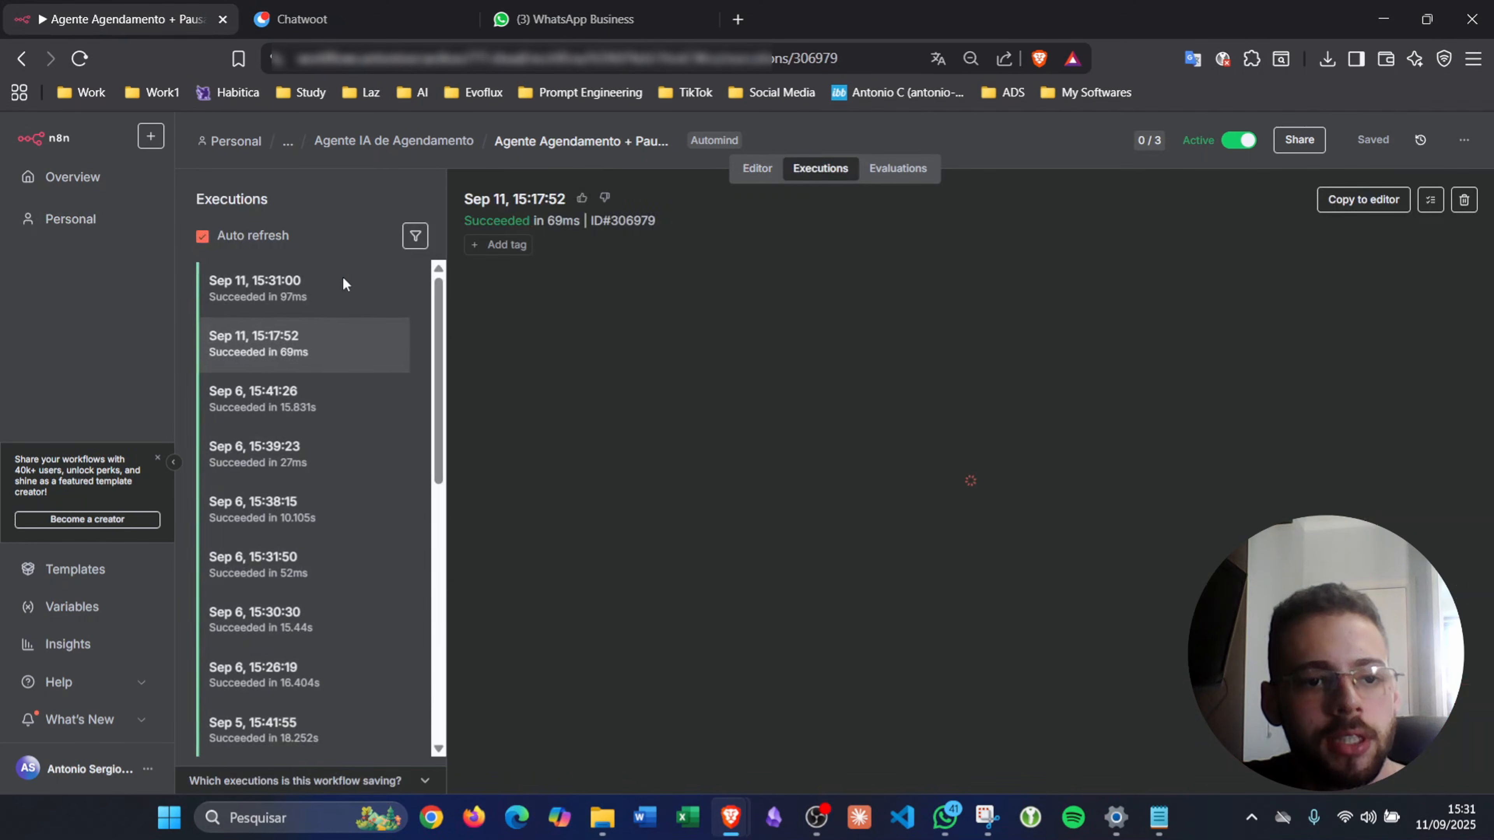
{"action": "left_click", "coordinate": [346, 285]}
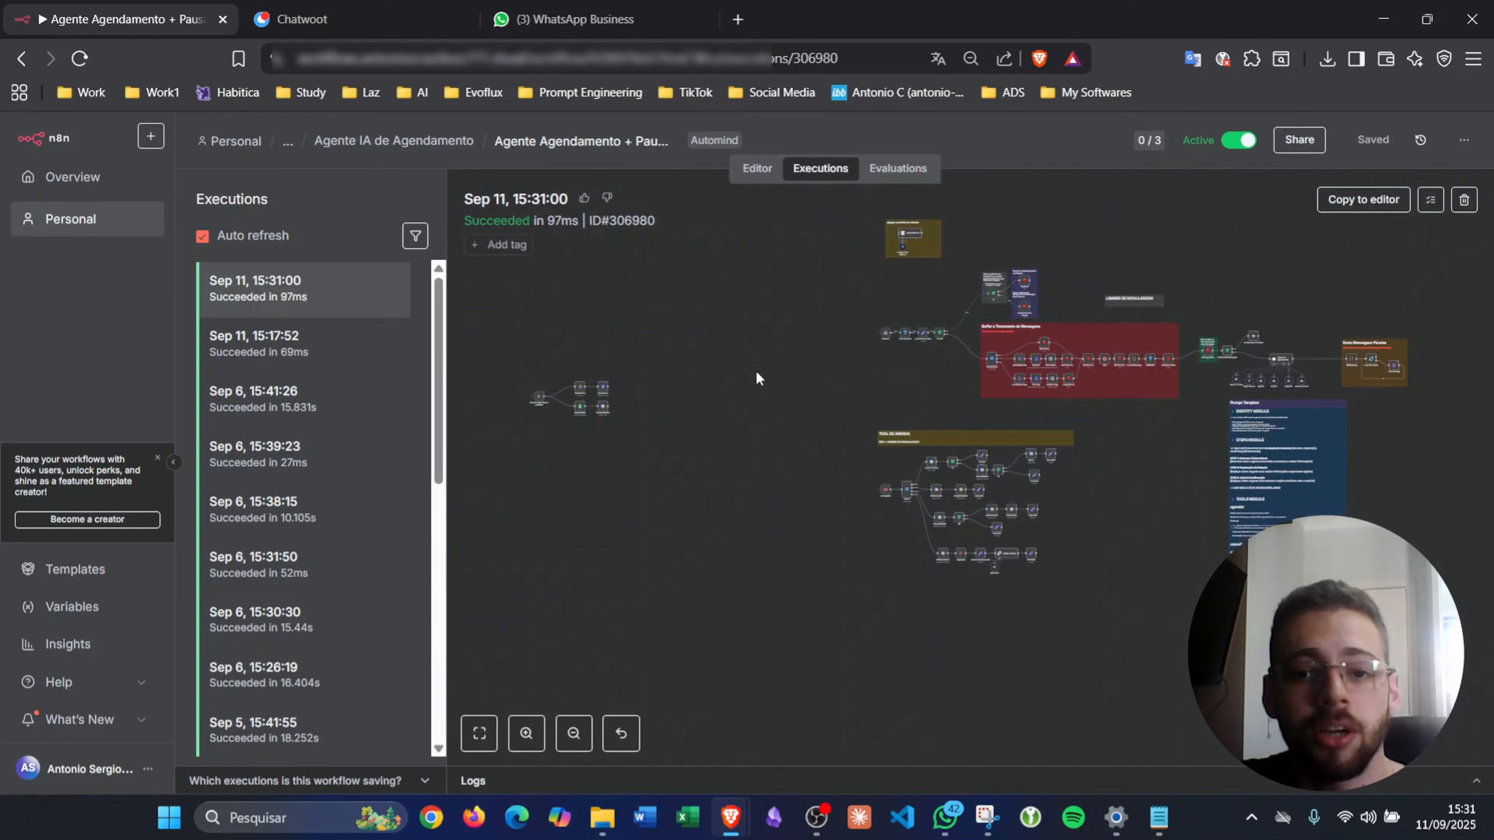
{"action": "scroll", "coordinate": [1053, 287], "scroll_direction": "up", "scroll_amount": 10}
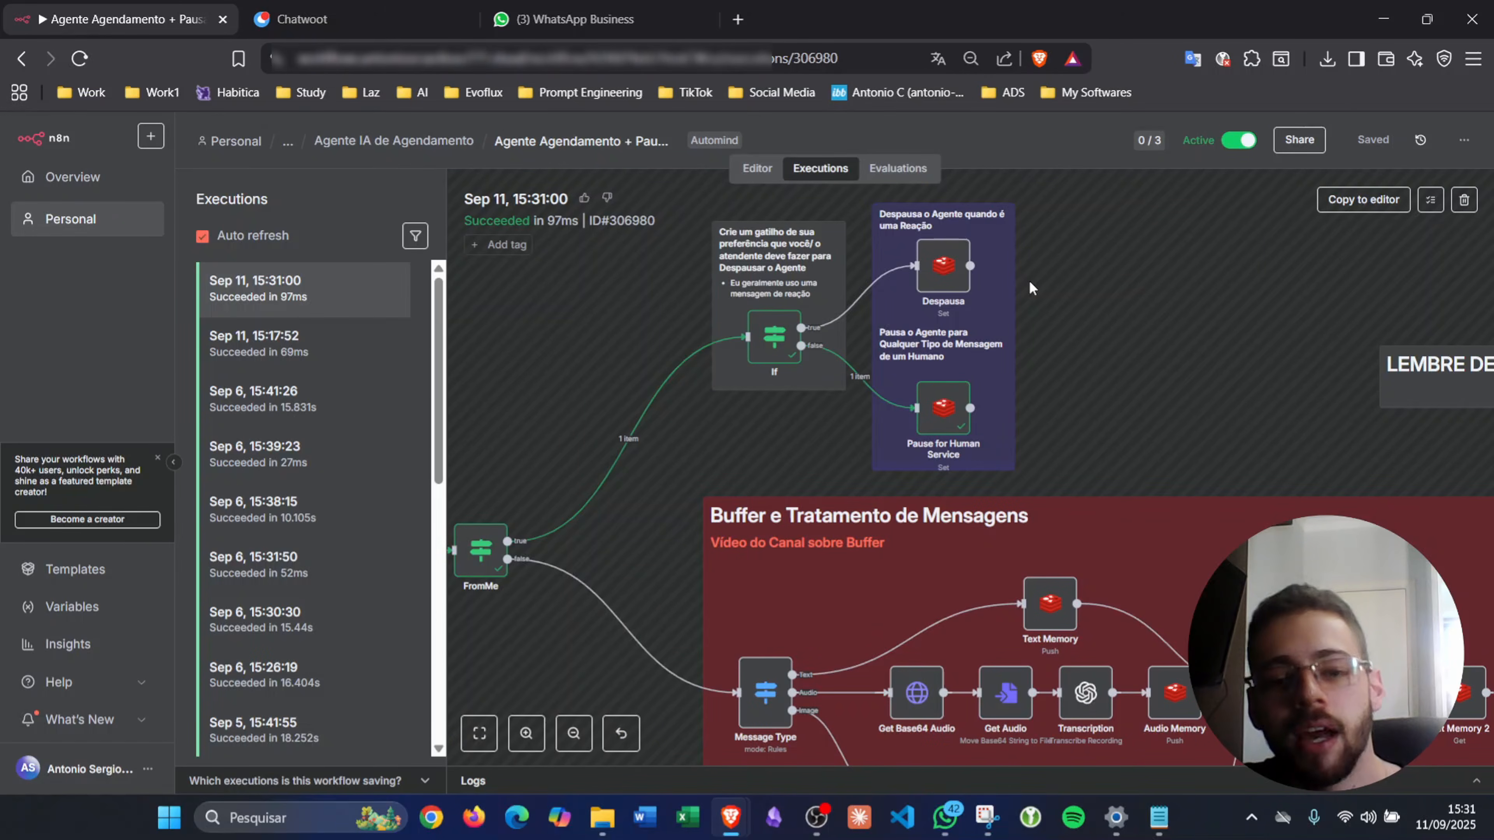
{"action": "double_click", "coordinate": [921, 391]}
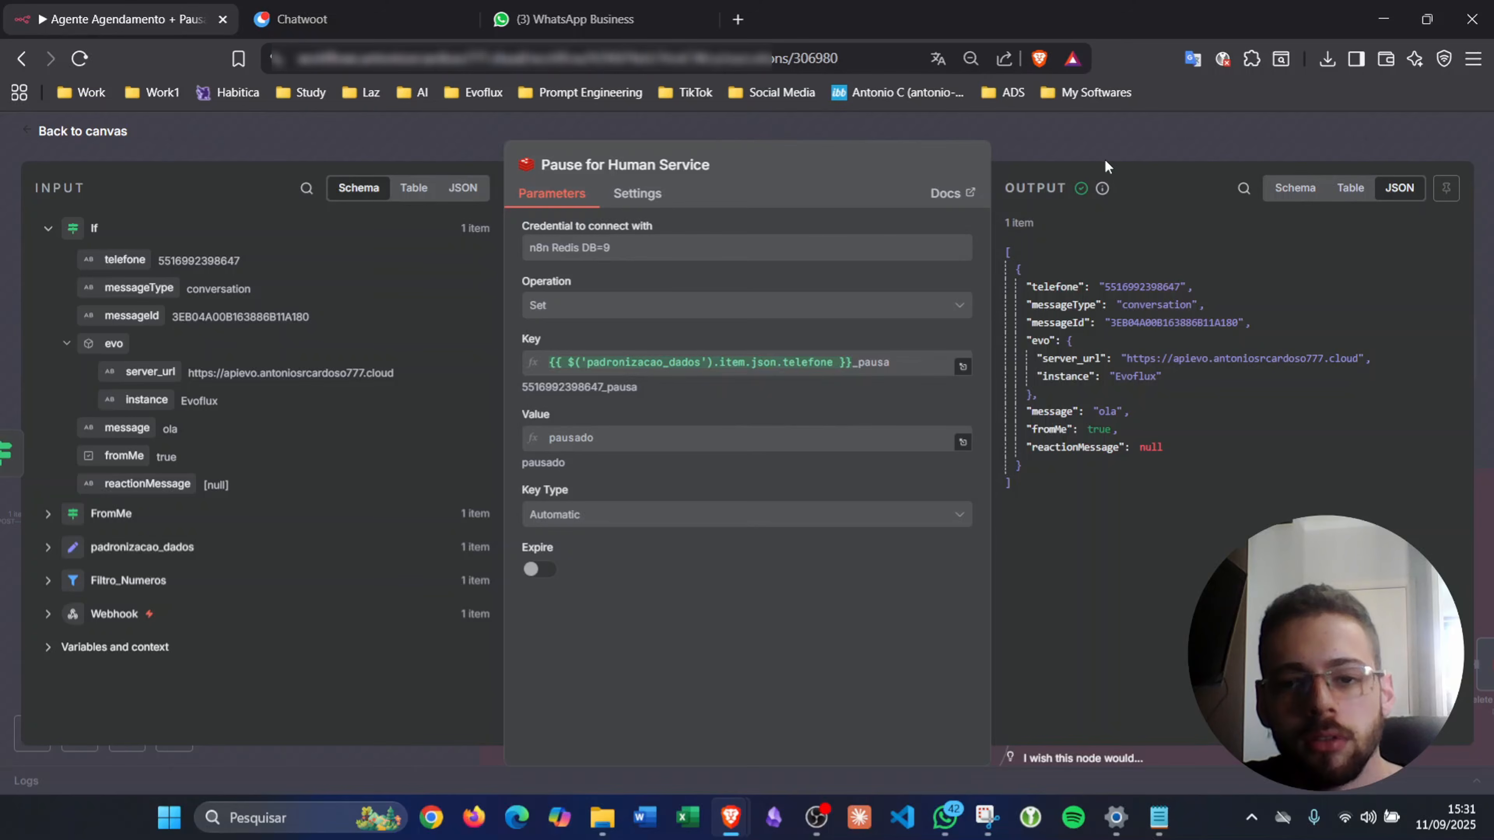
{"action": "left_click", "coordinate": [1091, 157]}
{"action": "left_click", "coordinate": [575, 18]}
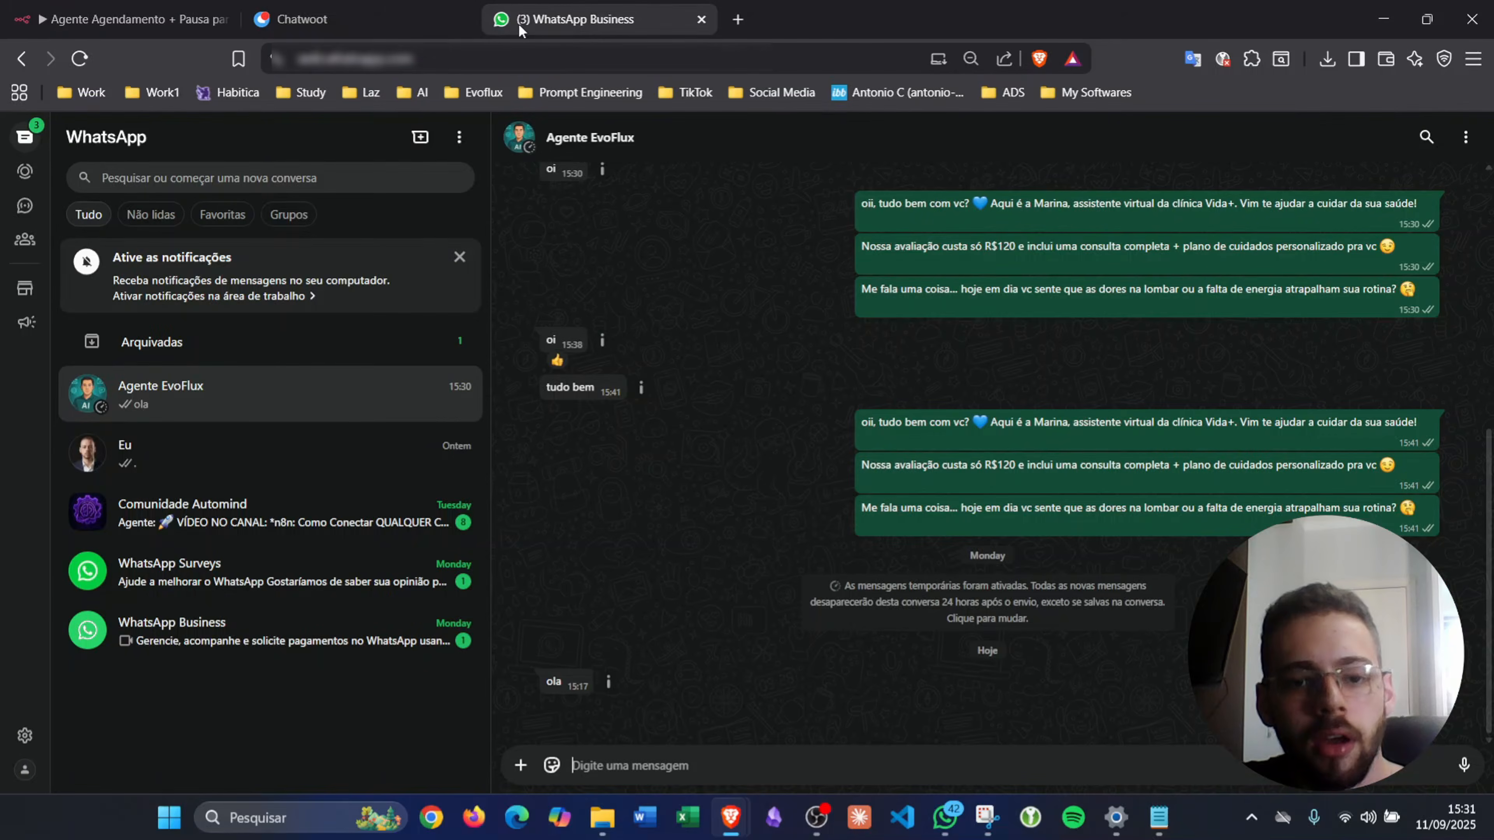
- Open the Evoflux conversation in Chatwoot, dismissing the update notice and widening the chat
{"action": "left_click", "coordinate": [338, 11]}
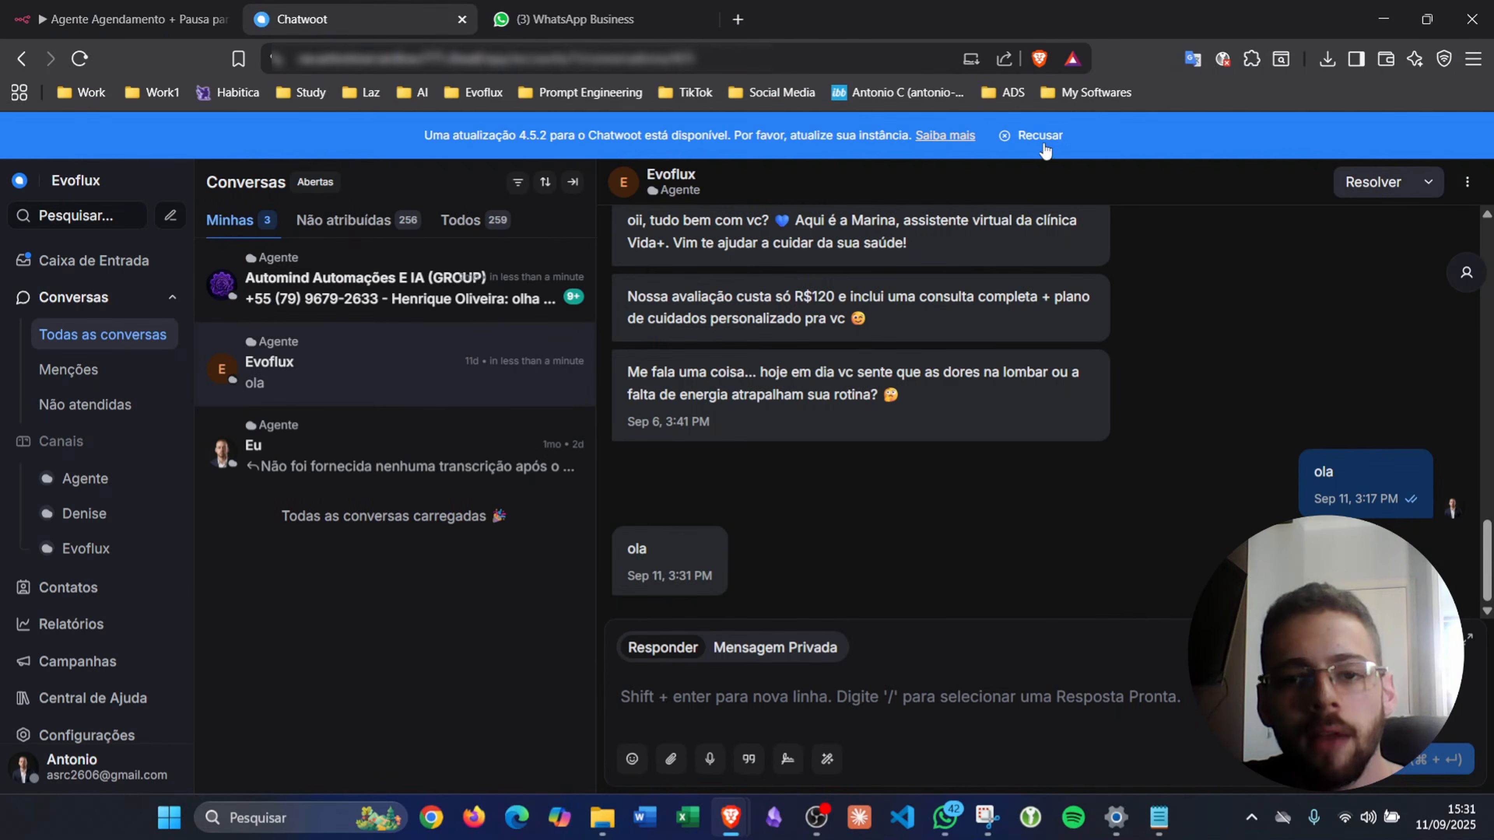
{"action": "left_click", "coordinate": [1024, 141]}
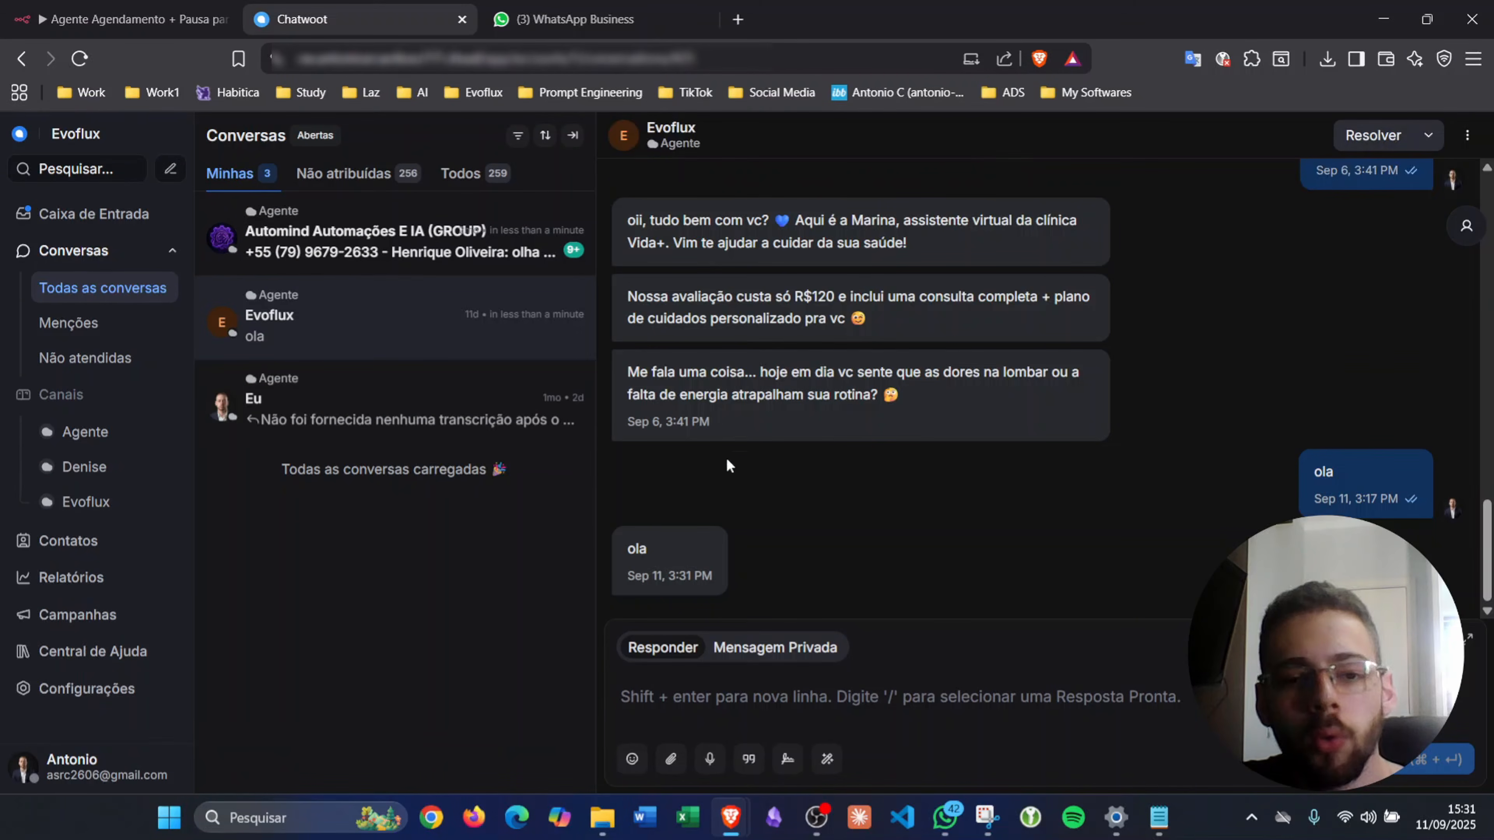
{"action": "left_click", "coordinate": [576, 19]}
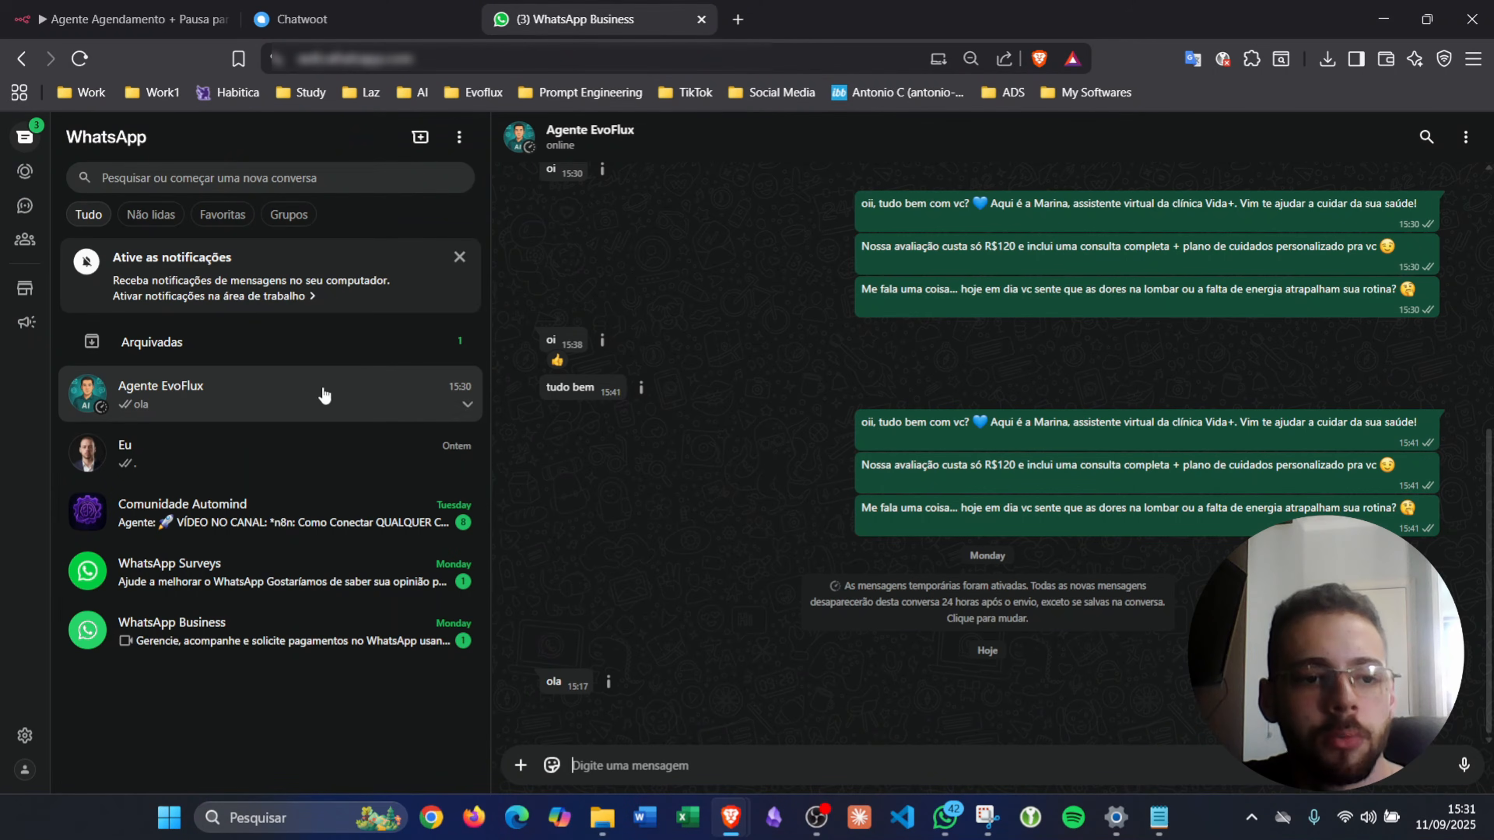
{"action": "left_click", "coordinate": [342, 13]}
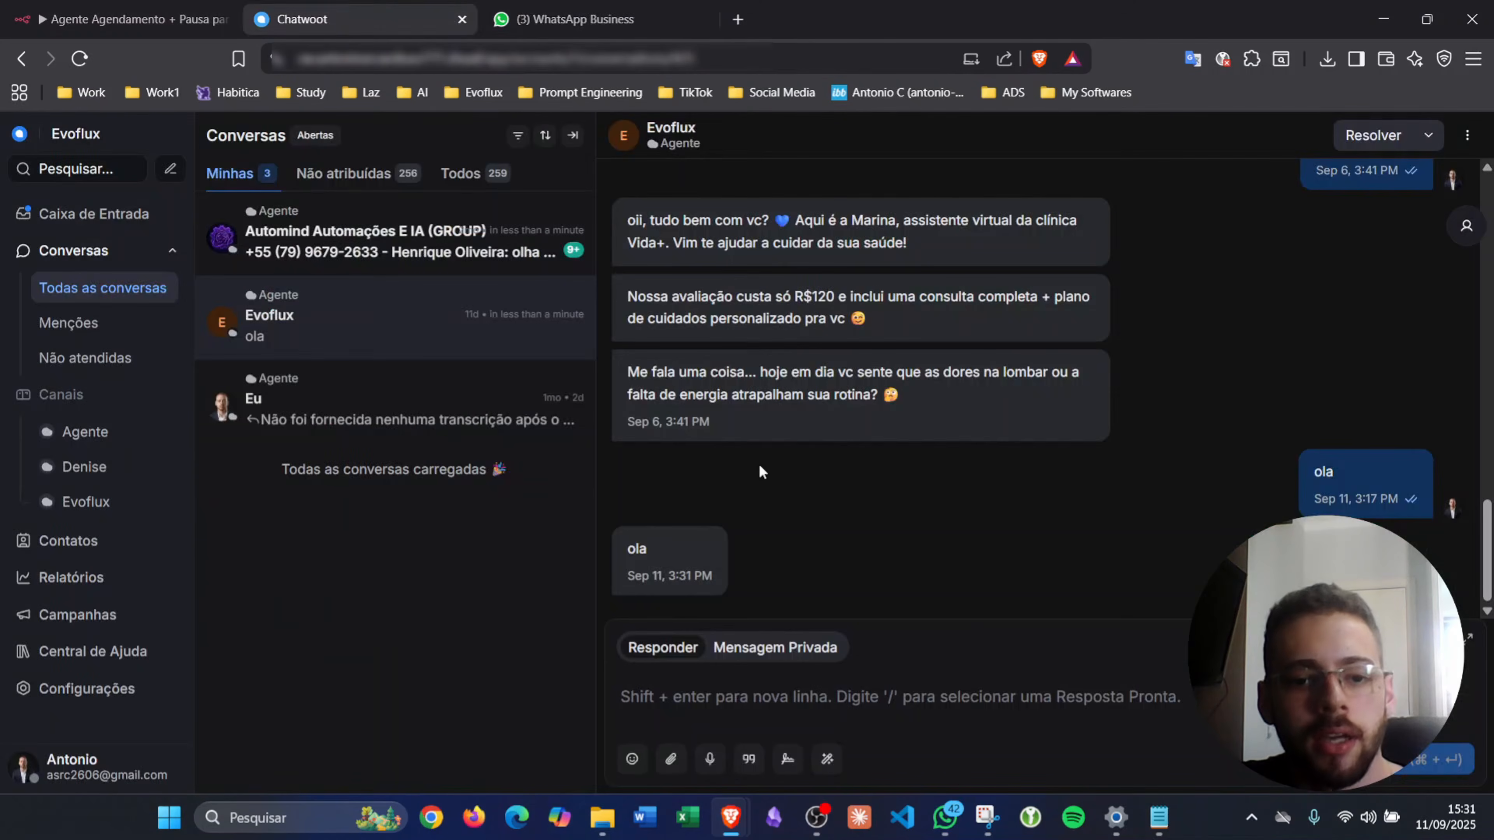
{"action": "double_click", "coordinate": [636, 550]}
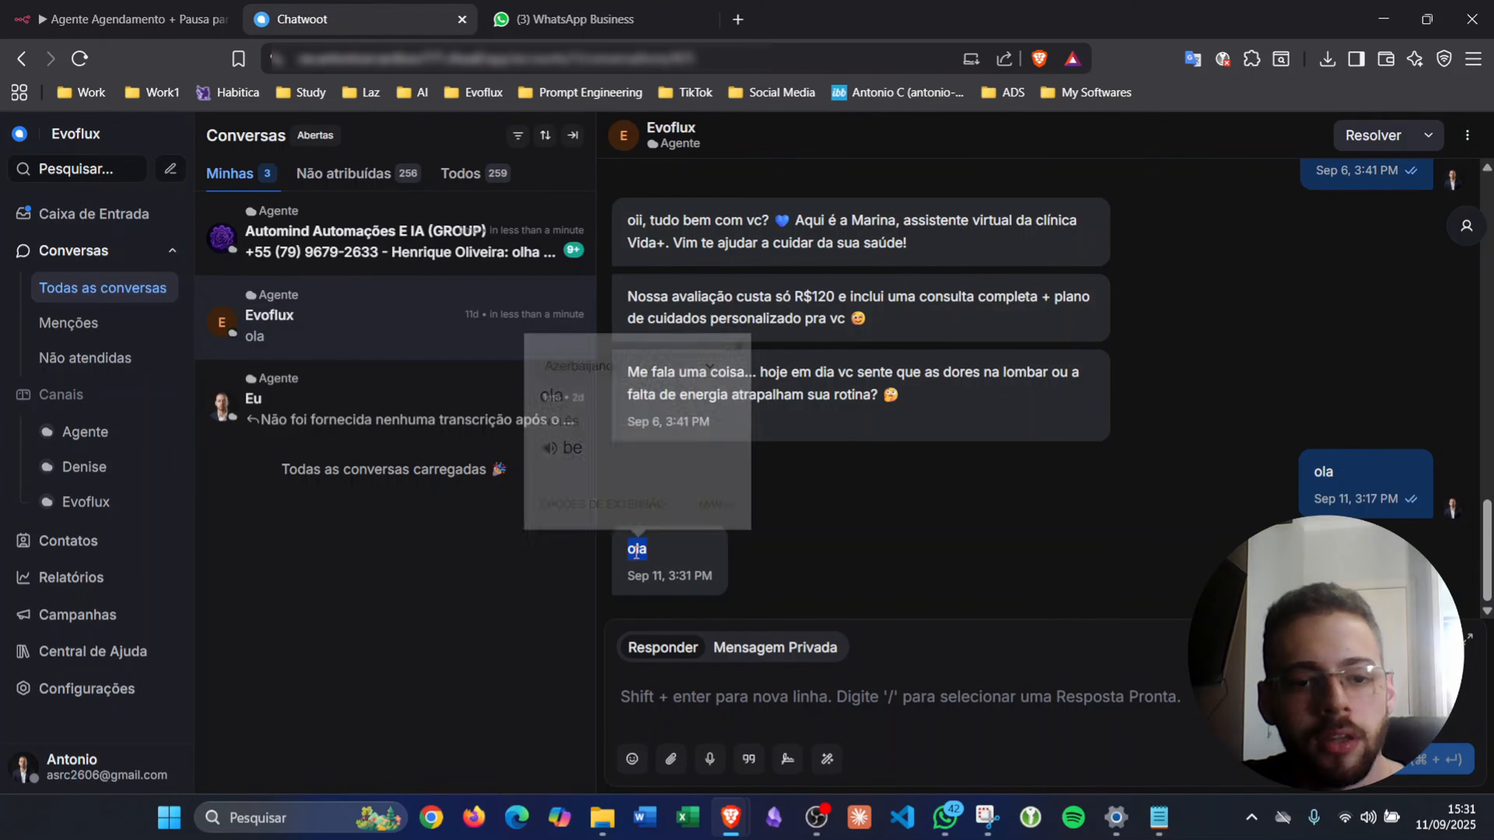
{"action": "left_click", "coordinate": [573, 137]}
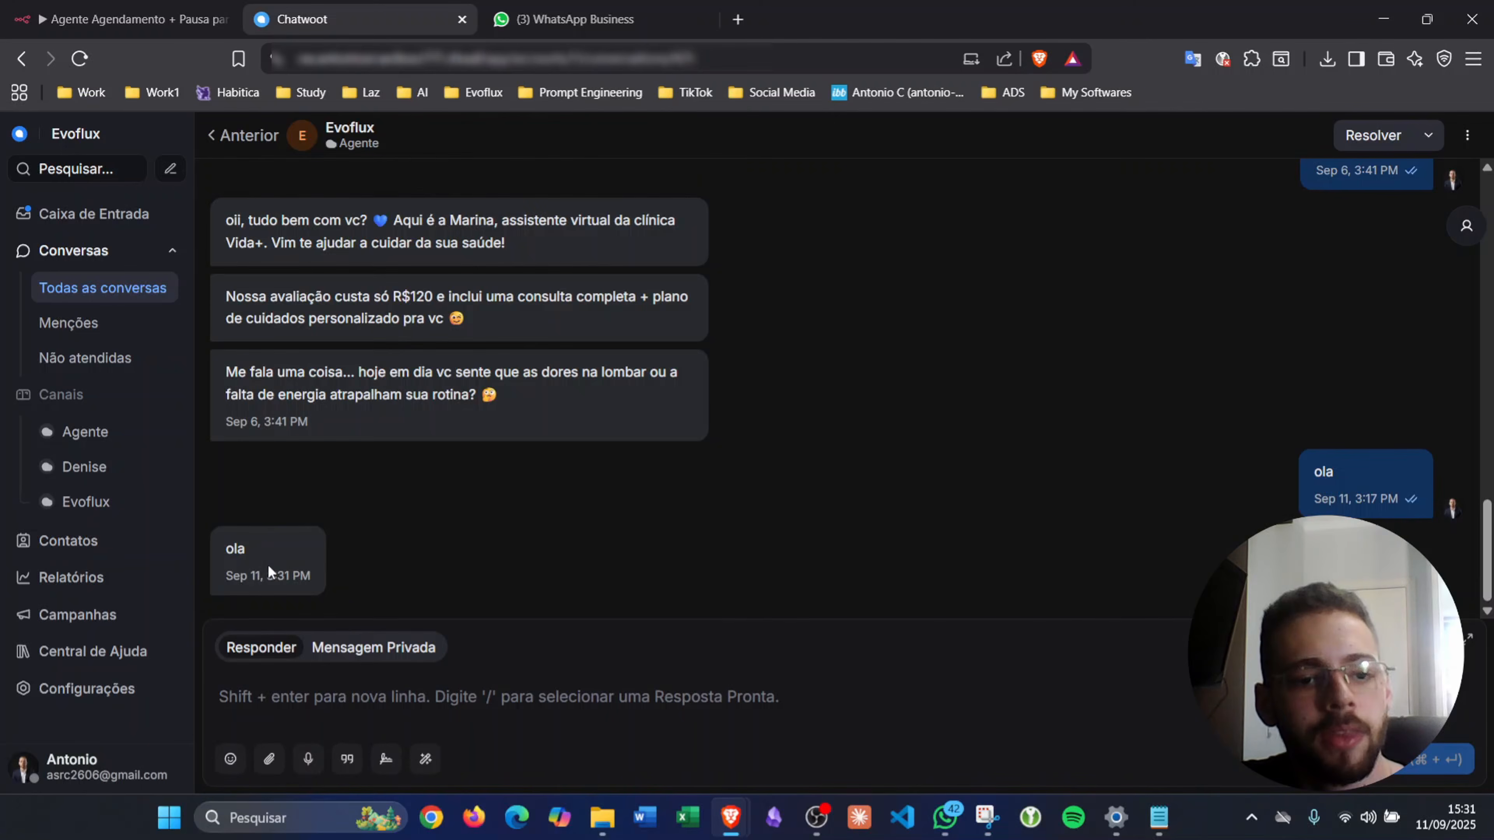
- Reply 'ola' to the Evoflux contact, then switch to the n8n executions
{"action": "left_click", "coordinate": [362, 697]}
{"action": "type", "text": "ola"}
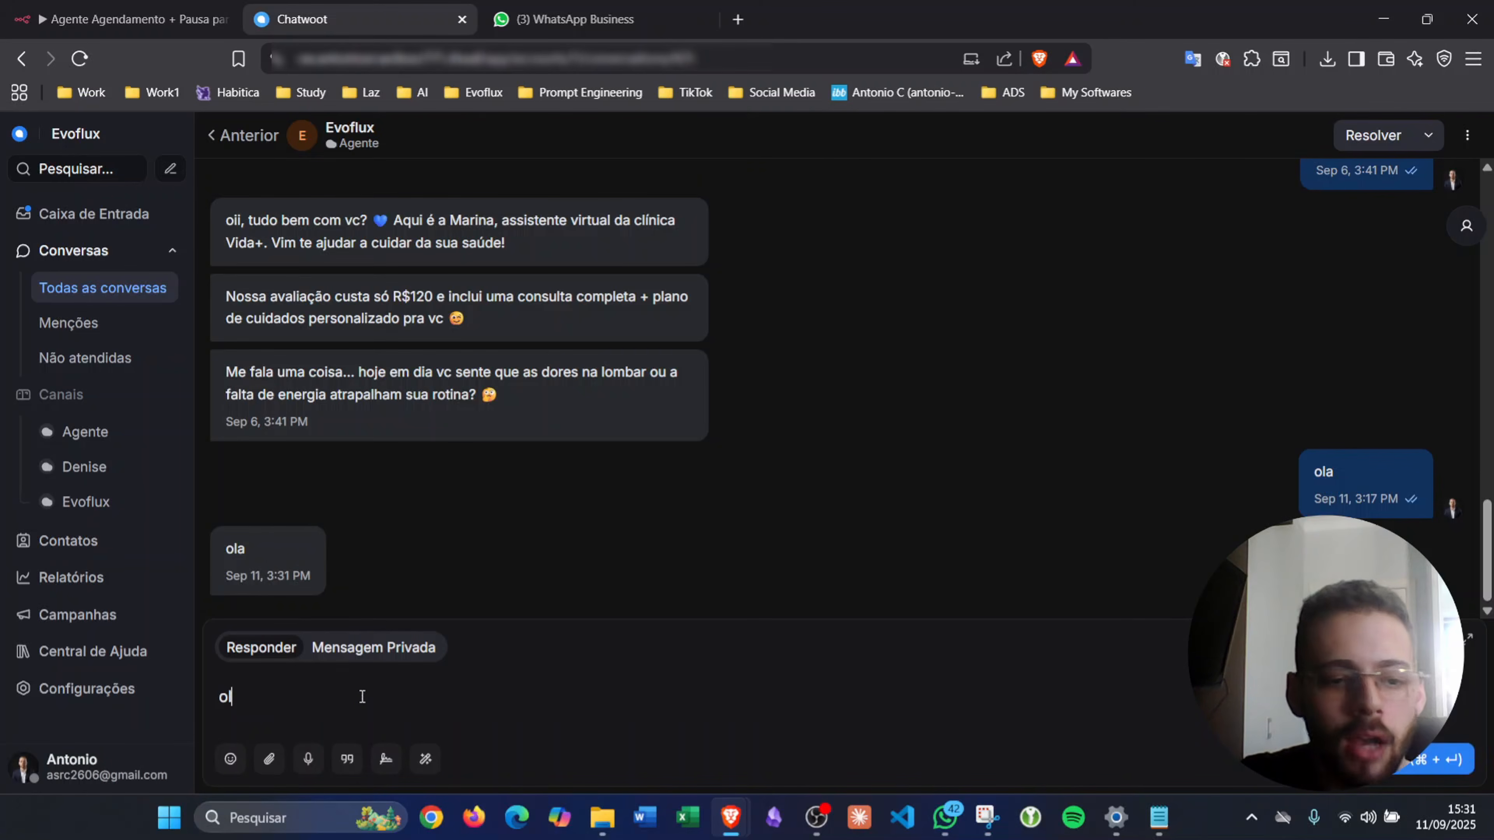
{"action": "key", "text": "Return"}
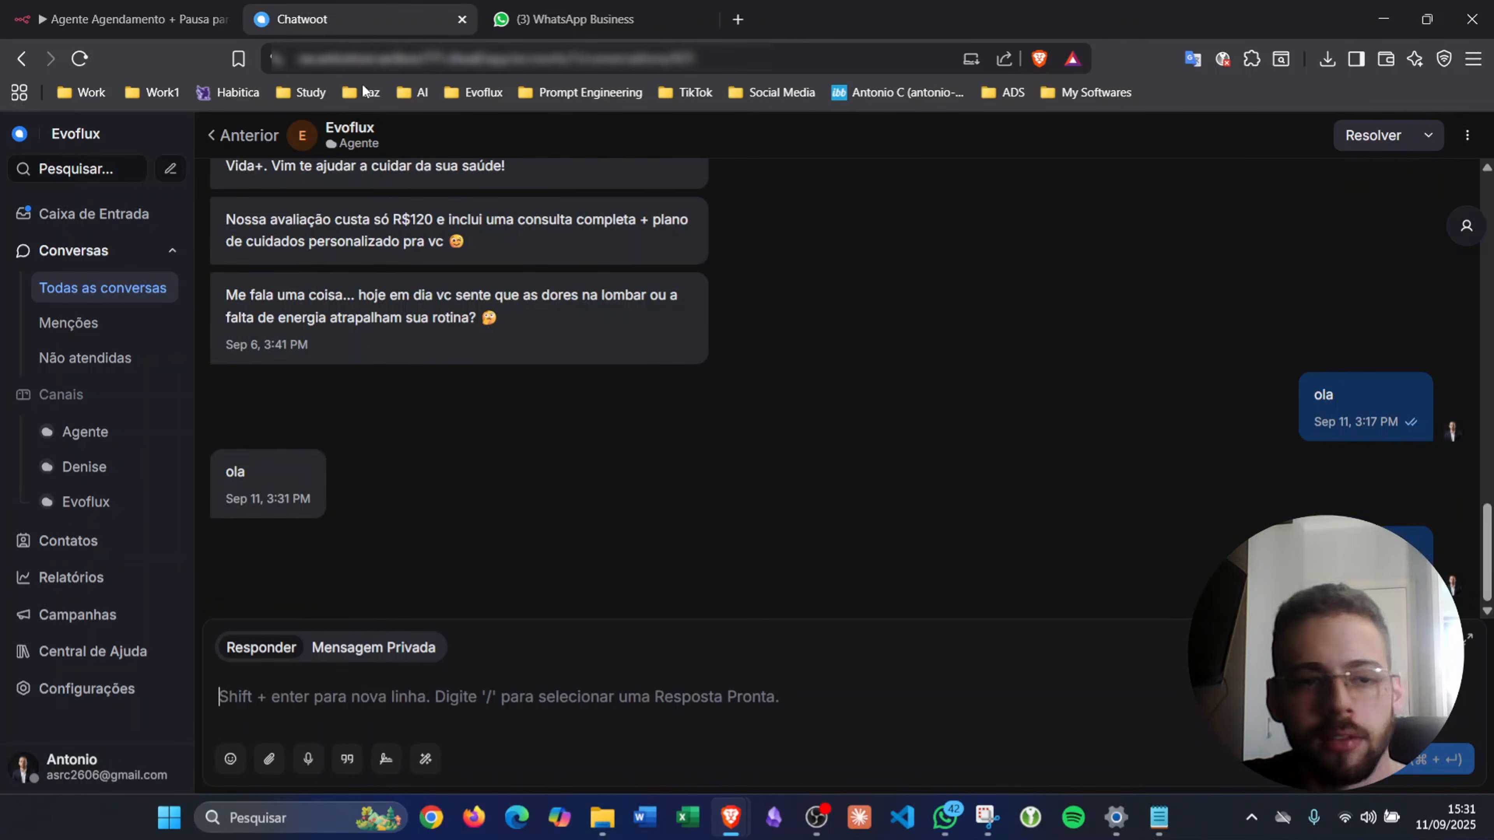
{"action": "left_click", "coordinate": [141, 14]}
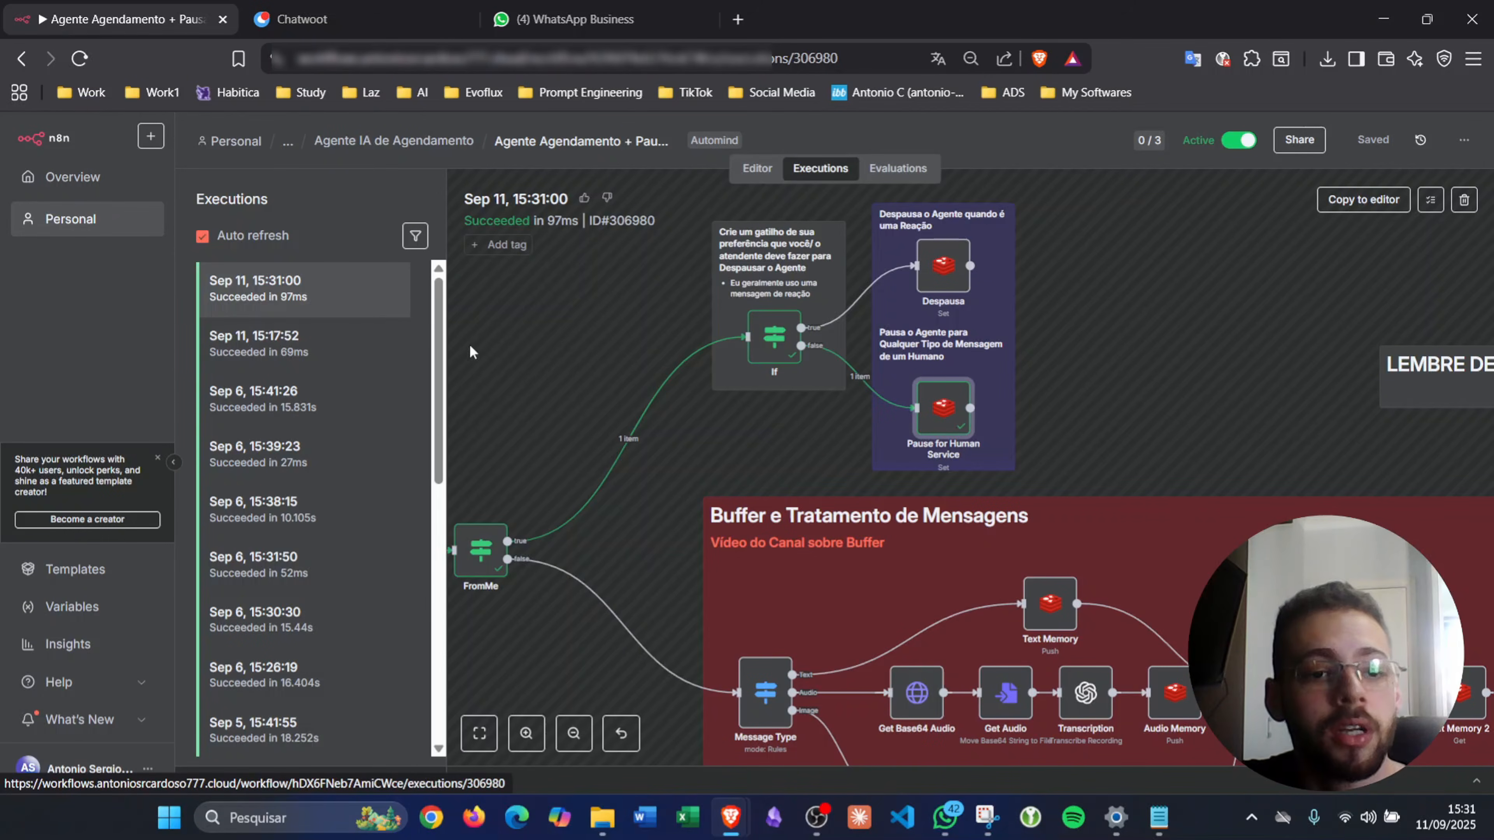
- Open the 15:31:43 execution and wait for it to succeed in 10.093s
{"action": "left_click", "coordinate": [330, 286]}
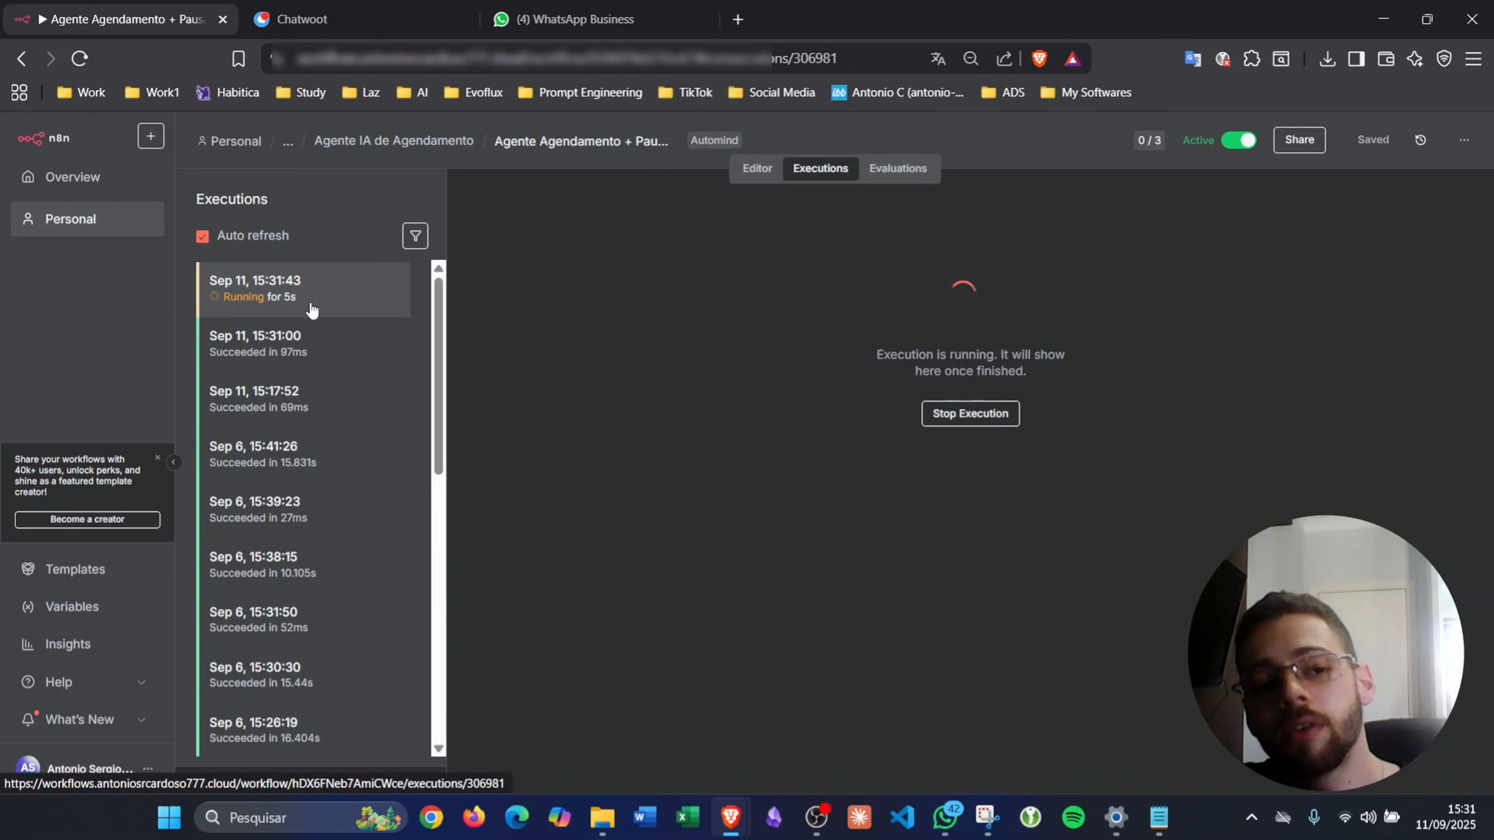
{"action": "left_click", "coordinate": [332, 21]}
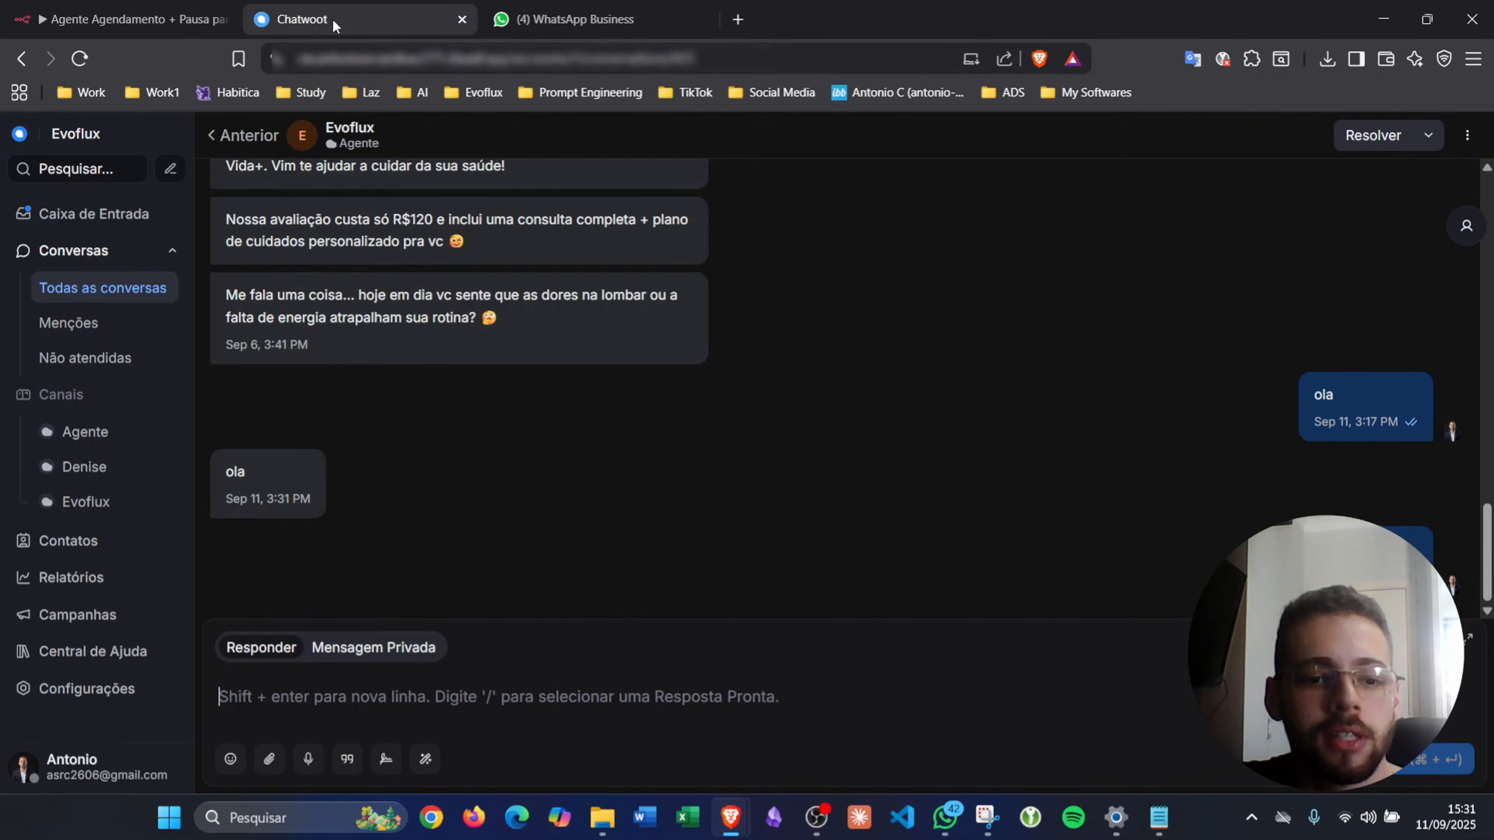
{"action": "left_click", "coordinate": [154, 23]}
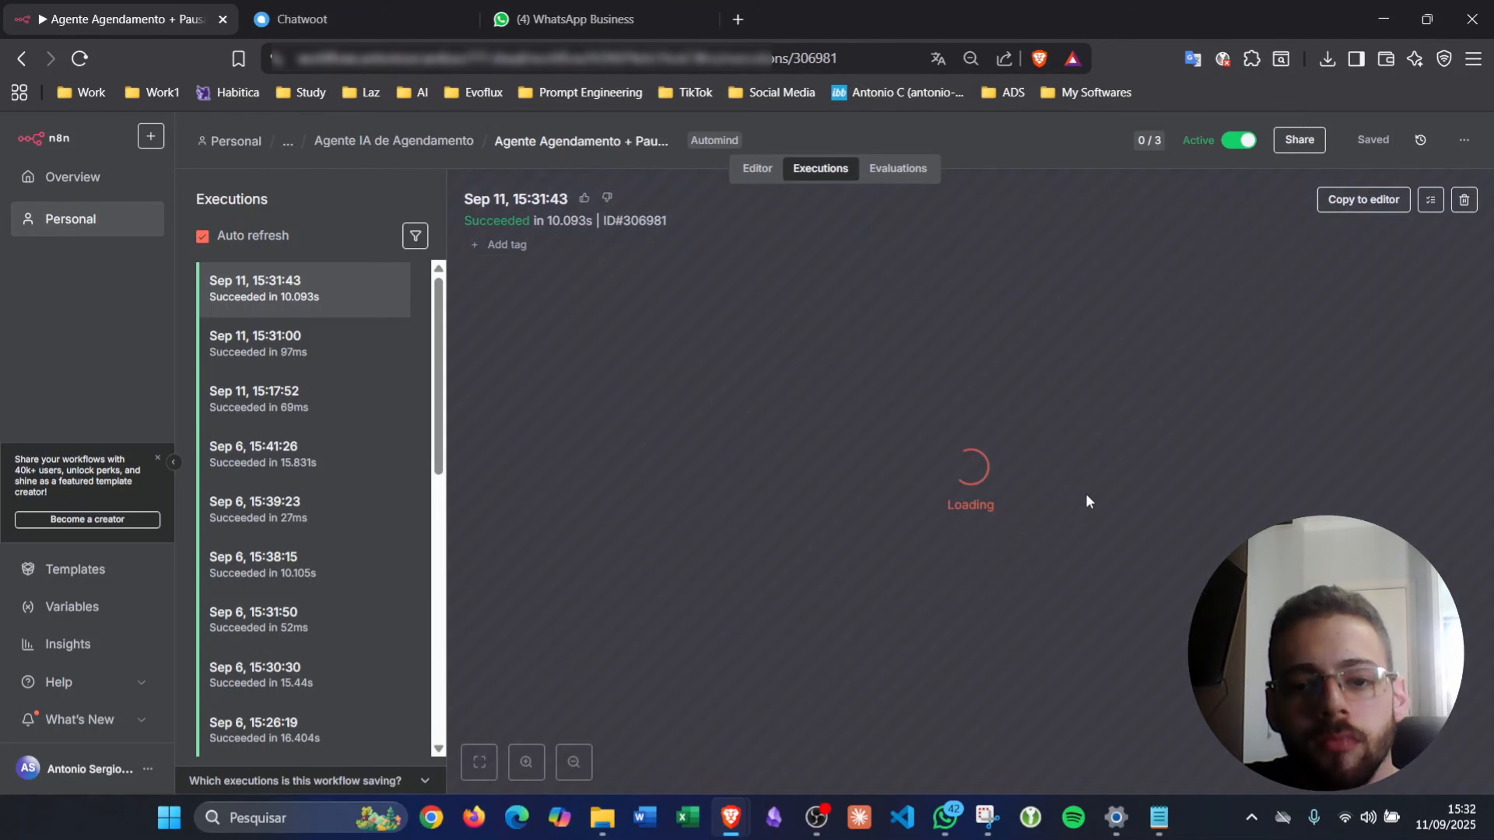
- Pan and zoom the 15:31:43 execution to see Get Pause Status routing 1 item to No Operation
{"action": "scroll", "coordinate": [1129, 368], "scroll_direction": "up", "scroll_amount": 10}
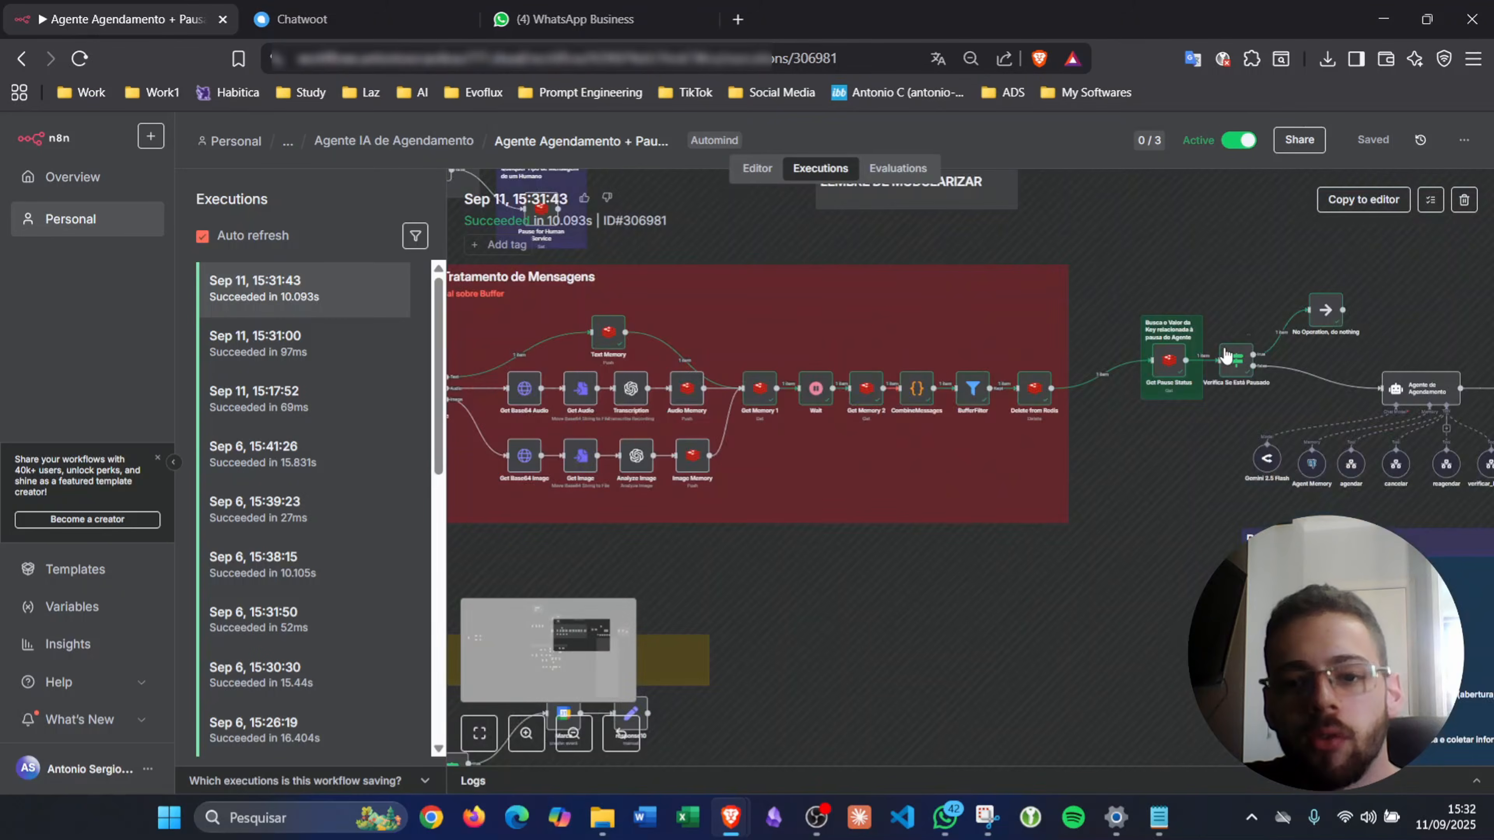
{"action": "left_click_drag", "start_coordinate": [1070, 407], "coordinate": [917, 416]}
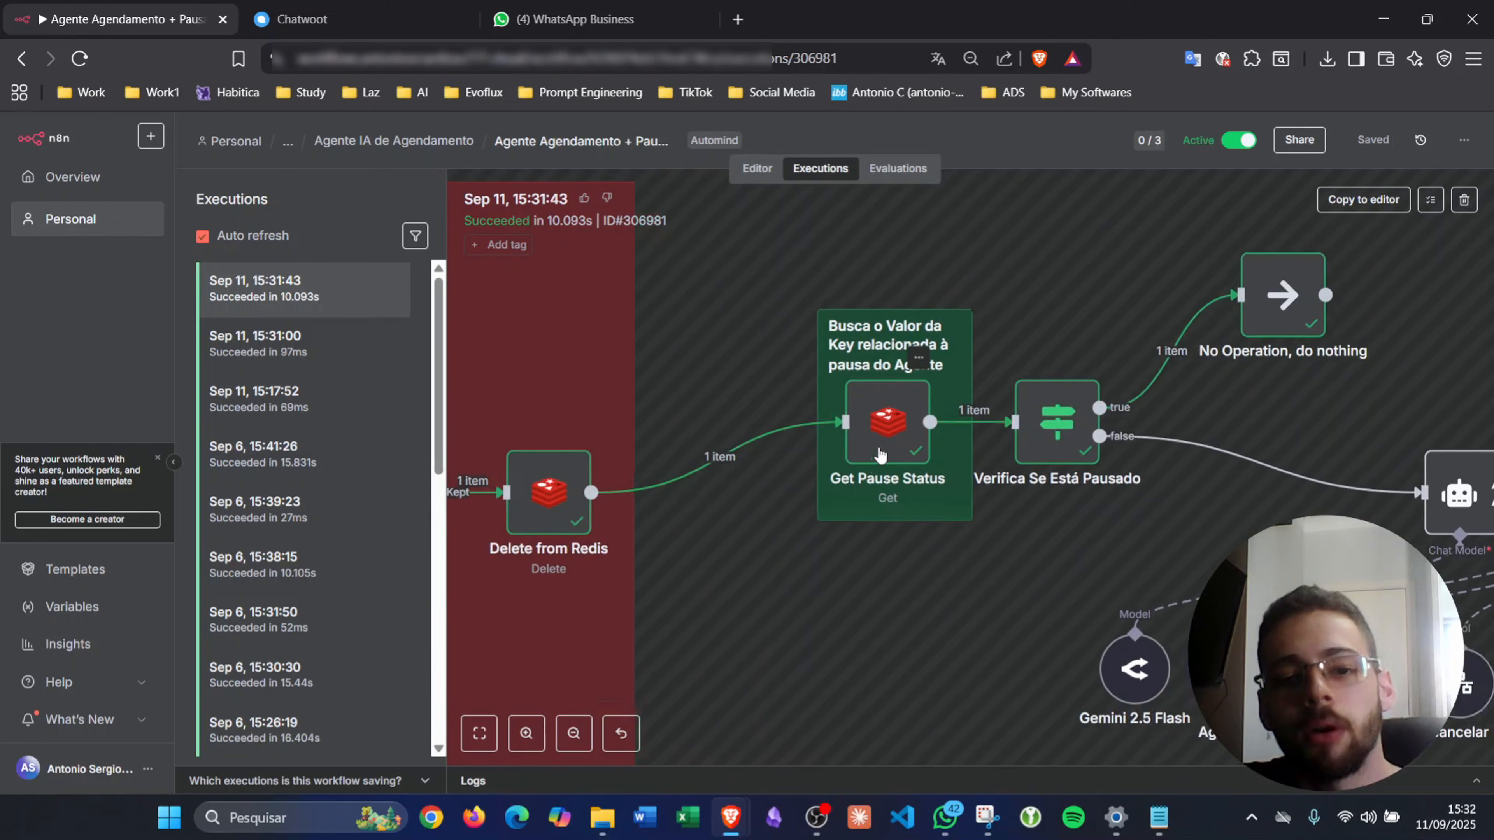
{"action": "scroll", "coordinate": [876, 450], "scroll_direction": "left", "scroll_amount": 10}
{"action": "scroll", "coordinate": [877, 453], "scroll_direction": "up", "scroll_amount": 5}
{"action": "scroll", "coordinate": [877, 453], "scroll_direction": "left", "scroll_amount": 5}
{"action": "scroll", "coordinate": [877, 453], "scroll_direction": "up", "scroll_amount": 3}
{"action": "scroll", "coordinate": [705, 480], "scroll_direction": "down", "scroll_amount": 5}
{"action": "scroll", "coordinate": [705, 480], "scroll_direction": "right", "scroll_amount": 20}
{"action": "scroll", "coordinate": [707, 479], "scroll_direction": "right", "scroll_amount": 3}
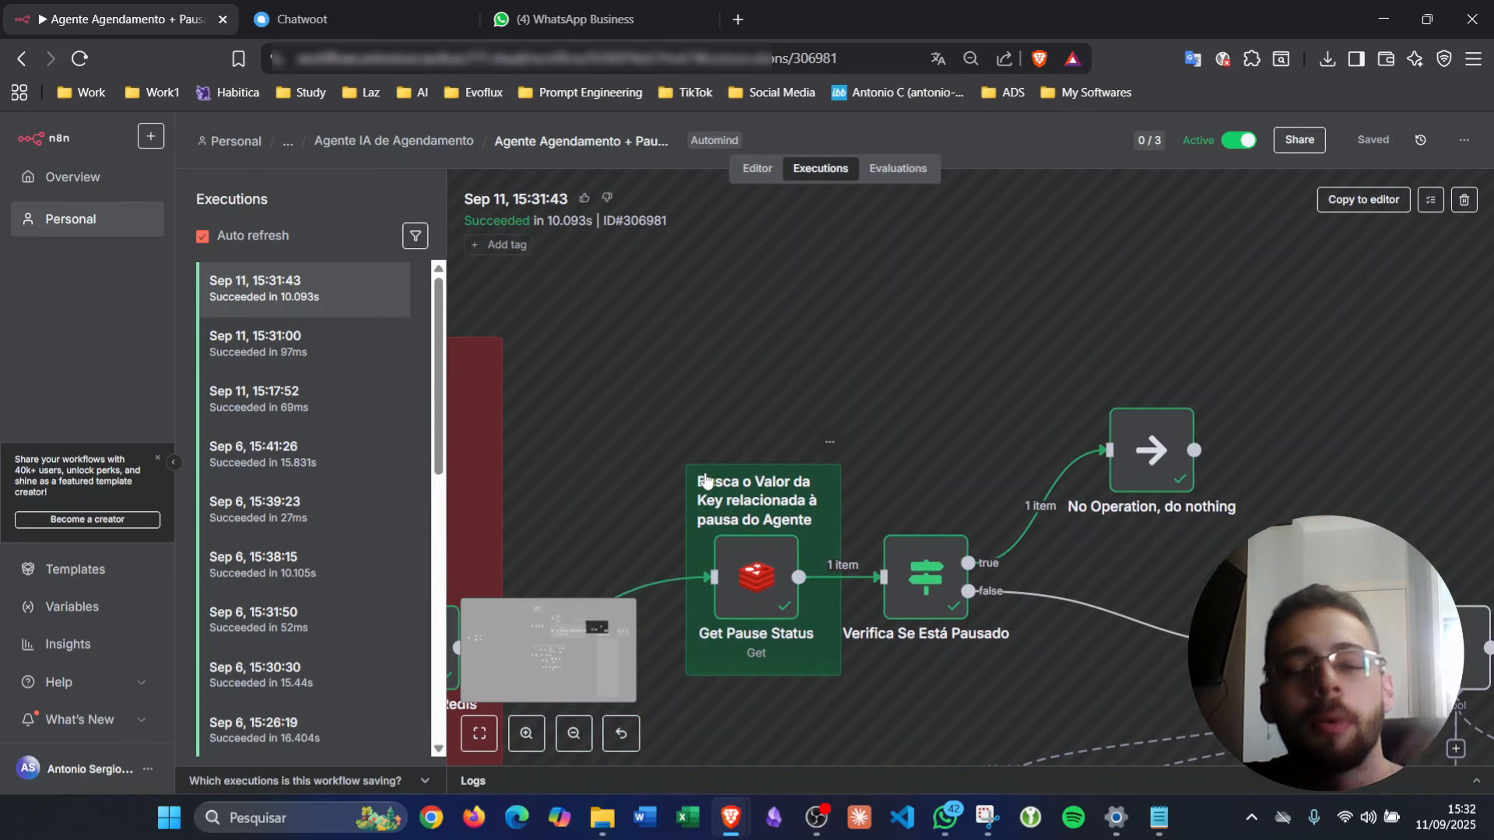
{"action": "scroll", "coordinate": [707, 480], "scroll_direction": "right", "scroll_amount": 6}
{"action": "scroll", "coordinate": [707, 480], "scroll_direction": "down", "scroll_amount": 4}
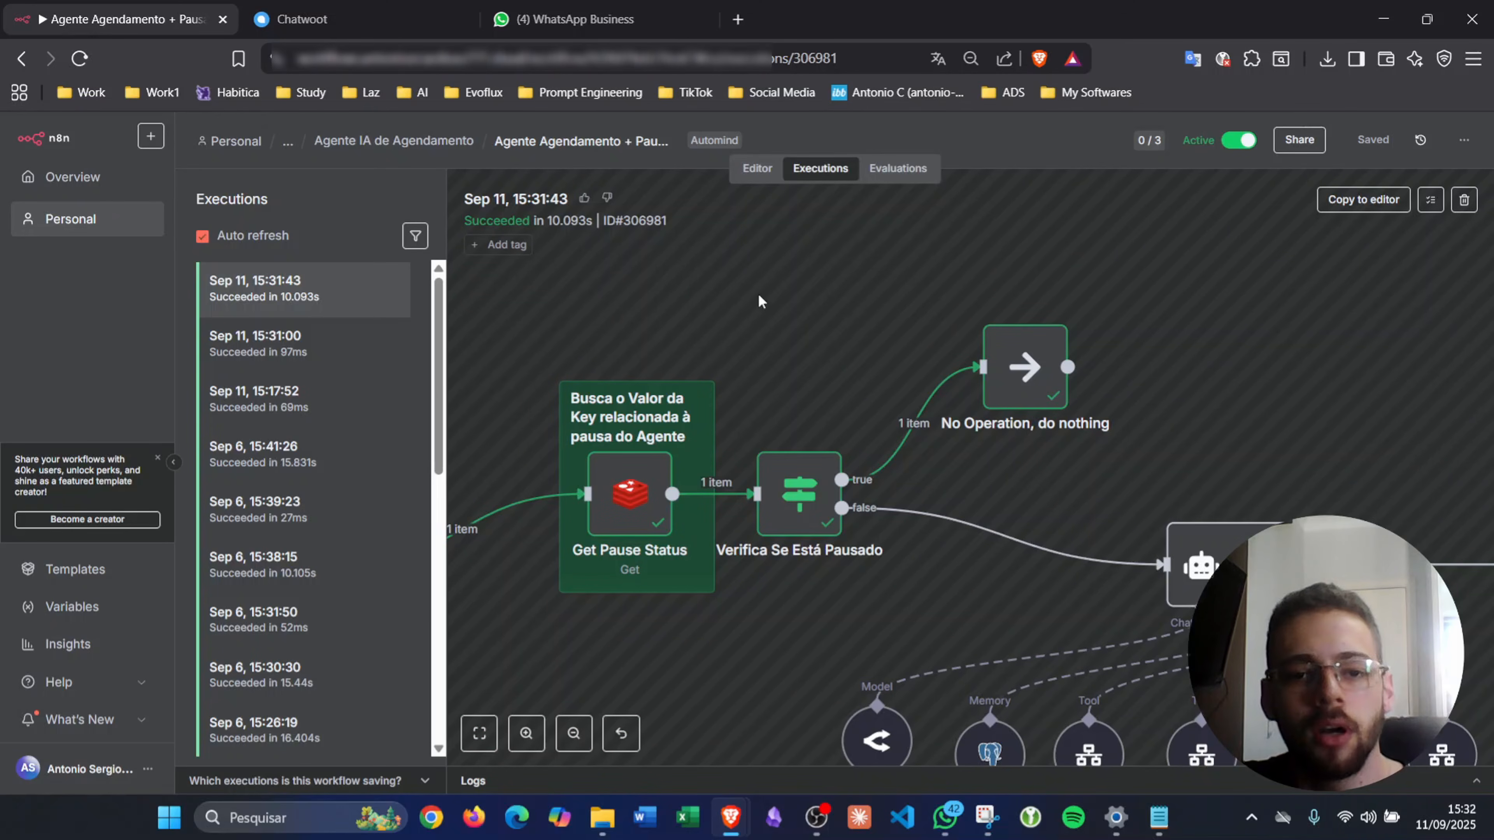
- Return to the workflow editor and bring the scheduling agent's tool row into view
{"action": "left_click", "coordinate": [775, 176]}
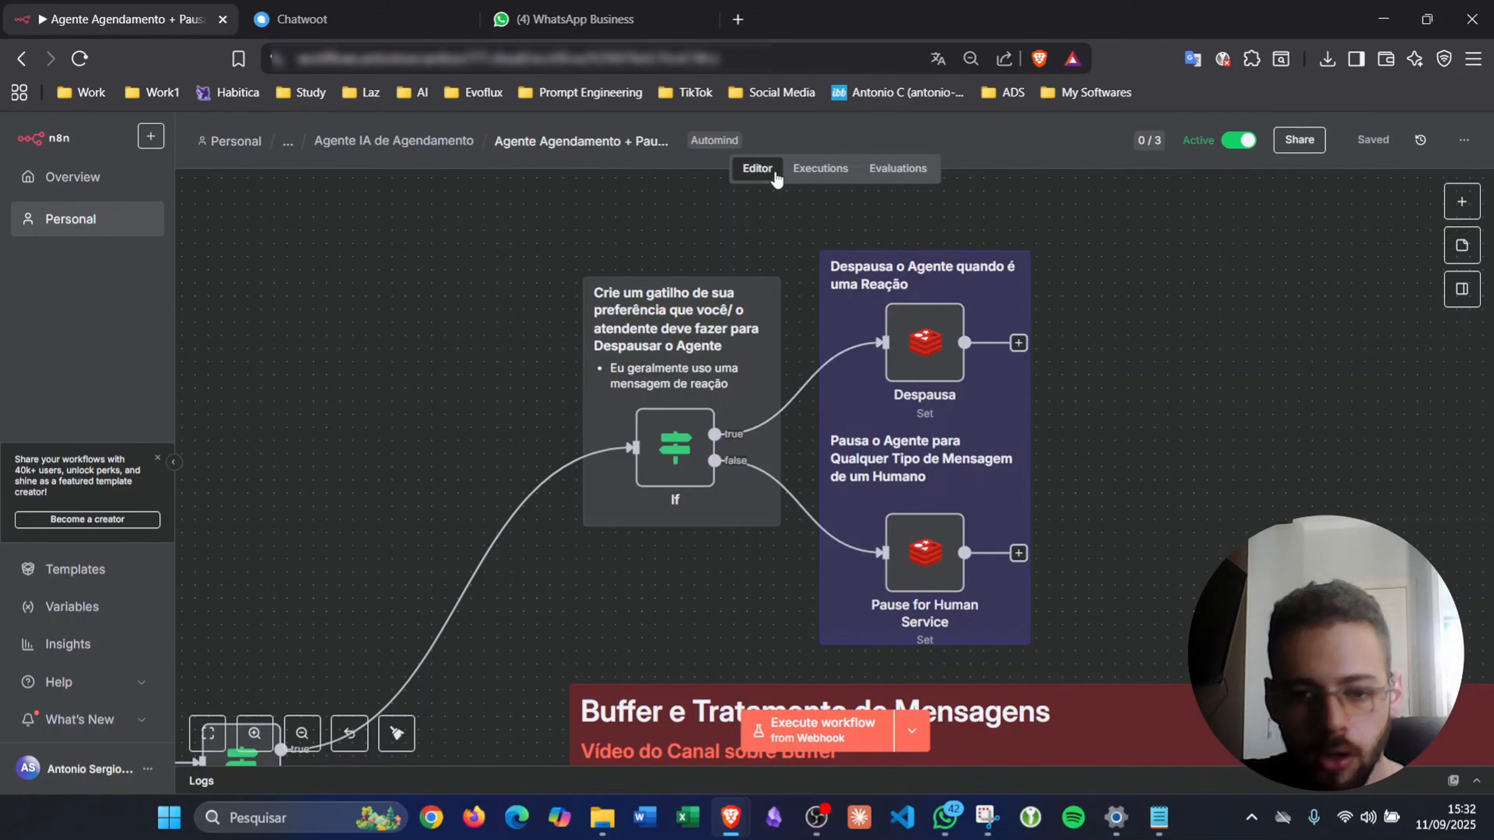
{"action": "scroll", "coordinate": [1067, 472], "scroll_direction": "right", "scroll_amount": 7}
{"action": "scroll", "coordinate": [1067, 472], "scroll_direction": "down", "scroll_amount": 4}
{"action": "scroll", "coordinate": [1068, 480], "scroll_direction": "right", "scroll_amount": 20}
{"action": "scroll", "coordinate": [1068, 480], "scroll_direction": "down", "scroll_amount": 6}
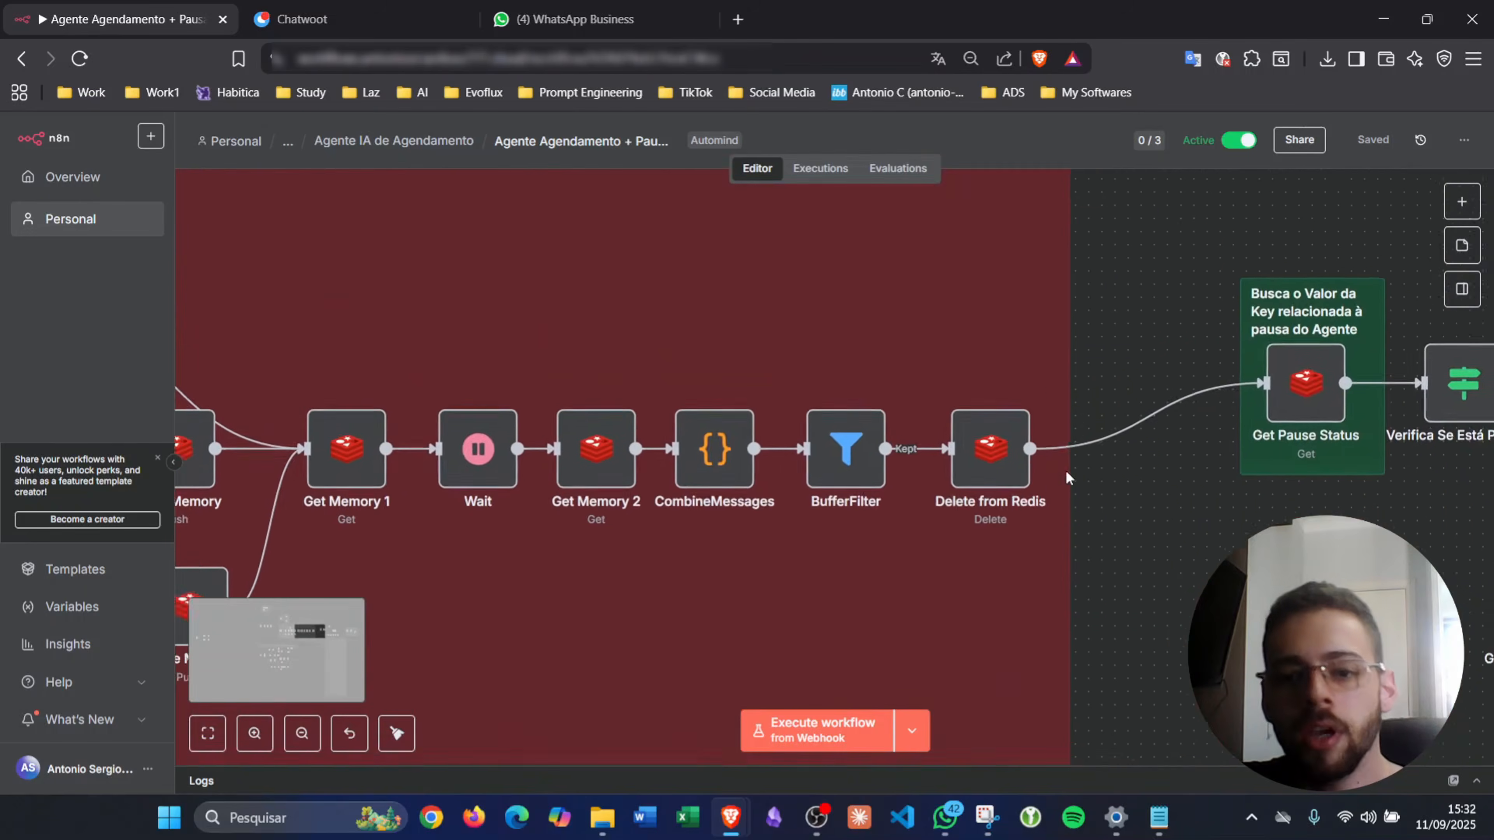
{"action": "scroll", "coordinate": [1067, 480], "scroll_direction": "right", "scroll_amount": 8}
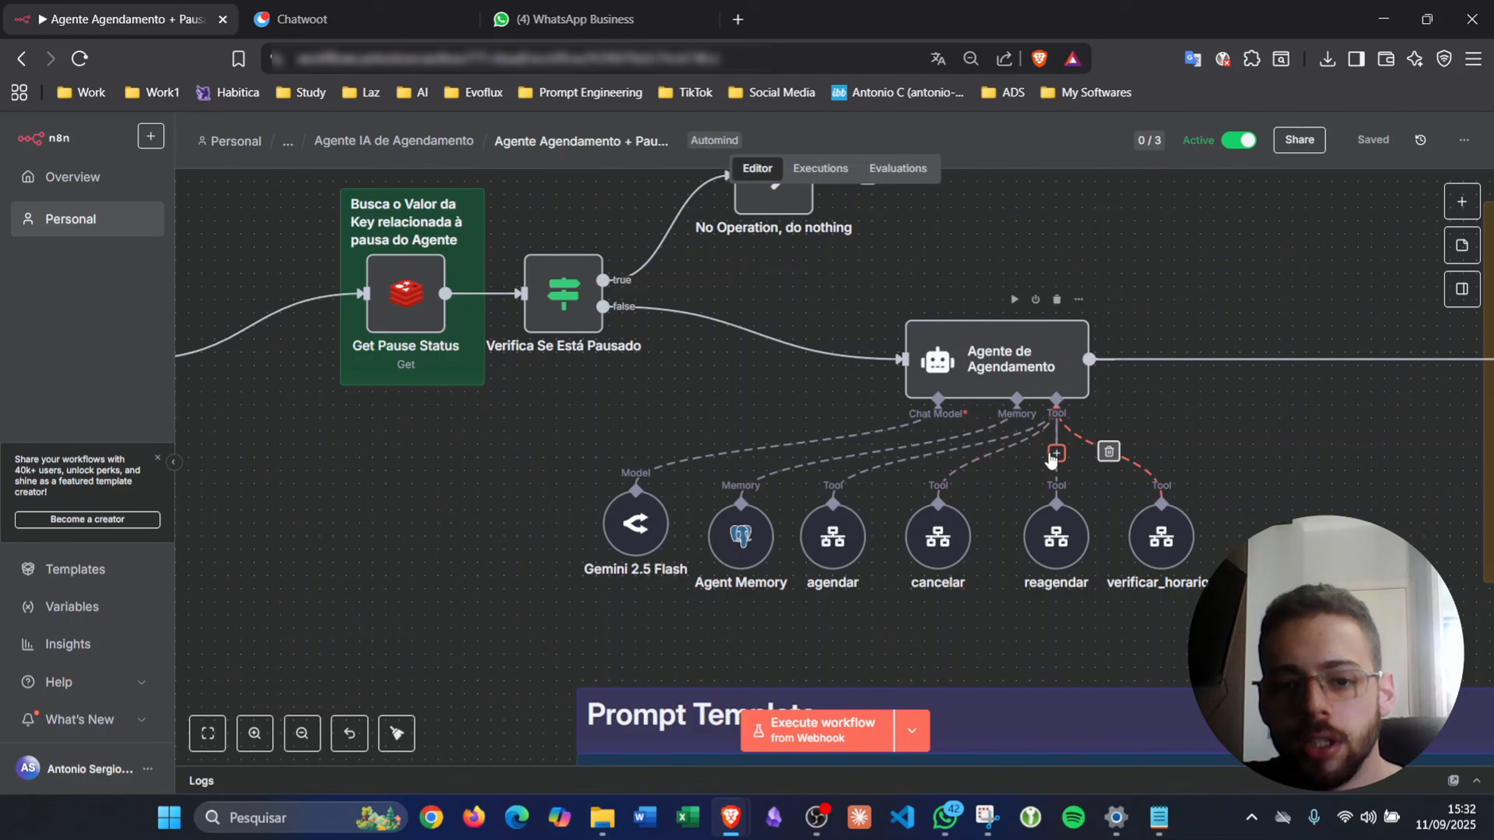
- Add a Call n8n Workflow Tool named transferirParaAtendente and place it beside verificar_horario
{"action": "left_click", "coordinate": [1057, 454]}
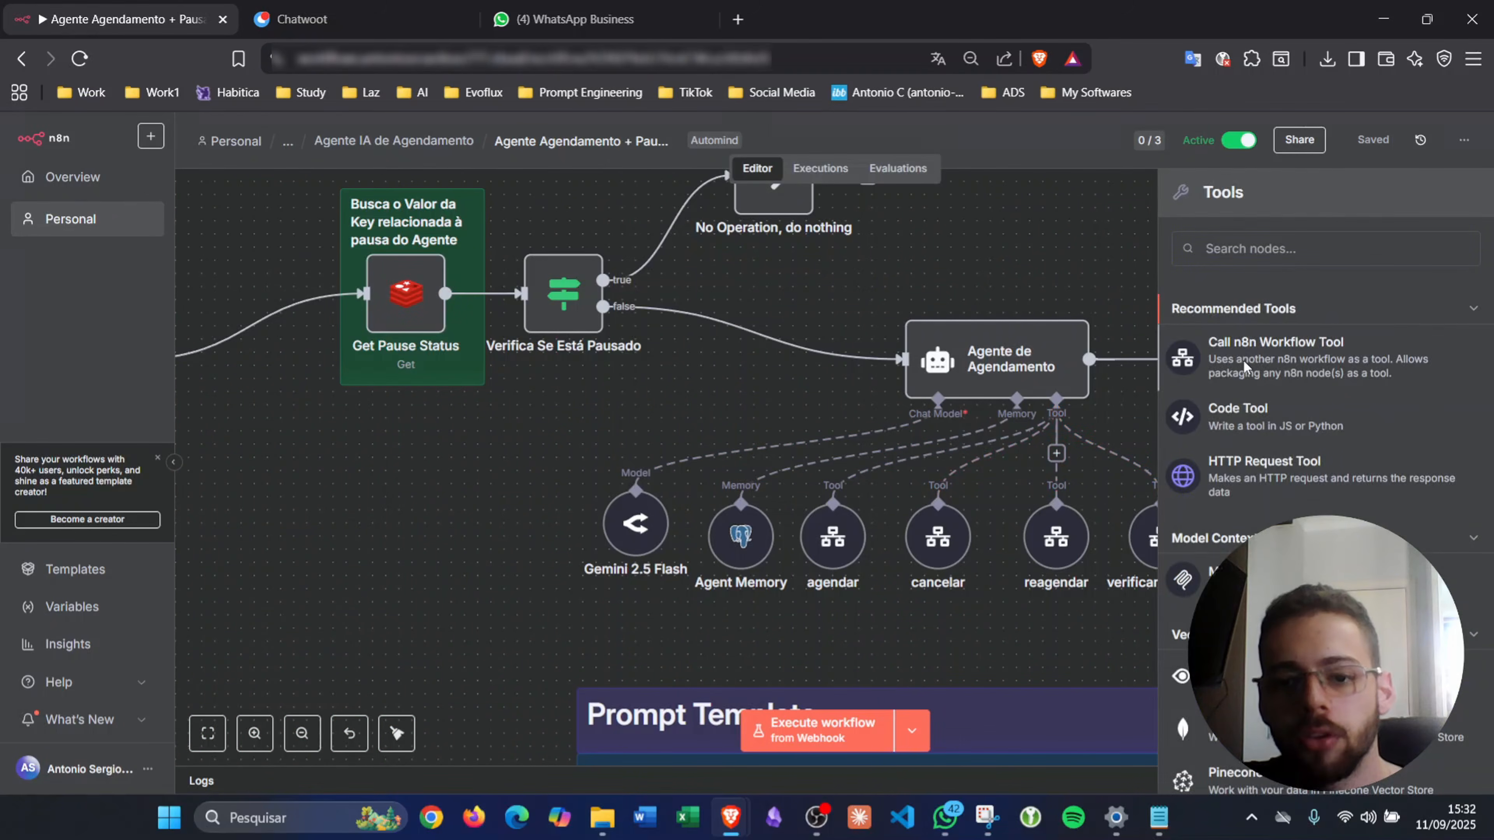
{"action": "left_click", "coordinate": [1243, 371]}
{"action": "left_click", "coordinate": [679, 165]}
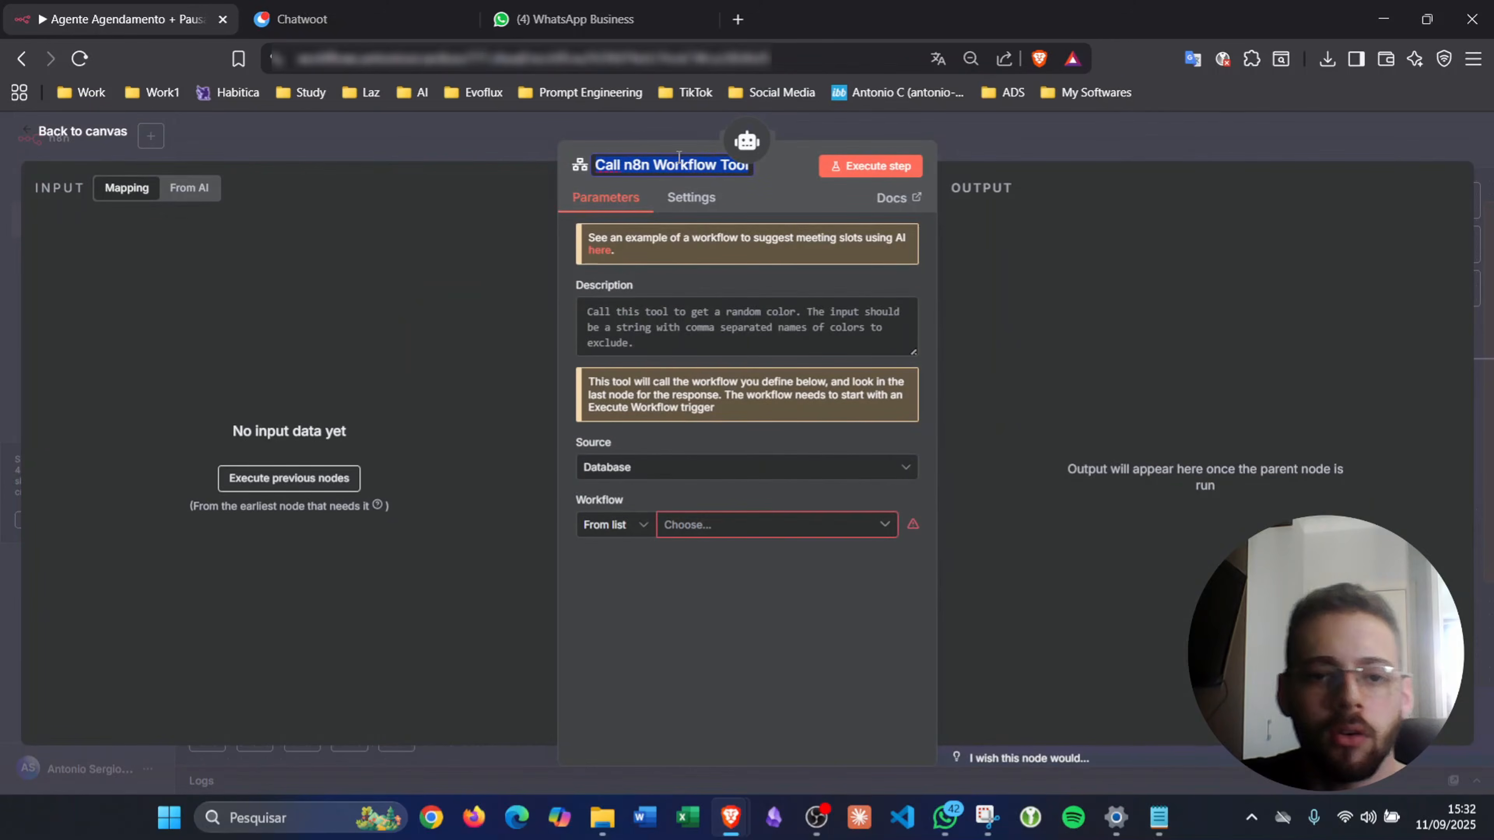
{"action": "type", "text": "tran"}
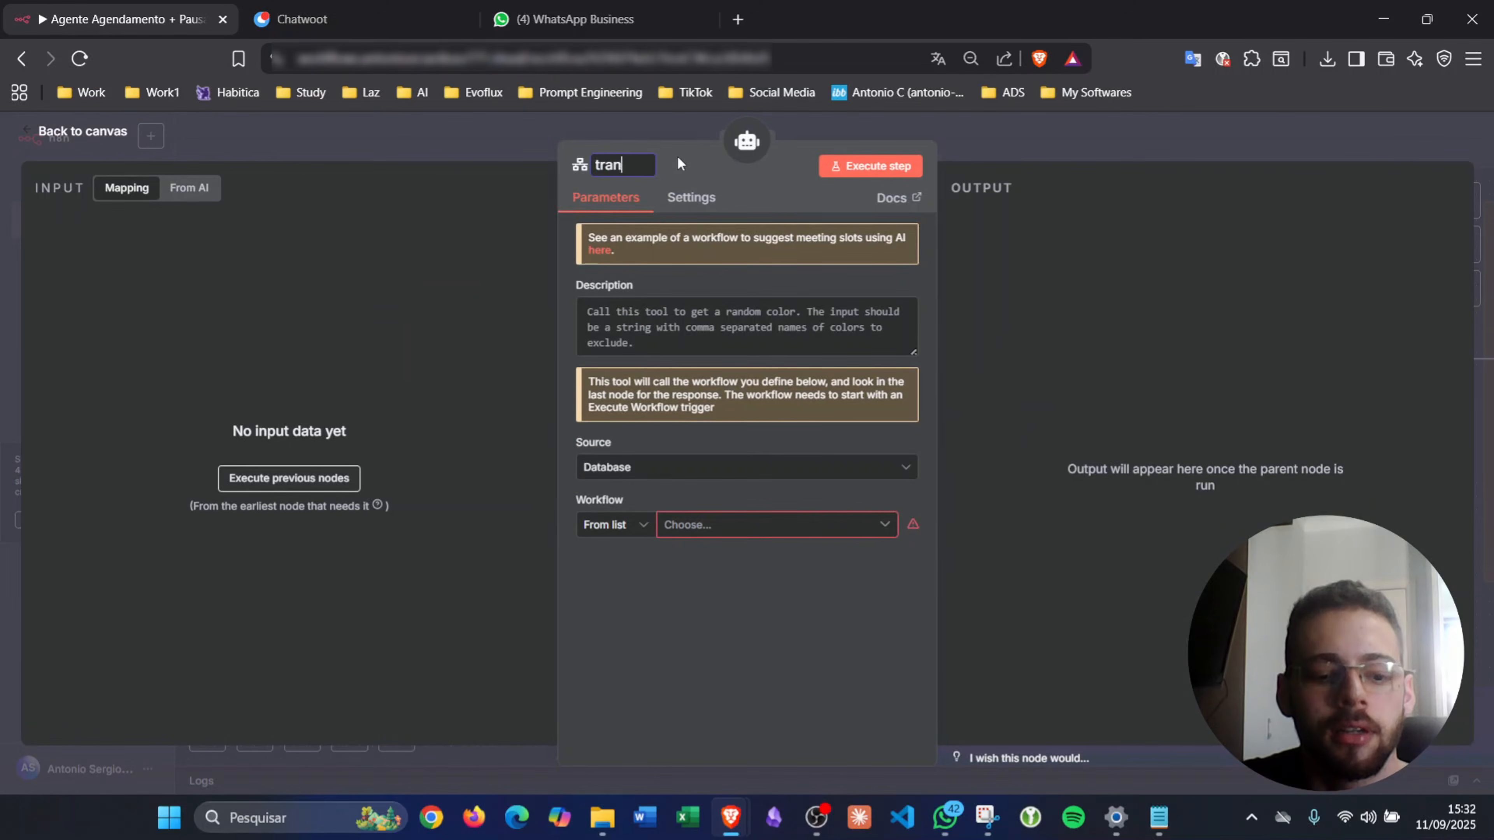
{"action": "type", "text": "sferirParaAtendentee"}
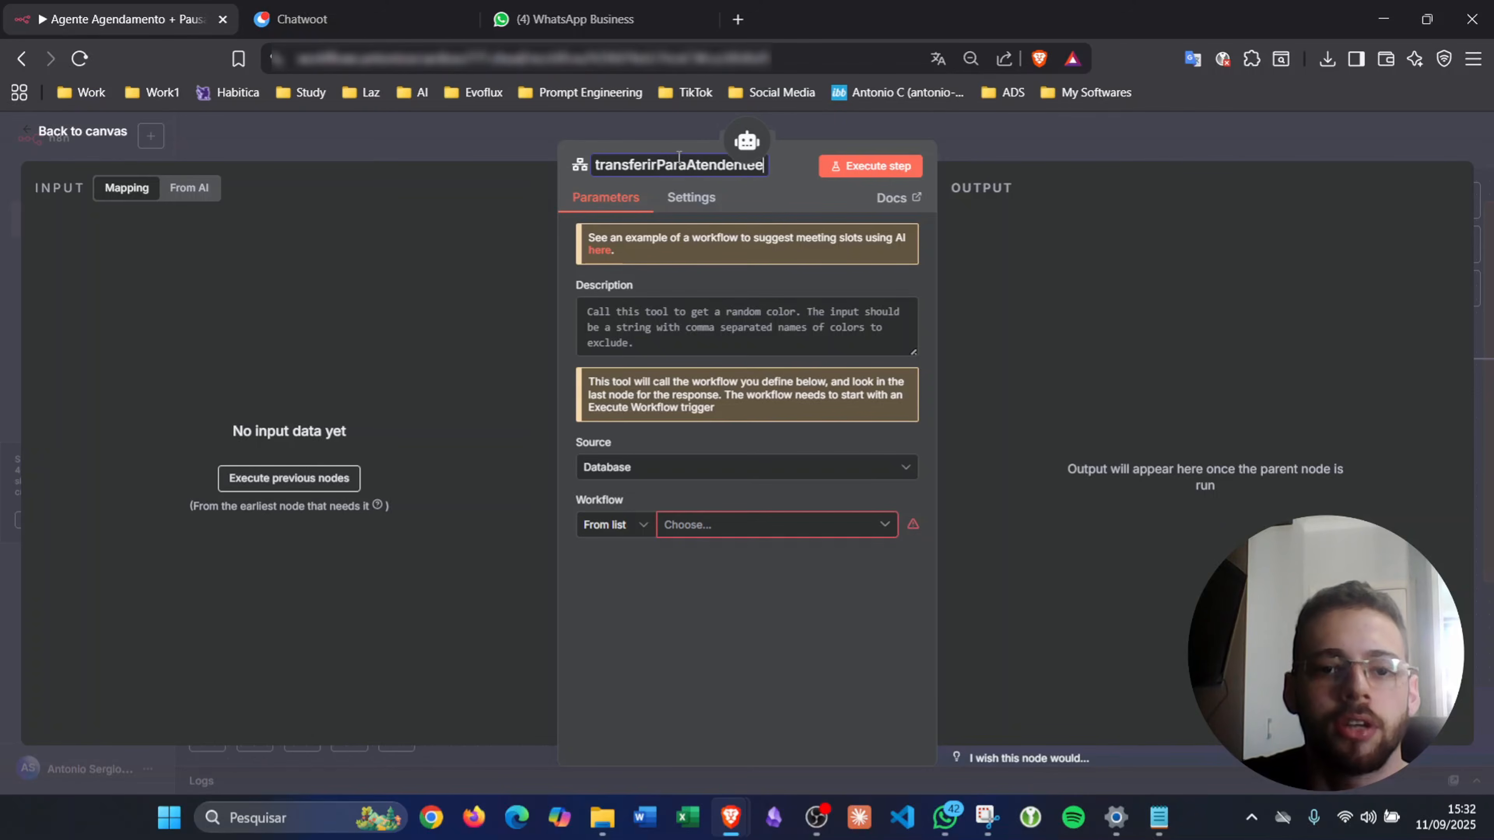
{"action": "key", "text": "Return"}
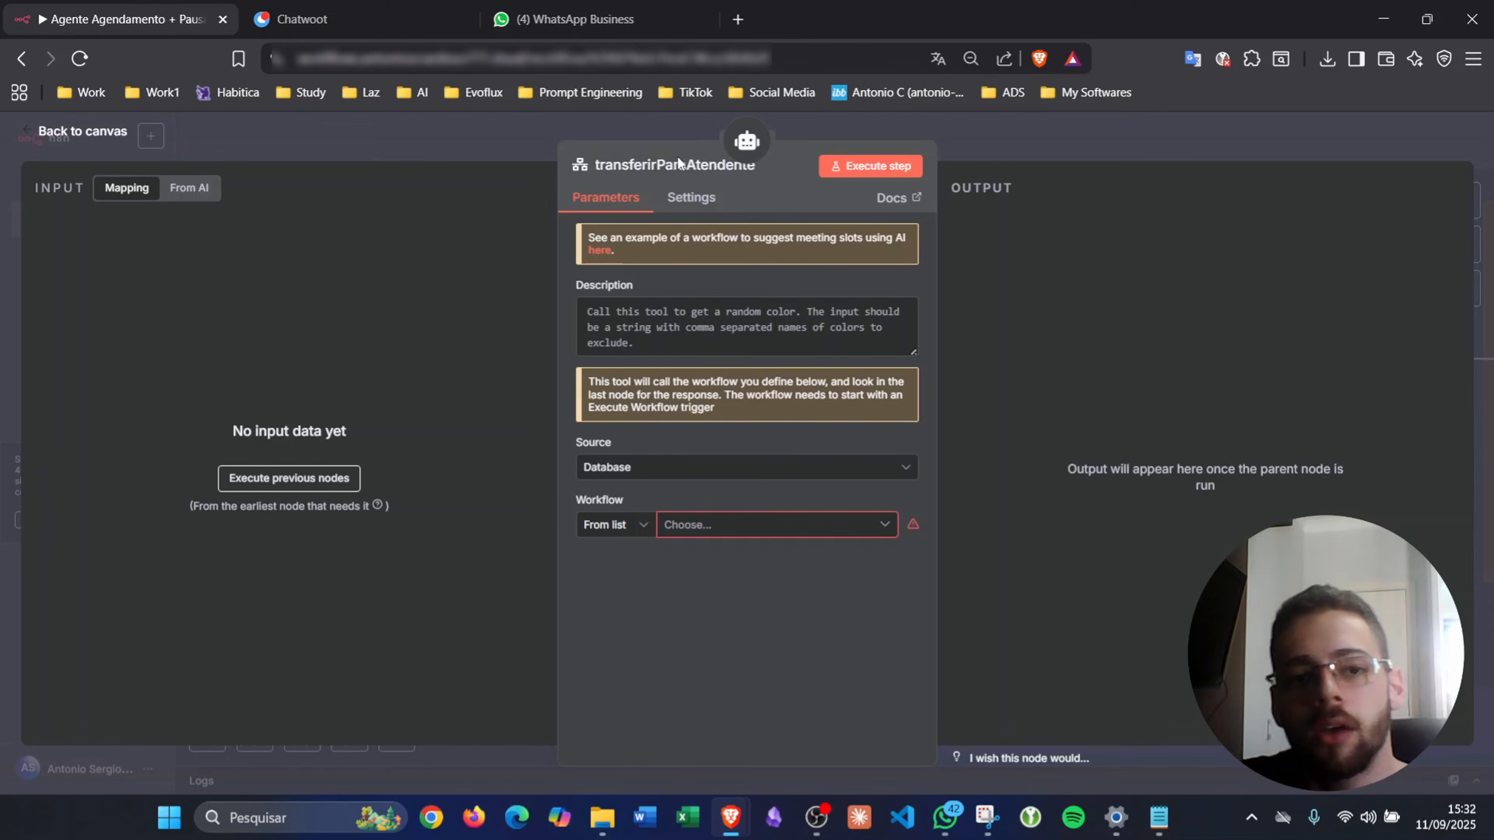
{"action": "left_click", "coordinate": [986, 130]}
{"action": "left_click_drag", "start_coordinate": [1193, 631], "coordinate": [1298, 526]}
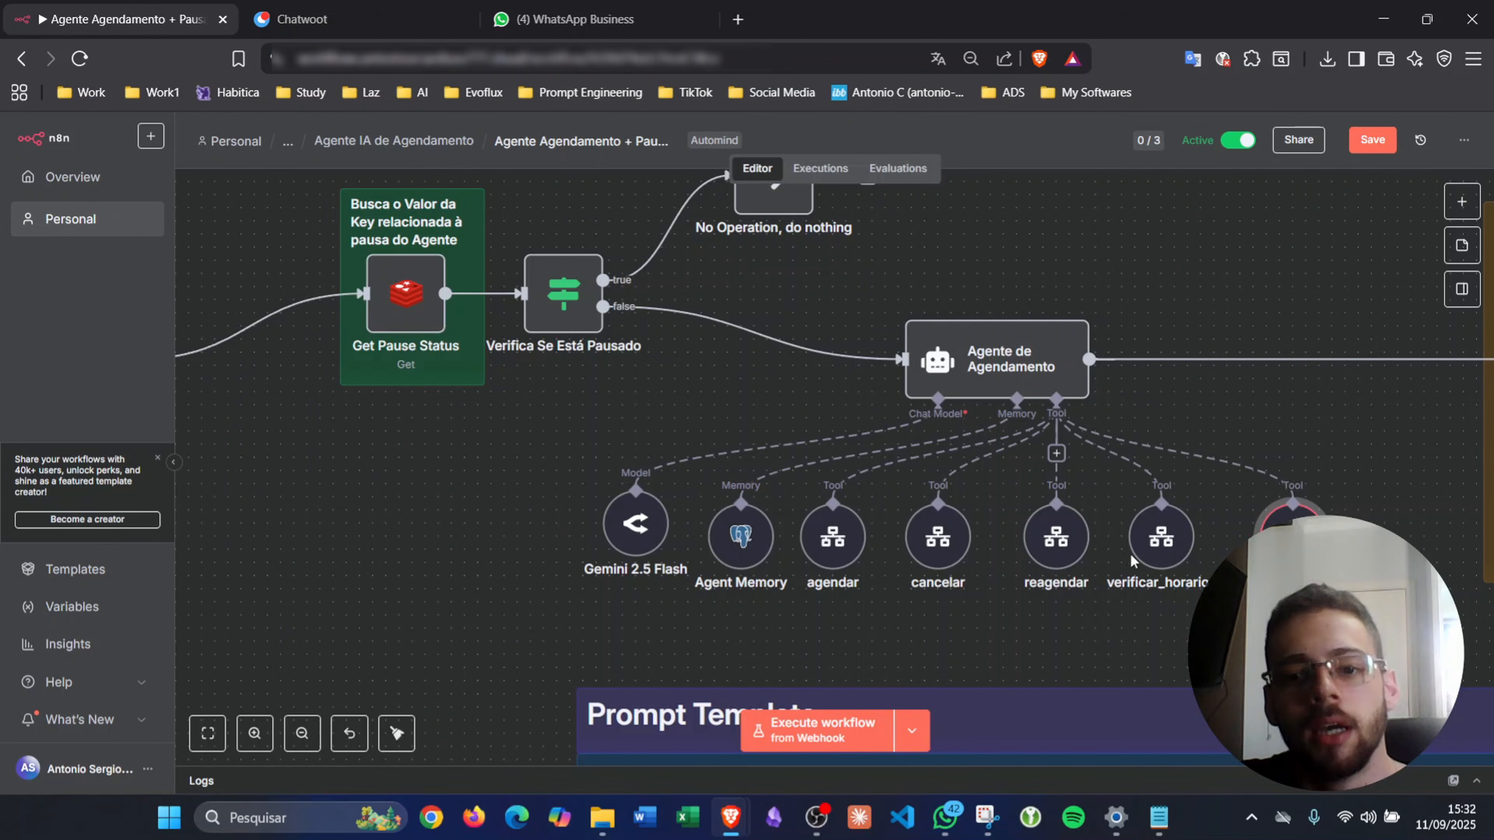
- Check which workflow ID the verificar_horario tool calls
{"action": "double_click", "coordinate": [1162, 535]}
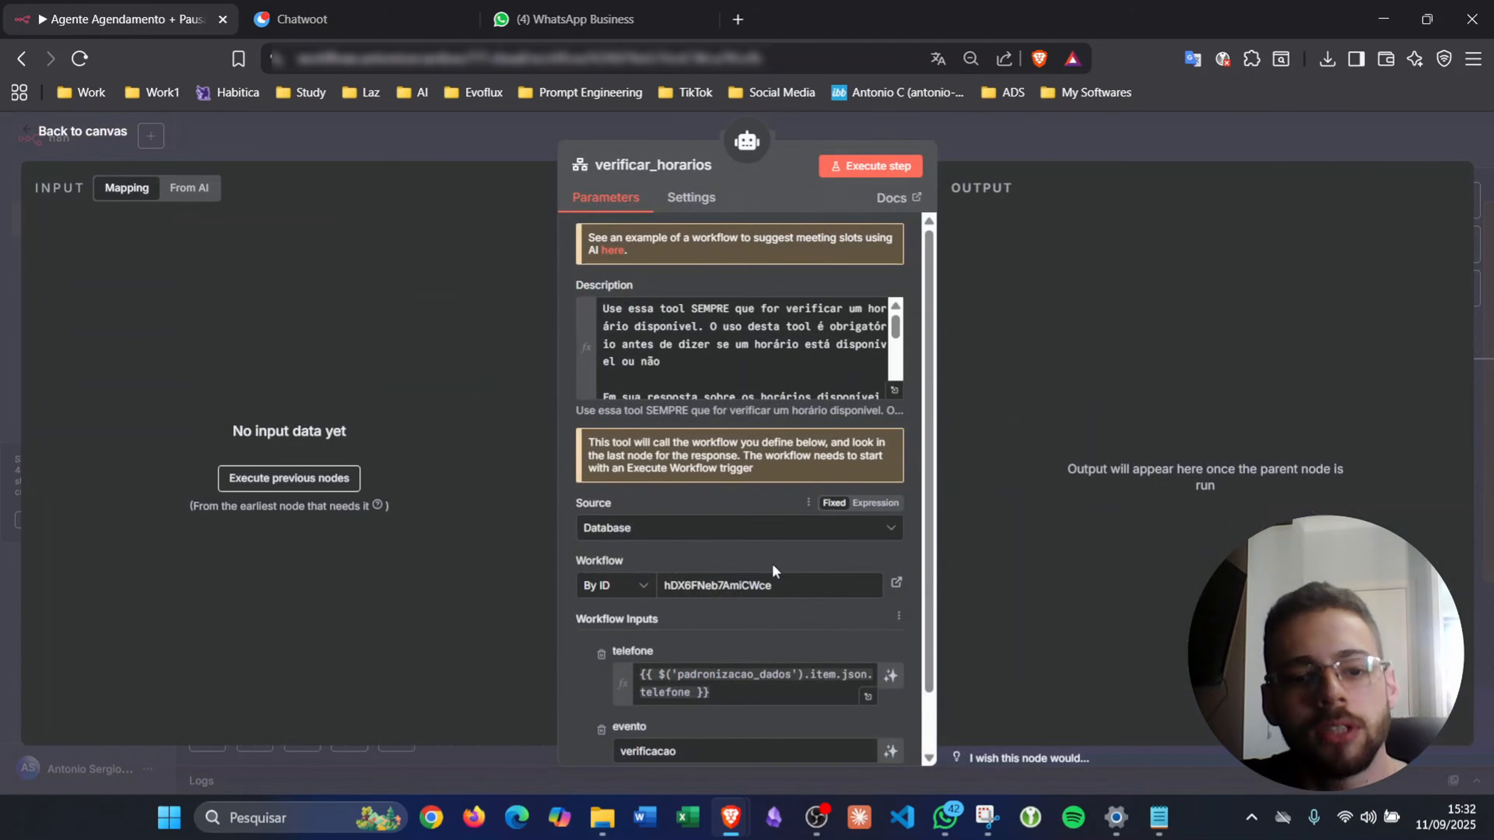
{"action": "double_click", "coordinate": [691, 584]}
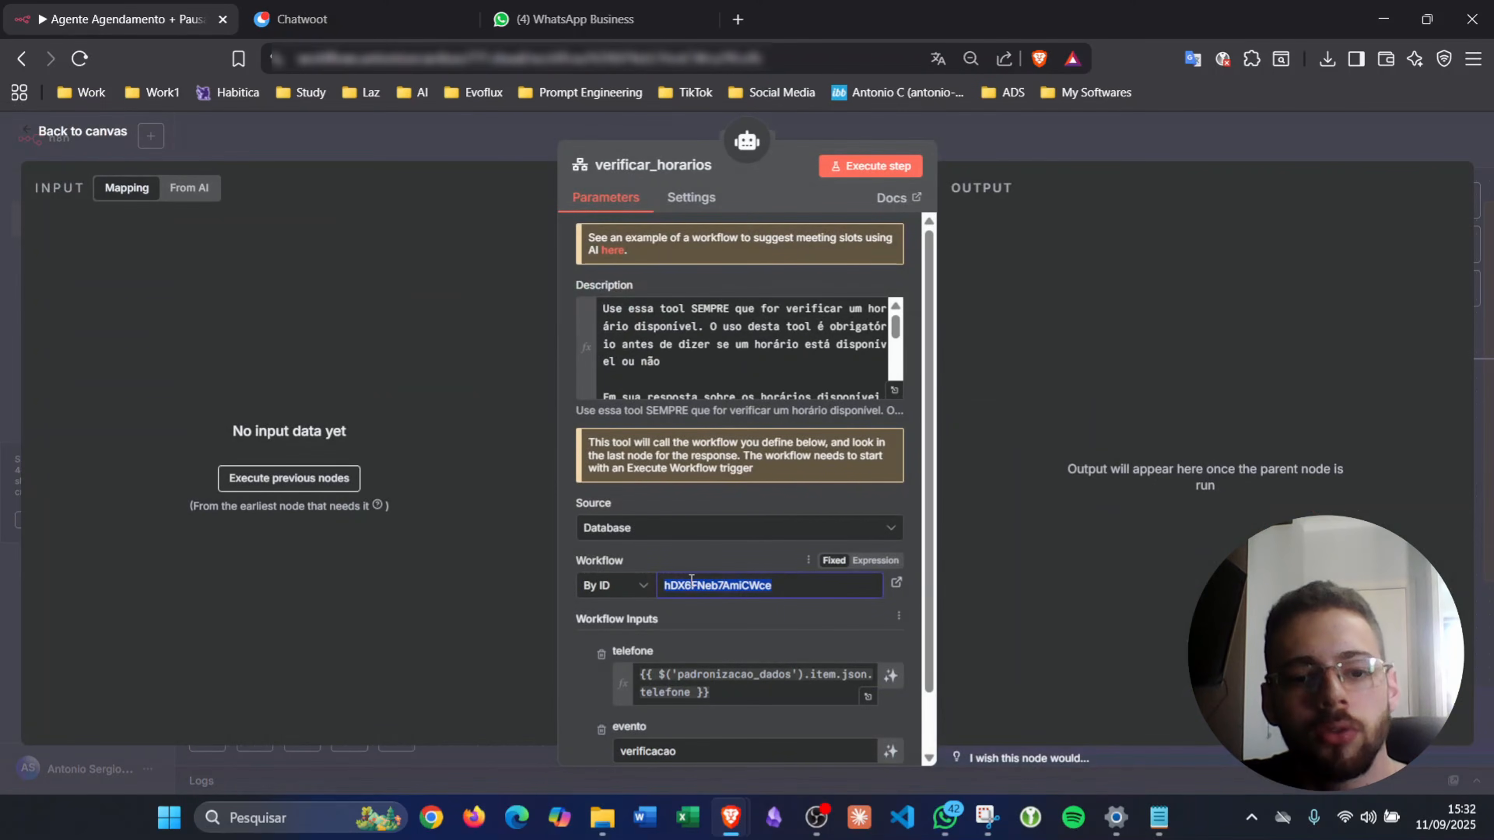
{"action": "left_click", "coordinate": [1015, 140]}
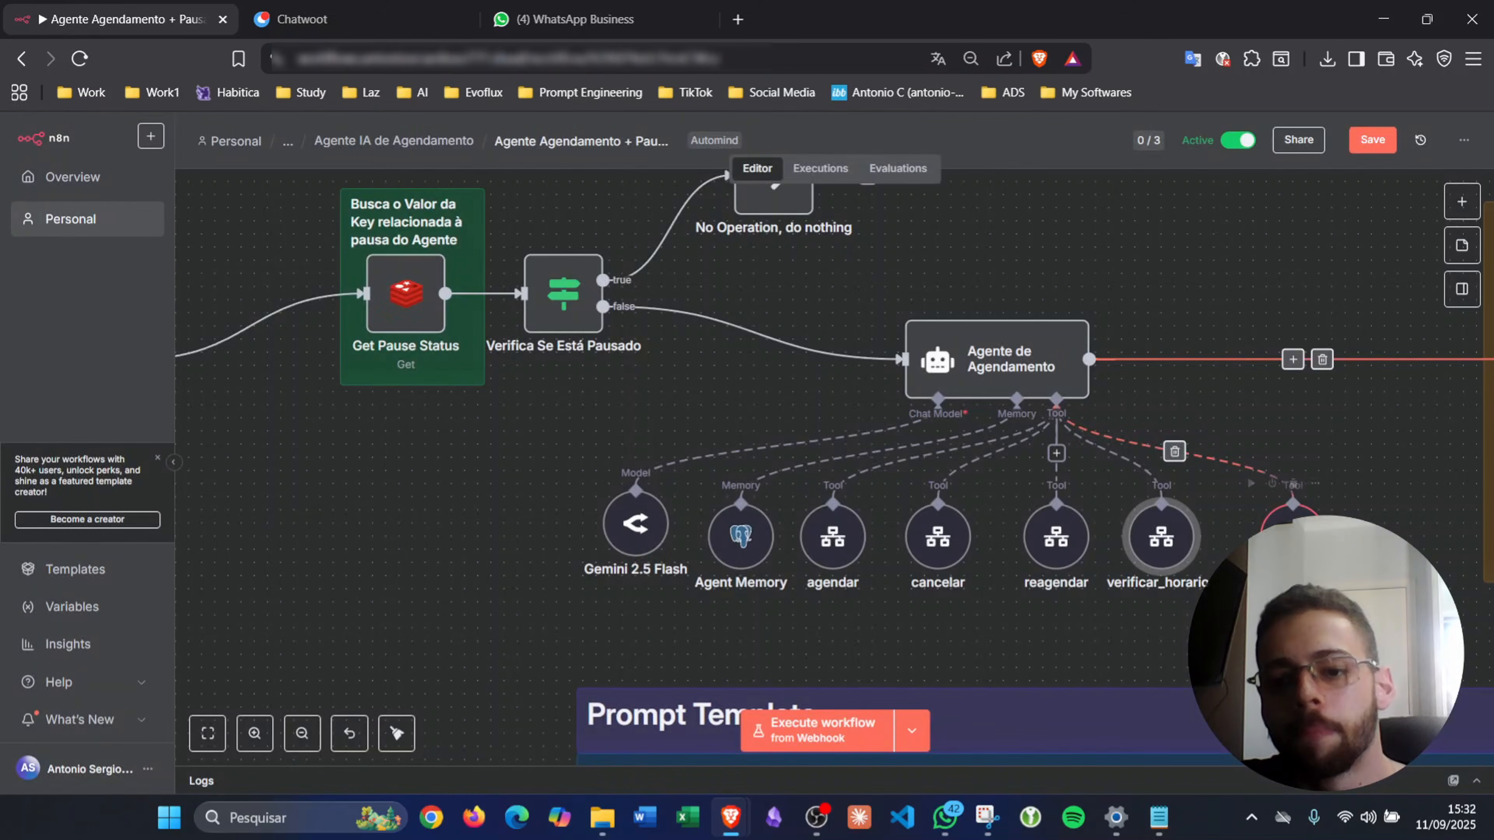
- Point transferirParaAtendente at the 'Agente Agendamento + Pausa' workflow
{"action": "double_click", "coordinate": [1292, 537]}
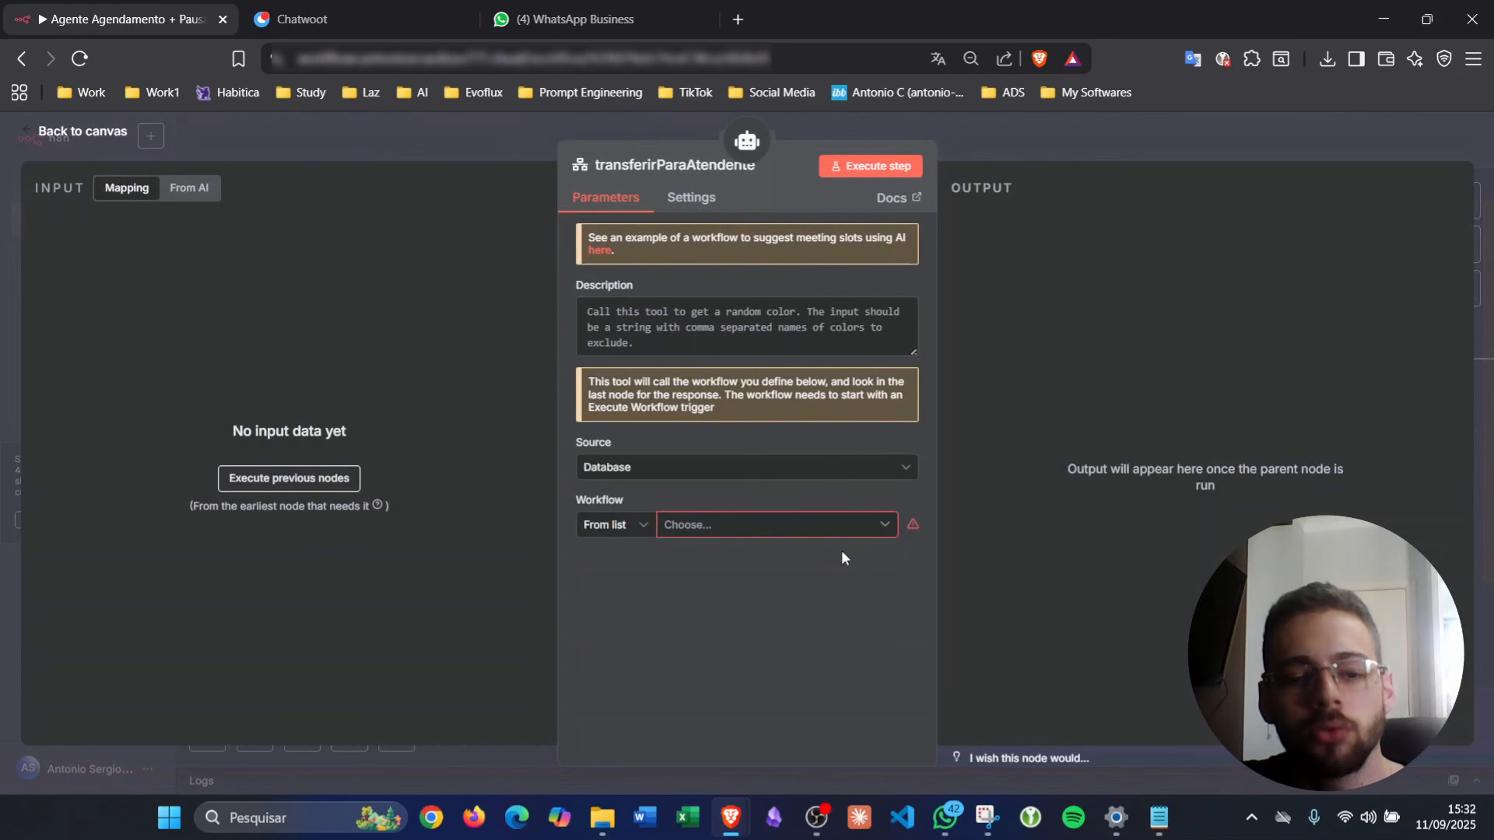
{"action": "left_click", "coordinate": [746, 525]}
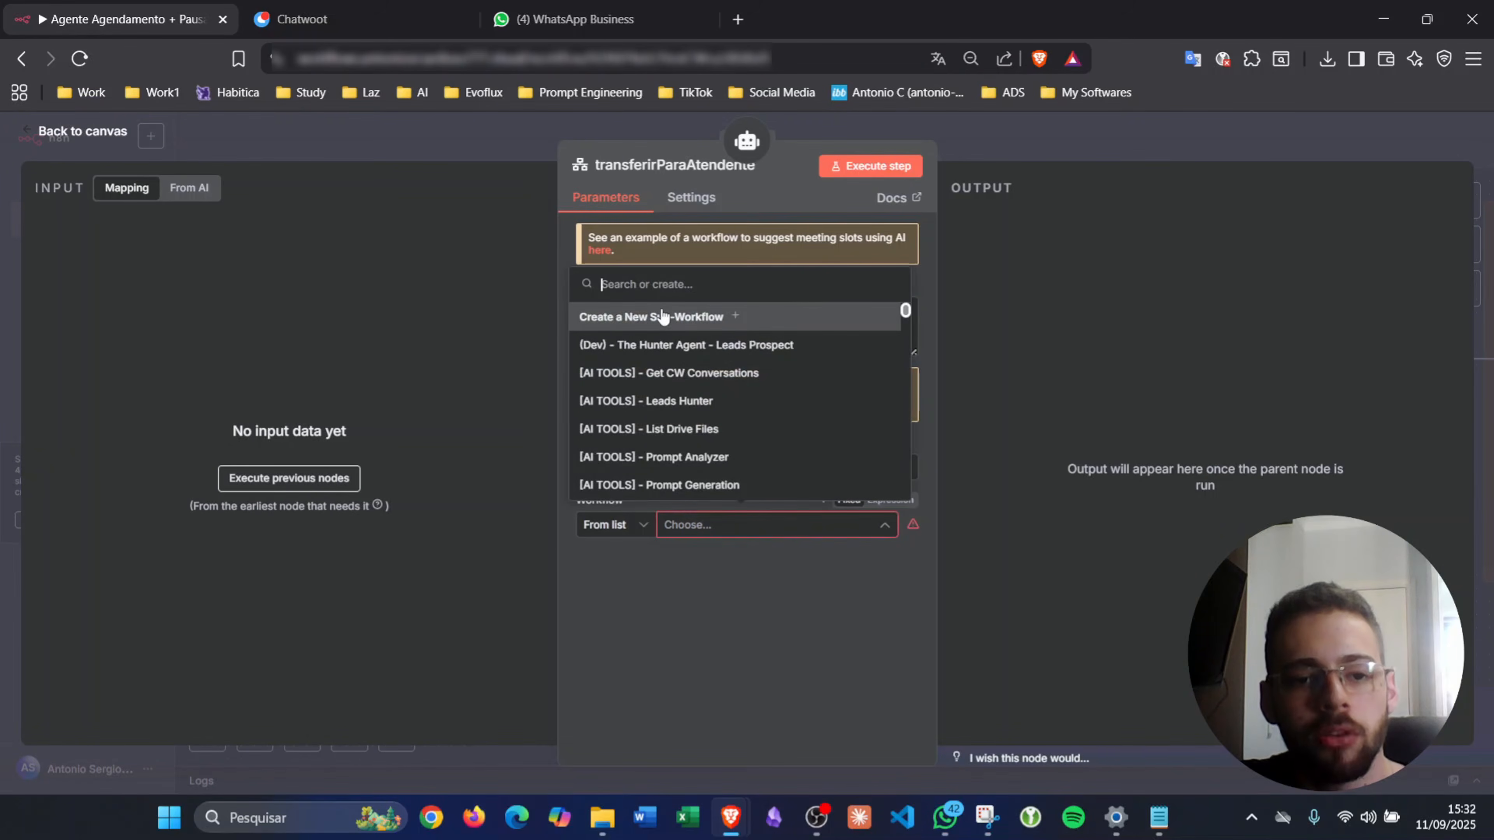
{"action": "type", "text": "Agente"}
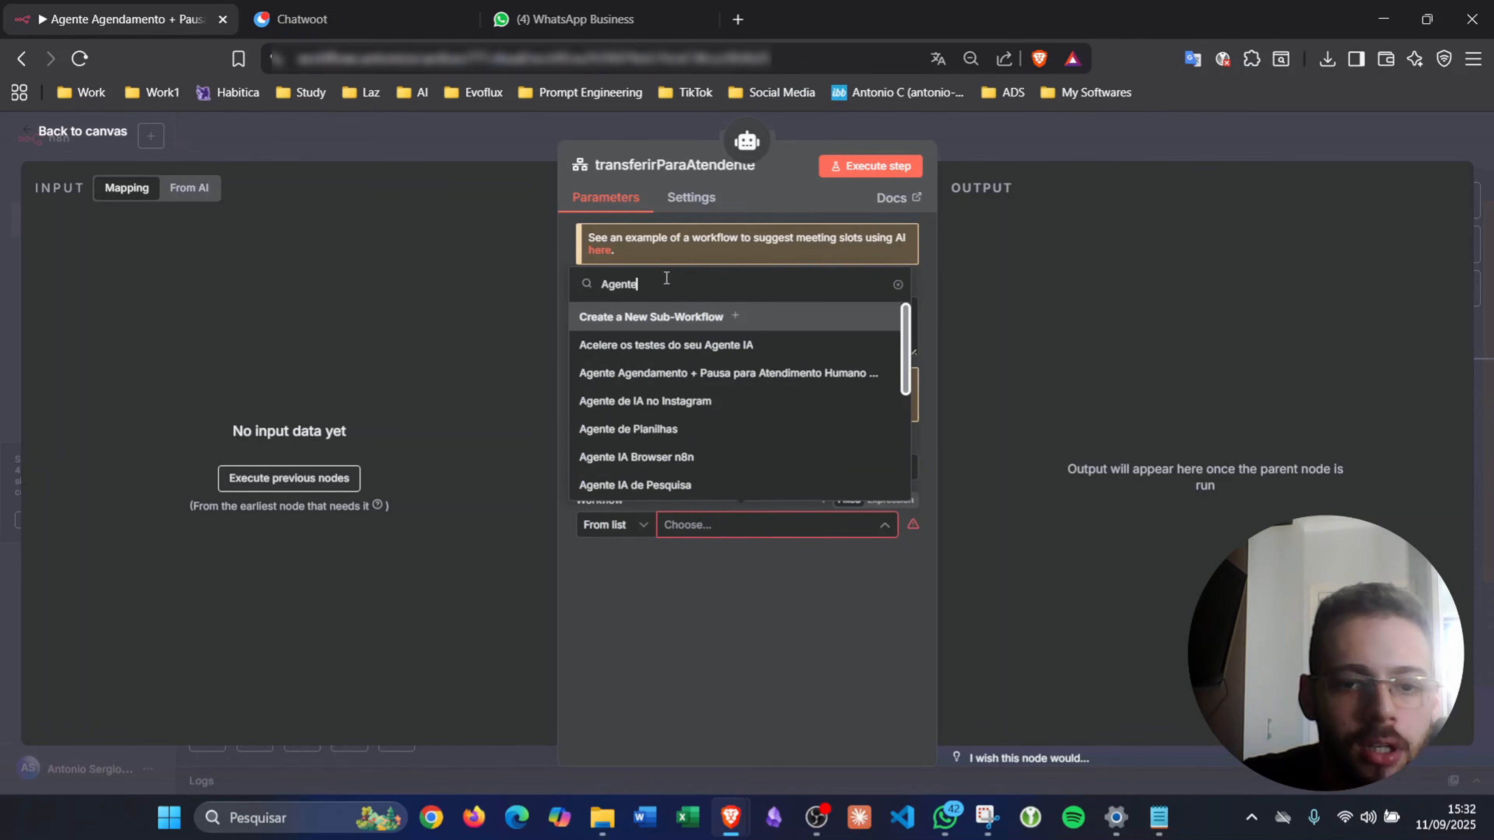
{"action": "left_click", "coordinate": [673, 379]}
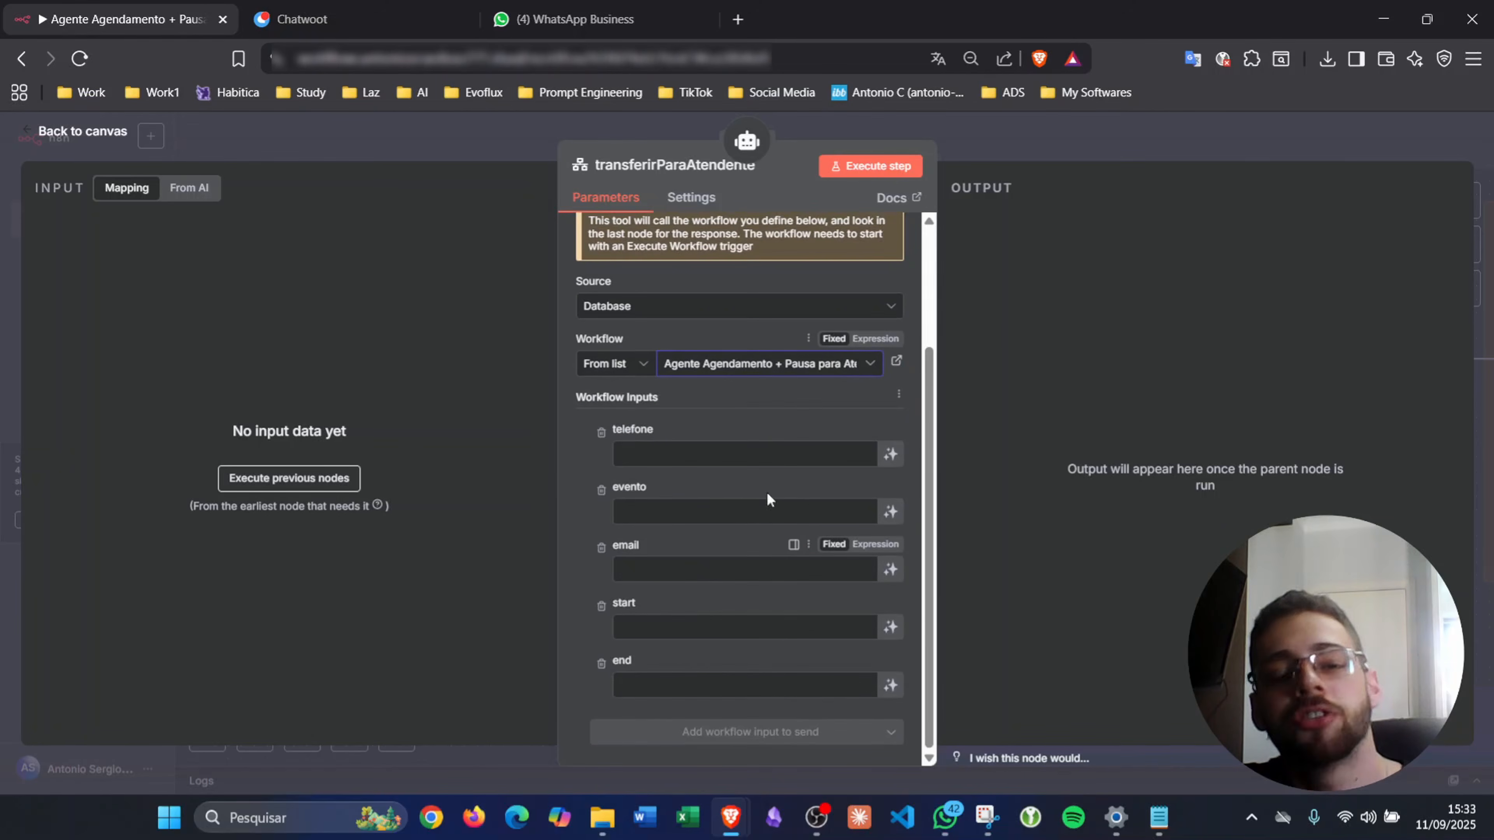
{"action": "left_click", "coordinate": [997, 160]}
{"action": "scroll", "coordinate": [735, 500], "scroll_direction": "down", "scroll_amount": 11}
{"action": "scroll", "coordinate": [736, 501], "scroll_direction": "left", "scroll_amount": 20}
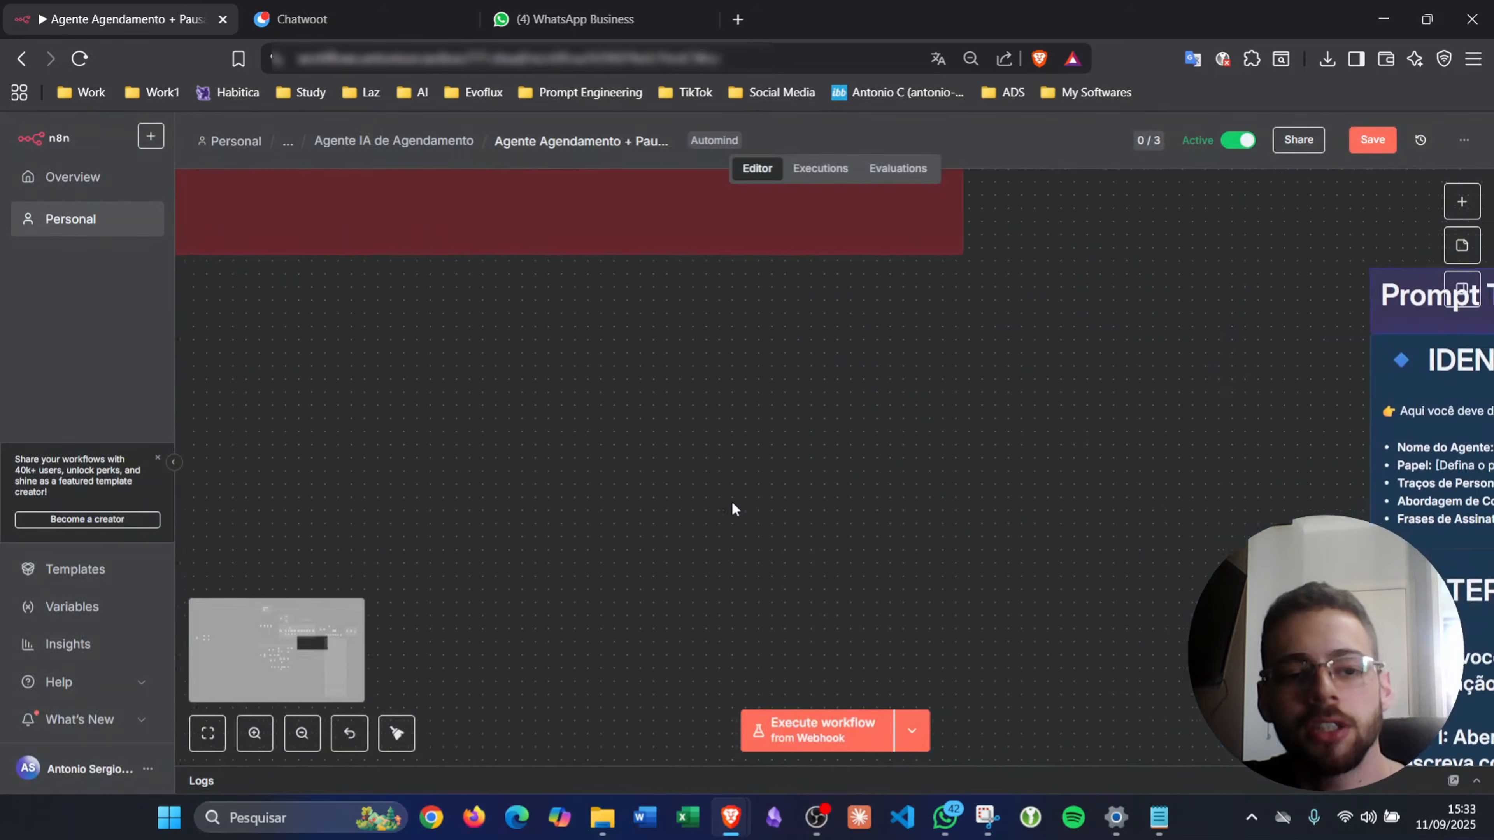
{"action": "scroll", "coordinate": [733, 510], "scroll_direction": "left", "scroll_amount": 19}
{"action": "scroll", "coordinate": [733, 509], "scroll_direction": "down", "scroll_amount": 7}
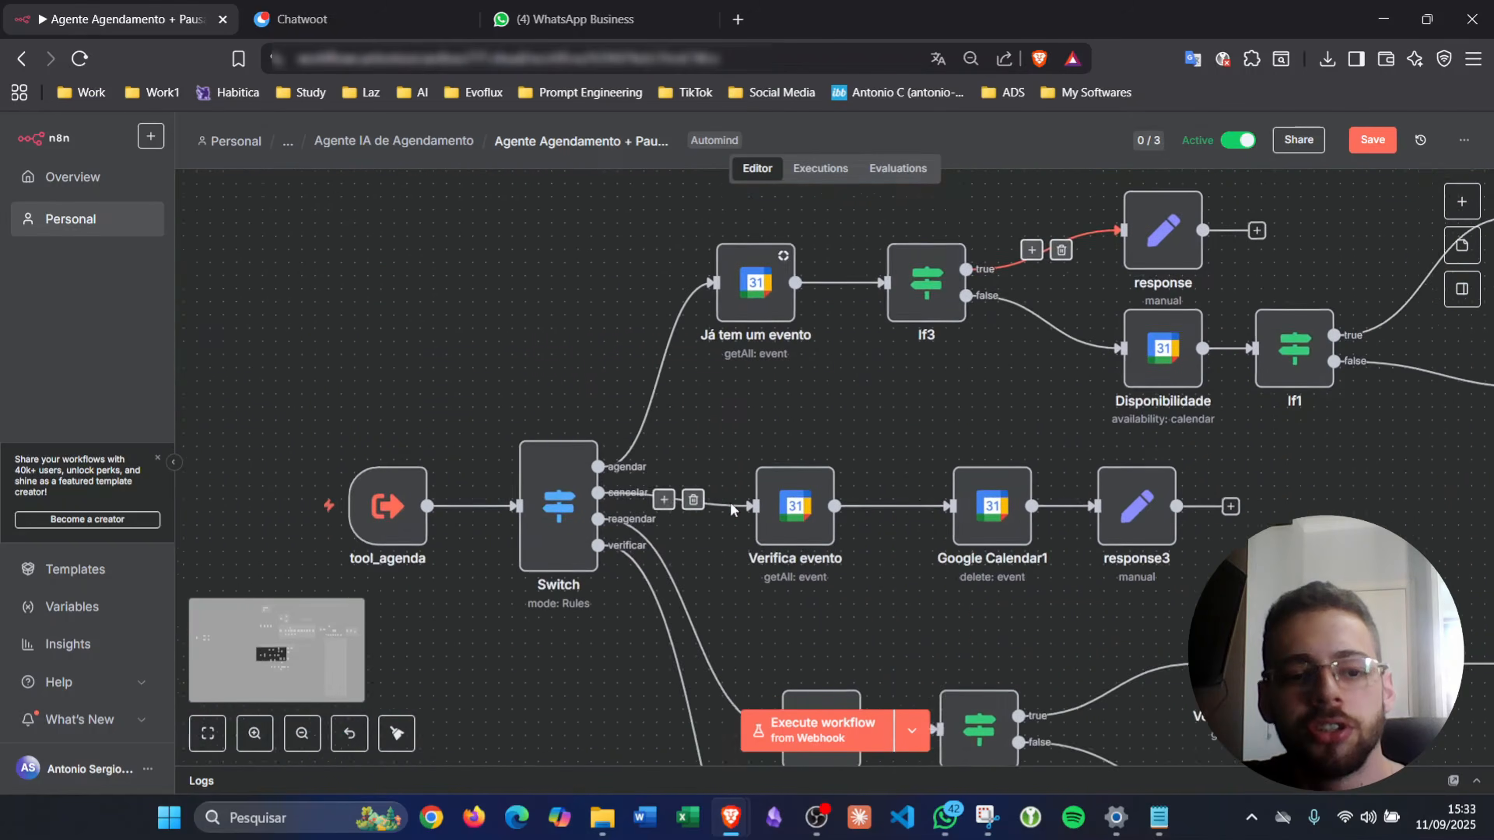
{"action": "left_click", "coordinate": [552, 331]}
{"action": "double_click", "coordinate": [553, 331]}
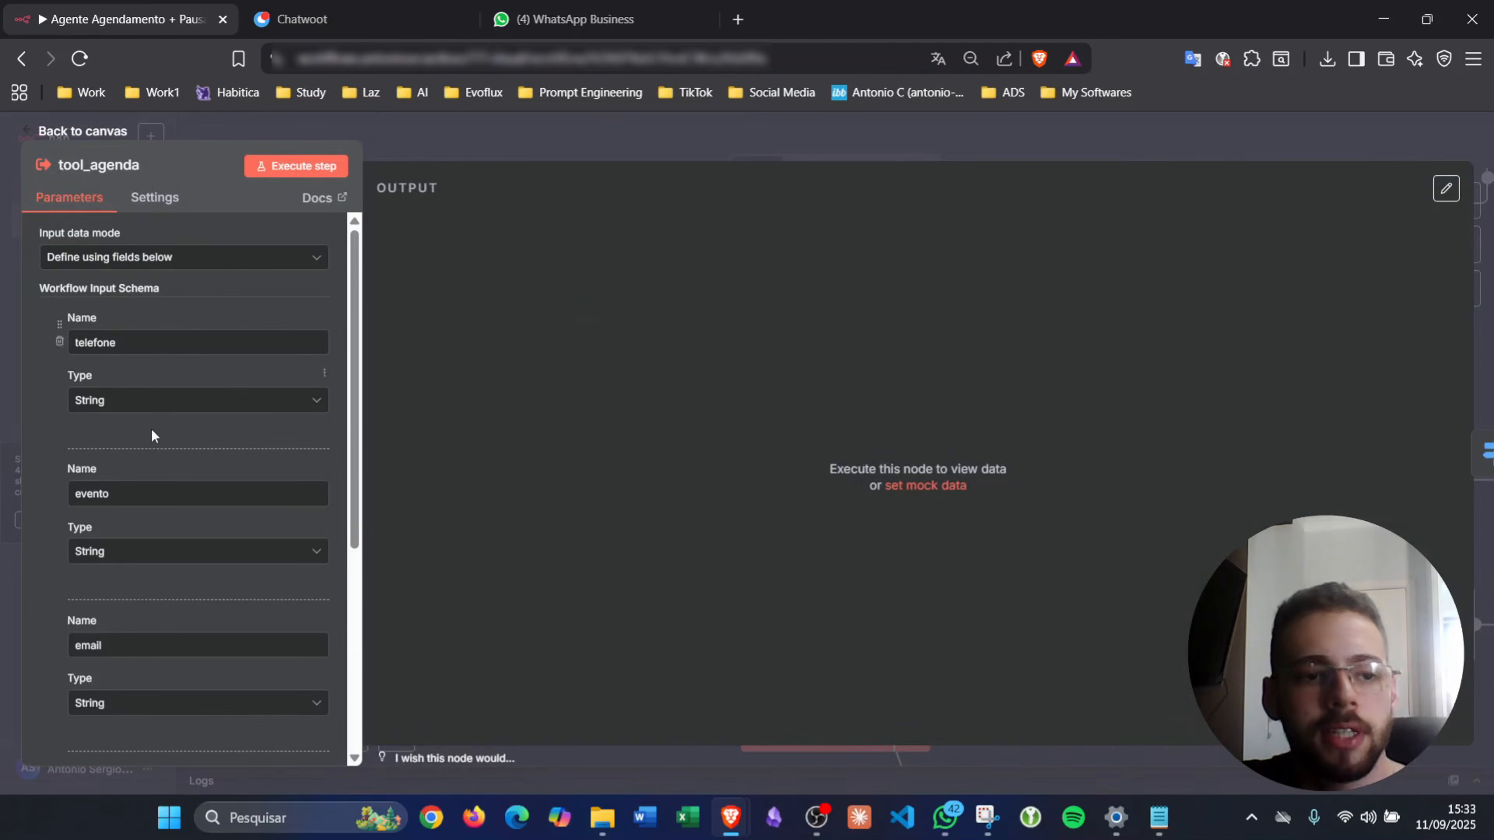
{"action": "scroll", "coordinate": [180, 594], "scroll_direction": "down", "scroll_amount": 5}
{"action": "left_click", "coordinate": [523, 123]}
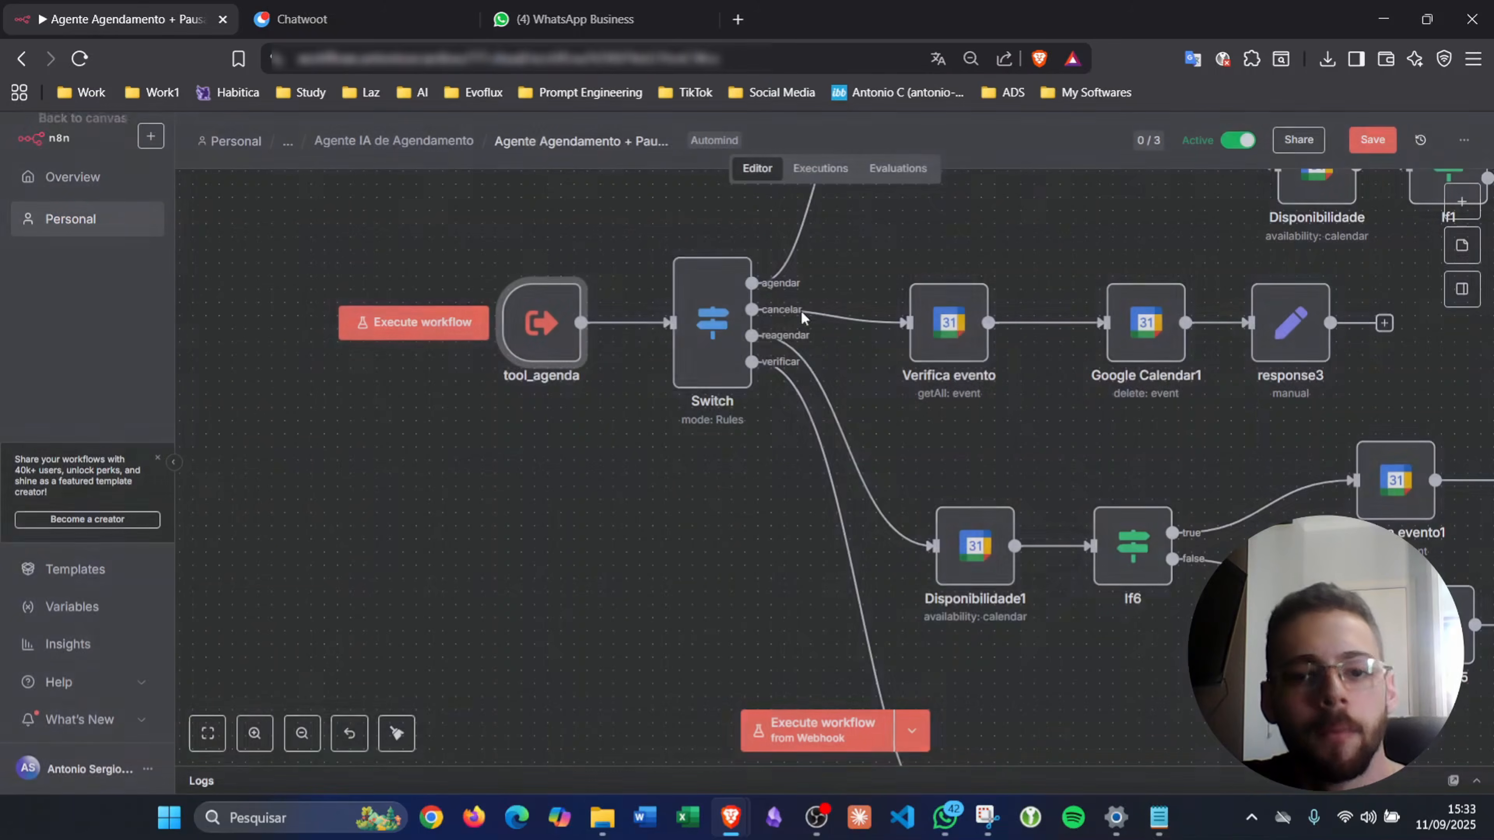
{"action": "scroll", "coordinate": [981, 374], "scroll_direction": "down", "scroll_amount": 5}
{"action": "scroll", "coordinate": [985, 381], "scroll_direction": "right", "scroll_amount": 2}
{"action": "scroll", "coordinate": [984, 381], "scroll_direction": "up", "scroll_amount": 1}
{"action": "scroll", "coordinate": [984, 383], "scroll_direction": "right", "scroll_amount": 8}
{"action": "scroll", "coordinate": [985, 382], "scroll_direction": "up", "scroll_amount": 4}
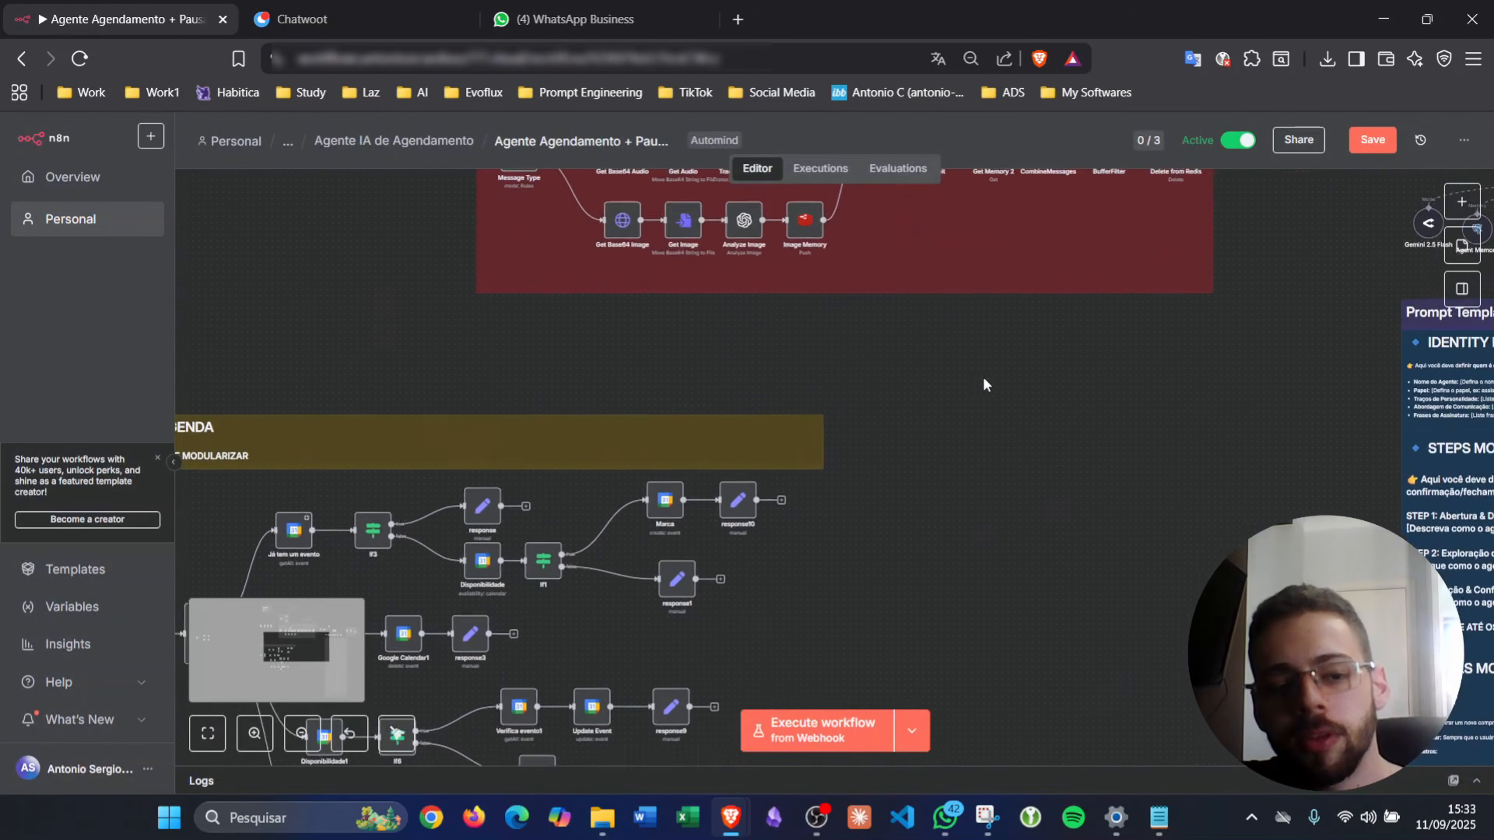
{"action": "scroll", "coordinate": [985, 383], "scroll_direction": "left", "scroll_amount": 3}
{"action": "scroll", "coordinate": [985, 382], "scroll_direction": "down", "scroll_amount": 4}
{"action": "scroll", "coordinate": [983, 377], "scroll_direction": "left", "scroll_amount": 1}
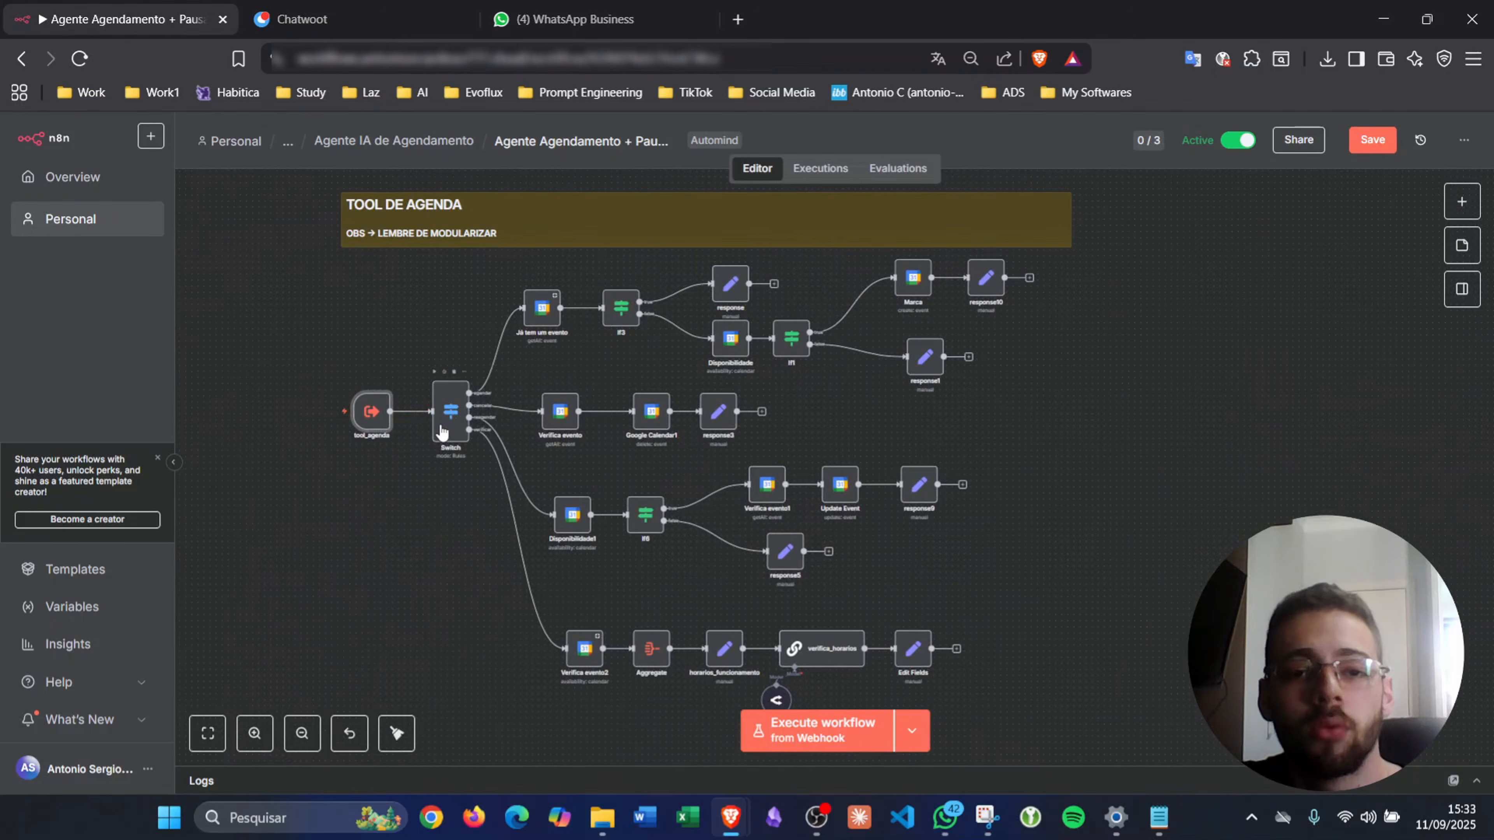
{"action": "scroll", "coordinate": [736, 412], "scroll_direction": "down", "scroll_amount": 3}
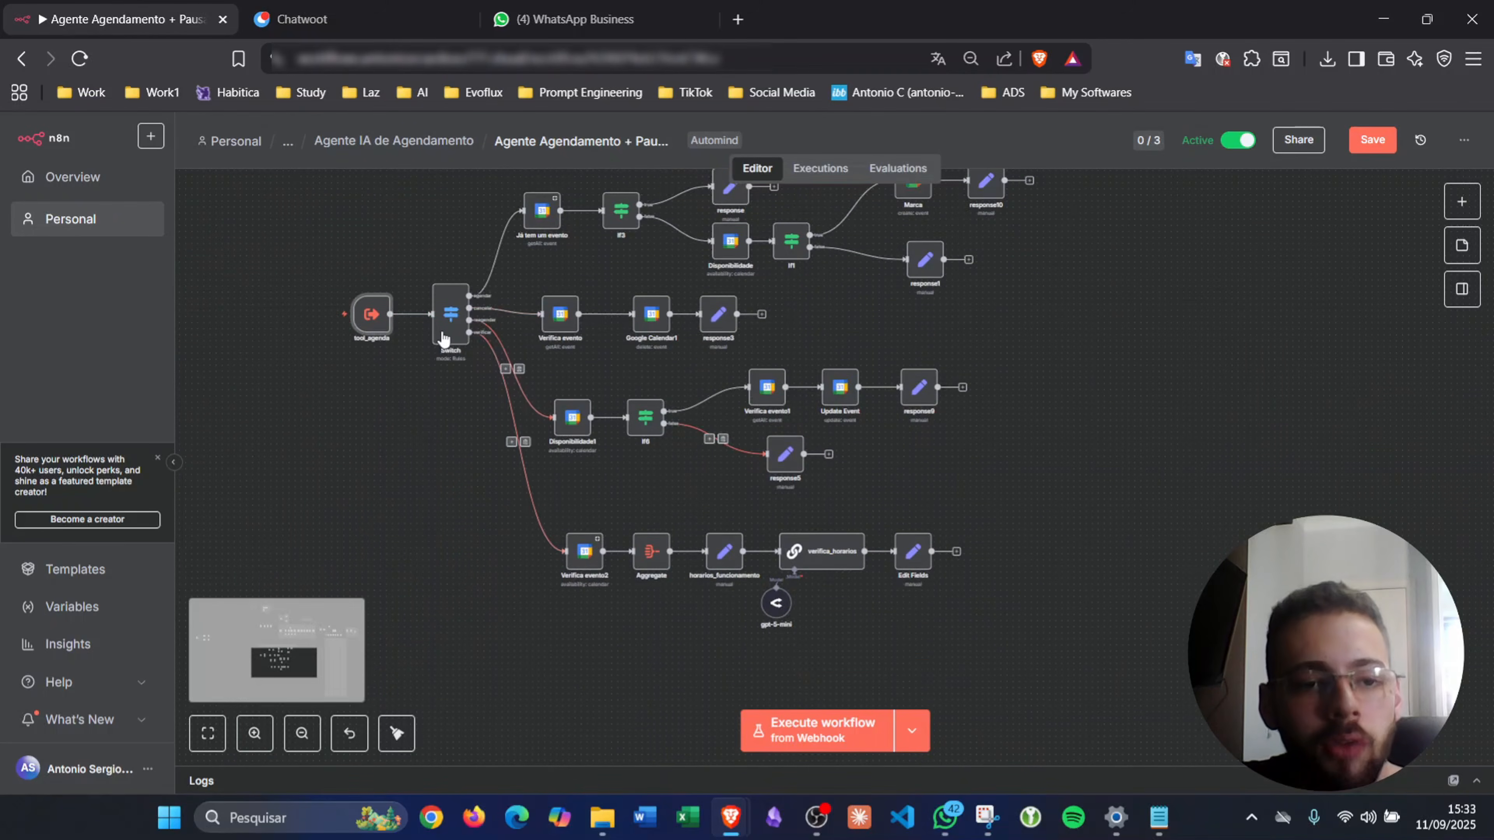
- Add a fifth Switch rule testing {{ $json.evento }} is equal to transferencia
{"action": "double_click", "coordinate": [446, 327]}
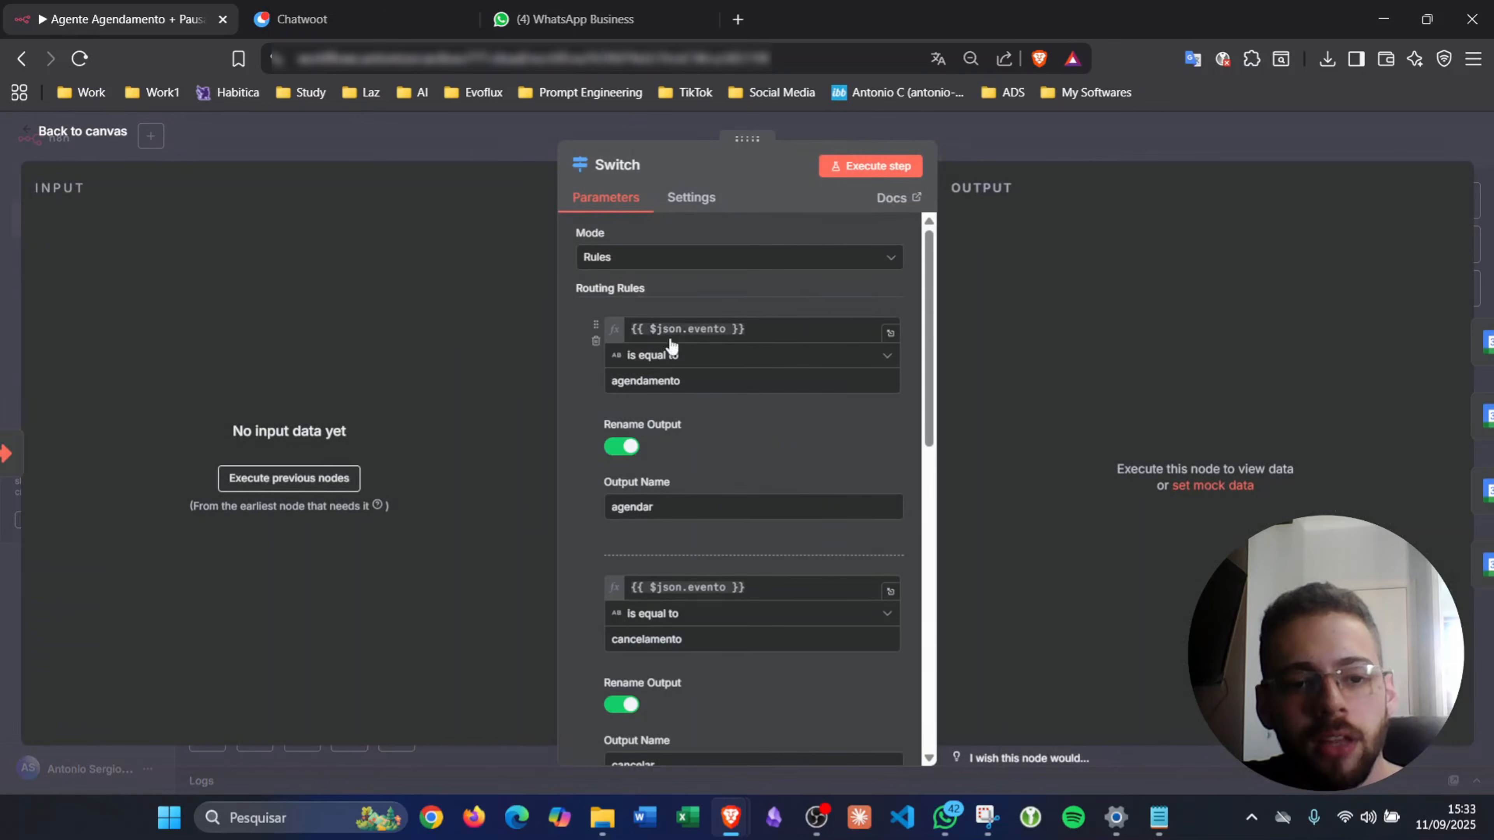
{"action": "left_click", "coordinate": [690, 333]}
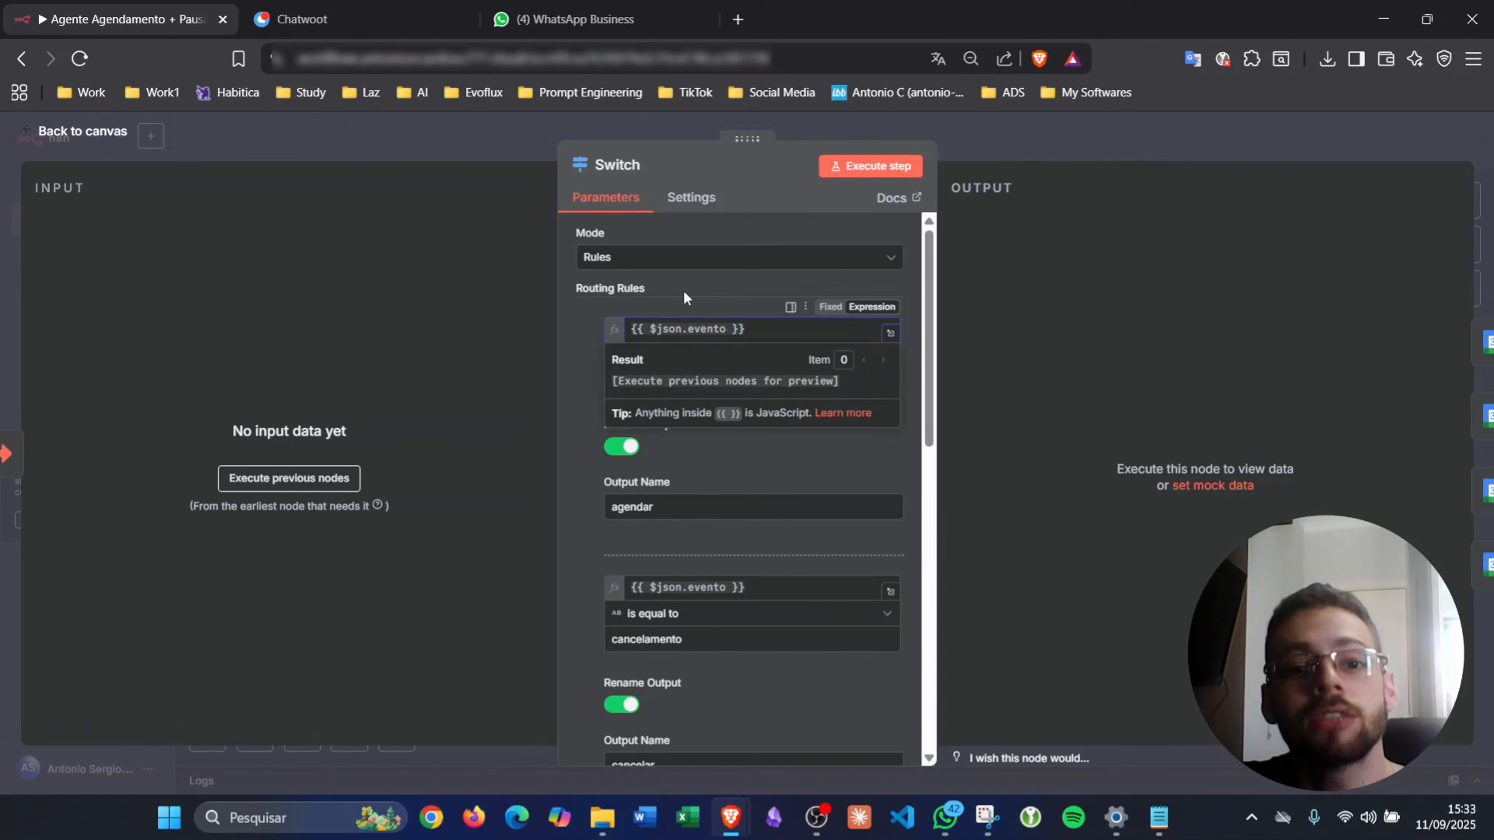
{"action": "scroll", "coordinate": [683, 290], "scroll_direction": "down", "scroll_amount": 10}
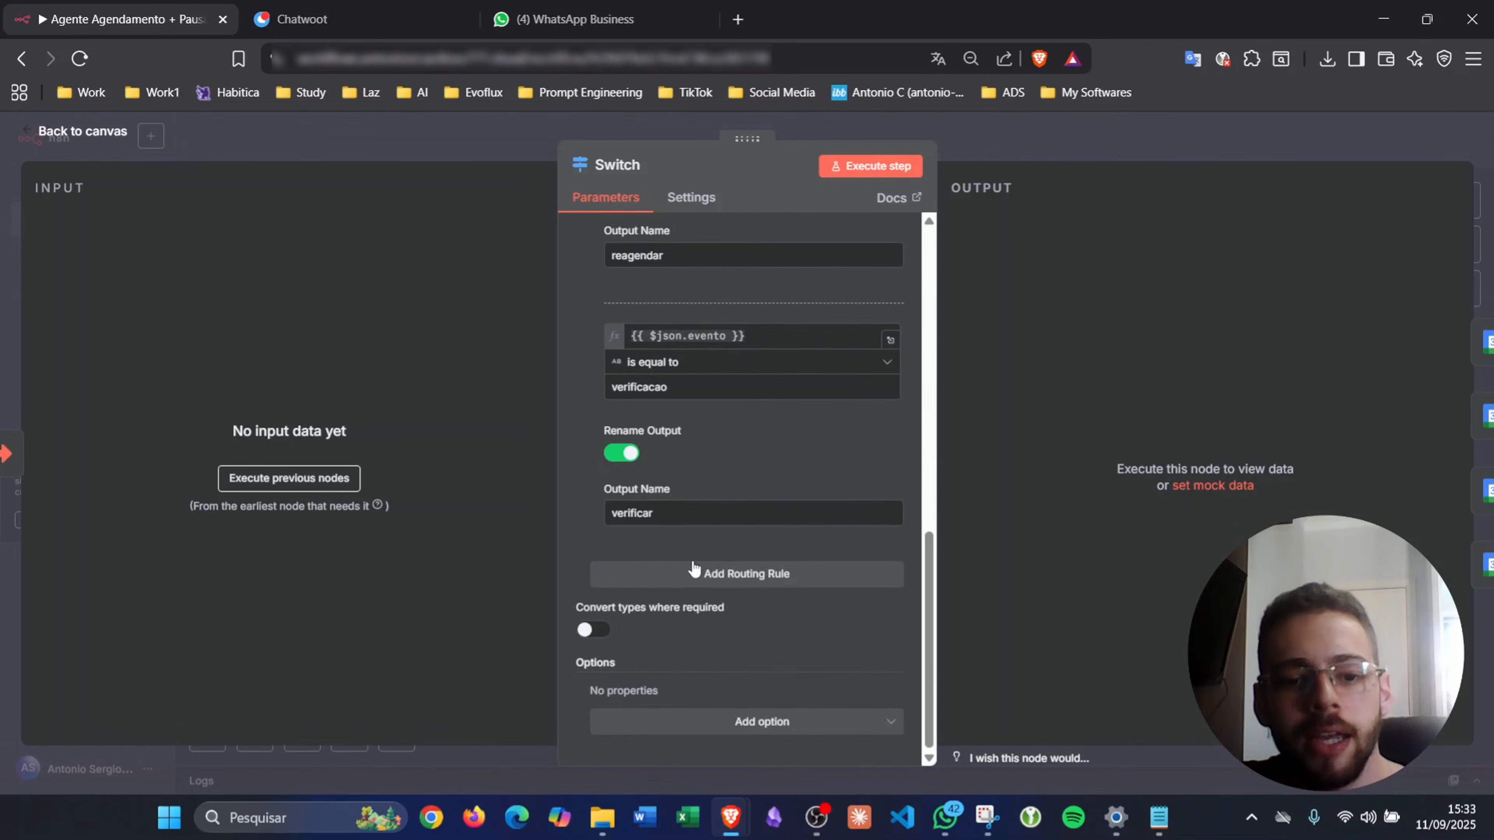
{"action": "left_click", "coordinate": [712, 572]}
{"action": "left_click", "coordinate": [860, 572]}
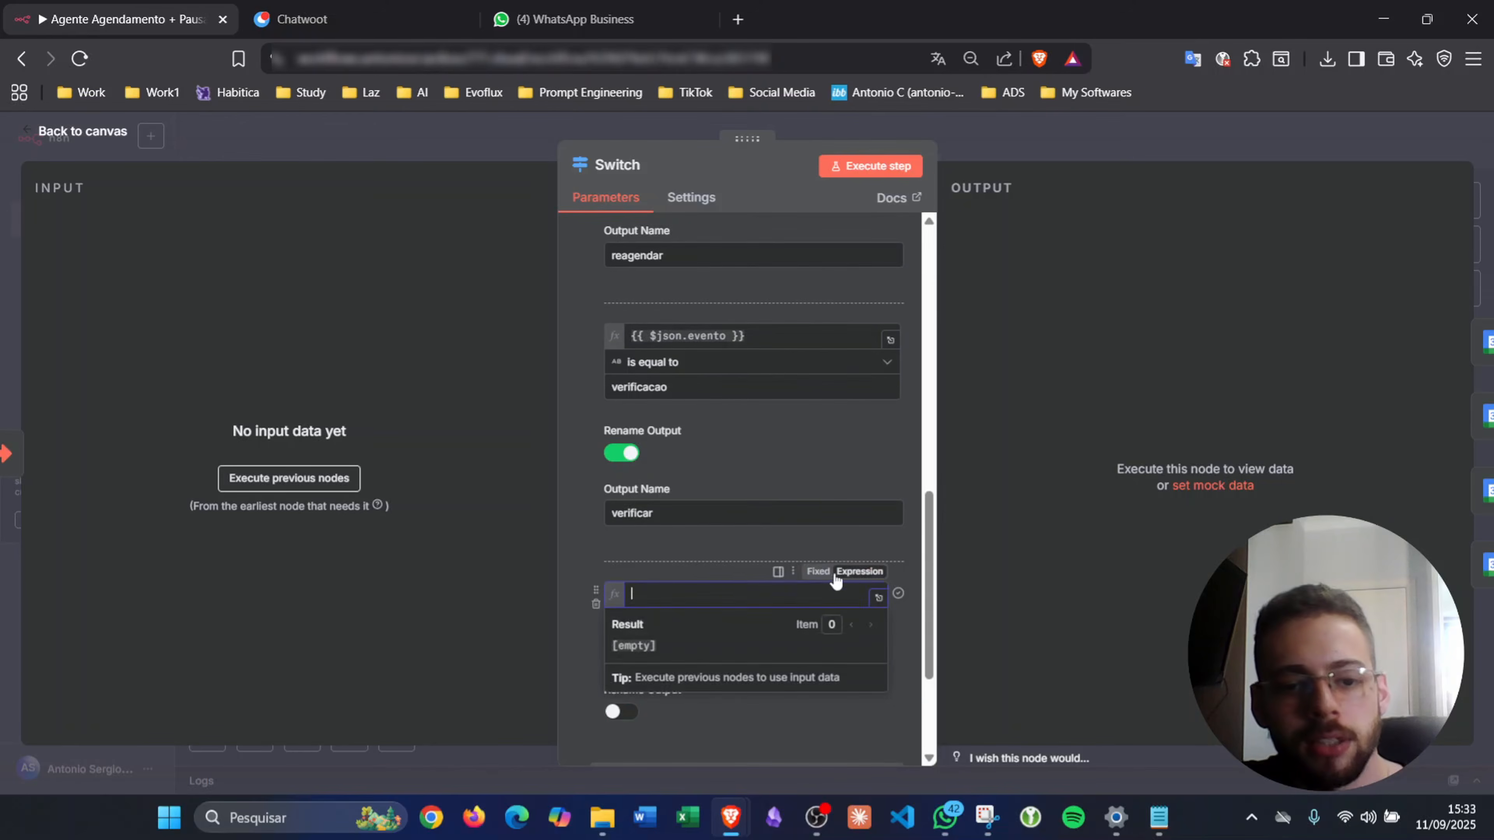
{"action": "type", "text": "{{ $json.evento }}"}
{"action": "type", "text": "tr"}
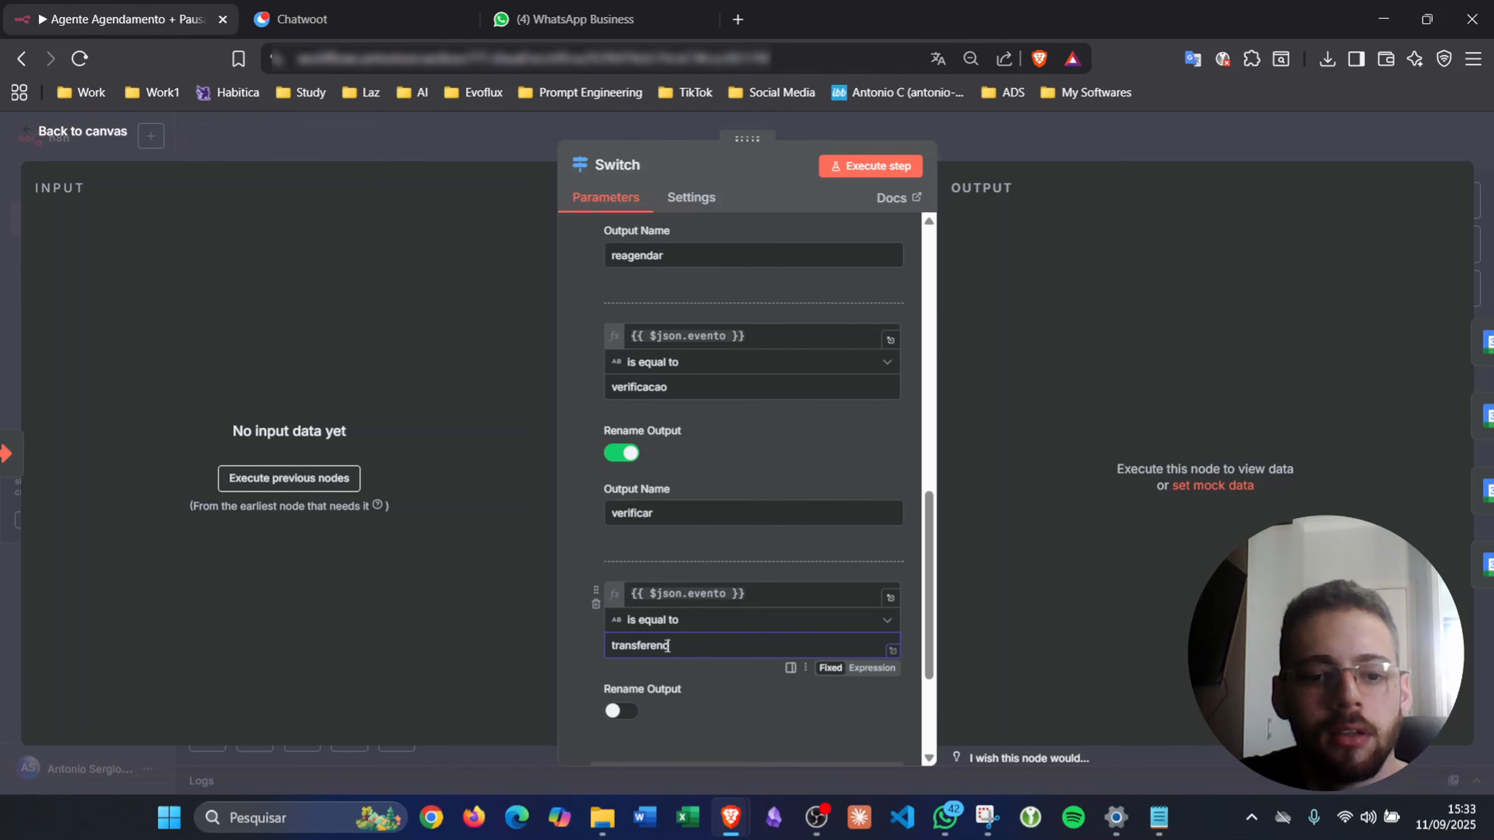
- Enable Rename Output on the new rule and begin naming it transferencia
{"action": "left_click", "coordinate": [621, 711]}
{"action": "scroll", "coordinate": [655, 682], "scroll_direction": "down", "scroll_amount": 3}
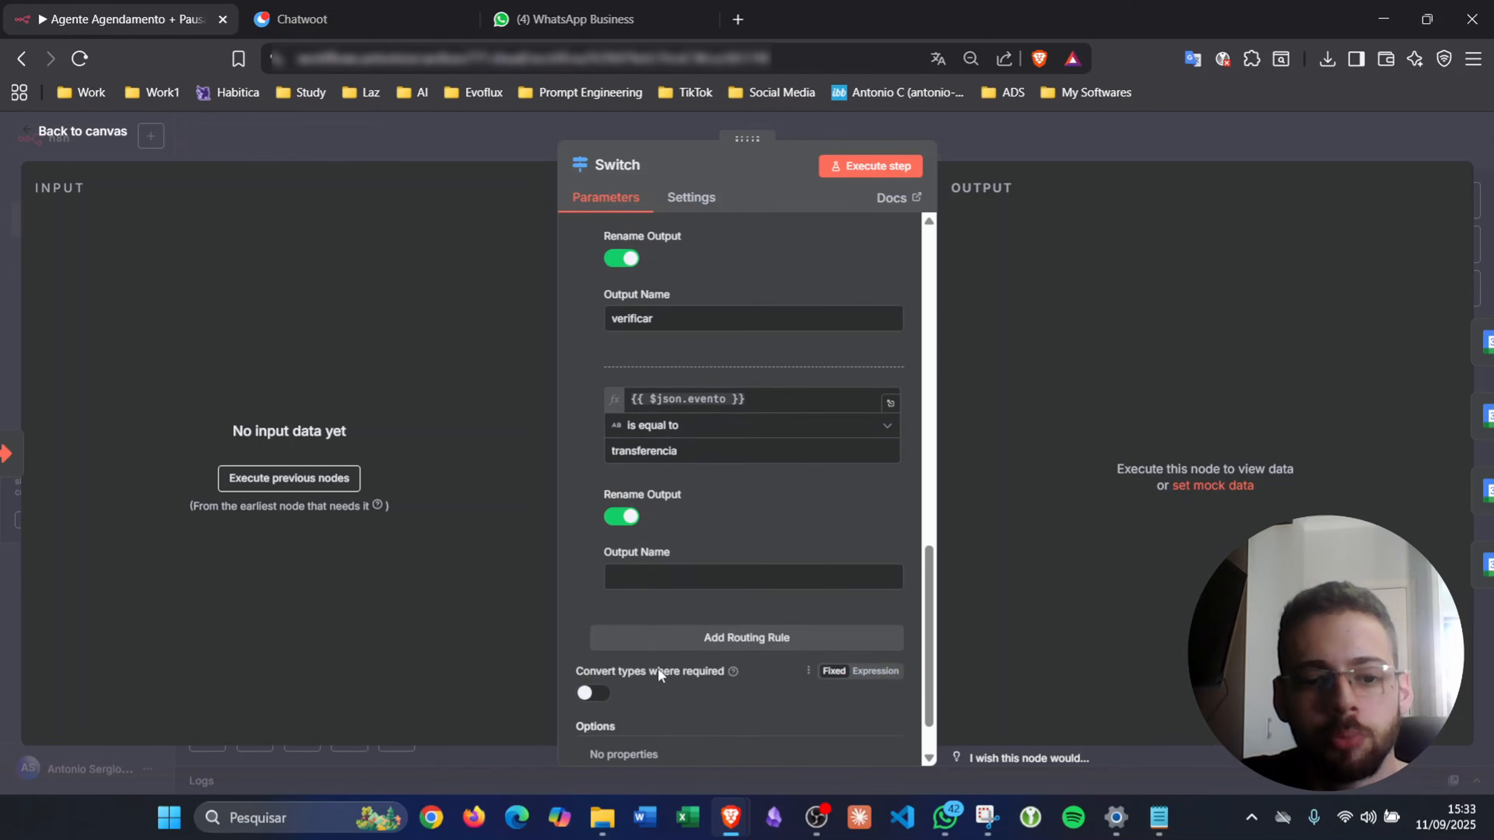
{"action": "left_click", "coordinate": [653, 581]}
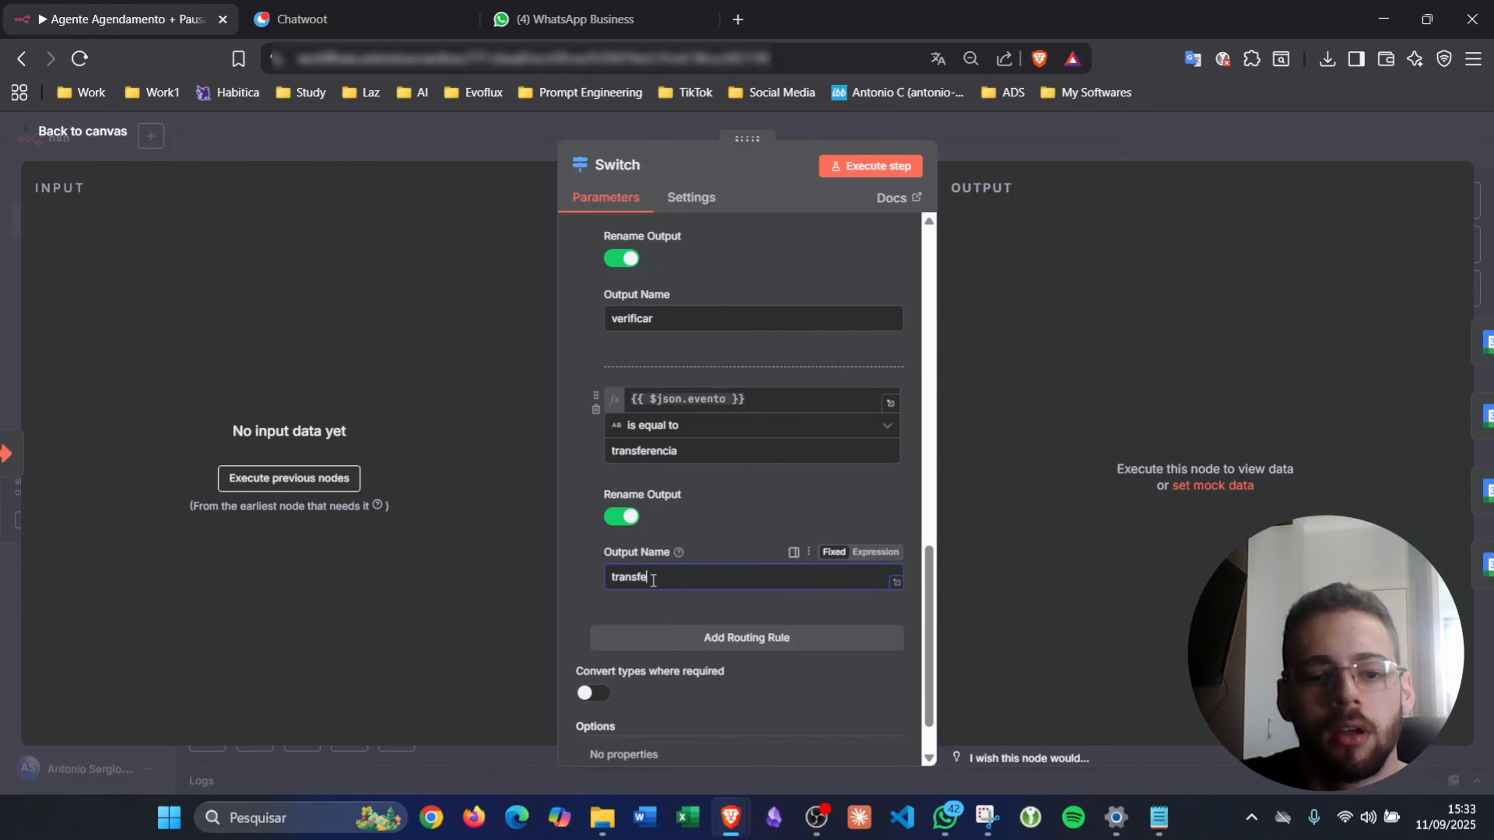
{"action": "type", "text": "transferencia"}
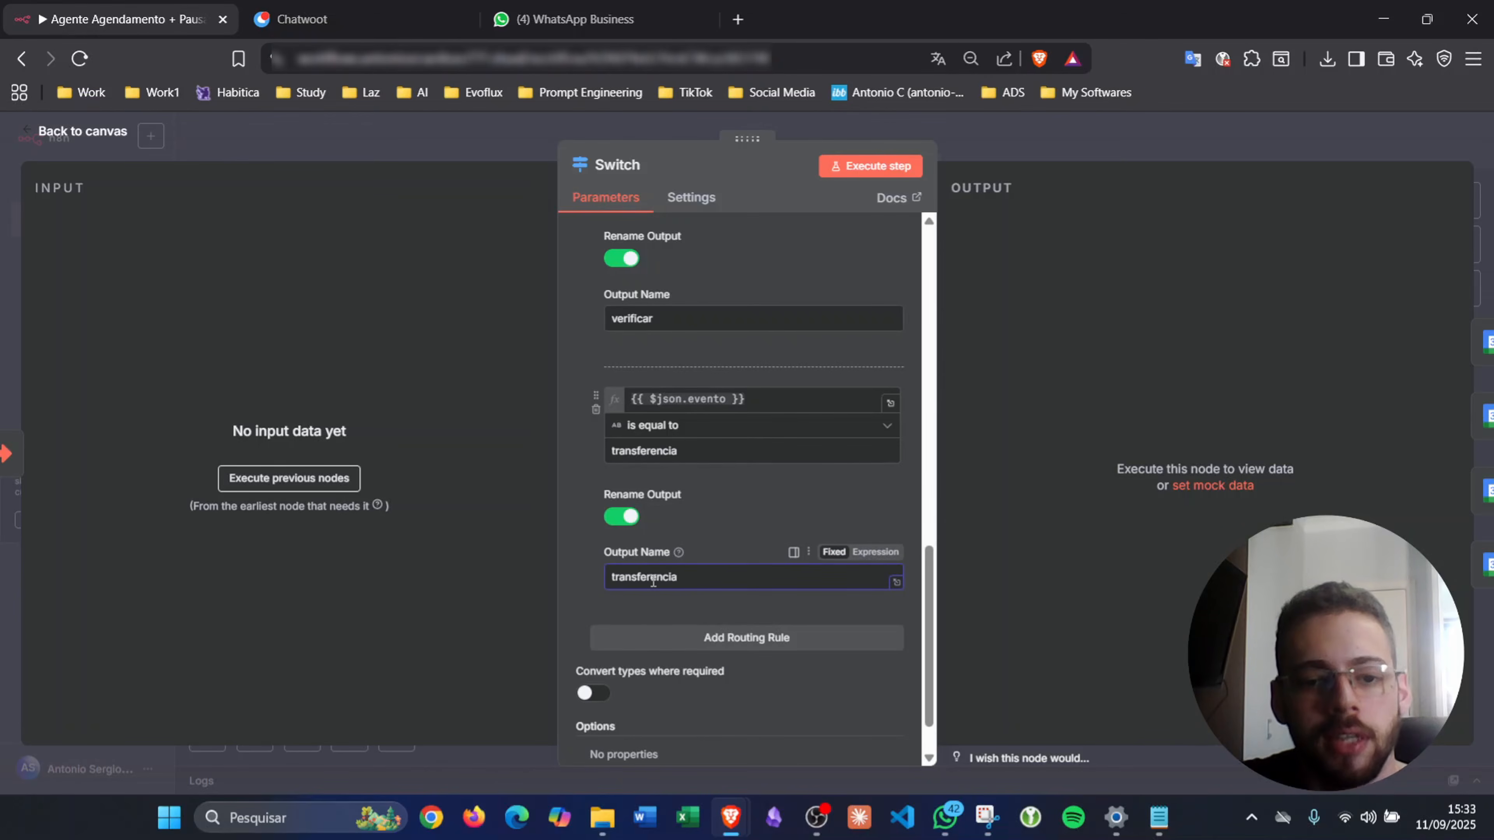
- Finish naming the new output transferenciaAtendente and go back to the canvas
{"action": "type", "text": "dente"}
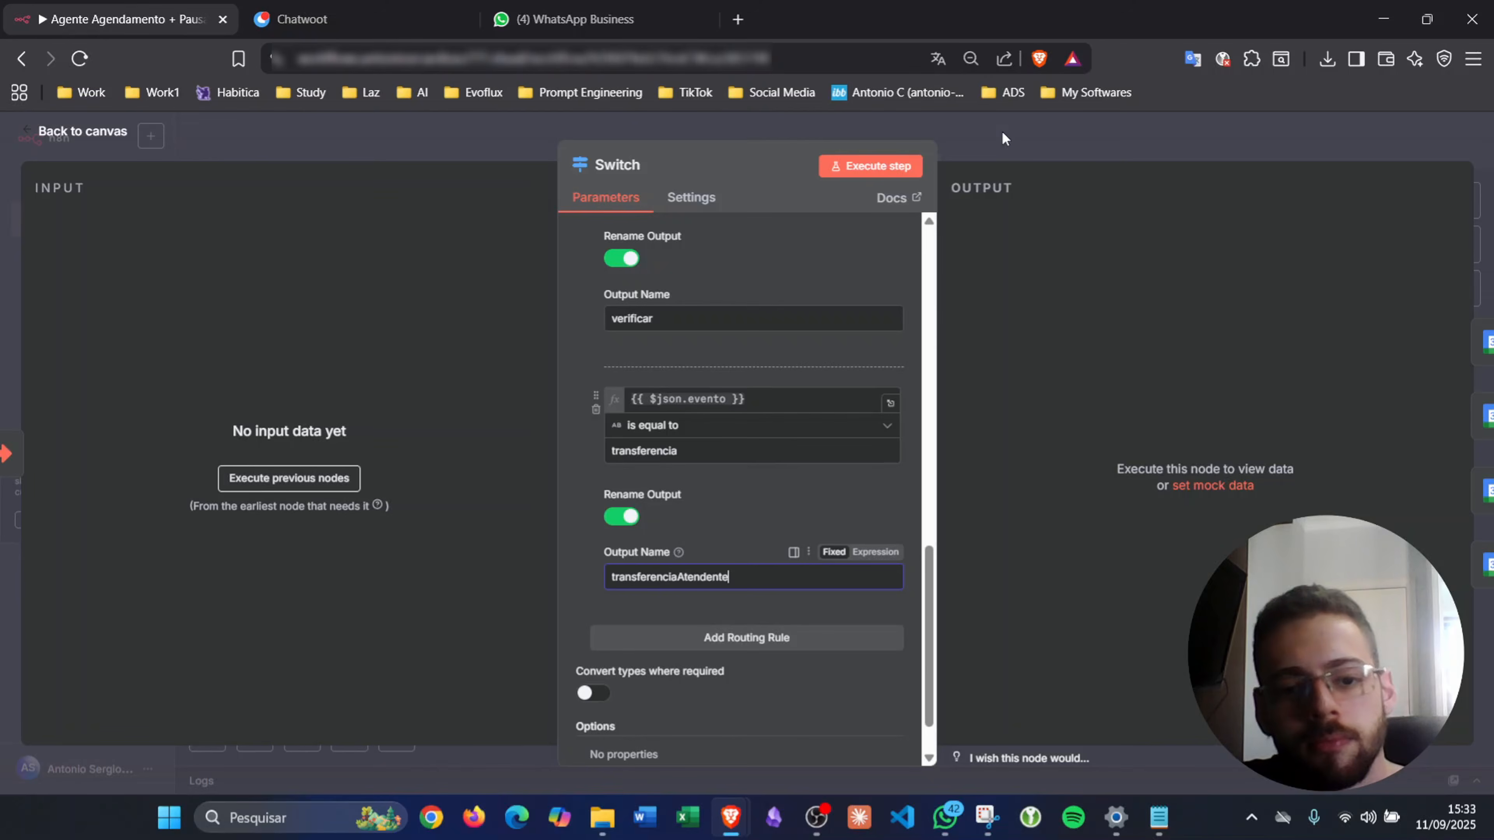
{"action": "left_click", "coordinate": [1013, 137]}
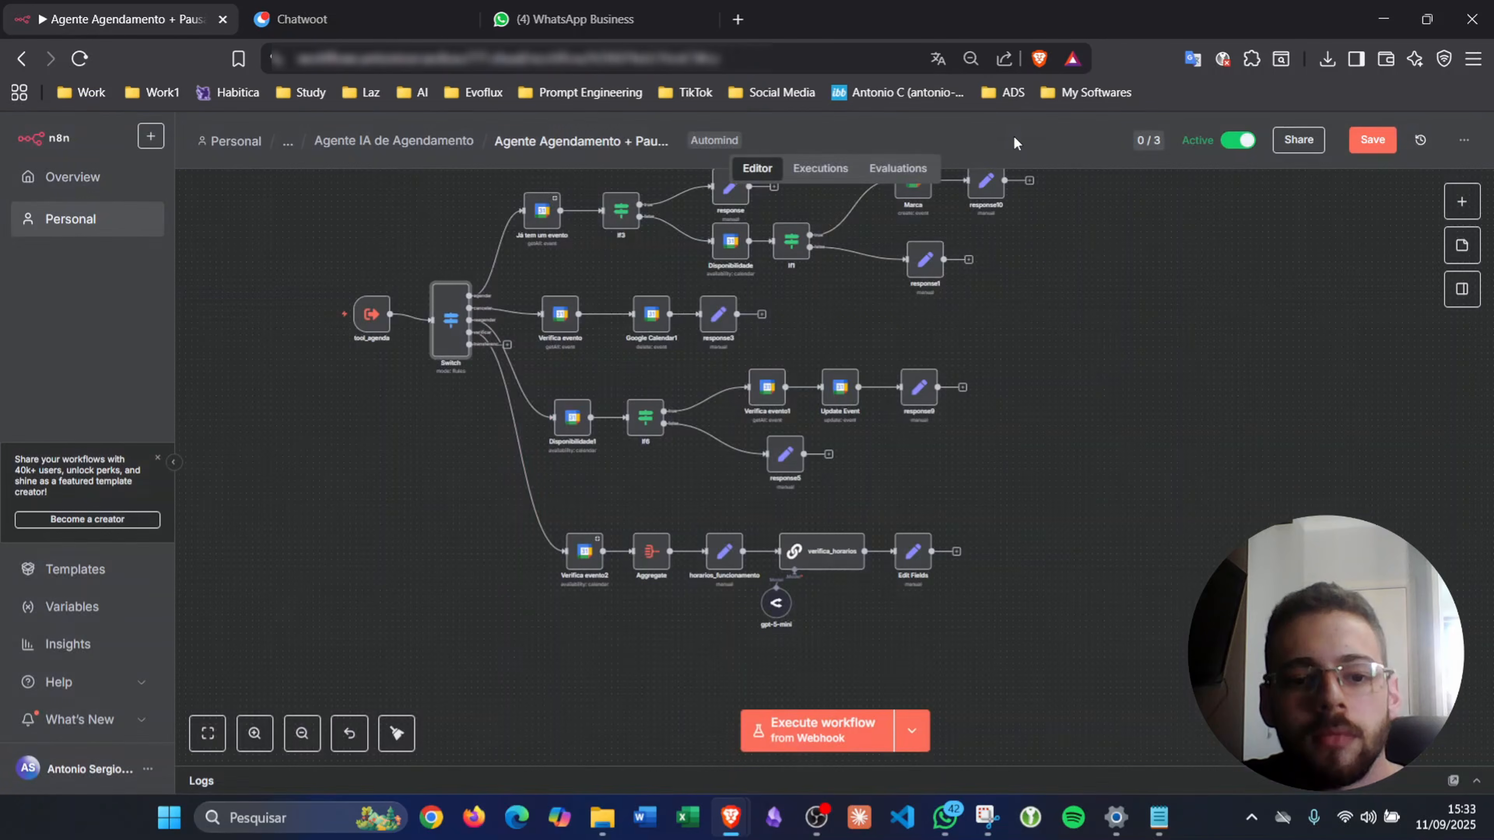
{"action": "scroll", "coordinate": [473, 352], "scroll_direction": "up", "scroll_amount": 5}
{"action": "scroll", "coordinate": [557, 333], "scroll_direction": "down", "scroll_amount": 3}
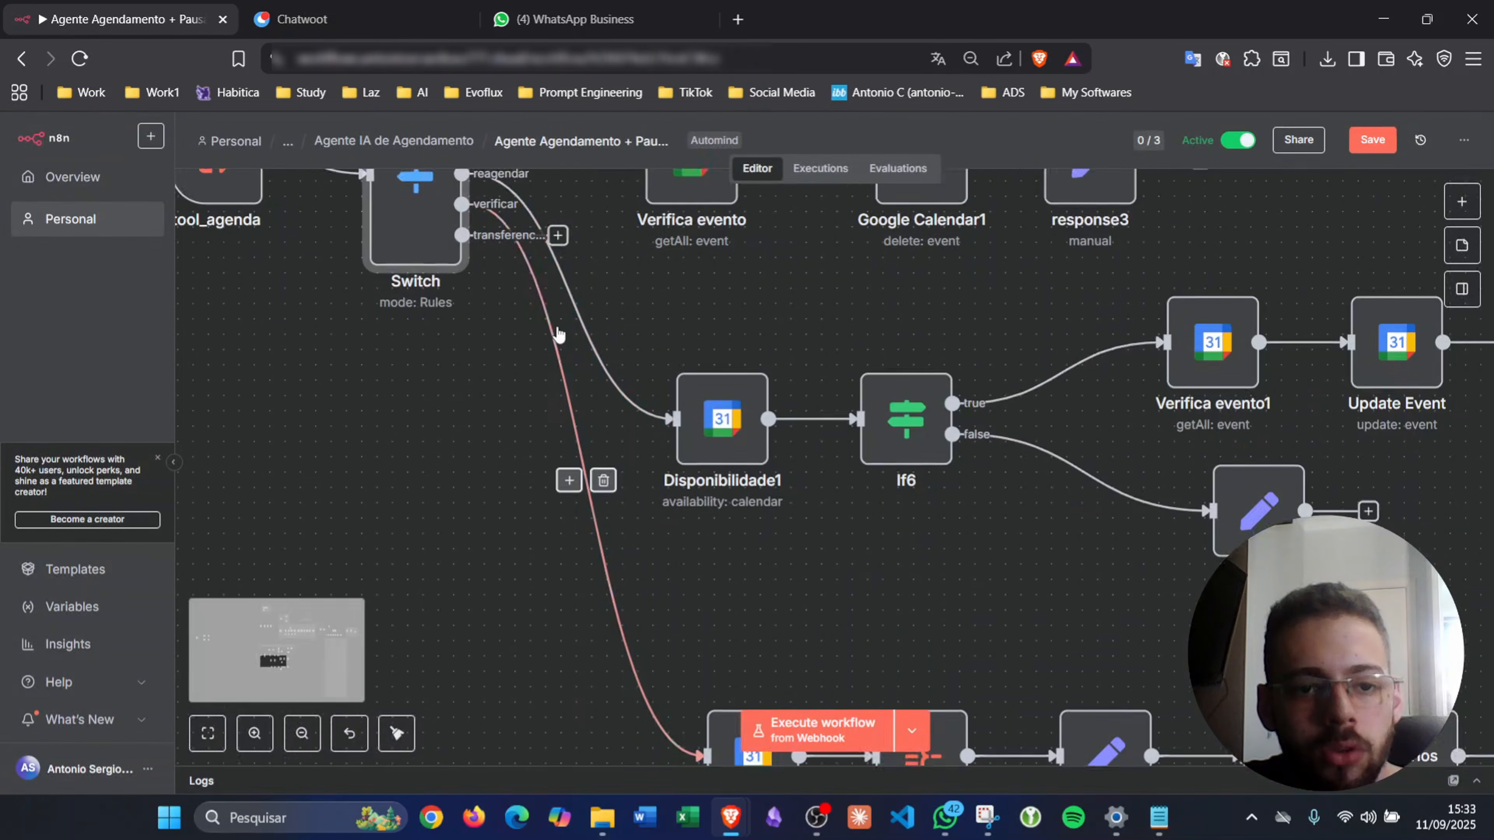
{"action": "scroll", "coordinate": [557, 334], "scroll_direction": "down", "scroll_amount": 5}
{"action": "scroll", "coordinate": [557, 330], "scroll_direction": "up", "scroll_amount": 1}
{"action": "scroll", "coordinate": [555, 281], "scroll_direction": "up", "scroll_amount": 3}
- Save the workflow and bring the Agente de Agendamento tools into view
{"action": "left_click", "coordinate": [1371, 141]}
{"action": "scroll", "coordinate": [1216, 334], "scroll_direction": "up", "scroll_amount": 1}
{"action": "scroll", "coordinate": [1217, 334], "scroll_direction": "up", "scroll_amount": 10}
{"action": "scroll", "coordinate": [1211, 333], "scroll_direction": "right", "scroll_amount": 8}
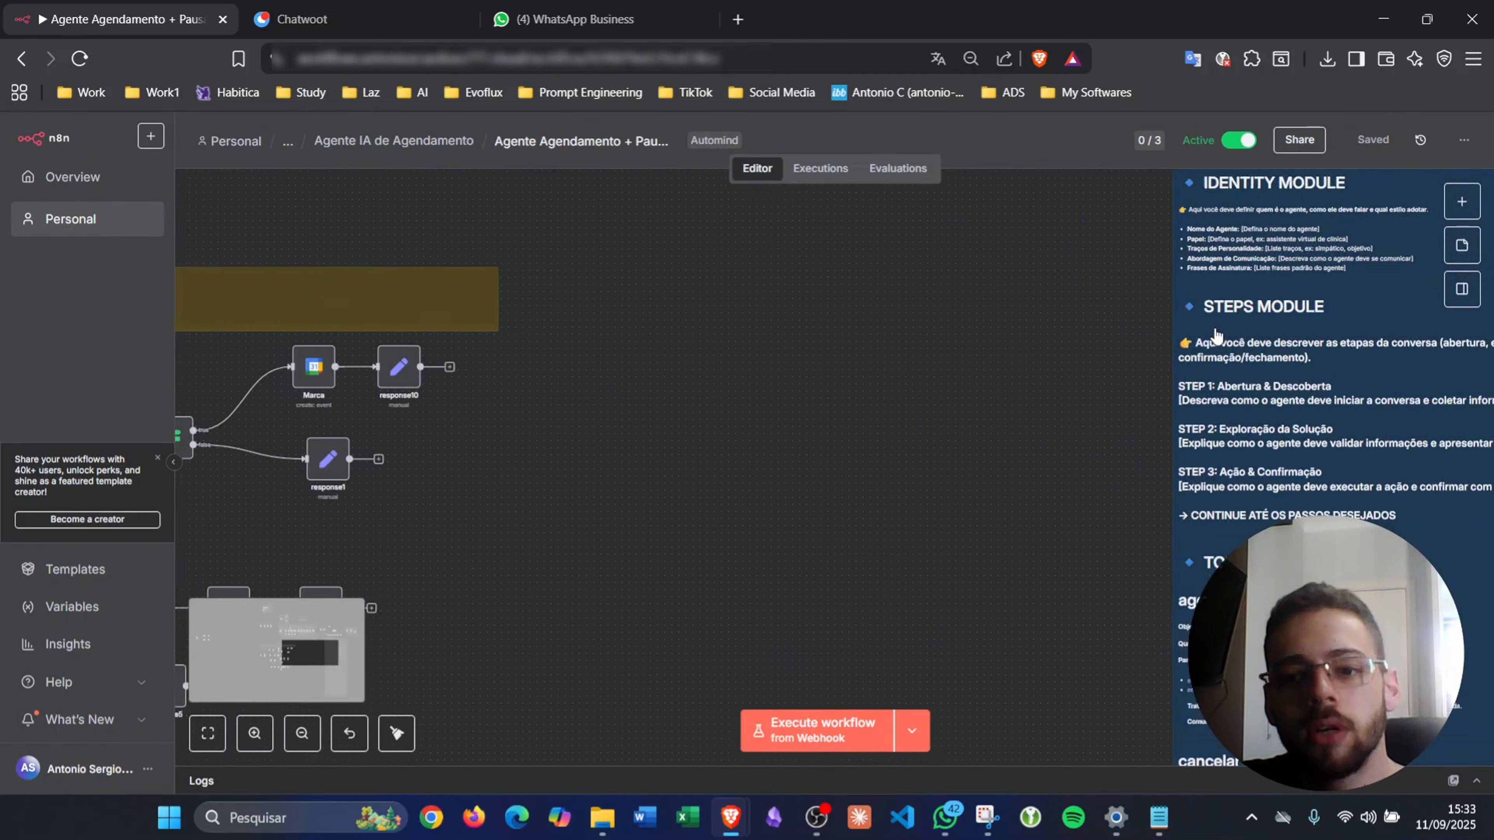
{"action": "scroll", "coordinate": [1209, 326], "scroll_direction": "right", "scroll_amount": 3}
{"action": "scroll", "coordinate": [1200, 365], "scroll_direction": "up", "scroll_amount": 3}
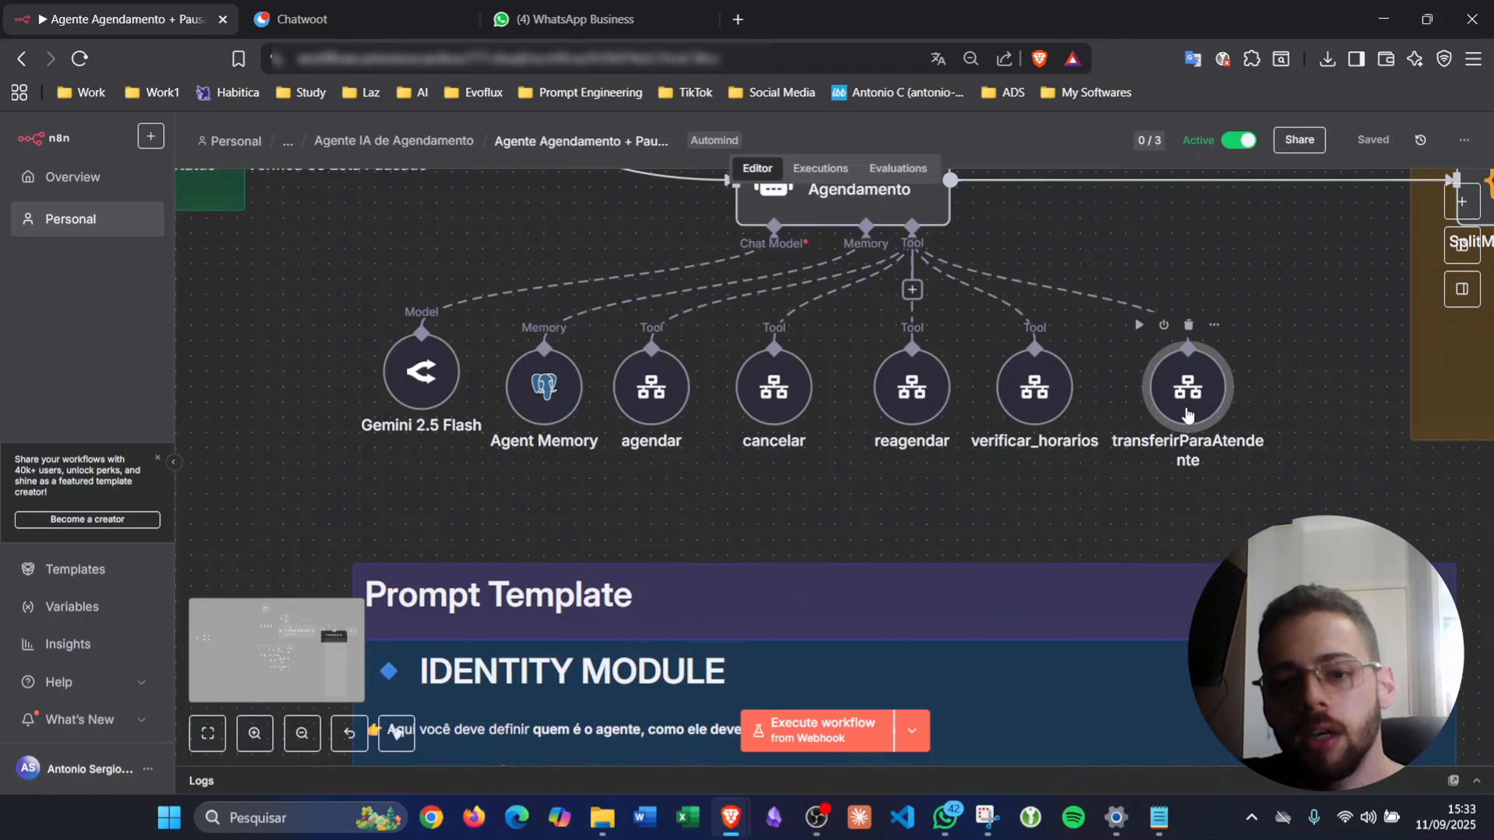
- Fill transferirParaAtendente's evento input with transferencia
{"action": "double_click", "coordinate": [1186, 407]}
{"action": "scroll", "coordinate": [721, 541], "scroll_direction": "down", "scroll_amount": 3}
{"action": "left_click", "coordinate": [689, 511]}
{"action": "type", "text": "transf"}
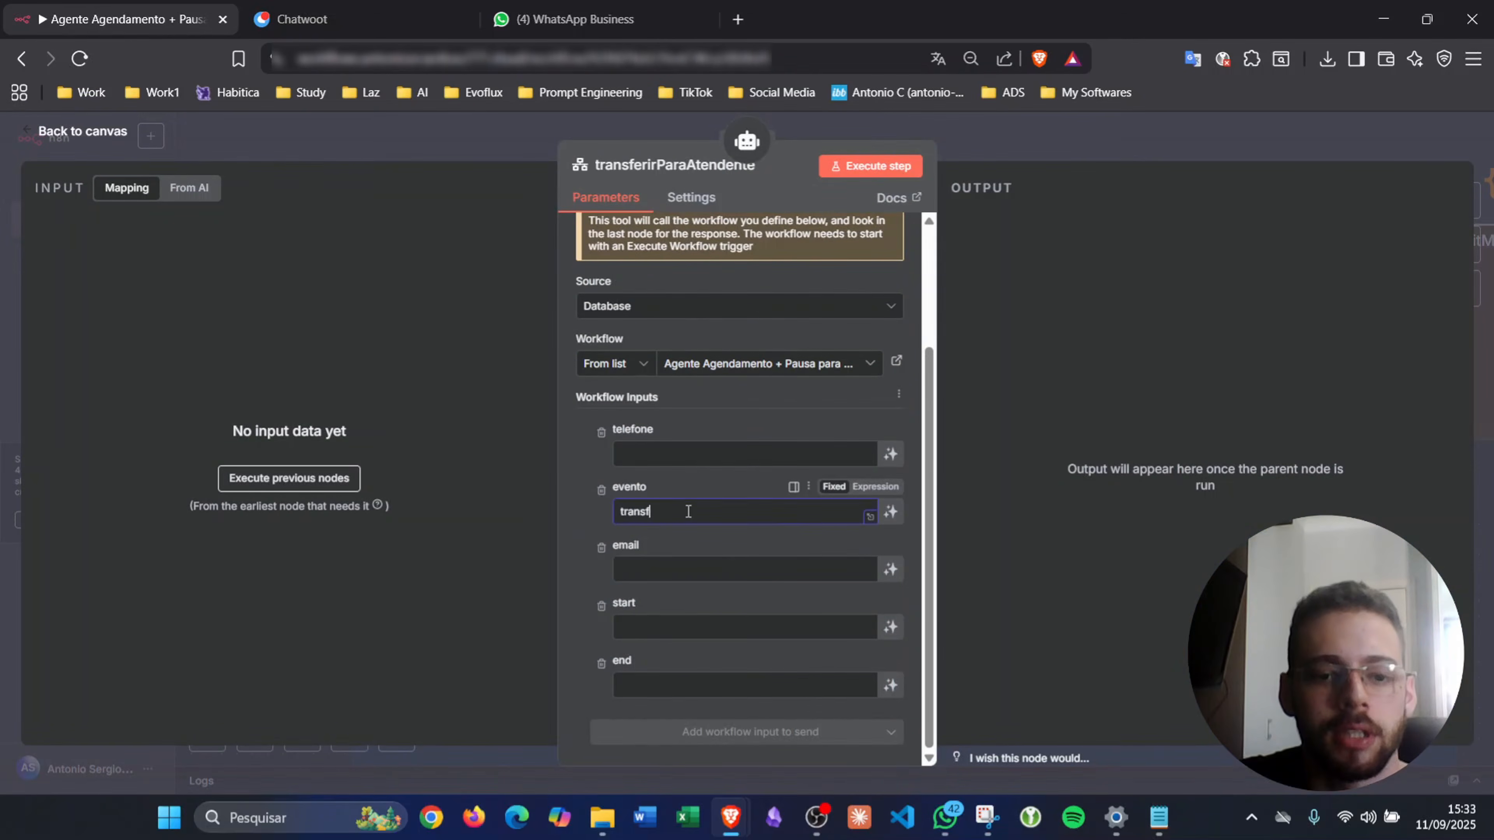
{"action": "type", "text": "erencia"}
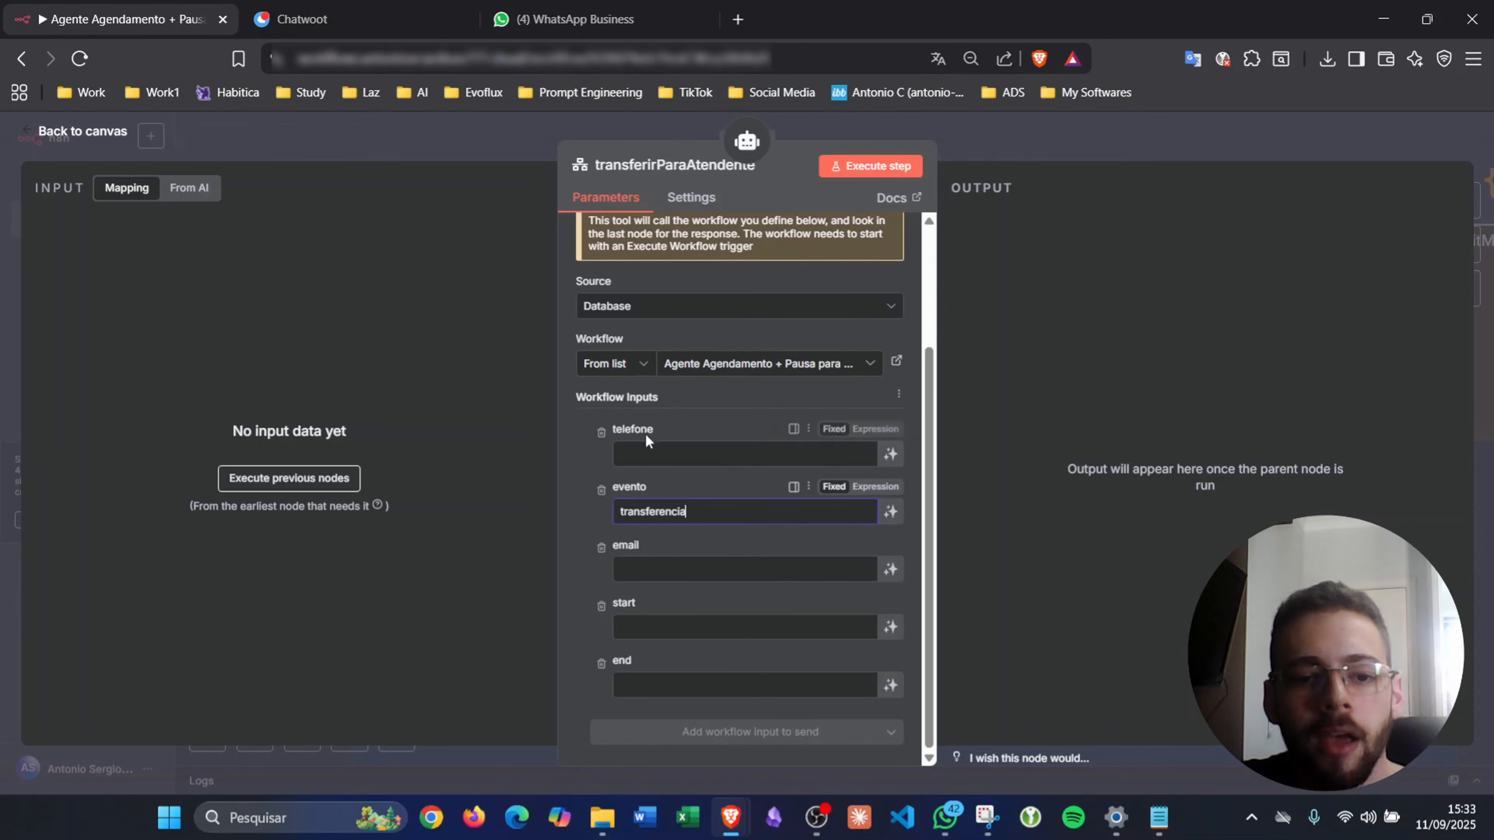
{"action": "left_click", "coordinate": [1027, 144]}
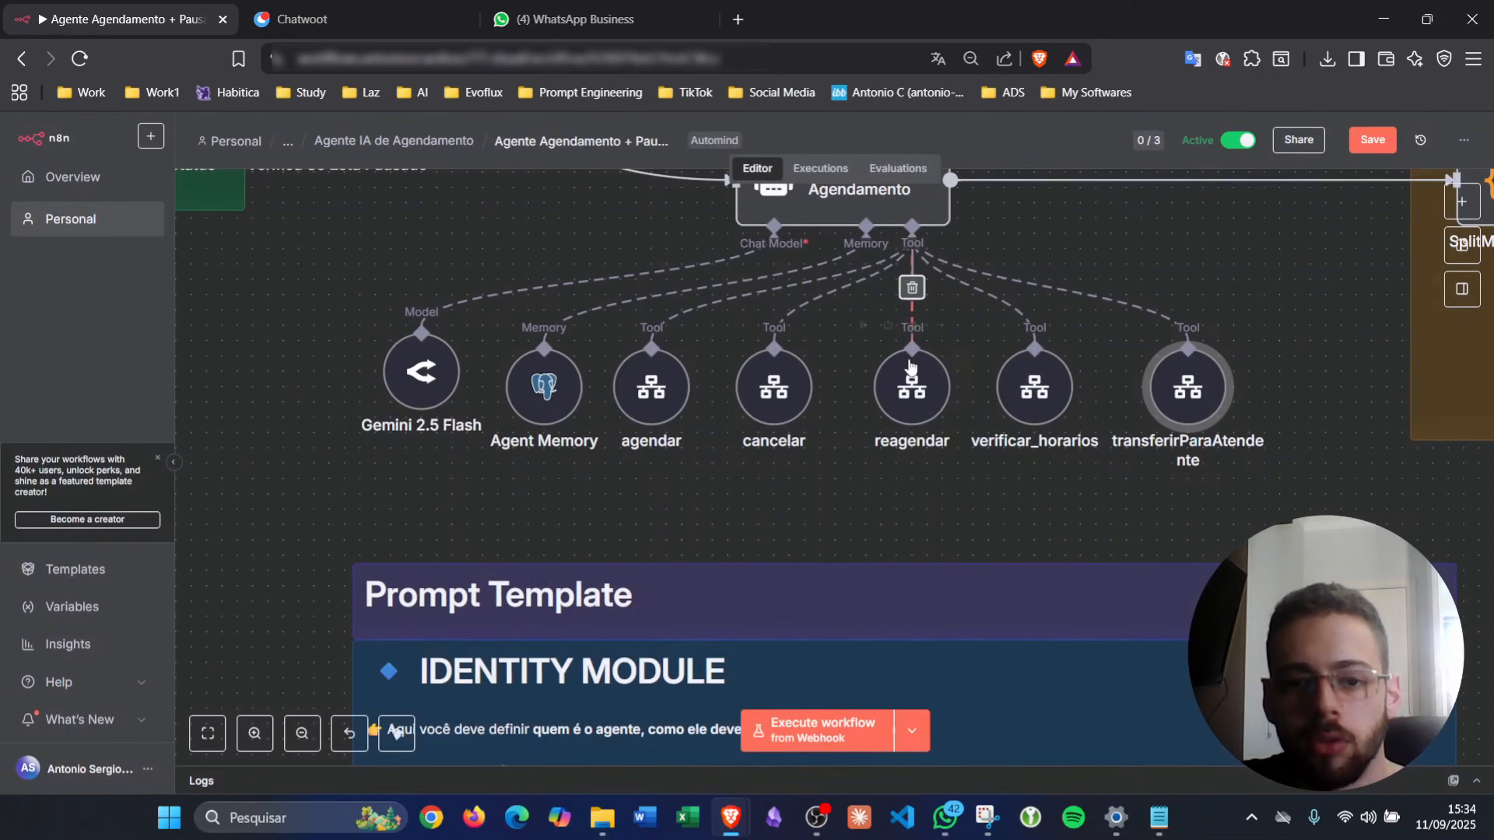
- Copy the telefone expression from the verificar_horarios tool's settings
{"action": "double_click", "coordinate": [1034, 384]}
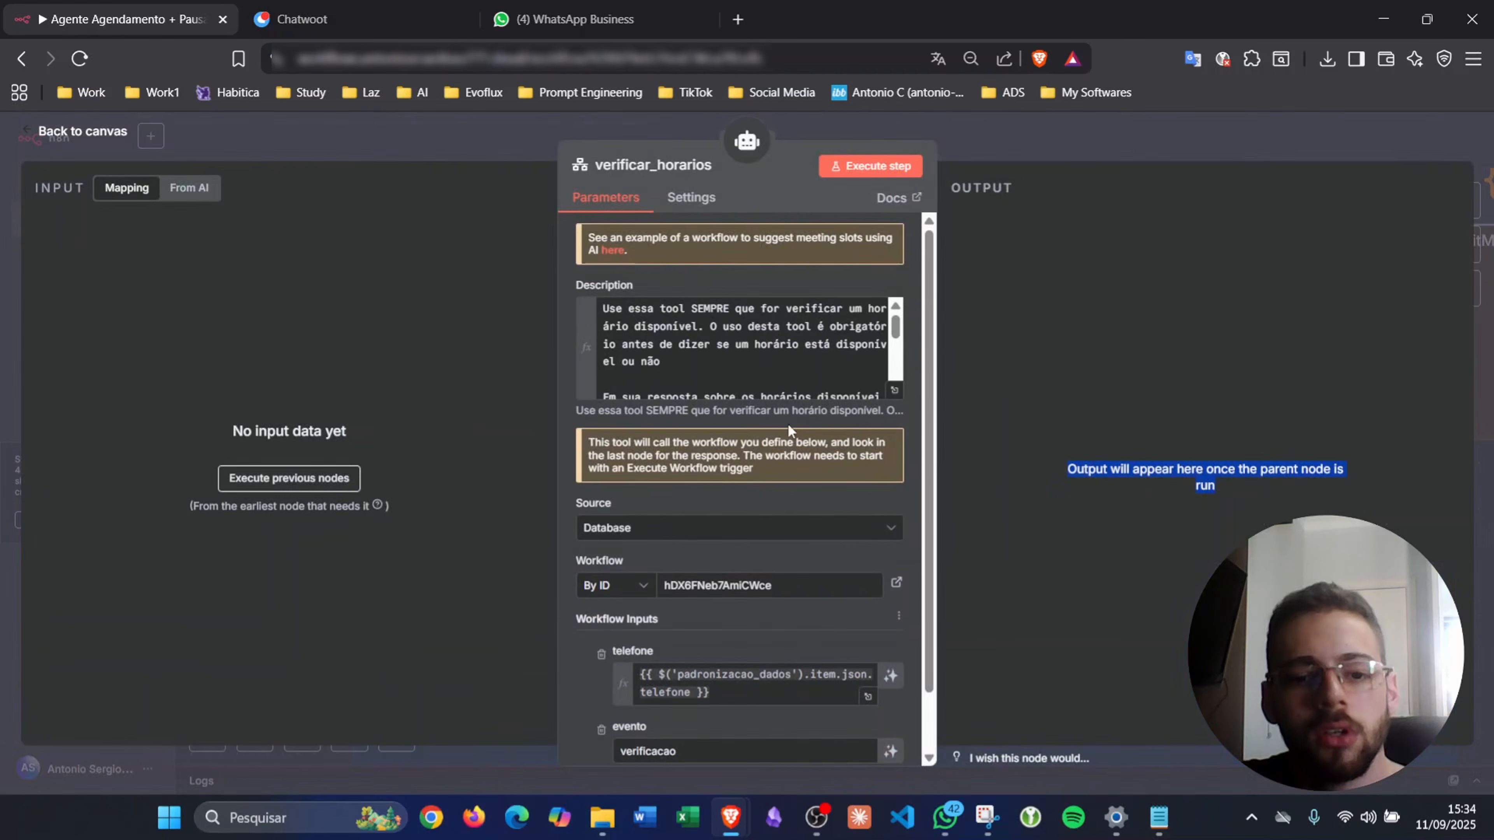
{"action": "scroll", "coordinate": [790, 432], "scroll_direction": "down", "scroll_amount": 1}
{"action": "triple_click", "coordinate": [712, 617]}
{"action": "key", "text": "ctrl+c"}
{"action": "left_click", "coordinate": [965, 124]}
{"action": "scroll", "coordinate": [455, 369], "scroll_direction": "down", "scroll_amount": 5}
{"action": "scroll", "coordinate": [471, 376], "scroll_direction": "left", "scroll_amount": 7}
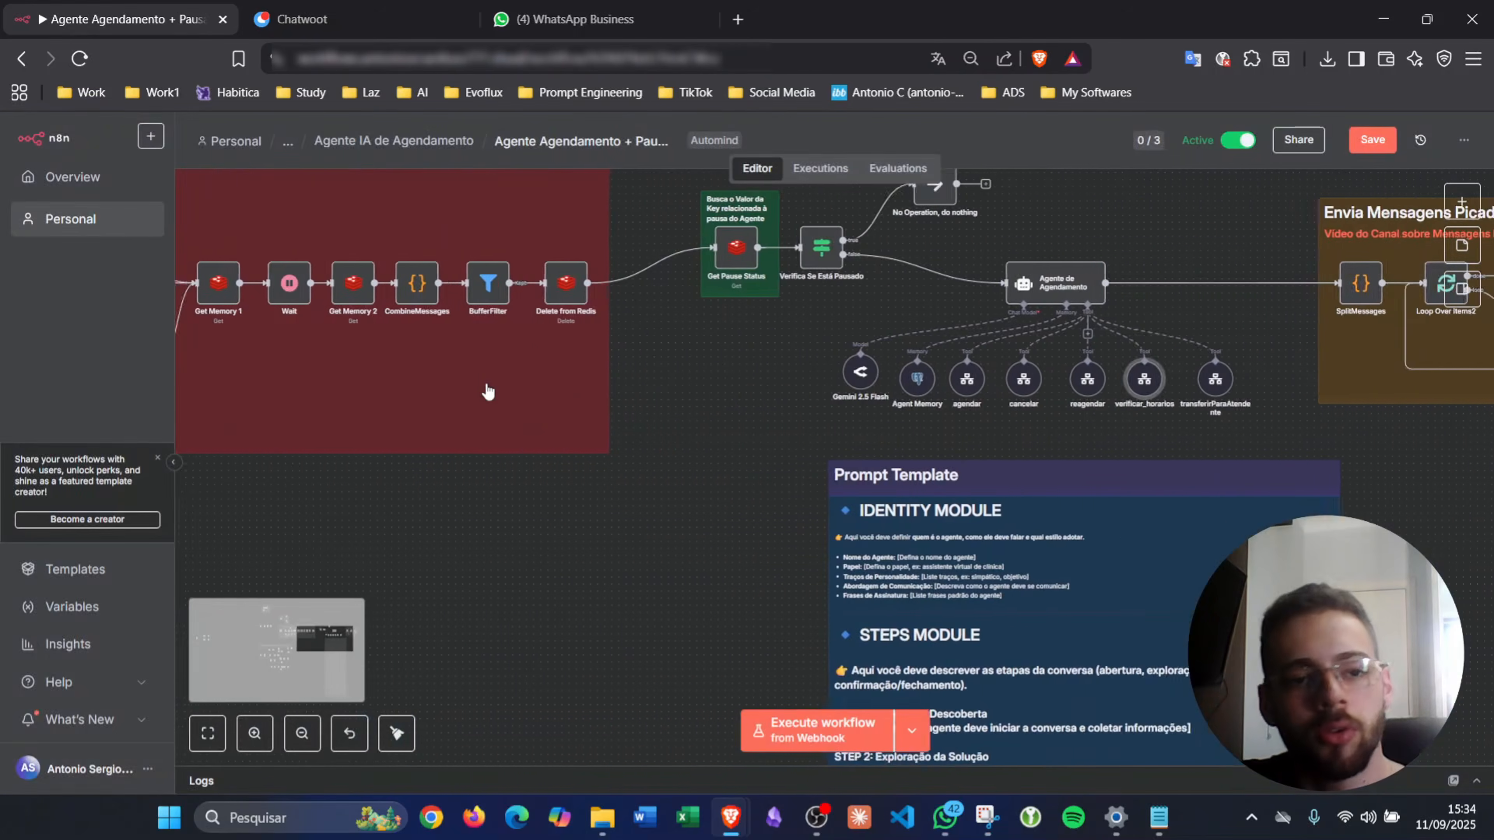
{"action": "scroll", "coordinate": [487, 385], "scroll_direction": "up", "scroll_amount": 5}
{"action": "scroll", "coordinate": [487, 386], "scroll_direction": "left", "scroll_amount": 15}
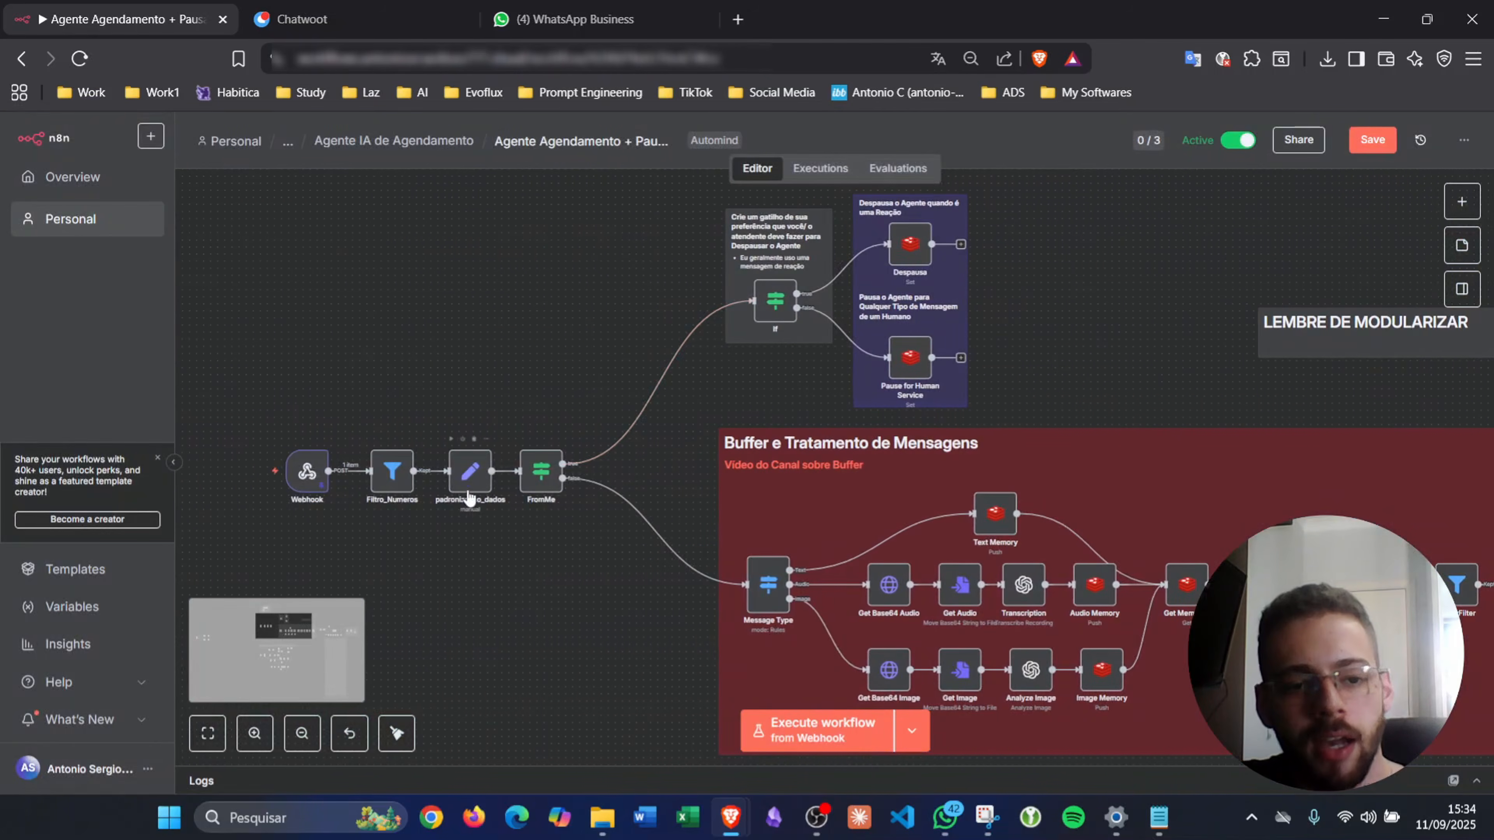
{"action": "scroll", "coordinate": [554, 517], "scroll_direction": "right", "scroll_amount": 8}
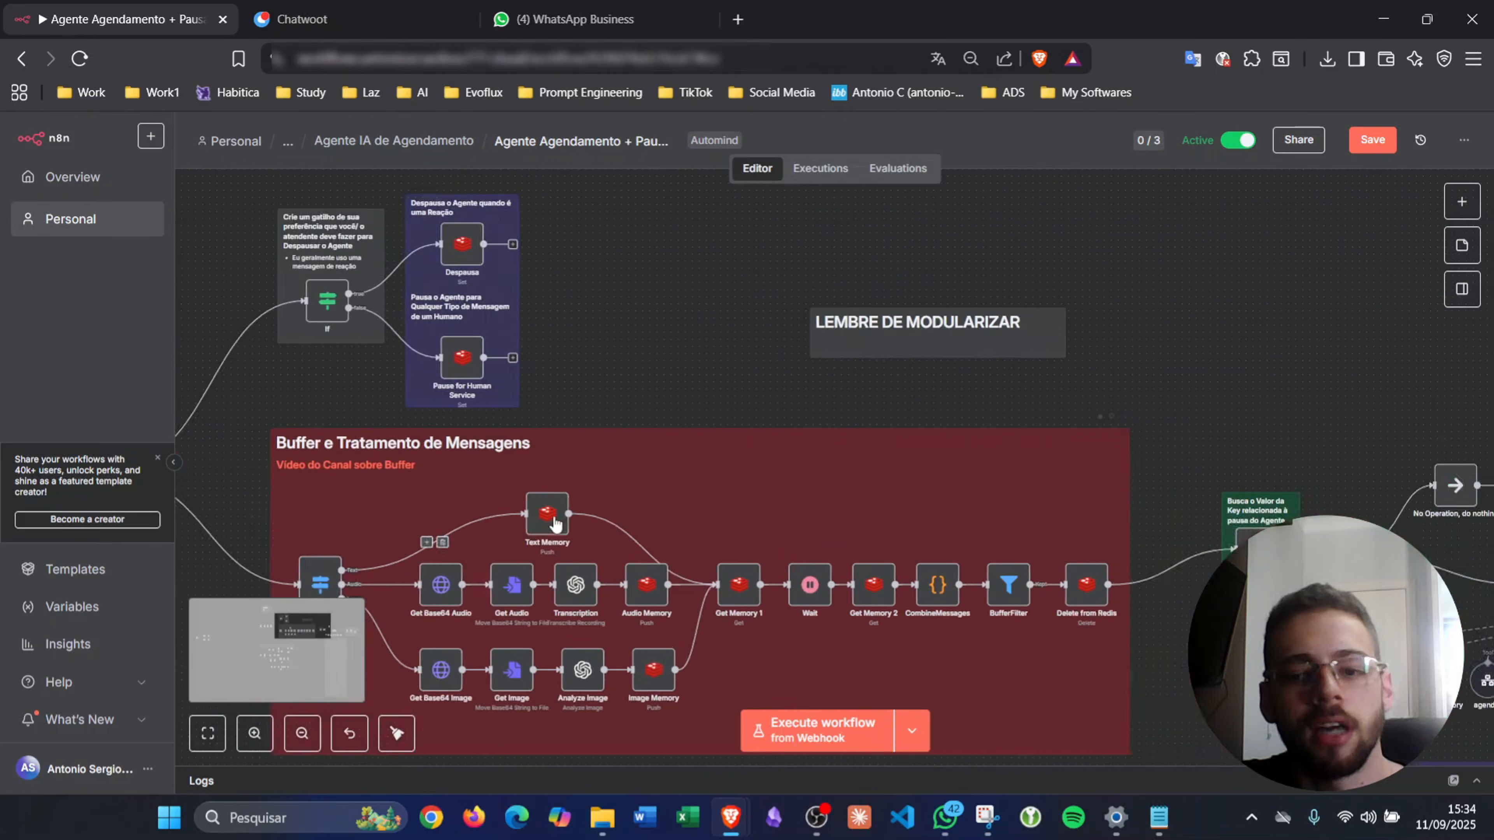
{"action": "scroll", "coordinate": [555, 522], "scroll_direction": "right", "scroll_amount": 10}
{"action": "scroll", "coordinate": [636, 503], "scroll_direction": "down", "scroll_amount": 2}
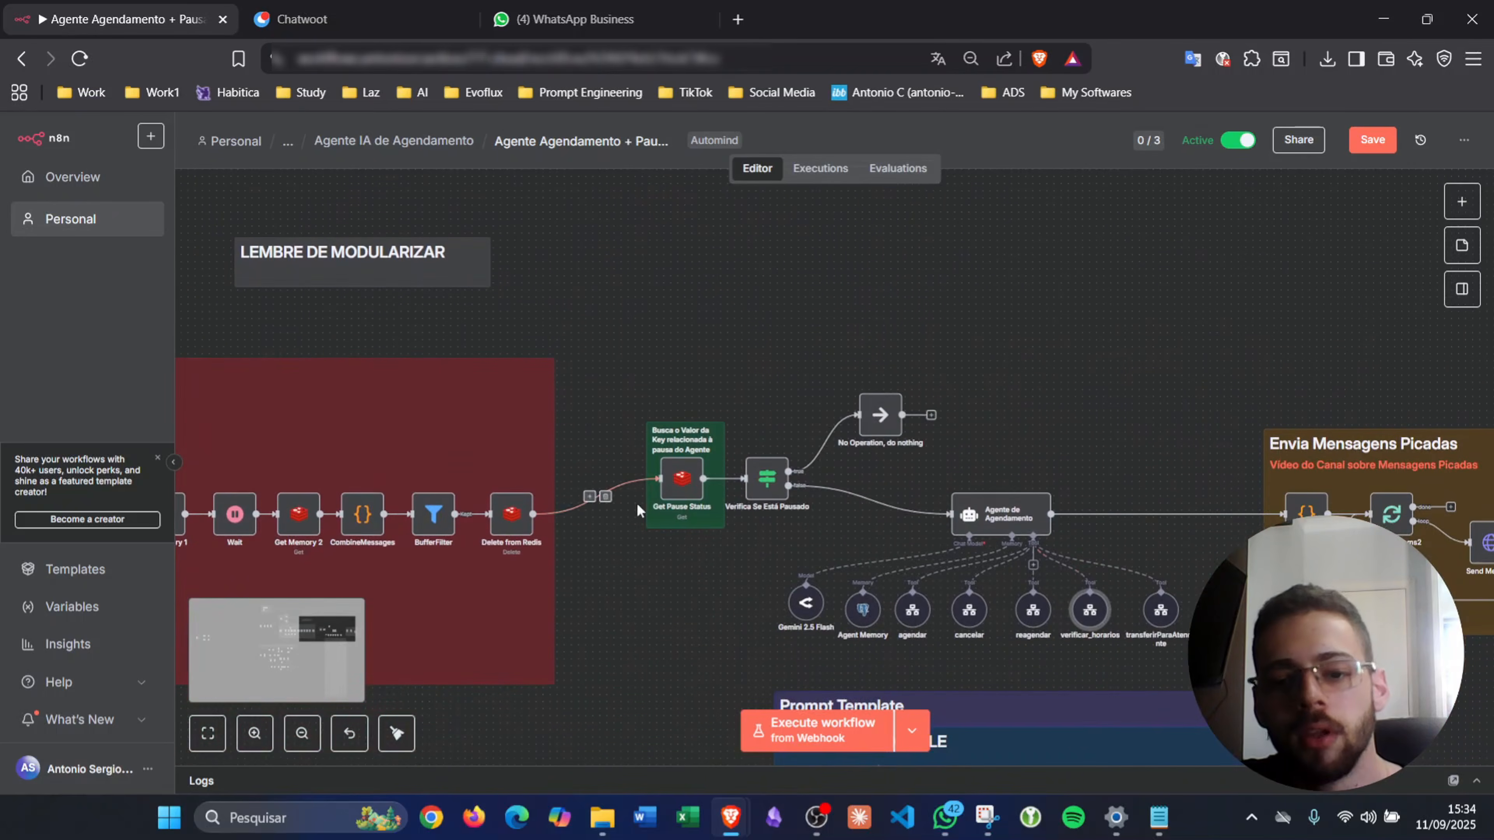
- Set transferirParaAtendente's telefone to the {{ $('padronizacao_dados').item.json.telefone }} expression
{"action": "double_click", "coordinate": [1169, 633]}
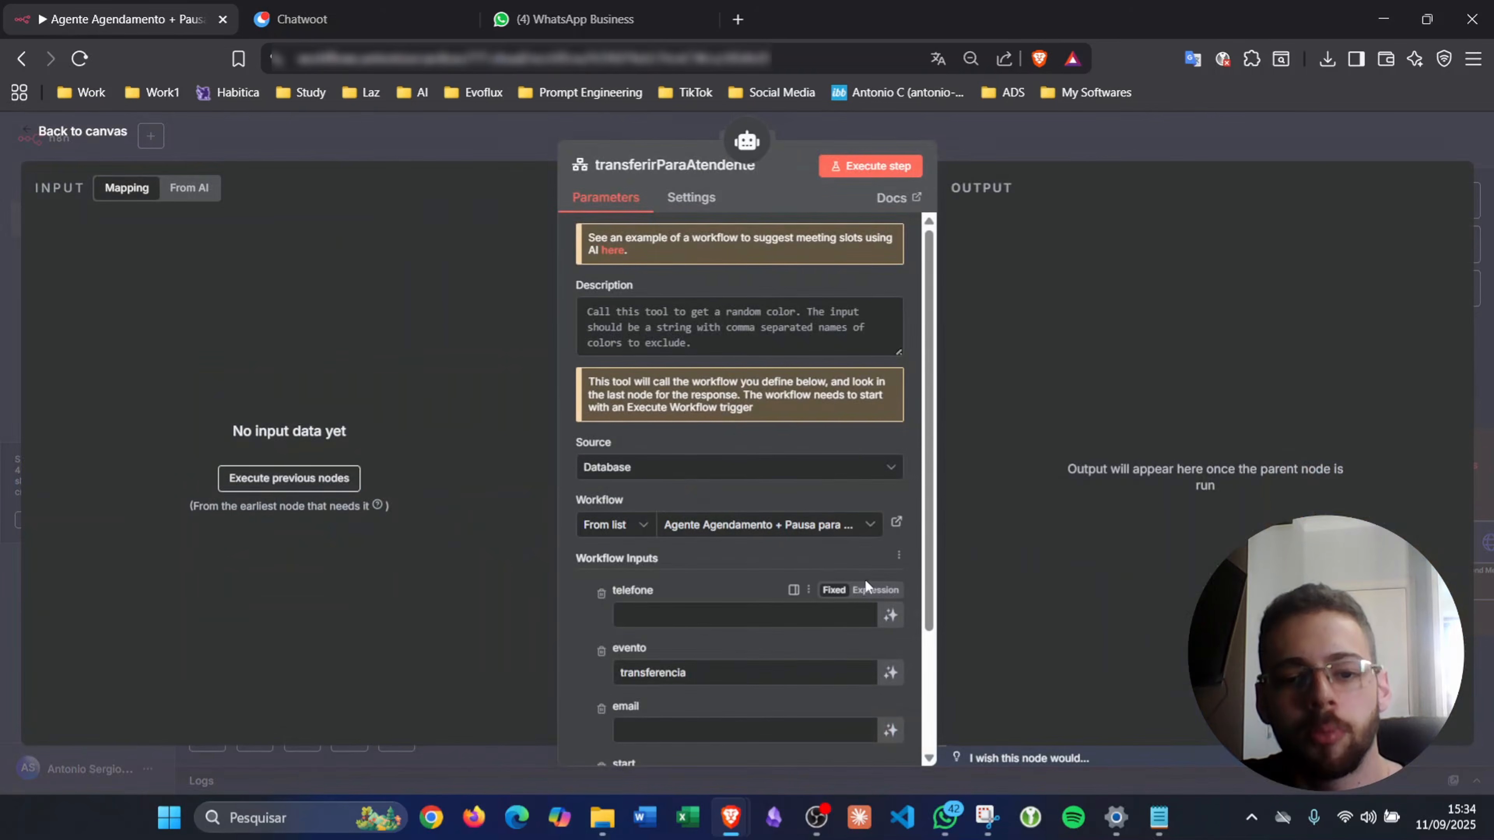
{"action": "left_click", "coordinate": [864, 589]}
{"action": "key", "text": "ctrl+v"}
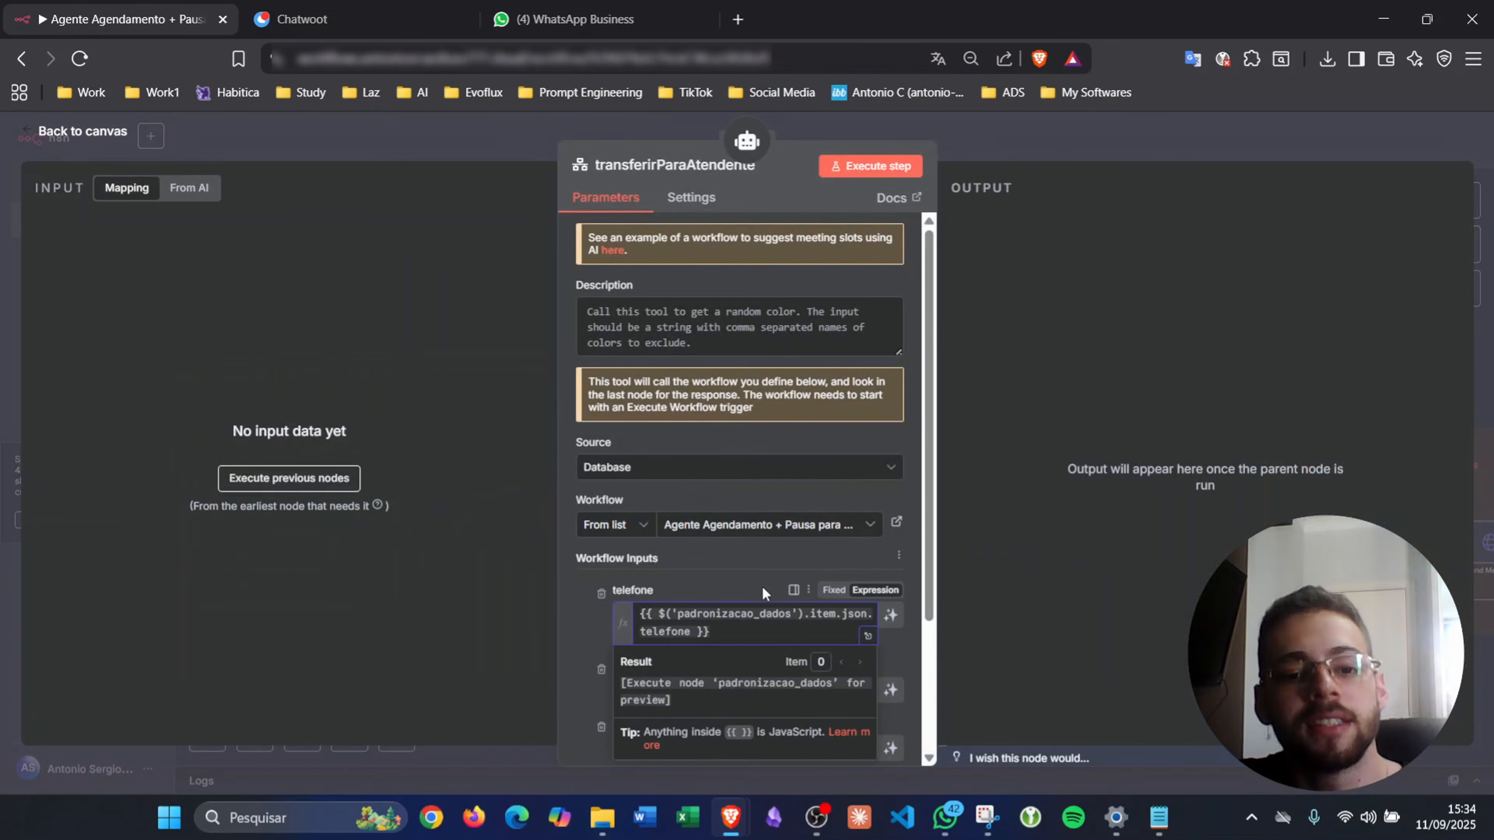
{"action": "left_click", "coordinate": [740, 577]}
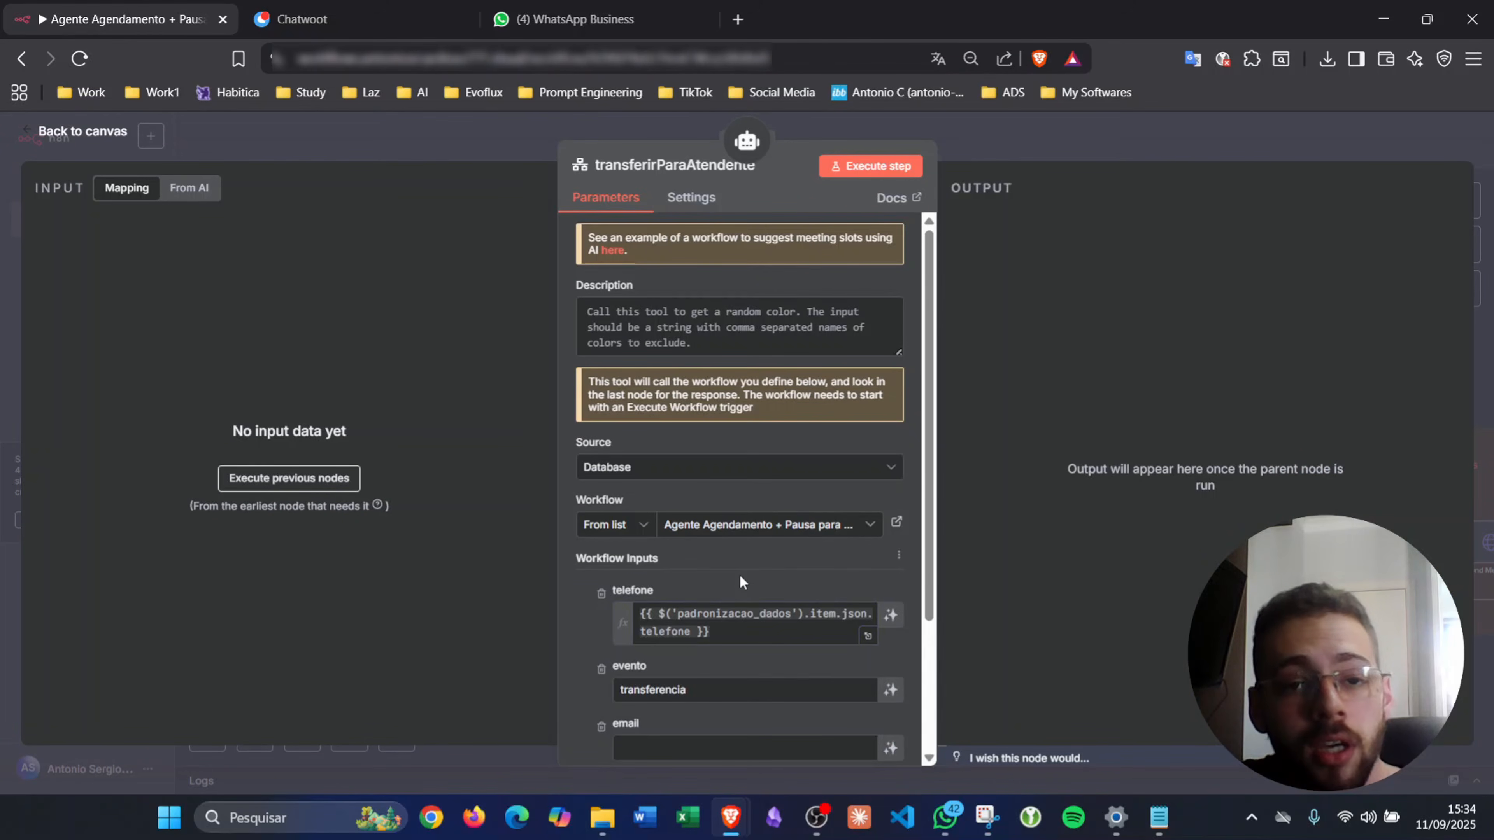
- Remove the email, start and end inputs from transferirParaAtendente
{"action": "scroll", "coordinate": [754, 545], "scroll_direction": "down", "scroll_amount": 3}
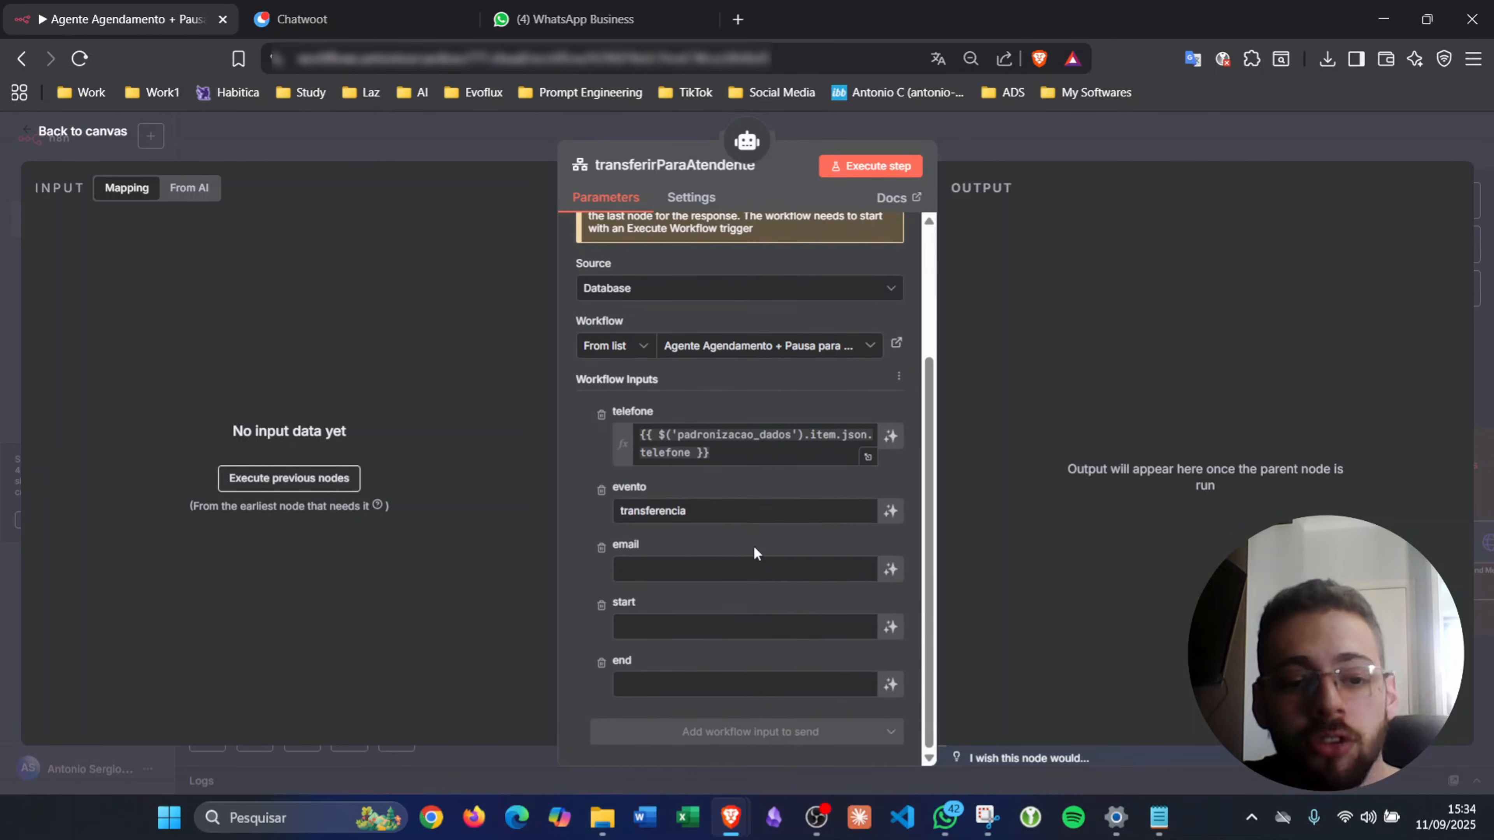
{"action": "left_click", "coordinate": [601, 549]}
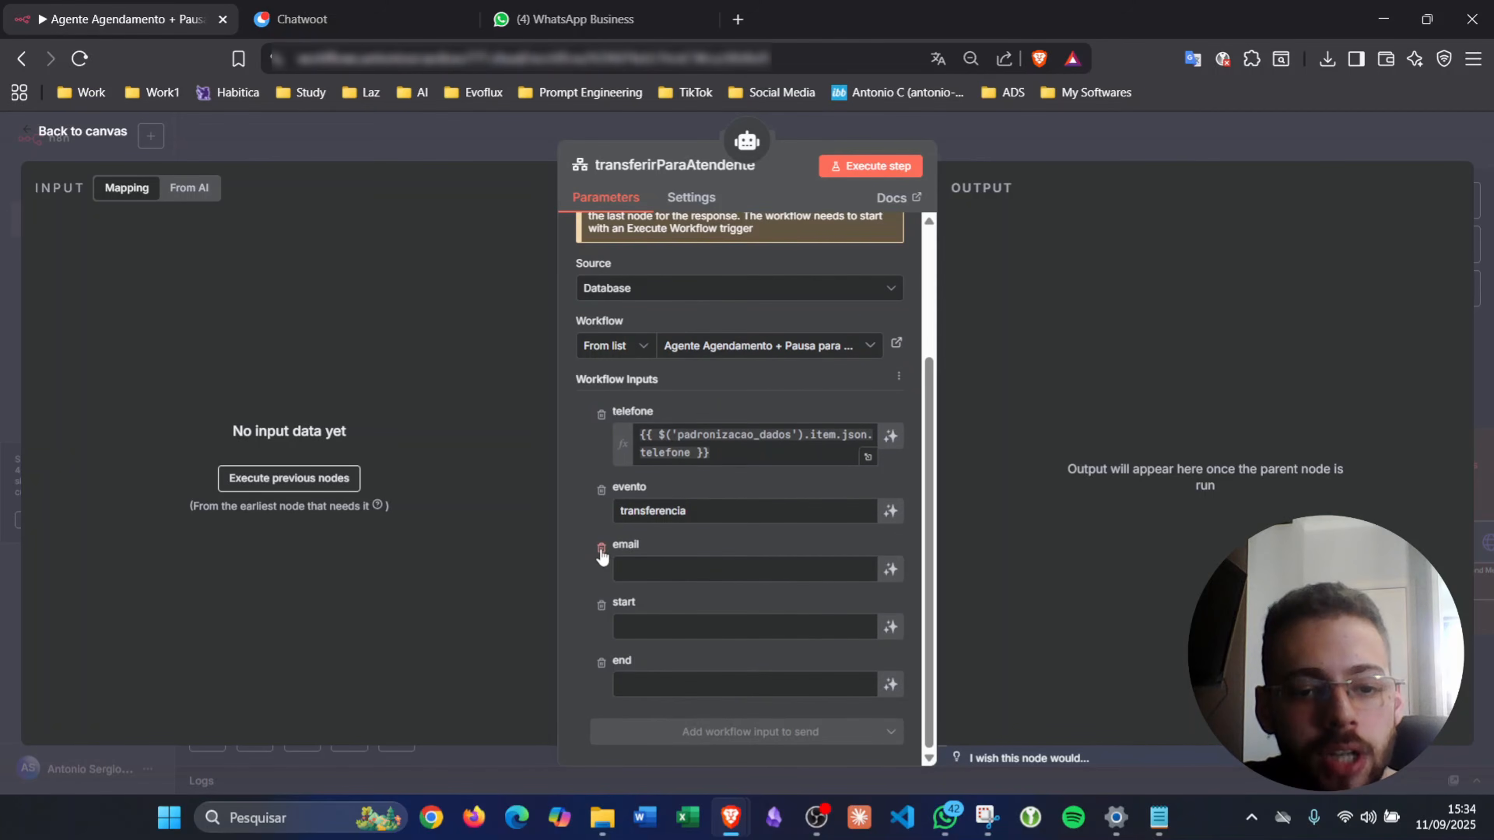
{"action": "left_click", "coordinate": [601, 606]}
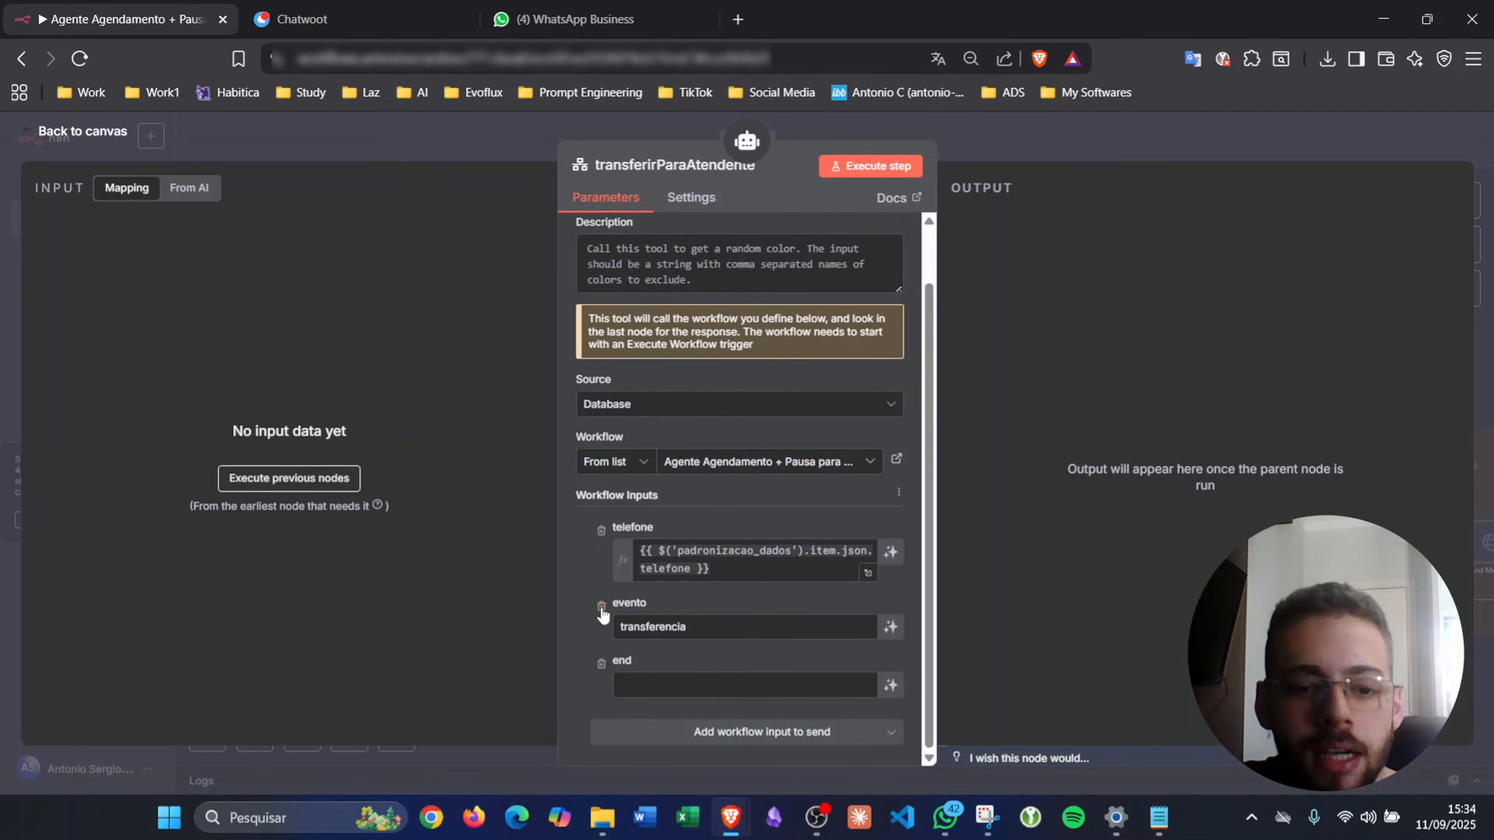
{"action": "left_click", "coordinate": [601, 663]}
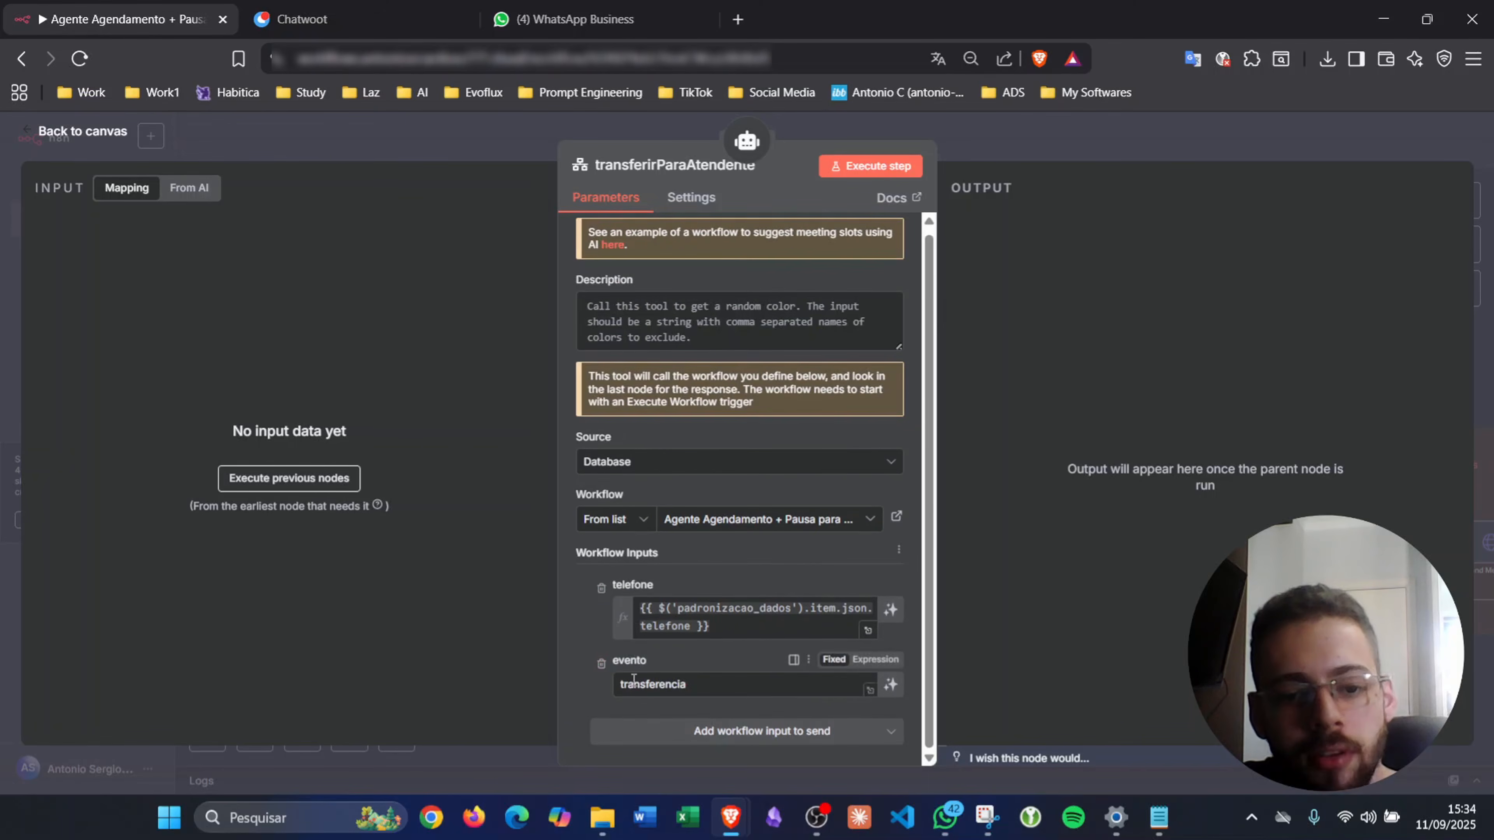
{"action": "left_click", "coordinate": [1000, 146]}
{"action": "scroll", "coordinate": [850, 595], "scroll_direction": "down", "scroll_amount": 10}
{"action": "scroll", "coordinate": [850, 595], "scroll_direction": "left", "scroll_amount": 16}
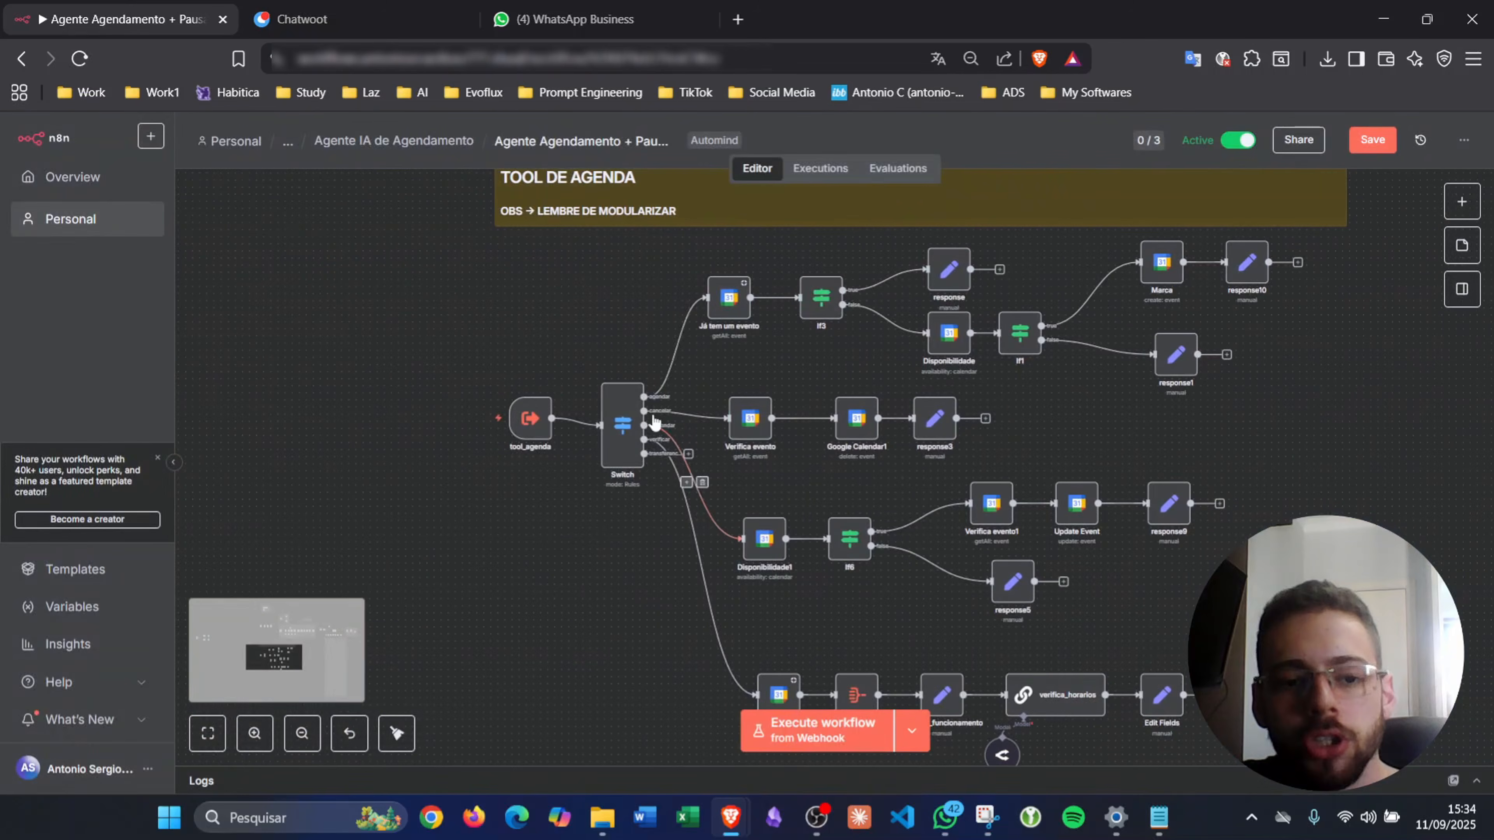
- Add a new tool_agenda input field named motivo_transferencia
{"action": "double_click", "coordinate": [532, 422]}
{"action": "scroll", "coordinate": [190, 481], "scroll_direction": "down", "scroll_amount": 5}
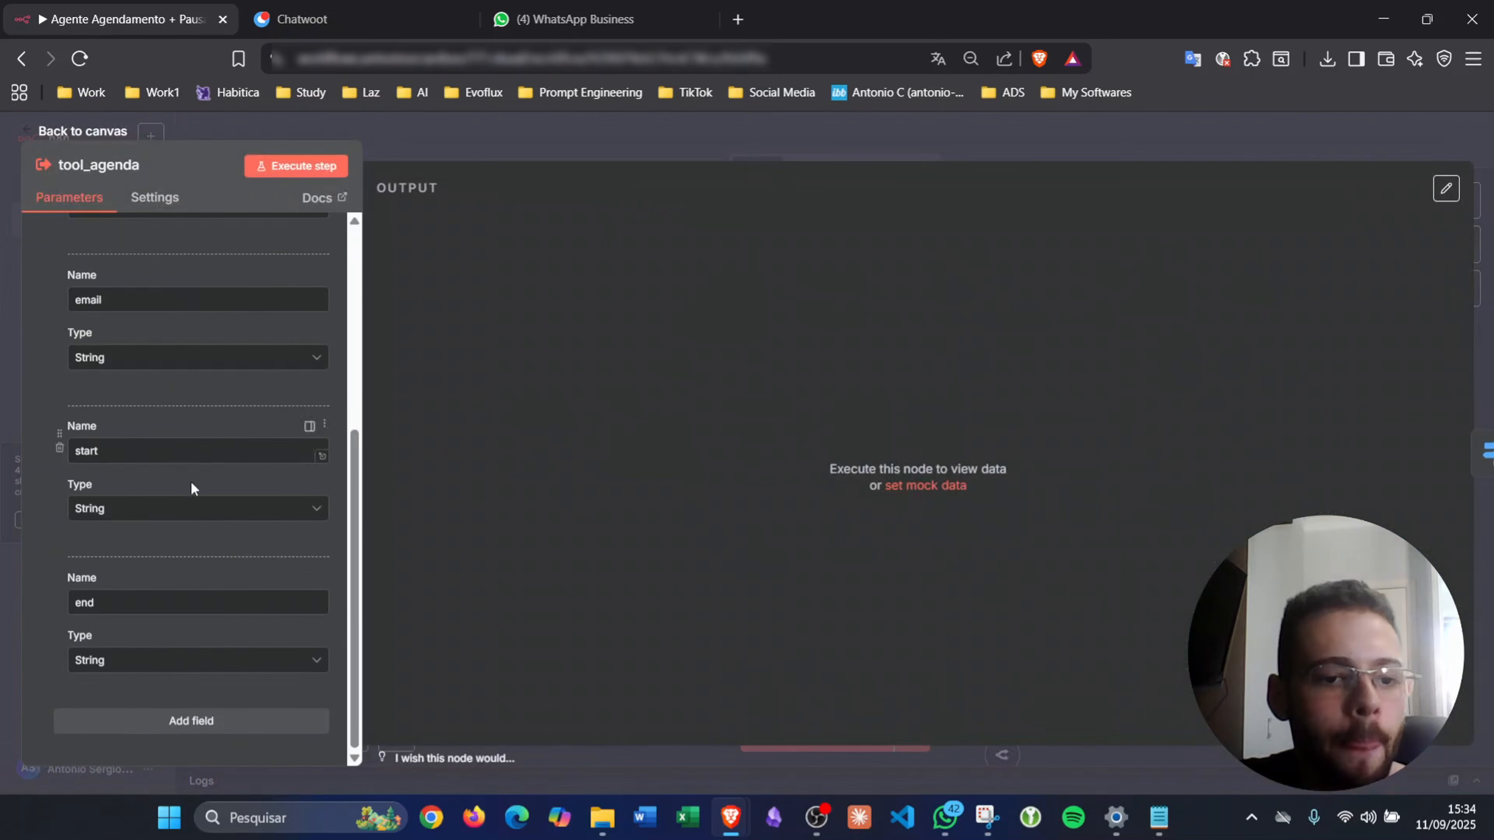
{"action": "left_click", "coordinate": [142, 710]}
{"action": "scroll", "coordinate": [136, 677], "scroll_direction": "down", "scroll_amount": 2}
{"action": "left_click", "coordinate": [134, 603]}
{"action": "type", "text": "motivo"}
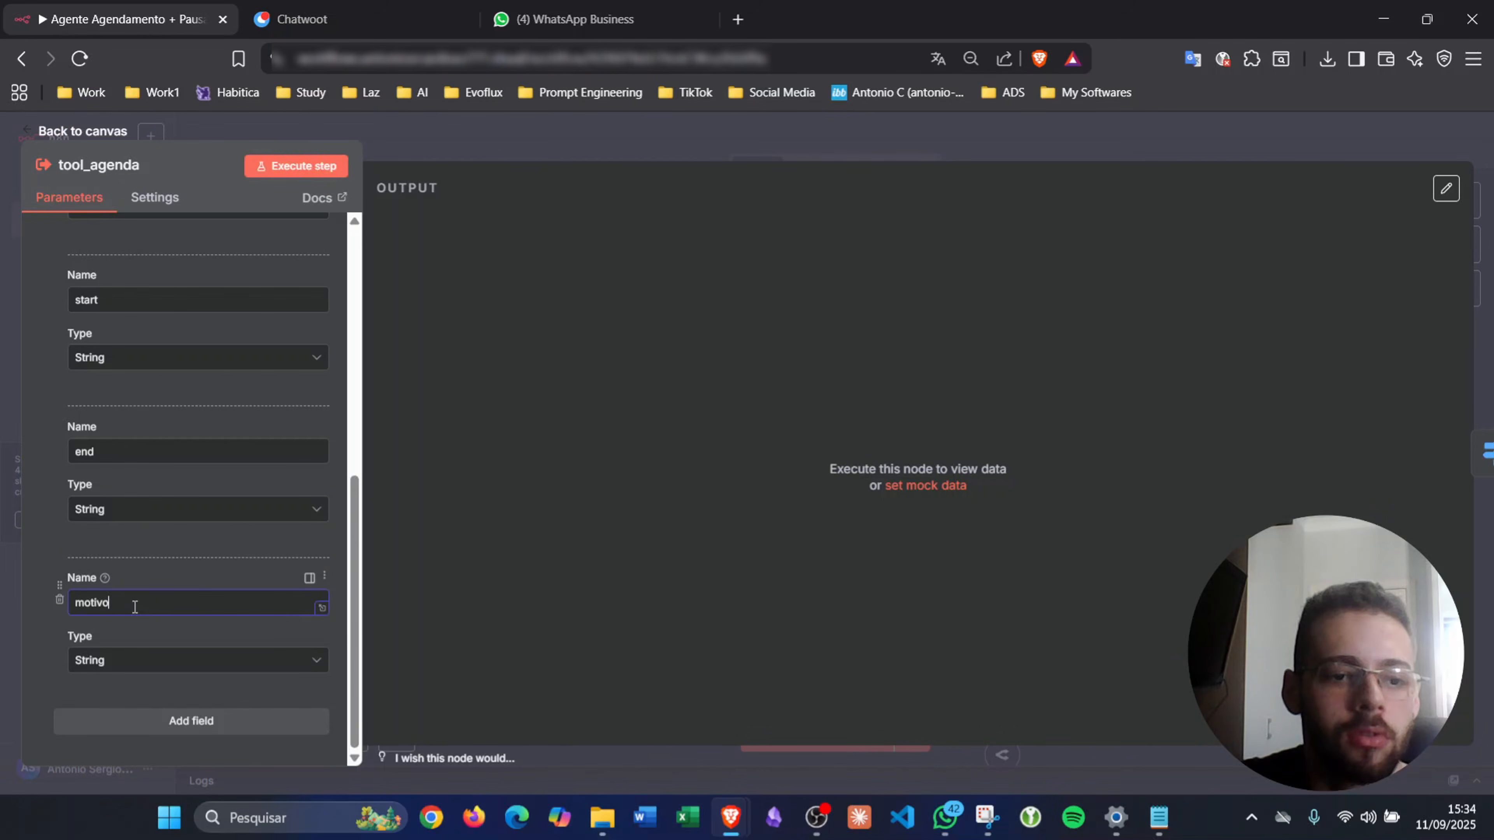
{"action": "type", "text": "_trans"}
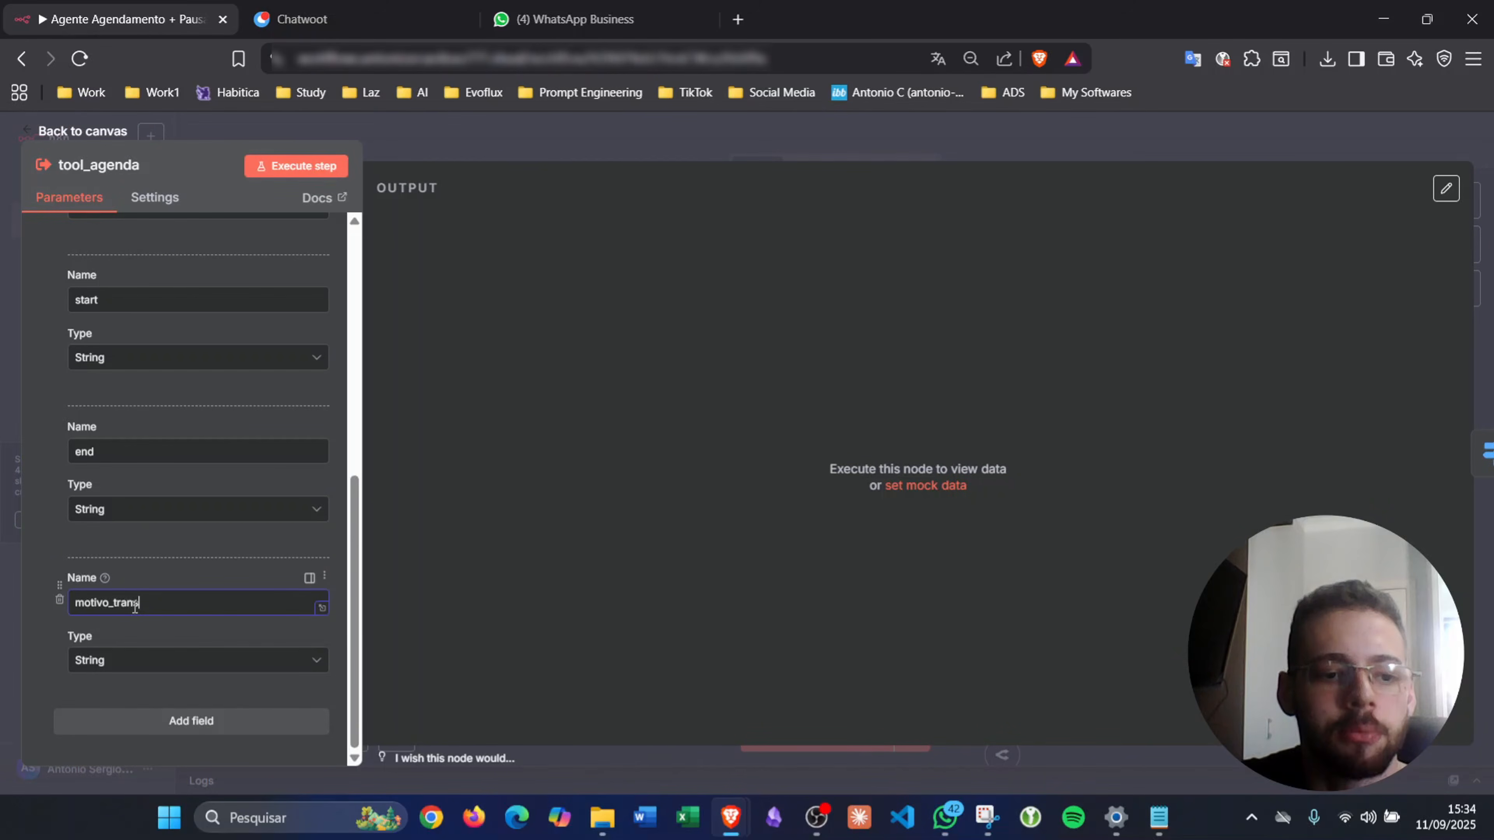
{"action": "type", "text": "ferencia"}
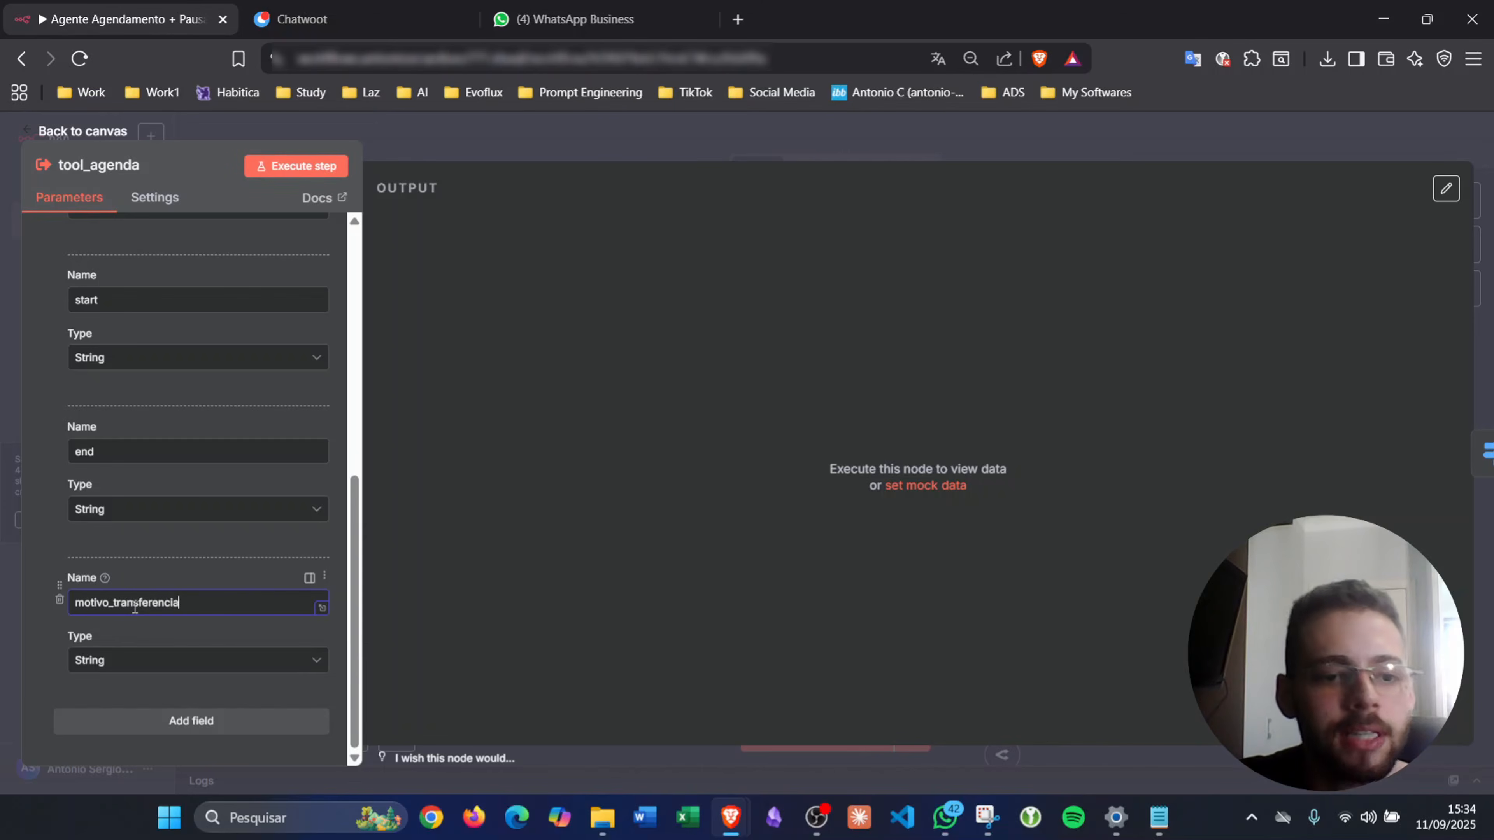
- Close tool_agenda and save the workflow
{"action": "left_click", "coordinate": [604, 148]}
{"action": "left_click", "coordinate": [1371, 140]}
{"action": "scroll", "coordinate": [1271, 453], "scroll_direction": "up", "scroll_amount": 10}
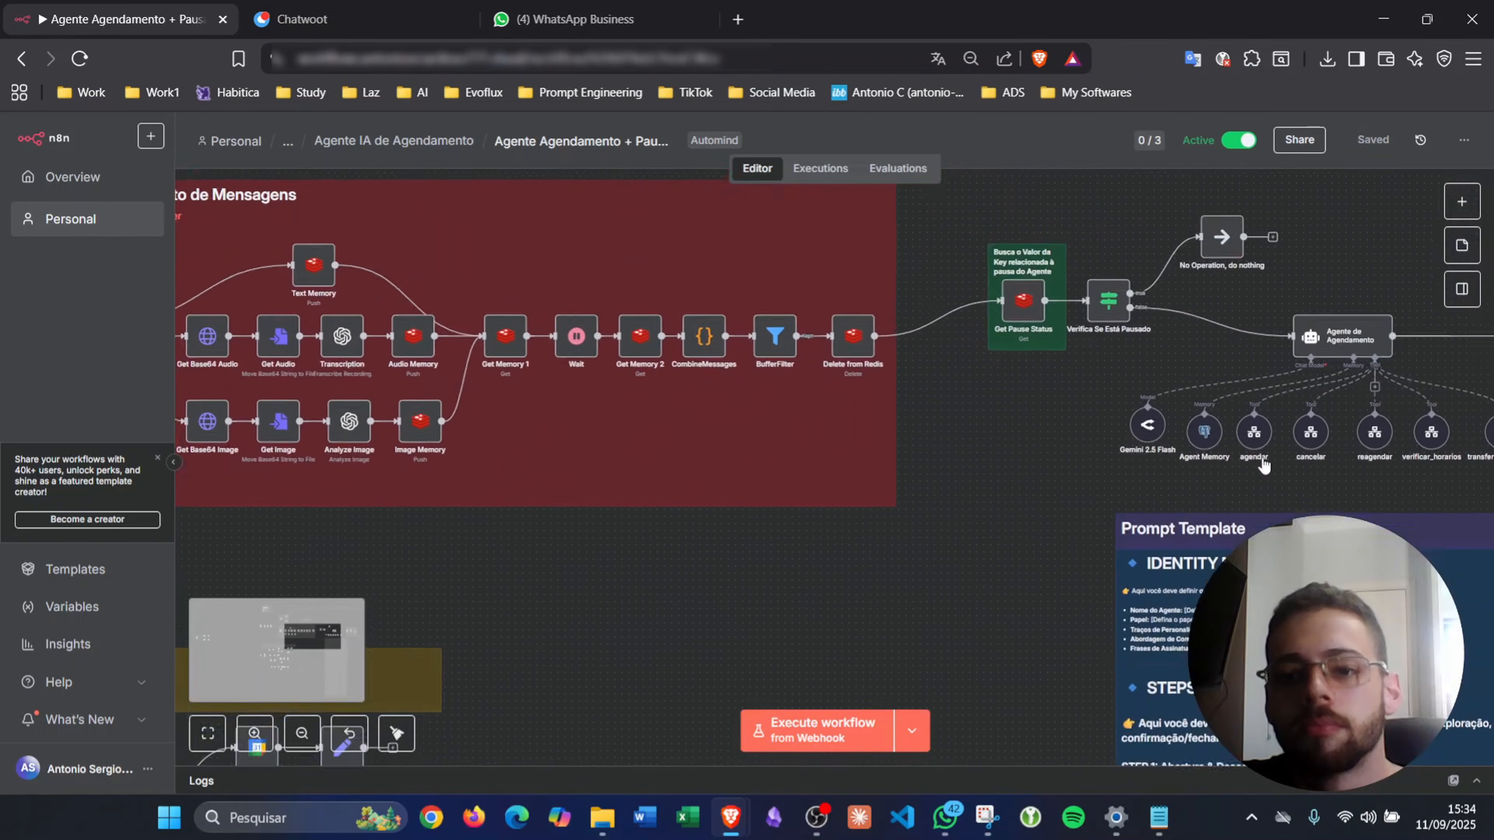
{"action": "scroll", "coordinate": [1266, 461], "scroll_direction": "right", "scroll_amount": 4}
- Refresh the tool's inputs and let the model fill motivo_transferencia, described 'Preencha com o motivo de transferência'
{"action": "scroll", "coordinate": [1317, 454], "scroll_direction": "up", "scroll_amount": 4}
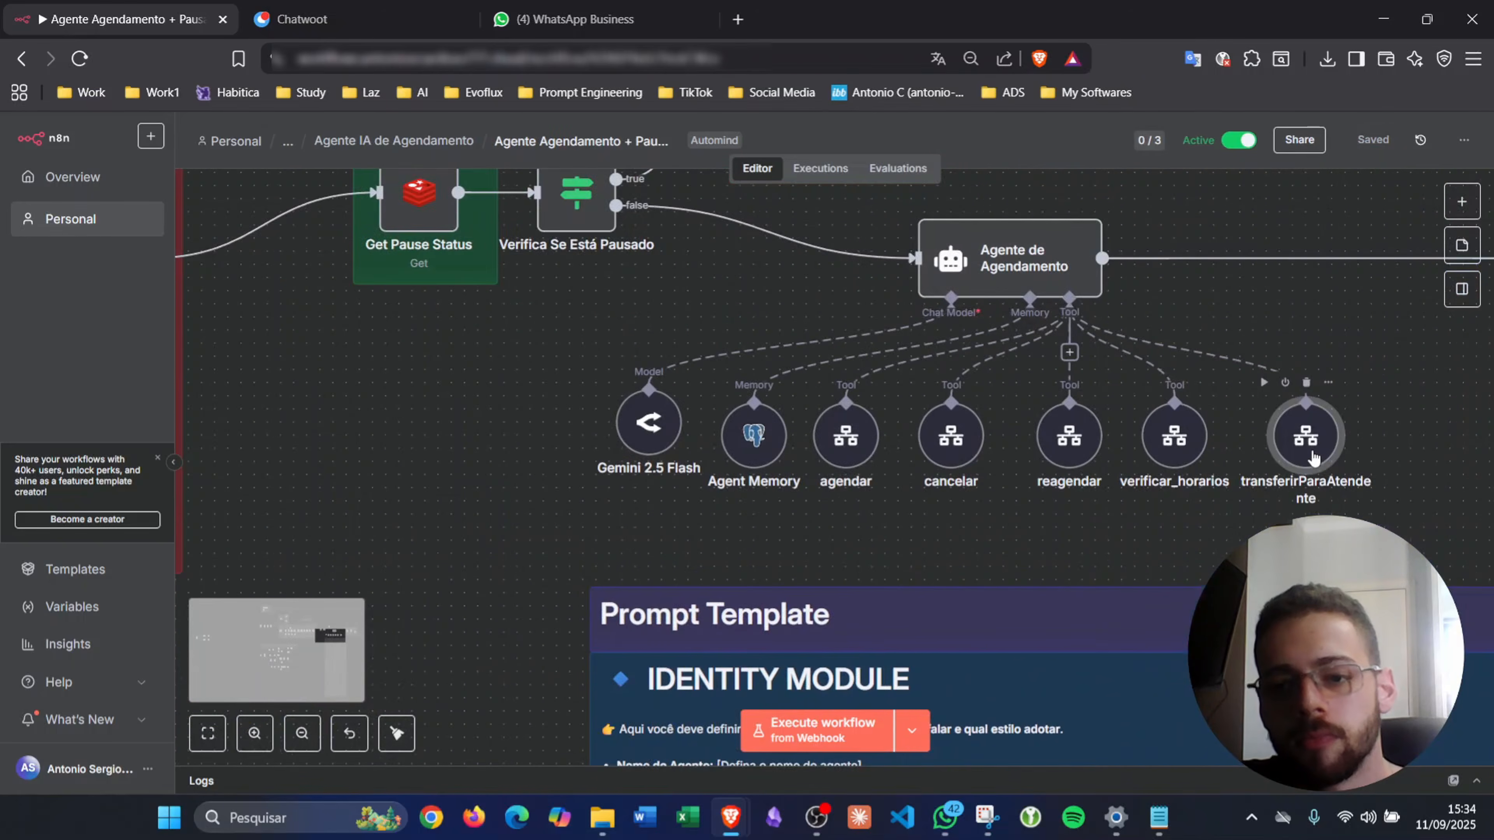
{"action": "double_click", "coordinate": [1308, 436]}
{"action": "left_click", "coordinate": [878, 557]}
{"action": "scroll", "coordinate": [827, 562], "scroll_direction": "down", "scroll_amount": 2}
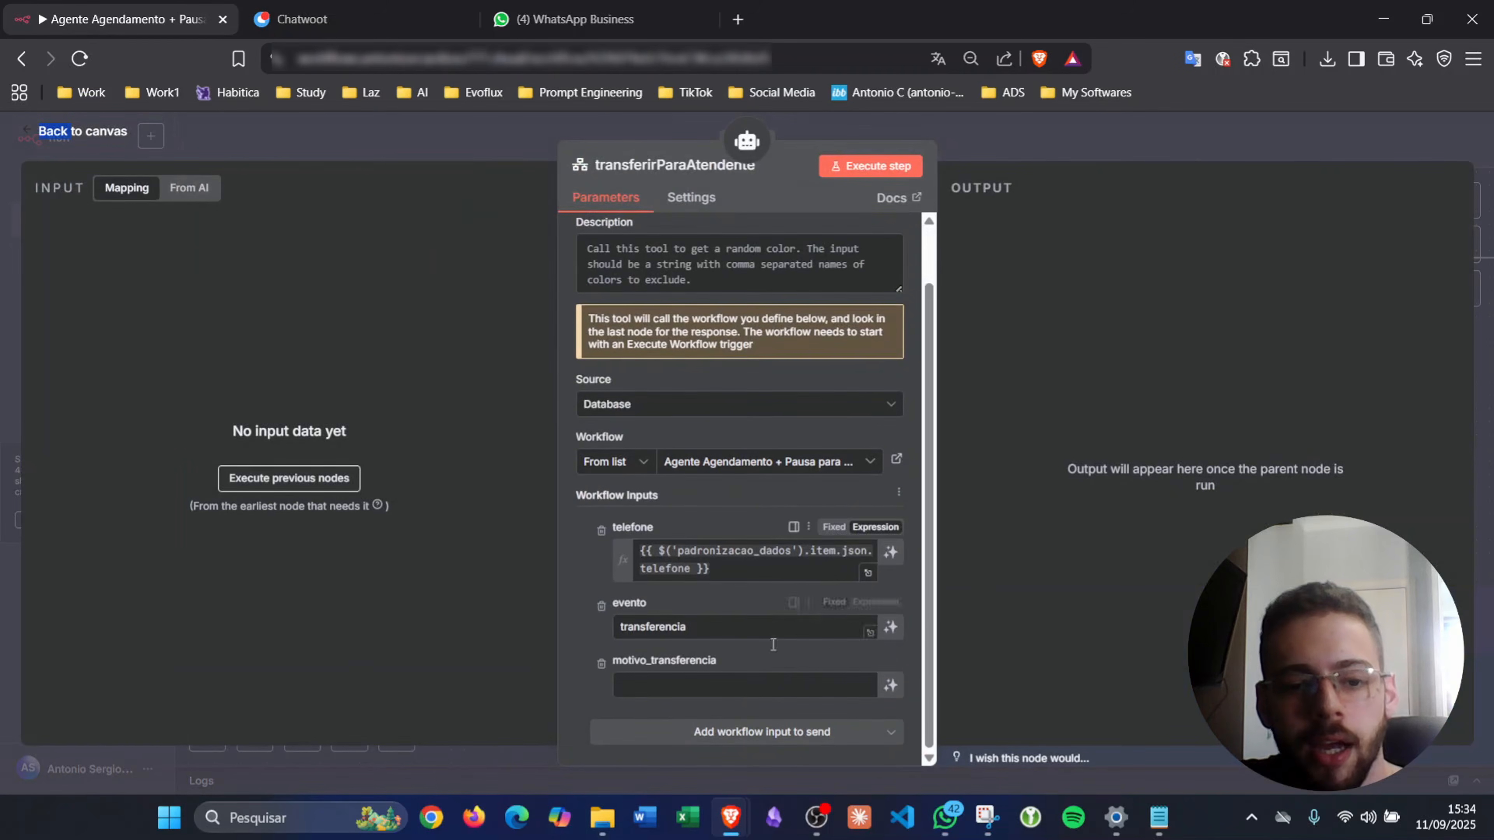
{"action": "left_click", "coordinate": [891, 687]}
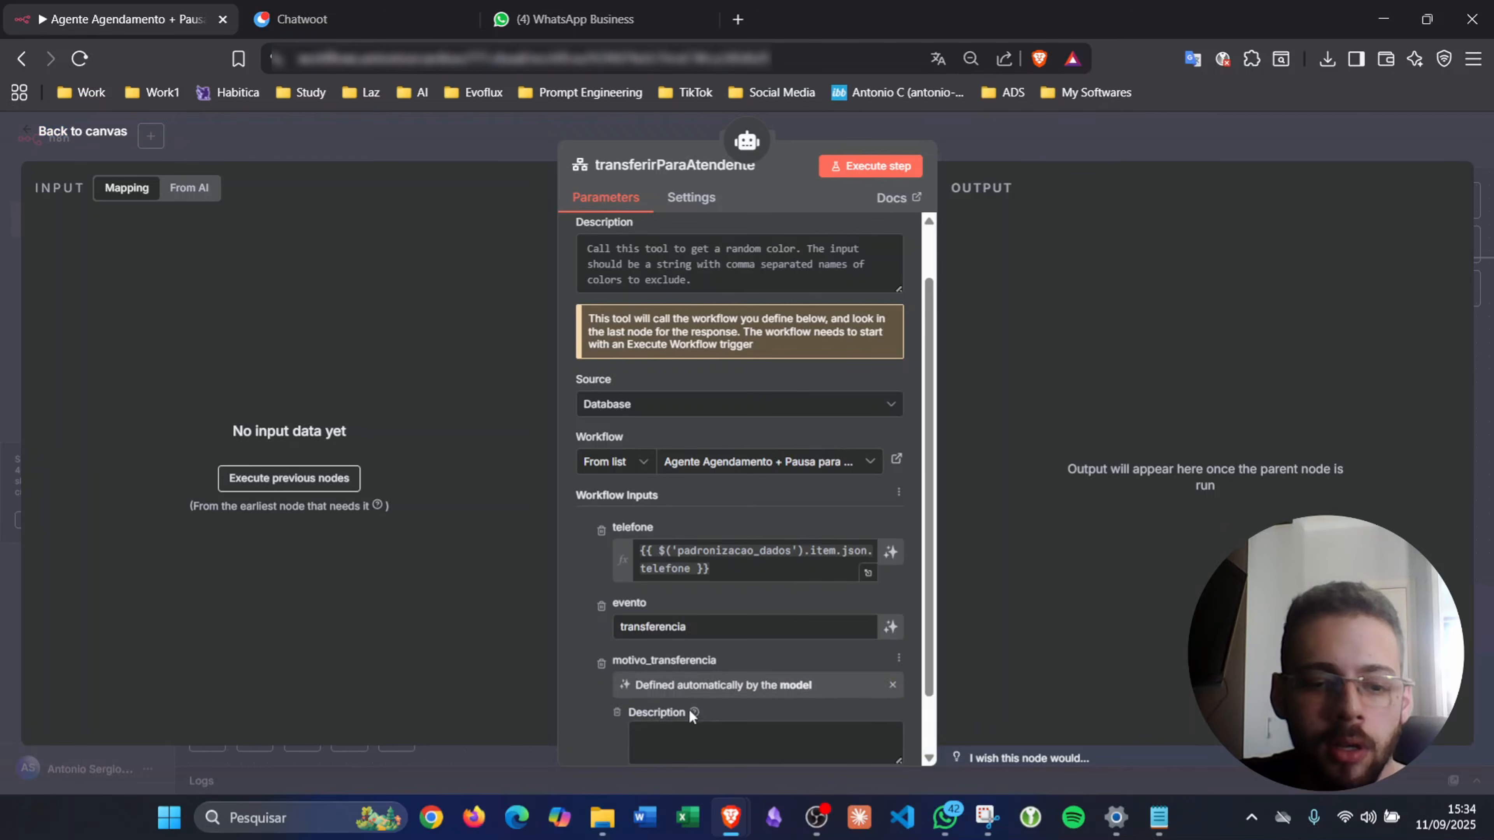
{"action": "left_click", "coordinate": [708, 724]}
{"action": "type", "text": "Preencha com"}
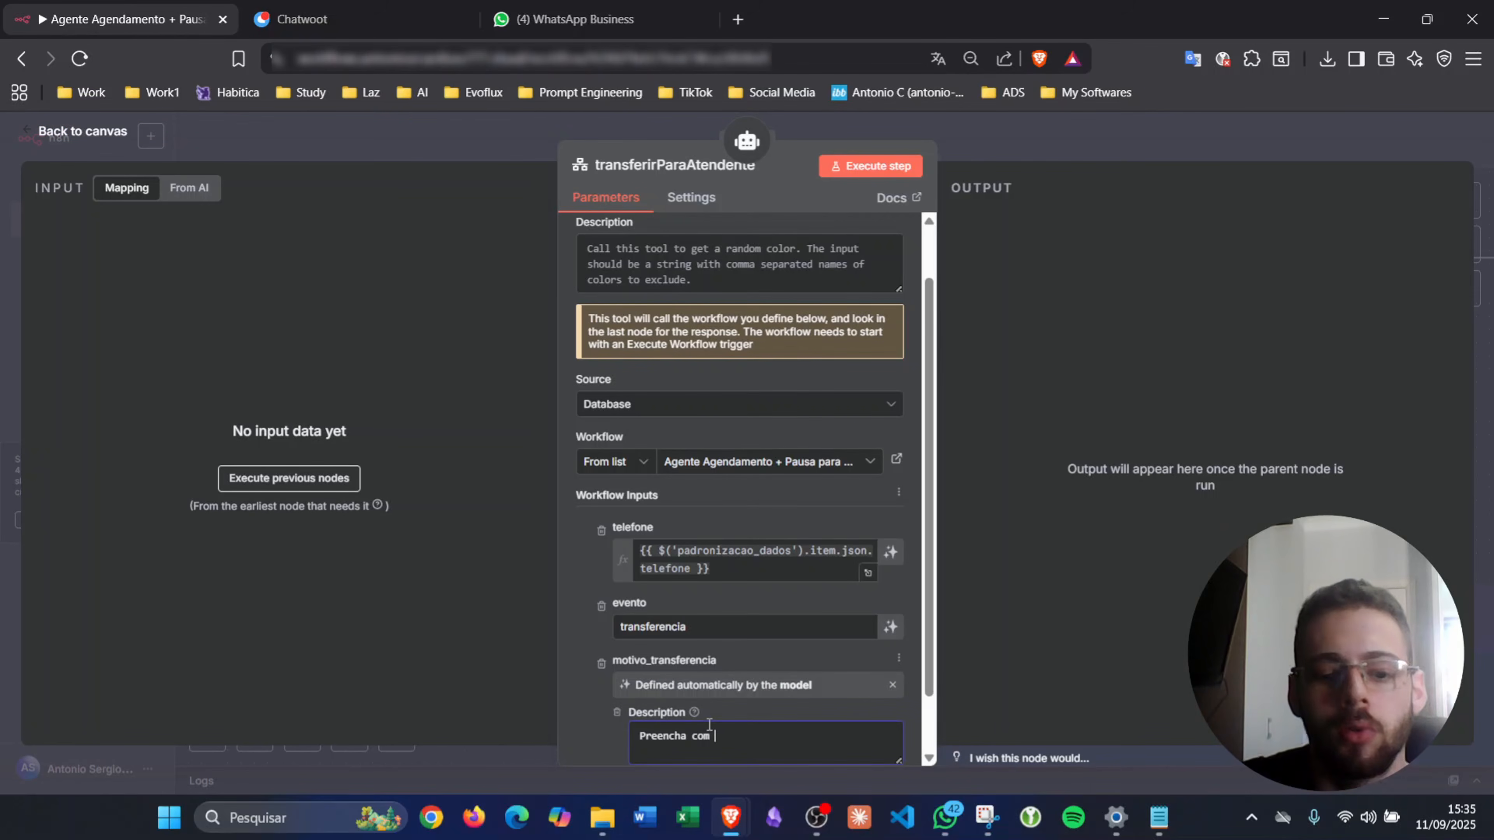
{"action": "type", "text": " o moti"}
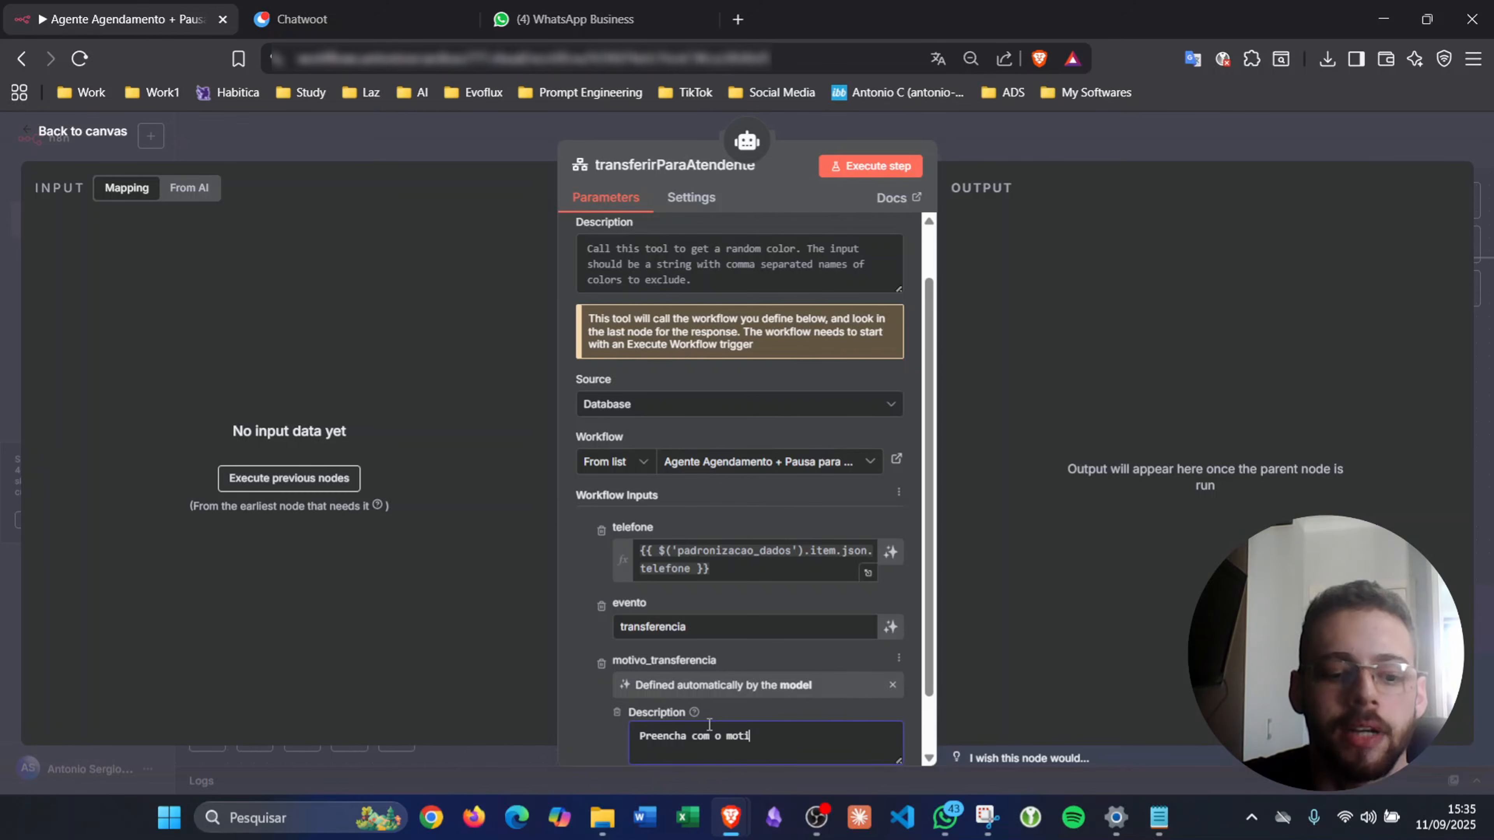
{"action": "type", "text": "vo de tran"}
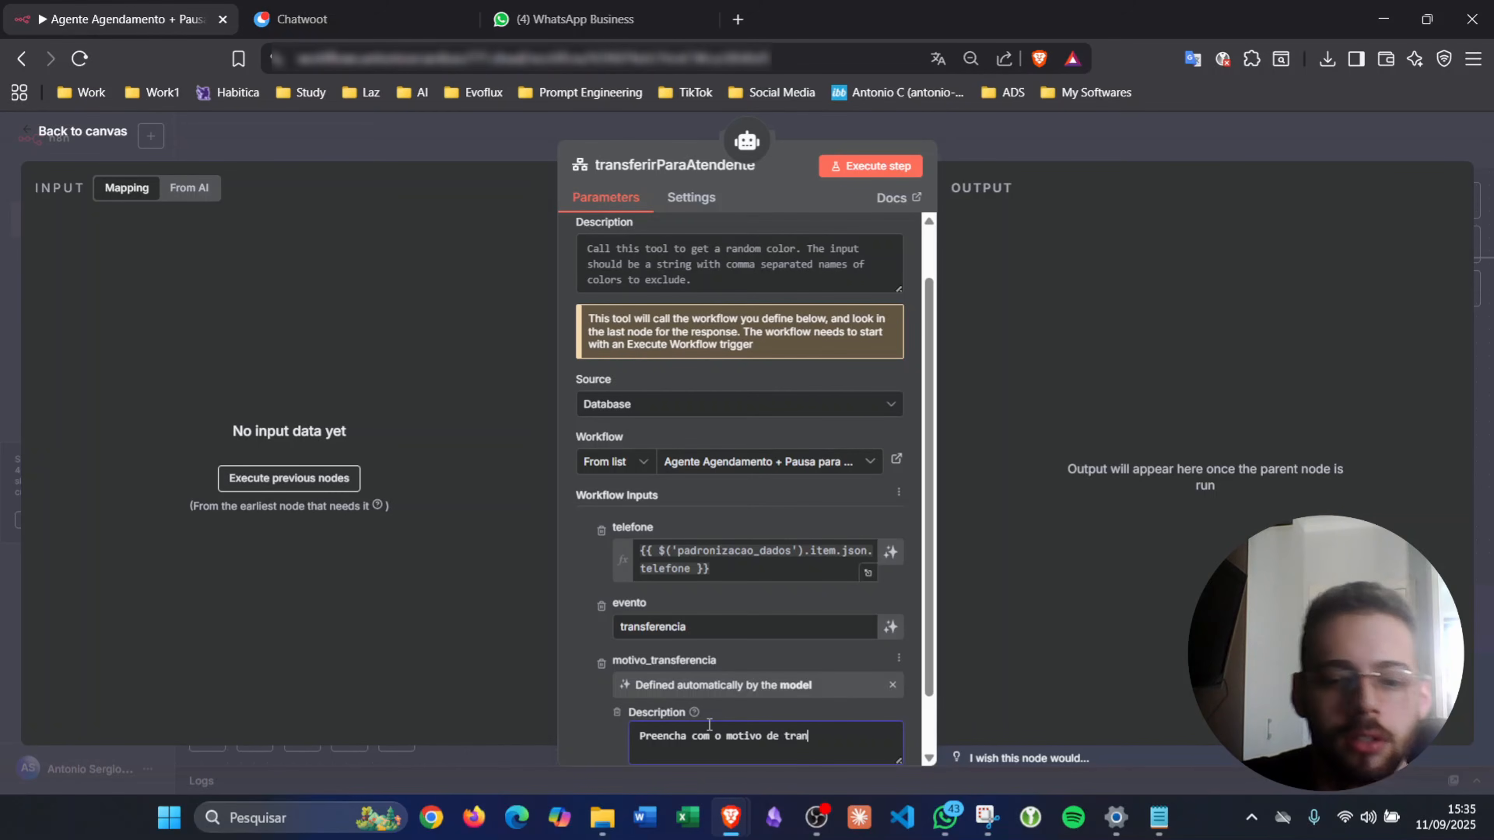
{"action": "type", "text": "sferência"}
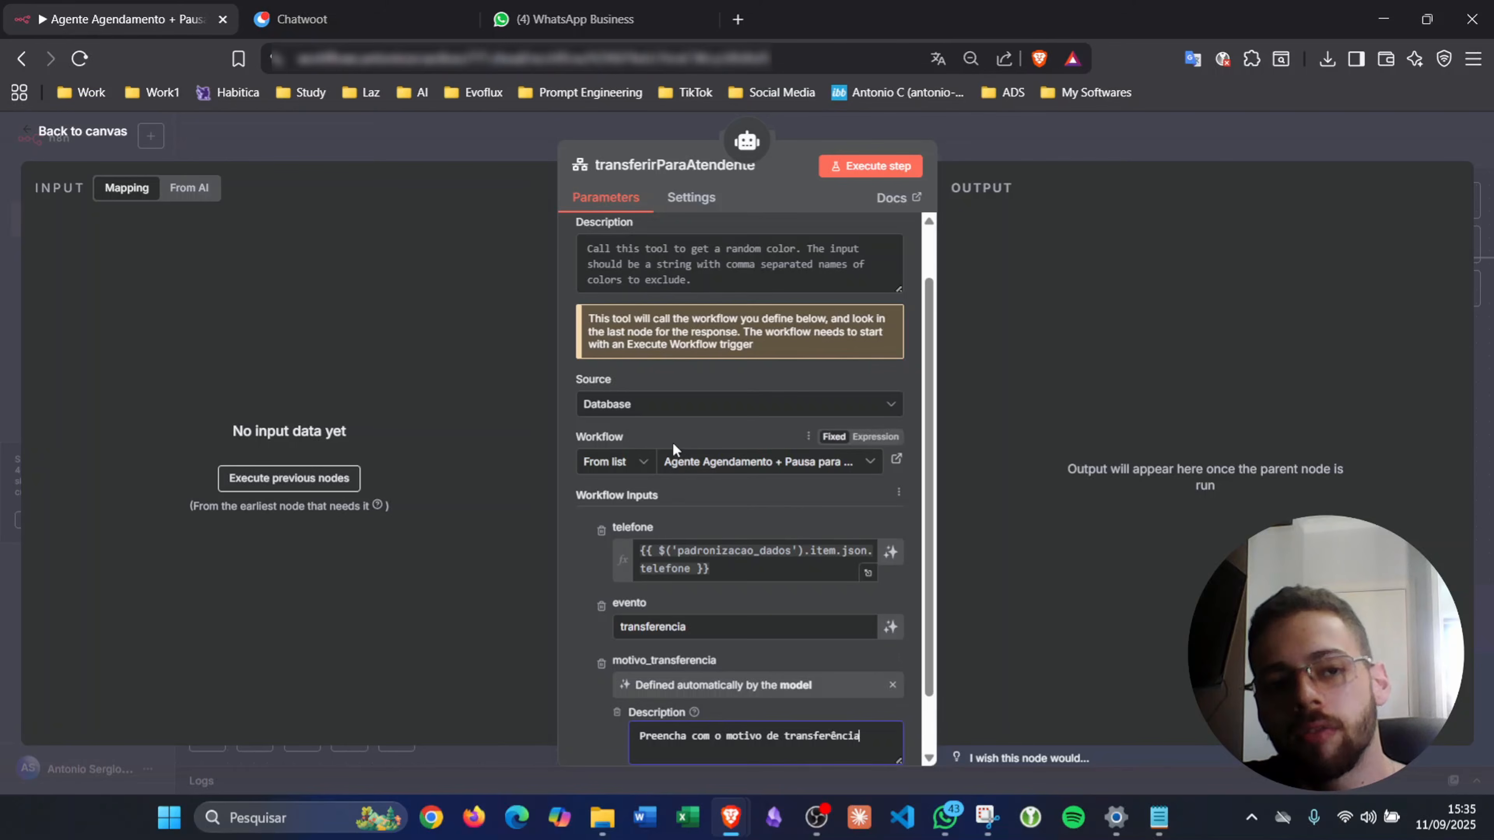
{"action": "scroll", "coordinate": [682, 453], "scroll_direction": "down", "scroll_amount": 1}
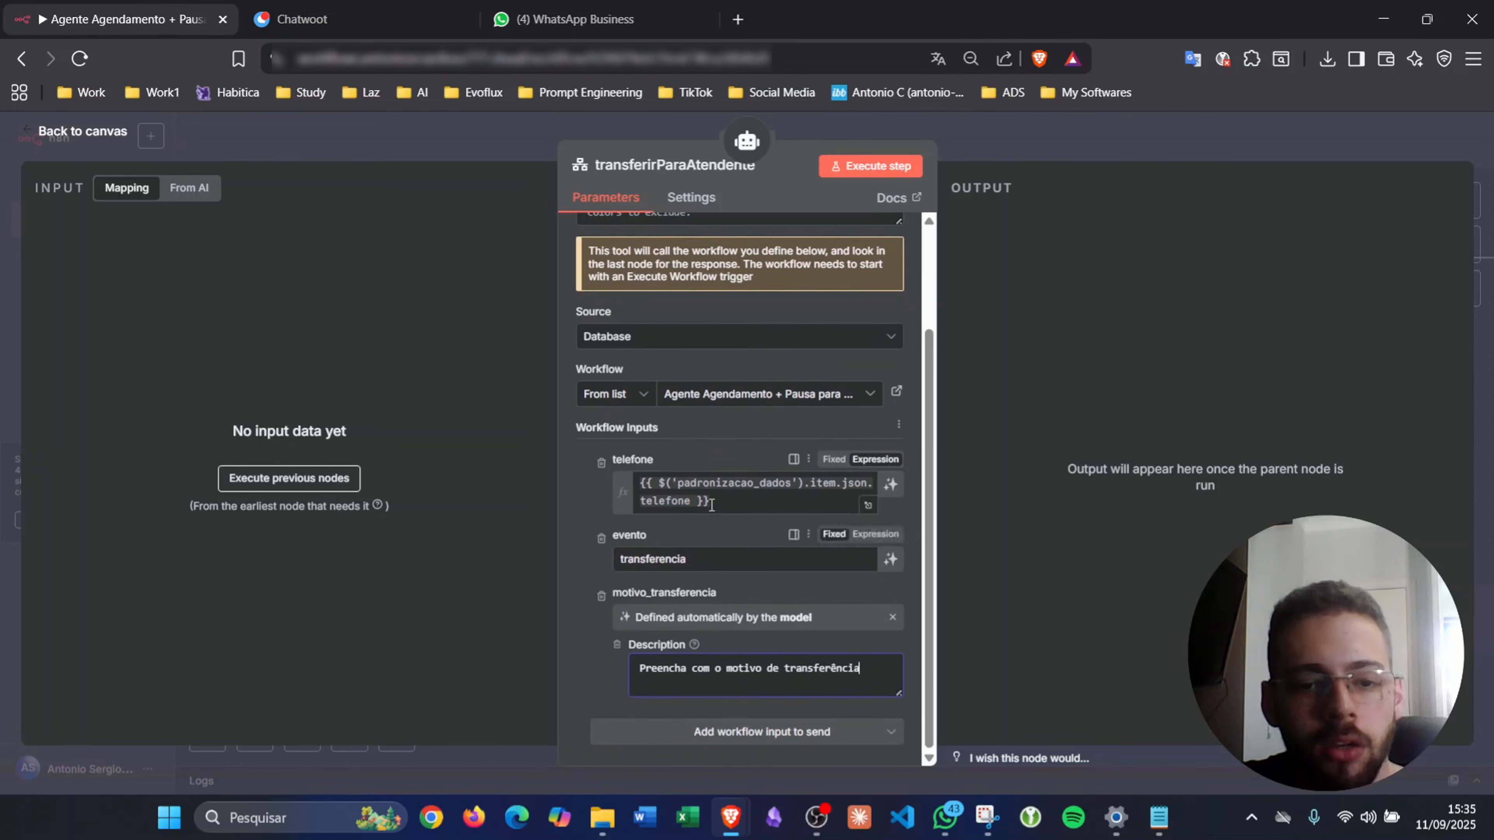
{"action": "scroll", "coordinate": [688, 459], "scroll_direction": "up", "scroll_amount": 2}
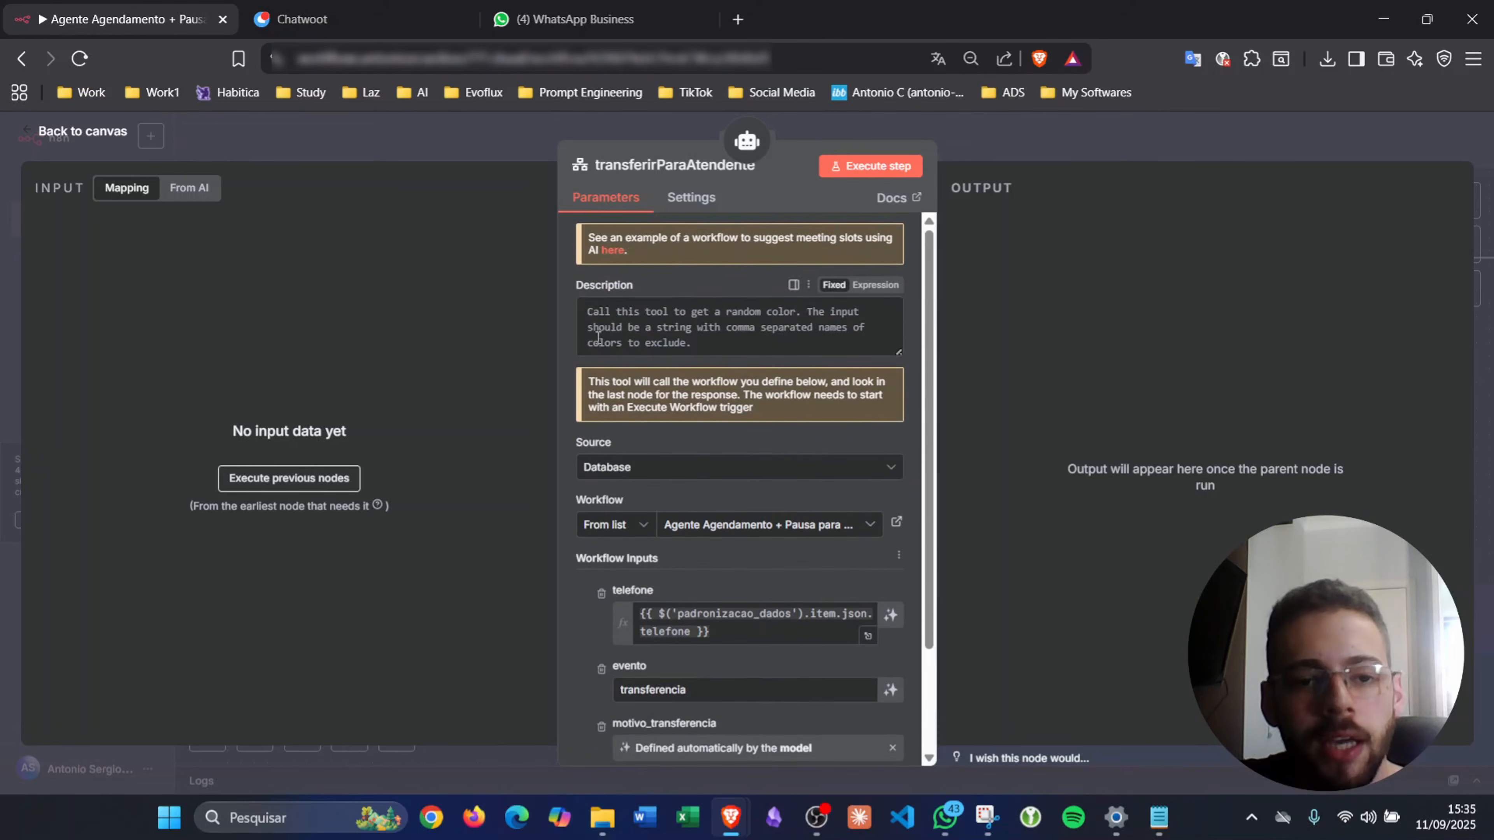
- Rewrite the description: transfer to an attendant when needed, listing 'Solicitação de nota fiscal'
{"action": "left_click", "coordinate": [664, 316]}
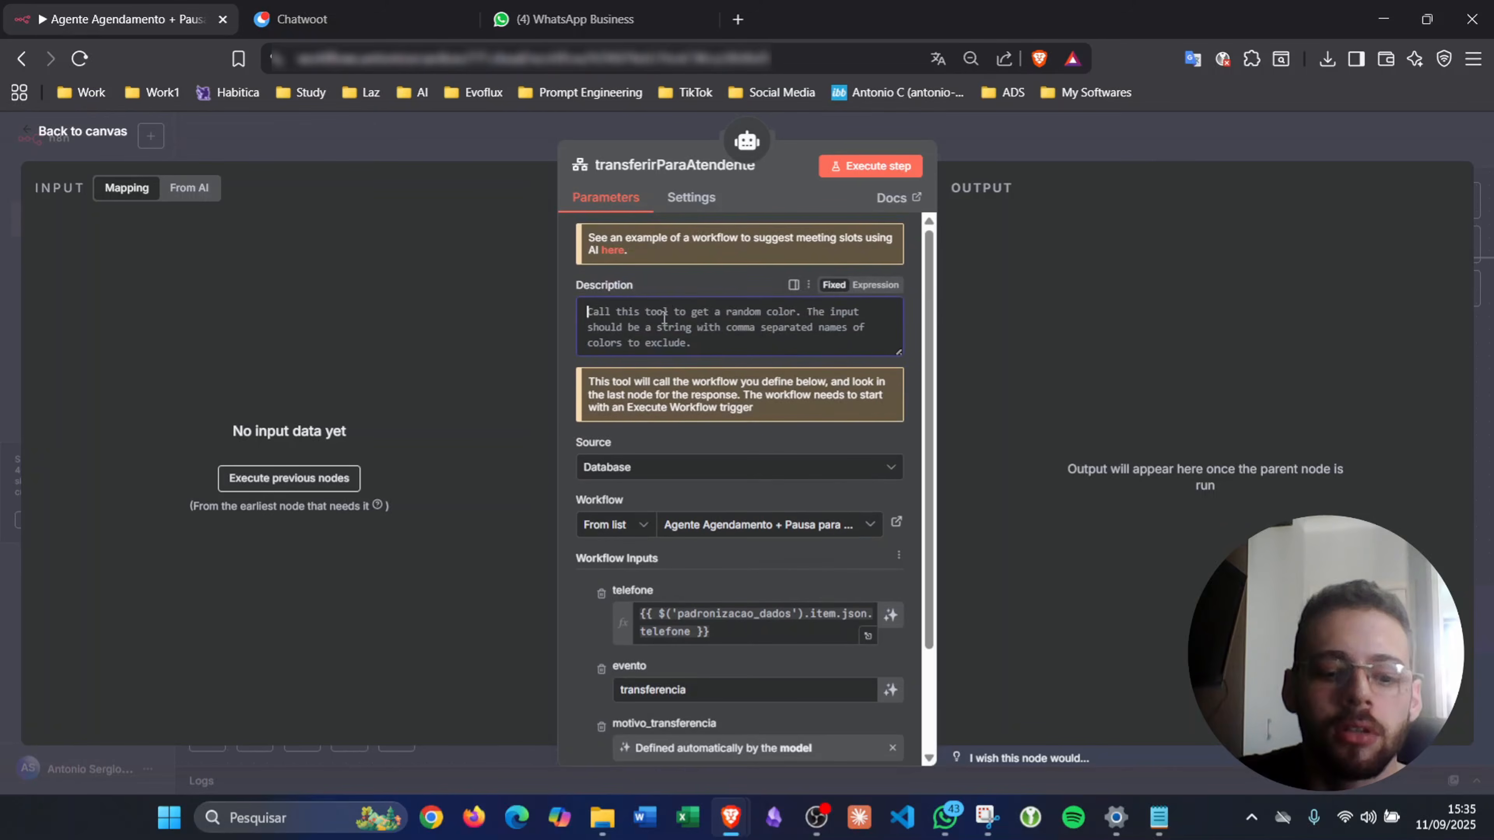
{"action": "type", "text": "Use es"}
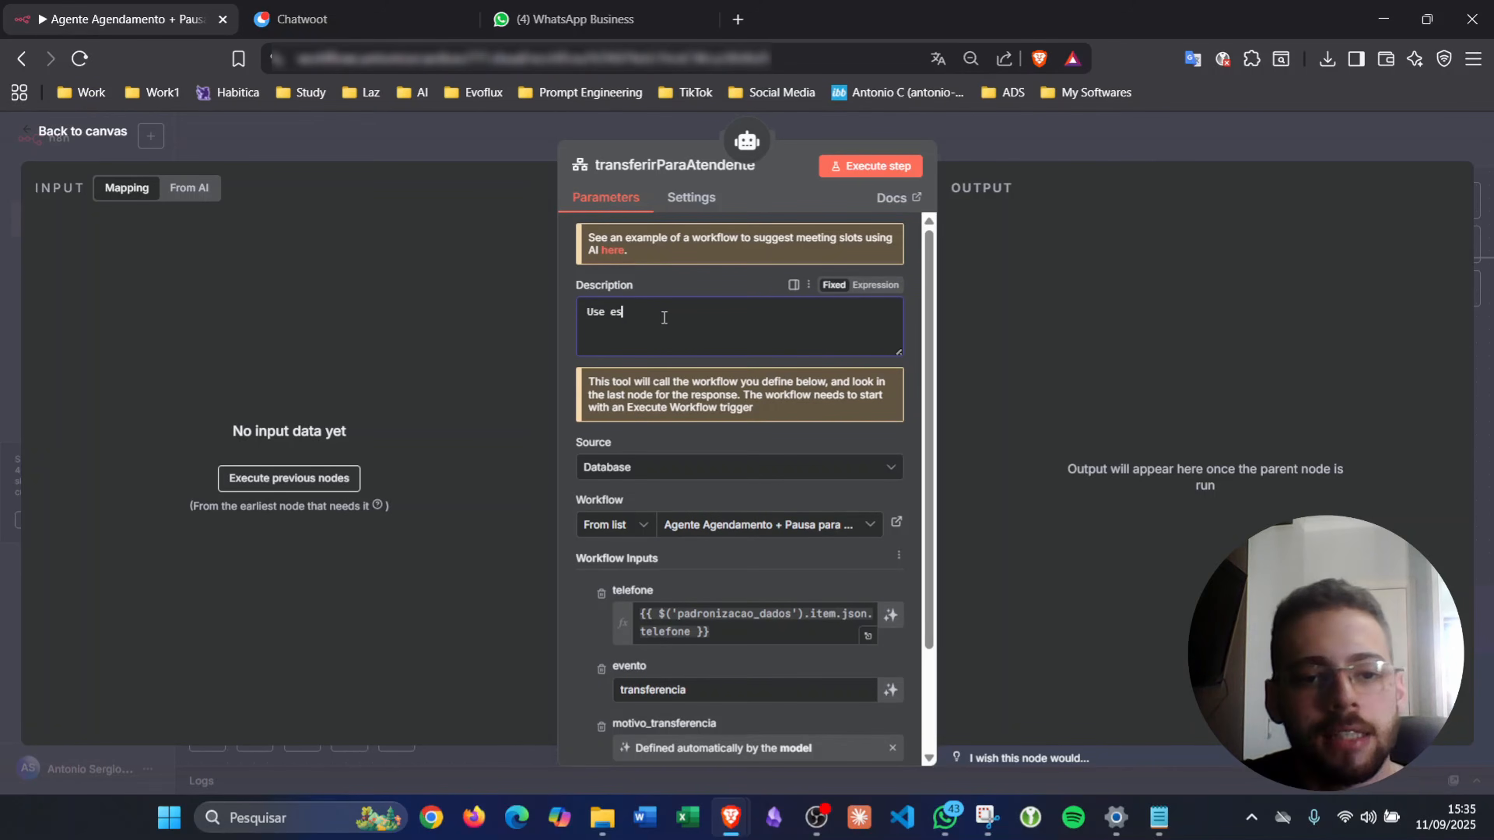
{"action": "type", "text": "sa tools"}
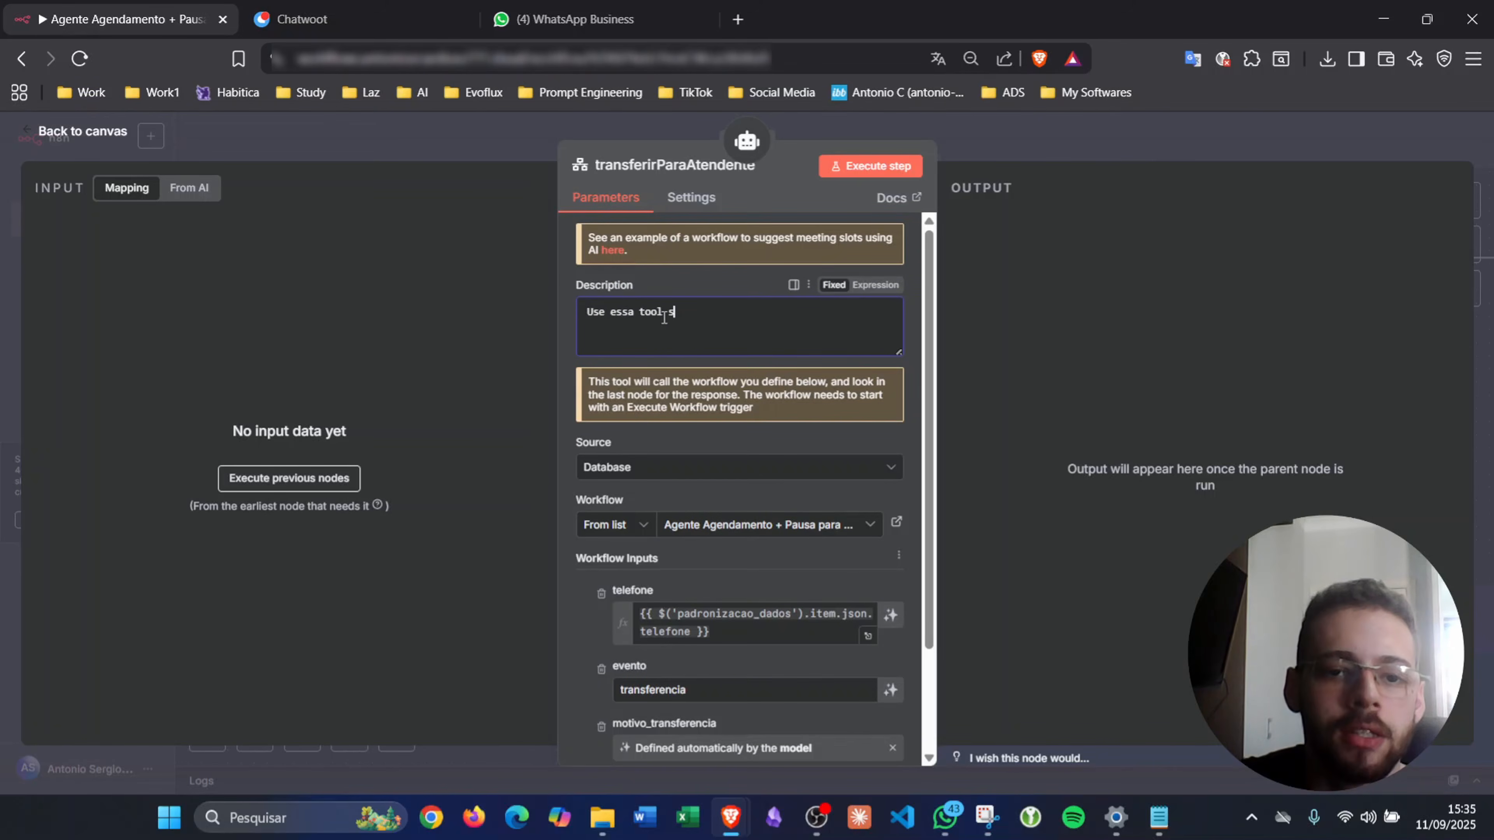
{"action": "type", "text": "empre "}
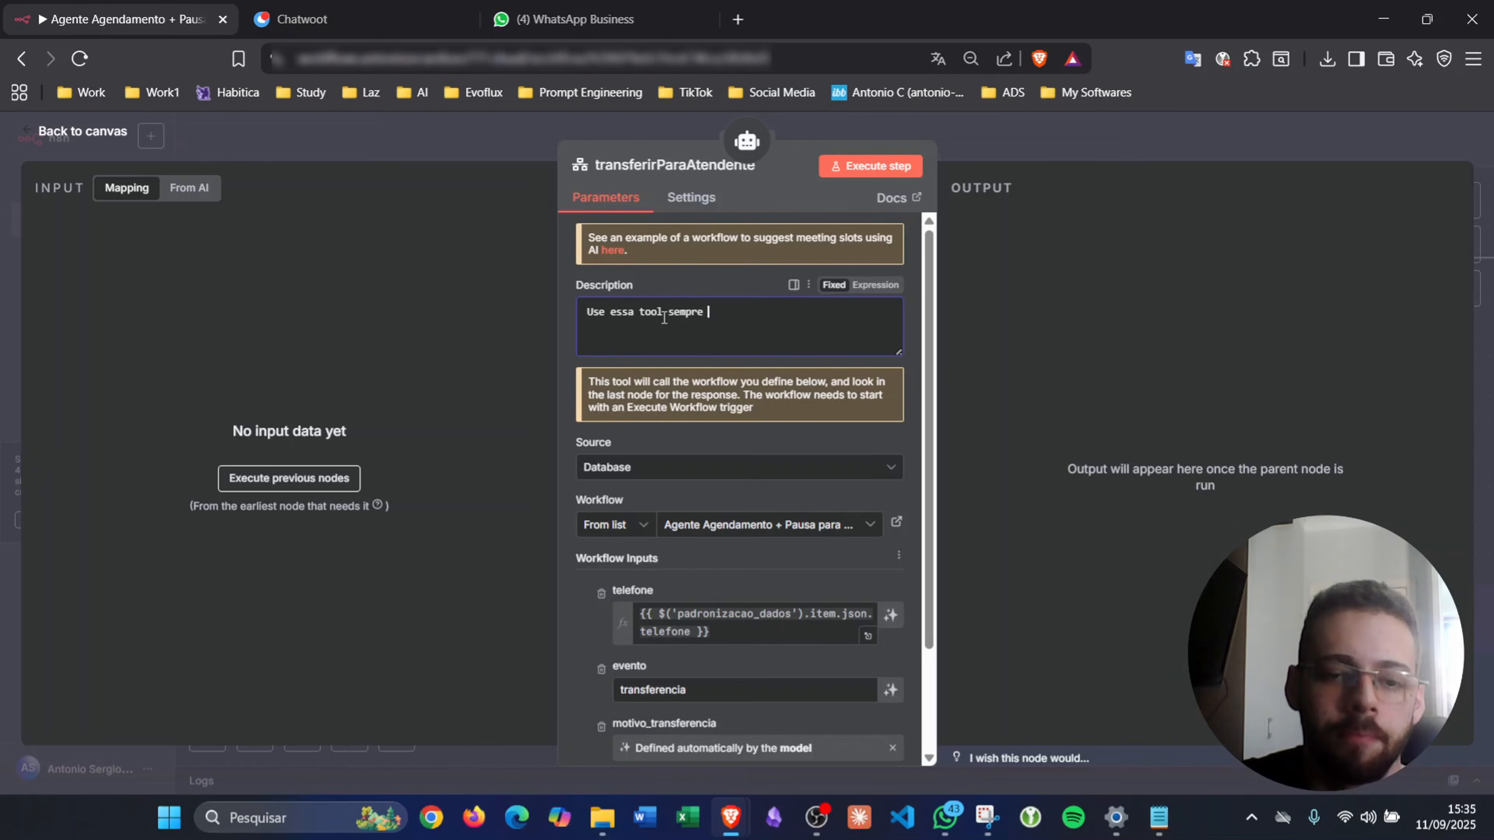
{"action": "type", "text": "que for nec"}
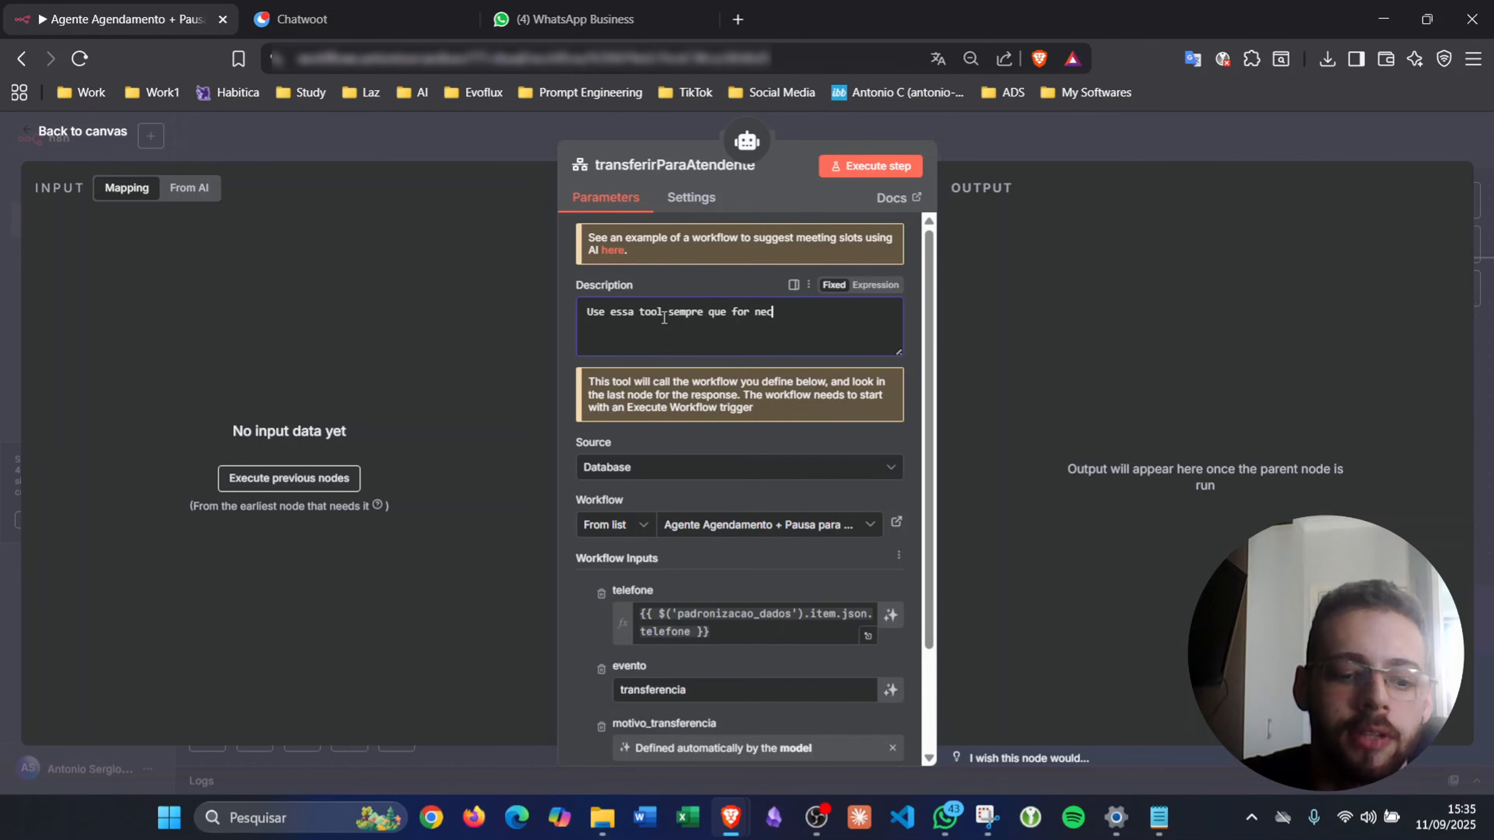
{"action": "type", "text": "essário transferir "}
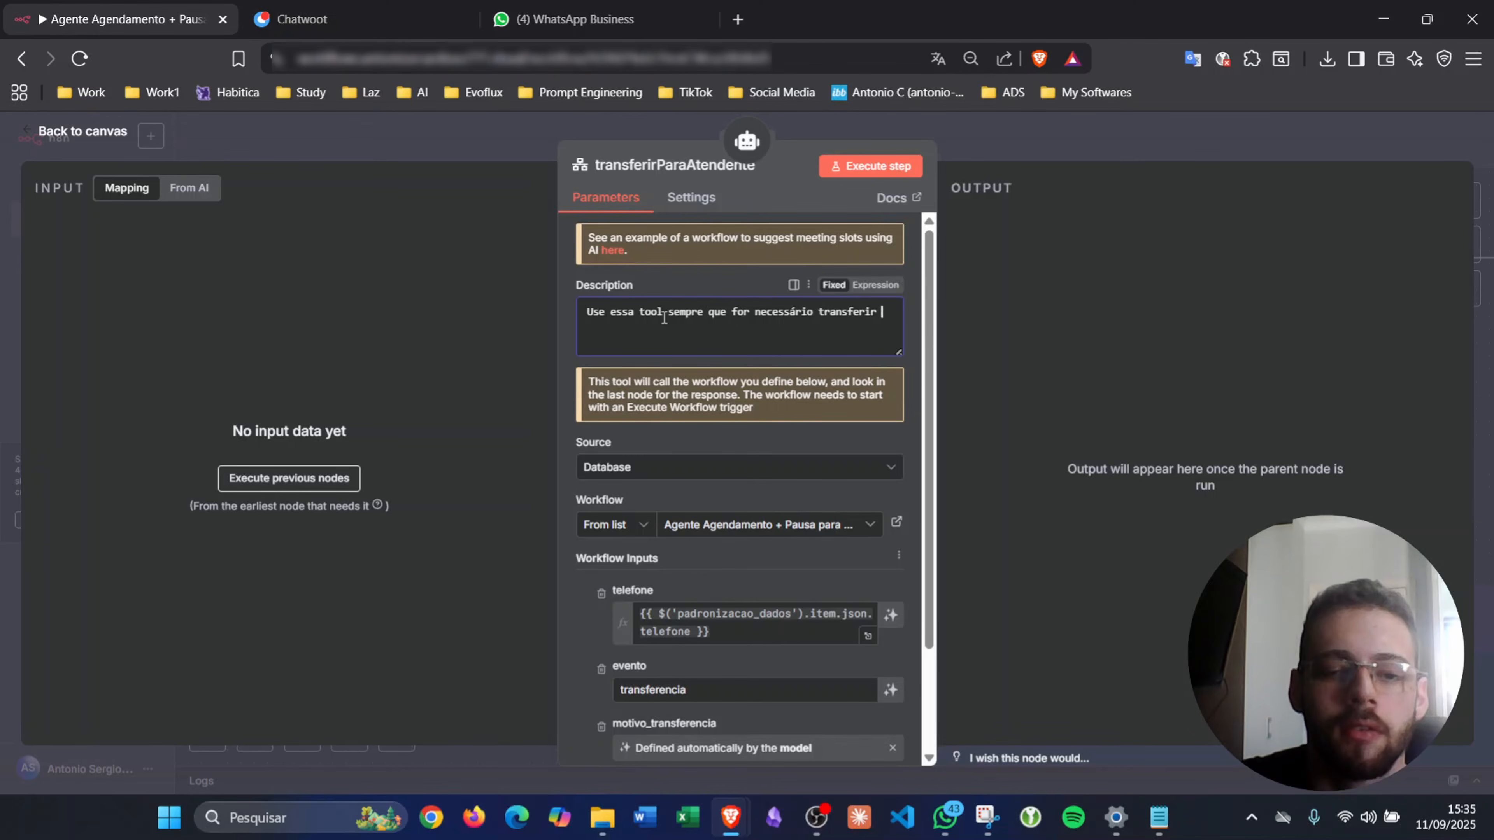
{"action": "type", "text": "para um atendente. As s"}
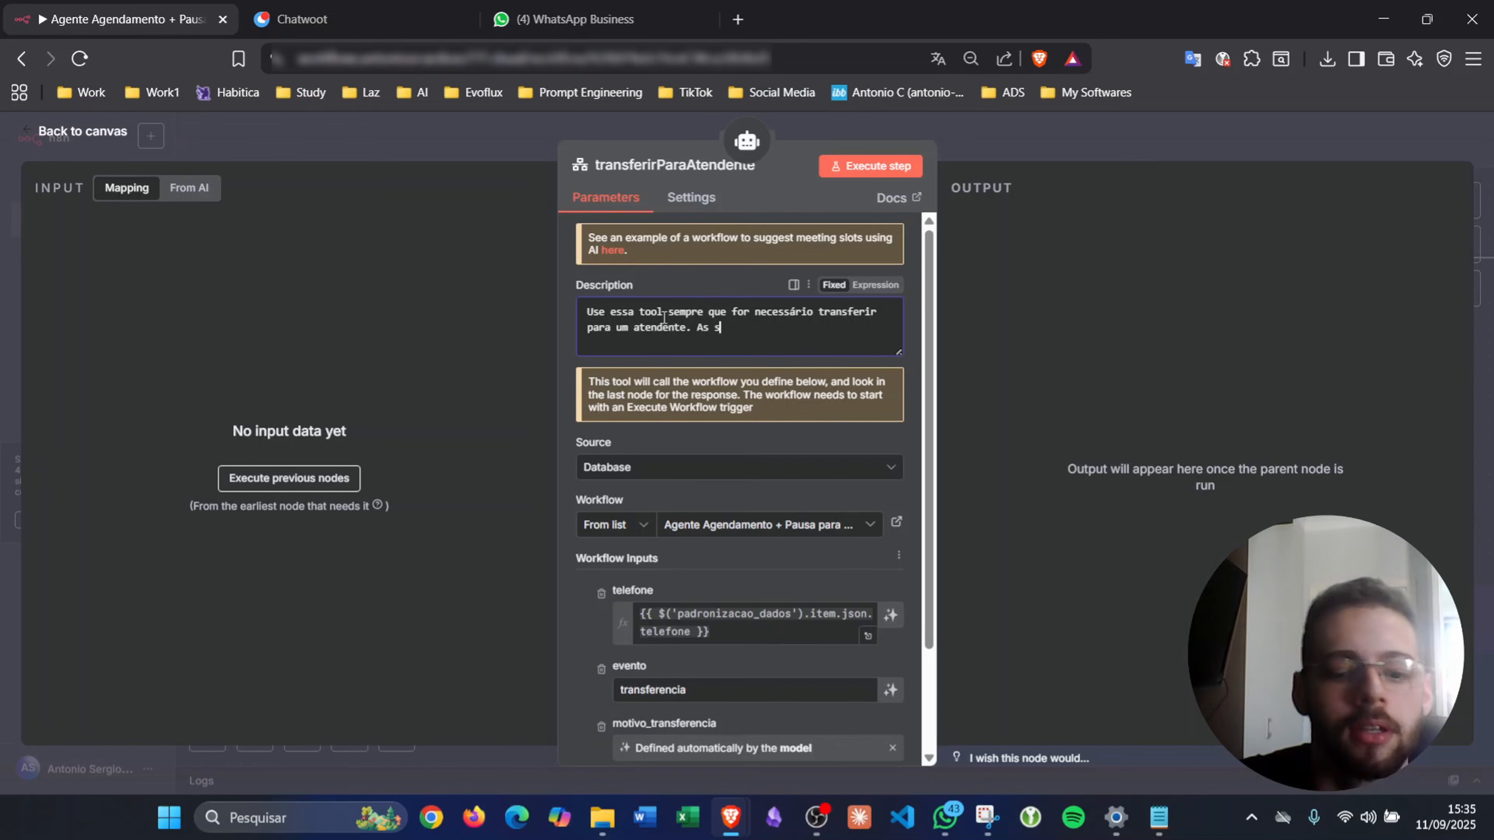
{"action": "type", "text": "ituações"}
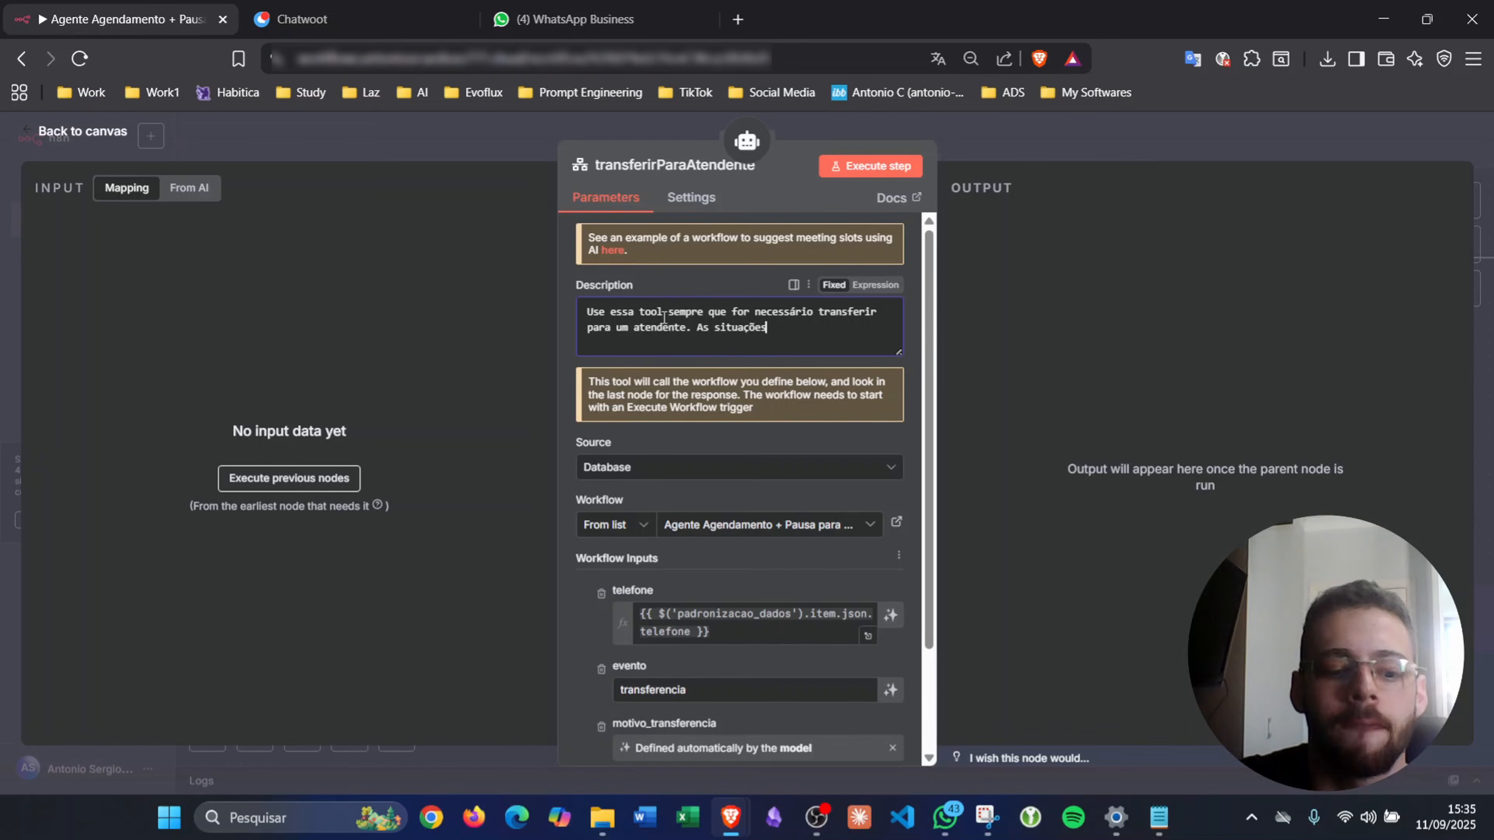
{"action": "type", "text": " que você"}
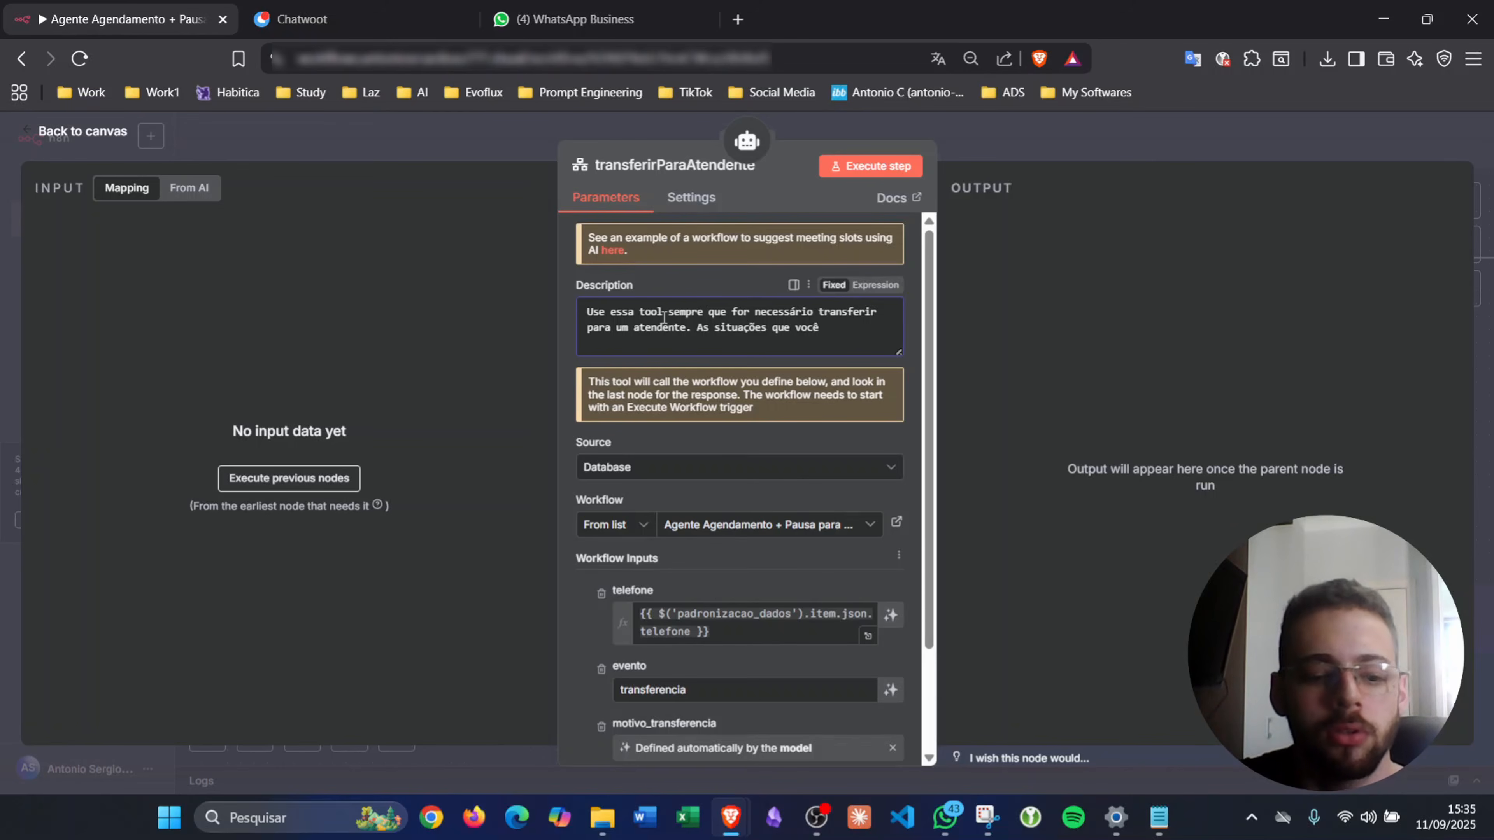
{"action": "type", "text": " deveEVE"}
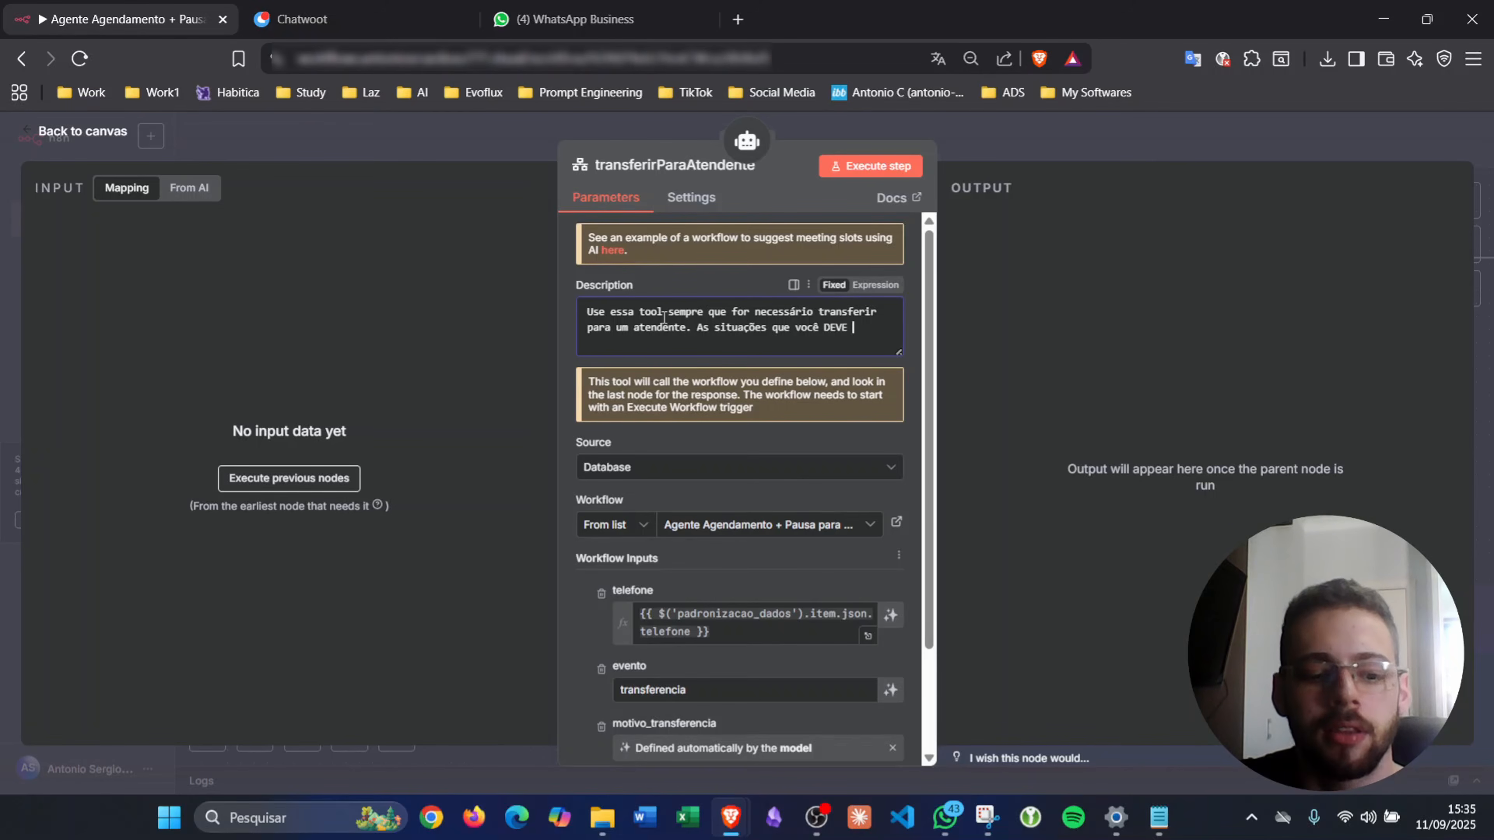
{"action": "type", "text": " TRANSFE"}
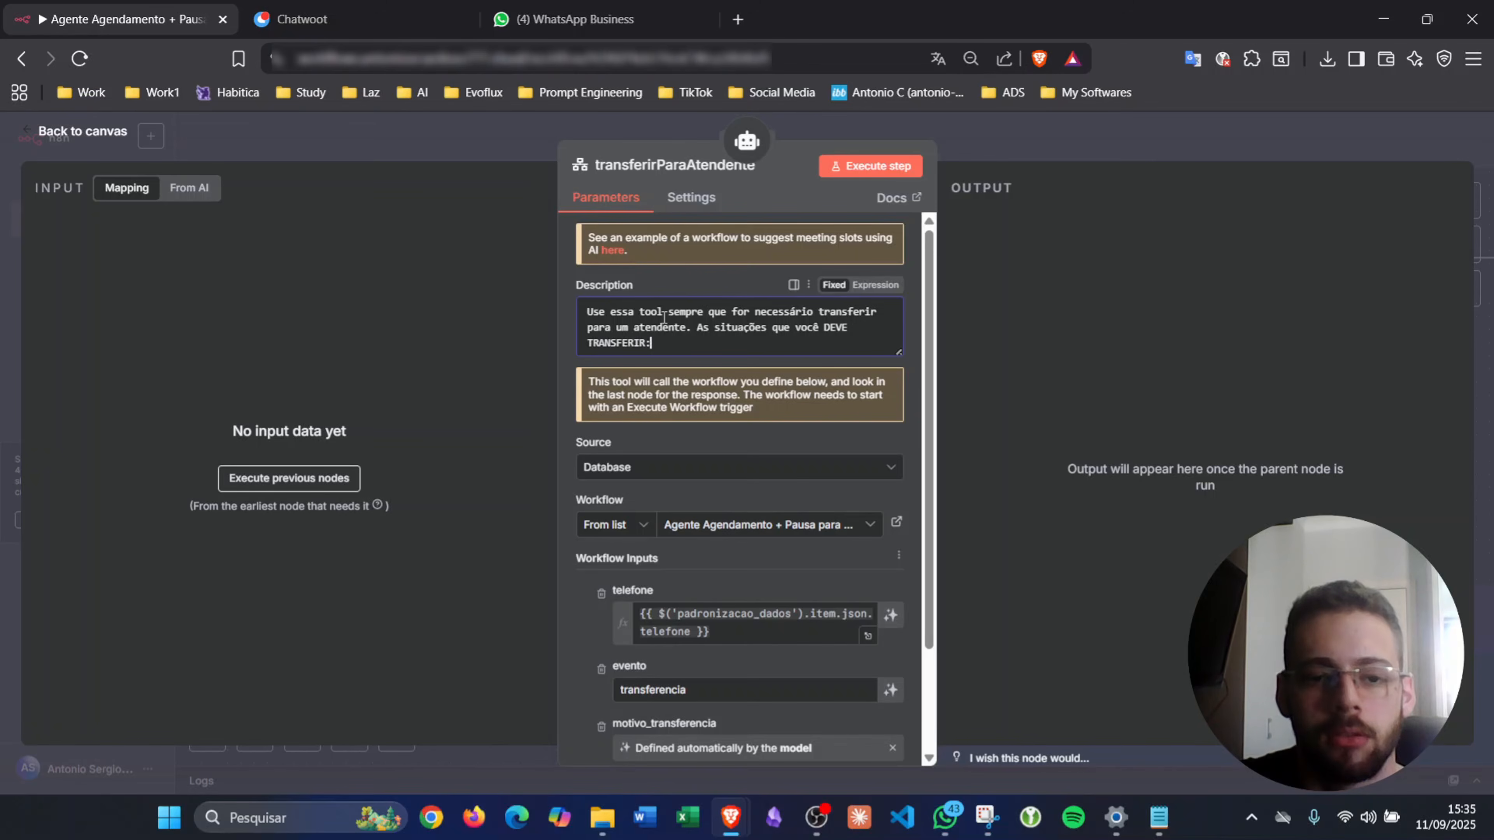
{"action": "type", "text": "RIR SÃO:"}
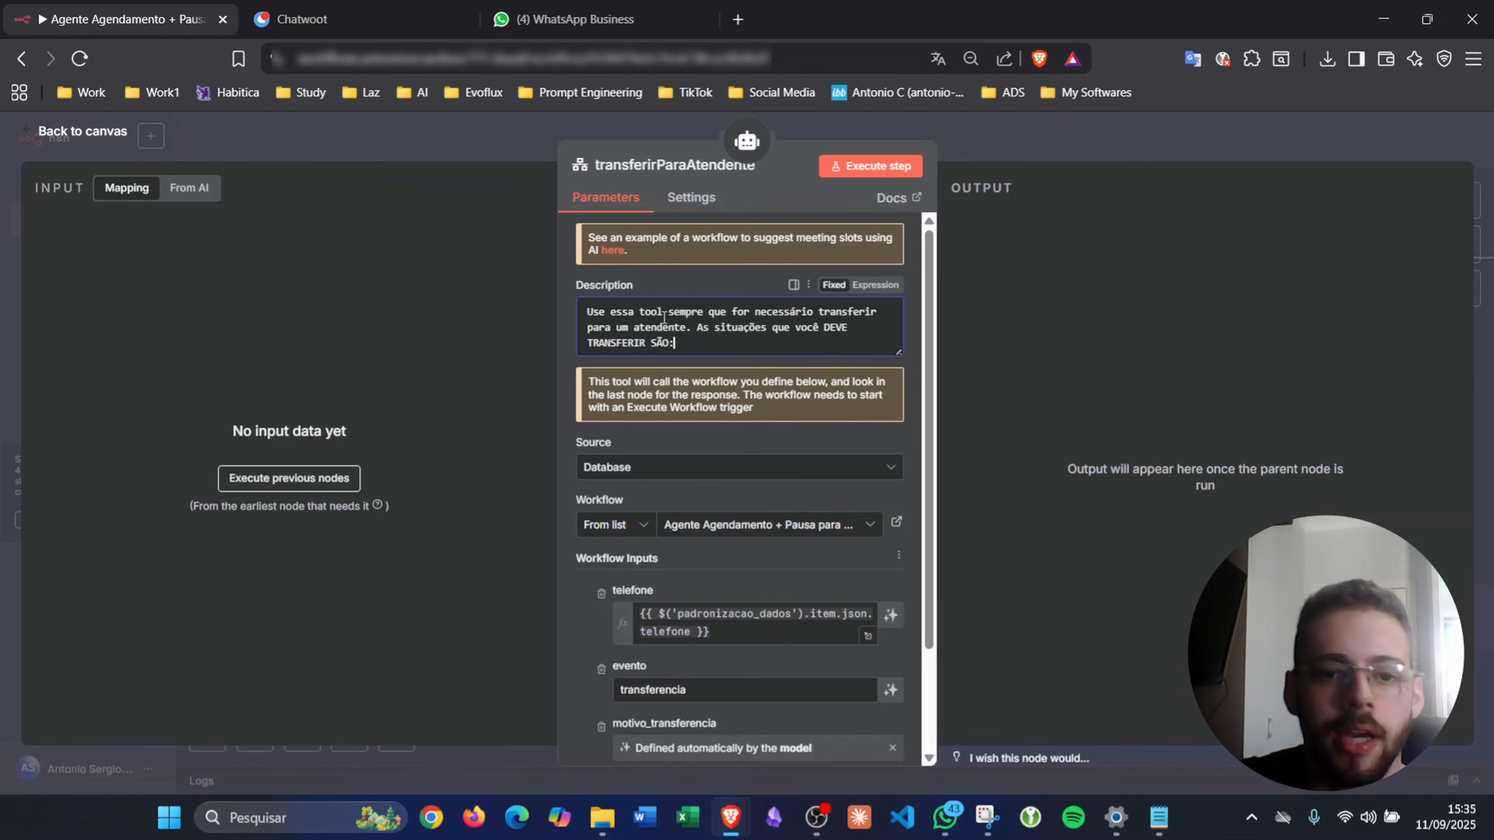
{"action": "key", "text": "Return"}
{"action": "key", "text": "Return"}
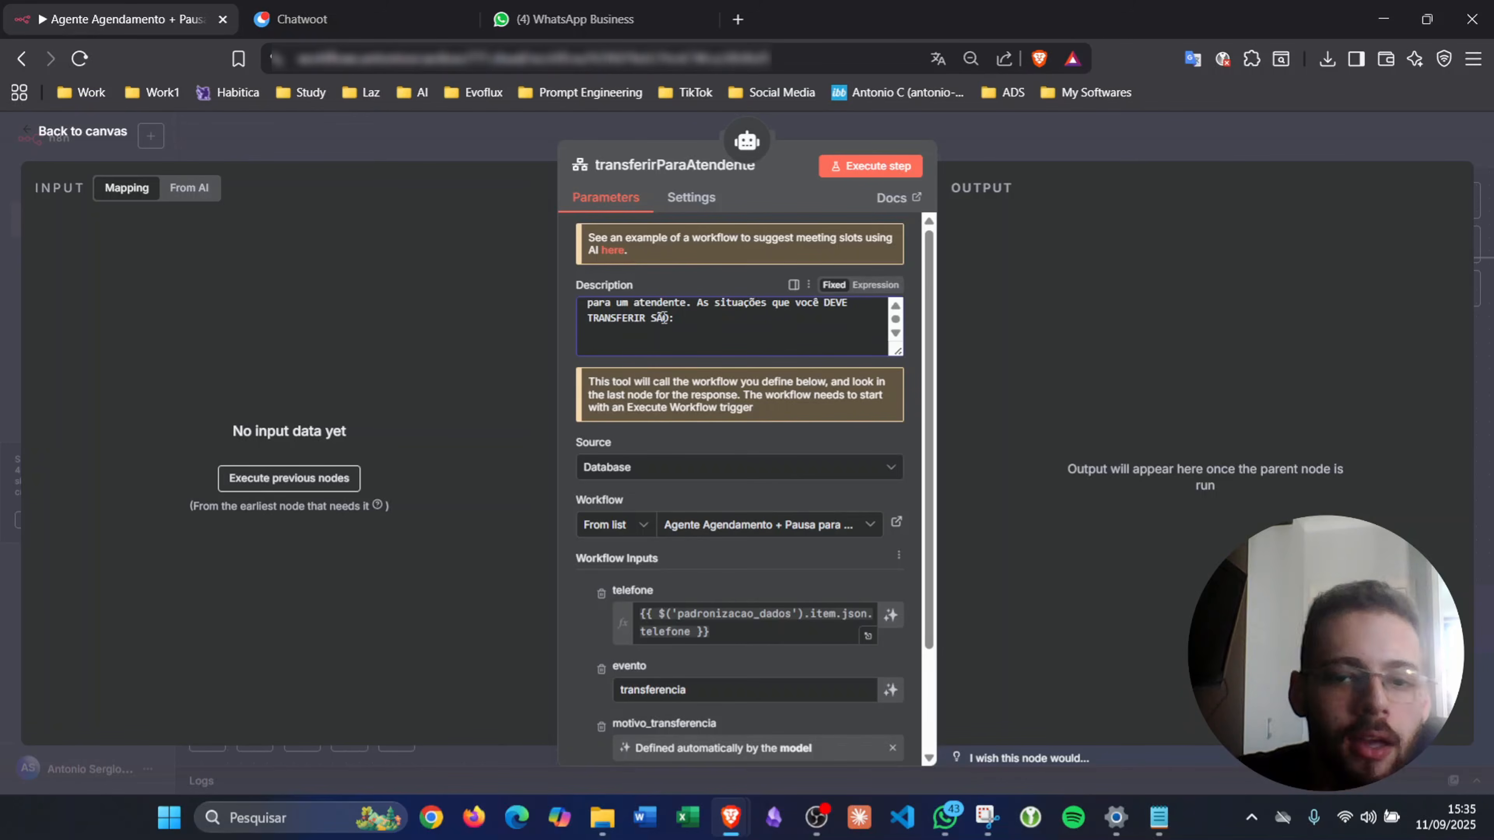
{"action": "left_click_drag", "start_coordinate": [899, 352], "coordinate": [899, 526]}
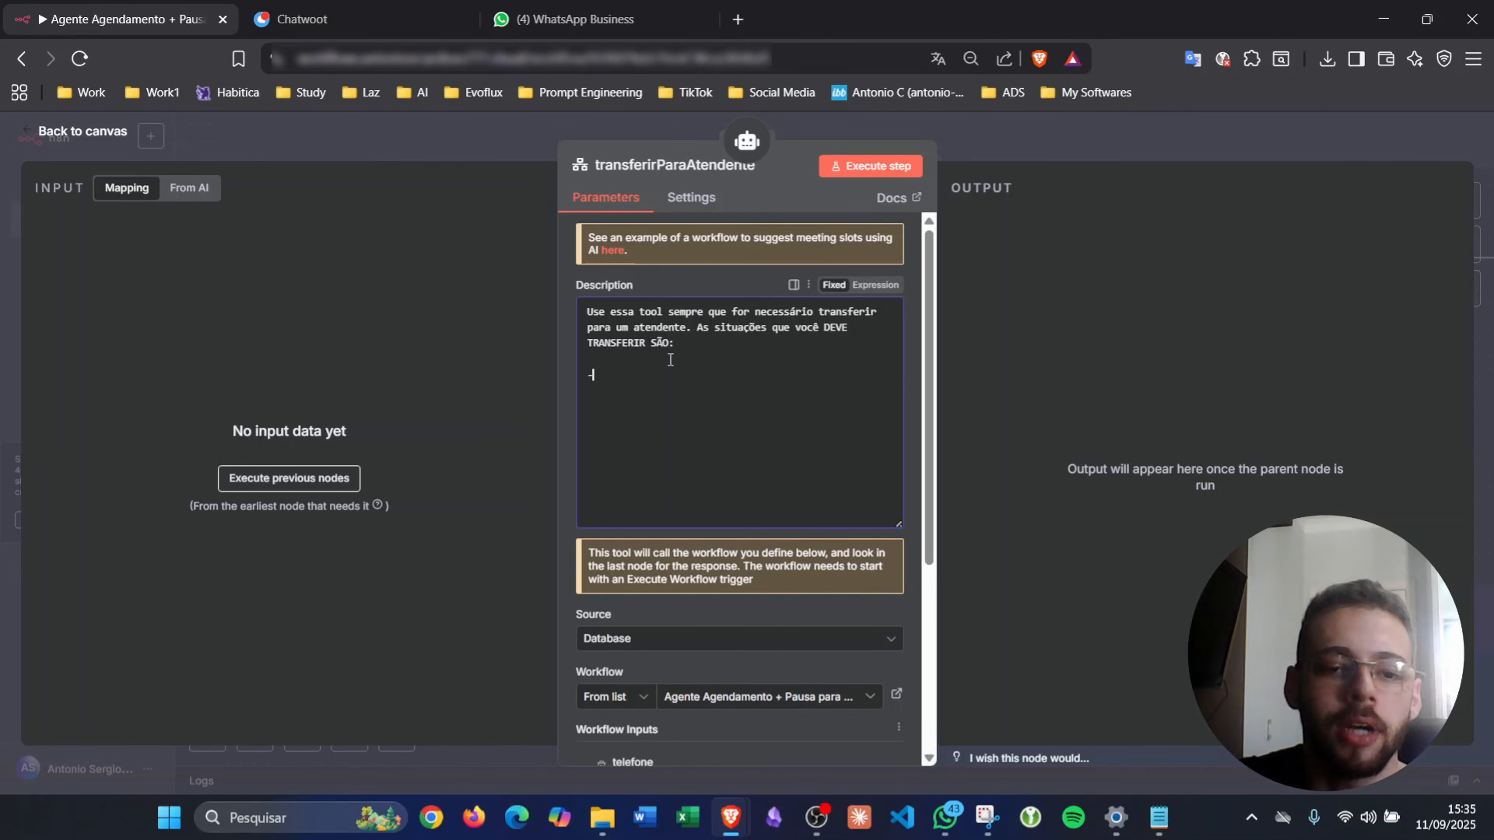
{"action": "type", "text": "- Nota"}
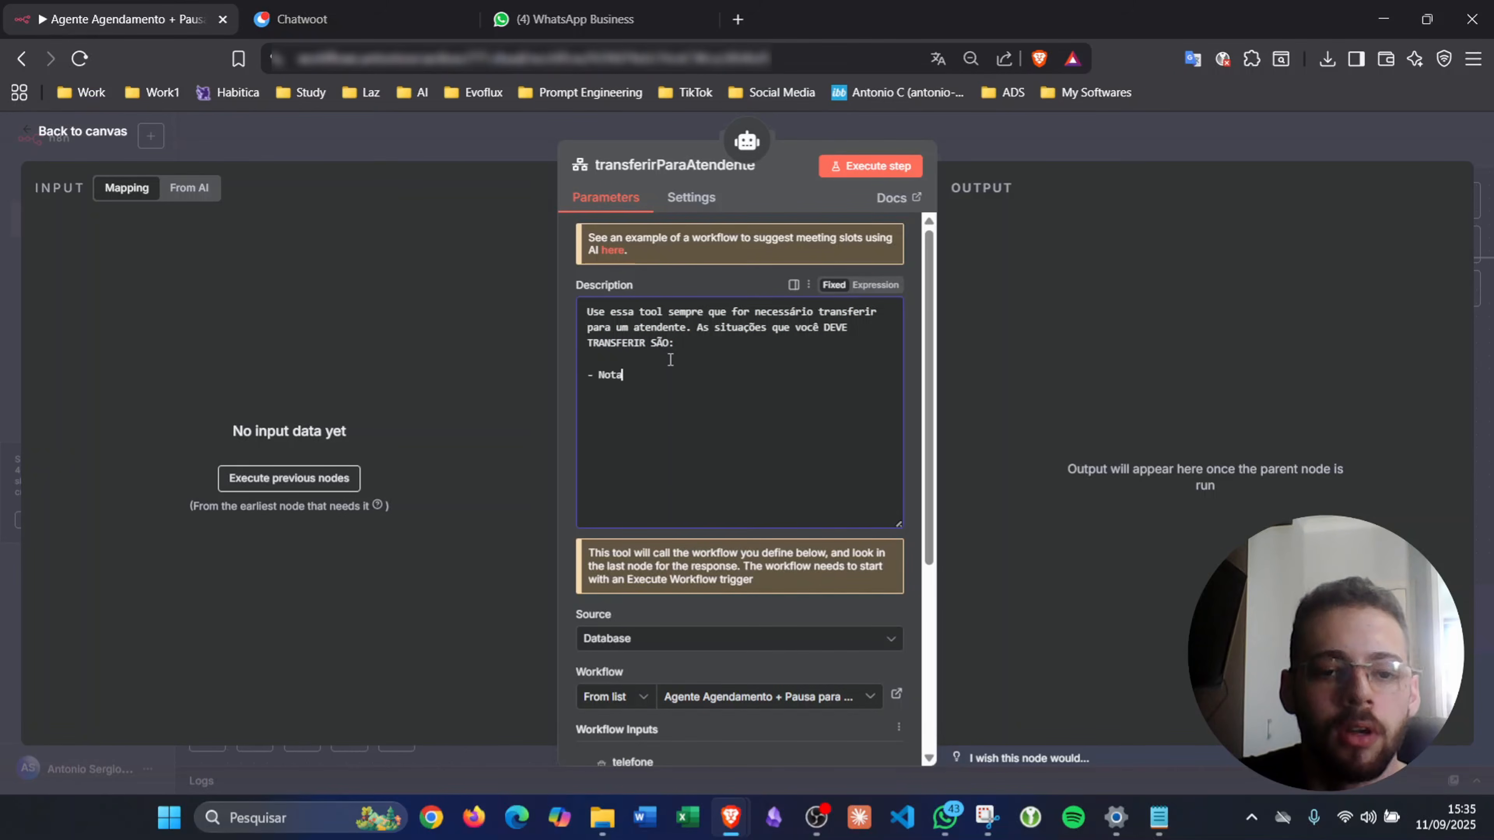
{"action": "type", "text": "Solicitação"}
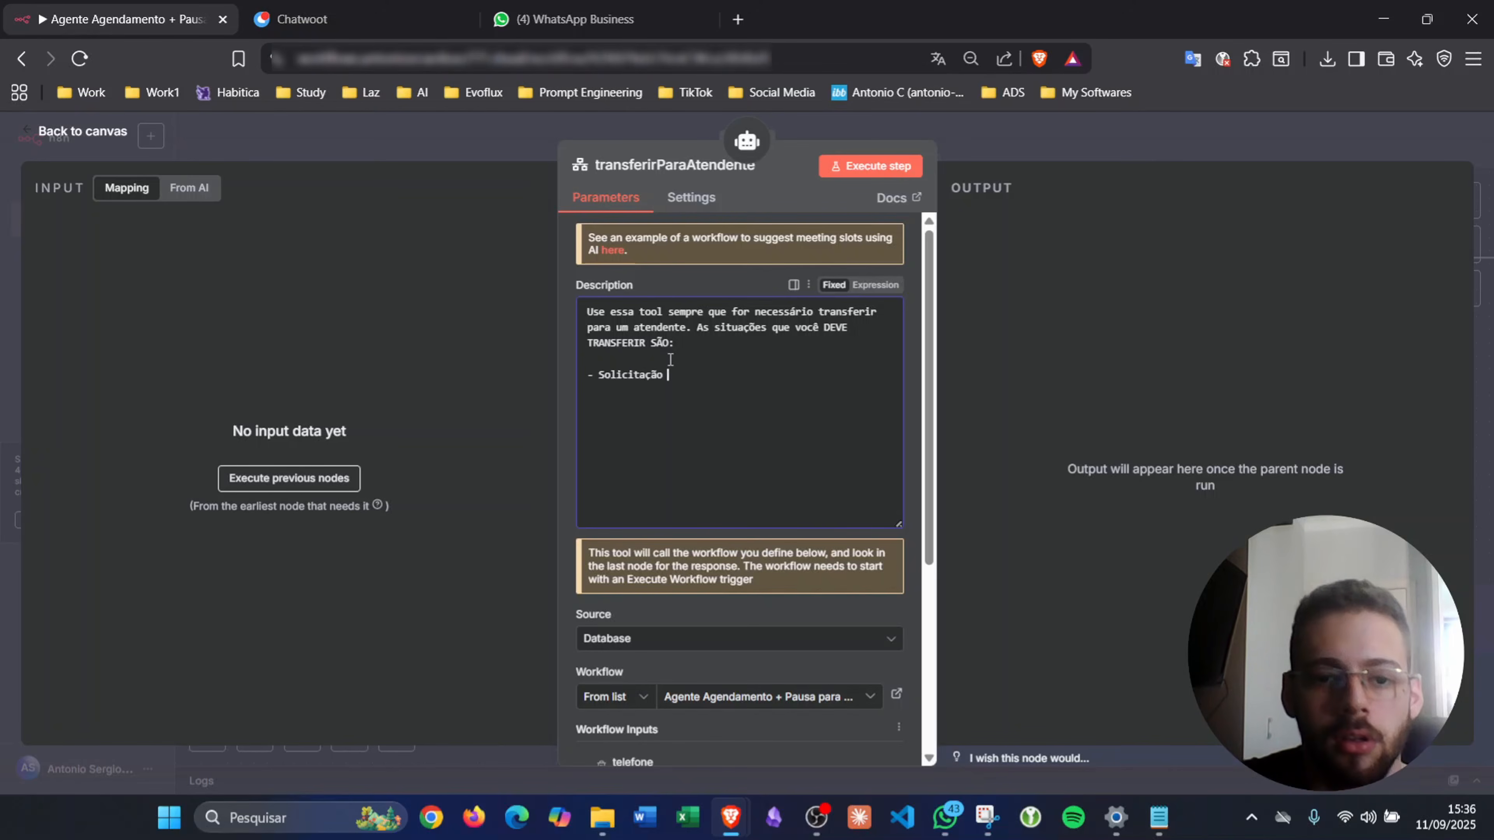
{"action": "type", "text": " de nota fi"}
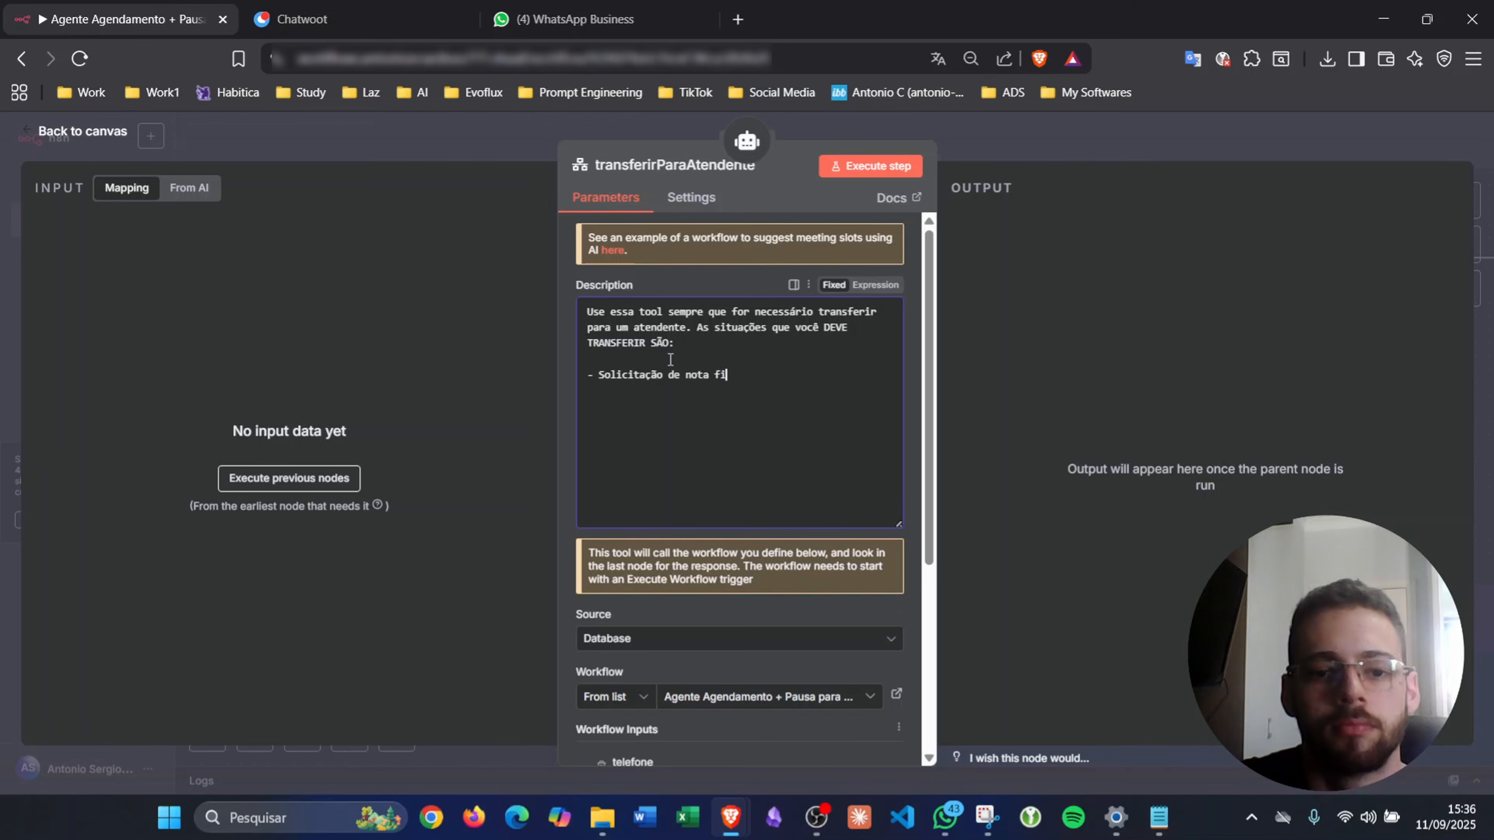
{"action": "type", "text": "scal"}
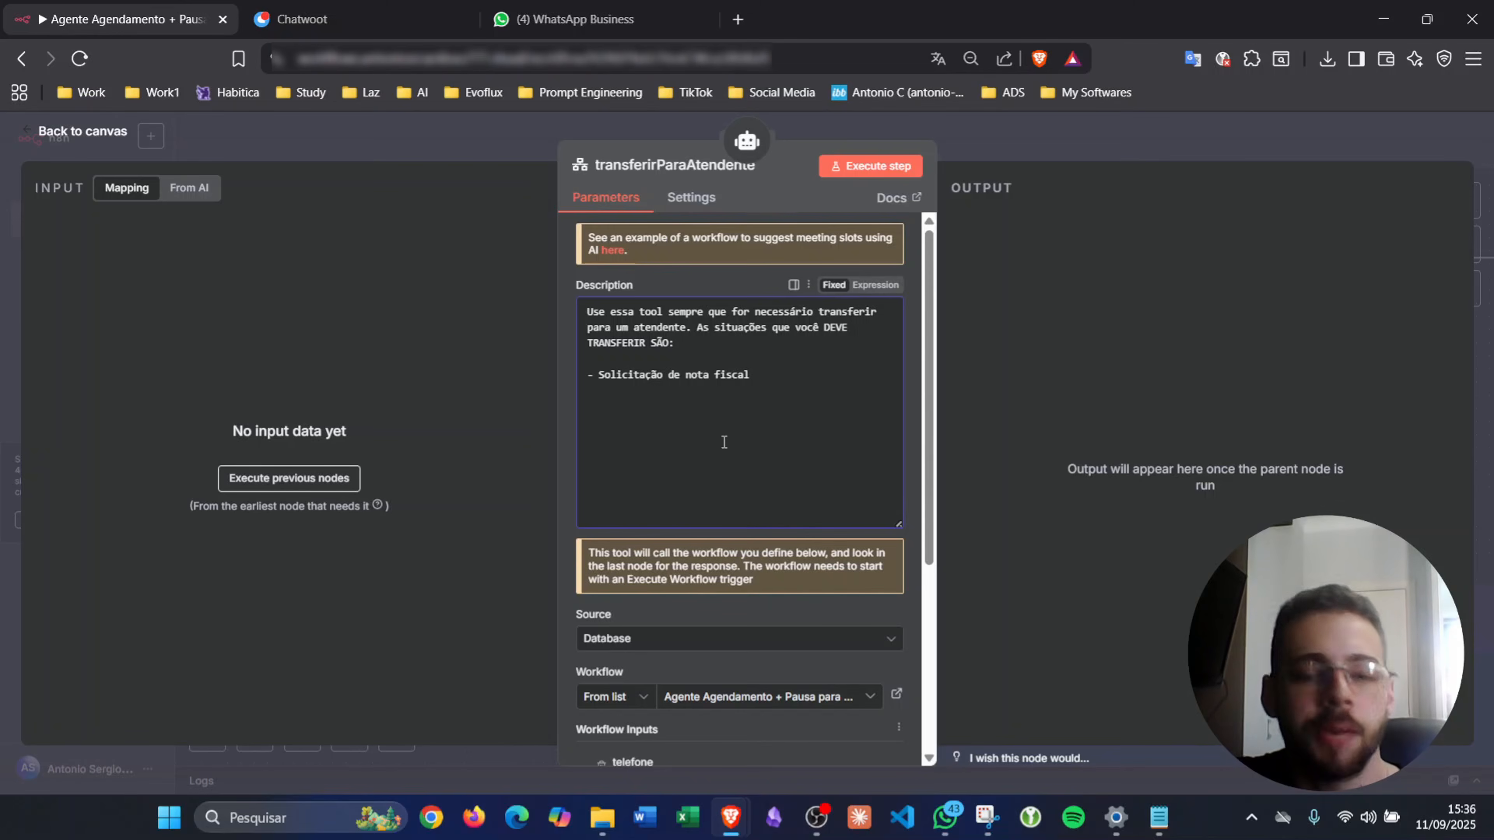
{"action": "left_click", "coordinate": [1073, 151]}
- Duplicate the Pause for Human Service node and move the copy toward the agenda section
{"action": "left_click_drag", "start_coordinate": [915, 406], "coordinate": [1085, 219]}
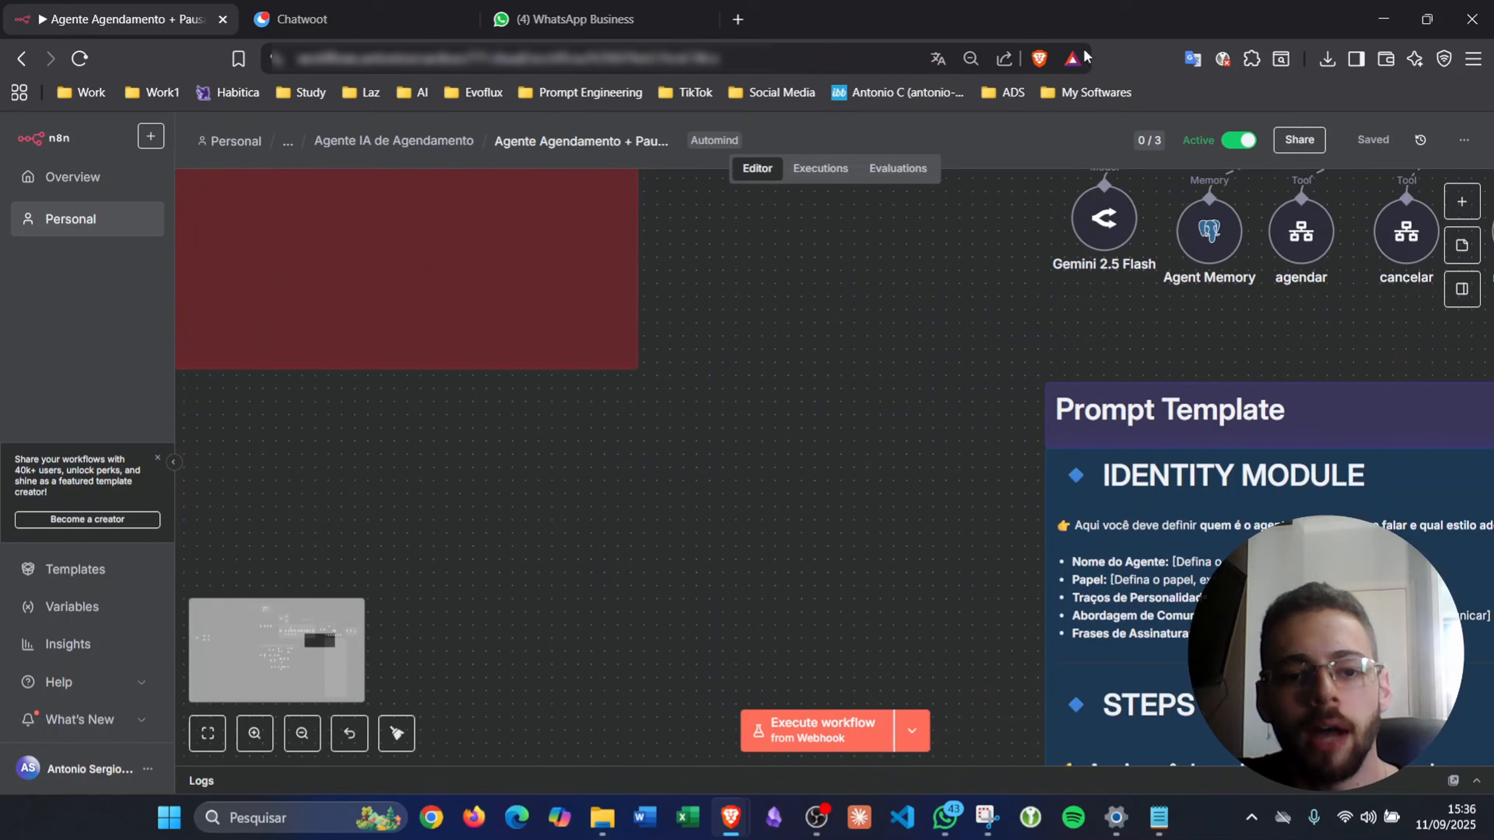
{"action": "scroll", "coordinate": [685, 367], "scroll_direction": "left", "scroll_amount": 10}
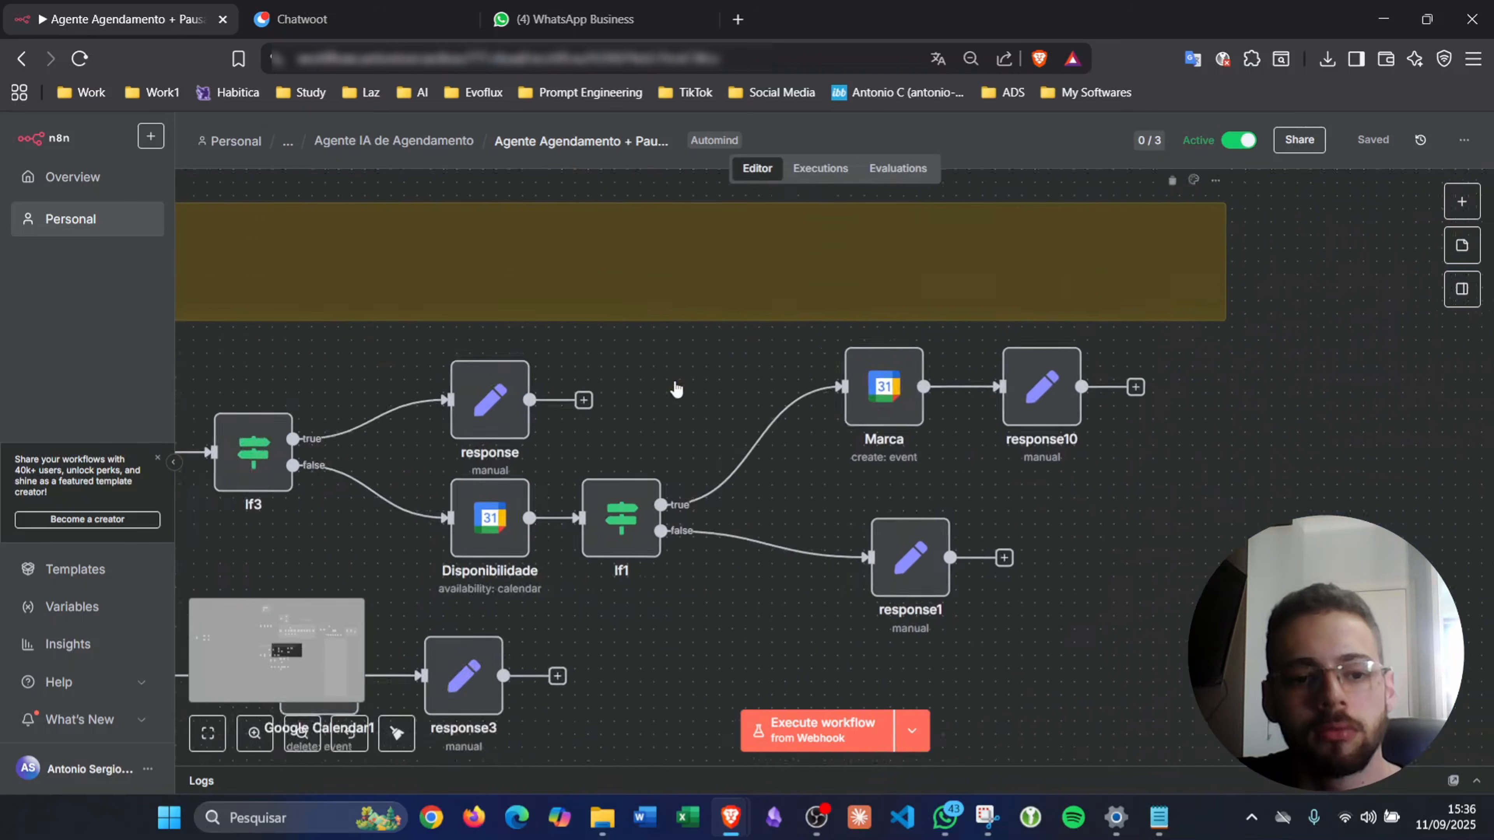
{"action": "scroll", "coordinate": [673, 387], "scroll_direction": "down", "scroll_amount": 10}
{"action": "scroll", "coordinate": [674, 388], "scroll_direction": "left", "scroll_amount": 9}
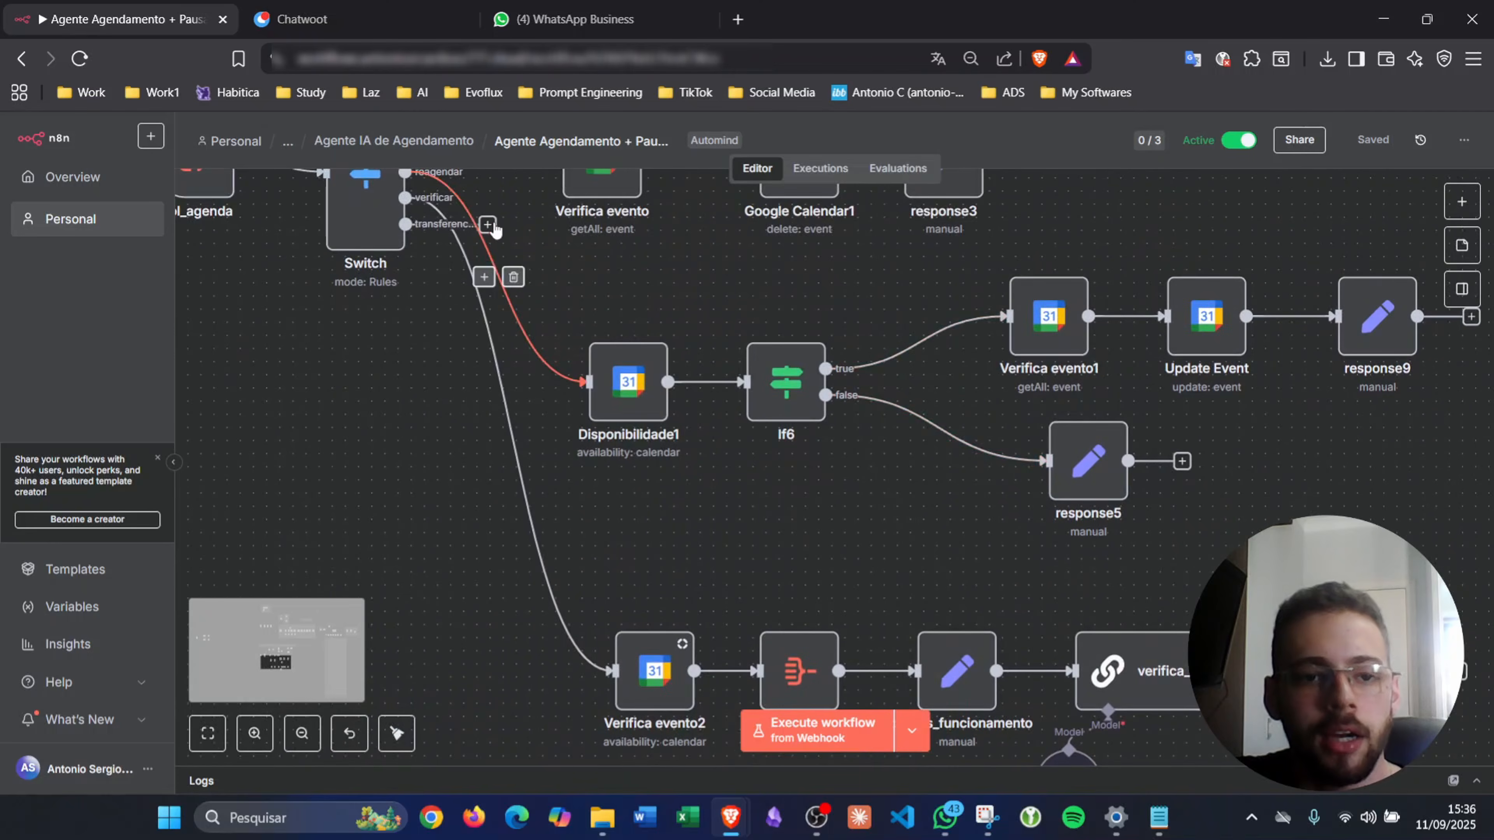
{"action": "scroll", "coordinate": [649, 282], "scroll_direction": "up", "scroll_amount": 10}
{"action": "scroll", "coordinate": [649, 282], "scroll_direction": "right", "scroll_amount": 8}
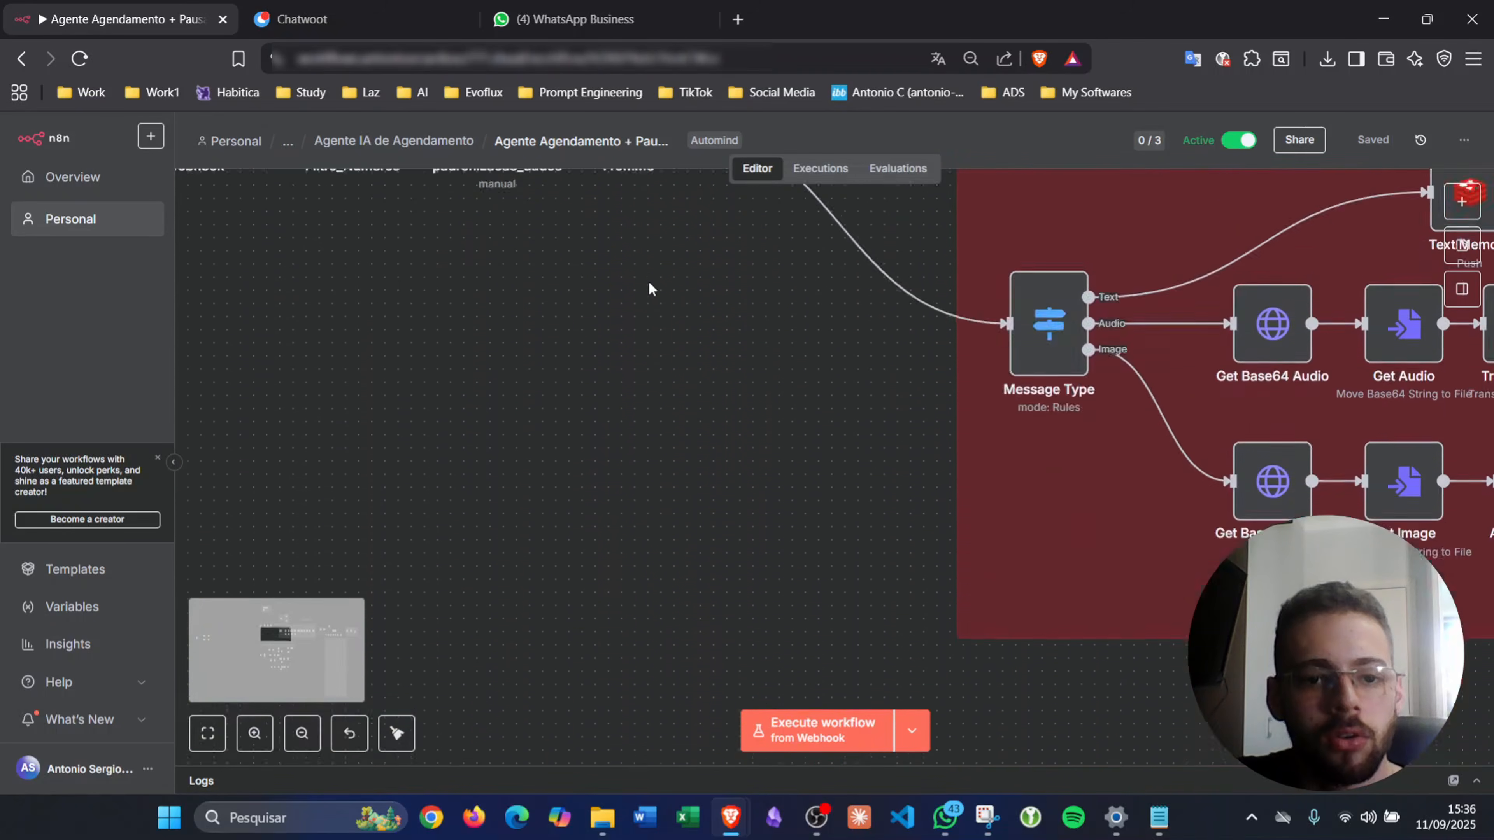
{"action": "scroll", "coordinate": [649, 287], "scroll_direction": "up", "scroll_amount": 10}
{"action": "scroll", "coordinate": [649, 287], "scroll_direction": "down", "scroll_amount": 3}
{"action": "scroll", "coordinate": [649, 287], "scroll_direction": "right", "scroll_amount": 3}
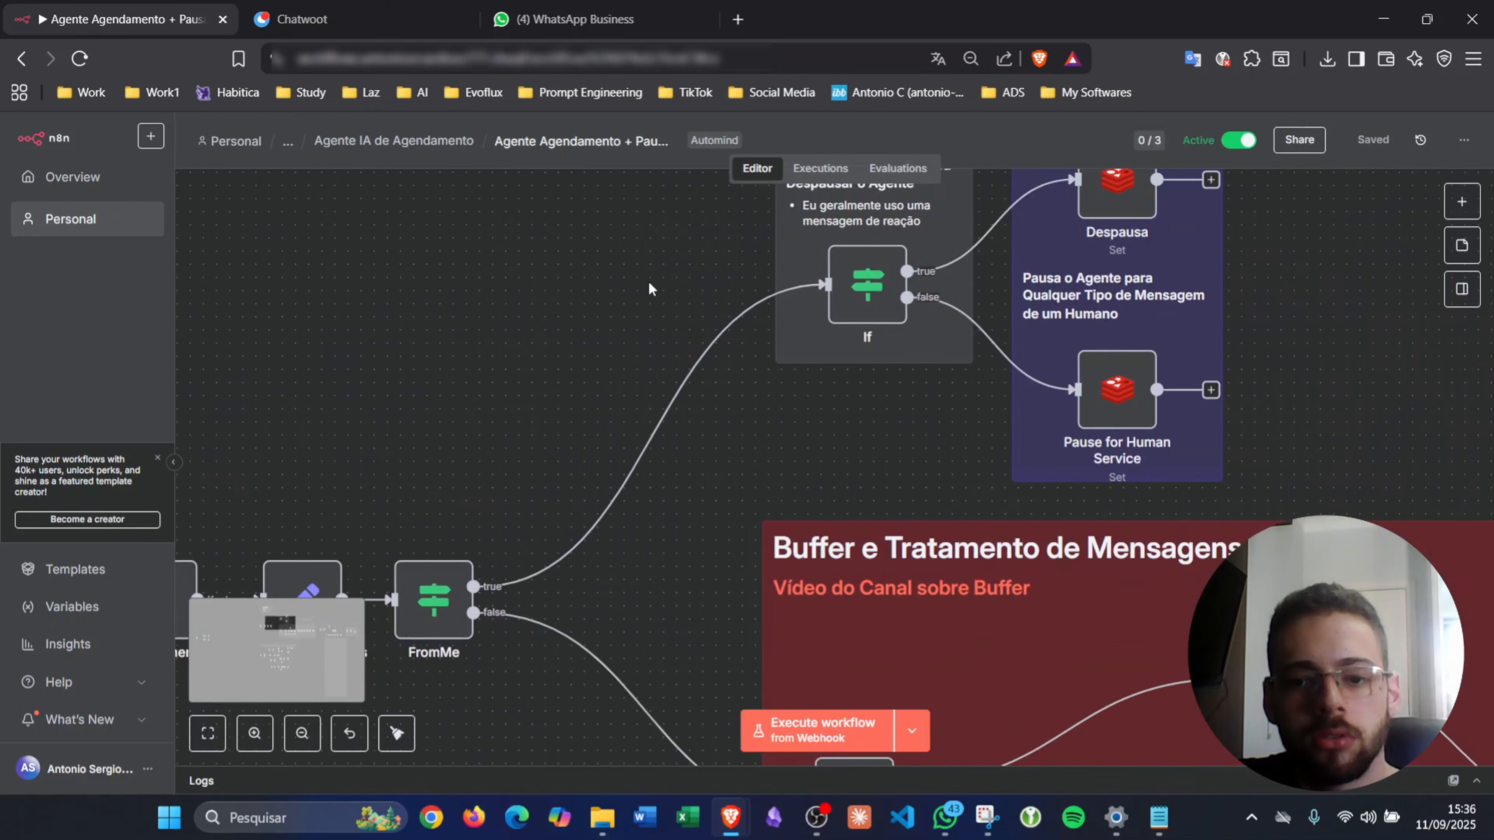
{"action": "scroll", "coordinate": [648, 280], "scroll_direction": "down", "scroll_amount": 4}
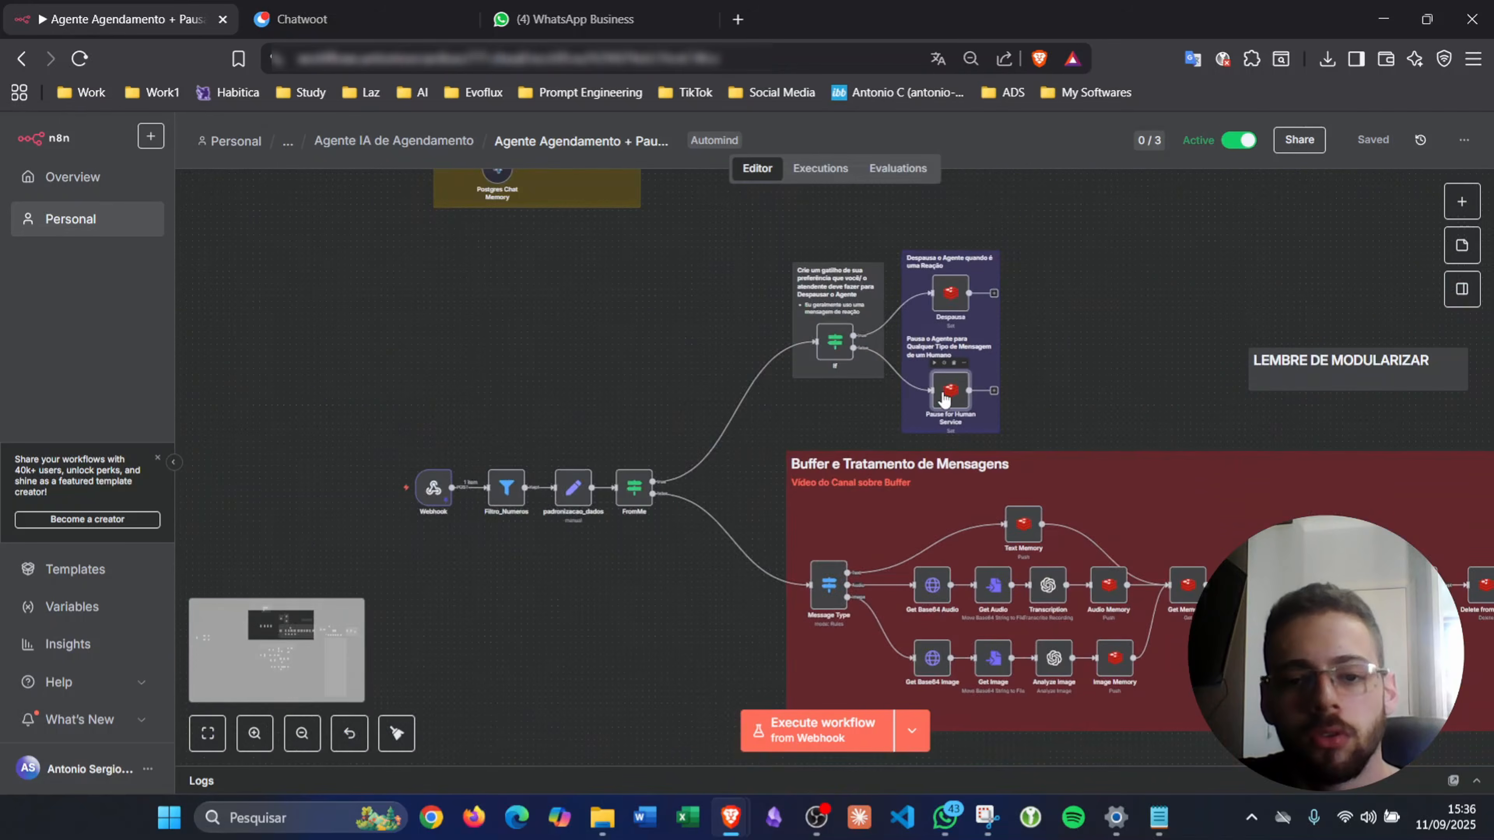
{"action": "scroll", "coordinate": [944, 400], "scroll_direction": "up", "scroll_amount": 4}
{"action": "key", "text": "ctrl+d"}
{"action": "left_click_drag", "start_coordinate": [1025, 468], "coordinate": [411, 500]}
- Wire Pause for Human Service1 to the transfer branch and place it below Verifica evento2
{"action": "scroll", "coordinate": [770, 389], "scroll_direction": "down", "scroll_amount": 12}
{"action": "scroll", "coordinate": [526, 446], "scroll_direction": "down", "scroll_amount": 15}
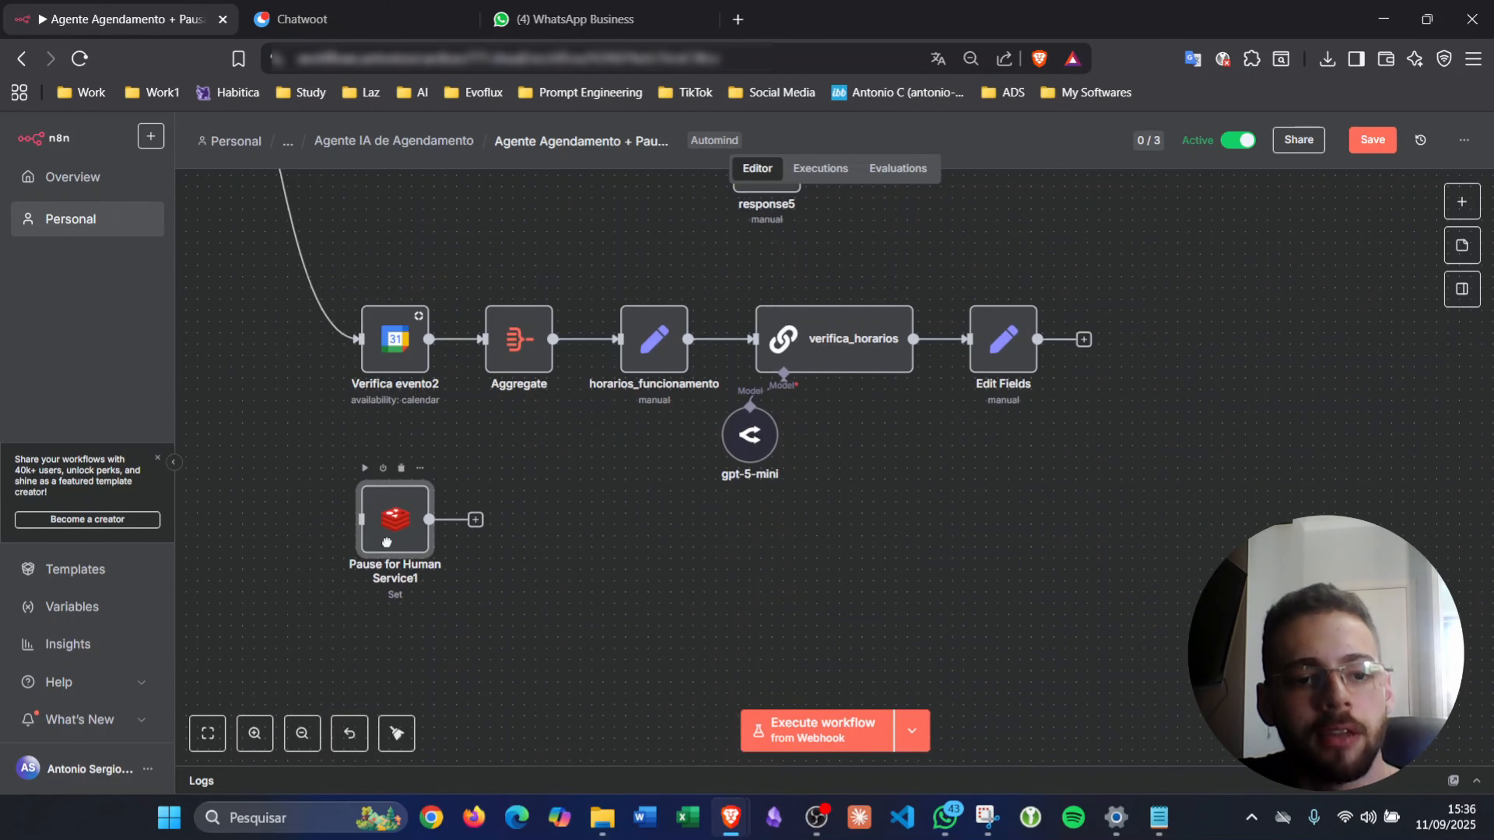
{"action": "scroll", "coordinate": [319, 415], "scroll_direction": "up", "scroll_amount": 13}
{"action": "scroll", "coordinate": [336, 394], "scroll_direction": "left", "scroll_amount": 6}
{"action": "left_click_drag", "start_coordinate": [429, 347], "coordinate": [532, 665]}
{"action": "scroll", "coordinate": [381, 518], "scroll_direction": "down", "scroll_amount": 5}
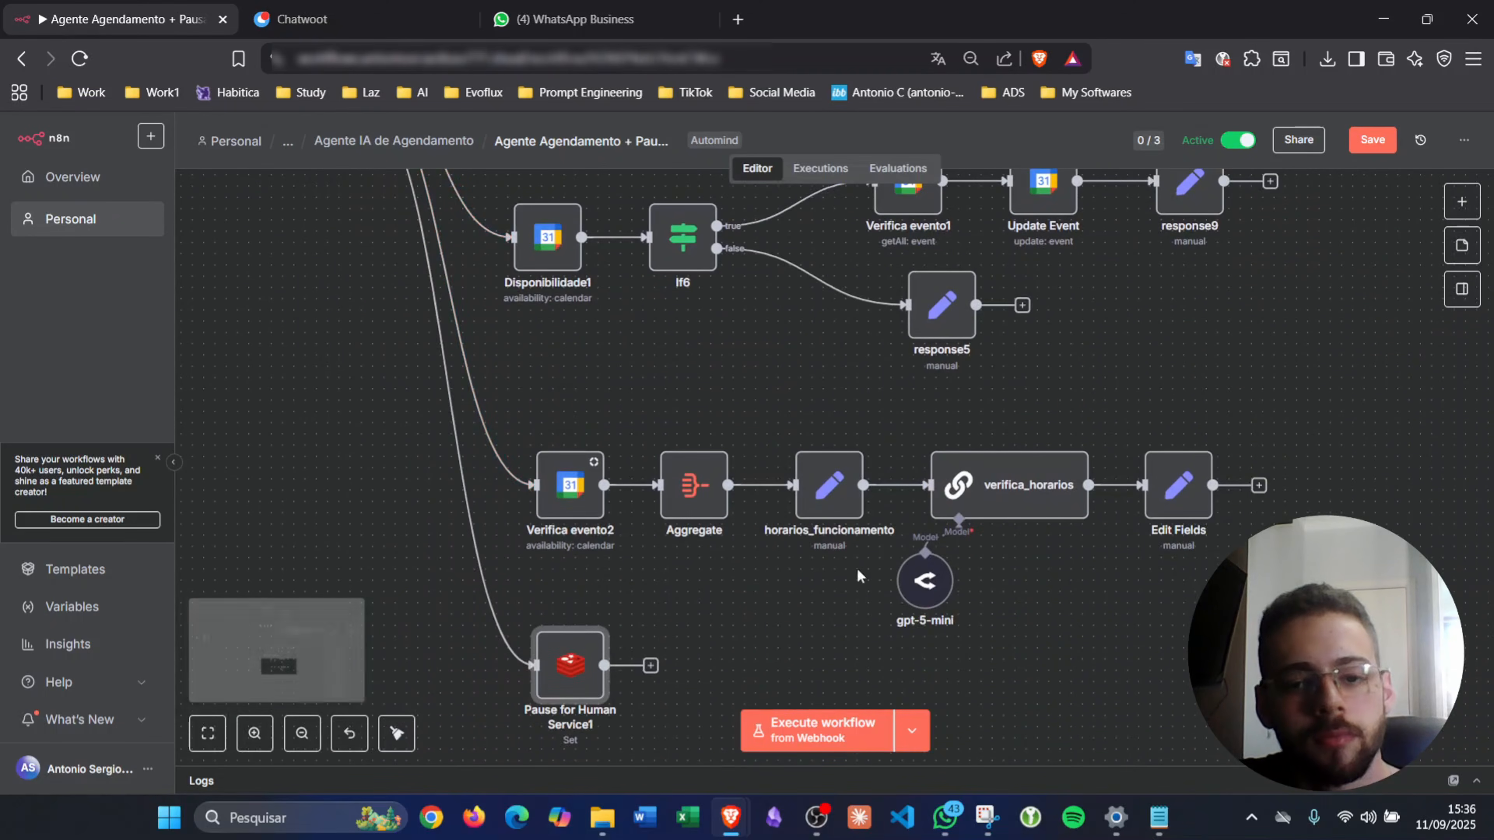
{"action": "left_click_drag", "start_coordinate": [745, 452], "coordinate": [524, 422]}
{"action": "left_click_drag", "start_coordinate": [560, 474], "coordinate": [526, 406]}
{"action": "left_click_drag", "start_coordinate": [552, 683], "coordinate": [519, 586]}
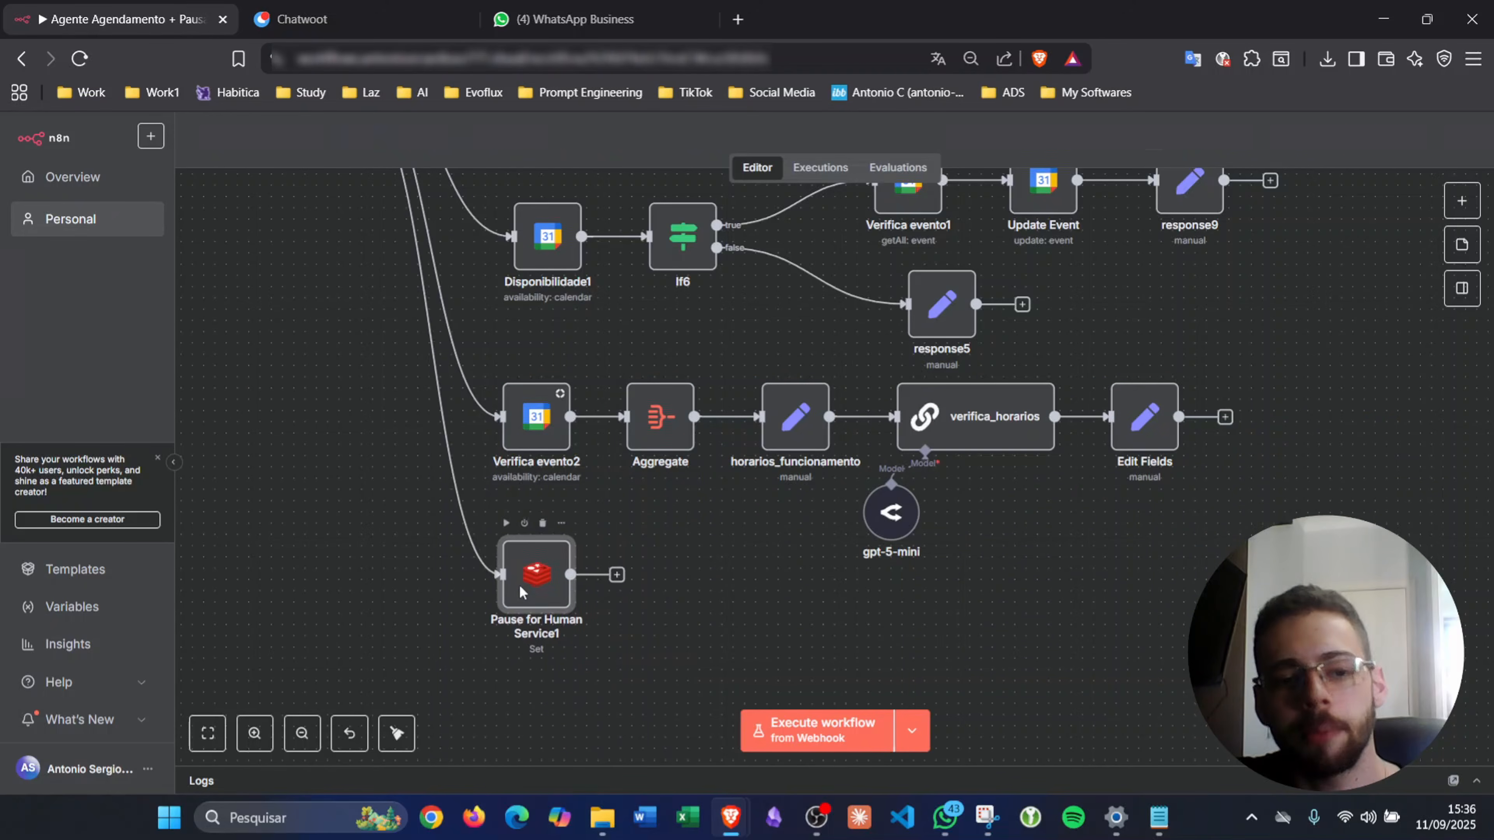
- Inspect Pause for Human Service1 and tool_agenda's input fields
{"action": "double_click", "coordinate": [519, 586]}
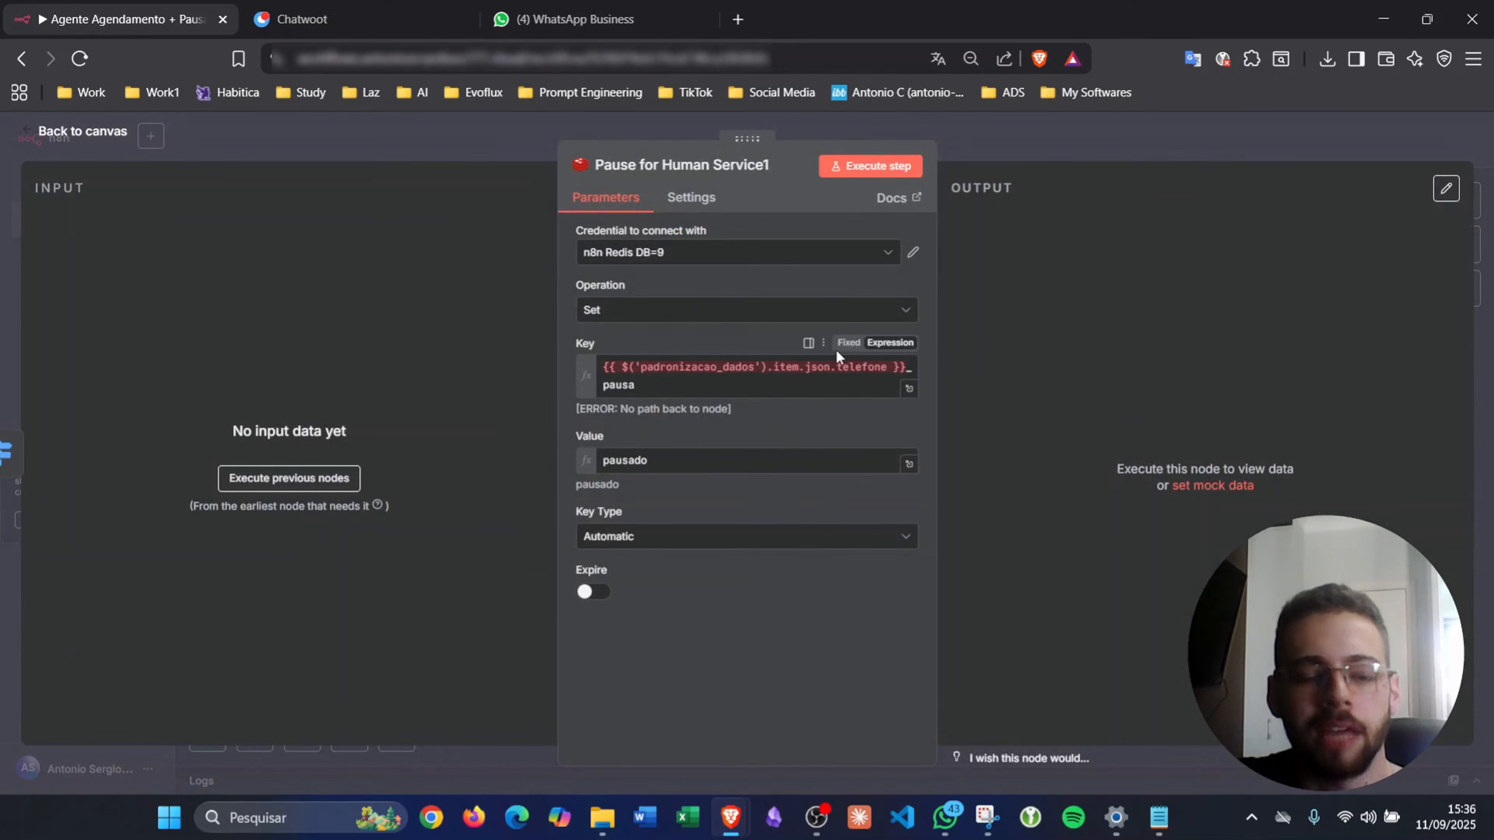
{"action": "left_click", "coordinate": [1000, 140]}
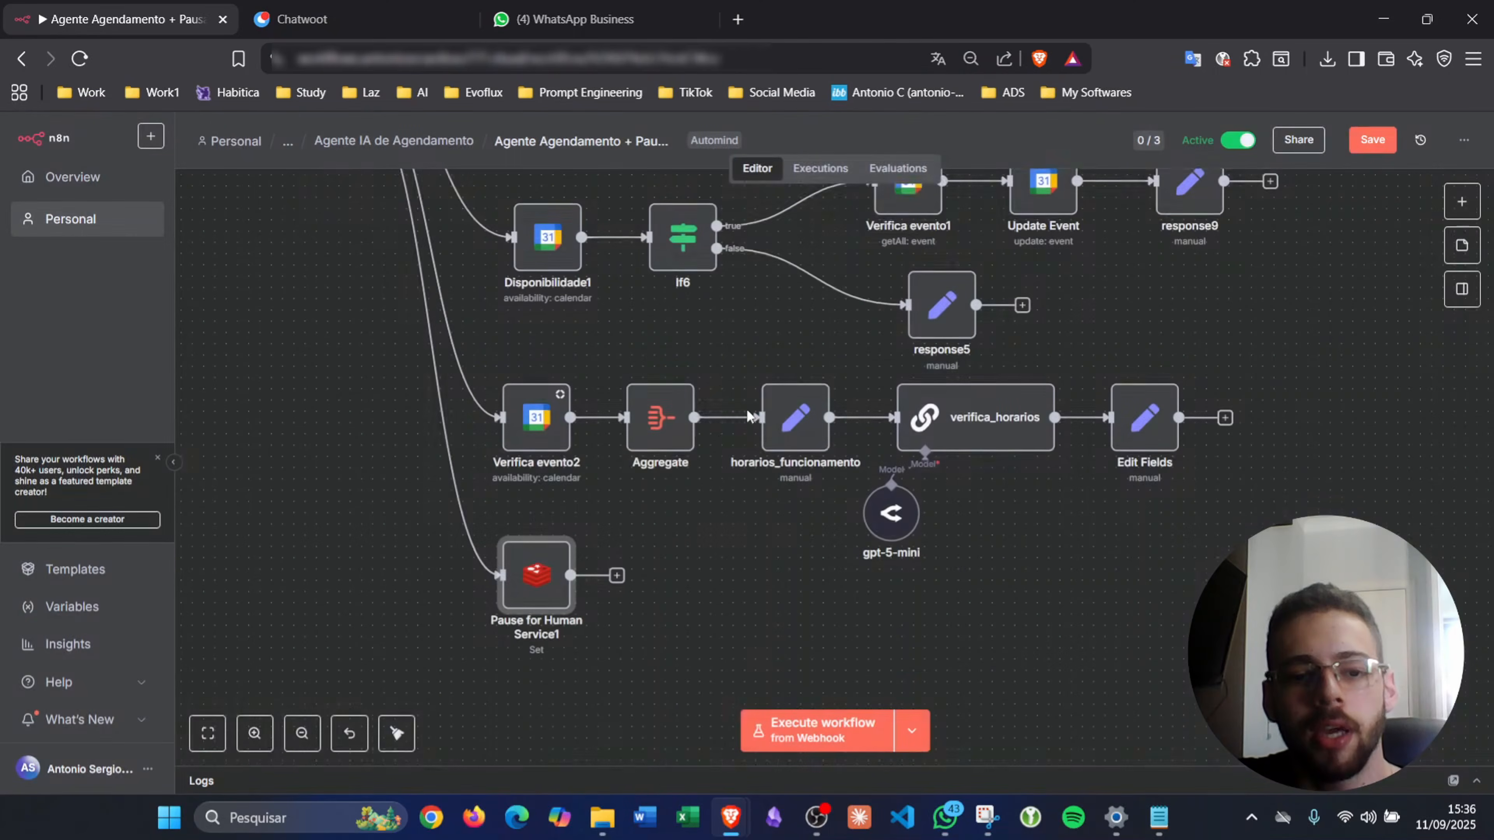
{"action": "scroll", "coordinate": [715, 432], "scroll_direction": "up", "scroll_amount": 10}
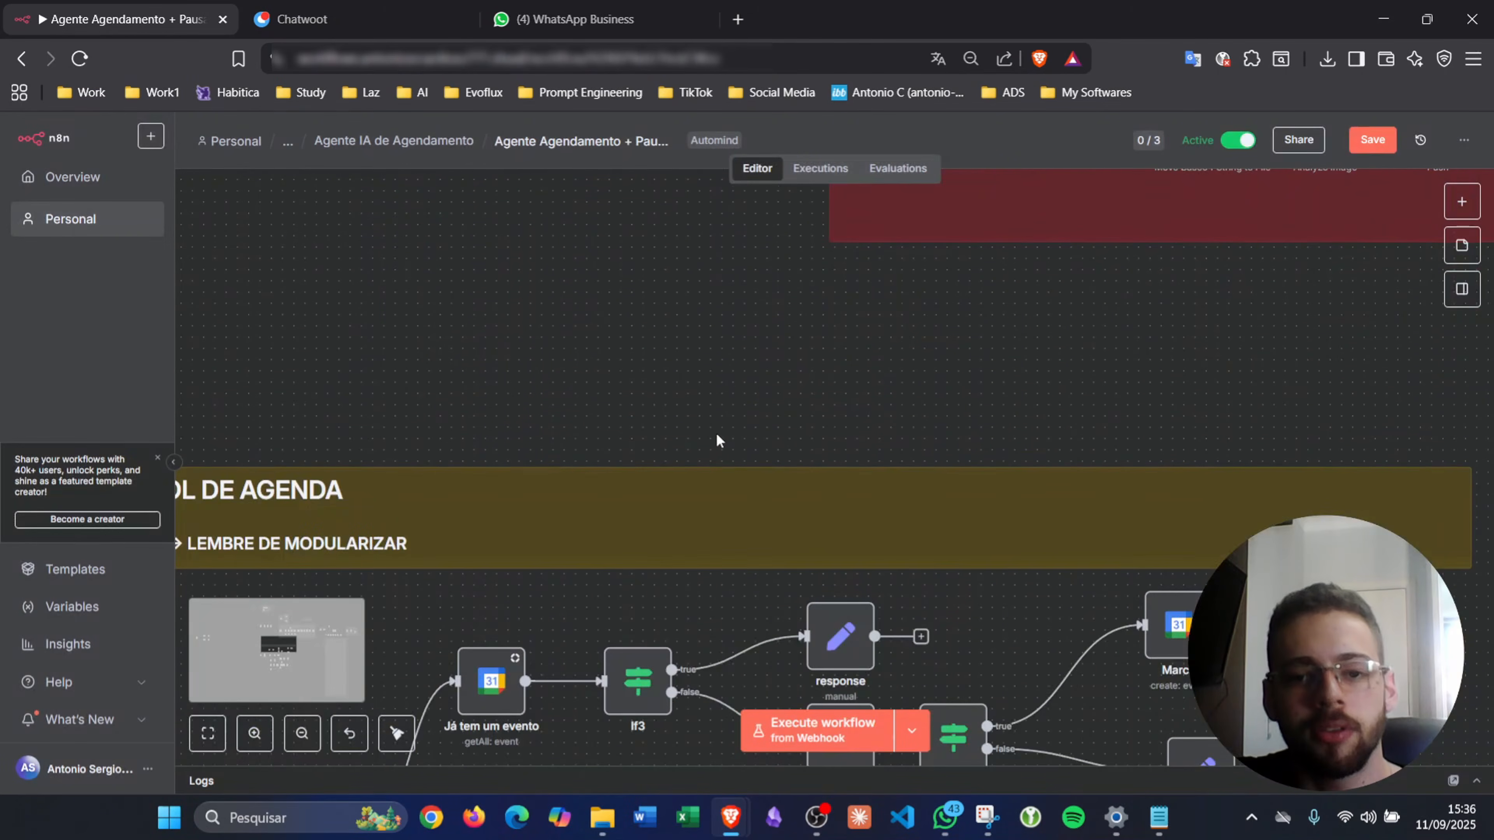
{"action": "scroll", "coordinate": [715, 440], "scroll_direction": "down", "scroll_amount": 6}
{"action": "scroll", "coordinate": [729, 436], "scroll_direction": "left", "scroll_amount": 6}
{"action": "double_click", "coordinate": [601, 626]}
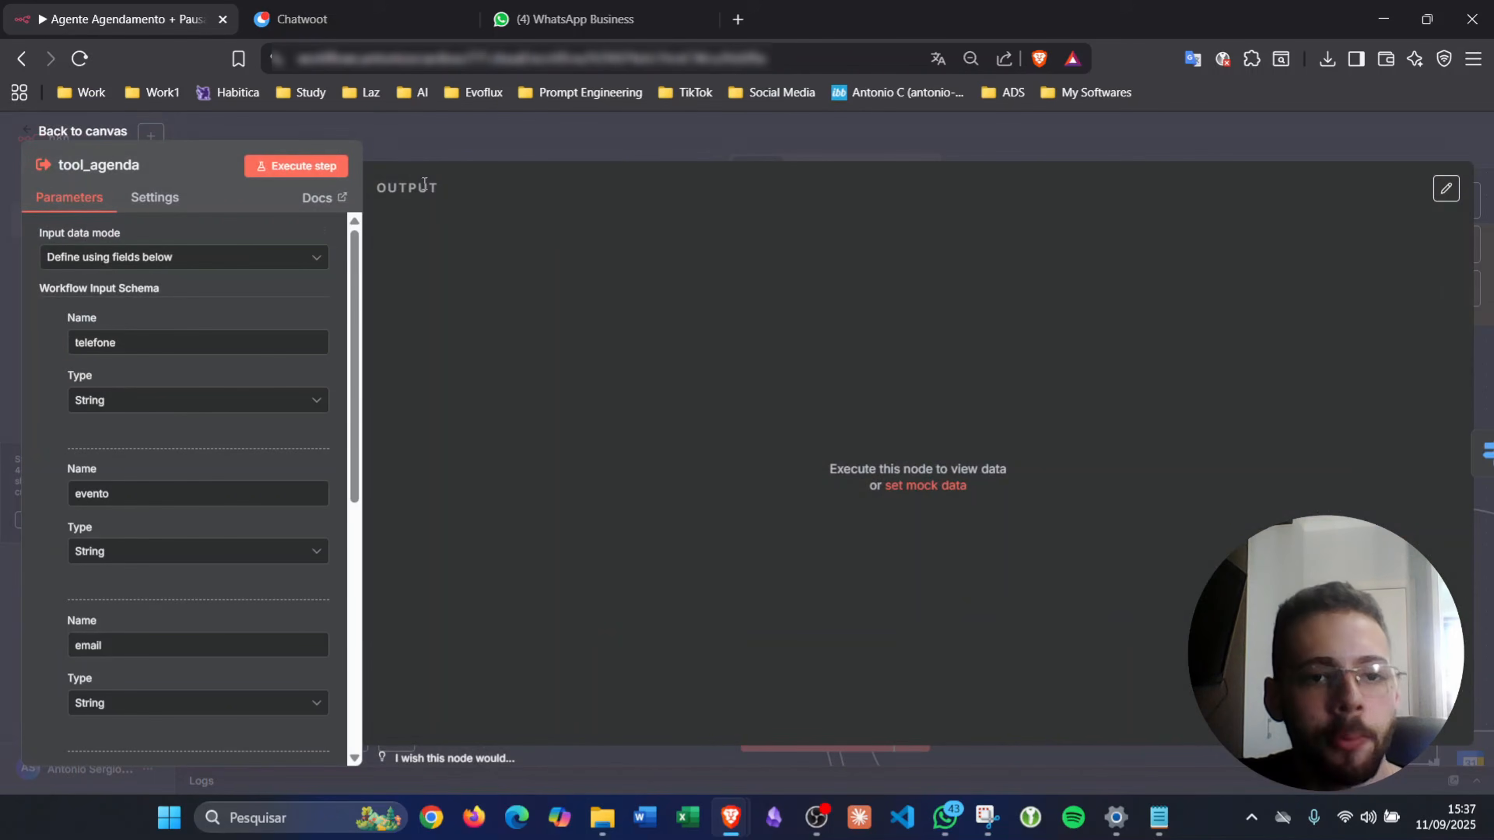
{"action": "left_click", "coordinate": [444, 154]}
{"action": "scroll", "coordinate": [715, 421], "scroll_direction": "down", "scroll_amount": 5}
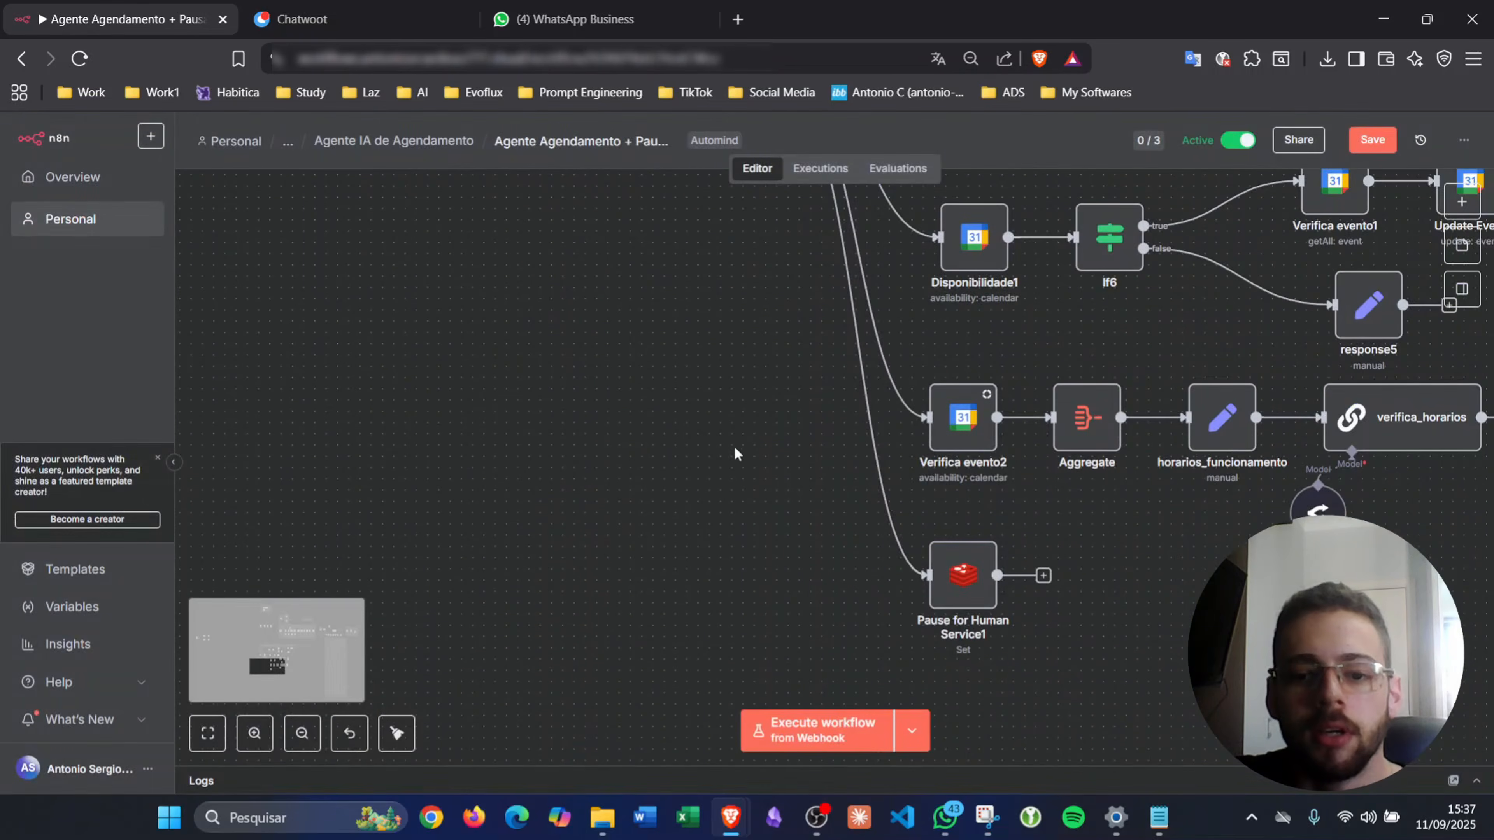
- Change Pause for Human Service1's Key to {{ $('tool_agenda').item.json.telefone }}_pausa
{"action": "double_click", "coordinate": [965, 580]}
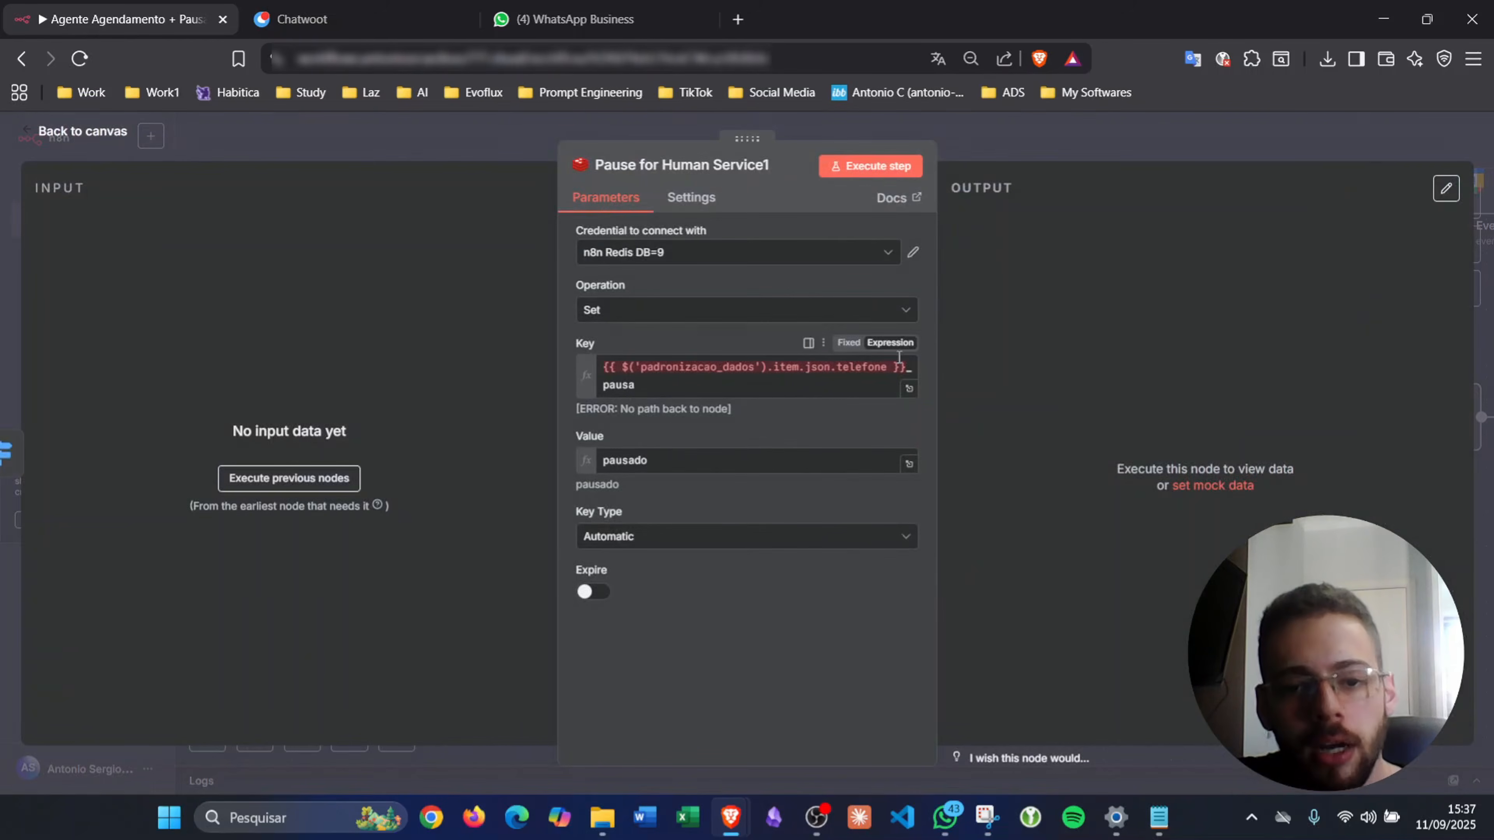
{"action": "left_click_drag", "start_coordinate": [903, 363], "coordinate": [501, 372]}
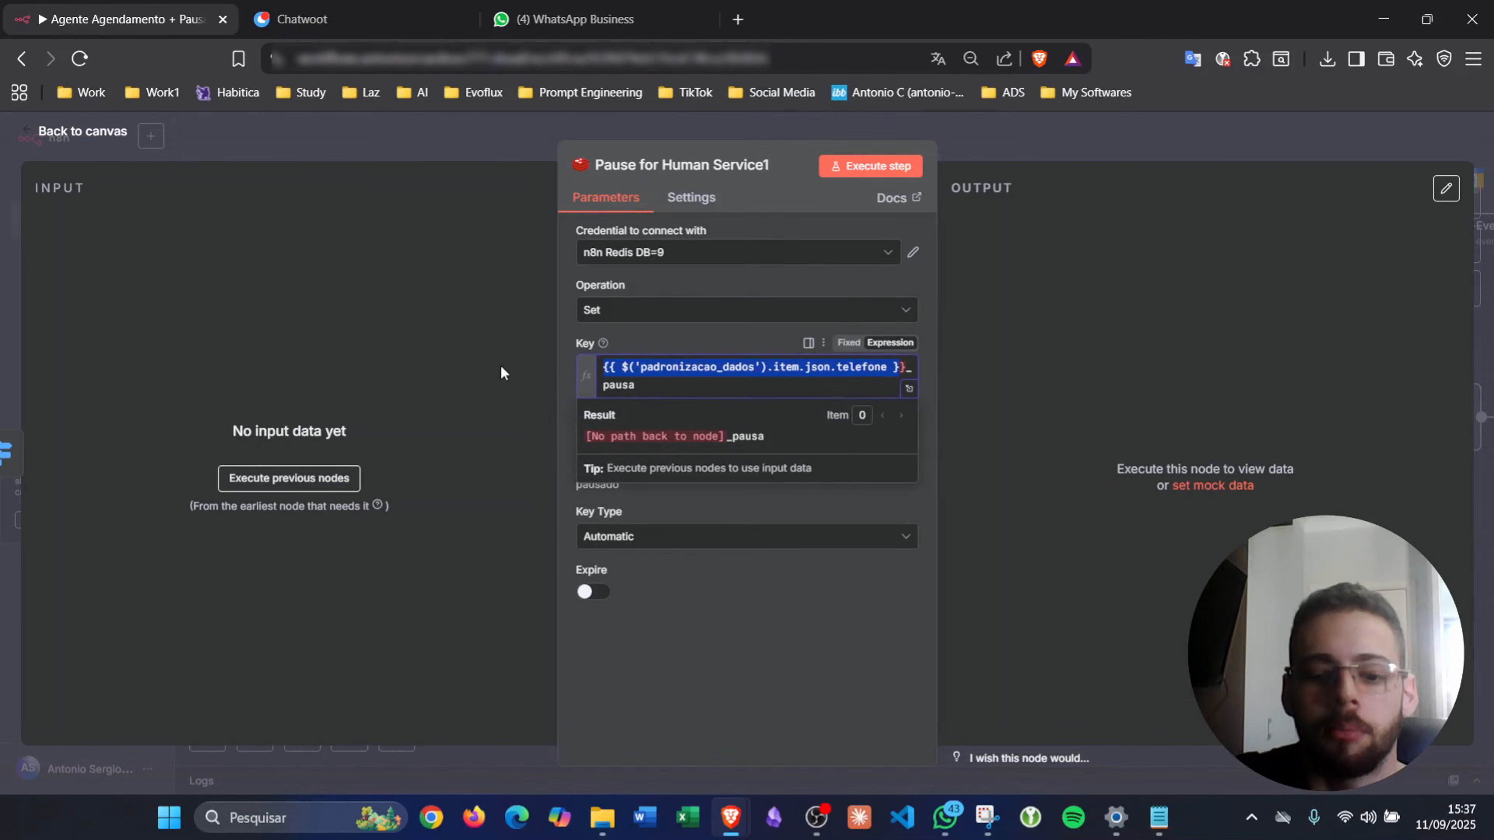
{"action": "key", "text": "BackSpace"}
{"action": "type", "text": "{{"}
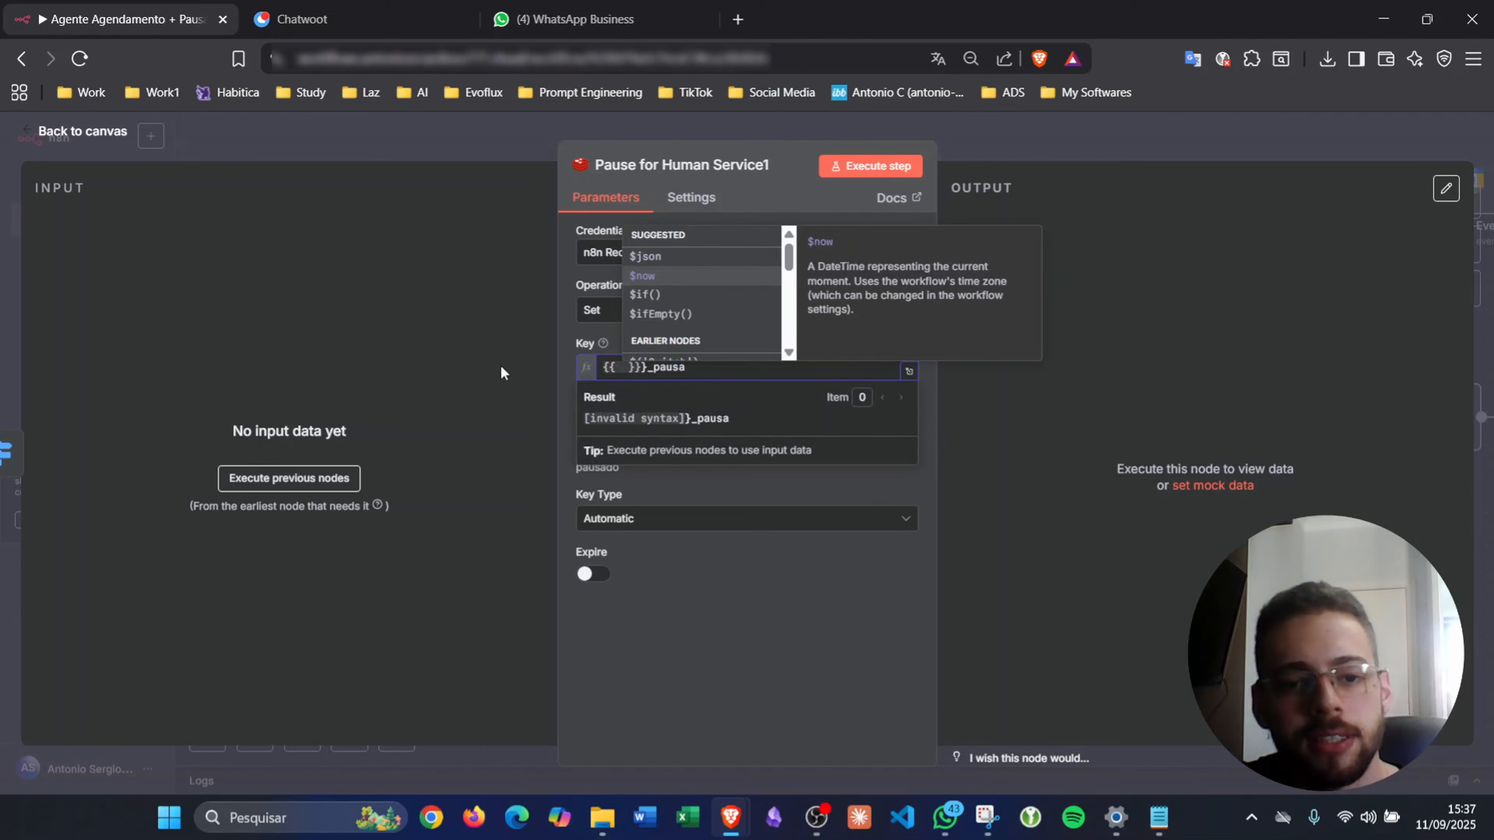
{"action": "key", "text": "Down"}
{"action": "key", "text": "Down"}
{"action": "key", "text": "Down"}
{"action": "key", "text": "Down"}
{"action": "key", "text": "Down"}
{"action": "key", "text": "Up"}
{"action": "key", "text": "Return"}
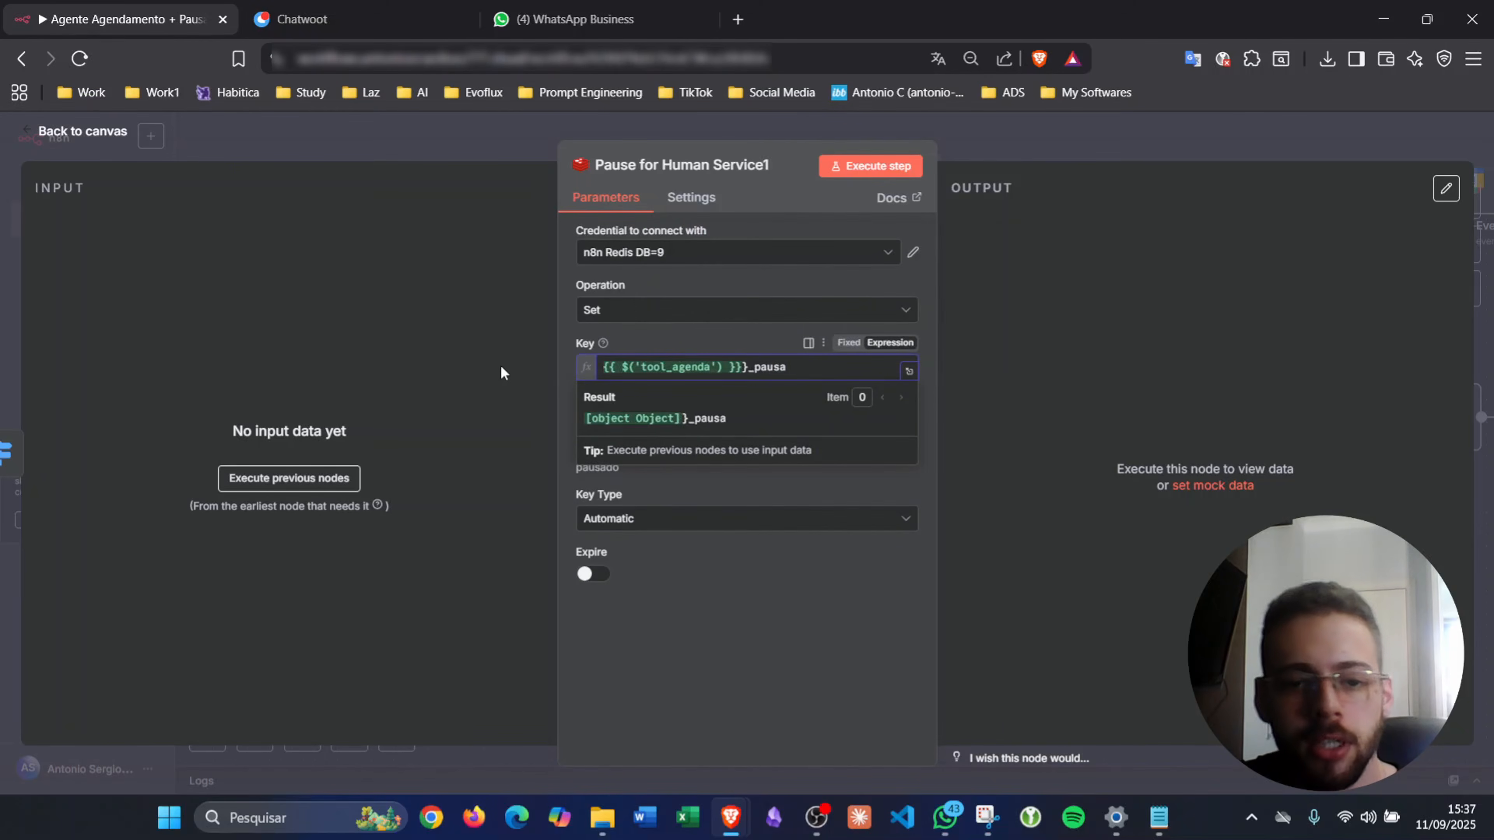
{"action": "type", "text": ".item"}
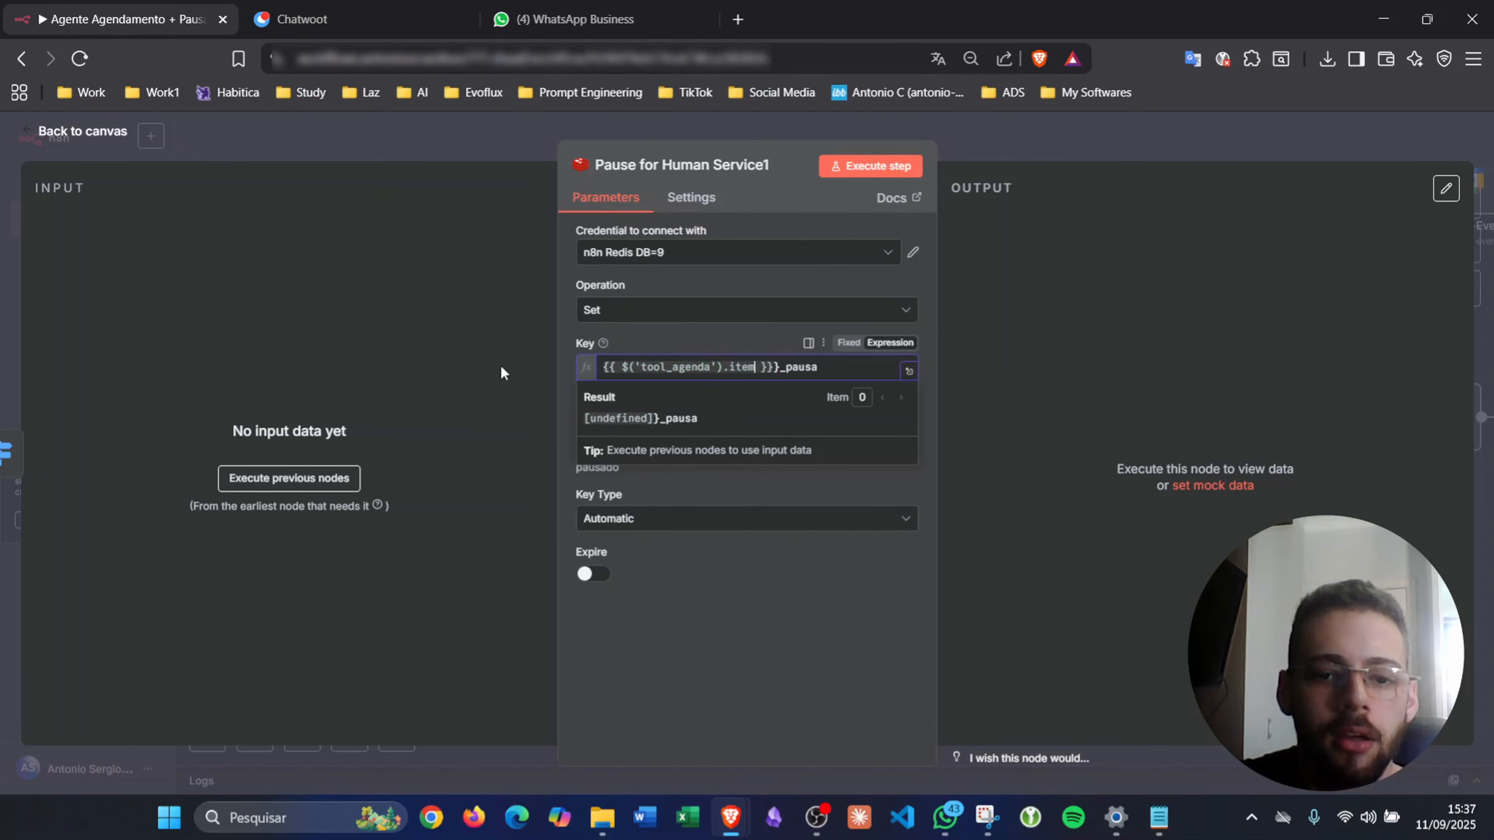
{"action": "type", "text": ".json.telefone"}
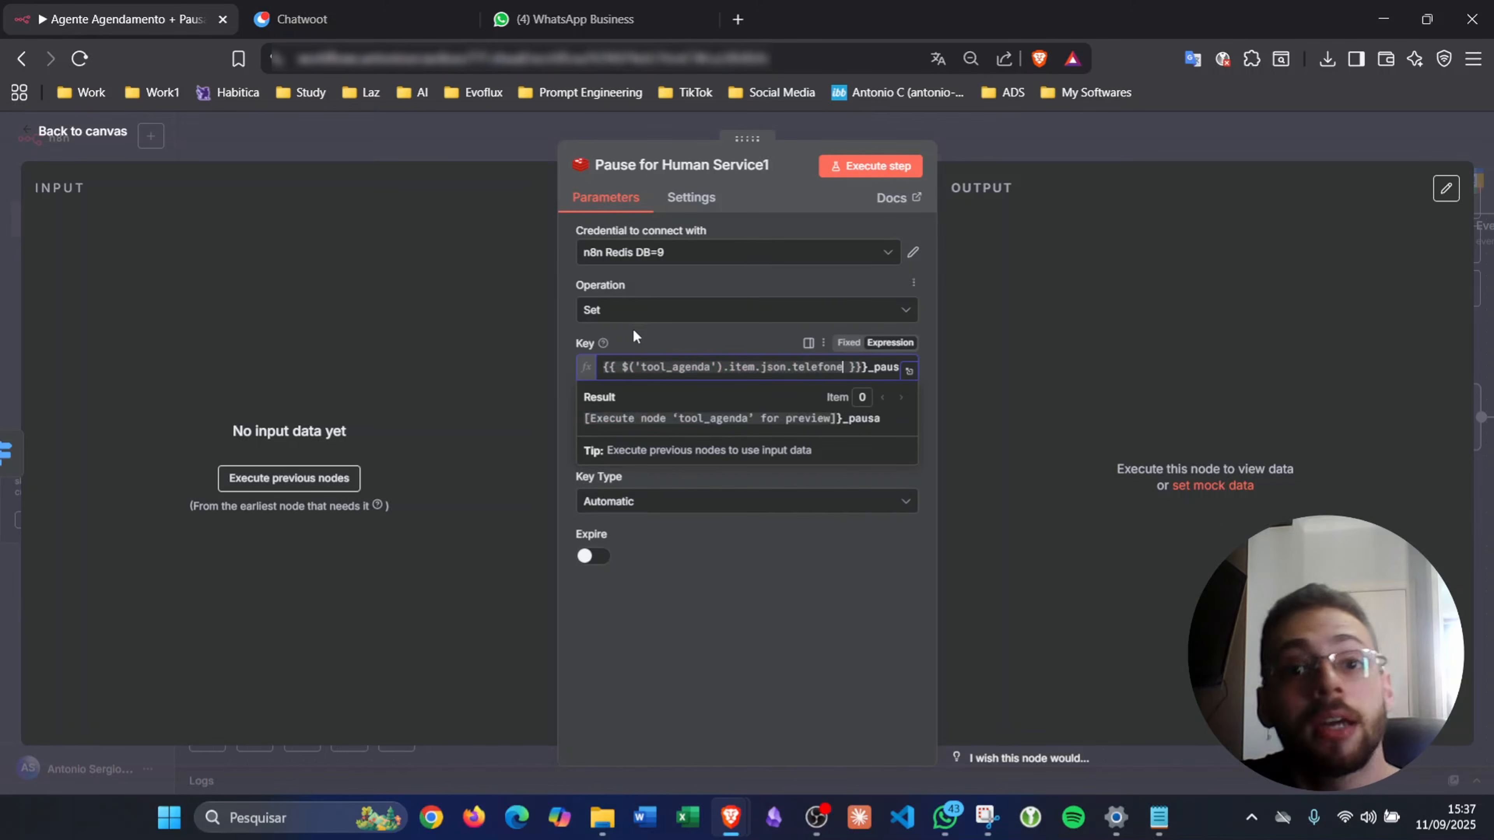
{"action": "left_click", "coordinate": [681, 334]}
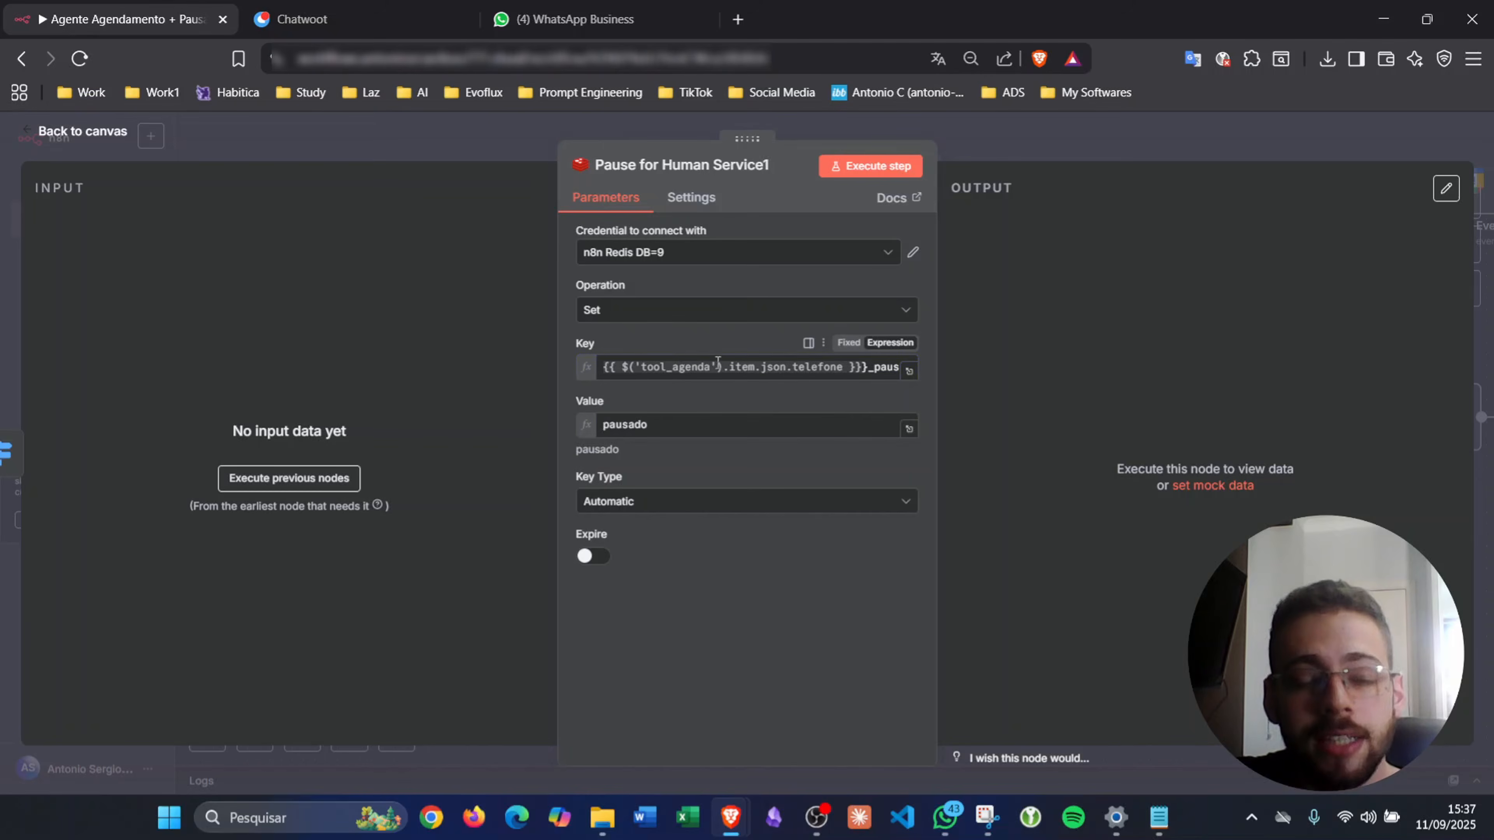
- Verify the full Key expression's result and close the node
{"action": "left_click", "coordinate": [910, 371]}
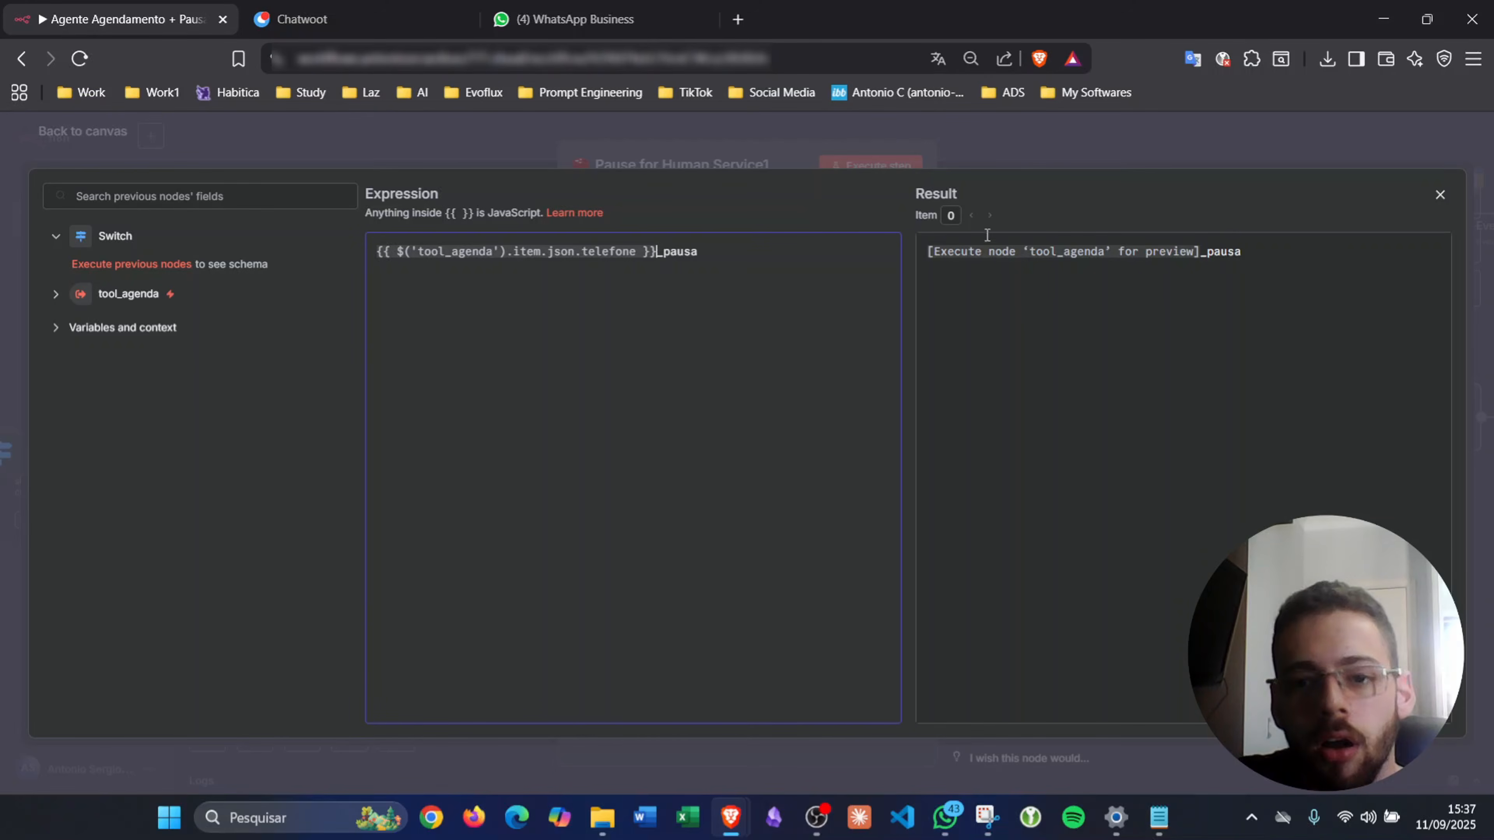
{"action": "left_click", "coordinate": [905, 155]}
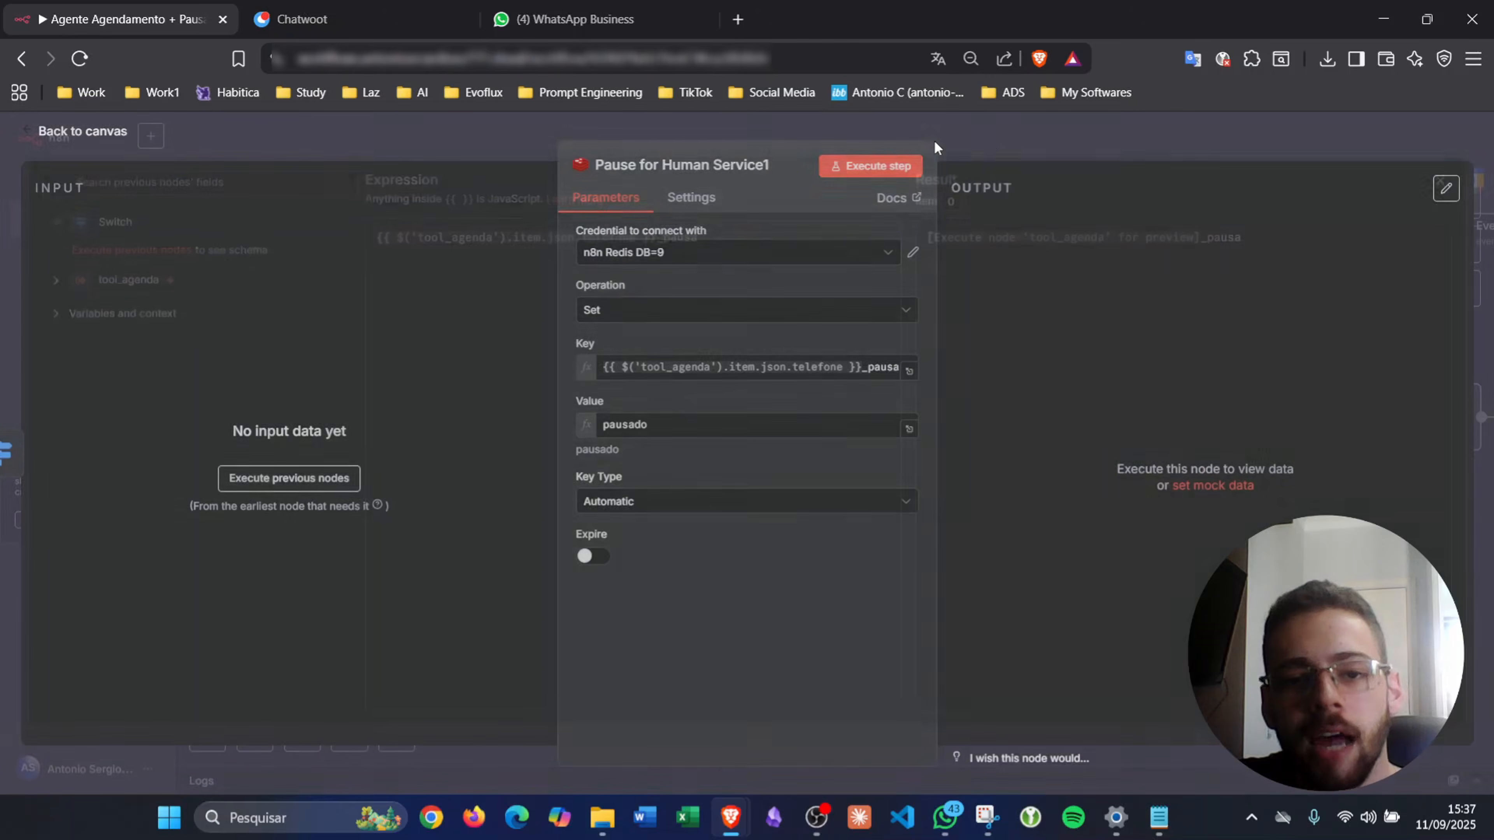
{"action": "left_click", "coordinate": [930, 140]}
{"action": "scroll", "coordinate": [950, 425], "scroll_direction": "up", "scroll_amount": 3}
{"action": "scroll", "coordinate": [948, 416], "scroll_direction": "up", "scroll_amount": 10}
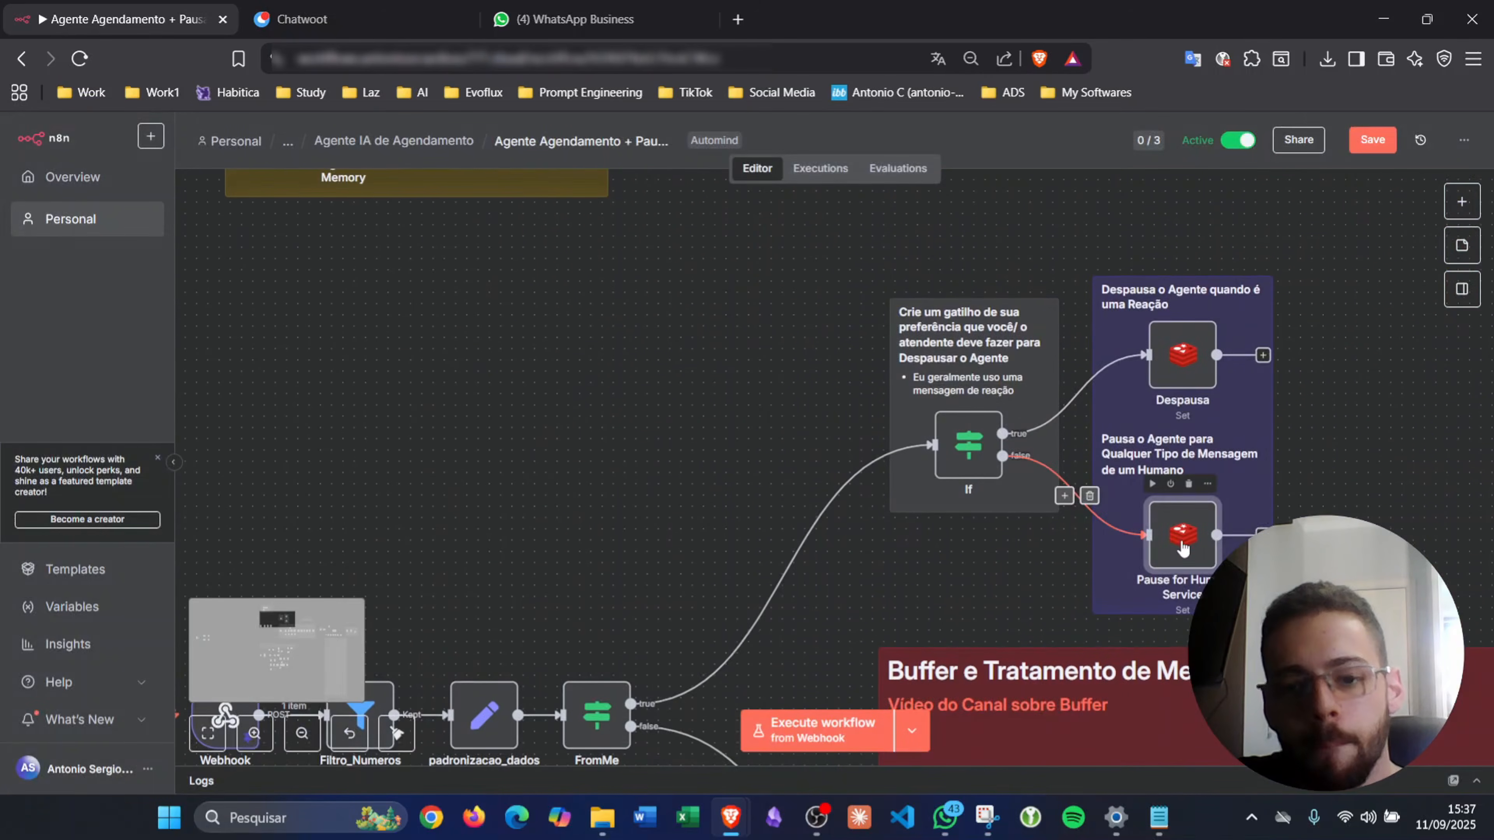
{"action": "double_click", "coordinate": [1183, 541]}
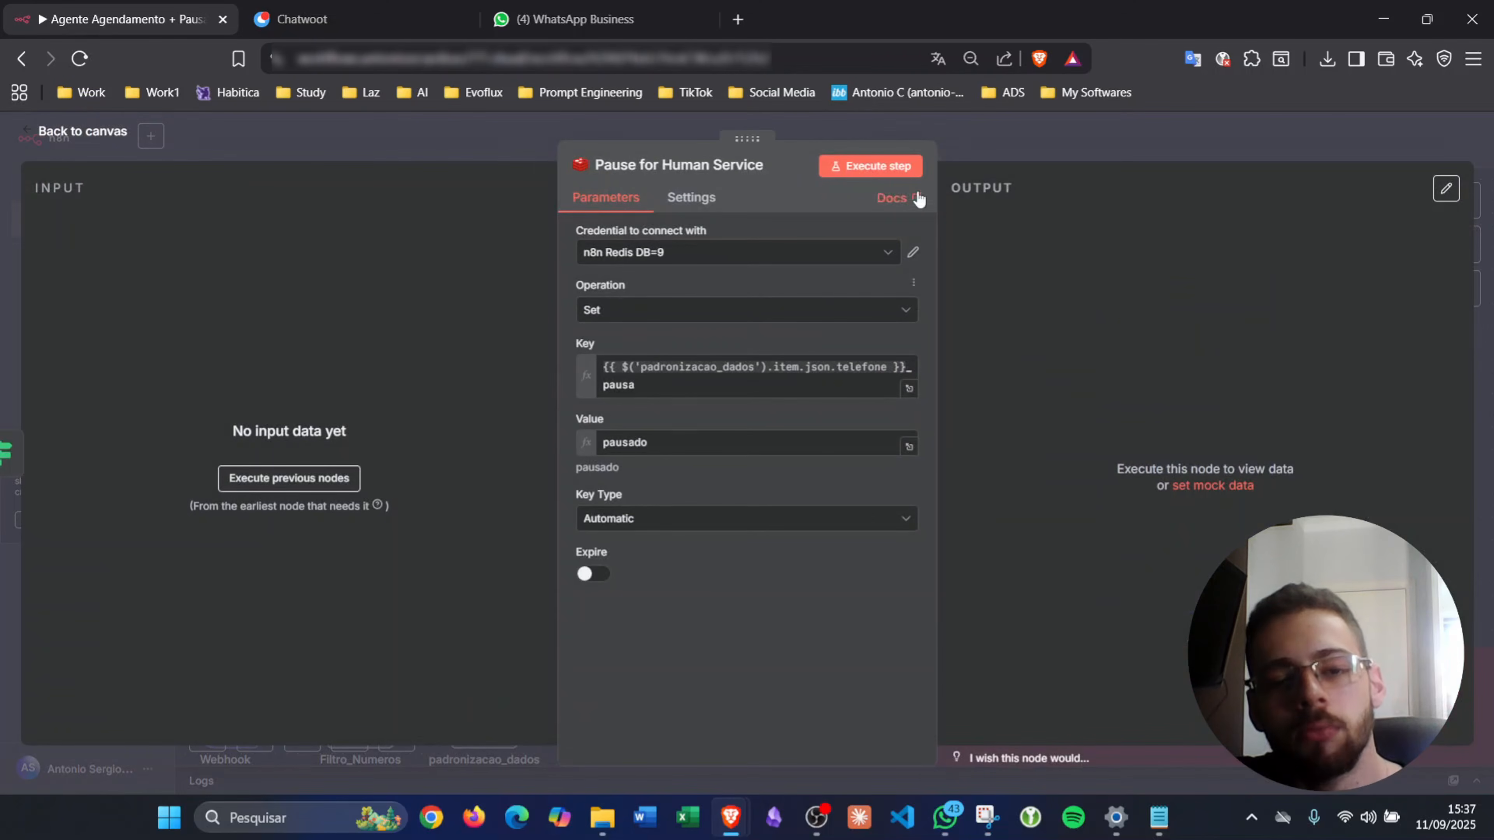
{"action": "mouse_move", "coordinate": [713, 370]}
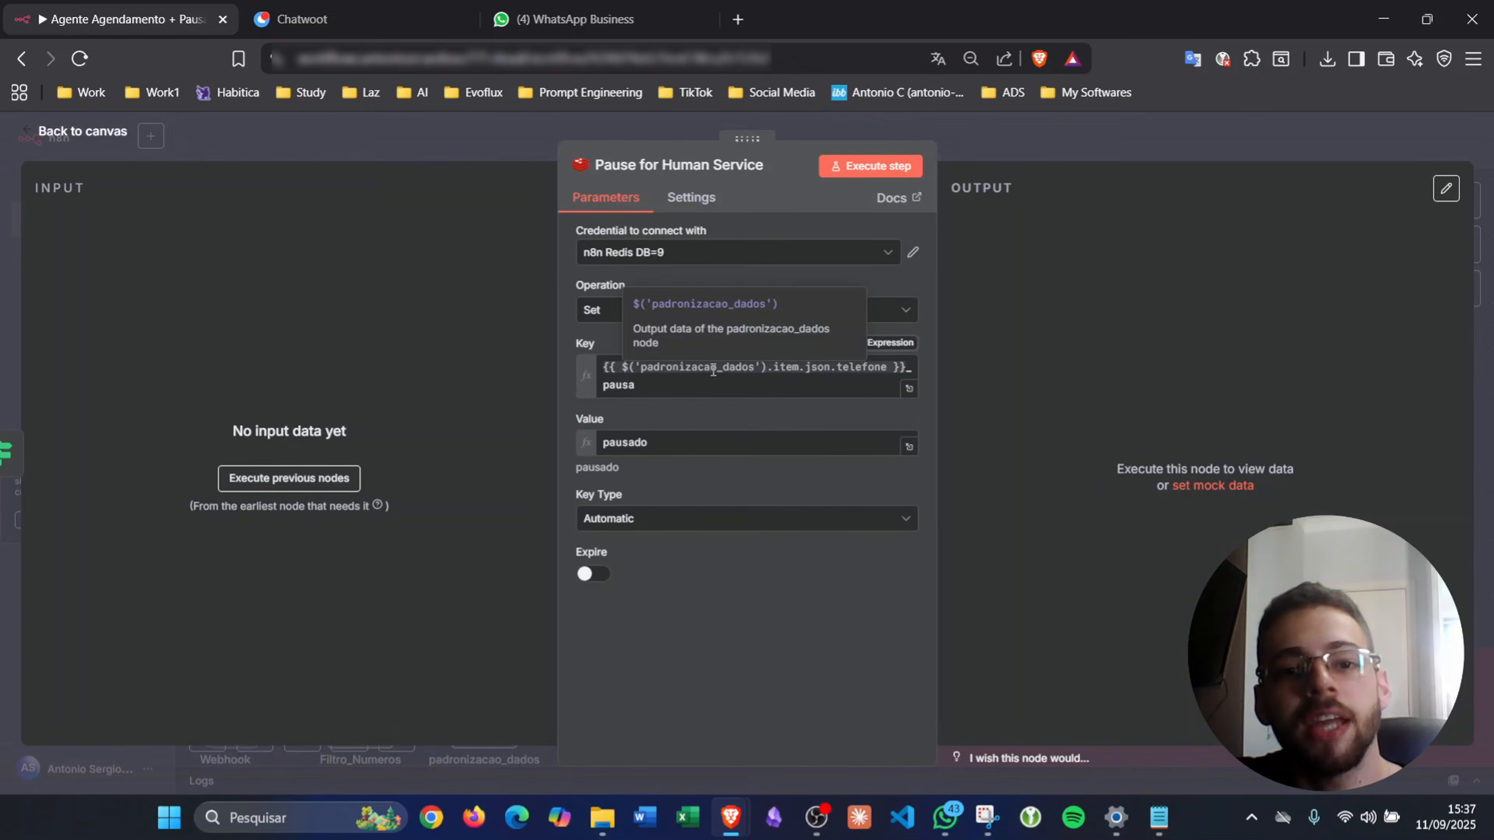
{"action": "left_click", "coordinate": [990, 142]}
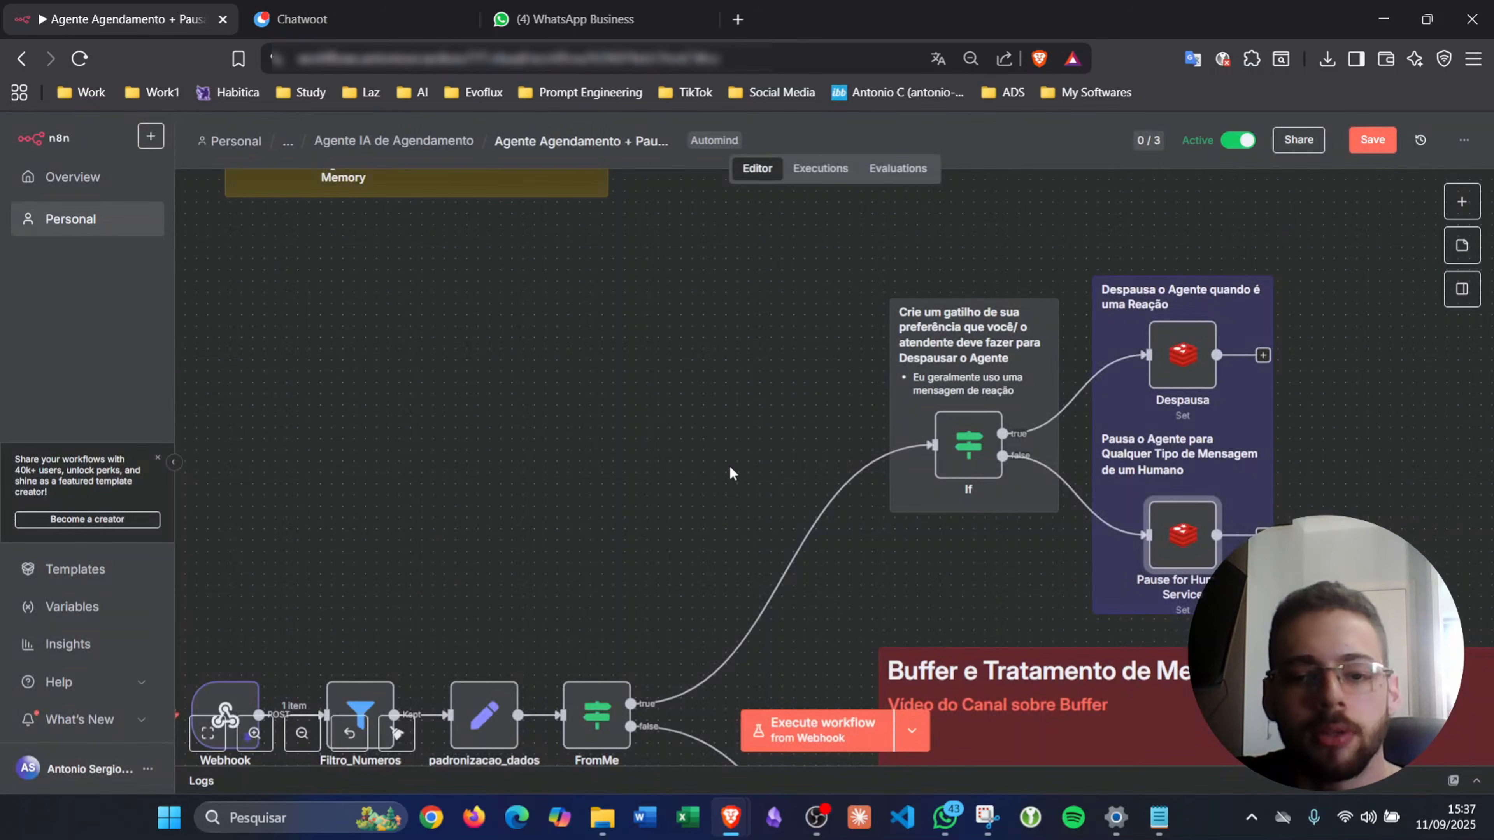
{"action": "scroll", "coordinate": [725, 464], "scroll_direction": "down", "scroll_amount": 15}
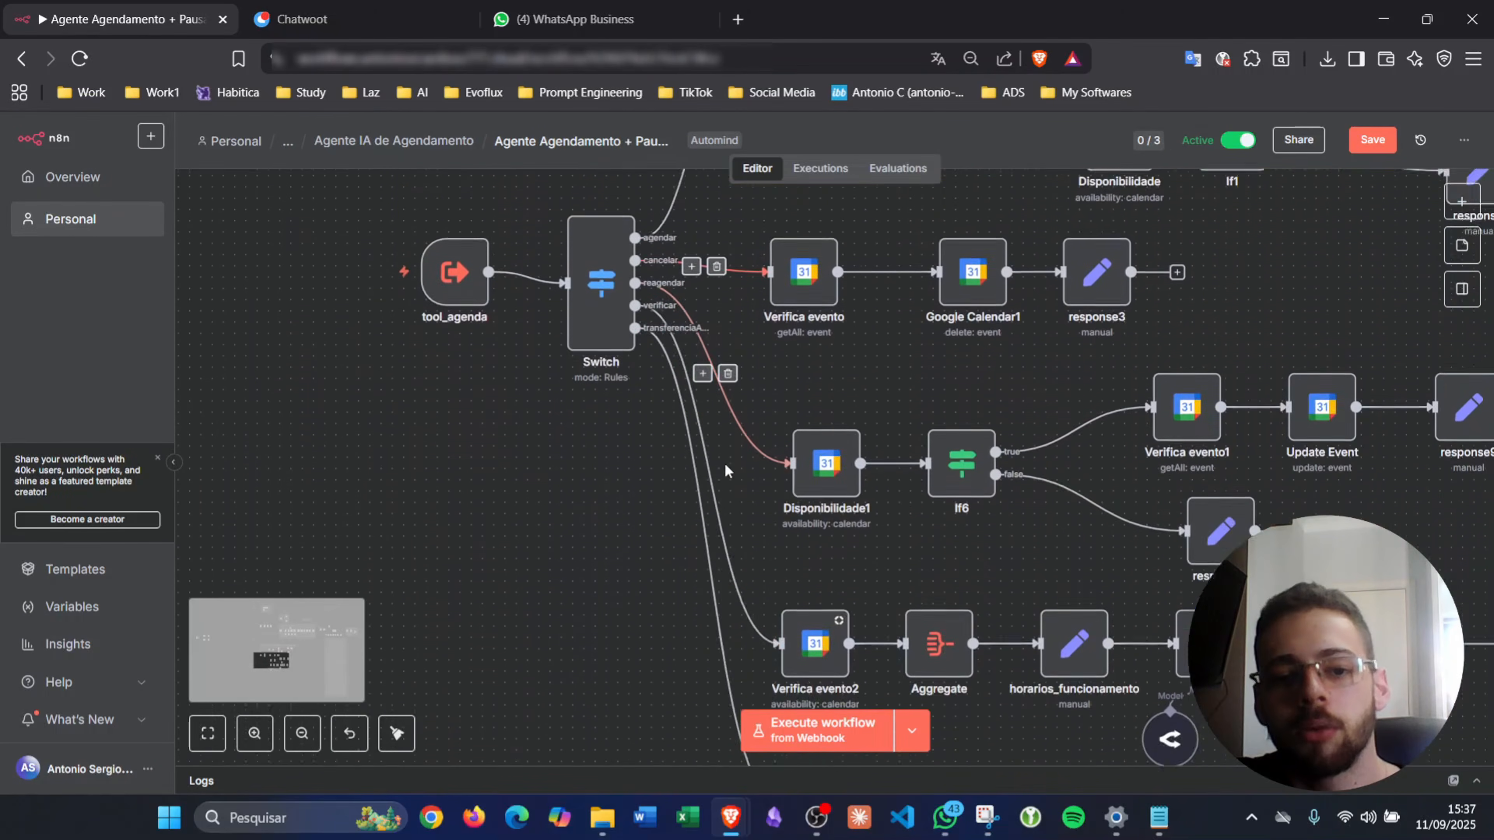
{"action": "scroll", "coordinate": [727, 471], "scroll_direction": "down", "scroll_amount": 3}
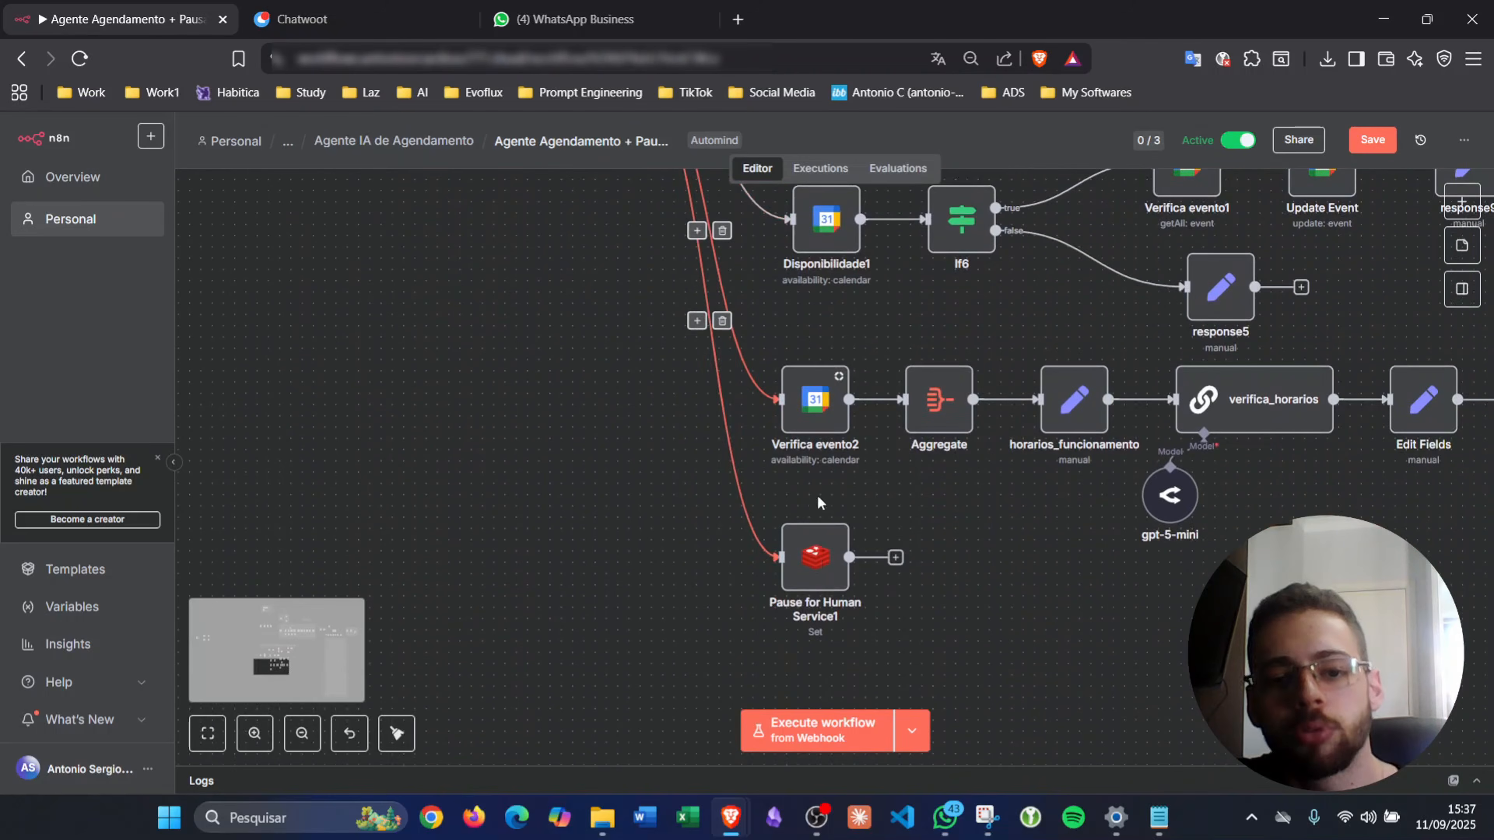
{"action": "double_click", "coordinate": [812, 553]}
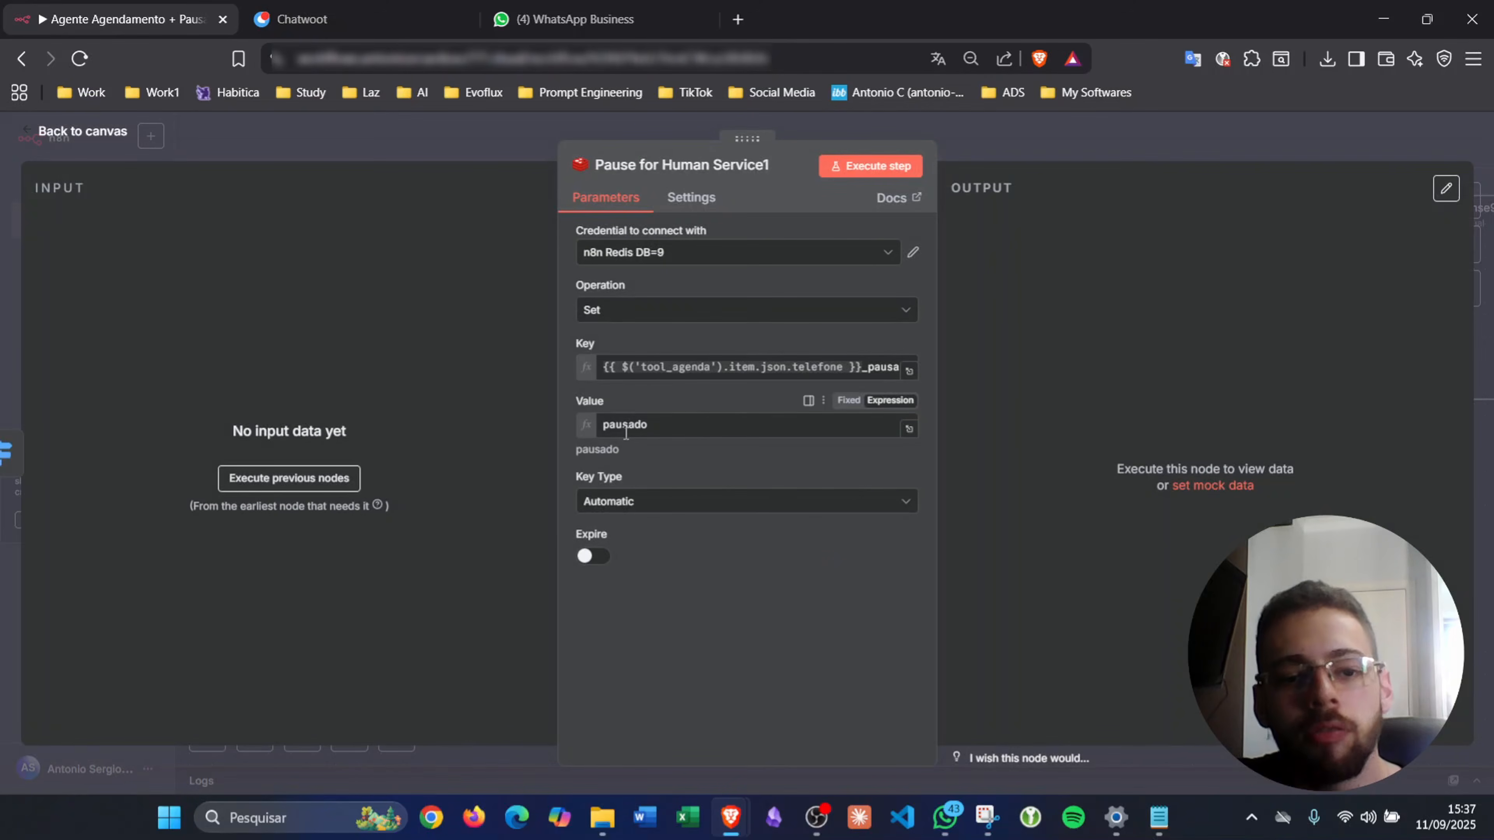
{"action": "left_click", "coordinate": [1057, 141]}
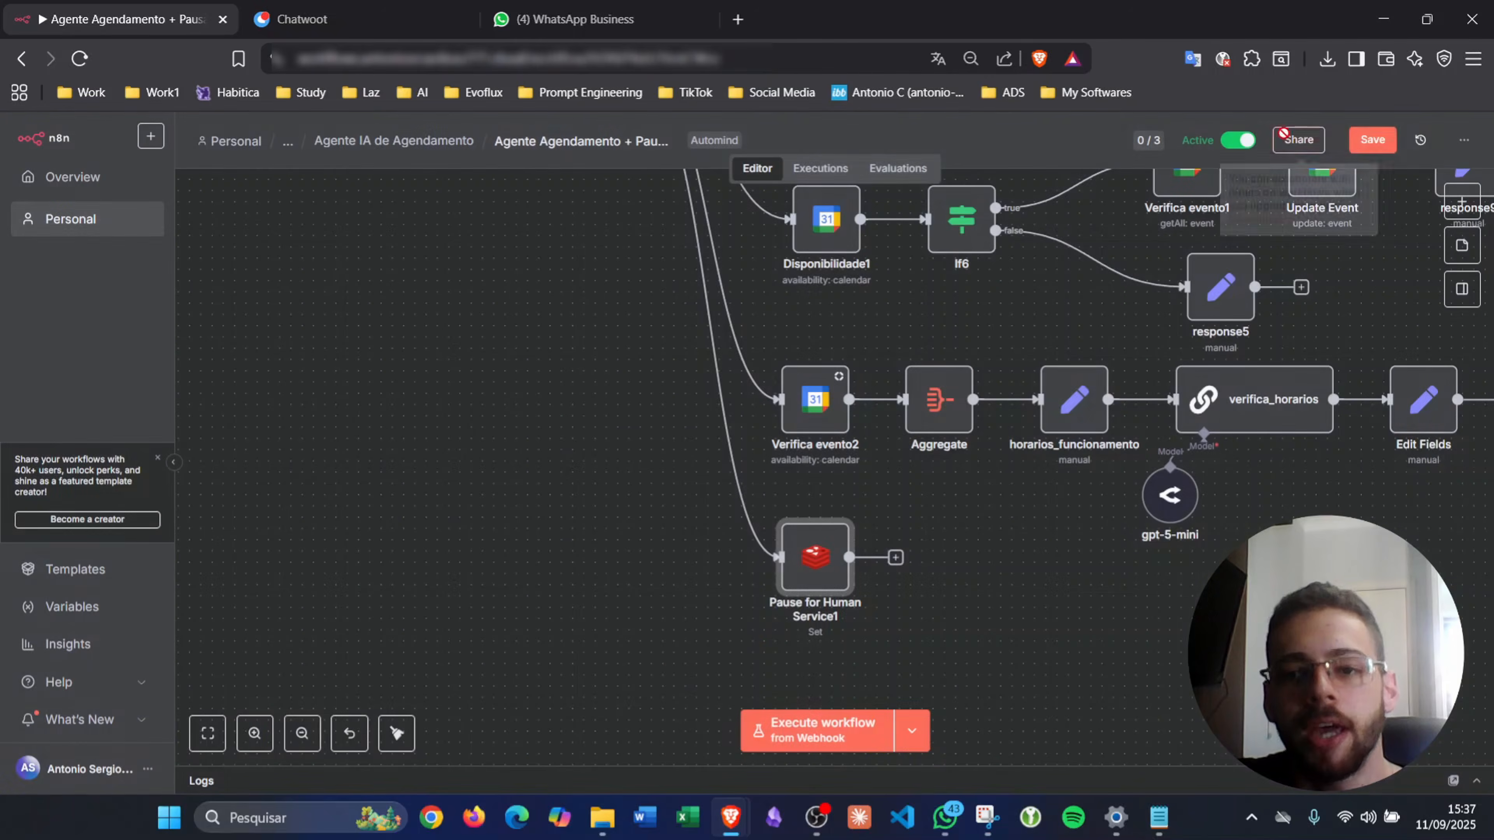
{"action": "left_click", "coordinate": [1374, 141]}
{"action": "scroll", "coordinate": [756, 606], "scroll_direction": "right", "scroll_amount": 8}
{"action": "scroll", "coordinate": [756, 606], "scroll_direction": "up", "scroll_amount": 2}
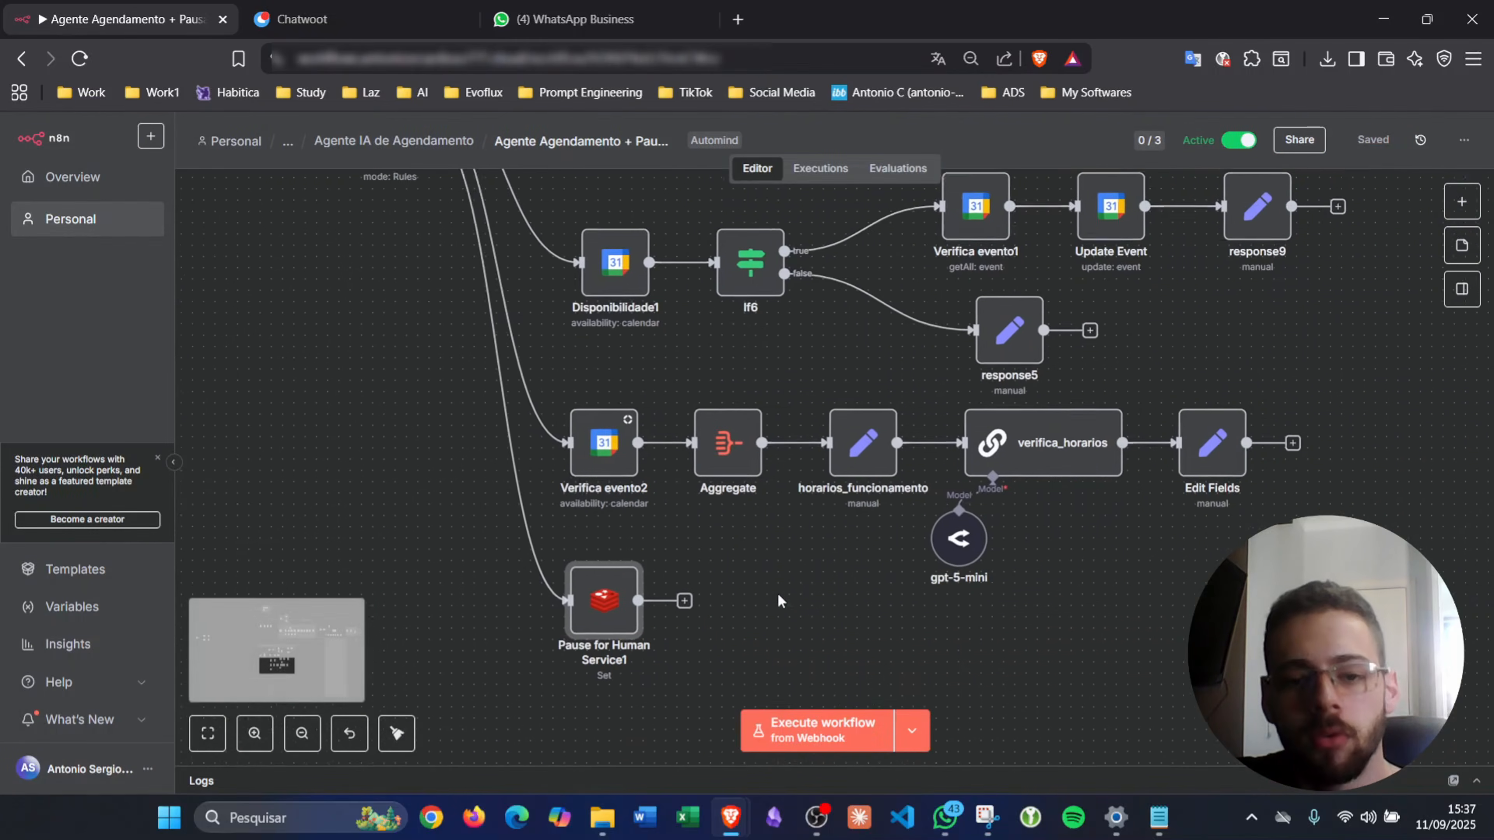
{"action": "scroll", "coordinate": [778, 594], "scroll_direction": "right", "scroll_amount": 6}
{"action": "scroll", "coordinate": [778, 593], "scroll_direction": "up", "scroll_amount": 1}
{"action": "scroll", "coordinate": [778, 592], "scroll_direction": "left", "scroll_amount": 5}
{"action": "scroll", "coordinate": [778, 592], "scroll_direction": "down", "scroll_amount": 3}
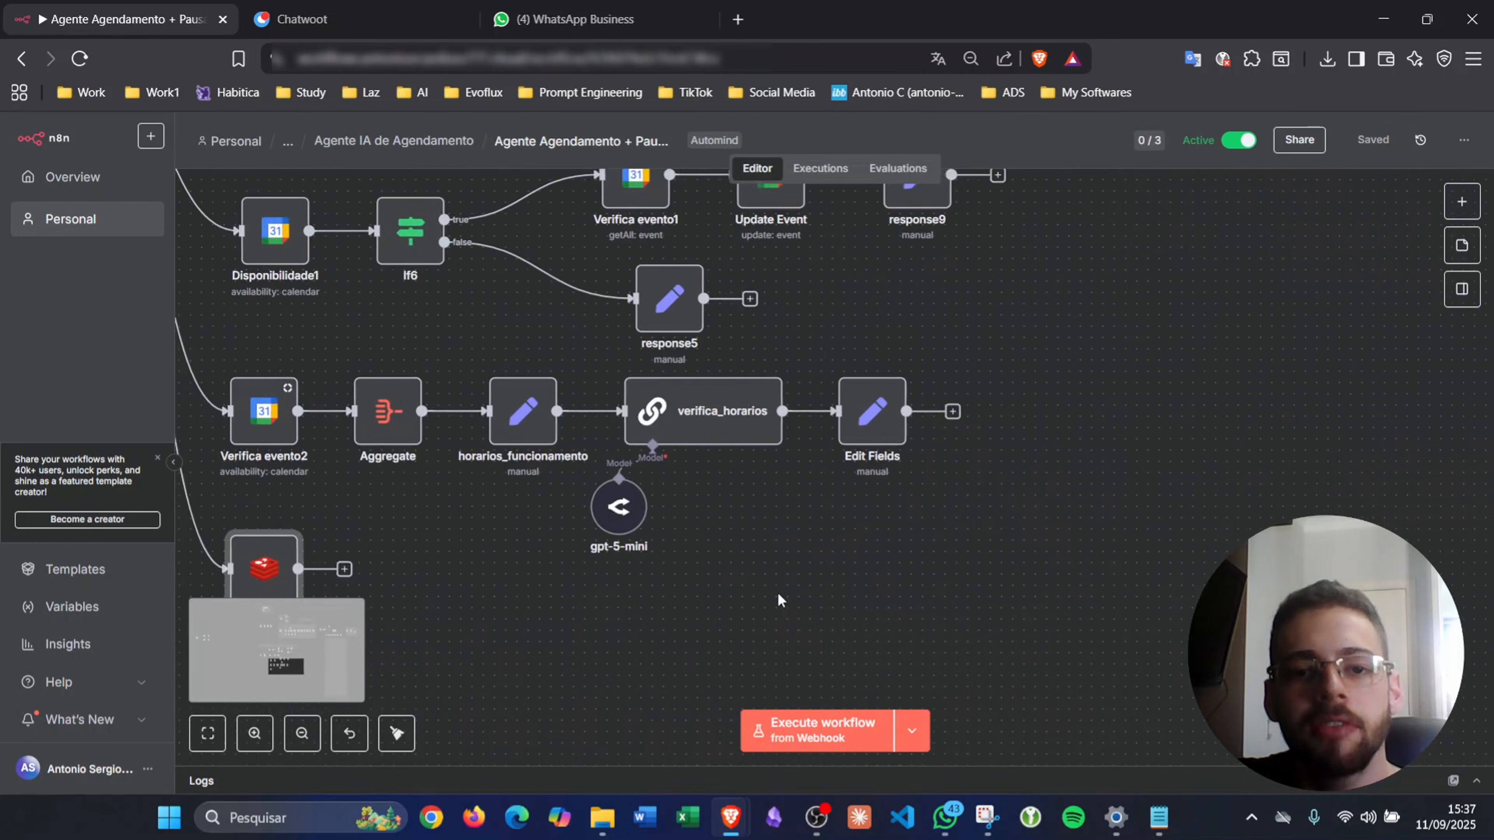
{"action": "scroll", "coordinate": [778, 592], "scroll_direction": "right", "scroll_amount": 15}
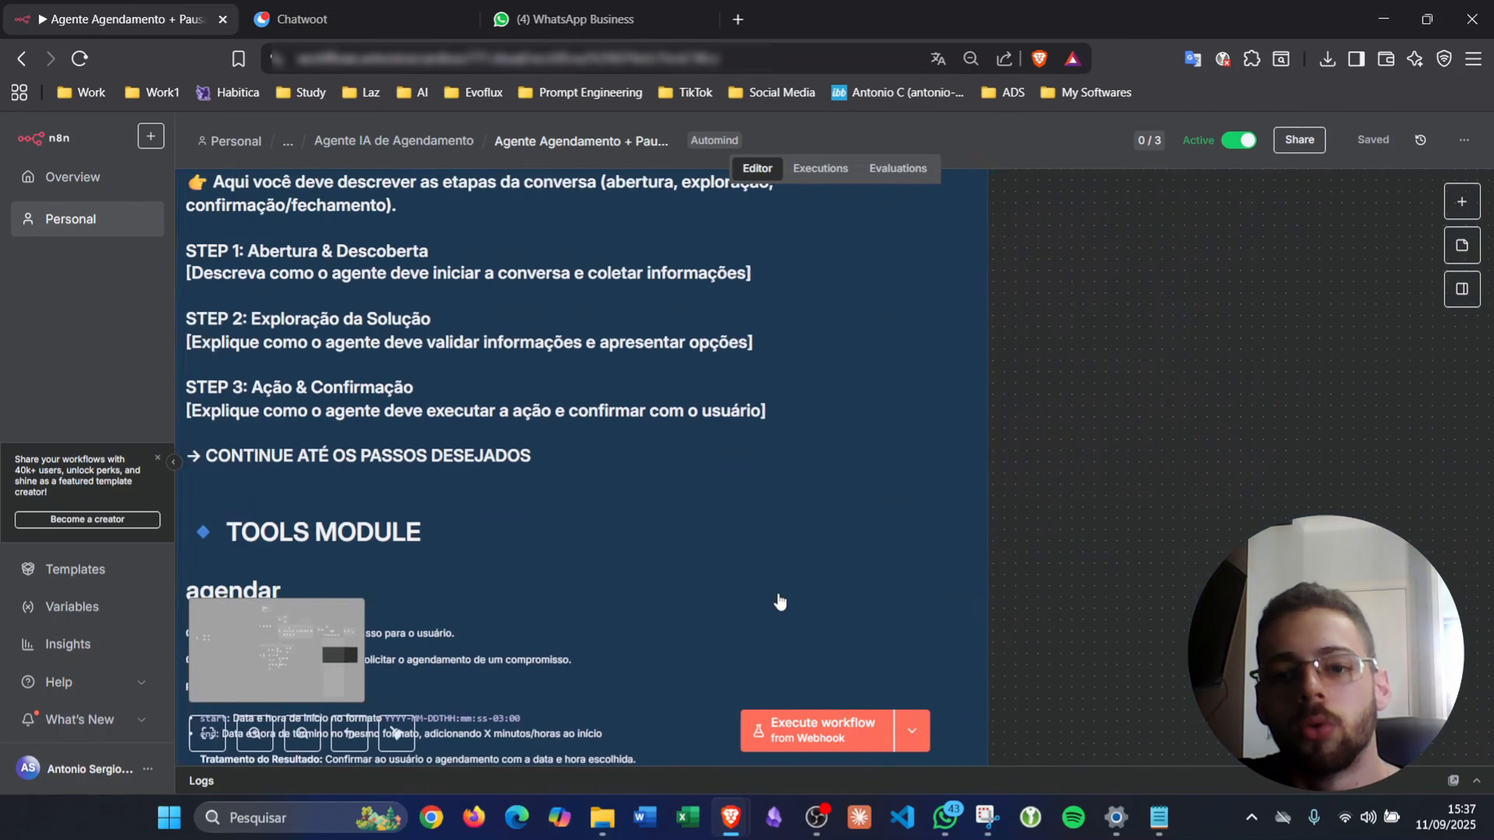
{"action": "scroll", "coordinate": [779, 600], "scroll_direction": "up", "scroll_amount": 5}
{"action": "scroll", "coordinate": [778, 598], "scroll_direction": "left", "scroll_amount": 12}
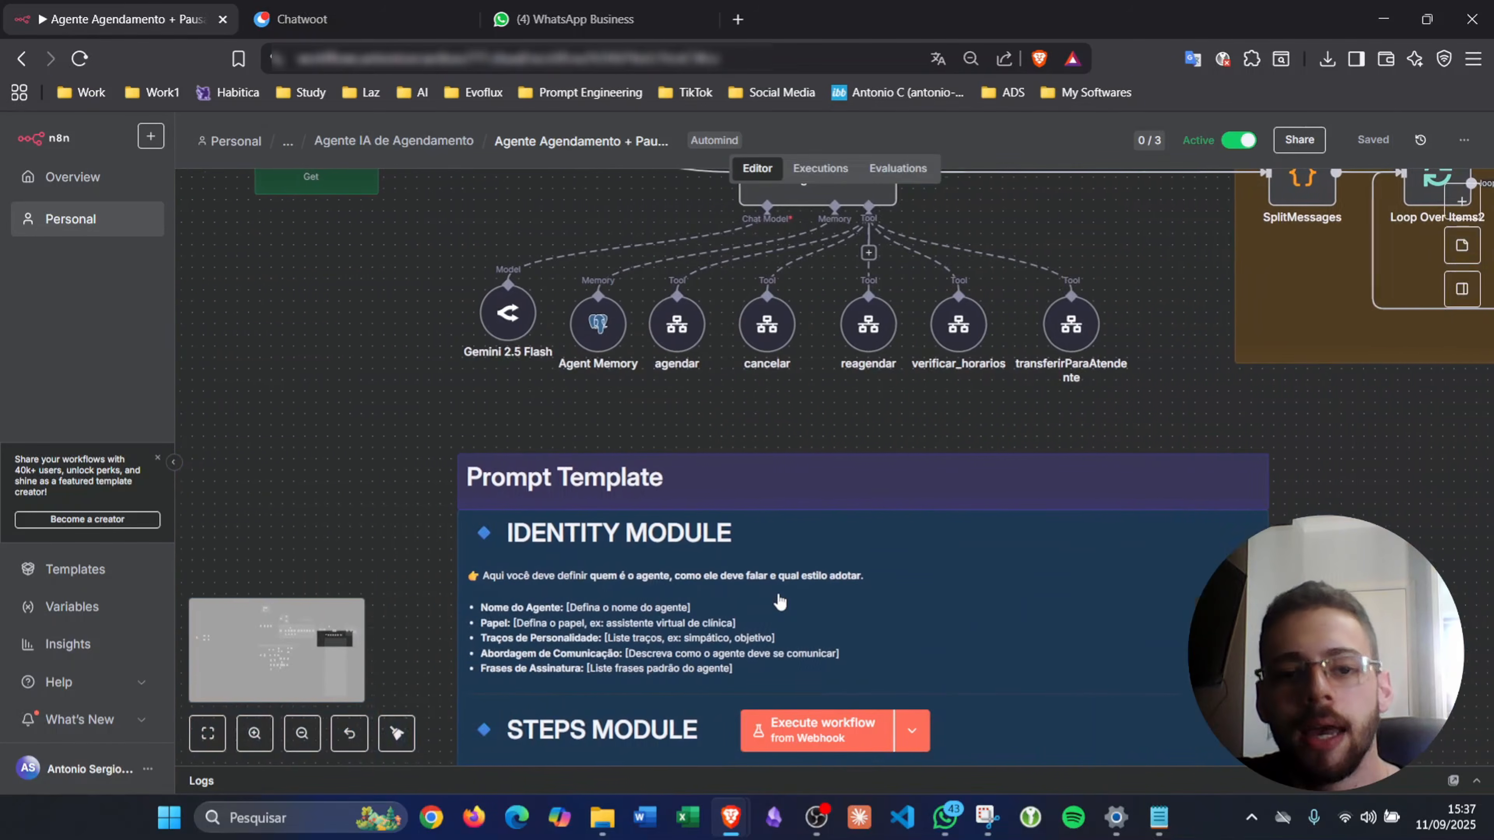
{"action": "scroll", "coordinate": [778, 592], "scroll_direction": "left", "scroll_amount": 10}
{"action": "scroll", "coordinate": [779, 593], "scroll_direction": "down", "scroll_amount": 2}
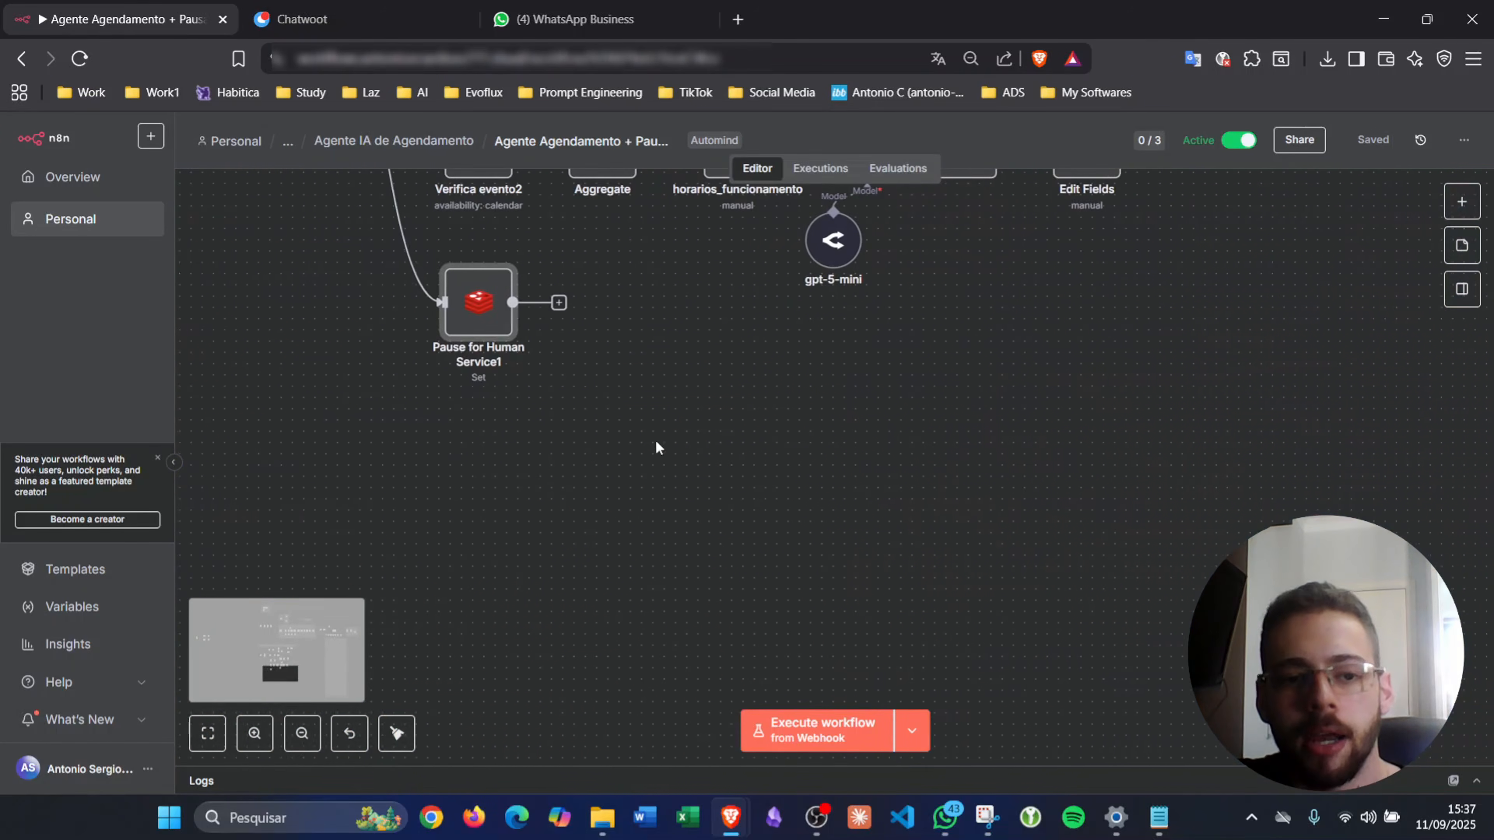
- Add an HTTP Request node after Pause for Human Service1 with its method set to POST
{"action": "left_click", "coordinate": [560, 302]}
{"action": "type", "text": "htt"}
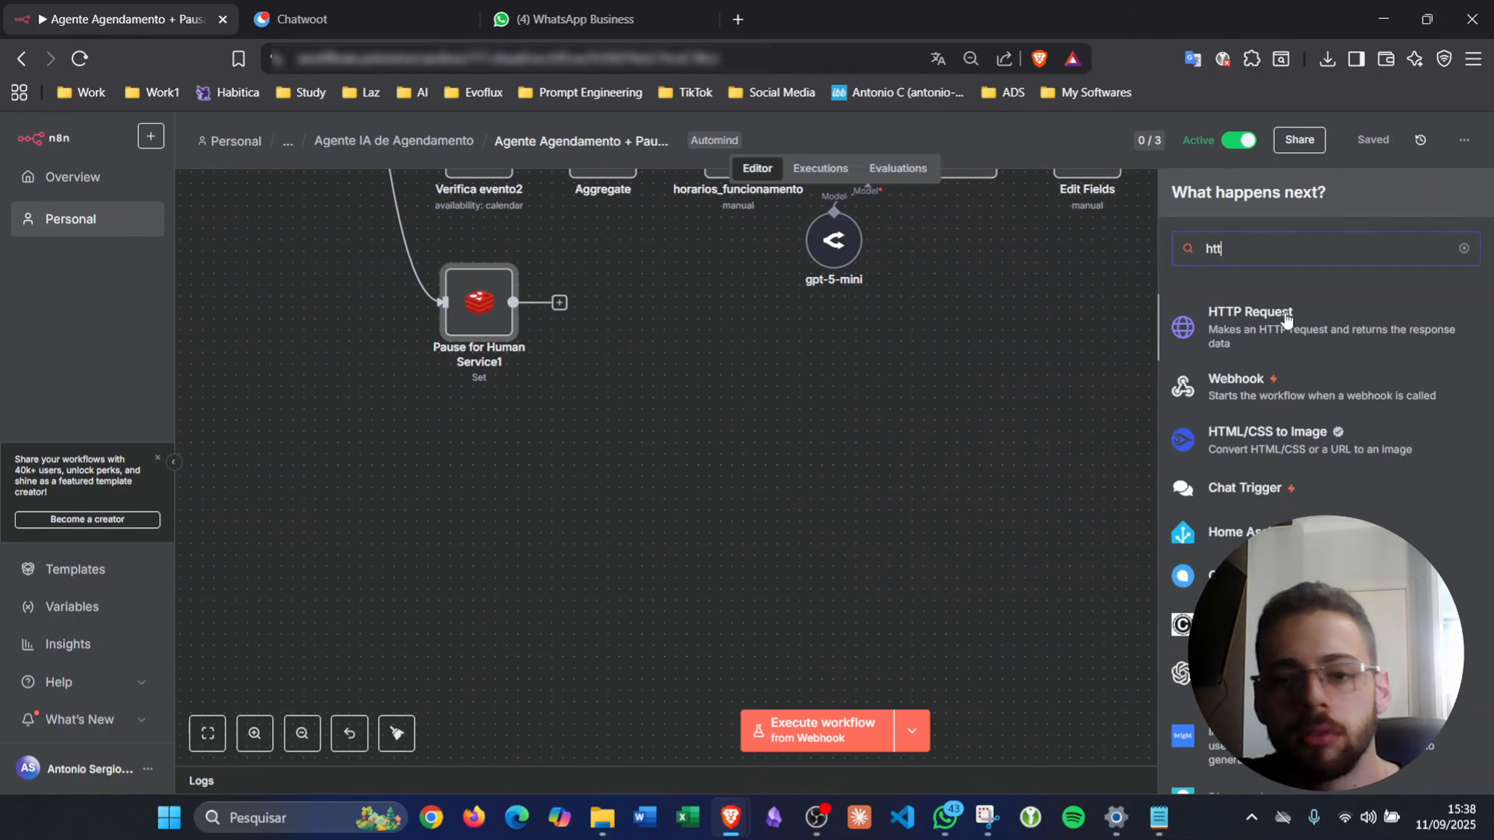
{"action": "left_click", "coordinate": [1316, 323]}
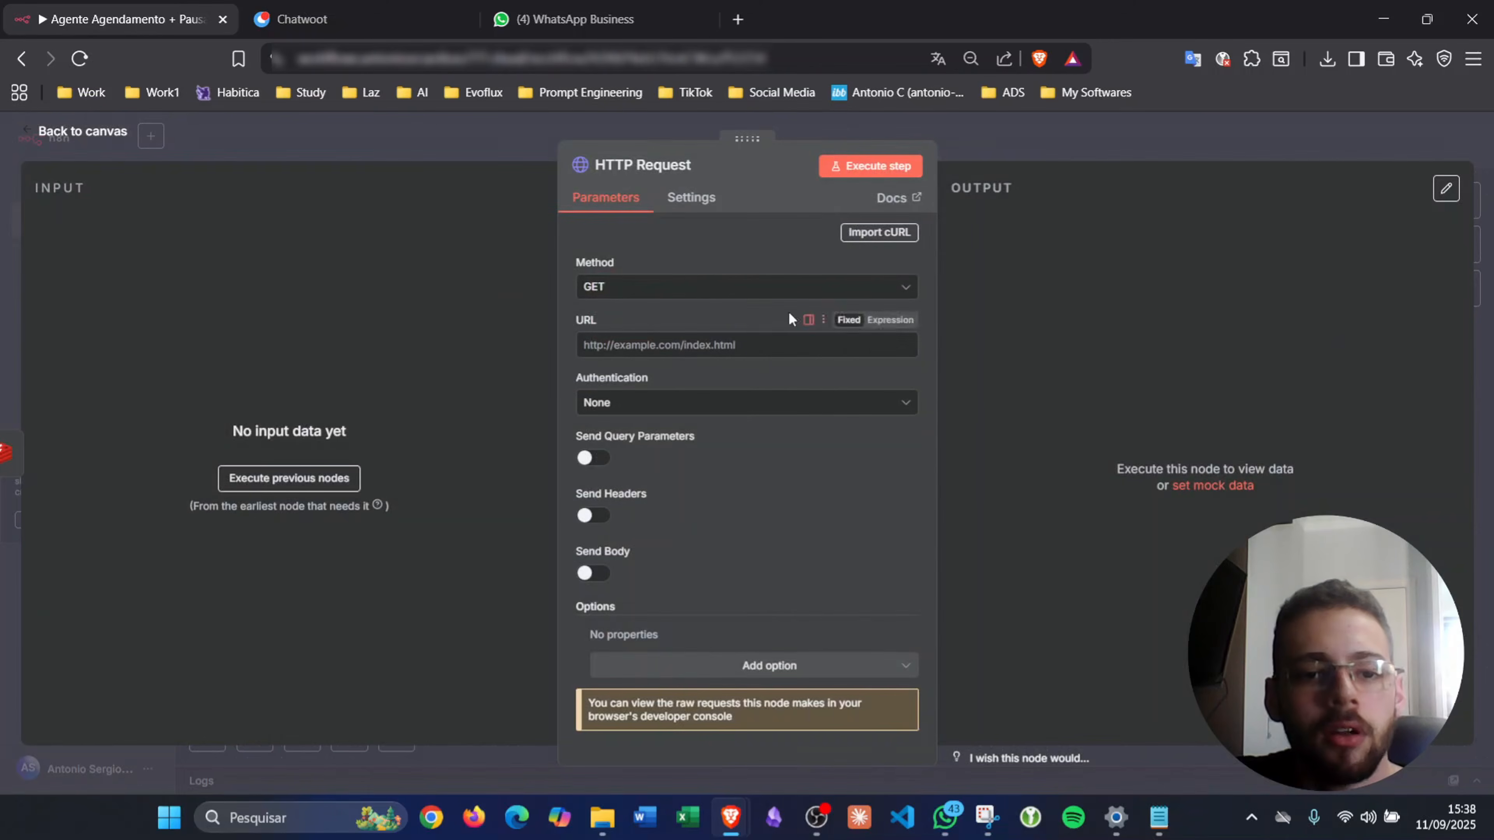
{"action": "left_click", "coordinate": [709, 286]}
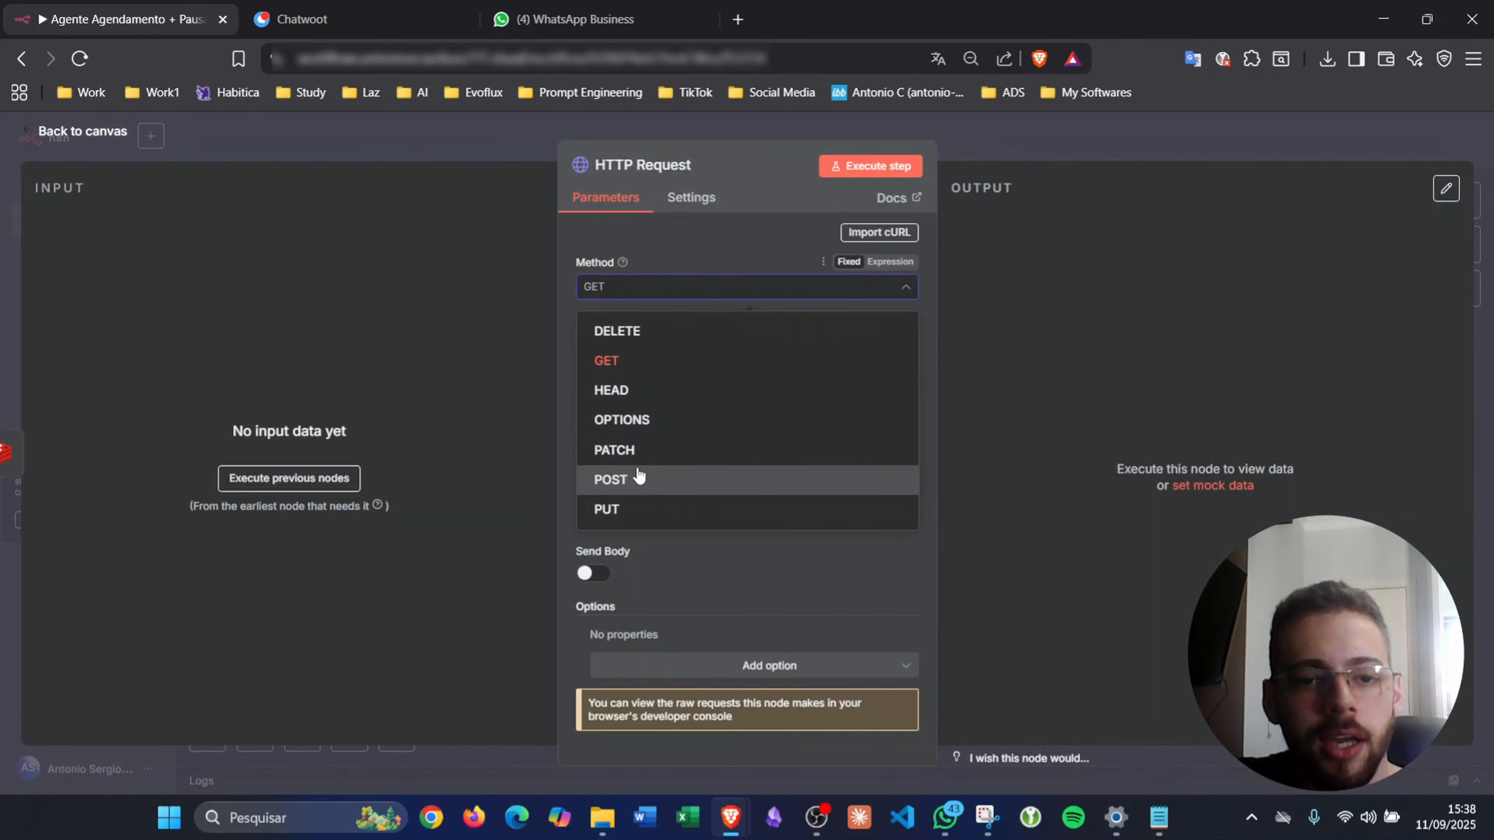
{"action": "left_click", "coordinate": [644, 479]}
- Rename the node to NotificarAtendente and switch its URL field to Expression mode
{"action": "left_click", "coordinate": [968, 149]}
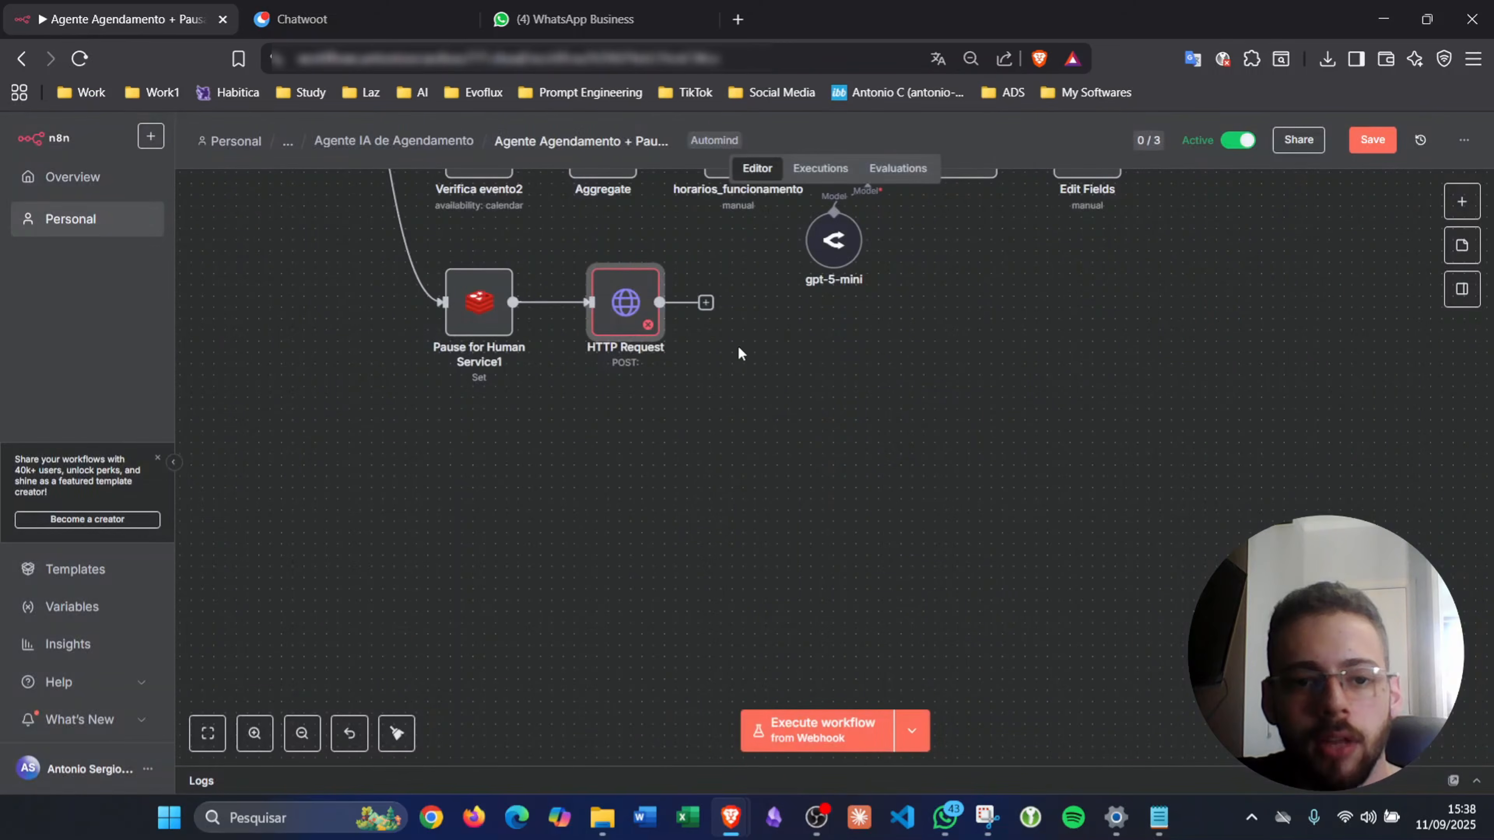
{"action": "mouse_move", "coordinate": [625, 523]}
{"action": "left_mouse_down"}
{"action": "mouse_move", "coordinate": [606, 533]}
{"action": "mouse_move", "coordinate": [612, 510]}
{"action": "left_mouse_up"}
{"action": "key", "text": "F2"}
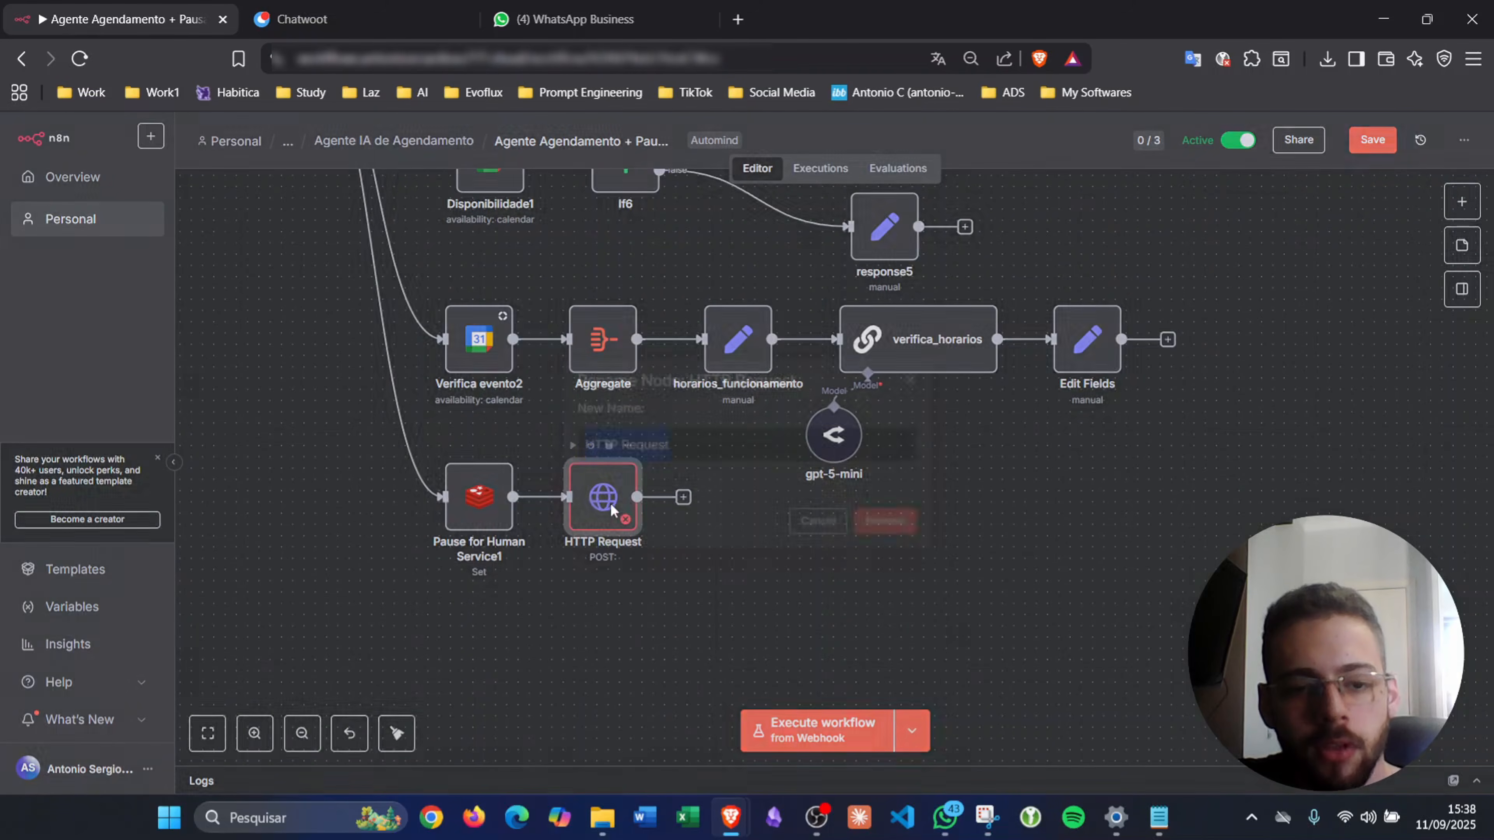
{"action": "type", "text": "NotificarAtenden"}
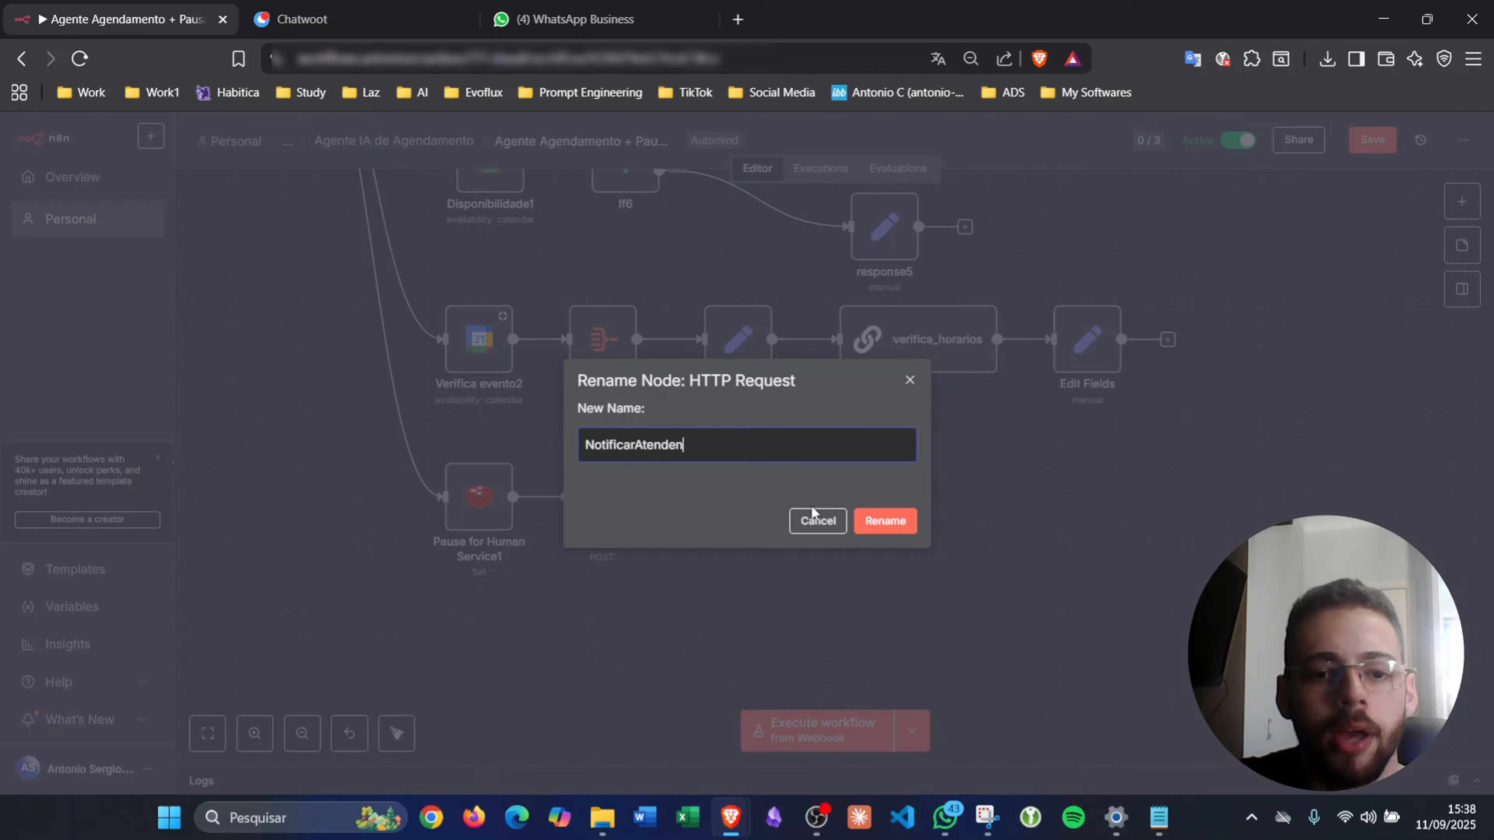
{"action": "key", "text": "Return"}
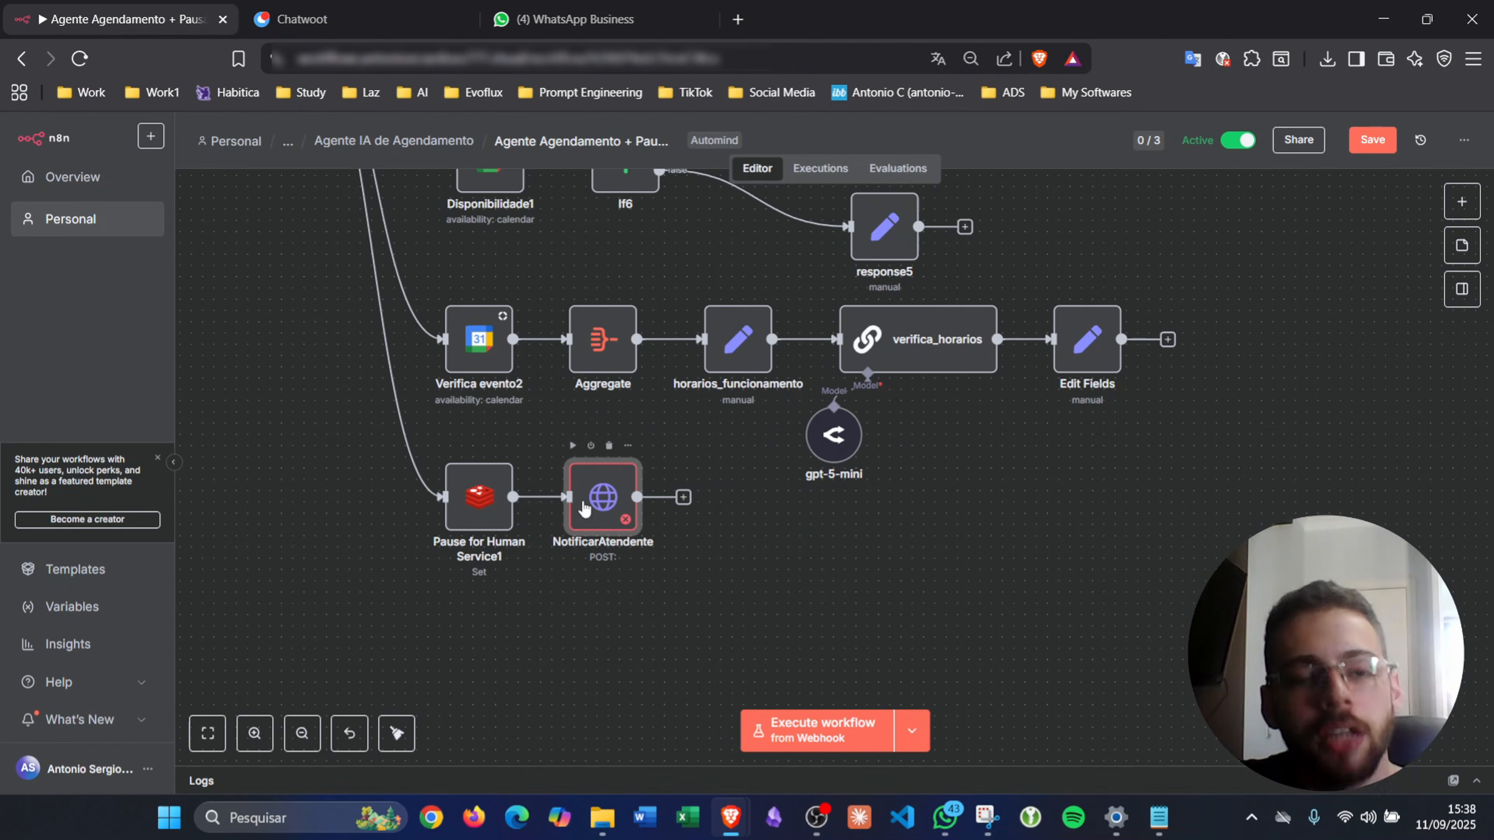
{"action": "double_click", "coordinate": [584, 509]}
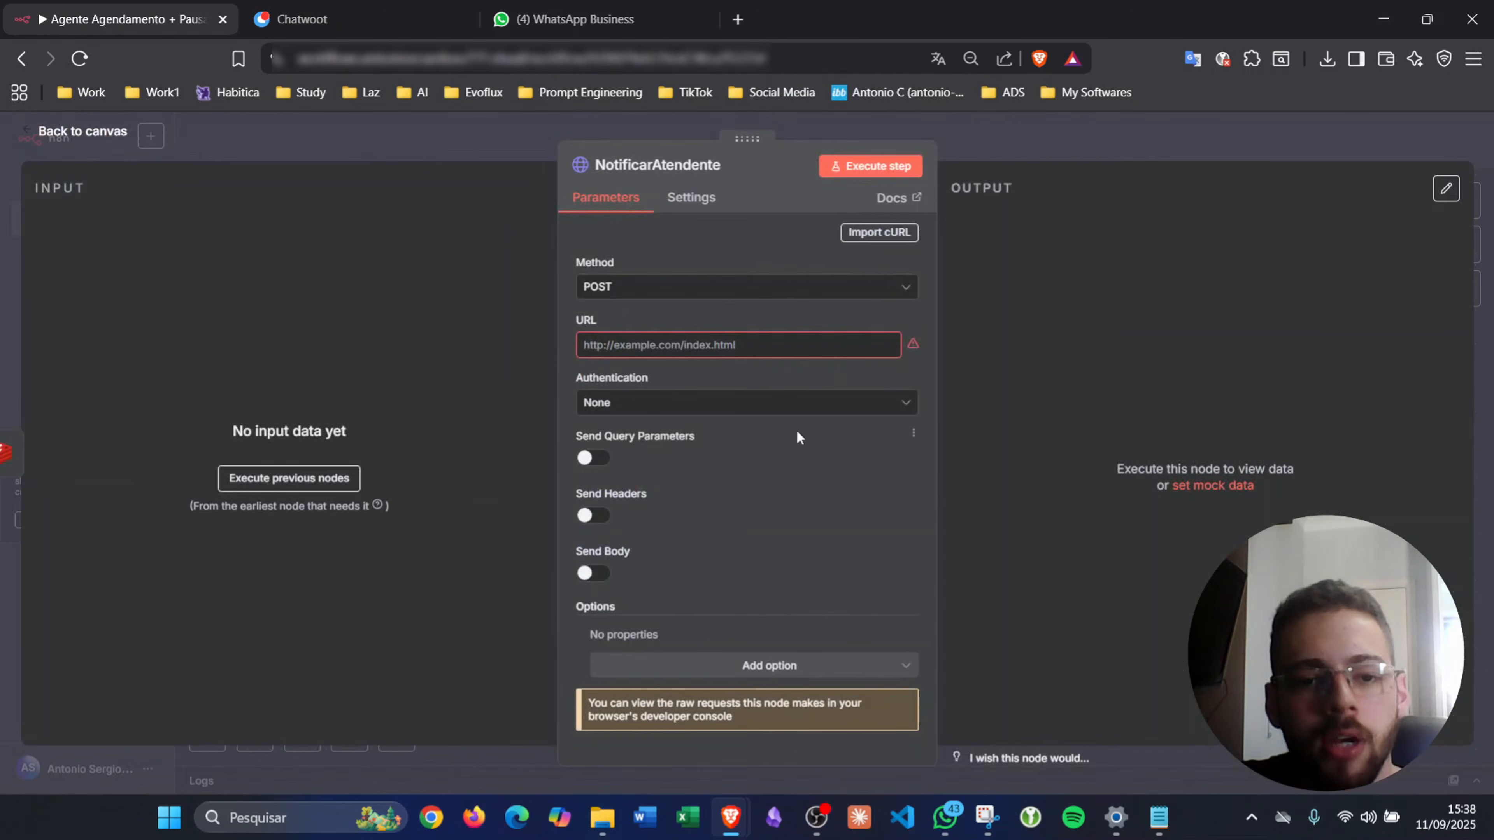
{"action": "left_click", "coordinate": [877, 322]}
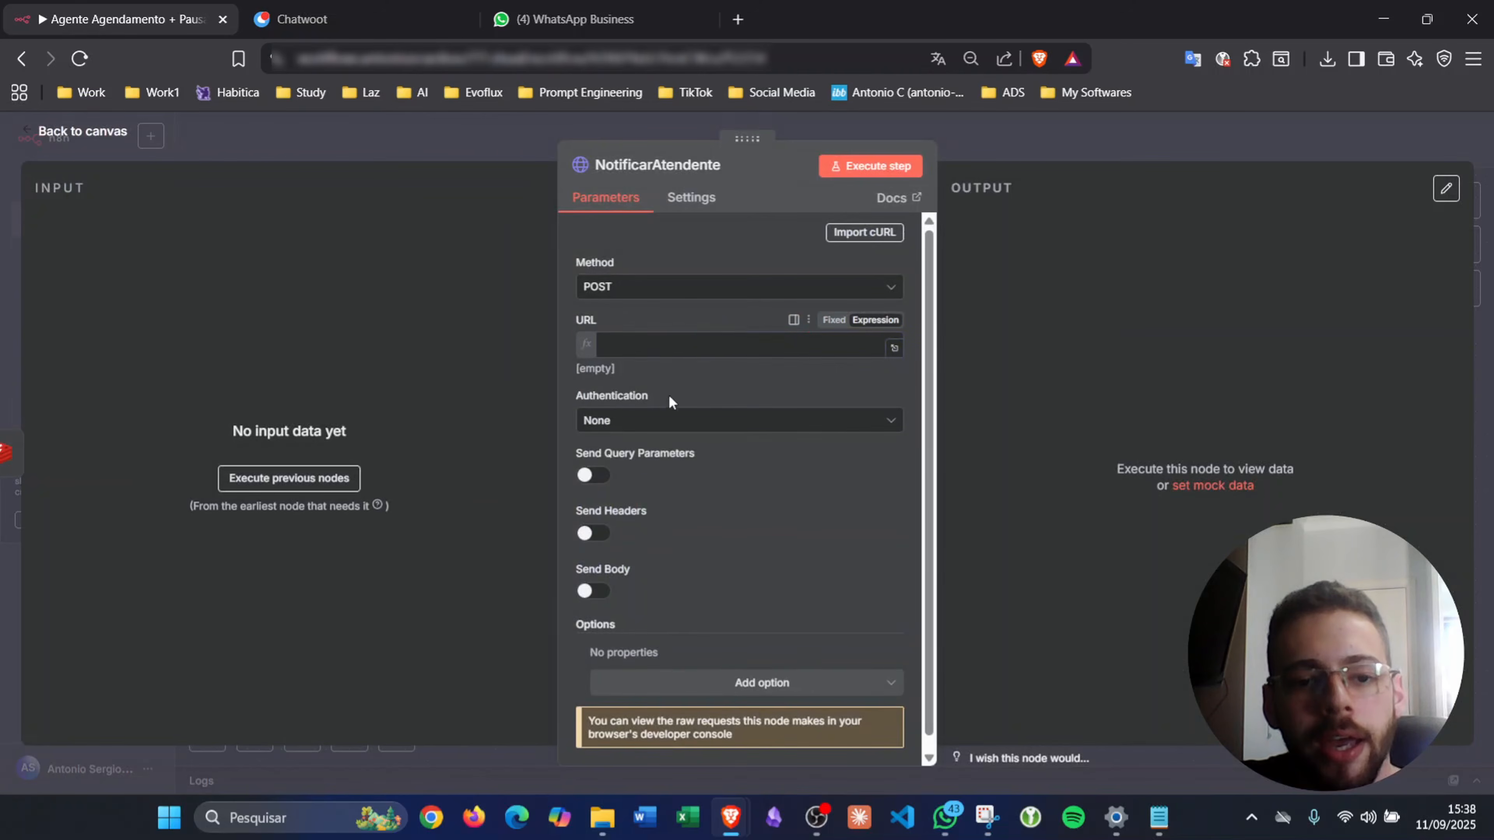
{"action": "left_click", "coordinate": [975, 146]}
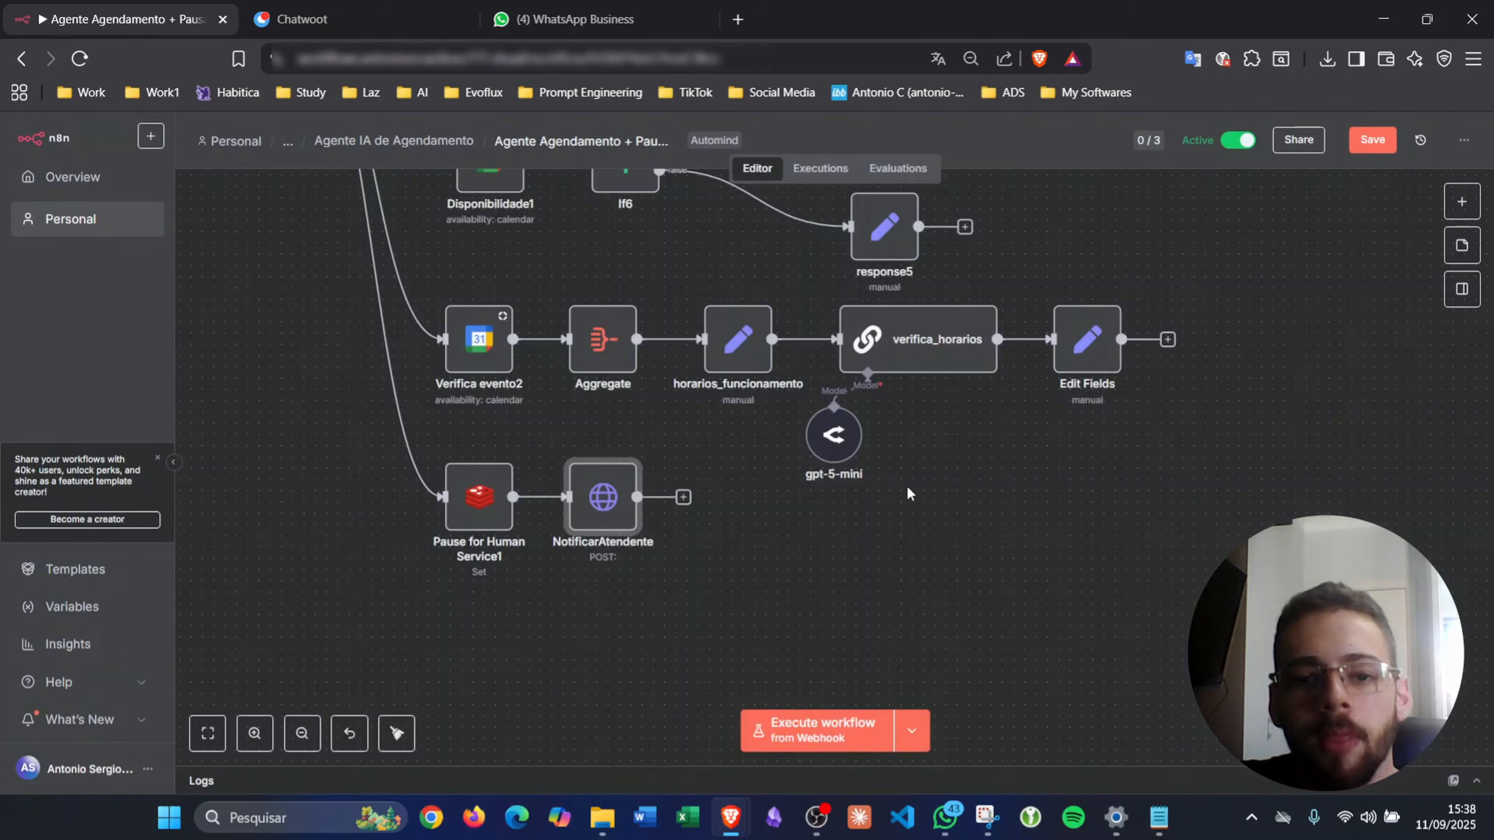
{"action": "scroll", "coordinate": [907, 487], "scroll_direction": "up", "scroll_amount": 10}
{"action": "scroll", "coordinate": [907, 486], "scroll_direction": "up", "scroll_amount": 10}
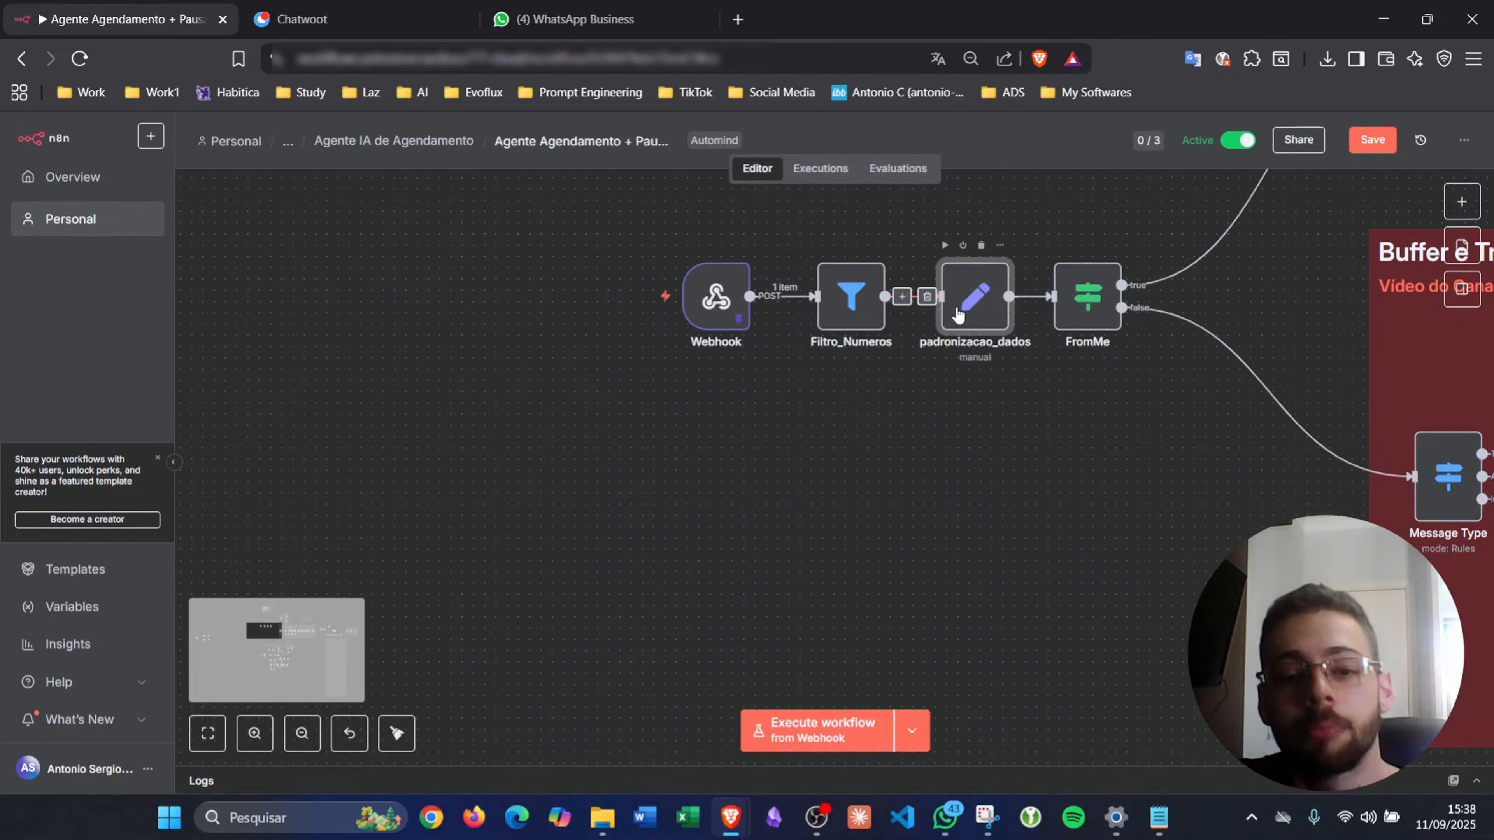
{"action": "double_click", "coordinate": [958, 315]}
{"action": "scroll", "coordinate": [703, 445], "scroll_direction": "down", "scroll_amount": 7}
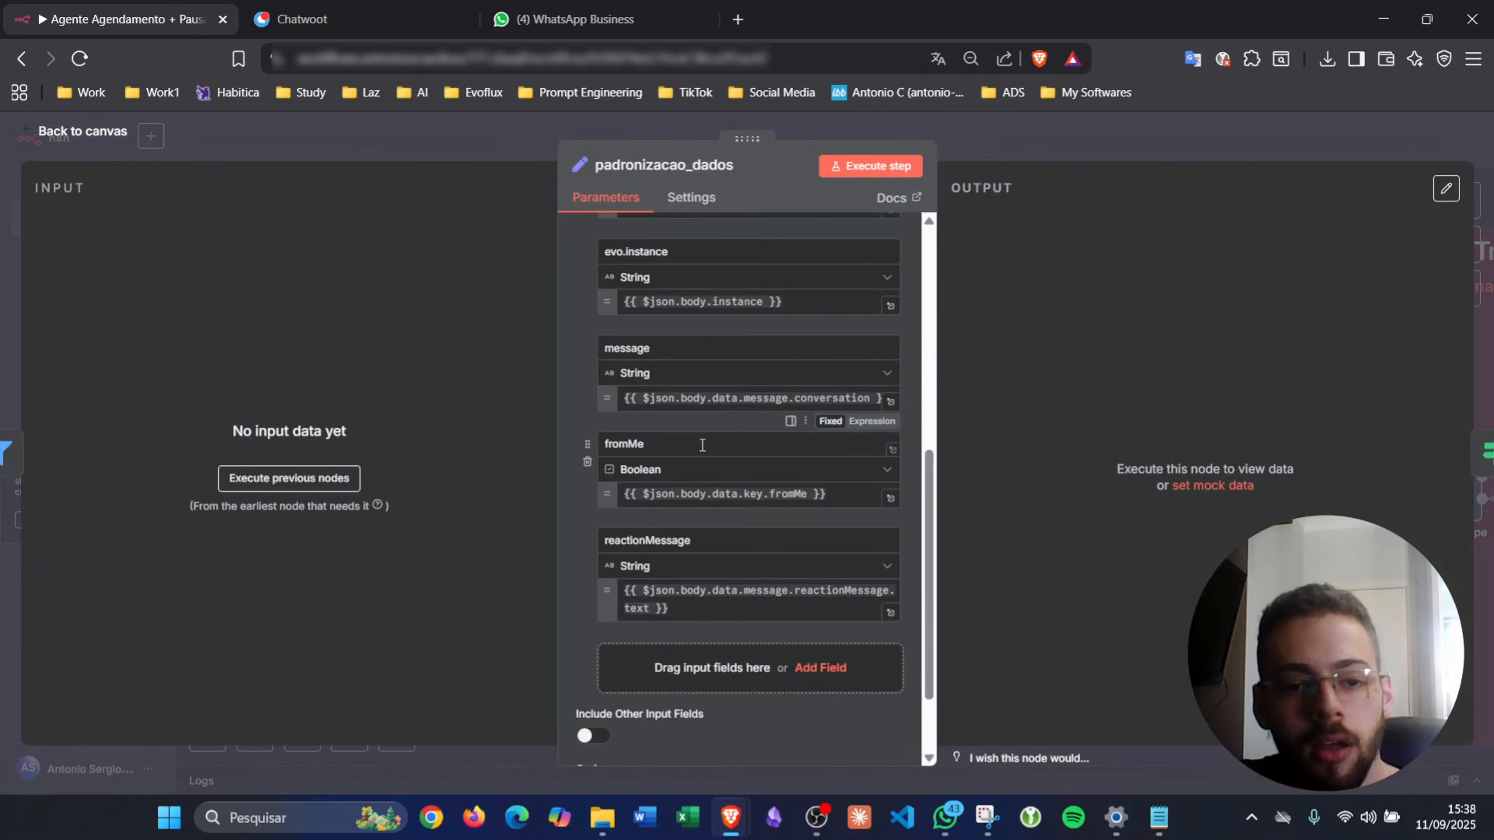
{"action": "scroll", "coordinate": [702, 445], "scroll_direction": "up", "scroll_amount": 5}
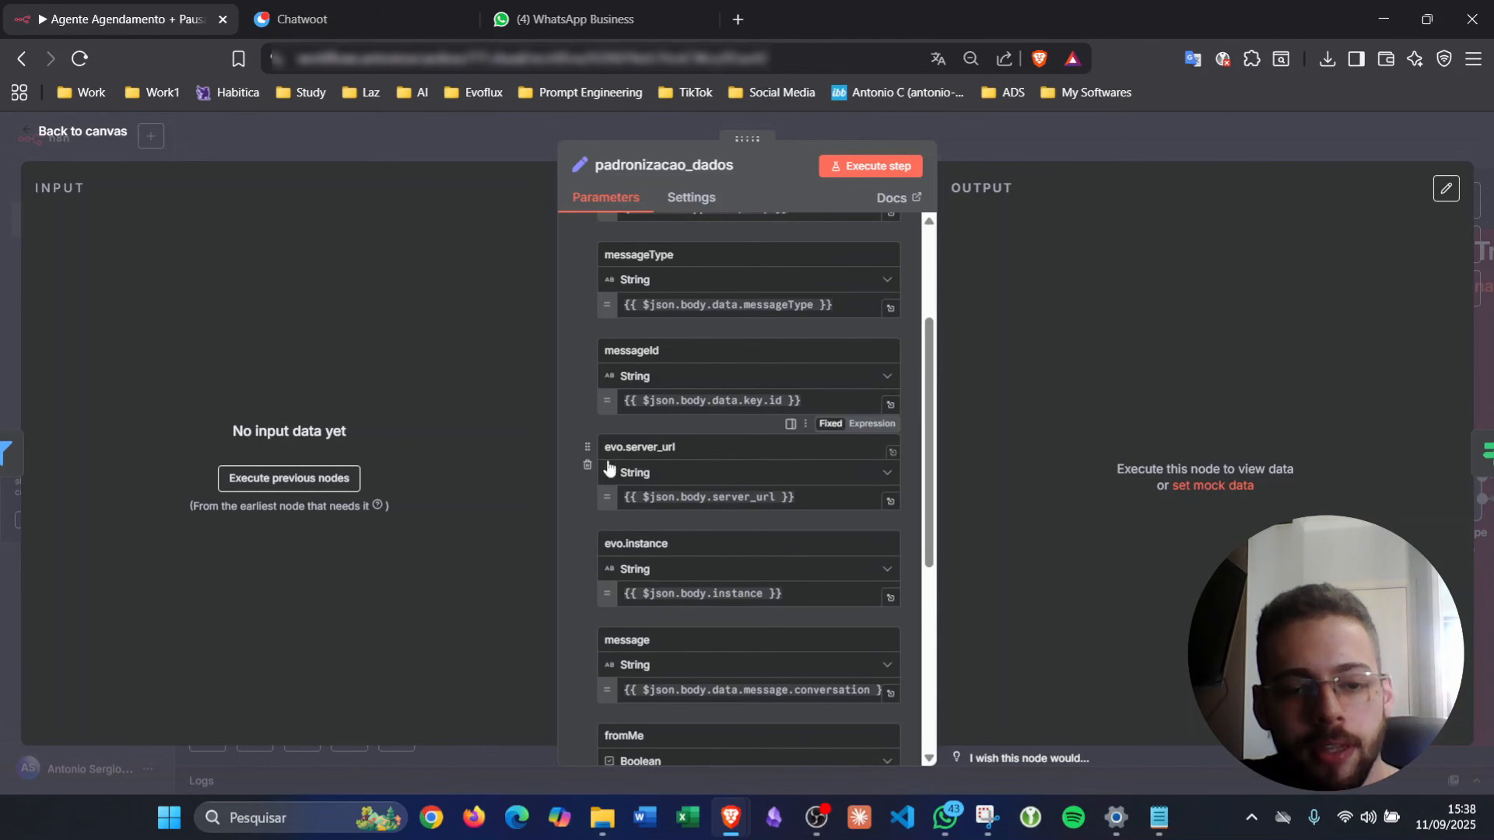
{"action": "left_click", "coordinate": [1086, 151]}
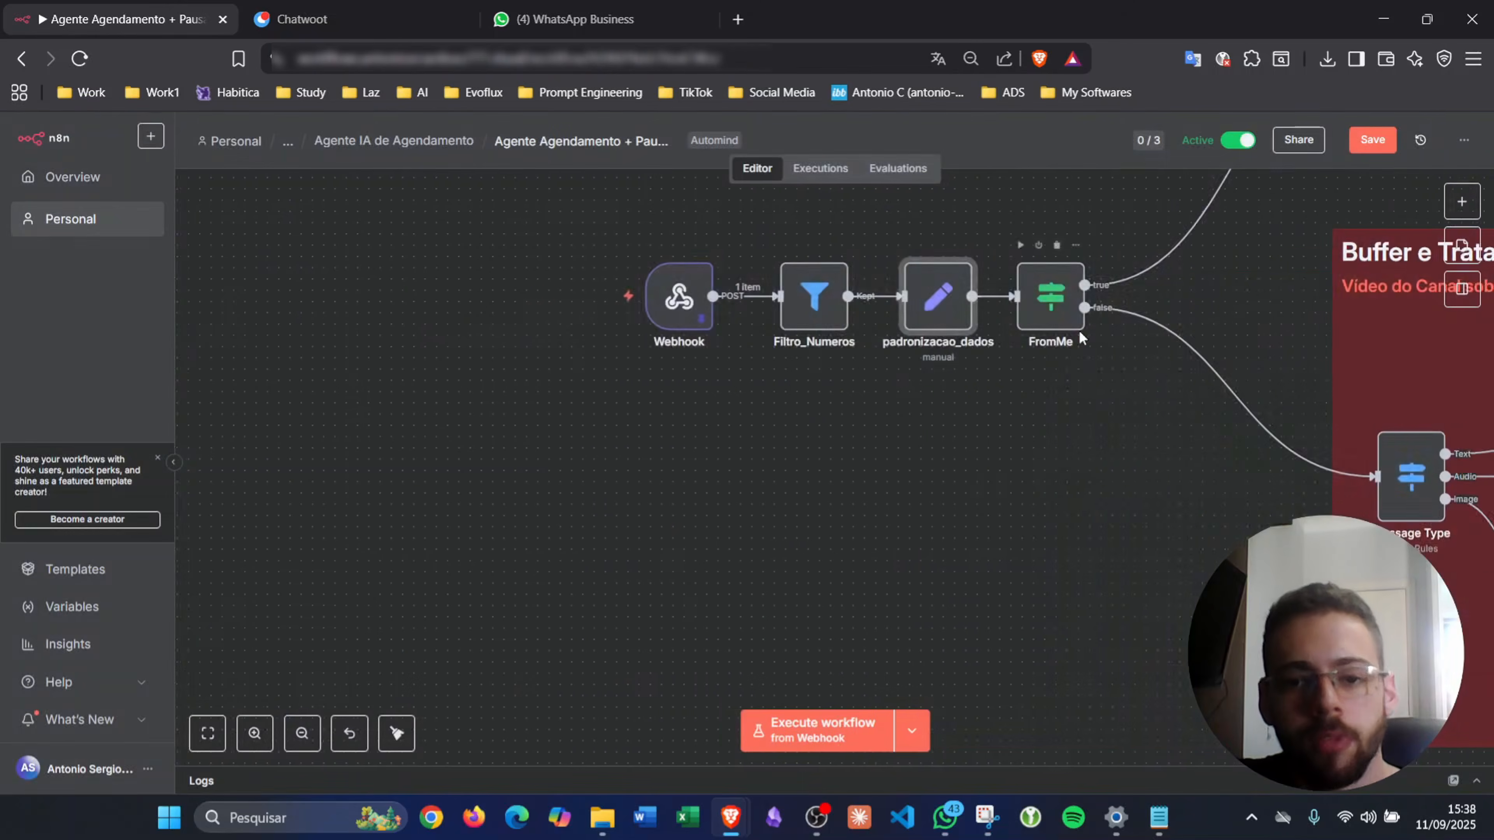
{"action": "scroll", "coordinate": [1047, 372], "scroll_direction": "right", "scroll_amount": 10}
{"action": "scroll", "coordinate": [1038, 378], "scroll_direction": "down", "scroll_amount": 15}
{"action": "scroll", "coordinate": [1038, 378], "scroll_direction": "left", "scroll_amount": 10}
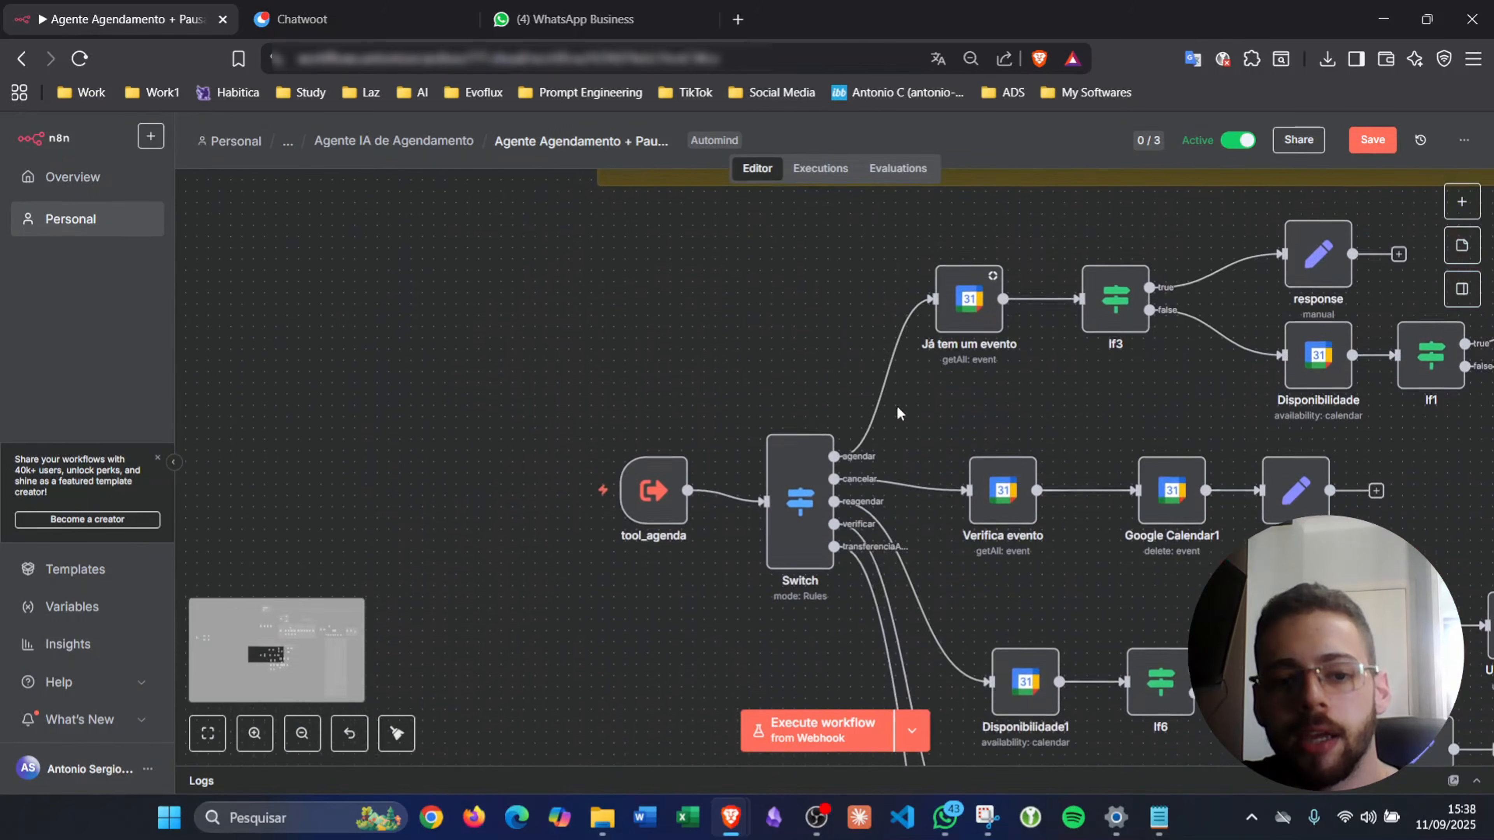
- Add a string input named evo_server to the tool_agenda trigger
{"action": "left_click", "coordinate": [653, 483]}
{"action": "double_click", "coordinate": [652, 484]}
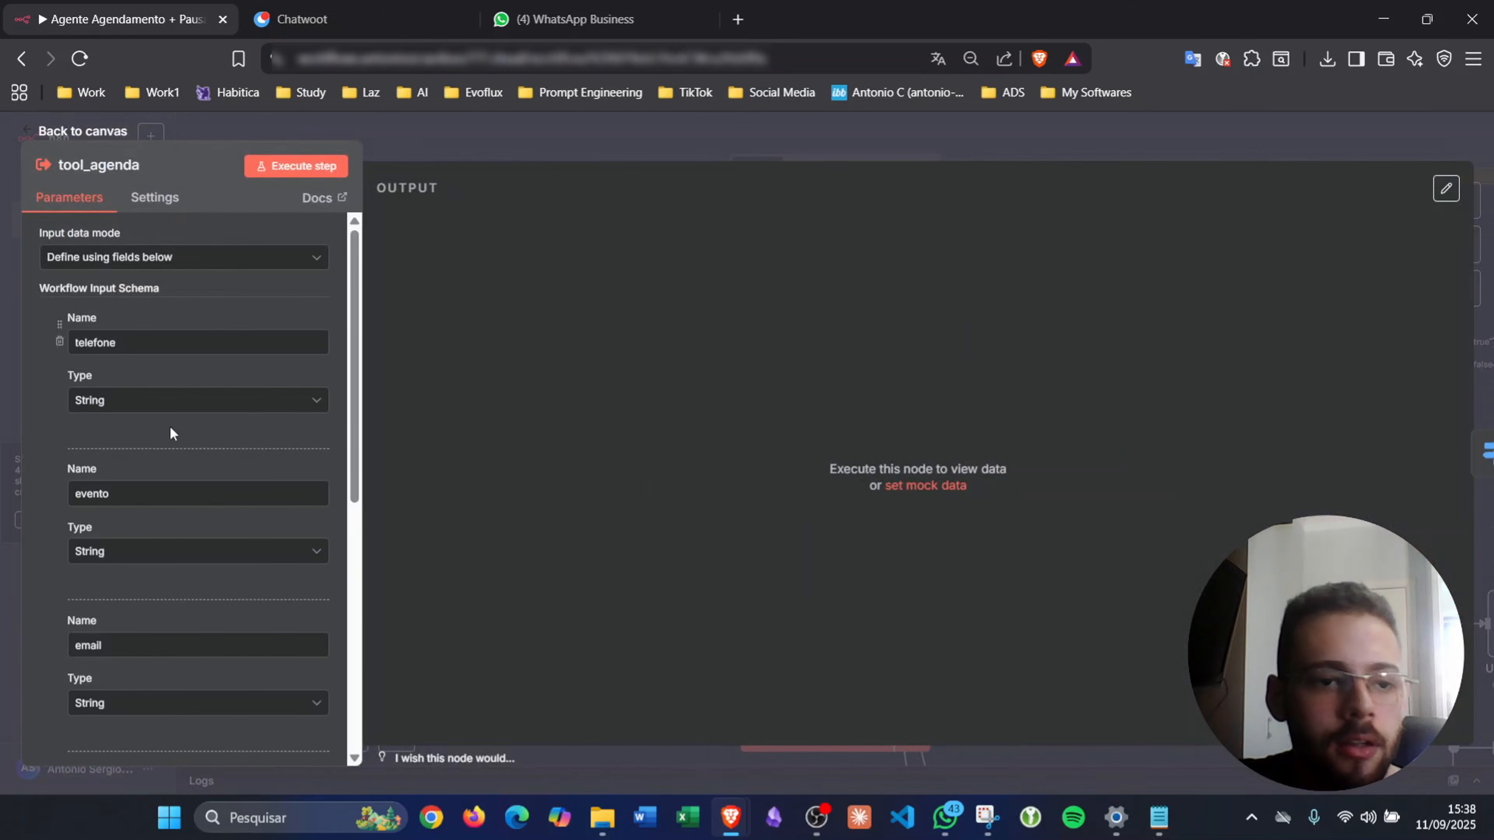
{"action": "scroll", "coordinate": [154, 512], "scroll_direction": "down", "scroll_amount": 5}
{"action": "left_click", "coordinate": [142, 718]}
{"action": "scroll", "coordinate": [134, 677], "scroll_direction": "down", "scroll_amount": 3}
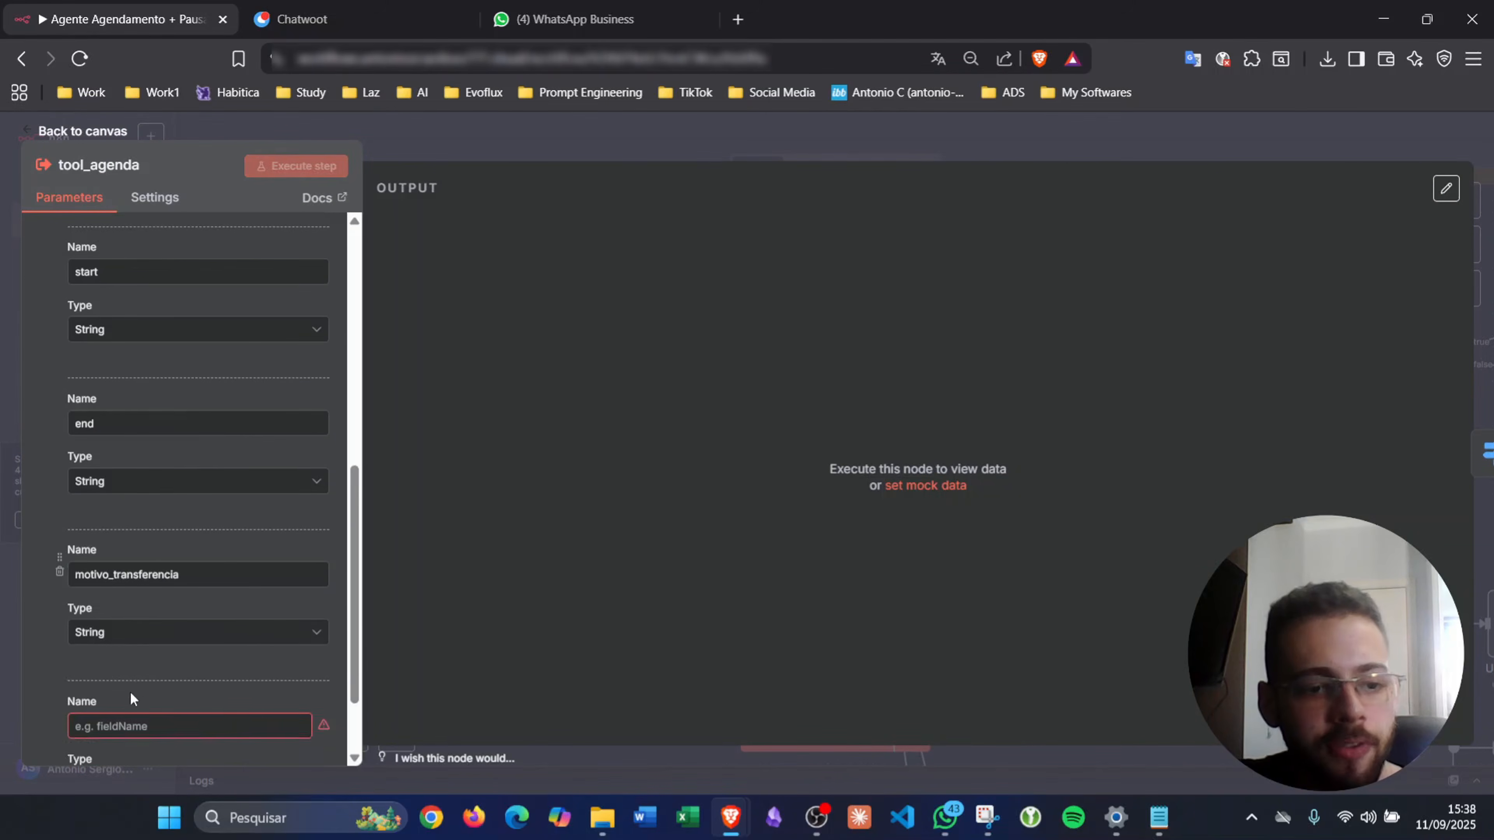
{"action": "type", "text": "evo_server"}
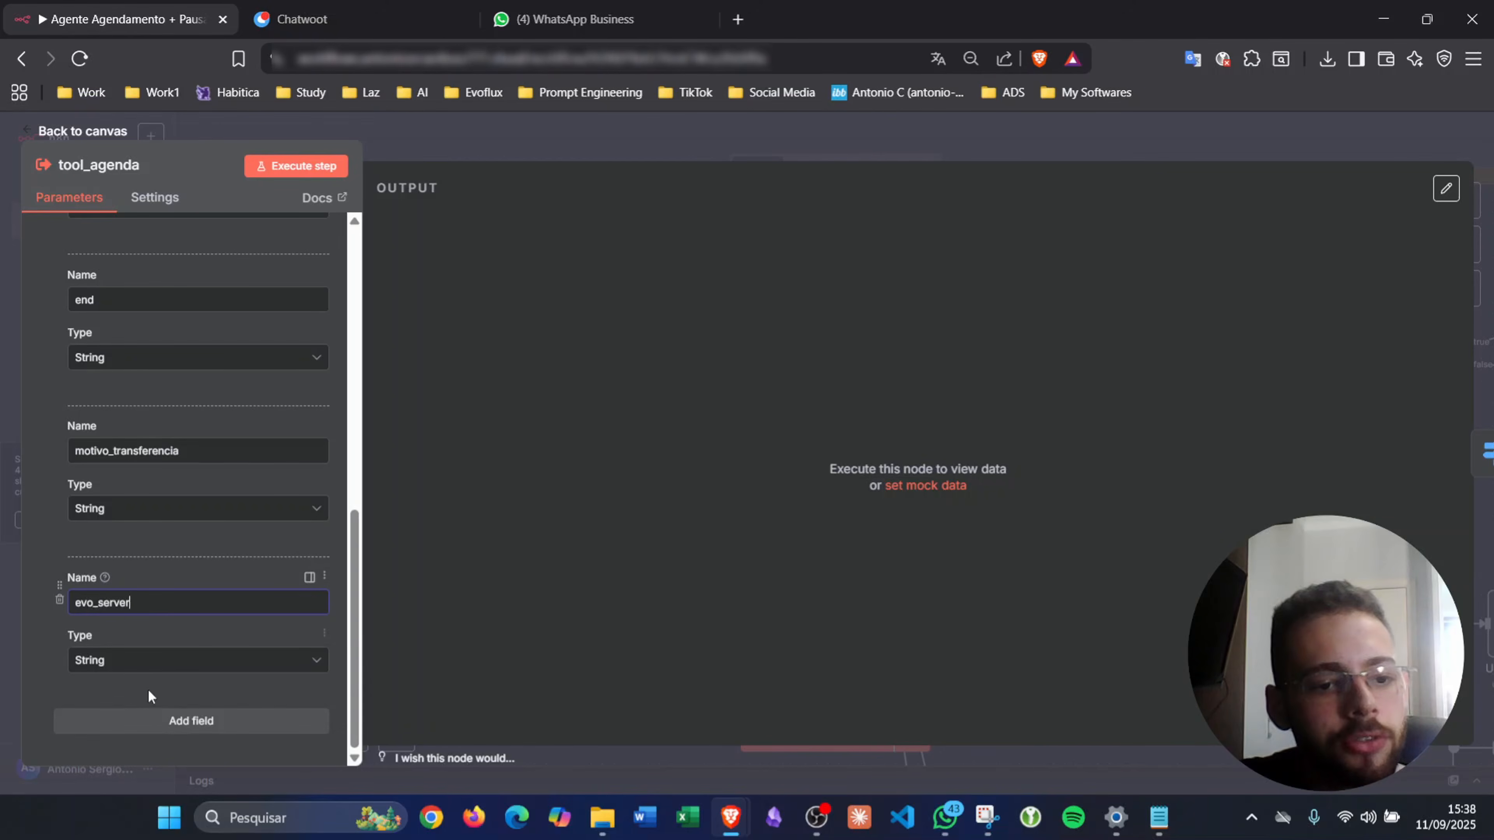
- Start a second evo_ input field below evo_server, then save the workflow
{"action": "left_click", "coordinate": [156, 720]}
{"action": "left_click", "coordinate": [145, 603]}
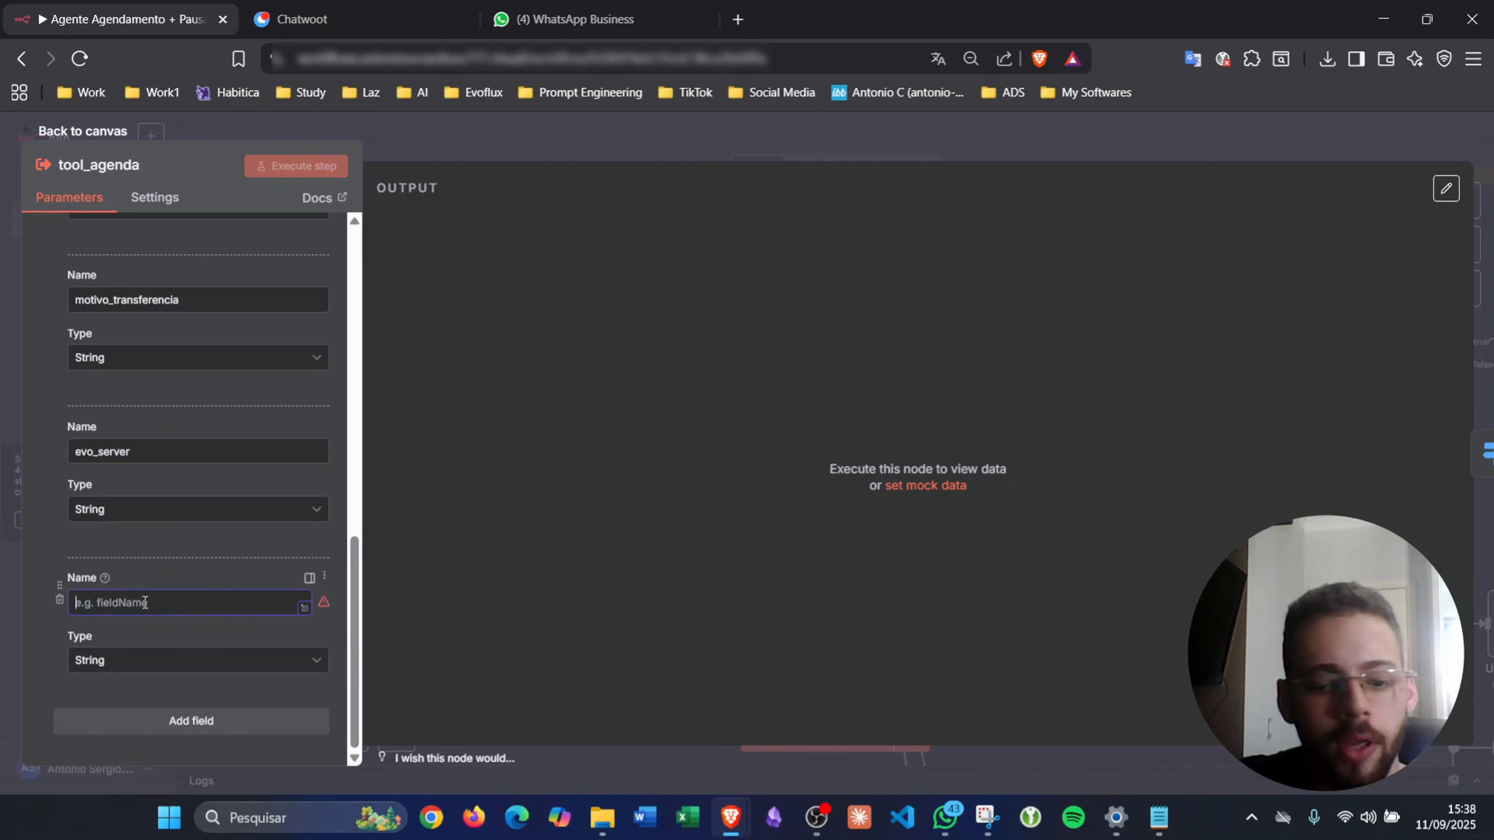
{"action": "type", "text": "evo_instance"}
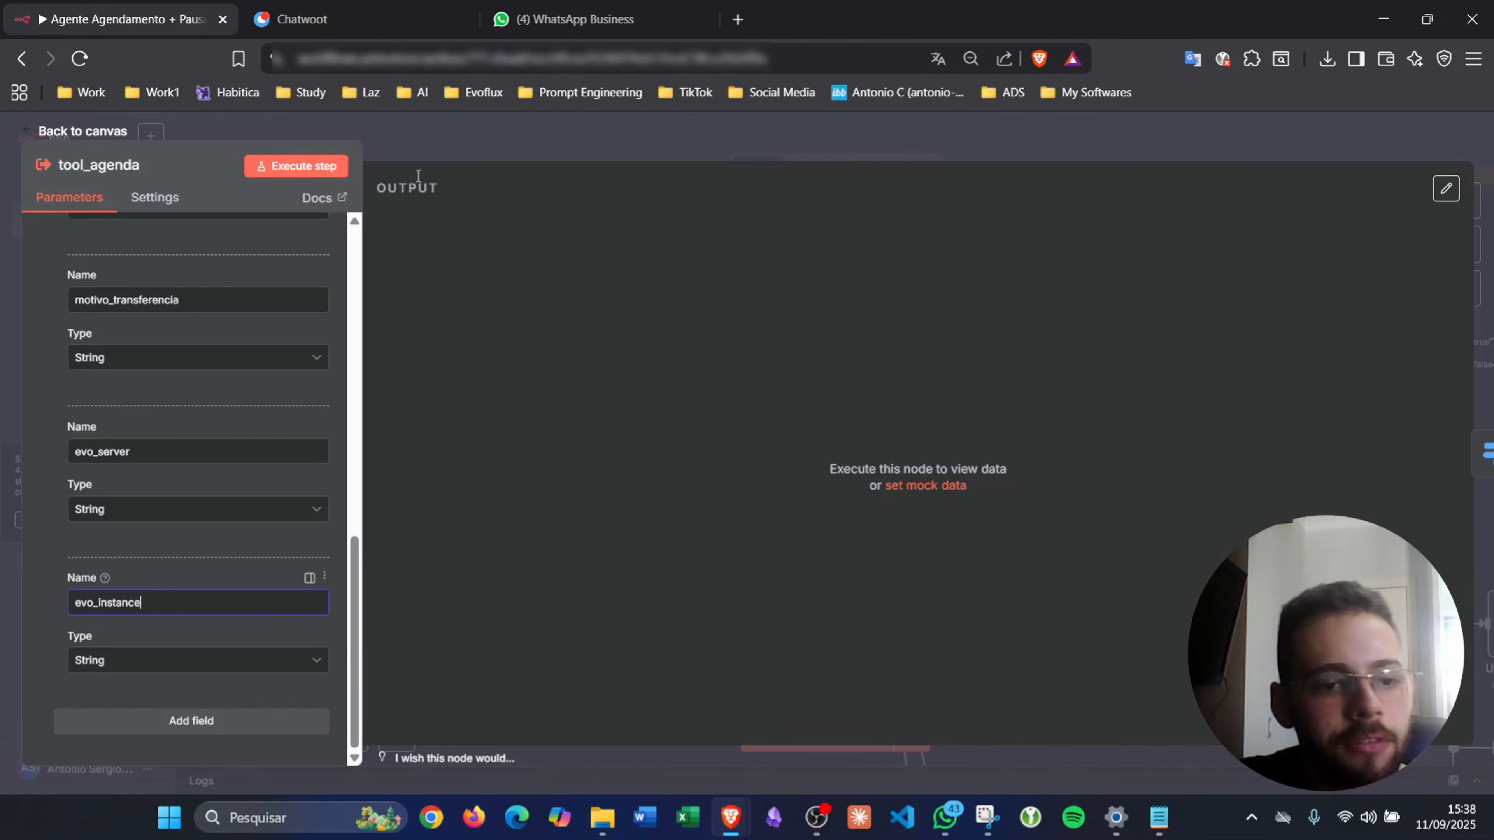
{"action": "left_click", "coordinate": [494, 133]}
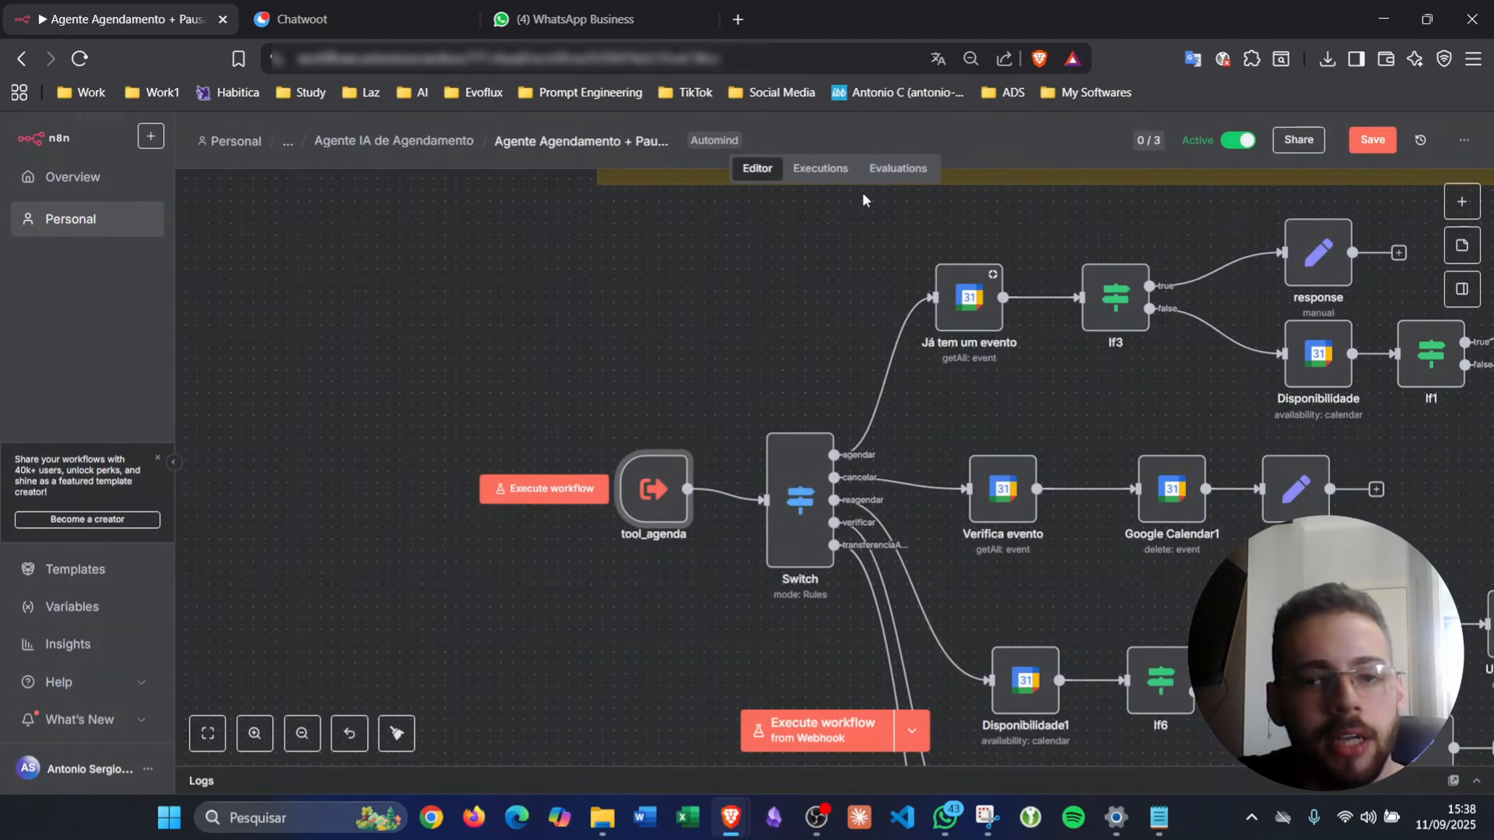
{"action": "left_click", "coordinate": [1353, 140]}
{"action": "scroll", "coordinate": [1113, 546], "scroll_direction": "right", "scroll_amount": 15}
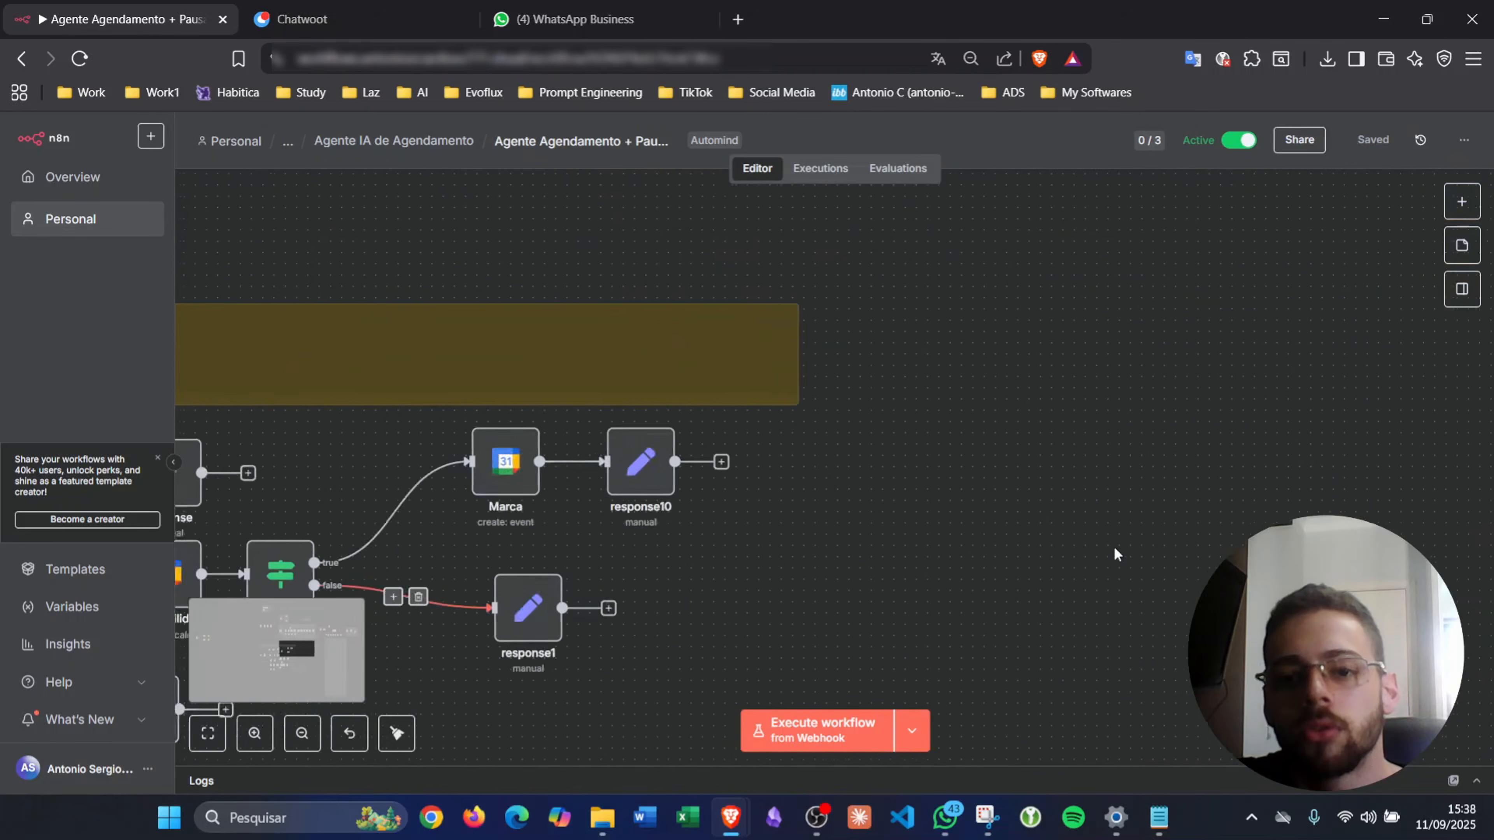
- Refresh transferirParaAtendente's workflow inputs and set evo_server and evo_instance as expressions
{"action": "scroll", "coordinate": [1116, 553], "scroll_direction": "up", "scroll_amount": 4}
{"action": "scroll", "coordinate": [1116, 553], "scroll_direction": "right", "scroll_amount": 10}
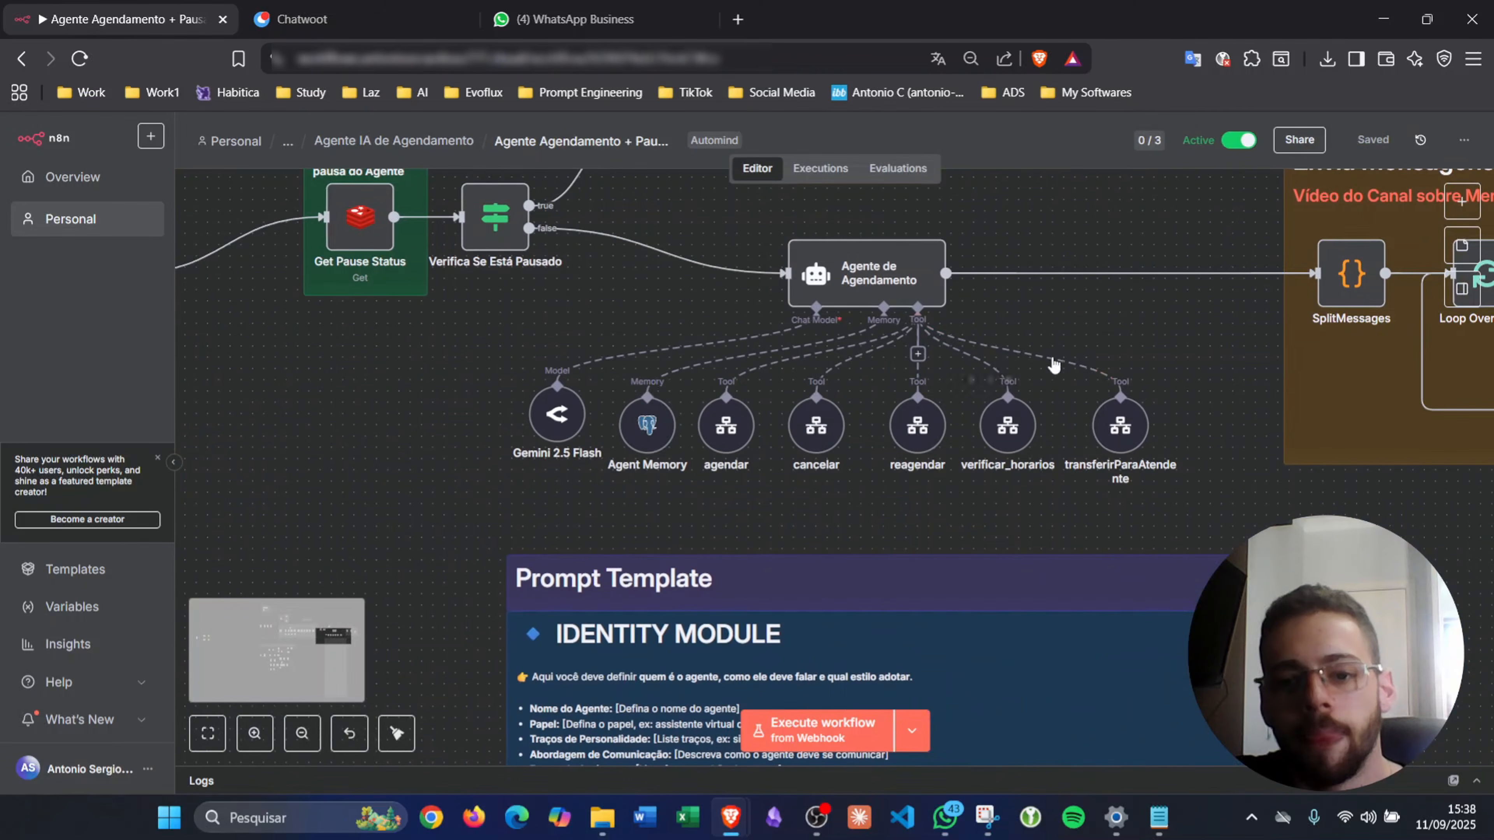
{"action": "double_click", "coordinate": [1141, 426]}
{"action": "scroll", "coordinate": [903, 428], "scroll_direction": "down", "scroll_amount": 5}
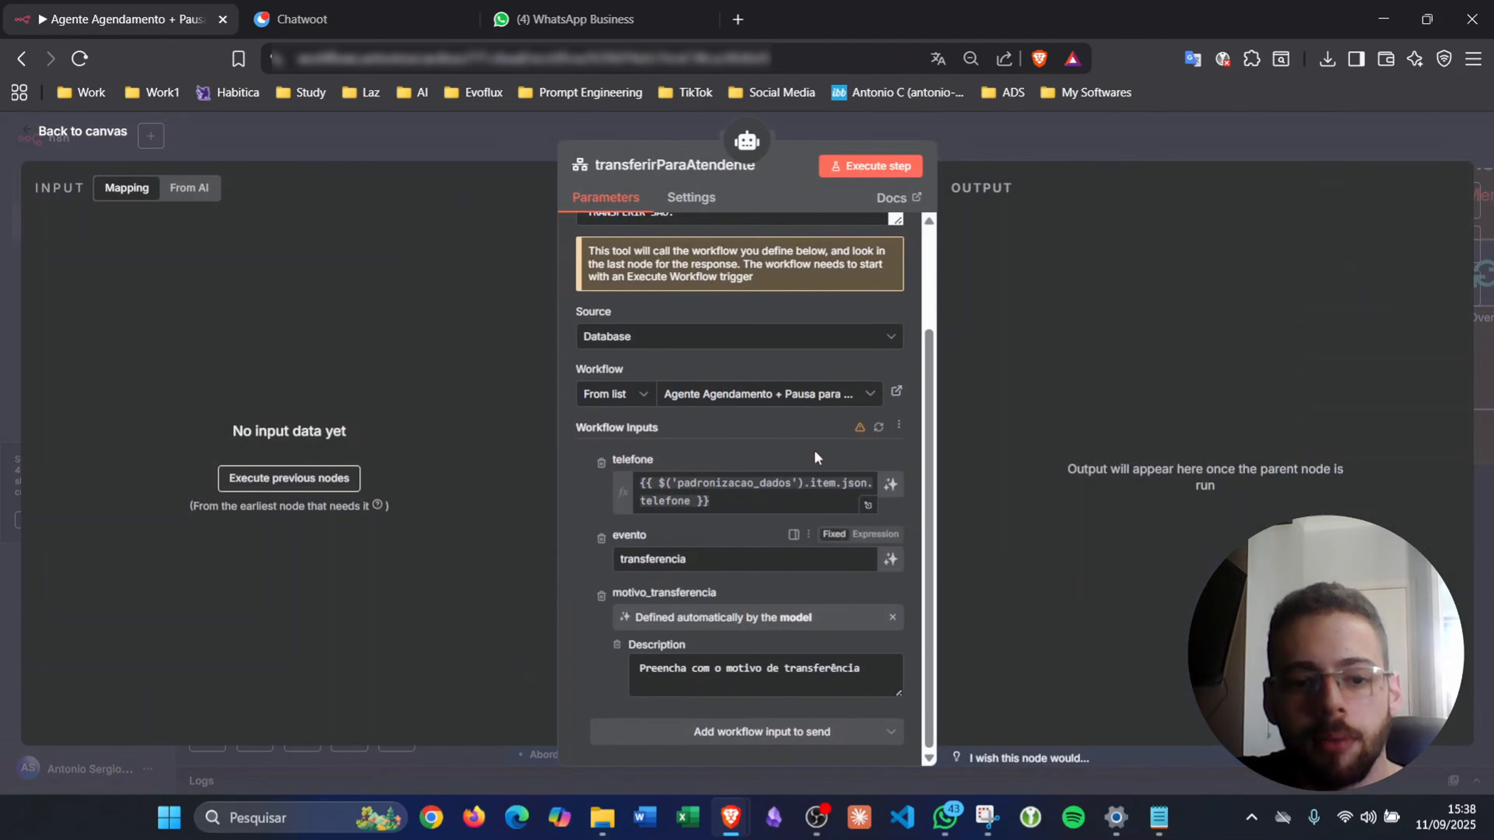
{"action": "left_click", "coordinate": [878, 429]}
{"action": "scroll", "coordinate": [837, 468], "scroll_direction": "down", "scroll_amount": 3}
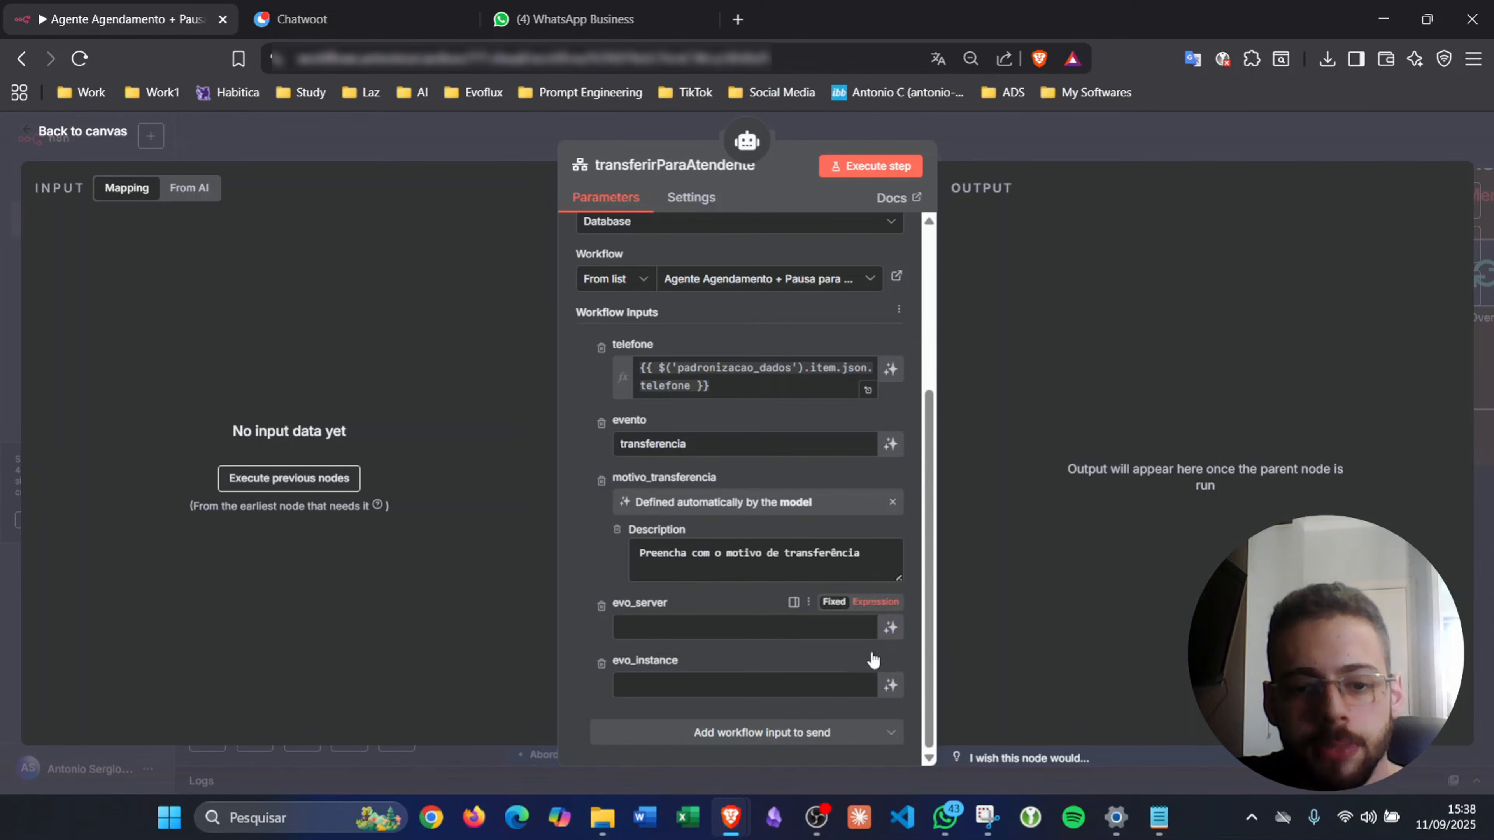
{"action": "left_click", "coordinate": [876, 601]}
{"action": "left_click", "coordinate": [876, 677]}
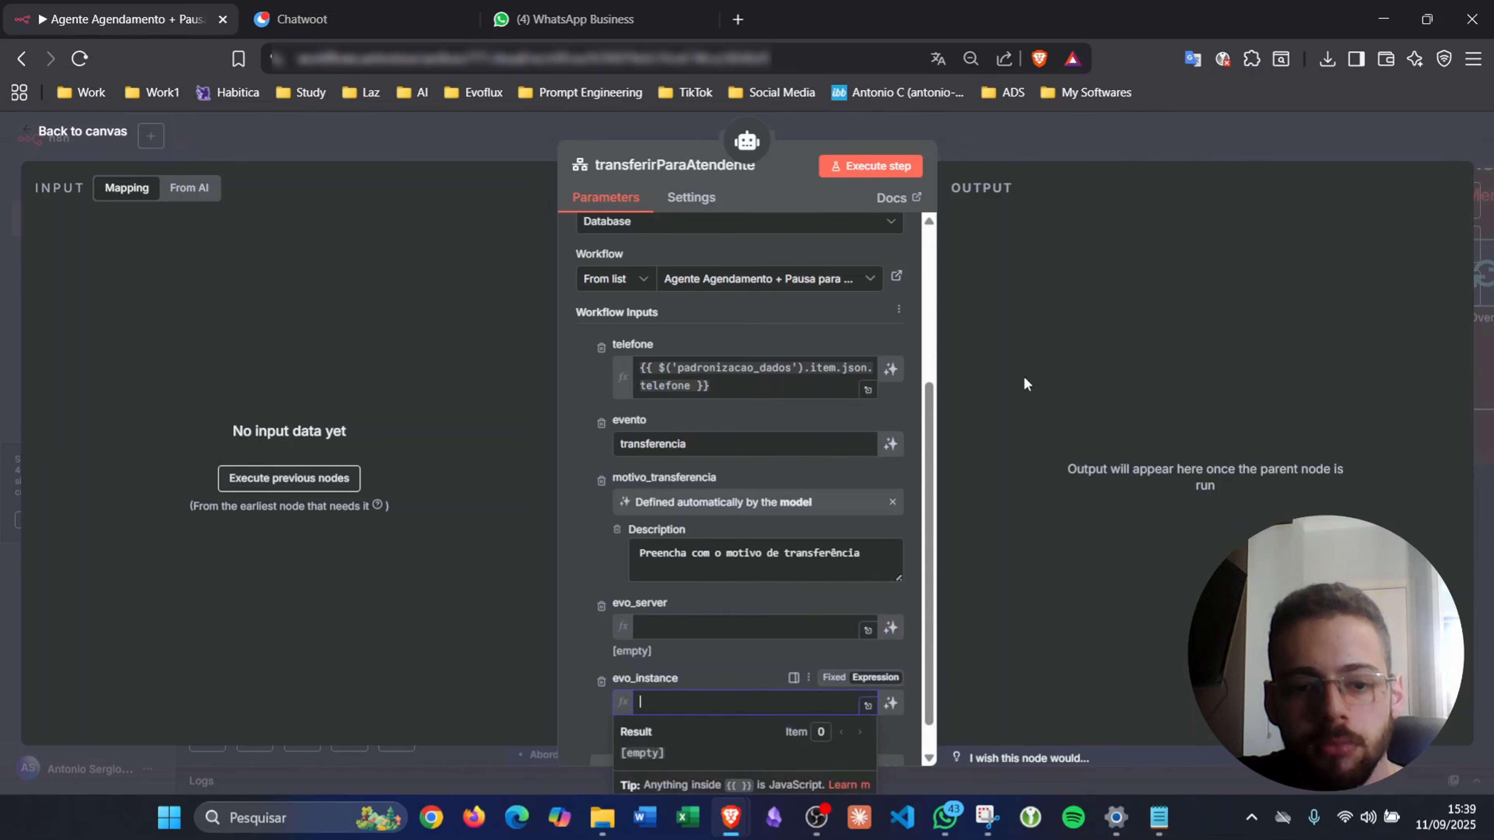
{"action": "left_click", "coordinate": [1151, 152]}
- Inspect the Send Message node's URL expression, then return to the agent's tools
{"action": "left_click_drag", "start_coordinate": [1357, 326], "coordinate": [688, 466]}
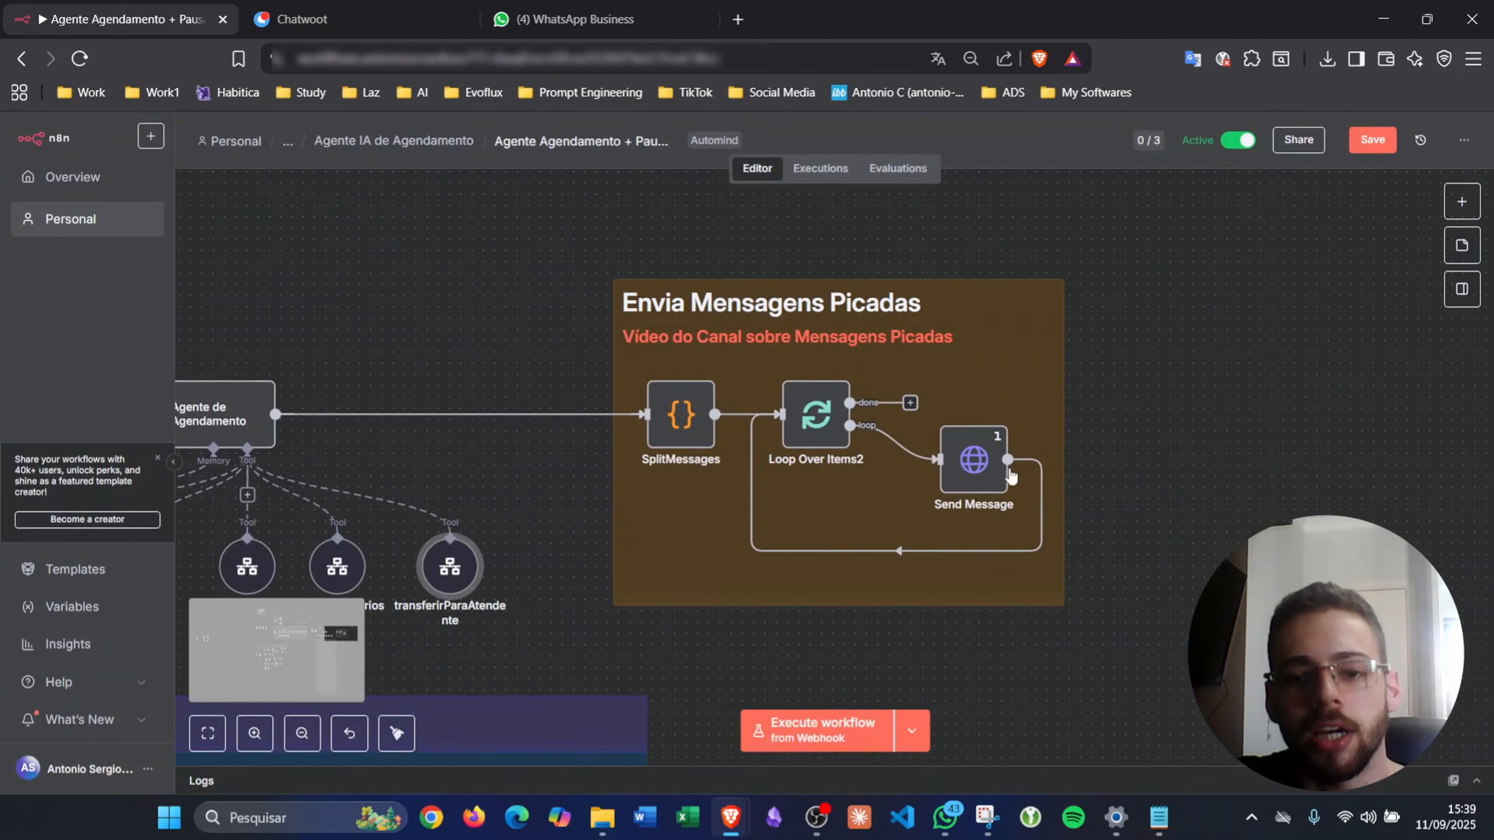
{"action": "double_click", "coordinate": [970, 480]}
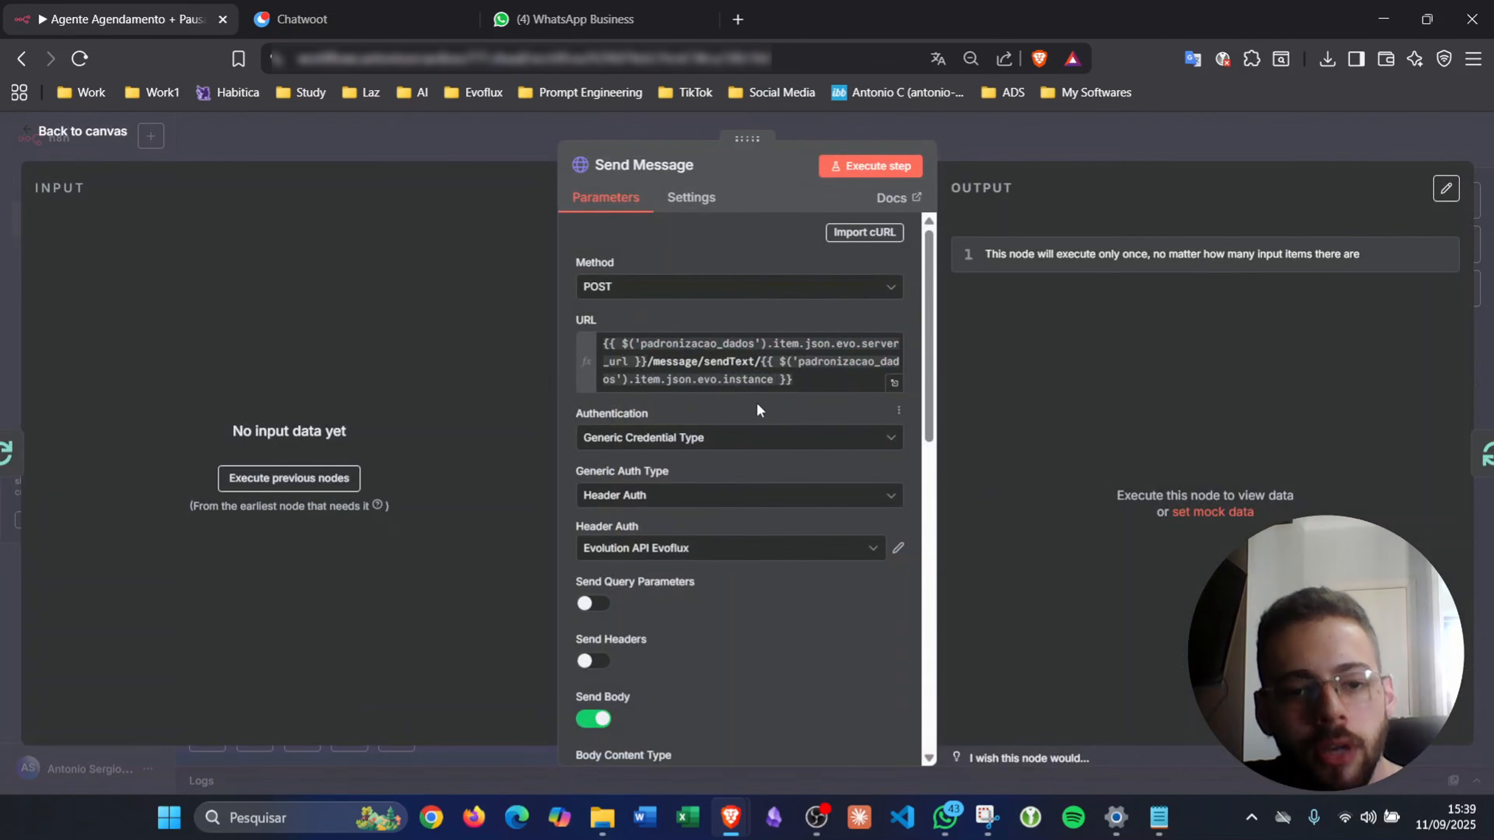
{"action": "left_click", "coordinate": [736, 356]}
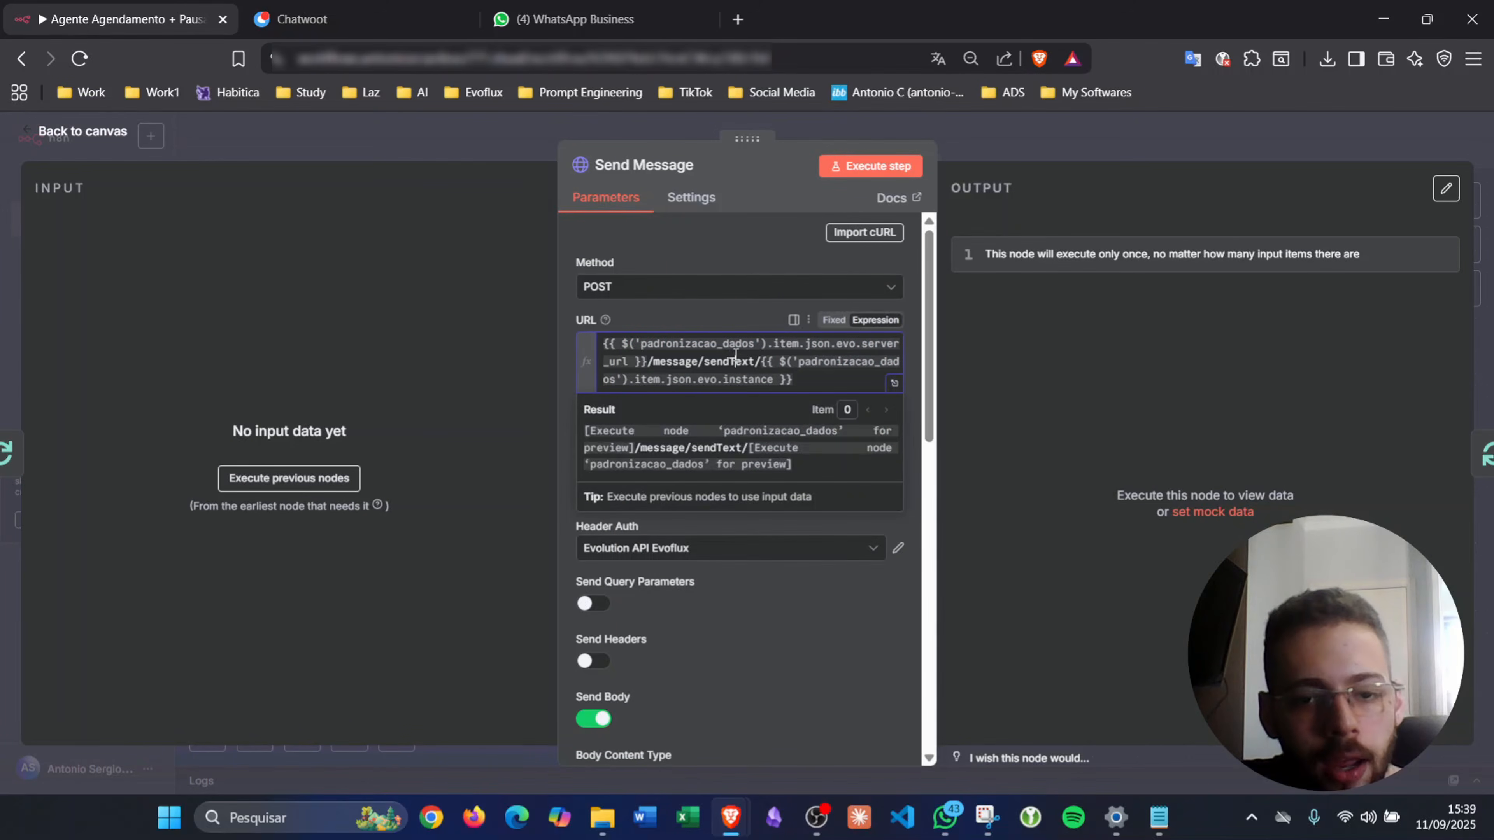
{"action": "key", "text": "ctrl+a"}
{"action": "key", "text": "ctrl+c"}
{"action": "left_click", "coordinate": [1053, 145]}
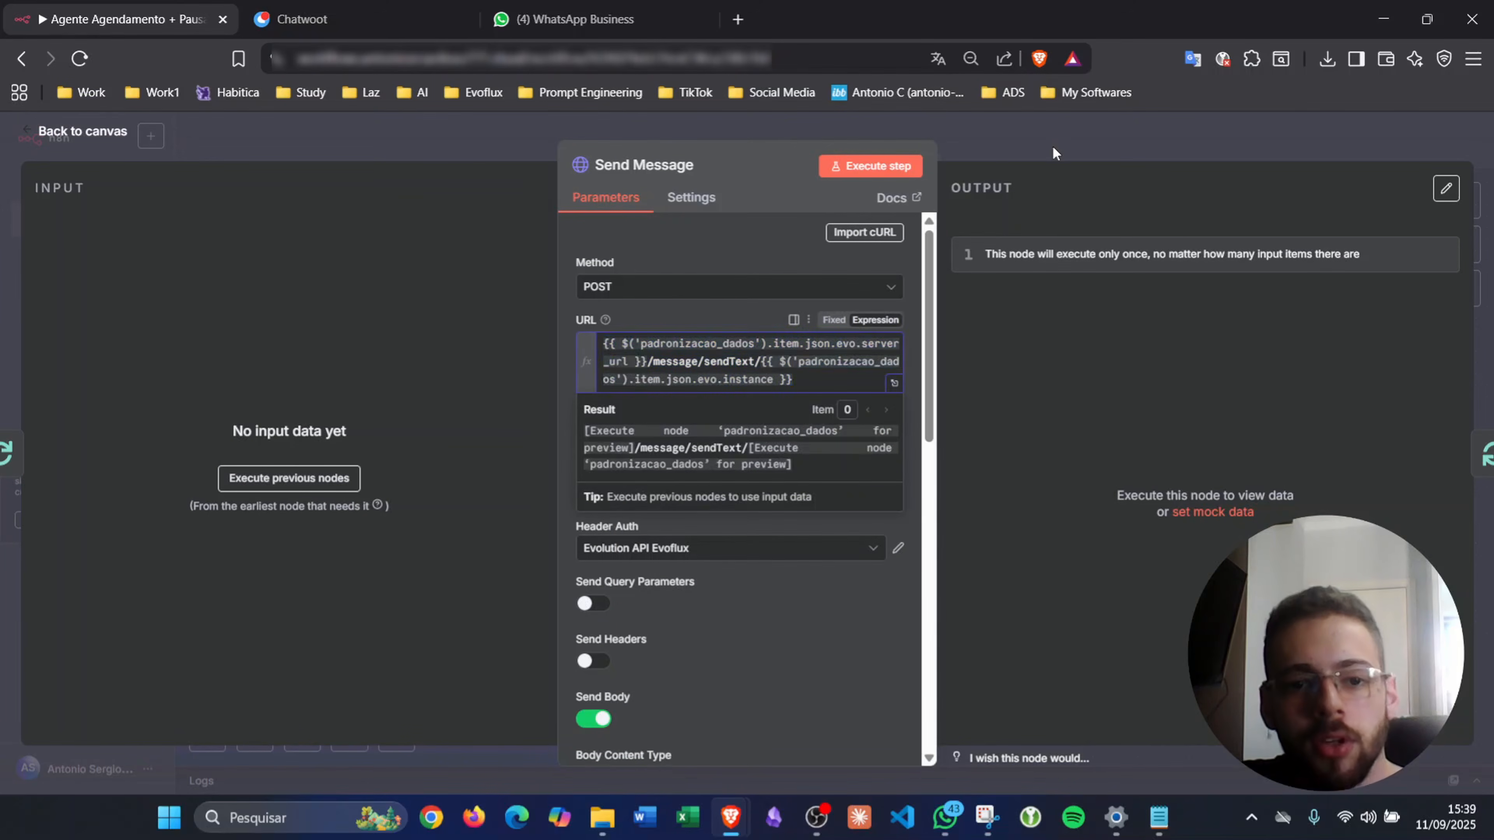
{"action": "left_click_drag", "start_coordinate": [447, 631], "coordinate": [808, 430]}
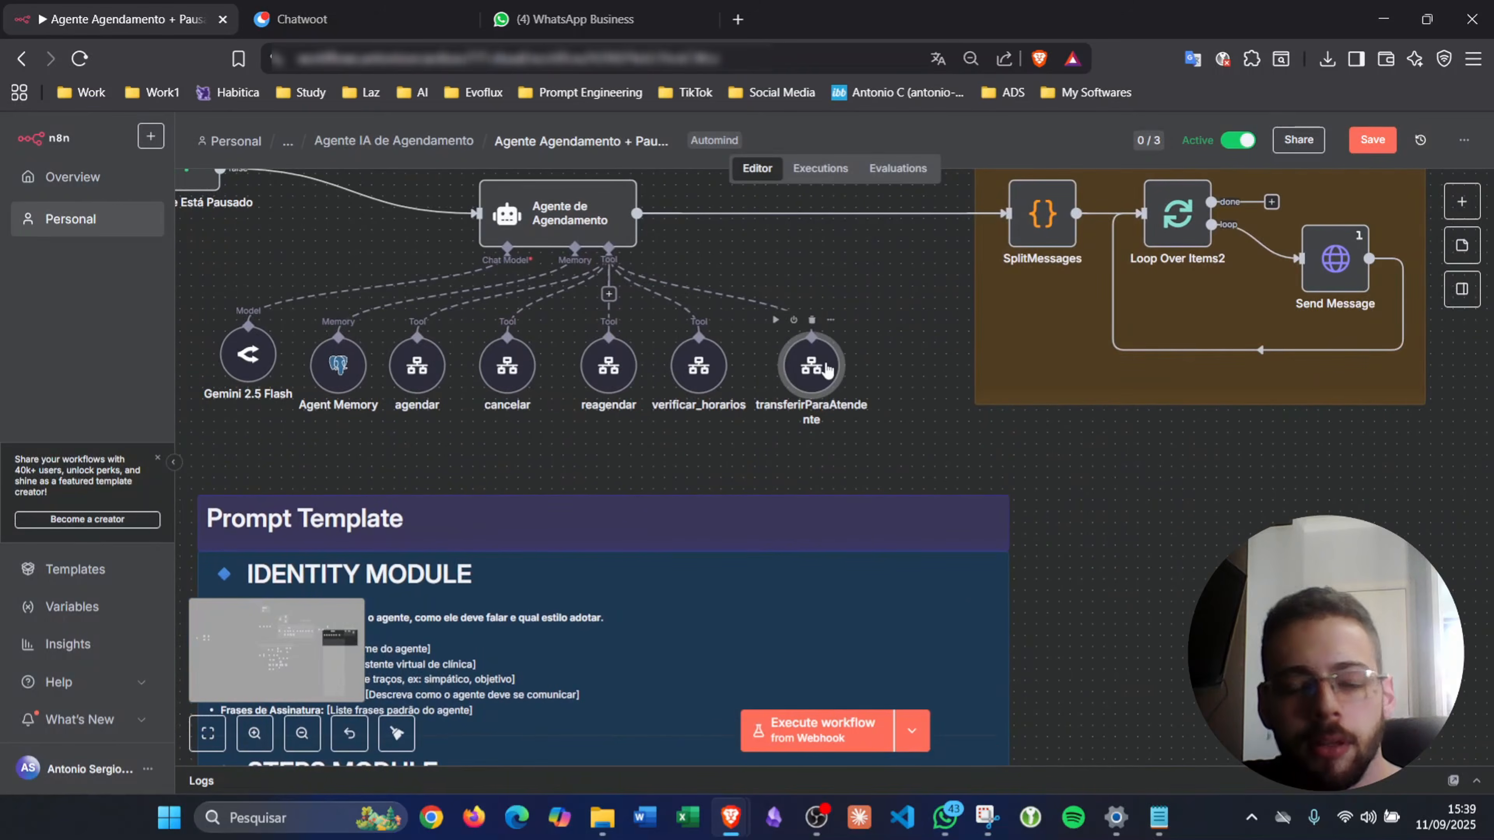
- Remove one of the old evo inputs from the transferirParaAtendente tool
{"action": "double_click", "coordinate": [827, 369]}
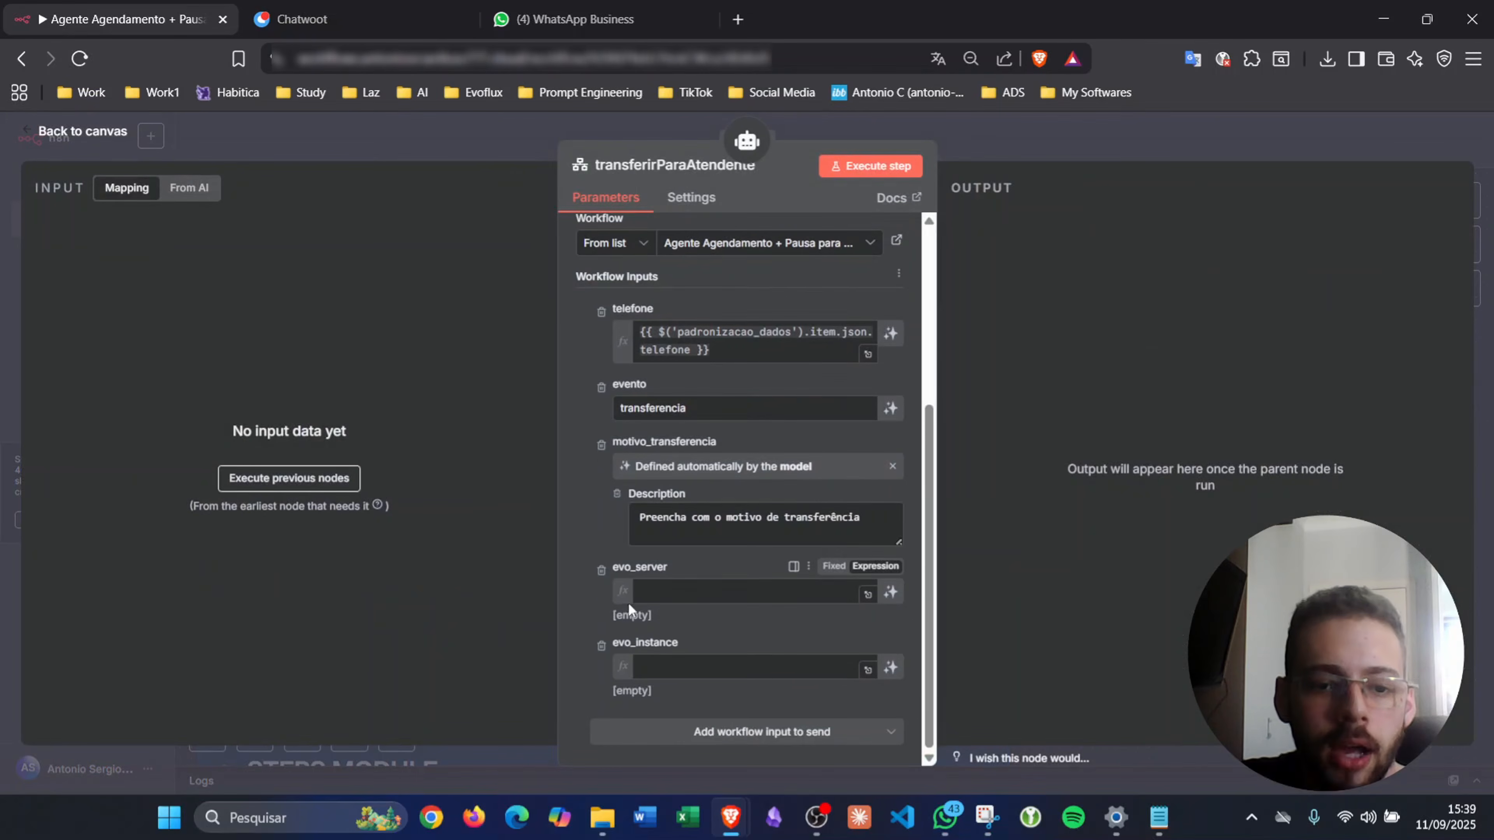
{"action": "scroll", "coordinate": [594, 609], "scroll_direction": "up", "scroll_amount": 1}
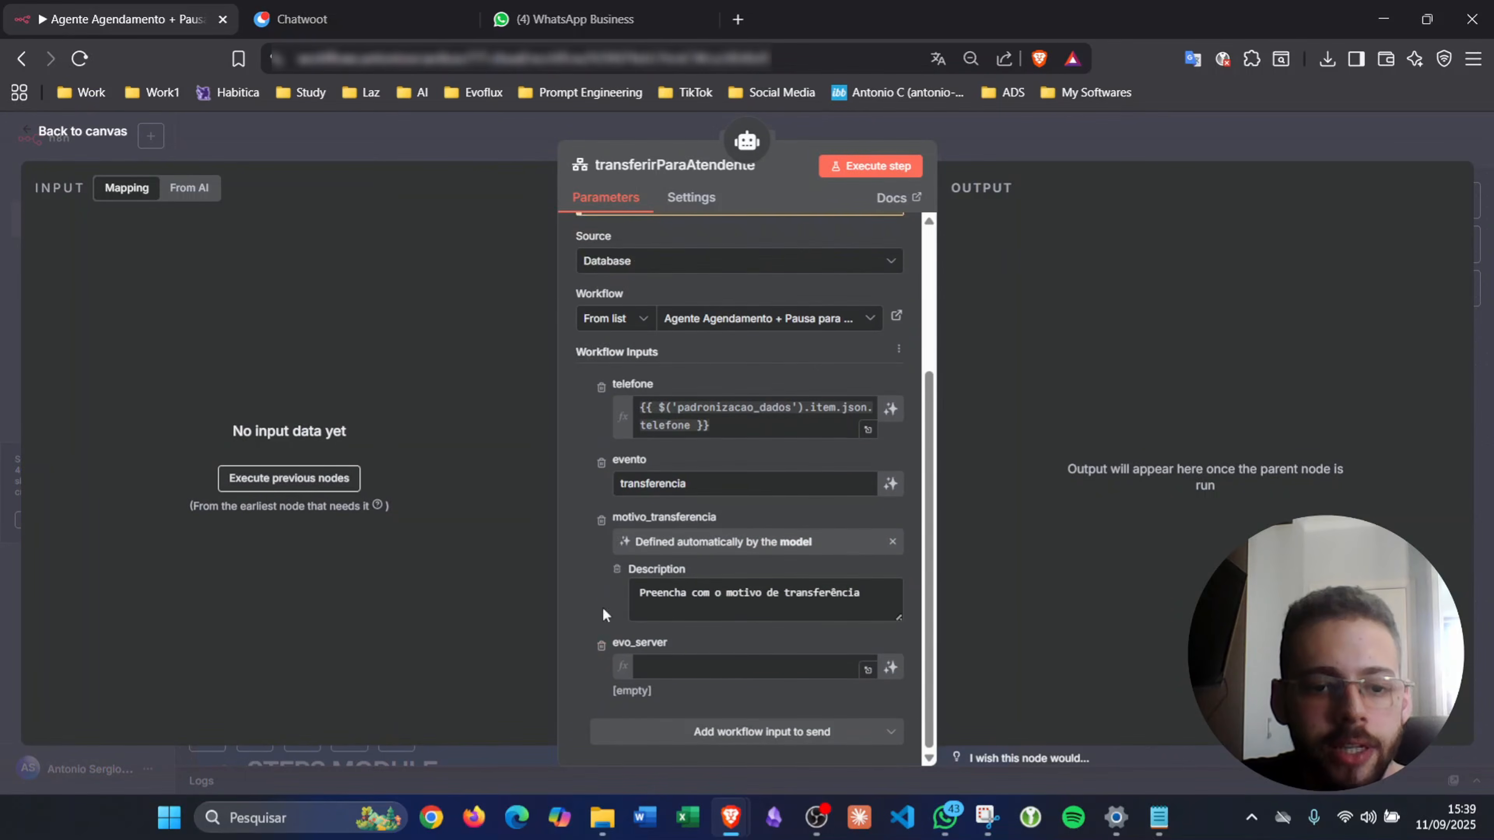
{"action": "left_click", "coordinate": [601, 645]}
{"action": "left_click", "coordinate": [999, 140]}
{"action": "scroll", "coordinate": [674, 517], "scroll_direction": "left", "scroll_amount": 18}
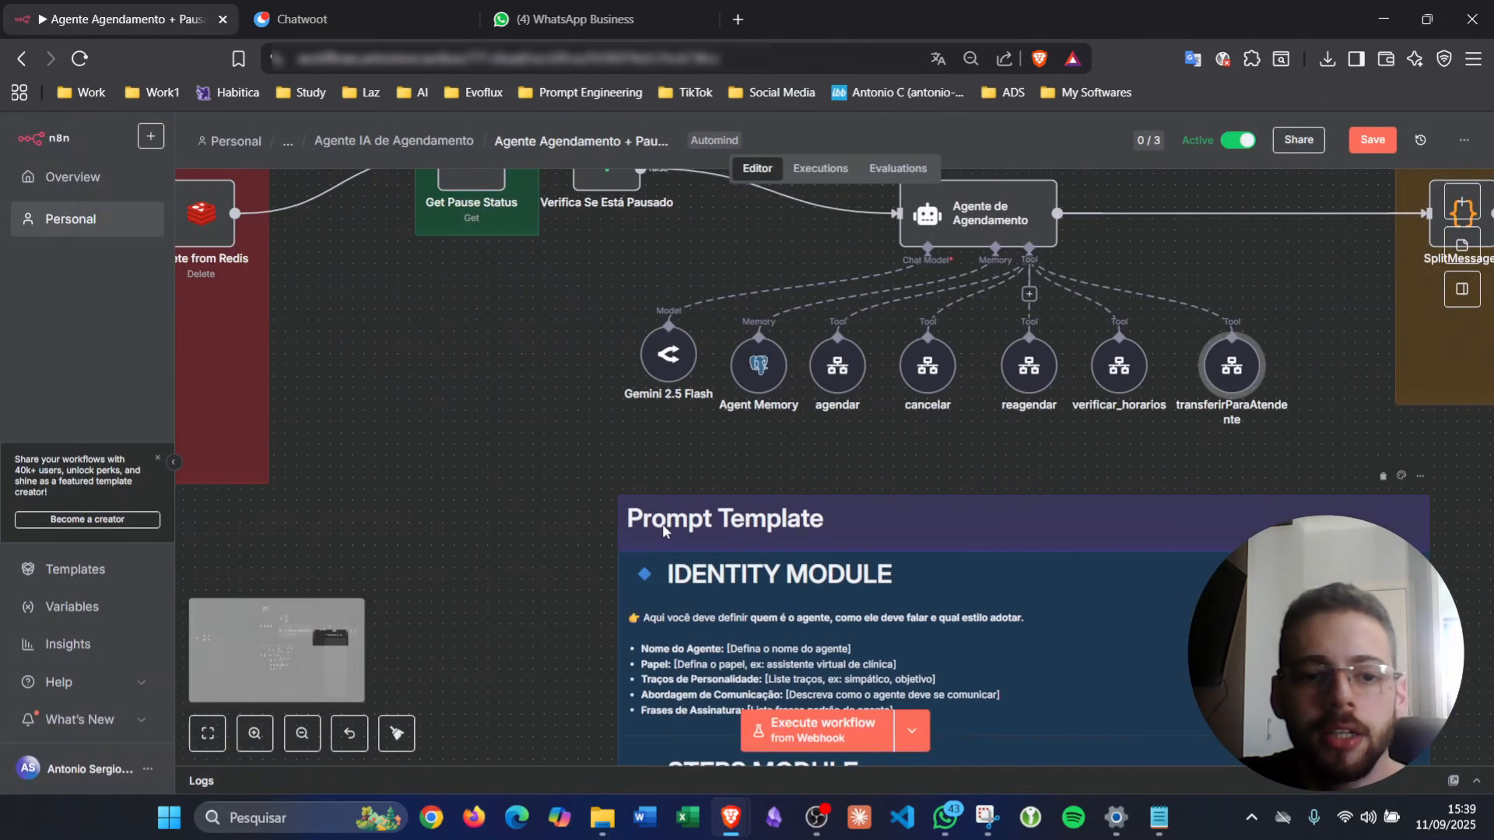
{"action": "scroll", "coordinate": [660, 525], "scroll_direction": "down", "scroll_amount": 10}
{"action": "scroll", "coordinate": [660, 524], "scroll_direction": "left", "scroll_amount": 12}
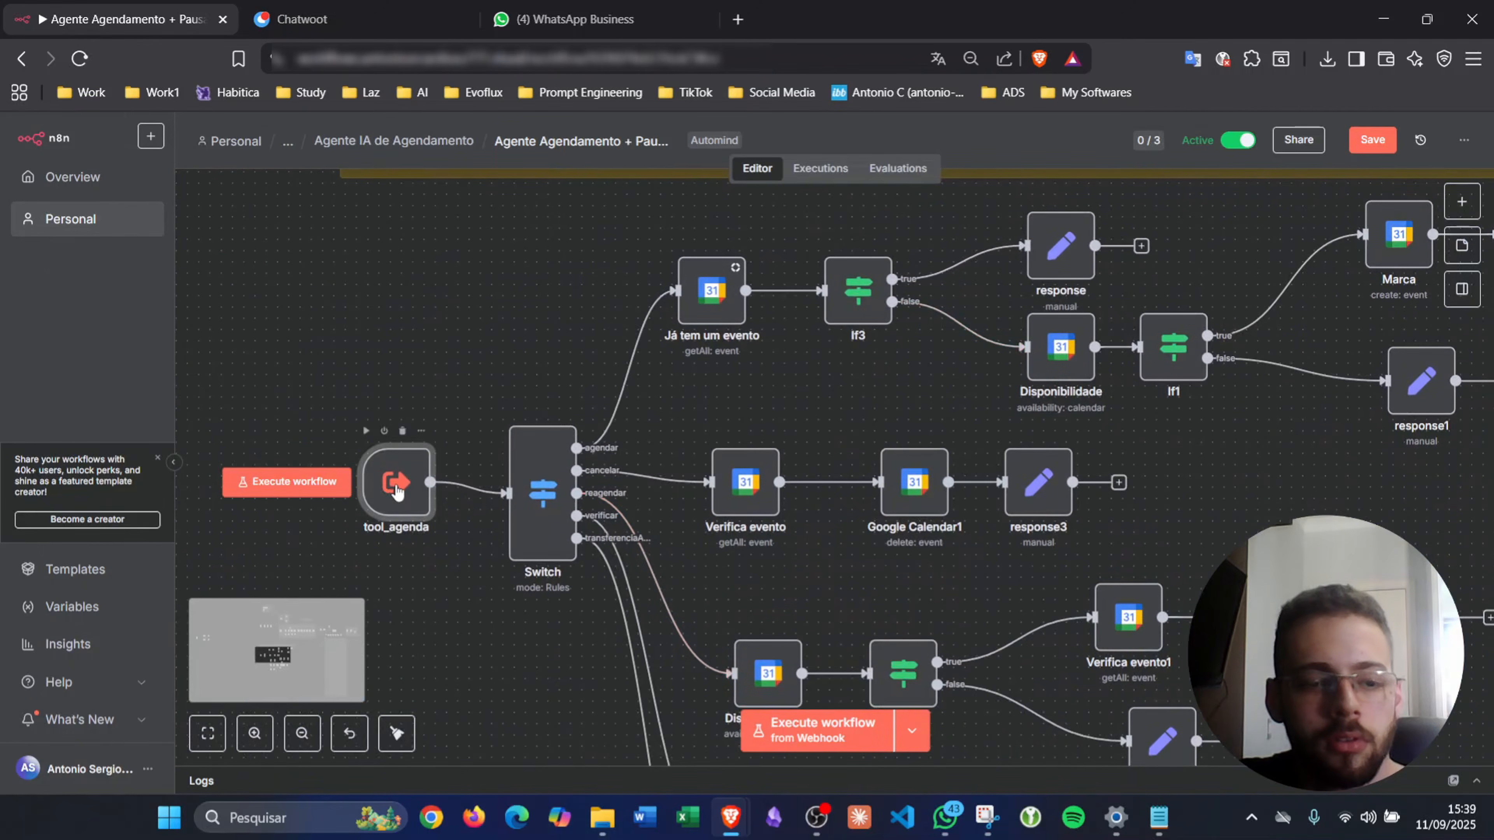
- Replace tool_agenda's evo fields with a single evo_endpoint string input and save the workflow
{"action": "double_click", "coordinate": [393, 484]}
{"action": "scroll", "coordinate": [212, 379], "scroll_direction": "down", "scroll_amount": 10}
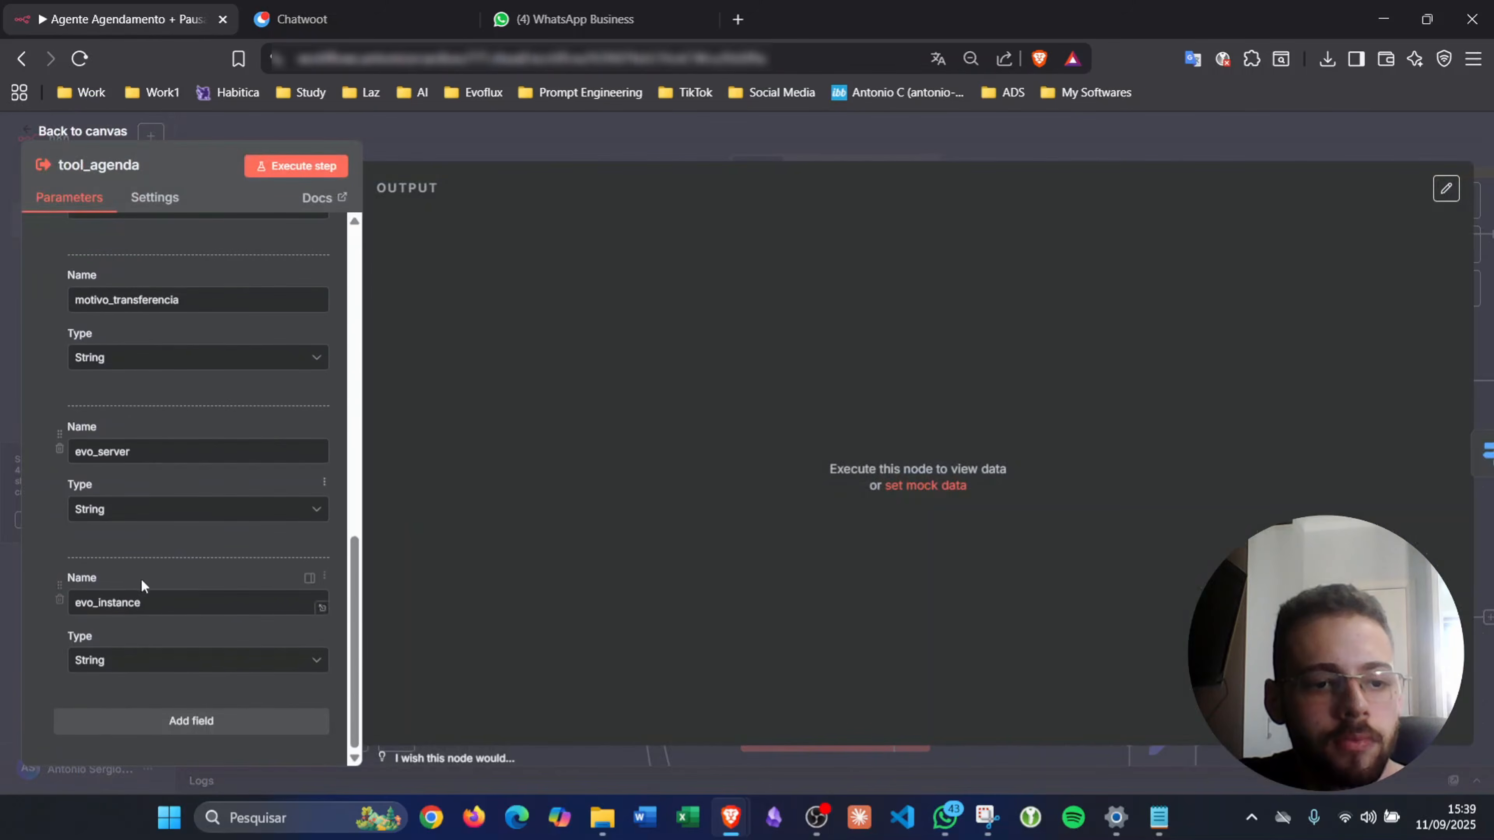
{"action": "scroll", "coordinate": [64, 595], "scroll_direction": "up", "scroll_amount": 2}
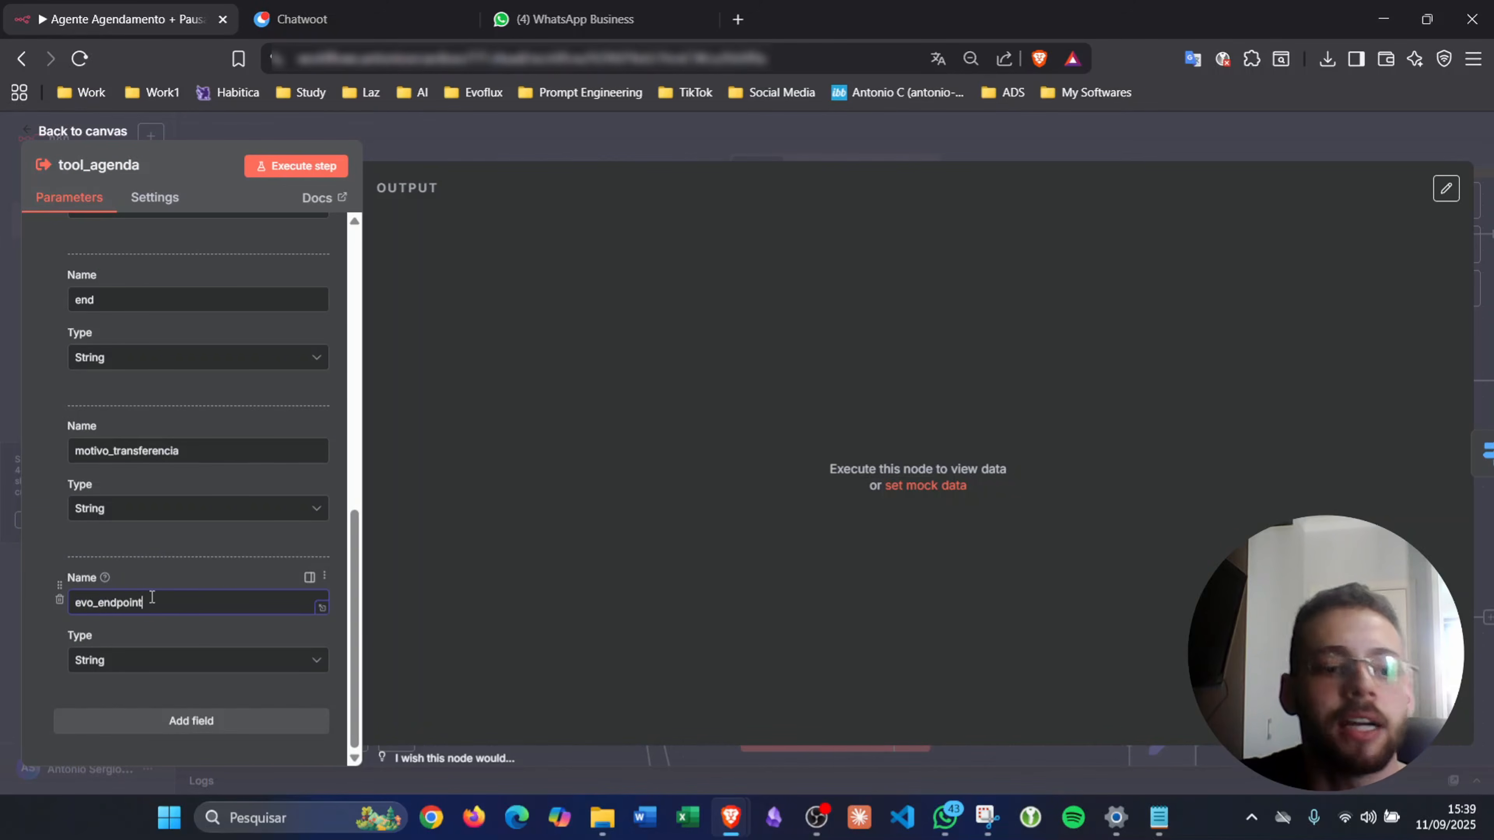
{"action": "left_click", "coordinate": [706, 137]}
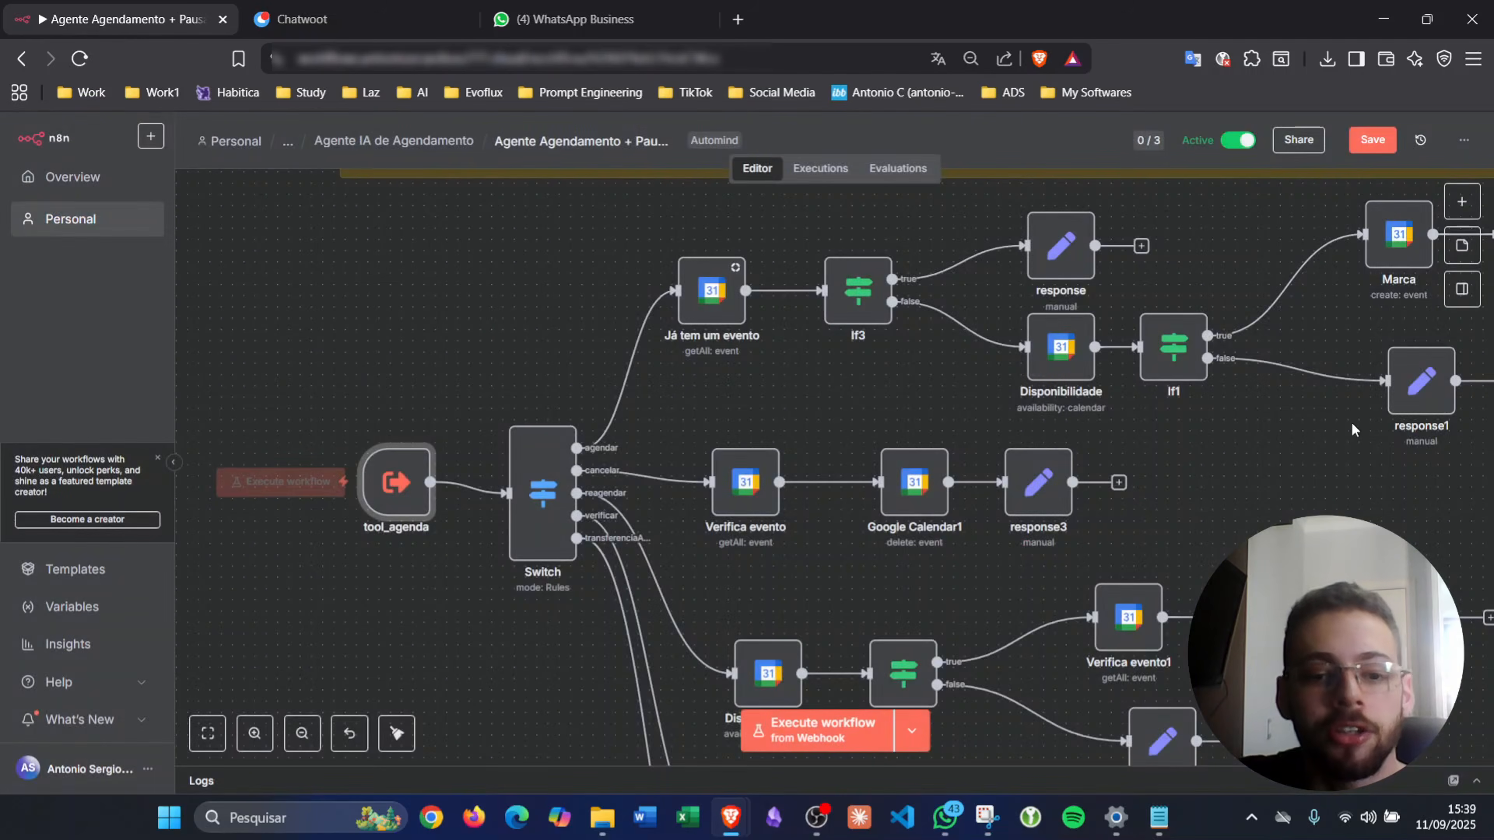
{"action": "scroll", "coordinate": [1320, 435], "scroll_direction": "right", "scroll_amount": 8}
{"action": "scroll", "coordinate": [1321, 435], "scroll_direction": "up", "scroll_amount": 1}
{"action": "key", "text": "ctrl+s"}
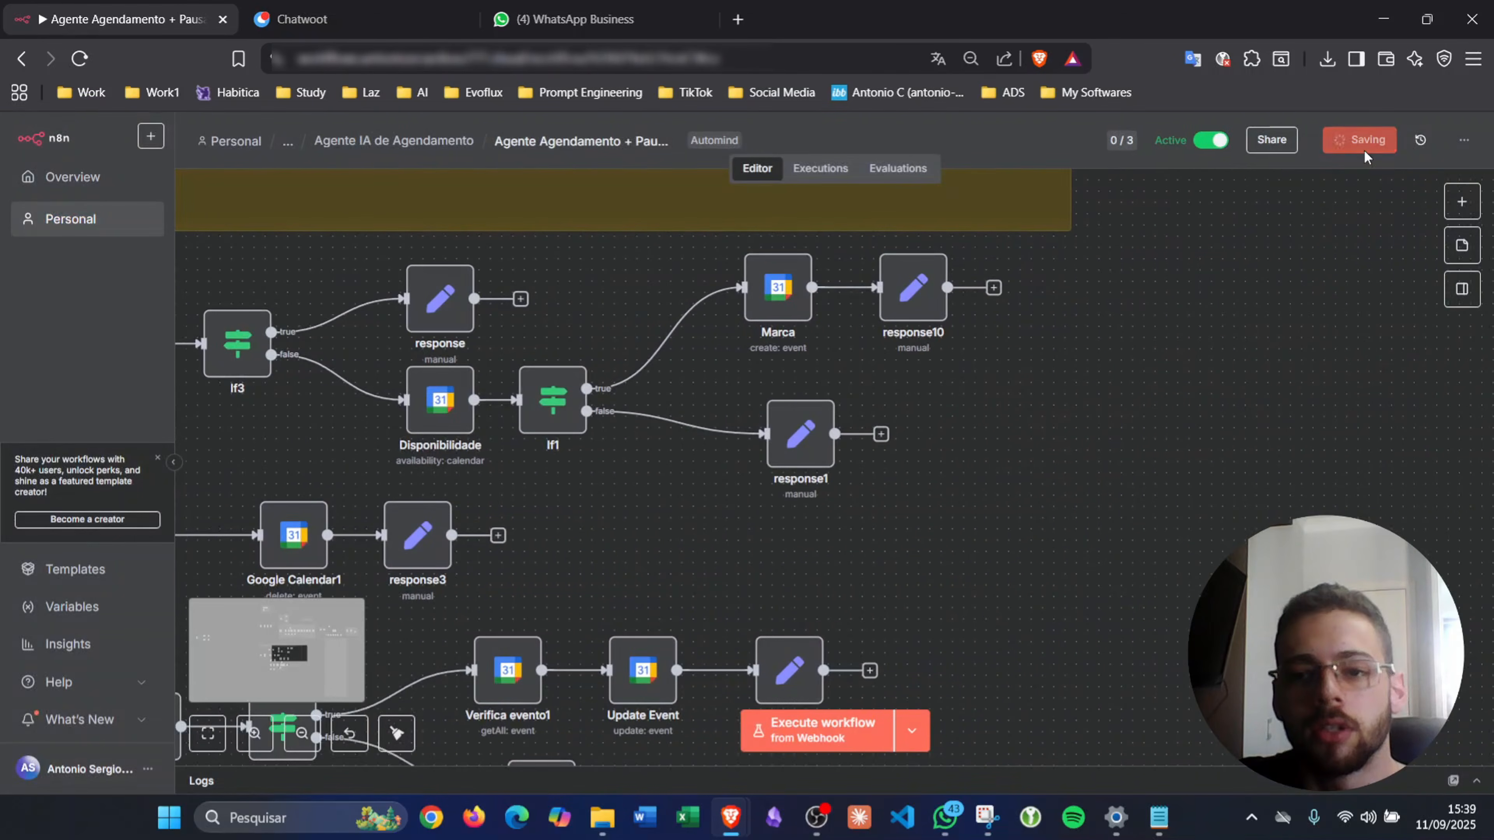
{"action": "scroll", "coordinate": [1247, 399], "scroll_direction": "up", "scroll_amount": 7}
{"action": "scroll", "coordinate": [1247, 399], "scroll_direction": "right", "scroll_amount": 5}
{"action": "scroll", "coordinate": [1246, 398], "scroll_direction": "right", "scroll_amount": 10}
{"action": "scroll", "coordinate": [1246, 399], "scroll_direction": "up", "scroll_amount": 3}
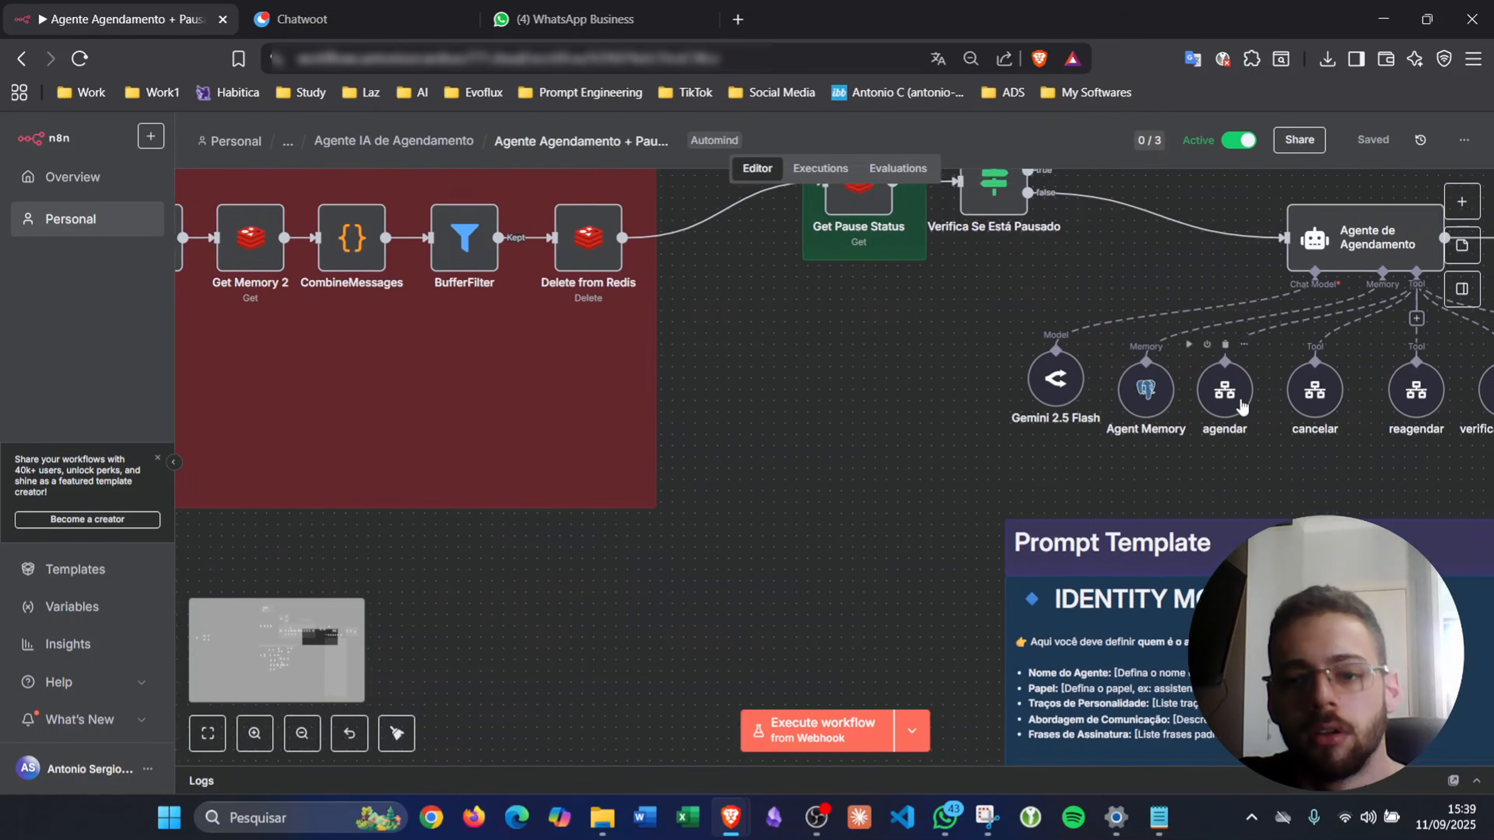
{"action": "scroll", "coordinate": [1234, 404], "scroll_direction": "right", "scroll_amount": 2}
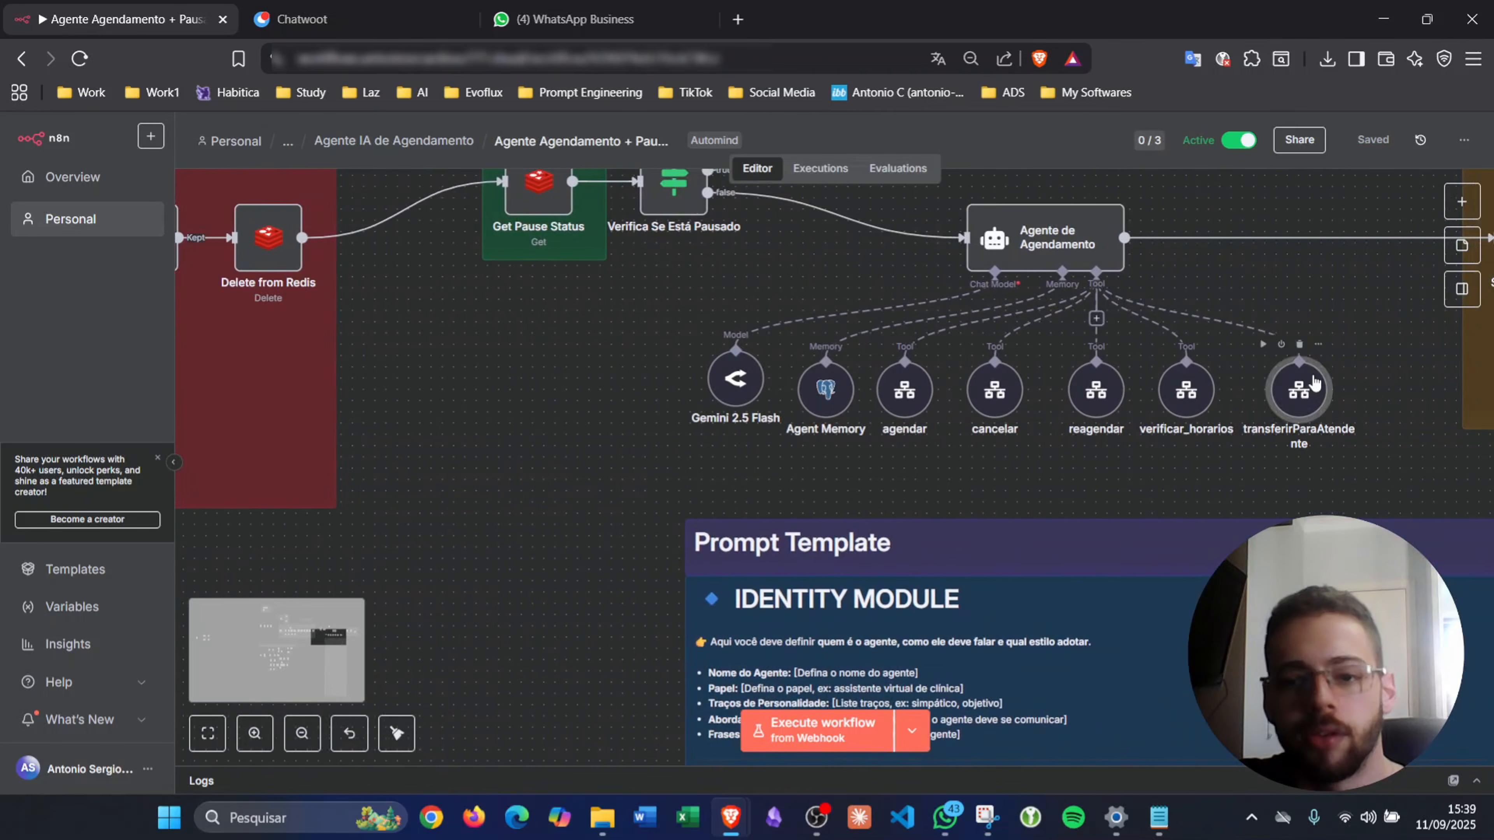
- Refresh transferirParaAtendente's inputs and paste the evo.server_url + /message/sendText/ + evo.instance expression into evo_endpoint
{"action": "double_click", "coordinate": [1311, 377]}
{"action": "scroll", "coordinate": [564, 616], "scroll_direction": "down", "scroll_amount": 2}
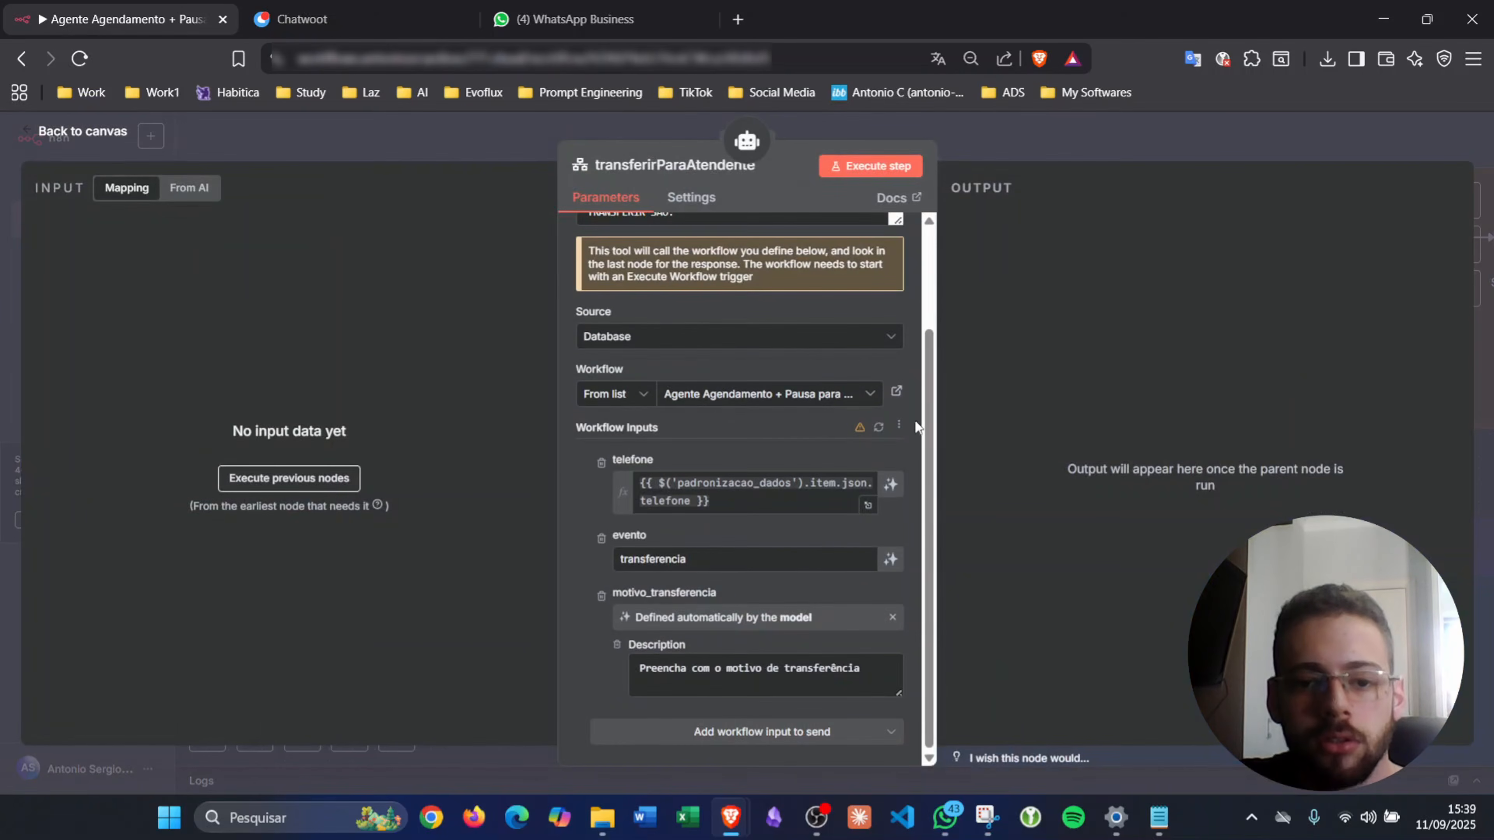
{"action": "left_click", "coordinate": [879, 429]}
{"action": "scroll", "coordinate": [756, 606], "scroll_direction": "down", "scroll_amount": 1}
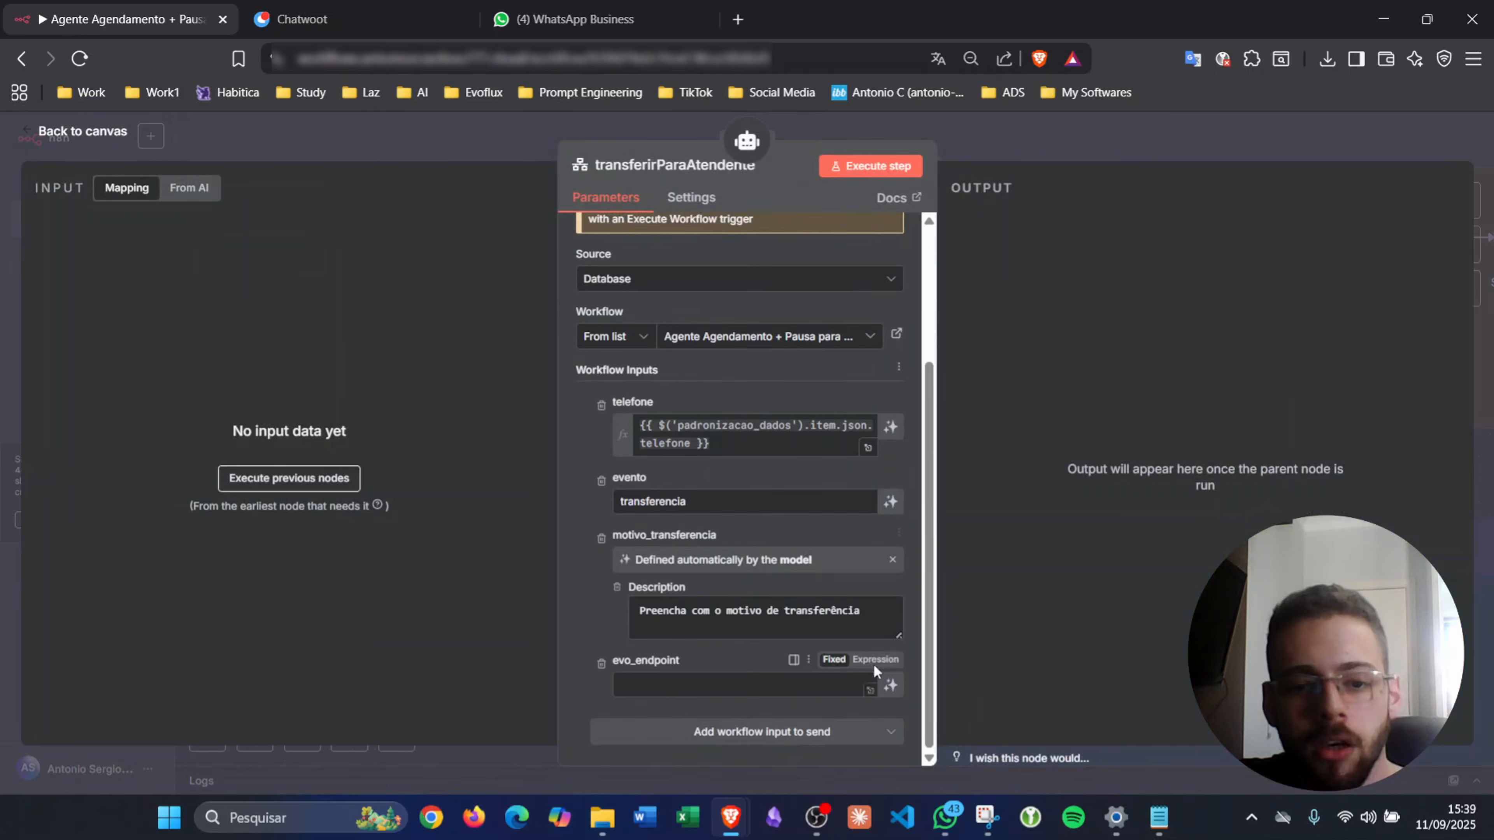
{"action": "left_click", "coordinate": [845, 659]}
{"action": "key", "text": "ctrl+v"}
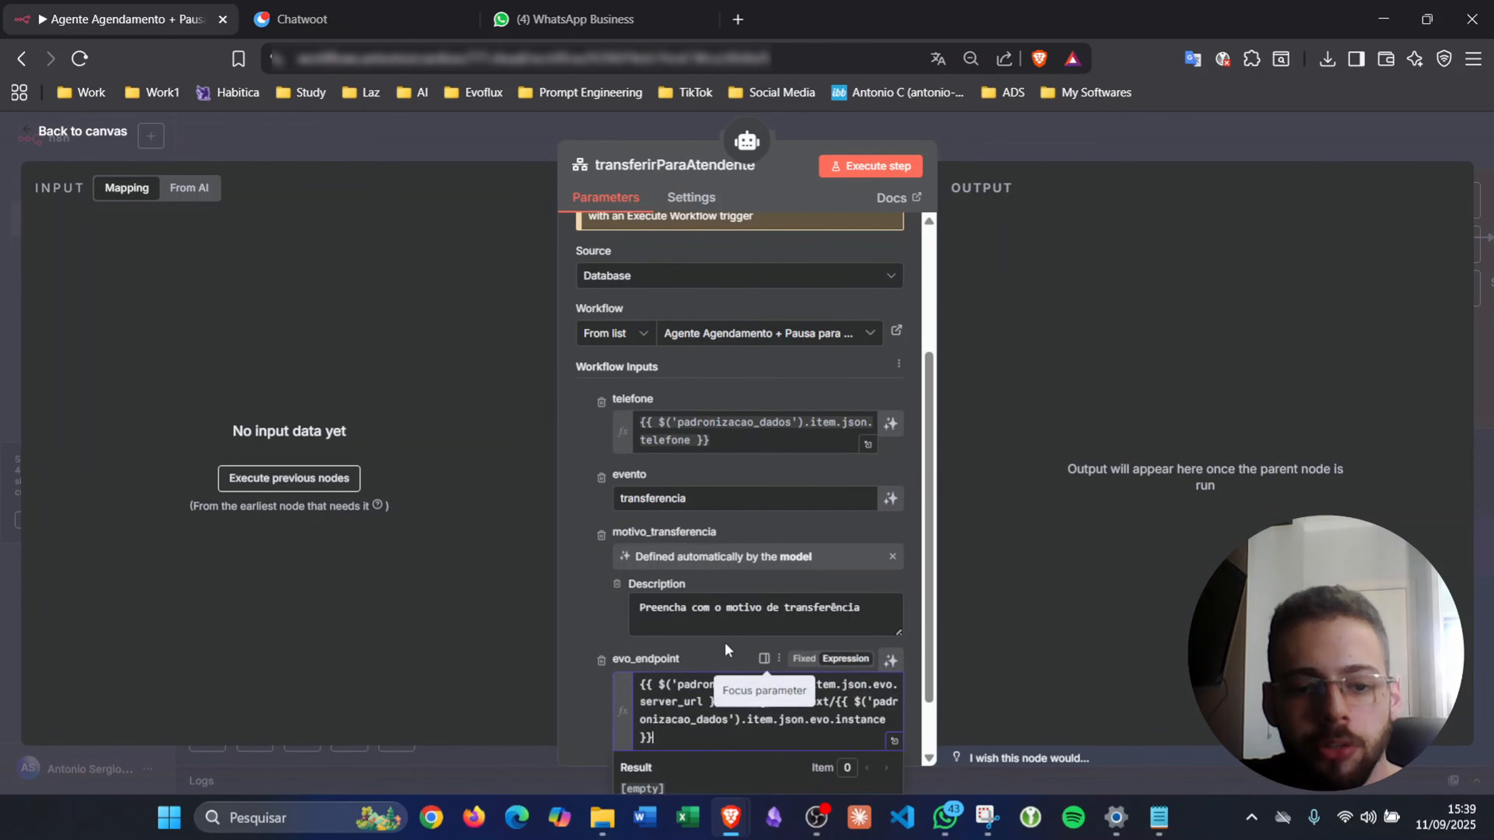
{"action": "left_click", "coordinate": [720, 644]}
{"action": "scroll", "coordinate": [838, 706], "scroll_direction": "down", "scroll_amount": 1}
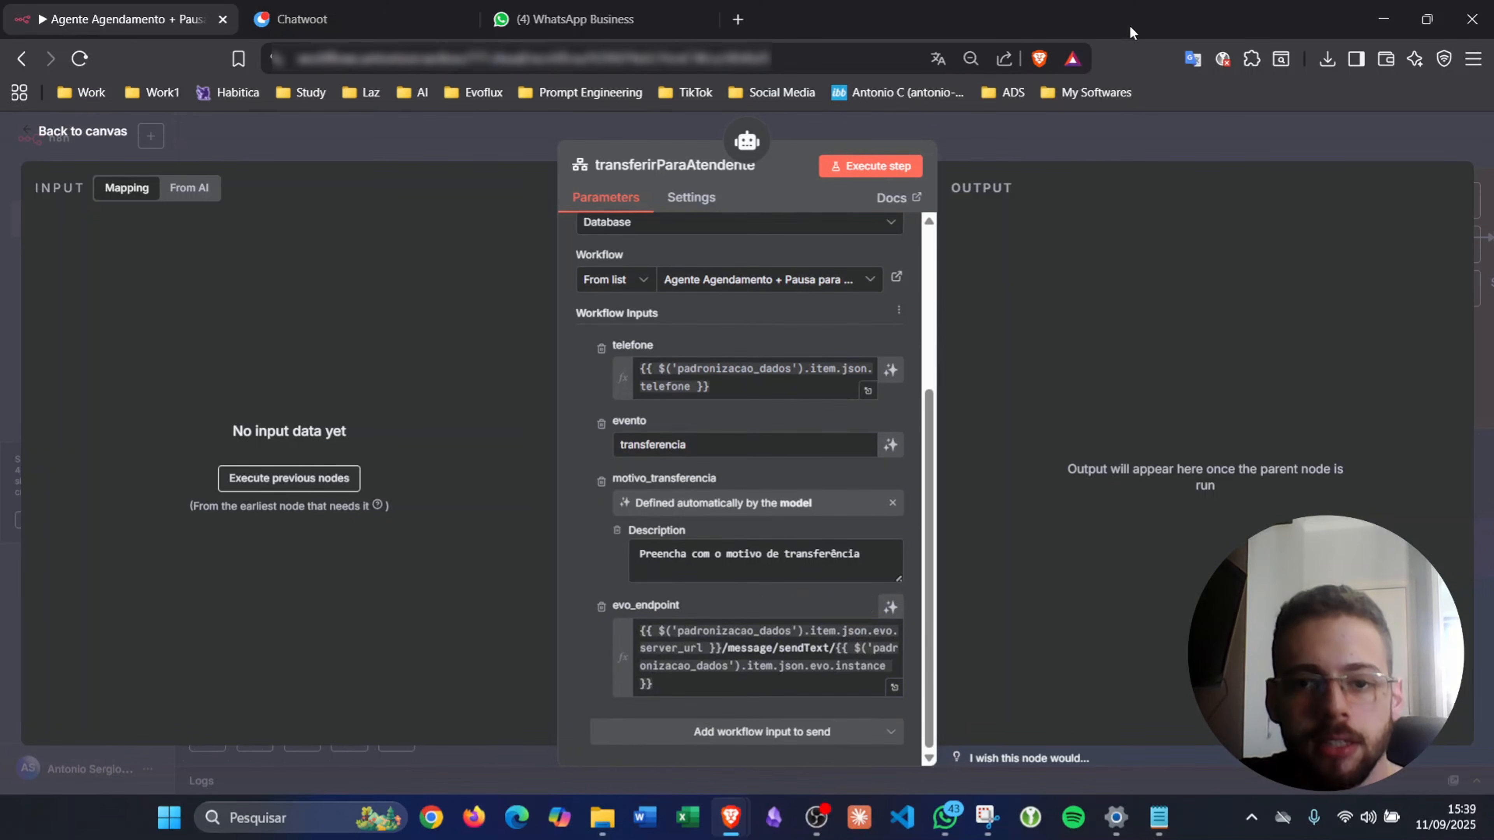
{"action": "left_click", "coordinate": [1023, 153]}
{"action": "scroll", "coordinate": [529, 580], "scroll_direction": "down", "scroll_amount": 10}
{"action": "scroll", "coordinate": [528, 580], "scroll_direction": "left", "scroll_amount": 7}
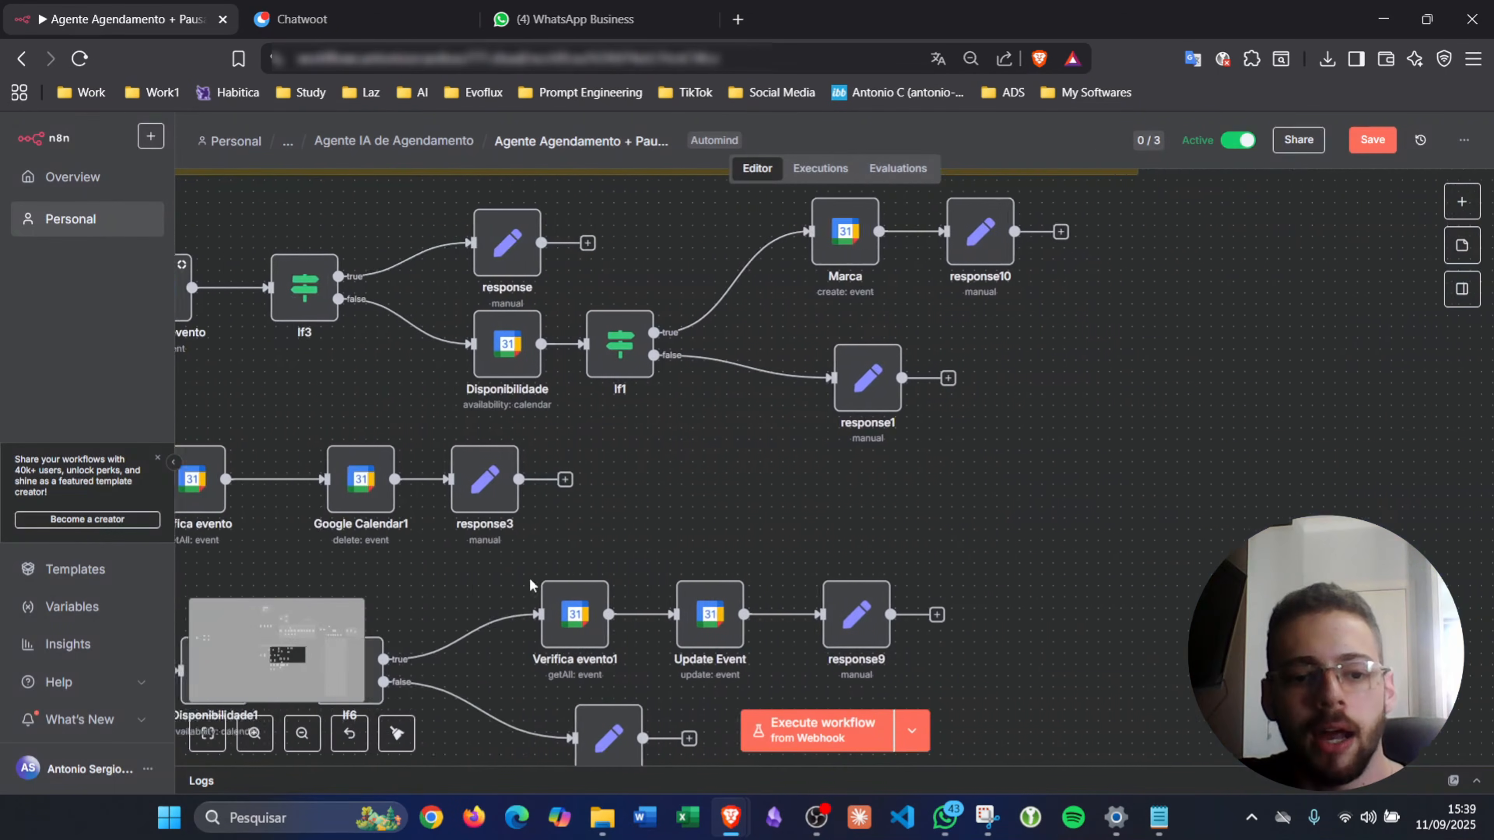
{"action": "scroll", "coordinate": [530, 579], "scroll_direction": "down", "scroll_amount": 7}
{"action": "scroll", "coordinate": [530, 579], "scroll_direction": "left", "scroll_amount": 4}
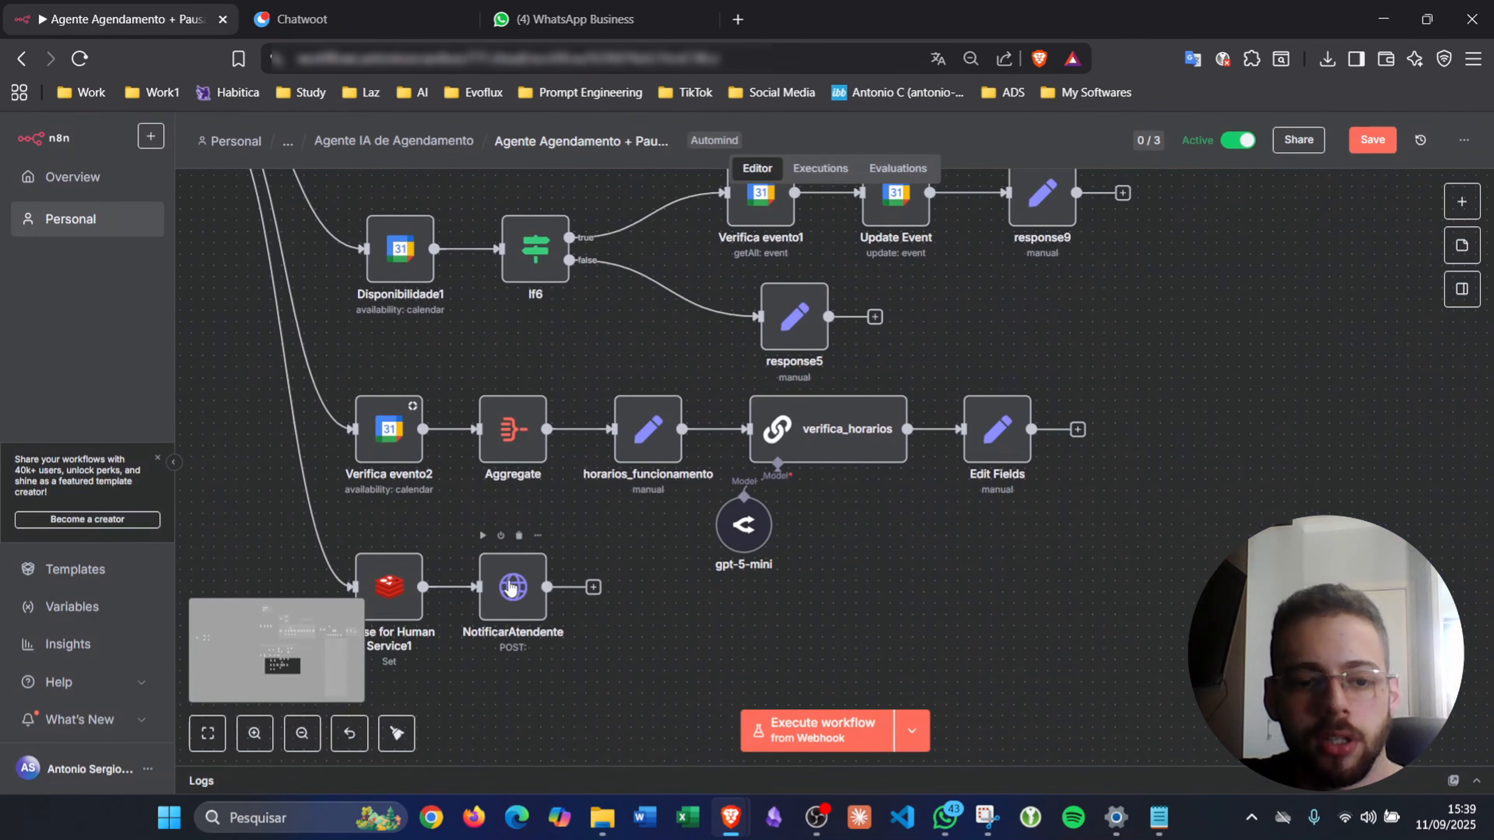
- Set NotificarAtendente's URL to the expression $('tool_agenda').item.json.evo_endpoint
{"action": "double_click", "coordinate": [512, 587]}
{"action": "left_click", "coordinate": [686, 348]}
{"action": "type", "text": "{{"}
{"action": "key", "text": "Down"}
{"action": "key", "text": "Down"}
{"action": "key", "text": "Down"}
{"action": "key", "text": "Down"}
{"action": "key", "text": "Down"}
{"action": "key", "text": "Down"}
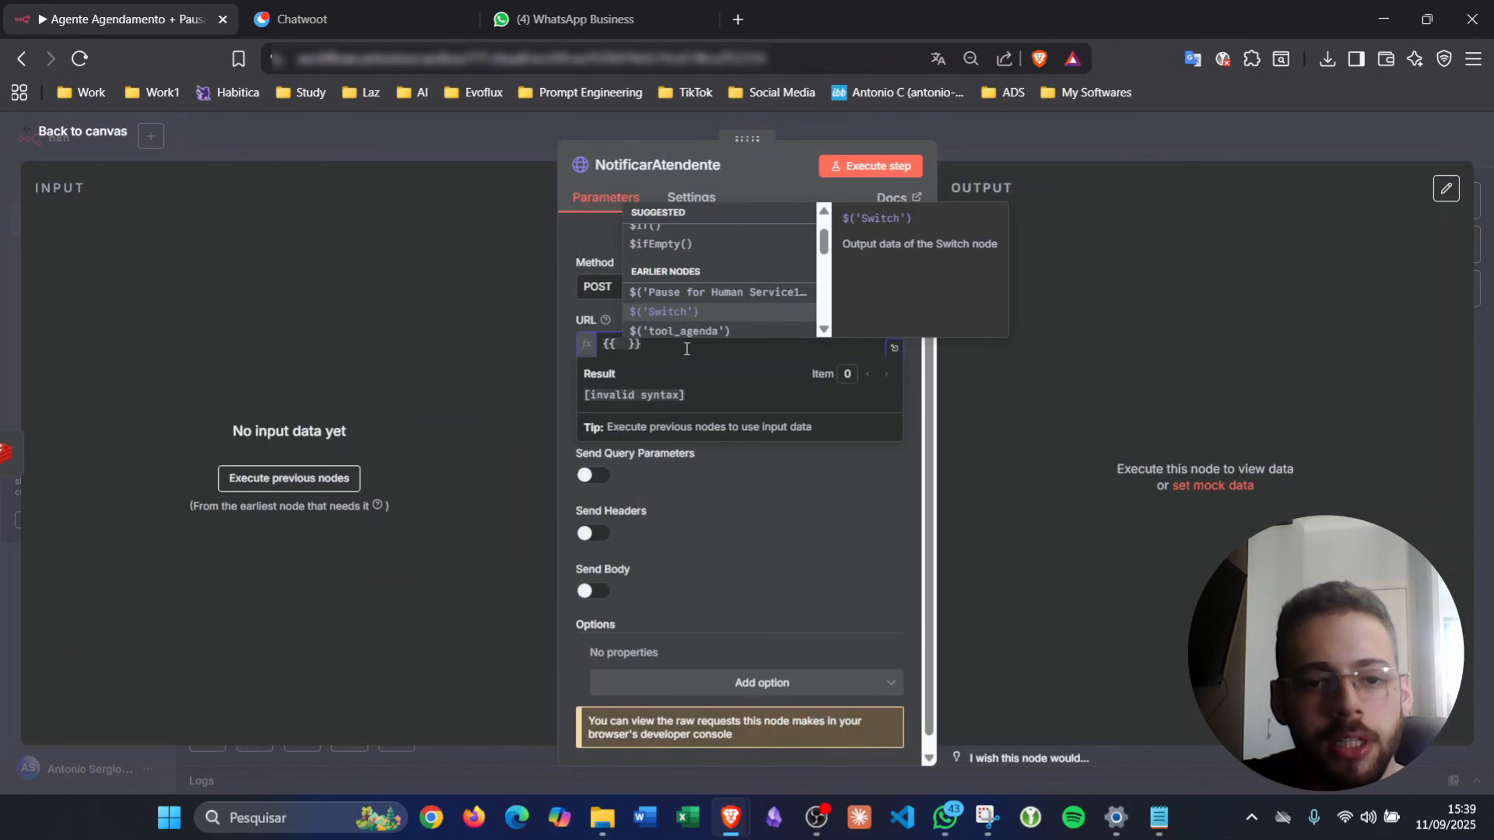
{"action": "key", "text": "Return"}
{"action": "type", "text": ".item.jso"}
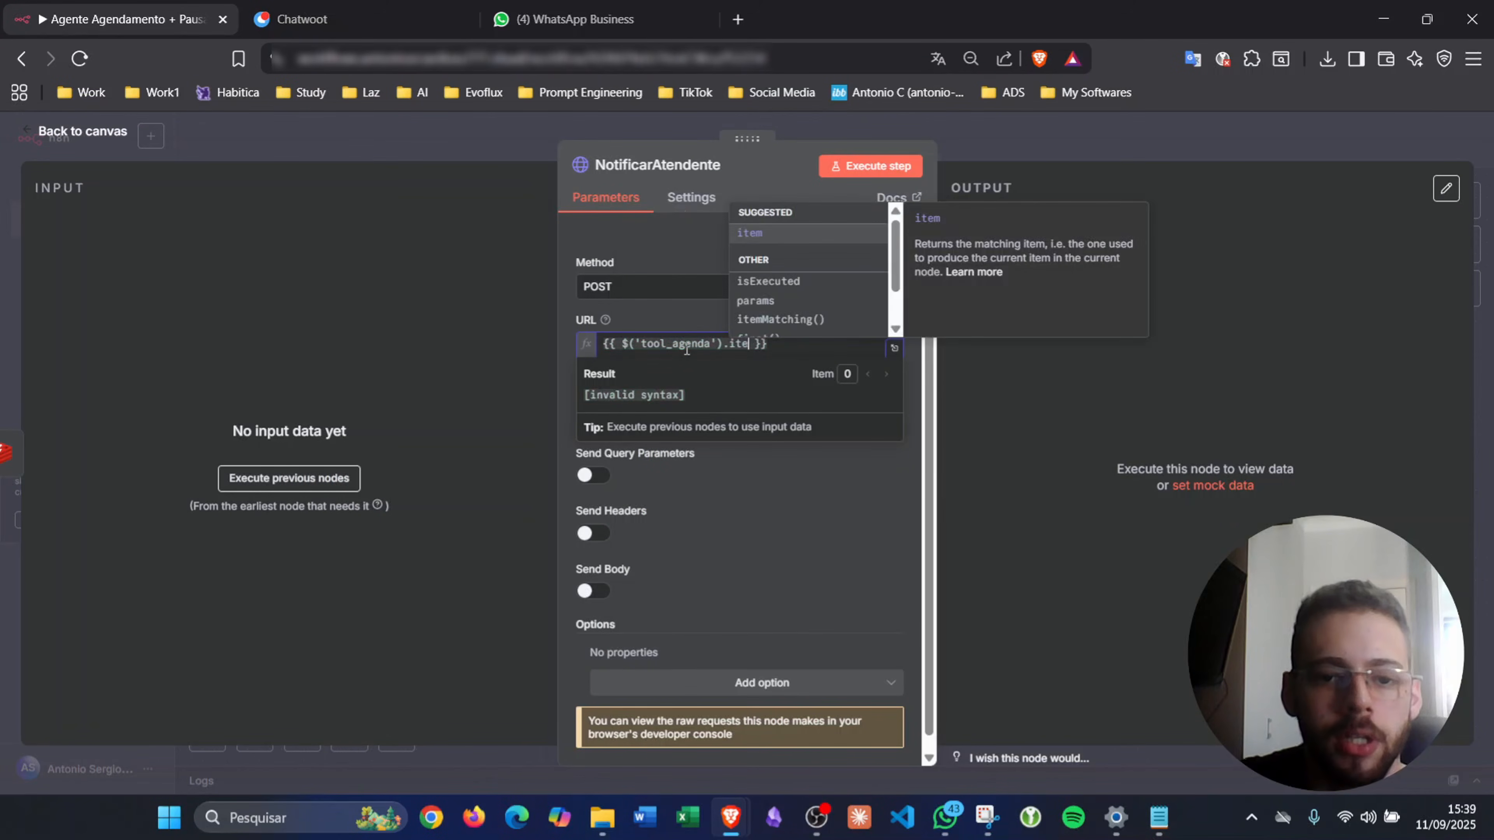
{"action": "type", "text": "n.evo_endpo"}
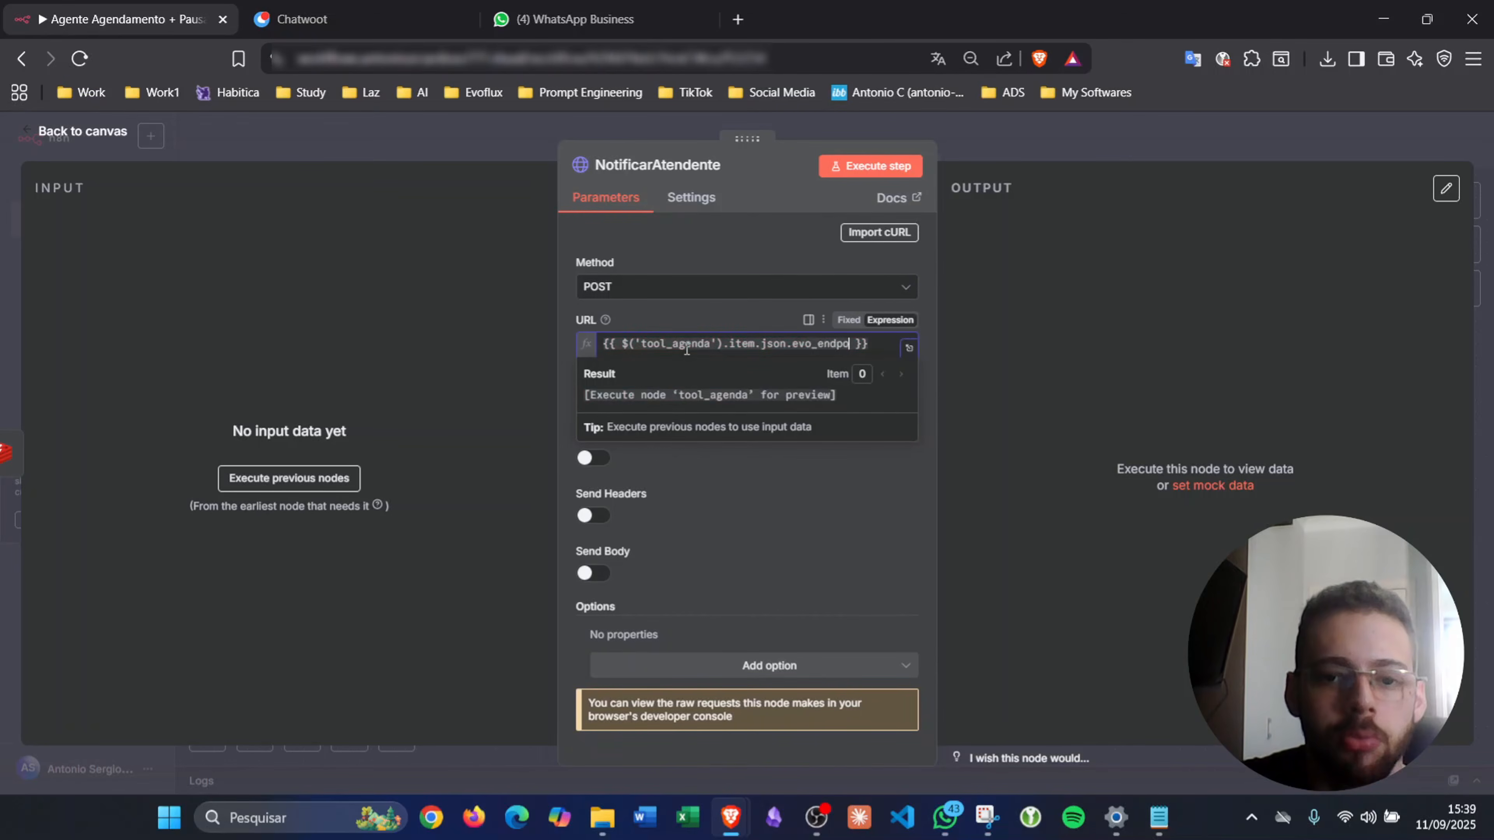
{"action": "left_click", "coordinate": [1040, 151]}
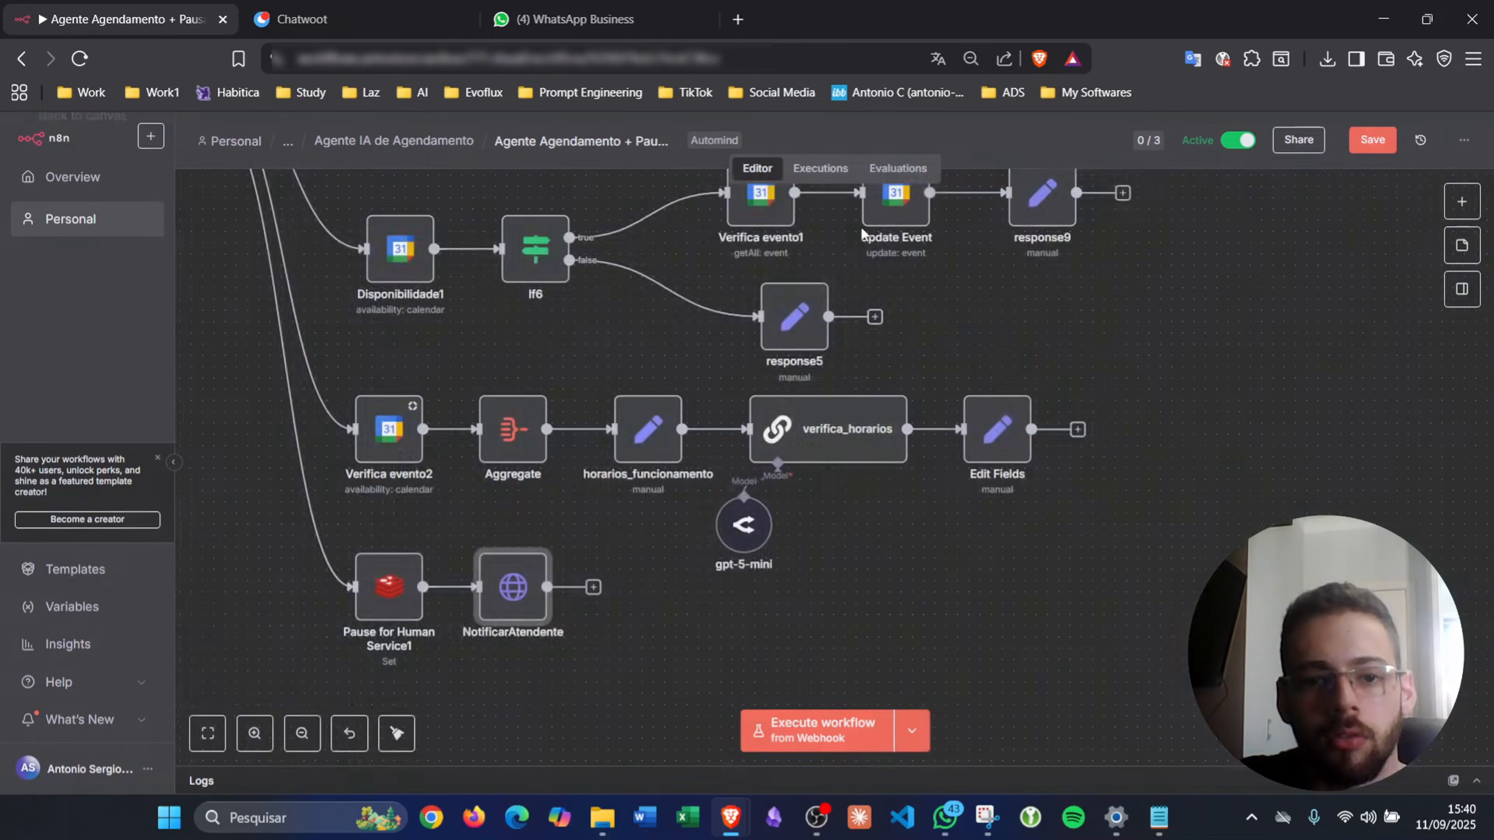
{"action": "scroll", "coordinate": [240, 539], "scroll_direction": "left", "scroll_amount": 12}
{"action": "scroll", "coordinate": [520, 339], "scroll_direction": "up", "scroll_amount": 5}
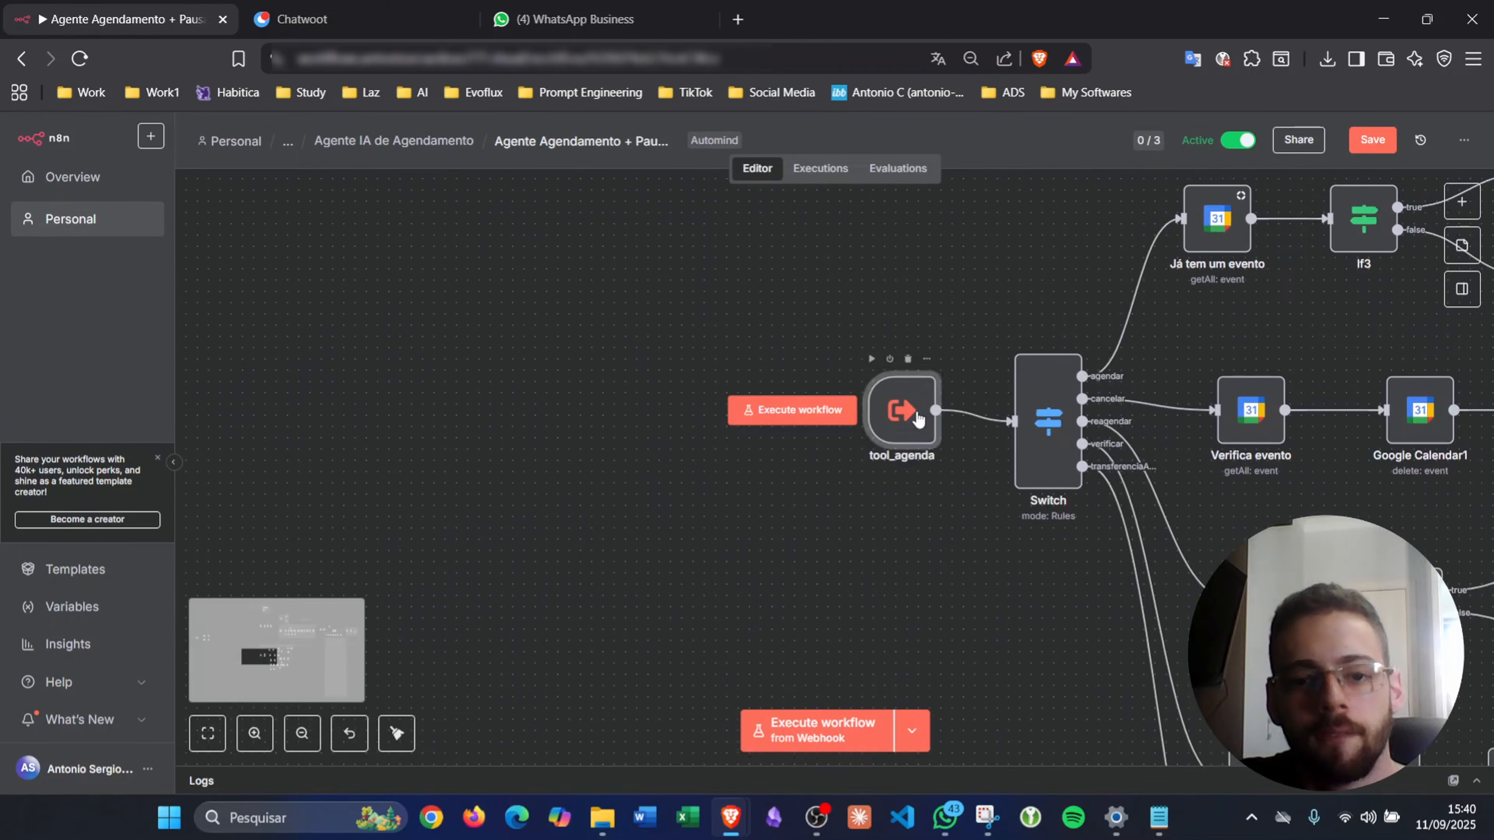
- Check the evo_endpoint field in the tool_agenda trigger
{"action": "double_click", "coordinate": [906, 430]}
{"action": "scroll", "coordinate": [194, 529], "scroll_direction": "down", "scroll_amount": 10}
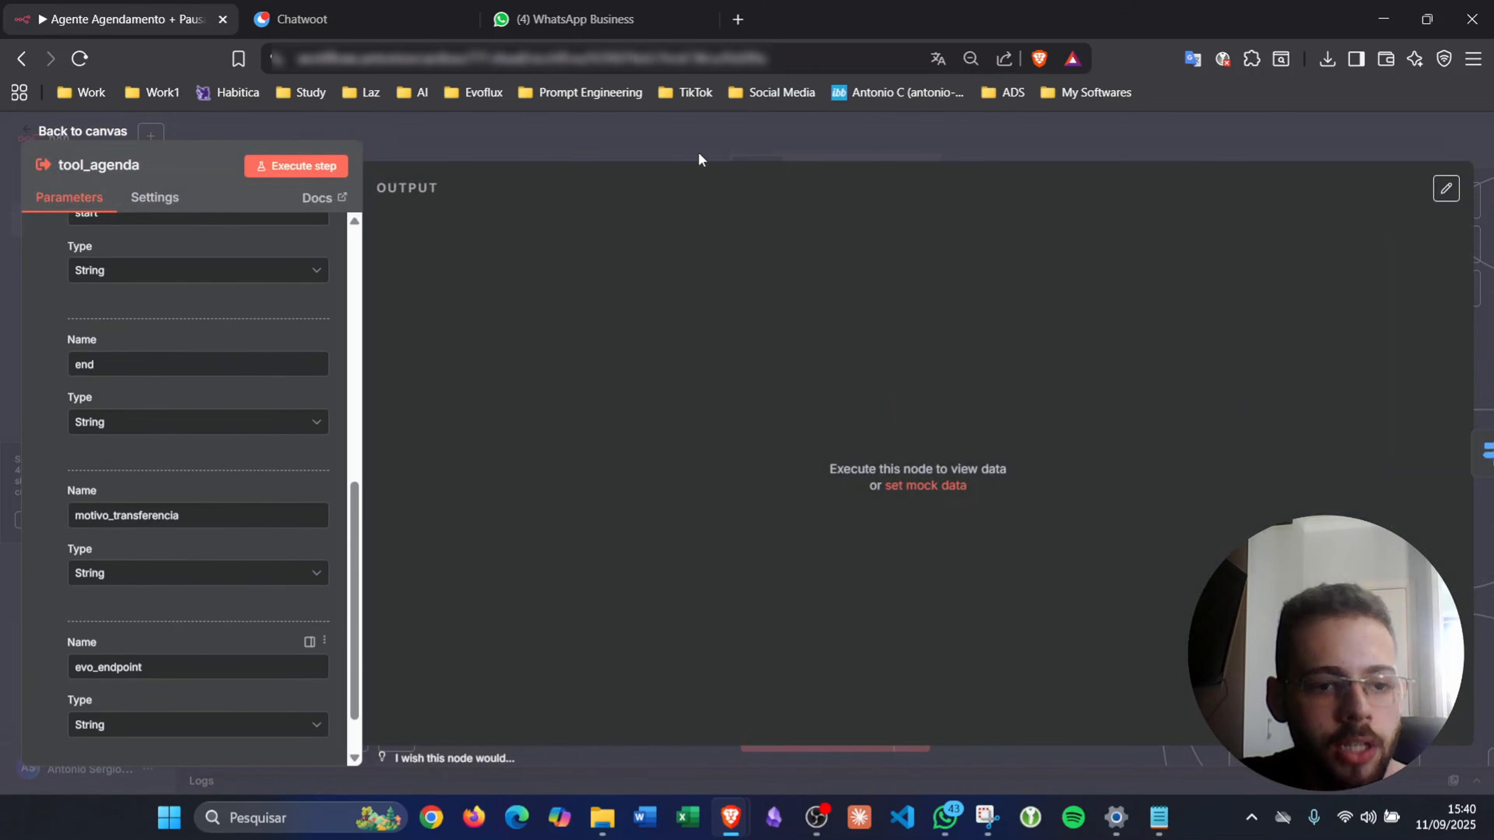
{"action": "left_click", "coordinate": [742, 150]}
{"action": "scroll", "coordinate": [920, 431], "scroll_direction": "down", "scroll_amount": 6}
{"action": "scroll", "coordinate": [921, 431], "scroll_direction": "right", "scroll_amount": 3}
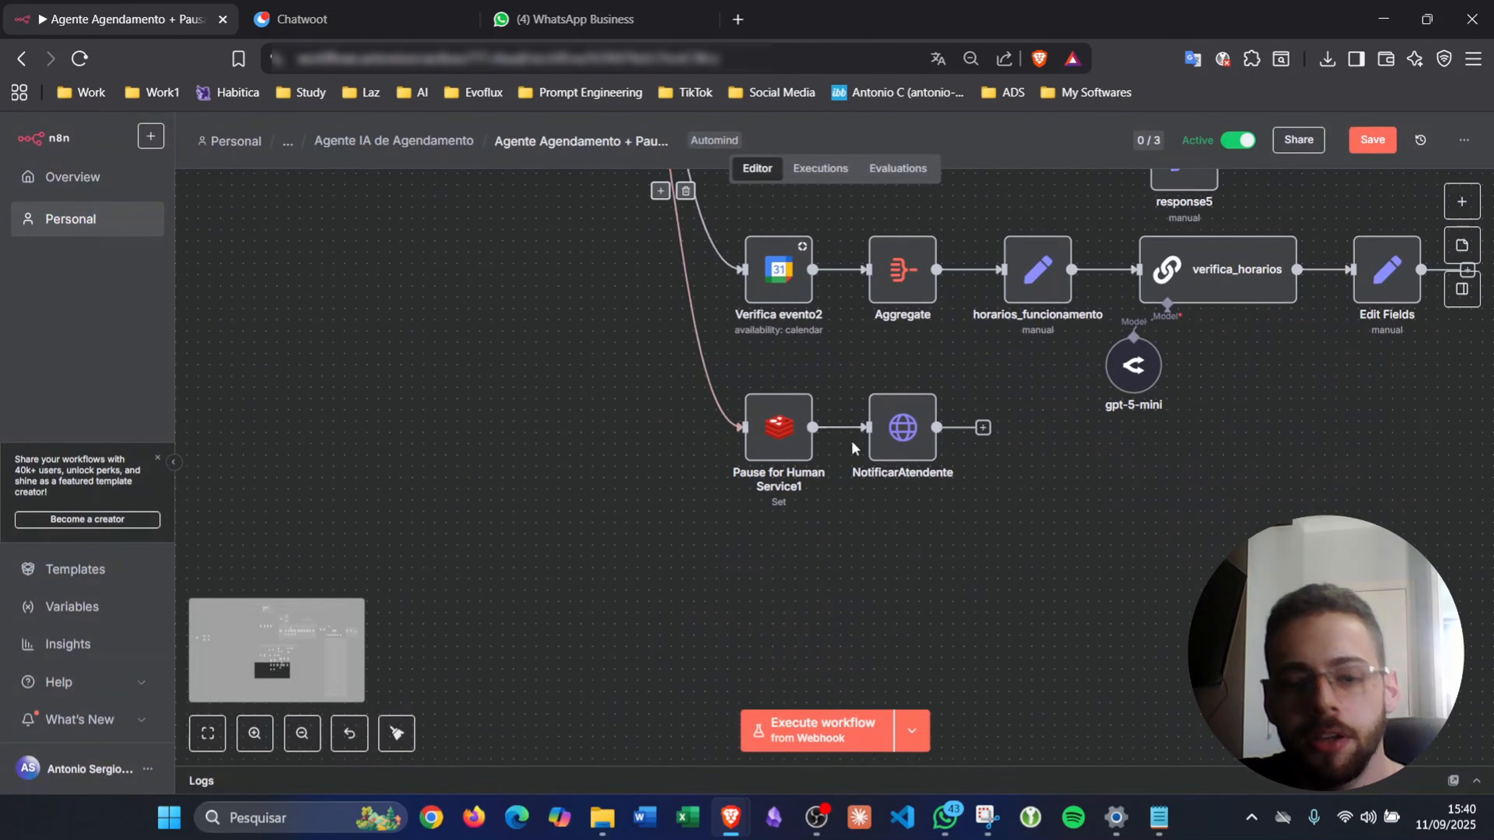
- Set NotificarAtendente's authentication to Generic Credential Type, Header Auth, with the Evolution API Evoflux credential
{"action": "double_click", "coordinate": [921, 431]}
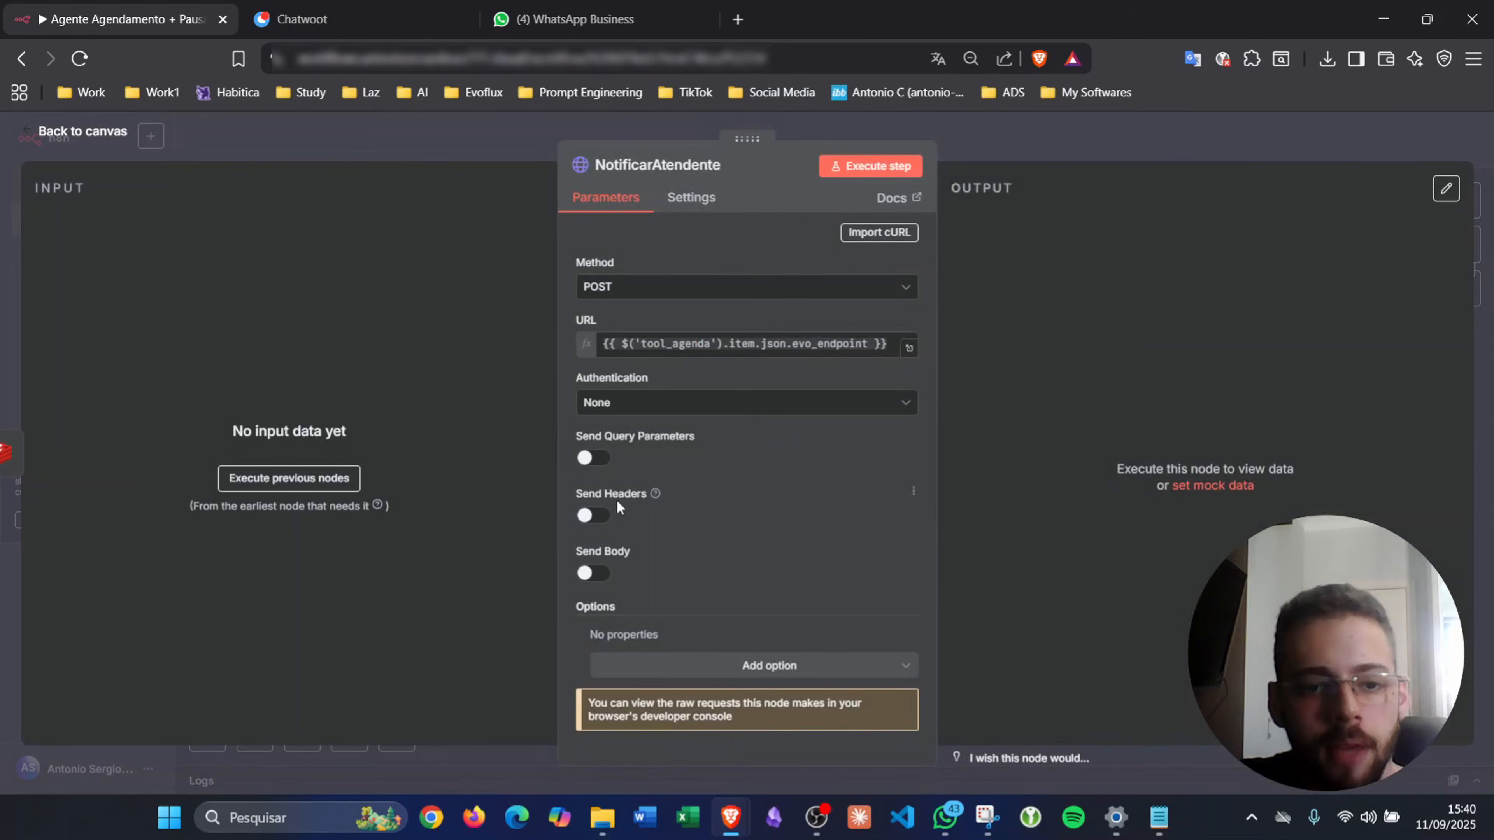
{"action": "left_click", "coordinate": [643, 412]}
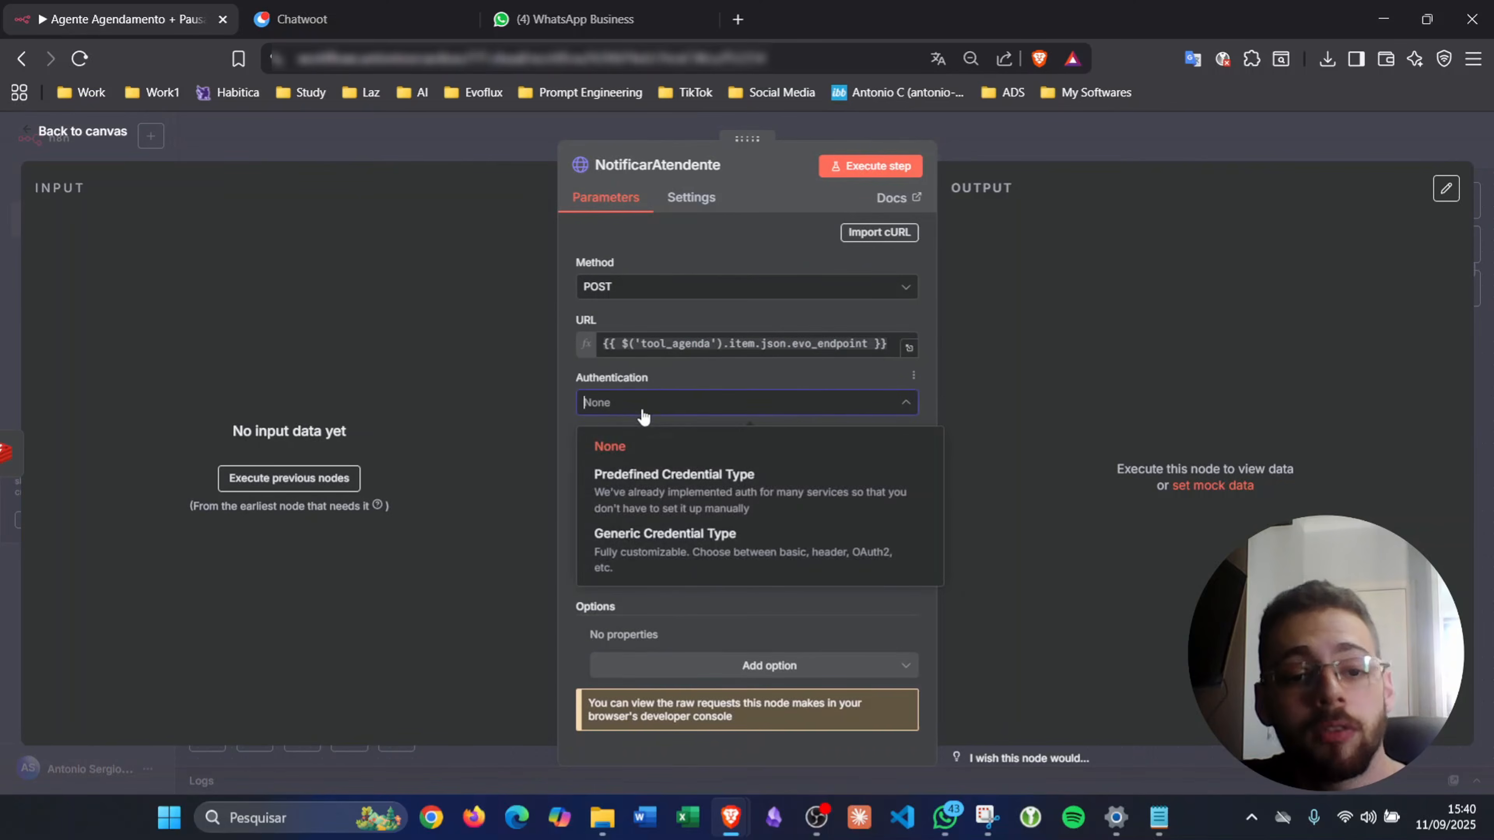
{"action": "key", "text": "Return"}
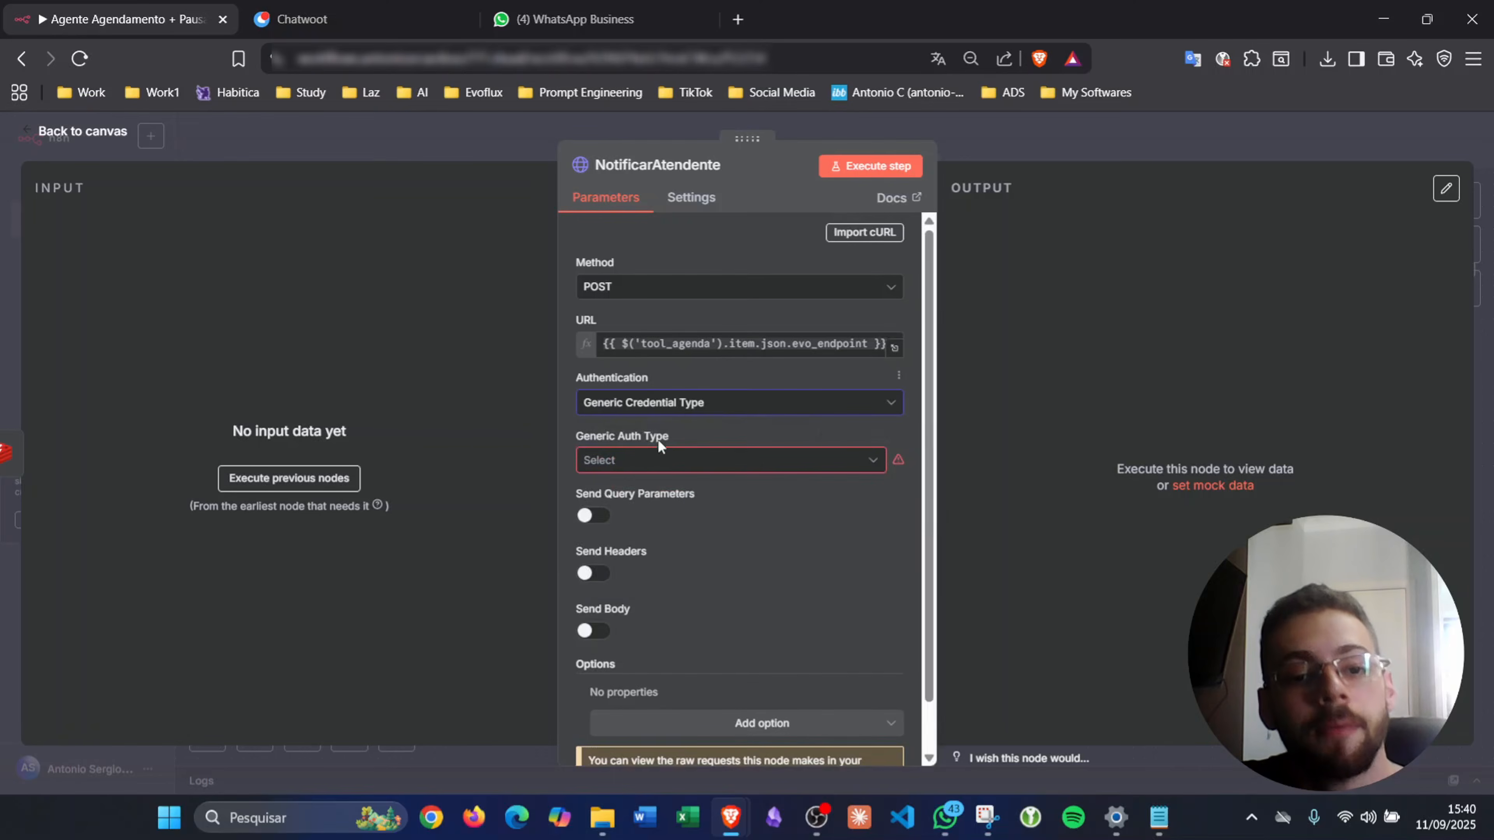
{"action": "left_click", "coordinate": [658, 465]}
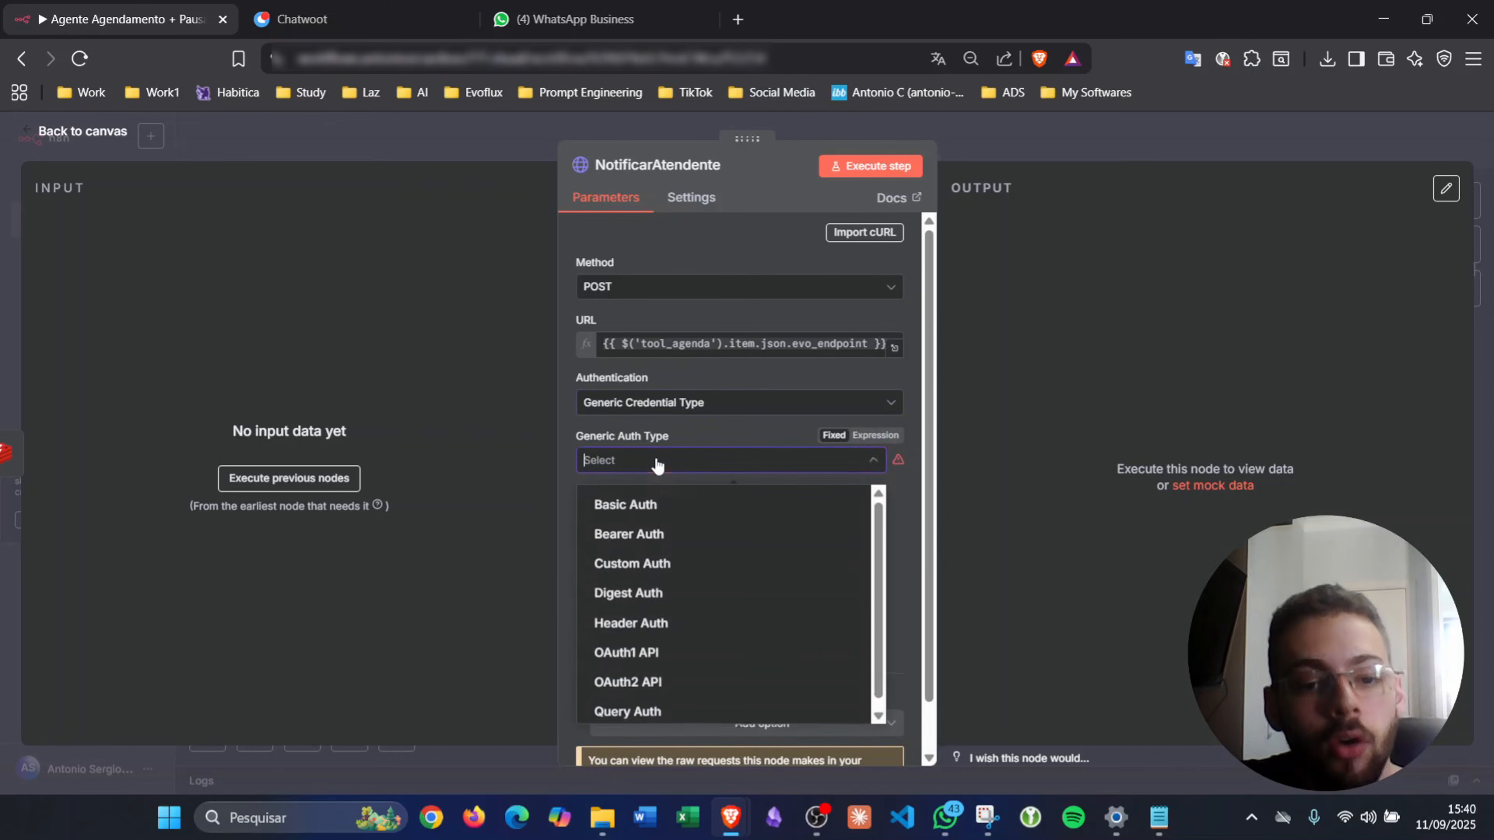
{"action": "left_click", "coordinate": [669, 619]}
{"action": "left_click", "coordinate": [649, 515]}
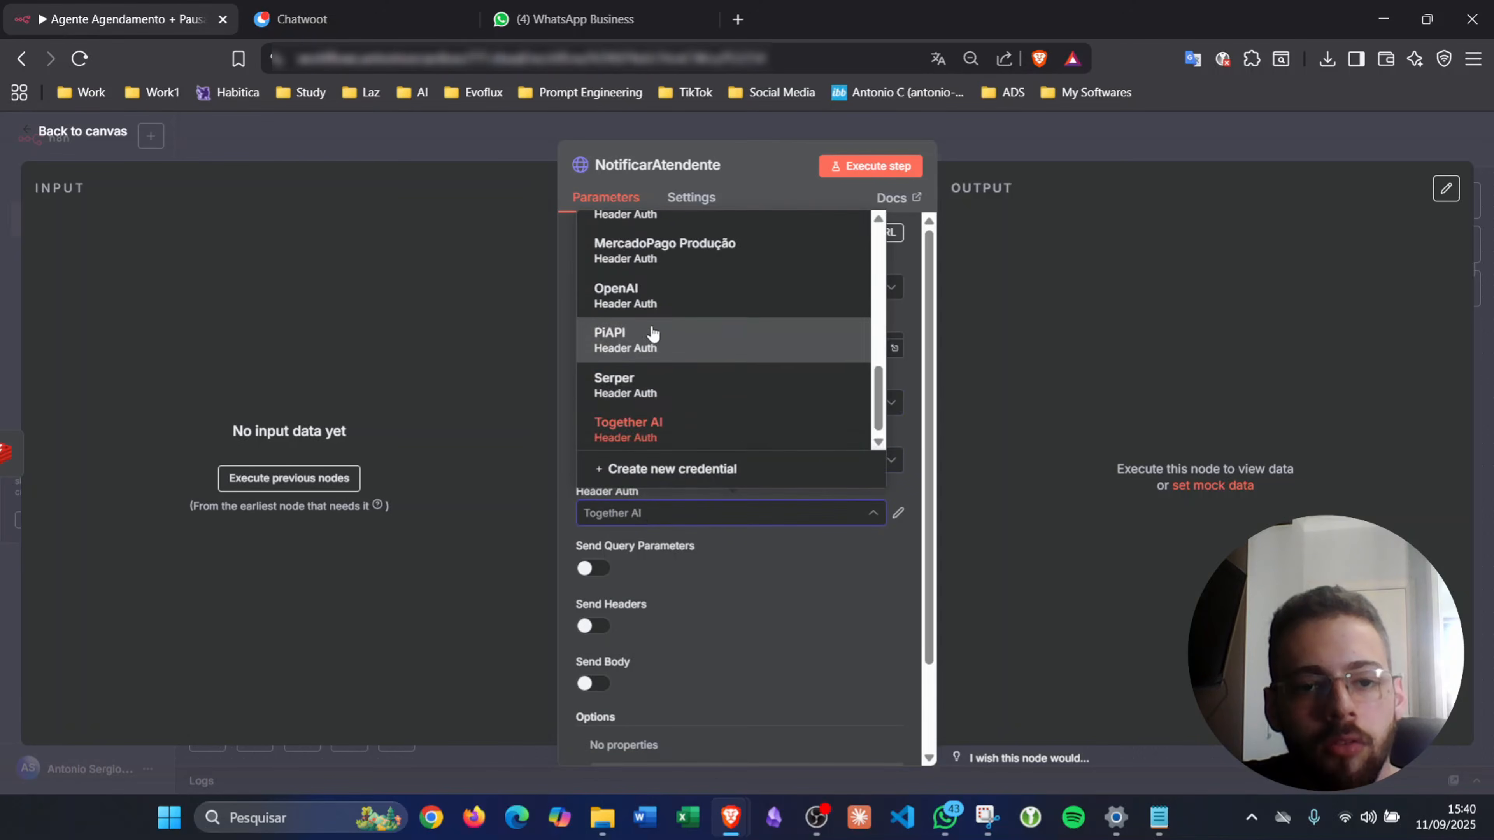
{"action": "scroll", "coordinate": [653, 334], "scroll_direction": "up", "scroll_amount": 4}
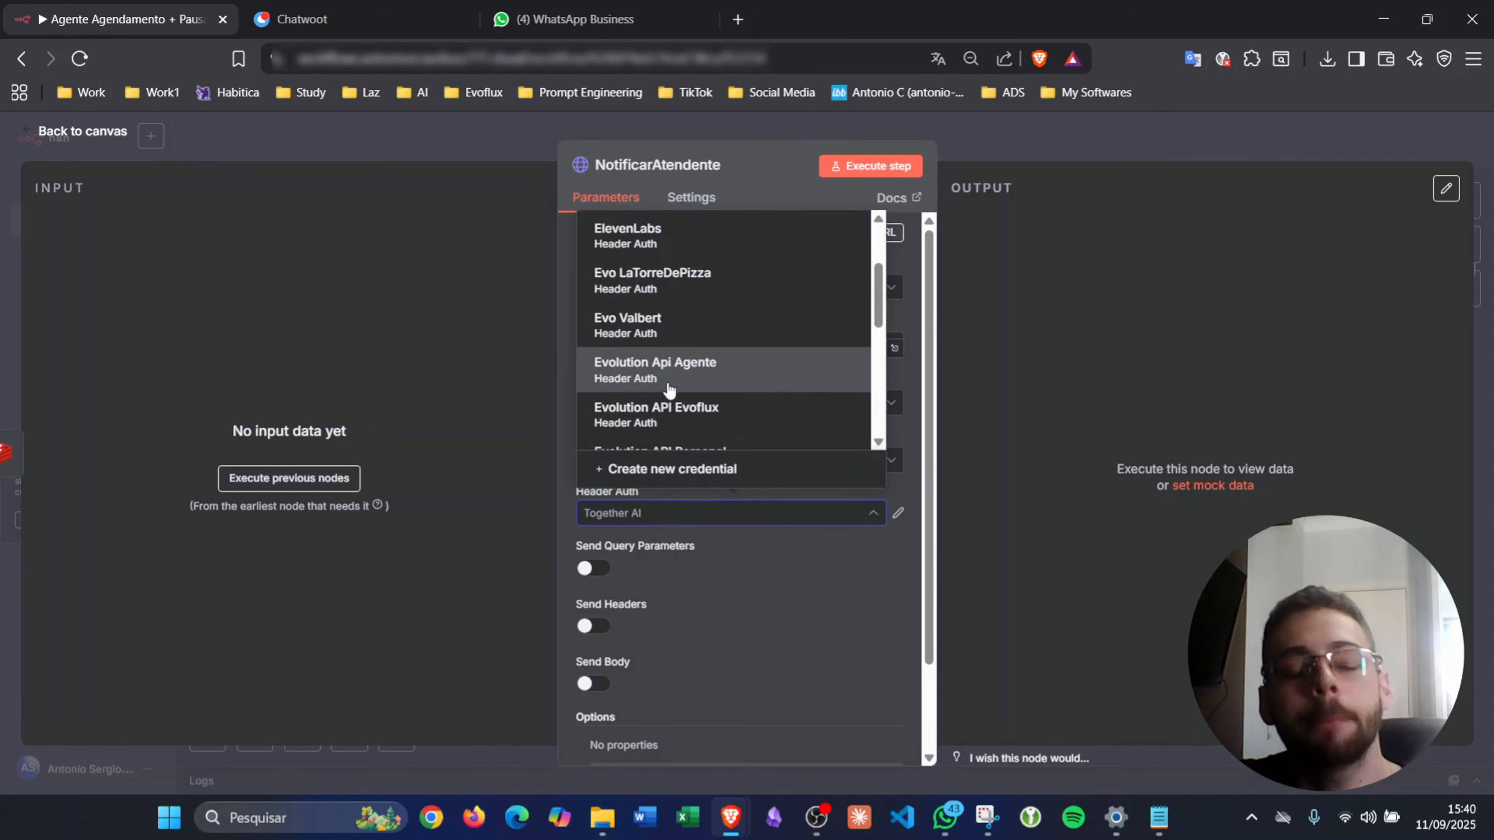
{"action": "left_click", "coordinate": [670, 410]}
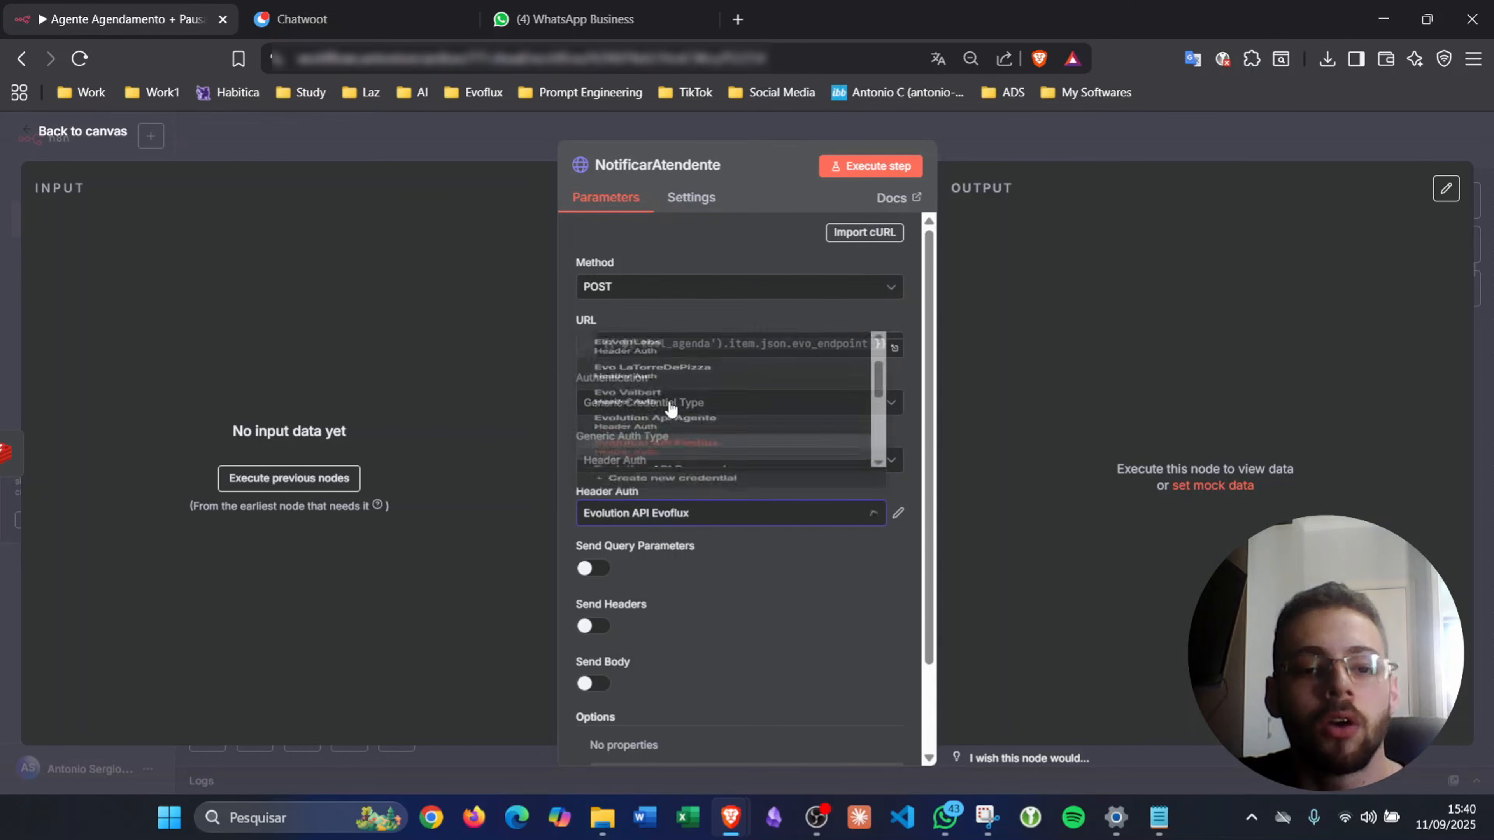
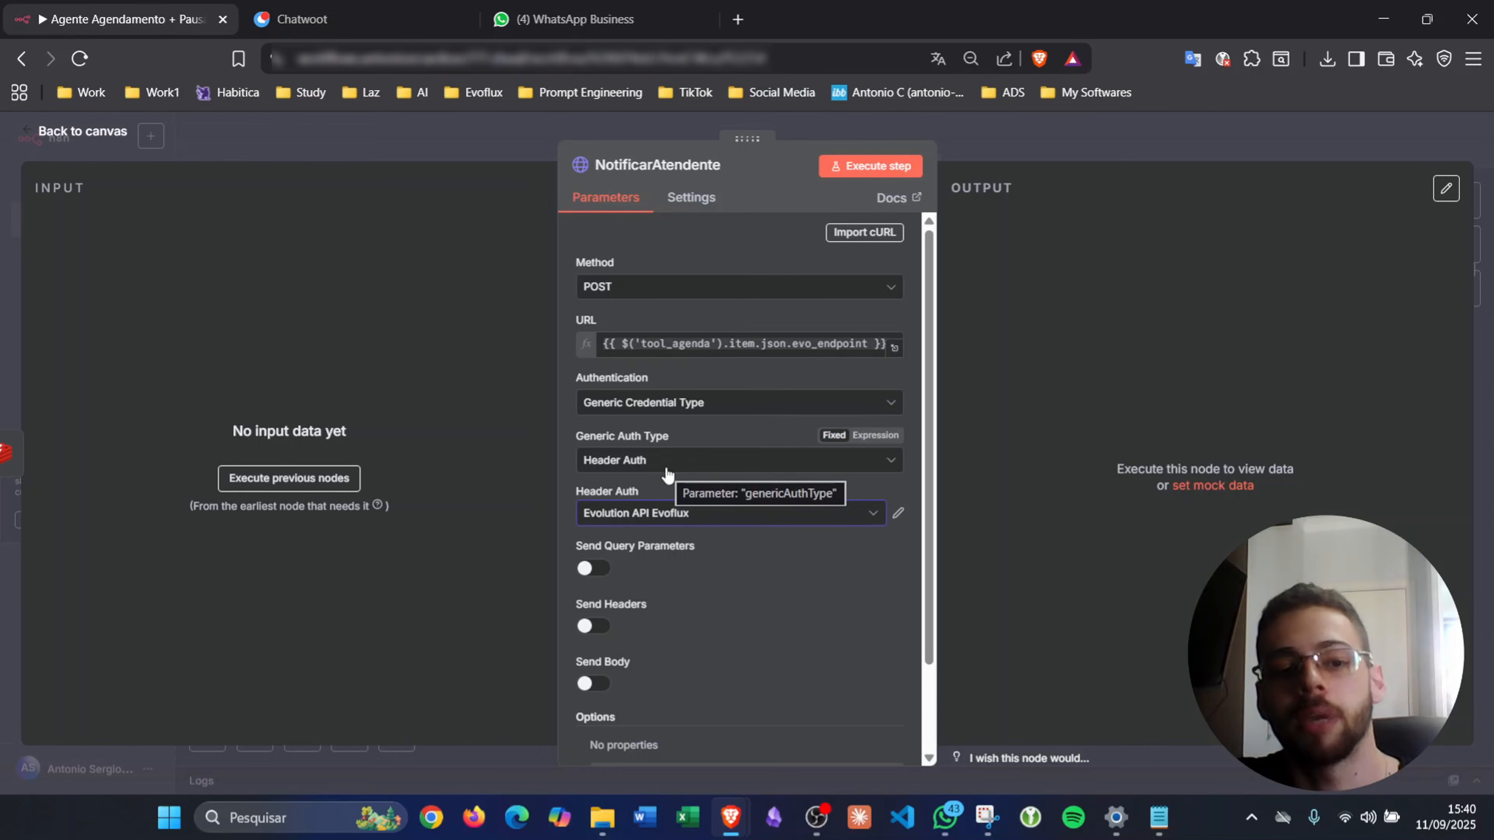
- Start a new Header Auth credential named 'apikey', discard it, and keep Evolution API Evoflux
{"action": "left_click", "coordinate": [677, 513]}
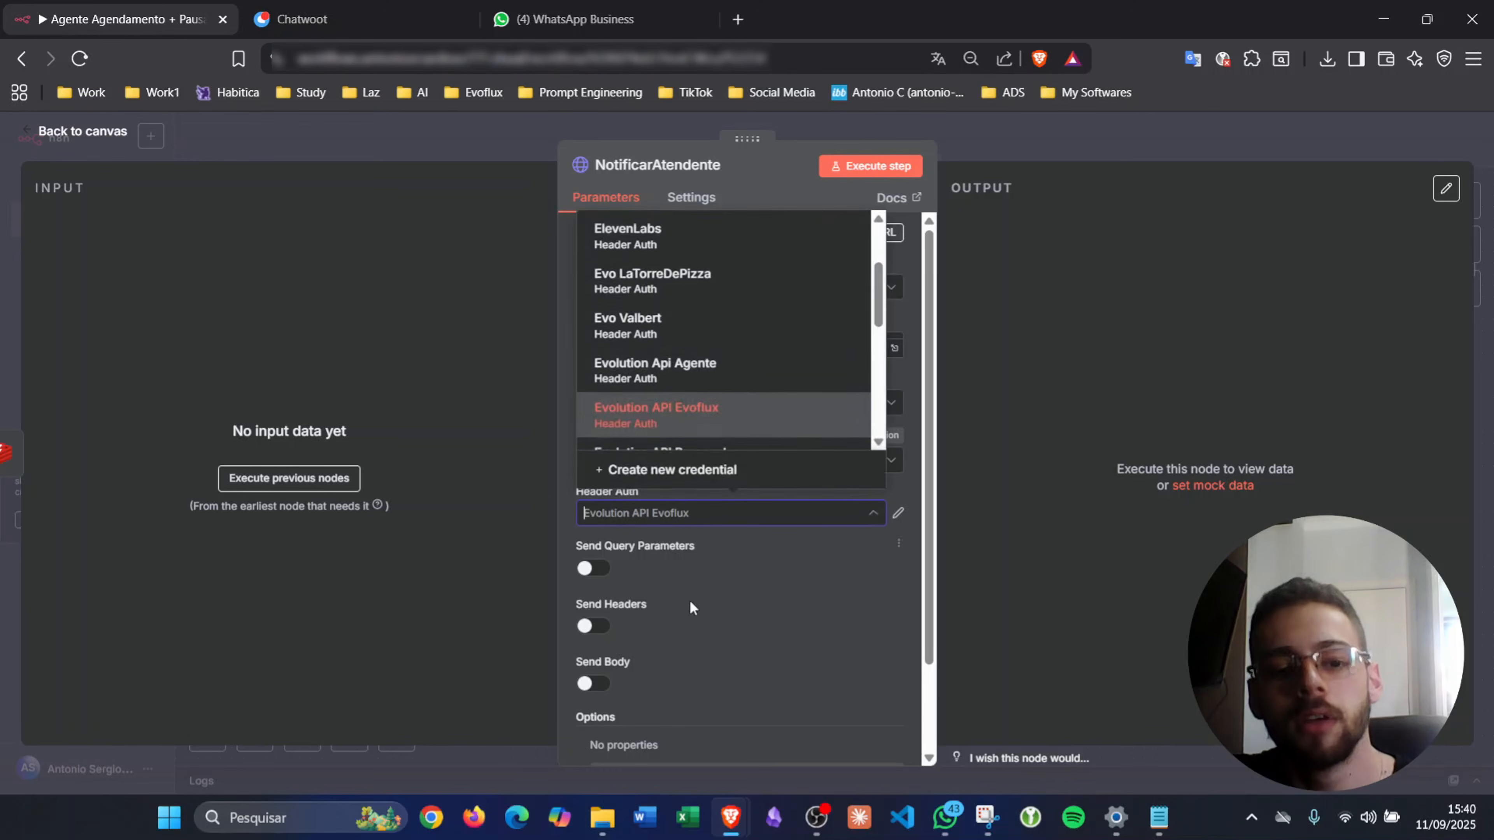
{"action": "left_click", "coordinate": [731, 476]}
{"action": "left_click", "coordinate": [581, 341]}
{"action": "type", "text": "apikey"}
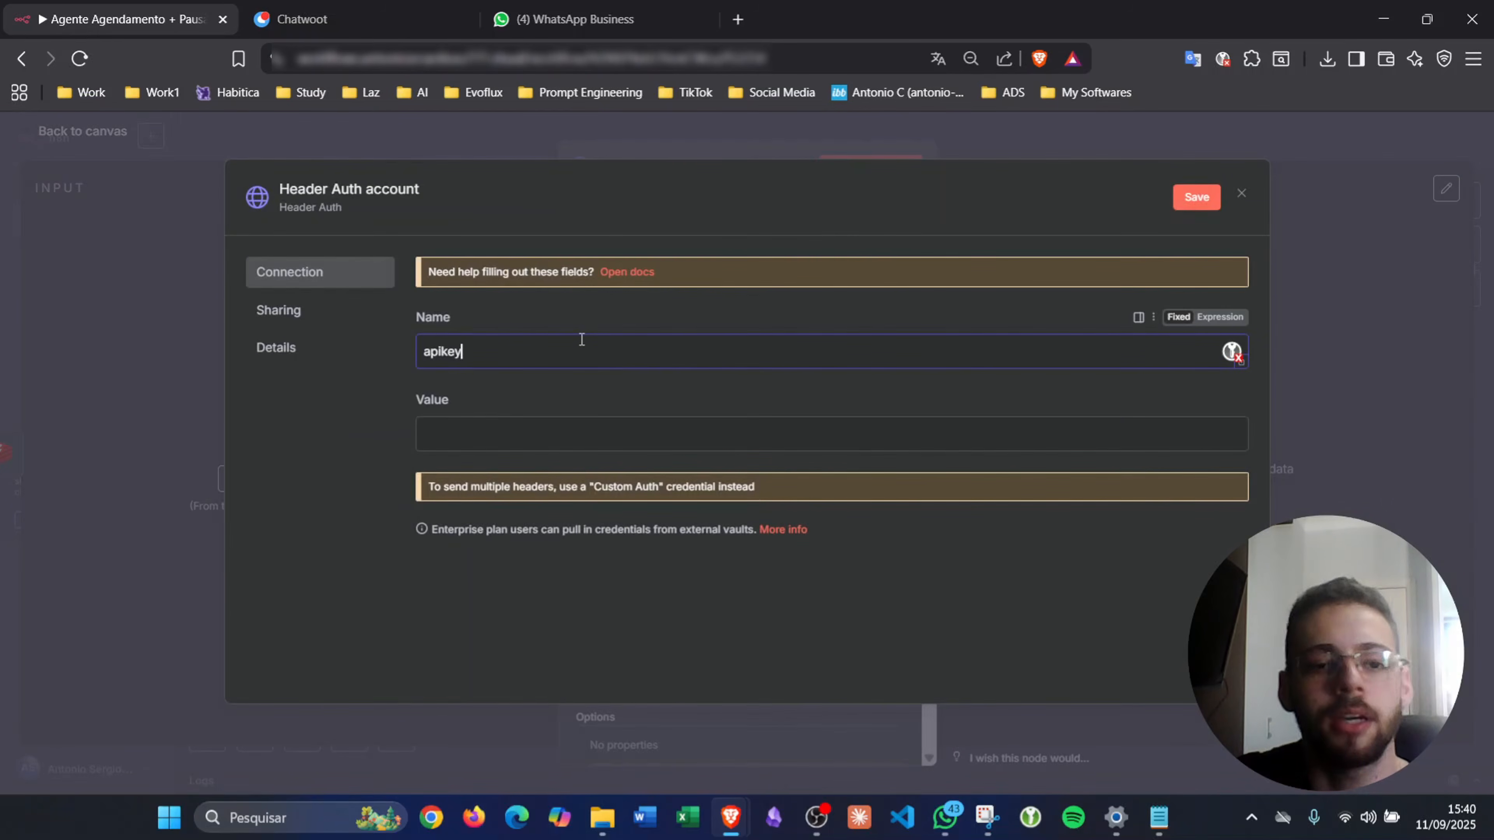
{"action": "left_click", "coordinate": [1240, 194]}
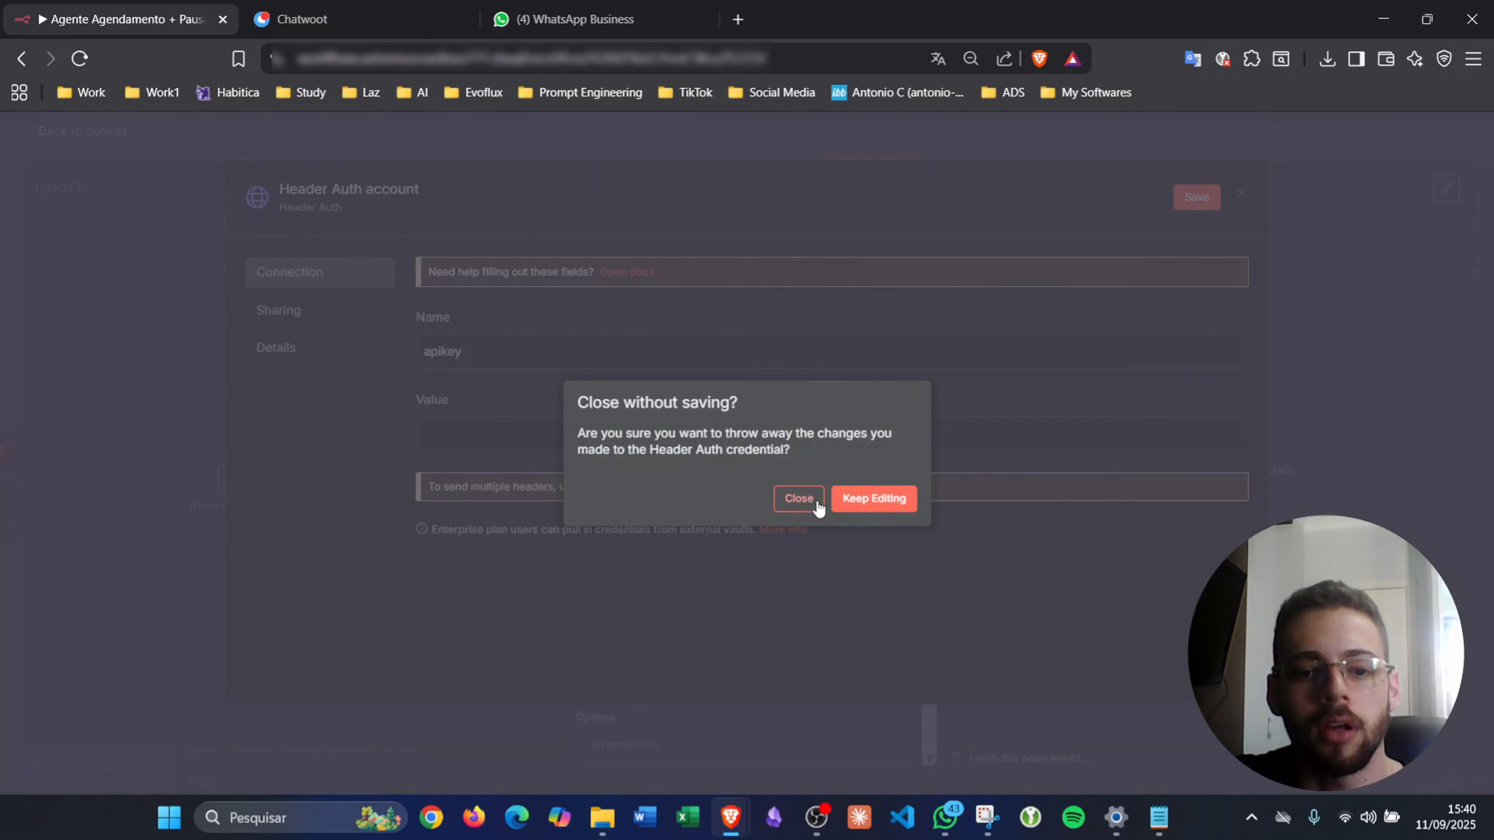
{"action": "left_click", "coordinate": [797, 499]}
- Turn on Send Body for the NotificarAtendente request
{"action": "scroll", "coordinate": [708, 544], "scroll_direction": "down", "scroll_amount": 2}
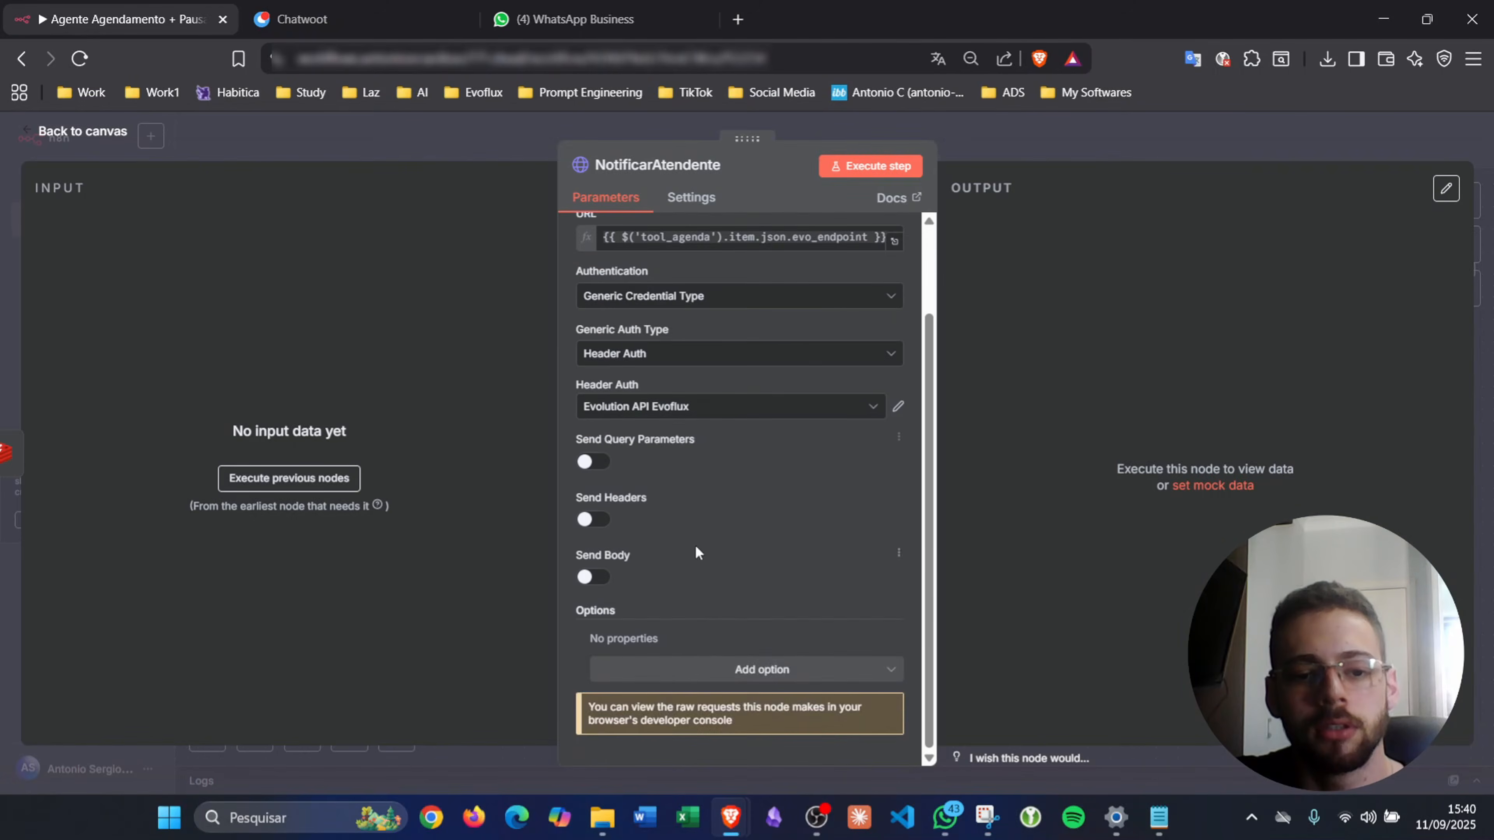
{"action": "left_click", "coordinate": [591, 576]}
{"action": "scroll", "coordinate": [676, 494], "scroll_direction": "down", "scroll_amount": 2}
- Add two body parameters named 'number' and 'text'
{"action": "scroll", "coordinate": [676, 488], "scroll_direction": "down", "scroll_amount": 2}
{"action": "left_click", "coordinate": [650, 517]}
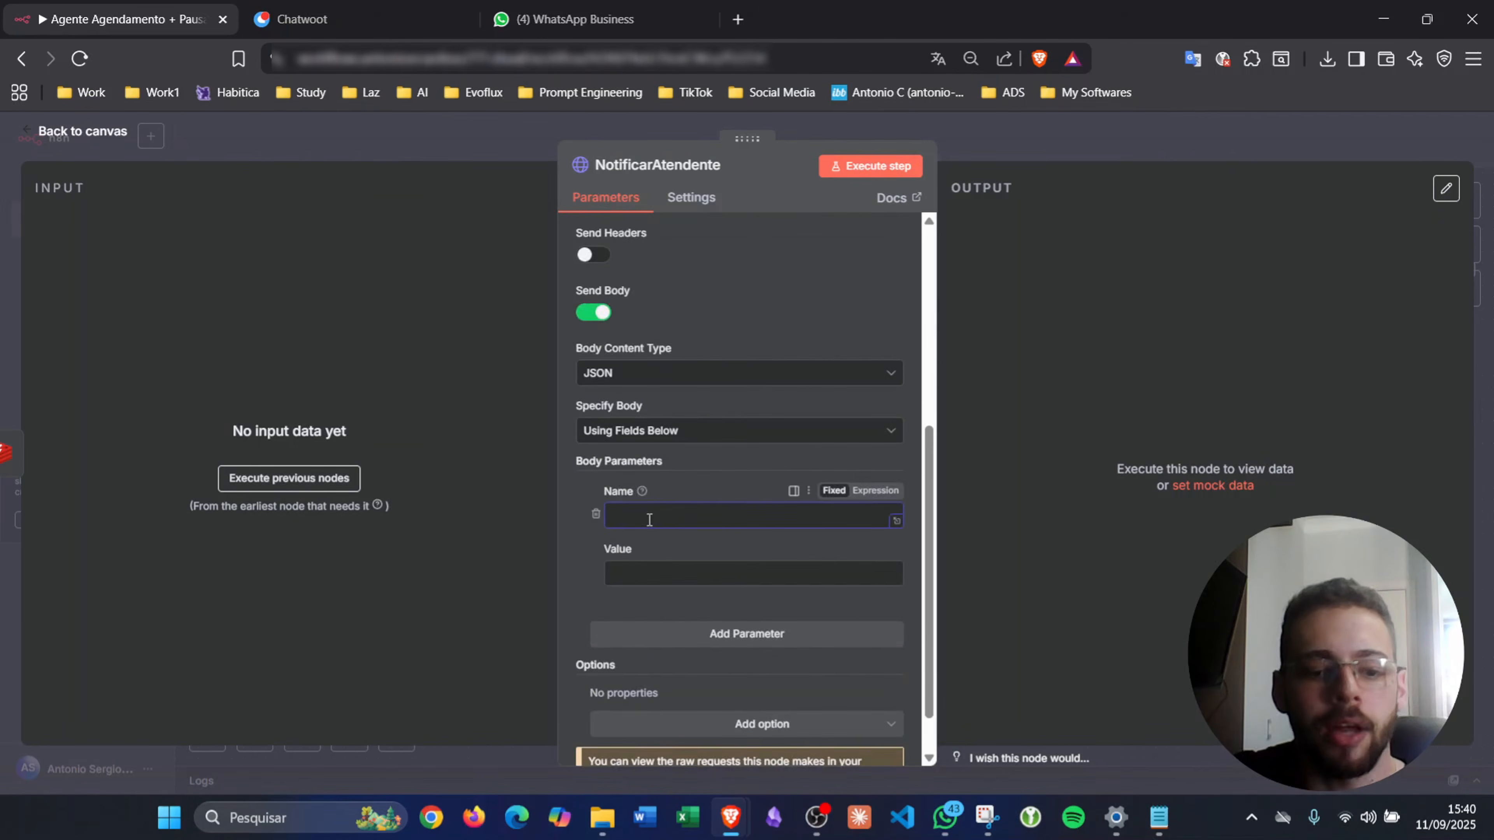
{"action": "type", "text": "number"}
{"action": "left_click", "coordinate": [669, 565]}
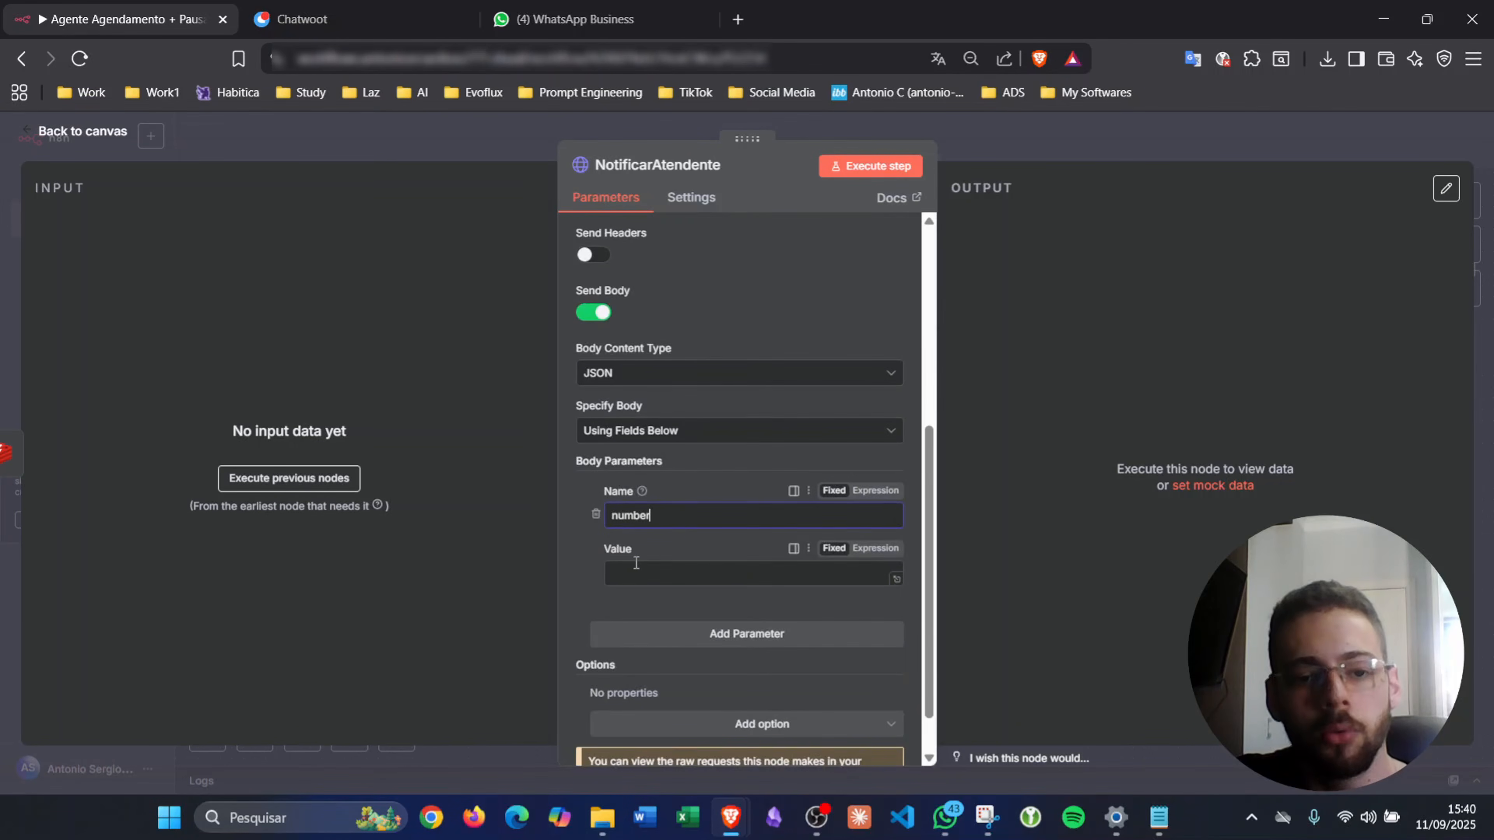
{"action": "left_click", "coordinate": [700, 635]}
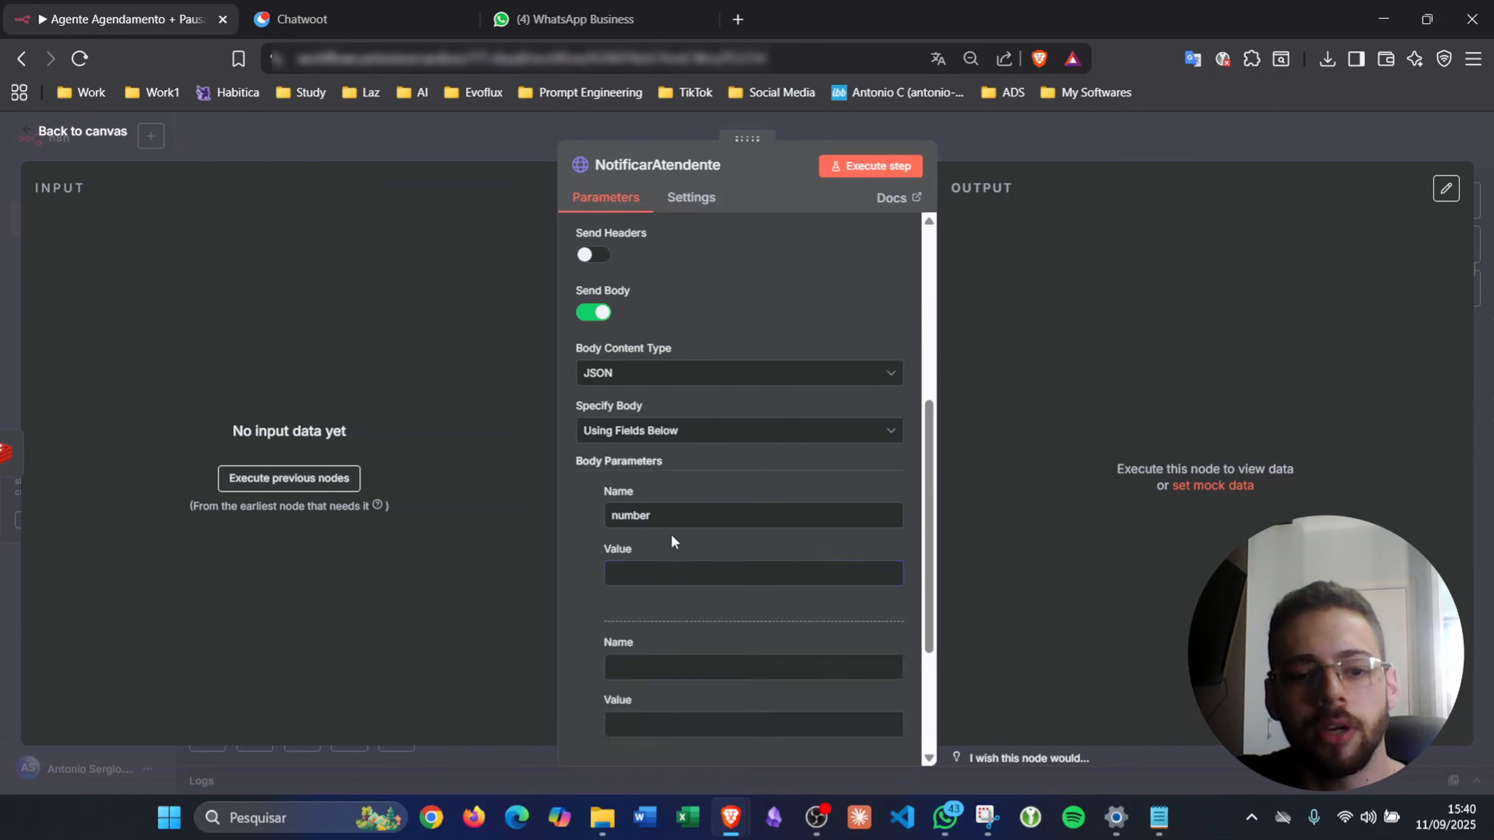
{"action": "scroll", "coordinate": [671, 538], "scroll_direction": "down", "scroll_amount": 3}
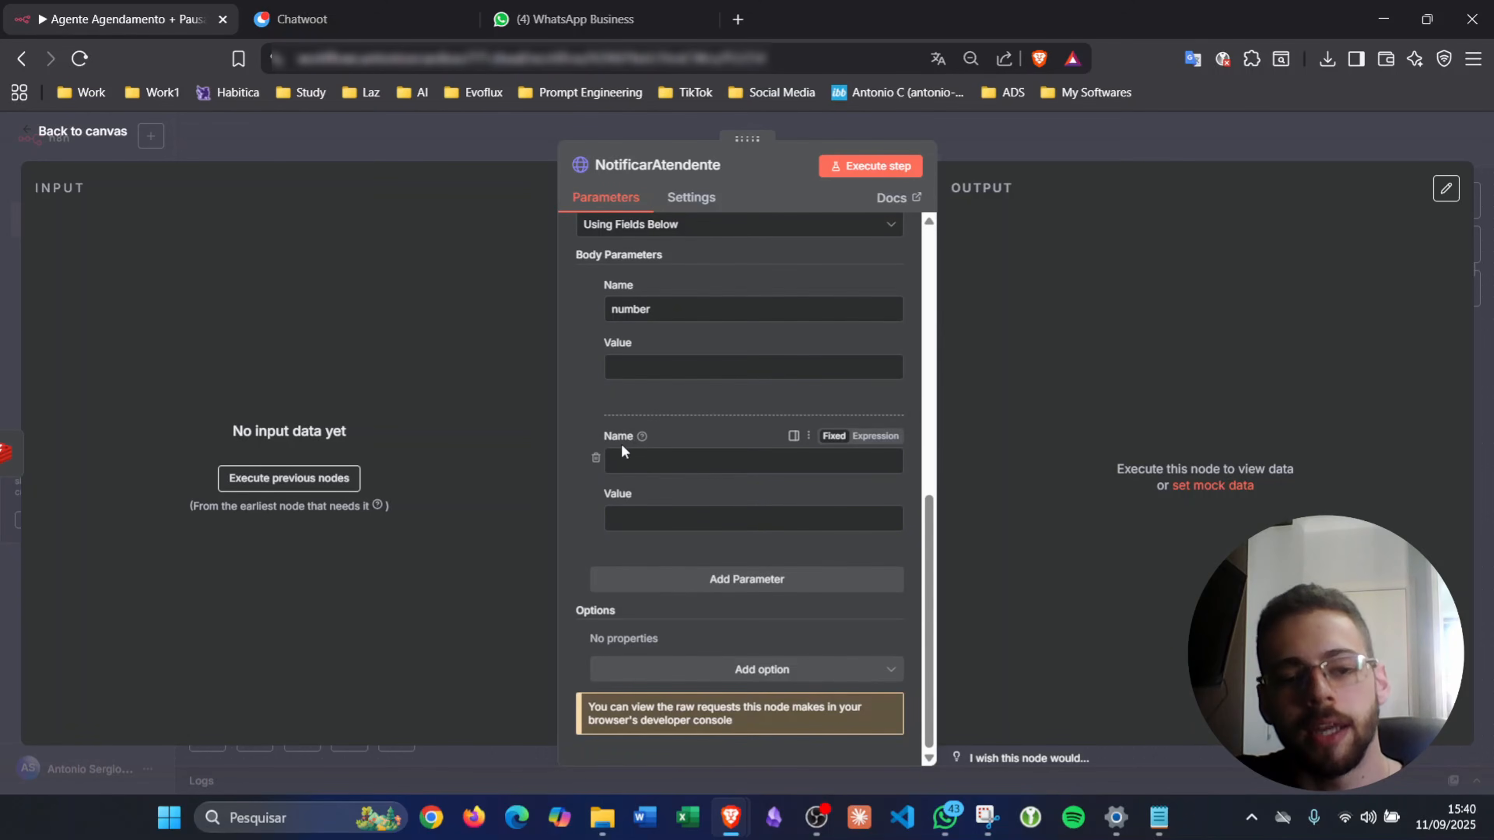
{"action": "left_click", "coordinate": [649, 454]}
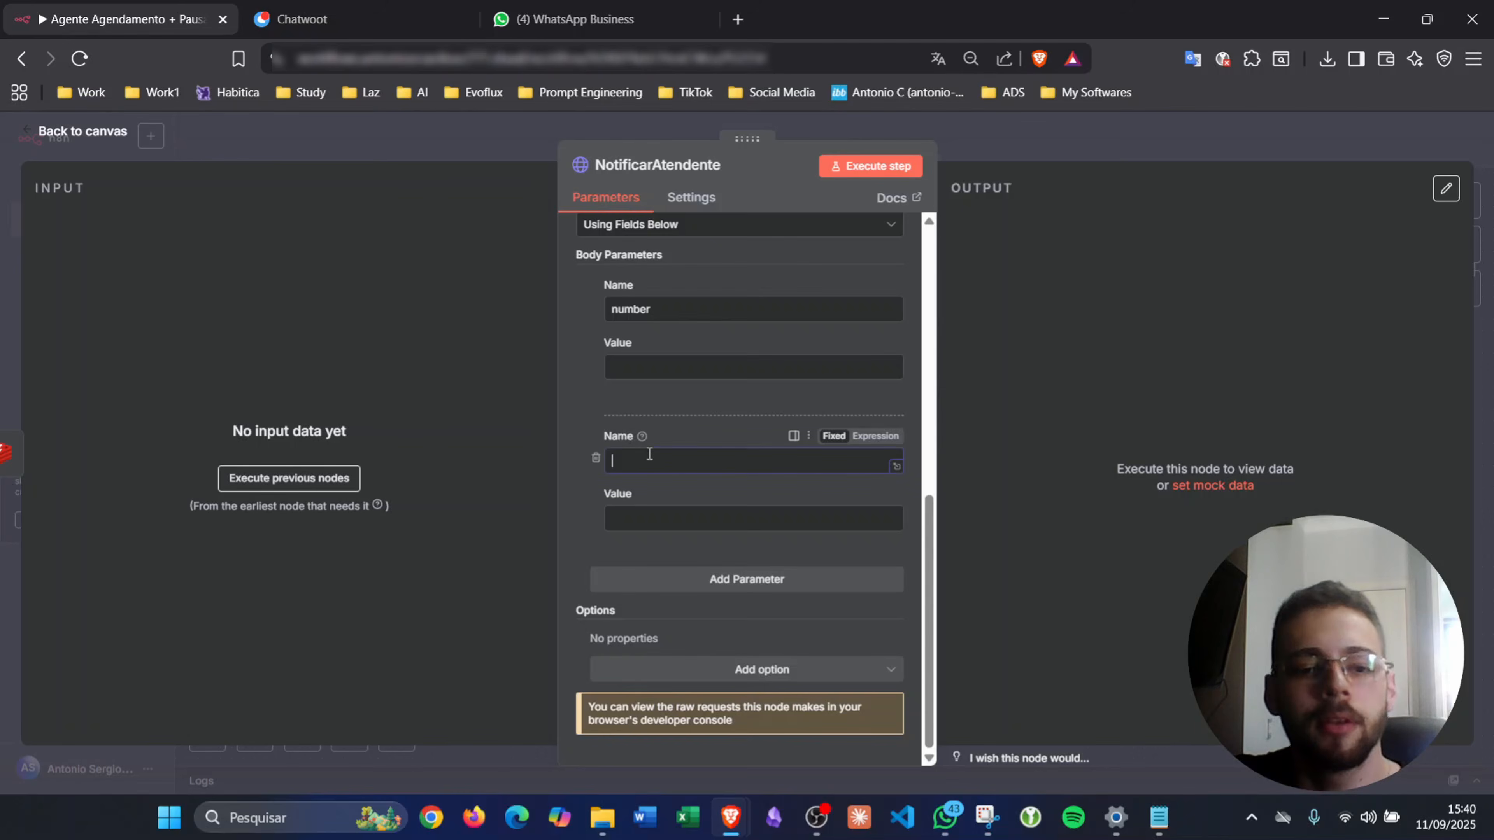
{"action": "type", "text": "text"}
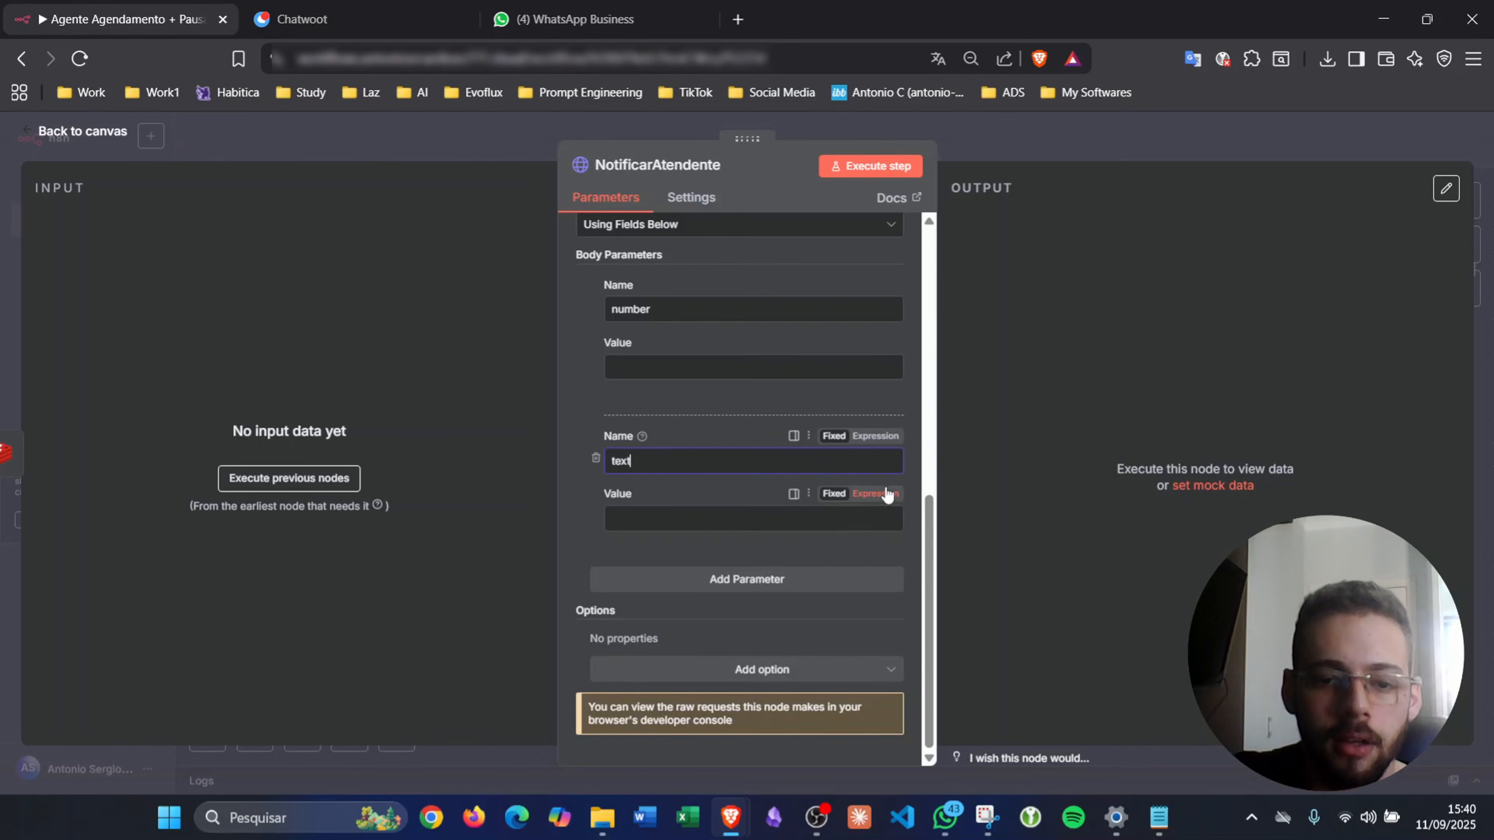
- Set text to a message expression using tool_agenda's telefone and motivo_transferencia, and number to the attendant's phone
{"action": "left_click", "coordinate": [876, 493]}
{"action": "type", "text": "O cliente"}
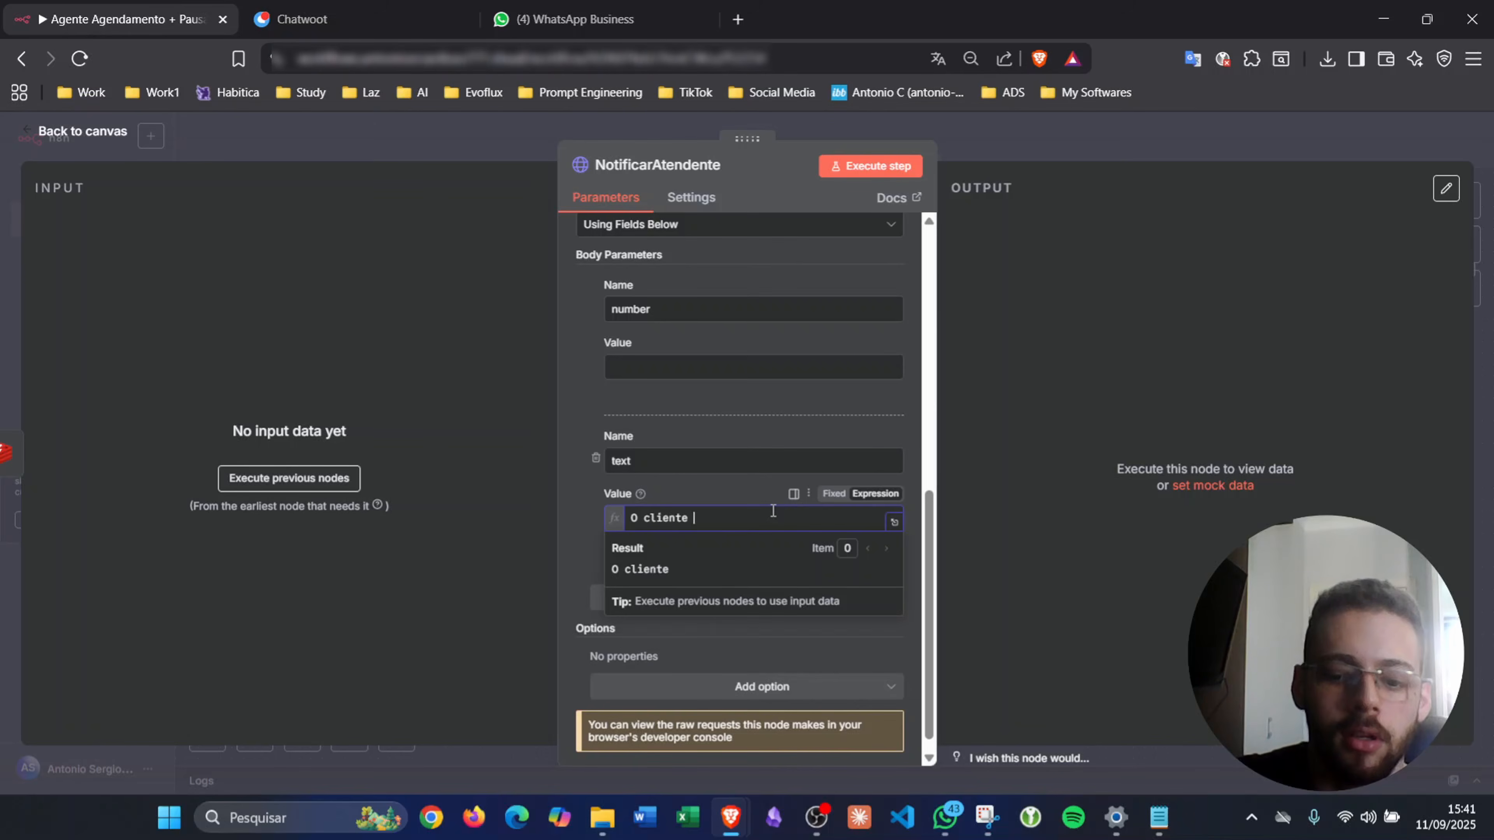
{"action": "type", "text": " {{"}
{"action": "key", "text": "Down"}
{"action": "key", "text": "Down"}
{"action": "key", "text": "Down"}
{"action": "key", "text": "Down"}
{"action": "key", "text": "Down"}
{"action": "key", "text": "Down"}
{"action": "key", "text": "Down"}
{"action": "key", "text": "Down"}
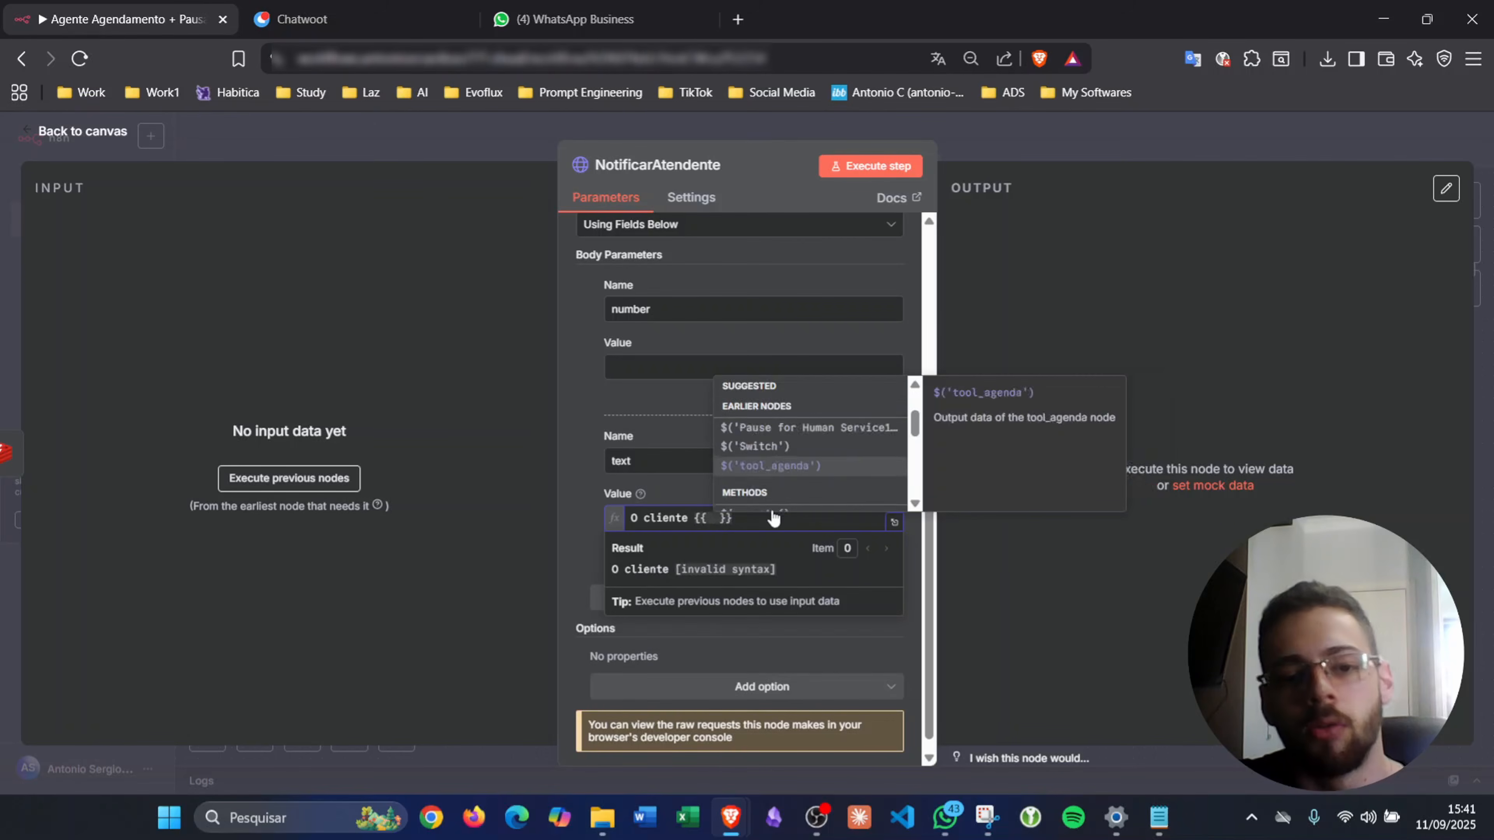
{"action": "key", "text": "Up"}
{"action": "key", "text": "Up"}
{"action": "key", "text": "Return"}
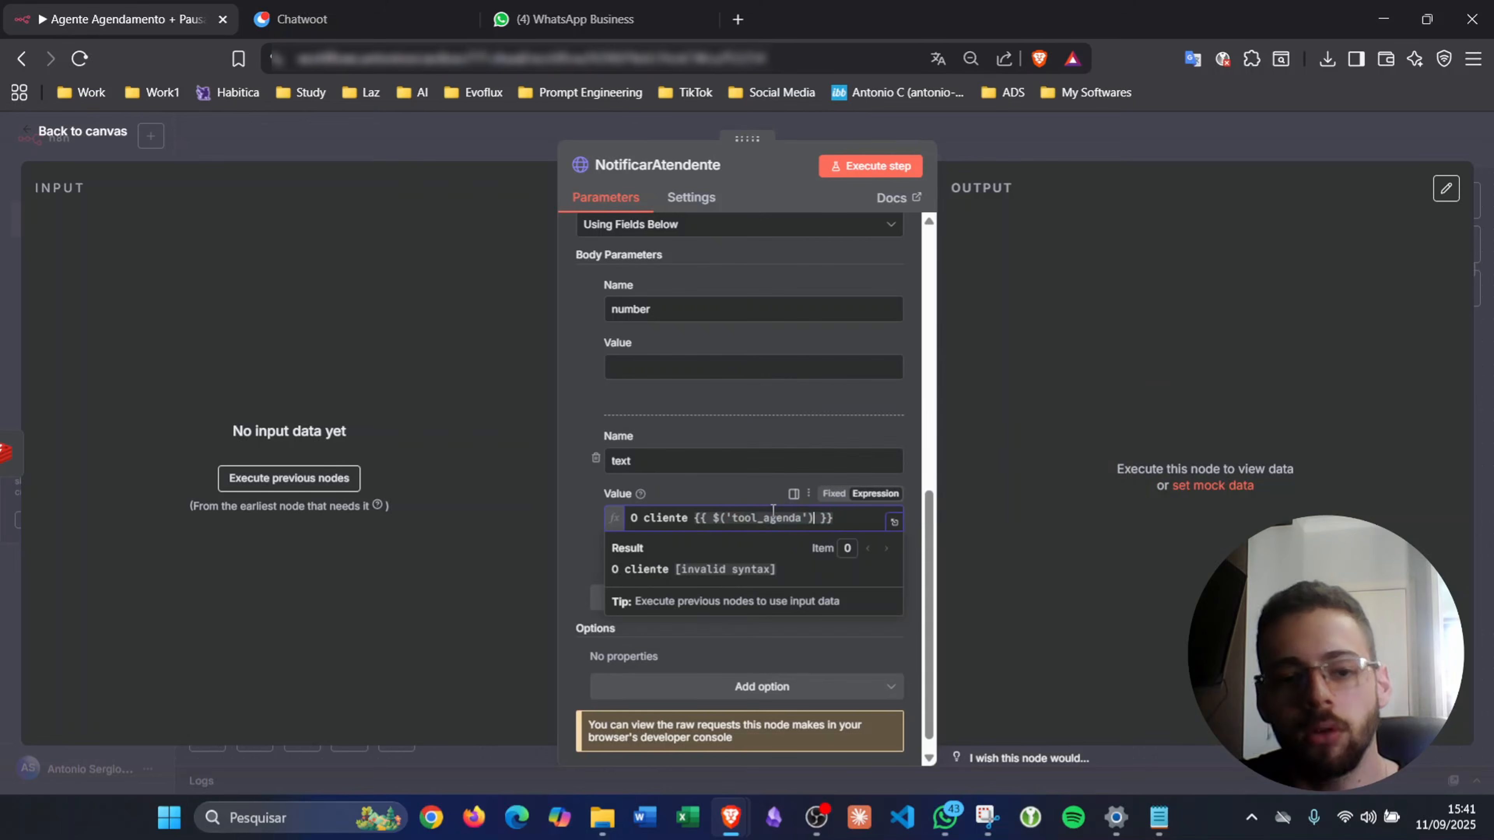
{"action": "type", "text": ".item"}
{"action": "key", "text": "Return"}
{"action": "type", "text": ".json"}
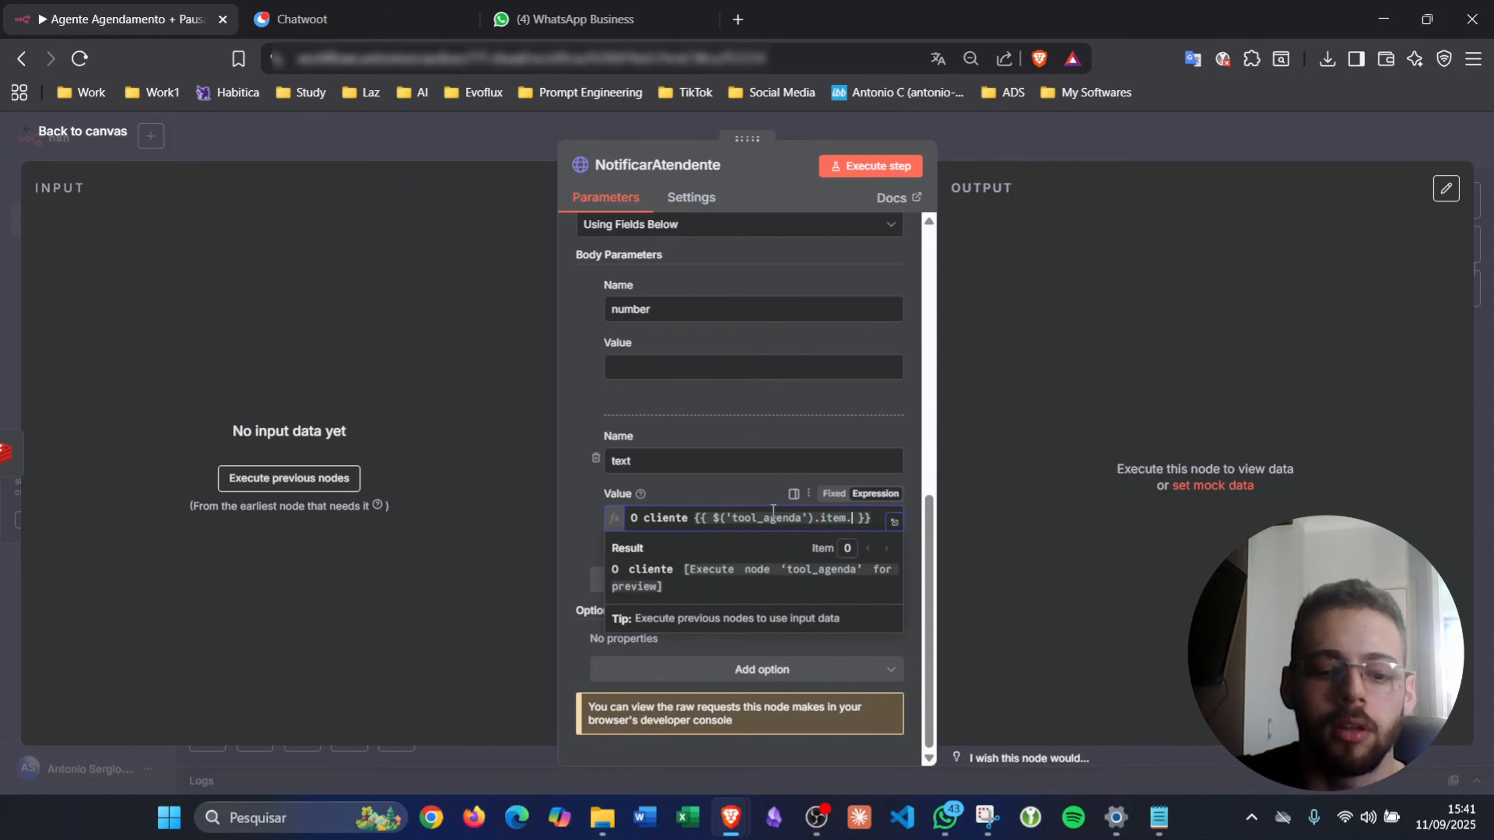
{"action": "type", "text": ".telefone }} "}
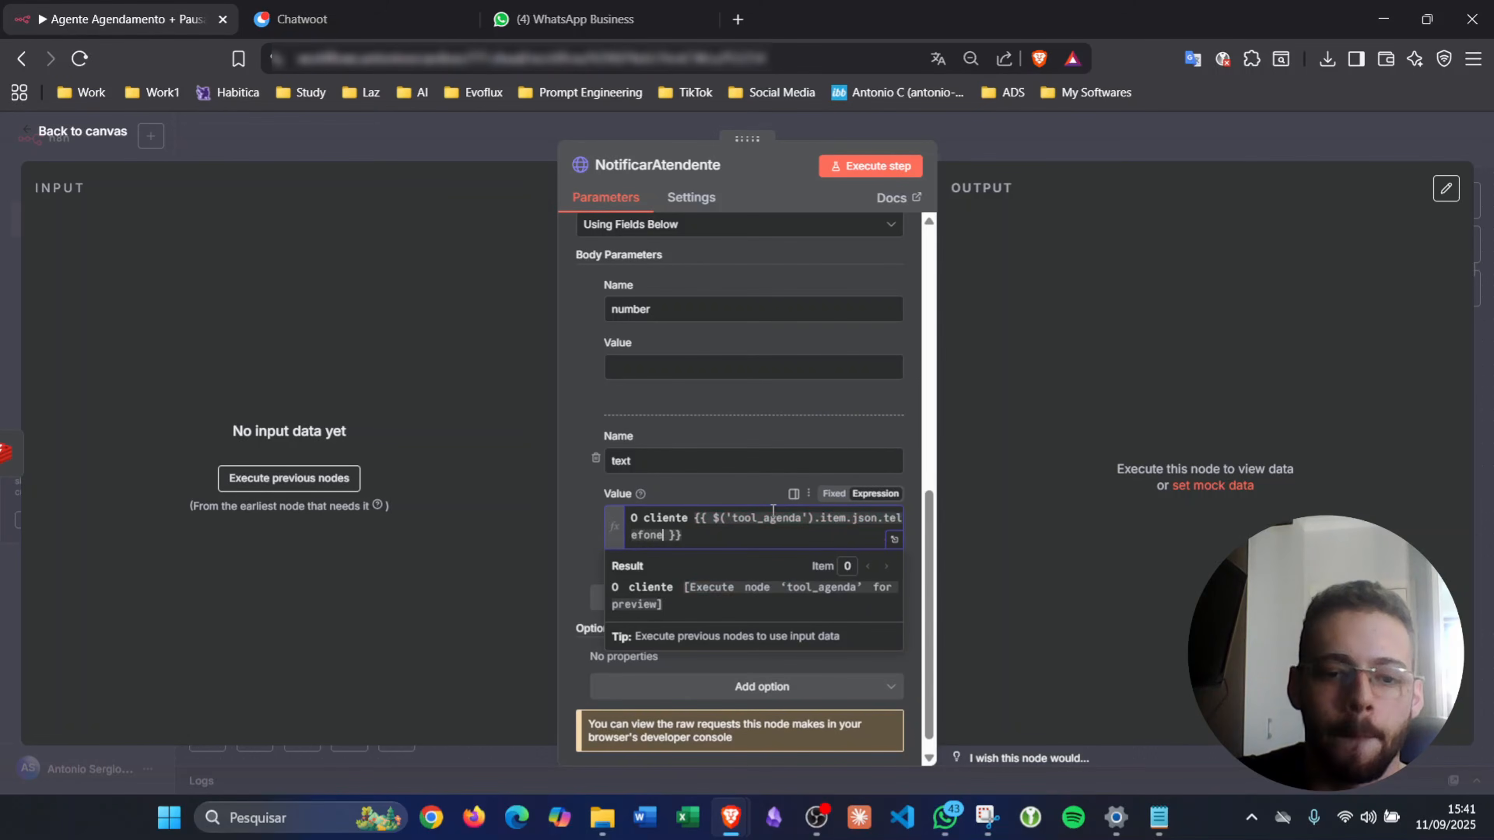
{"action": "type", "text": "deseja falar com um a"}
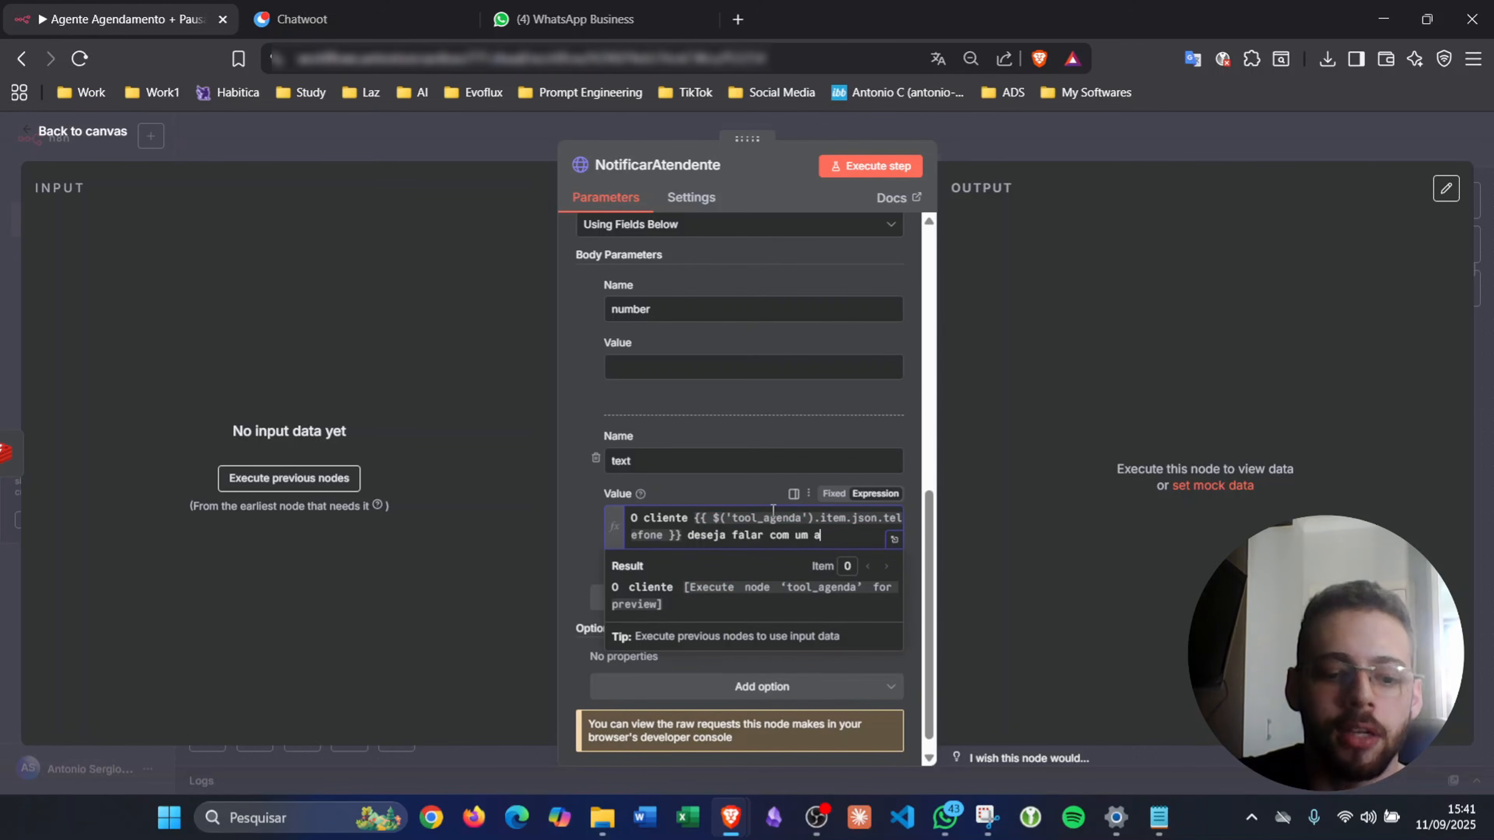
{"action": "type", "text": "tendente:"}
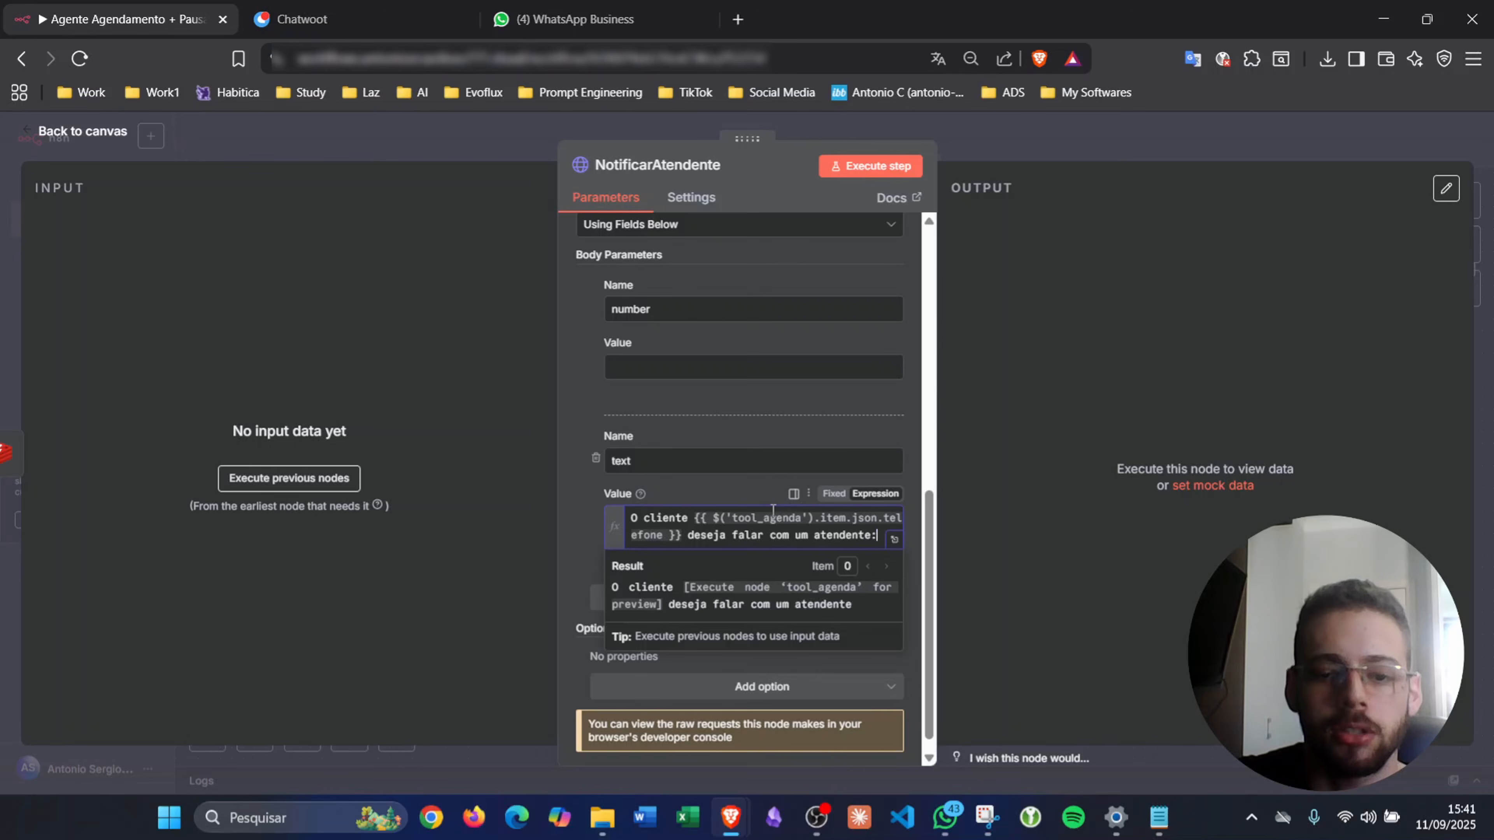
{"action": "key", "text": "Return"}
{"action": "key", "text": "Return"}
{"action": "type", "text": "M"}
{"action": "type", "text": "- Motivo: {"}
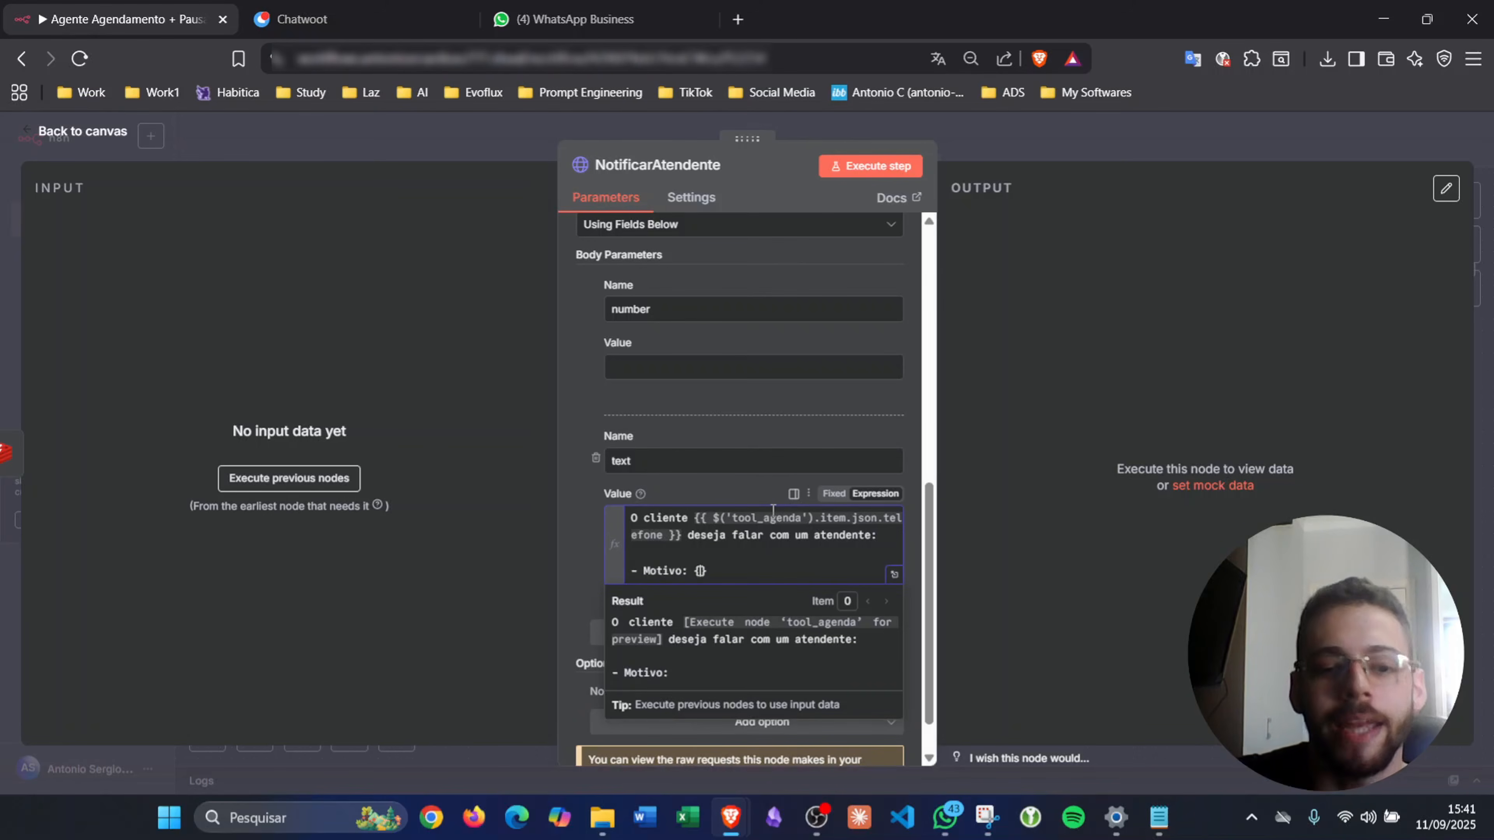
{"action": "type", "text": "{"}
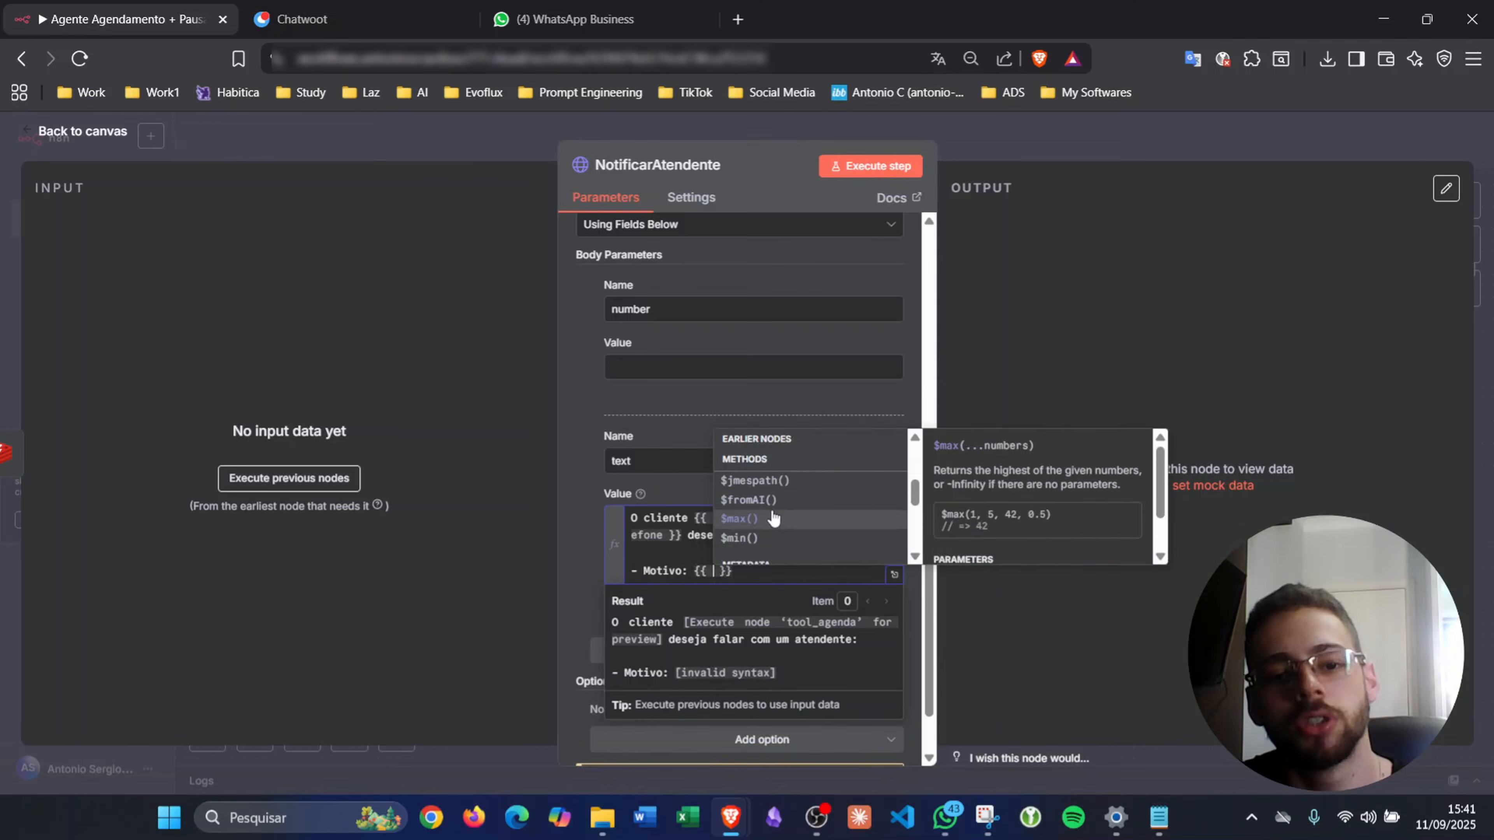
{"action": "key", "text": "Up"}
{"action": "key", "text": "Up"}
{"action": "key", "text": "Up"}
{"action": "key", "text": "Return"}
{"action": "type", "text": "."}
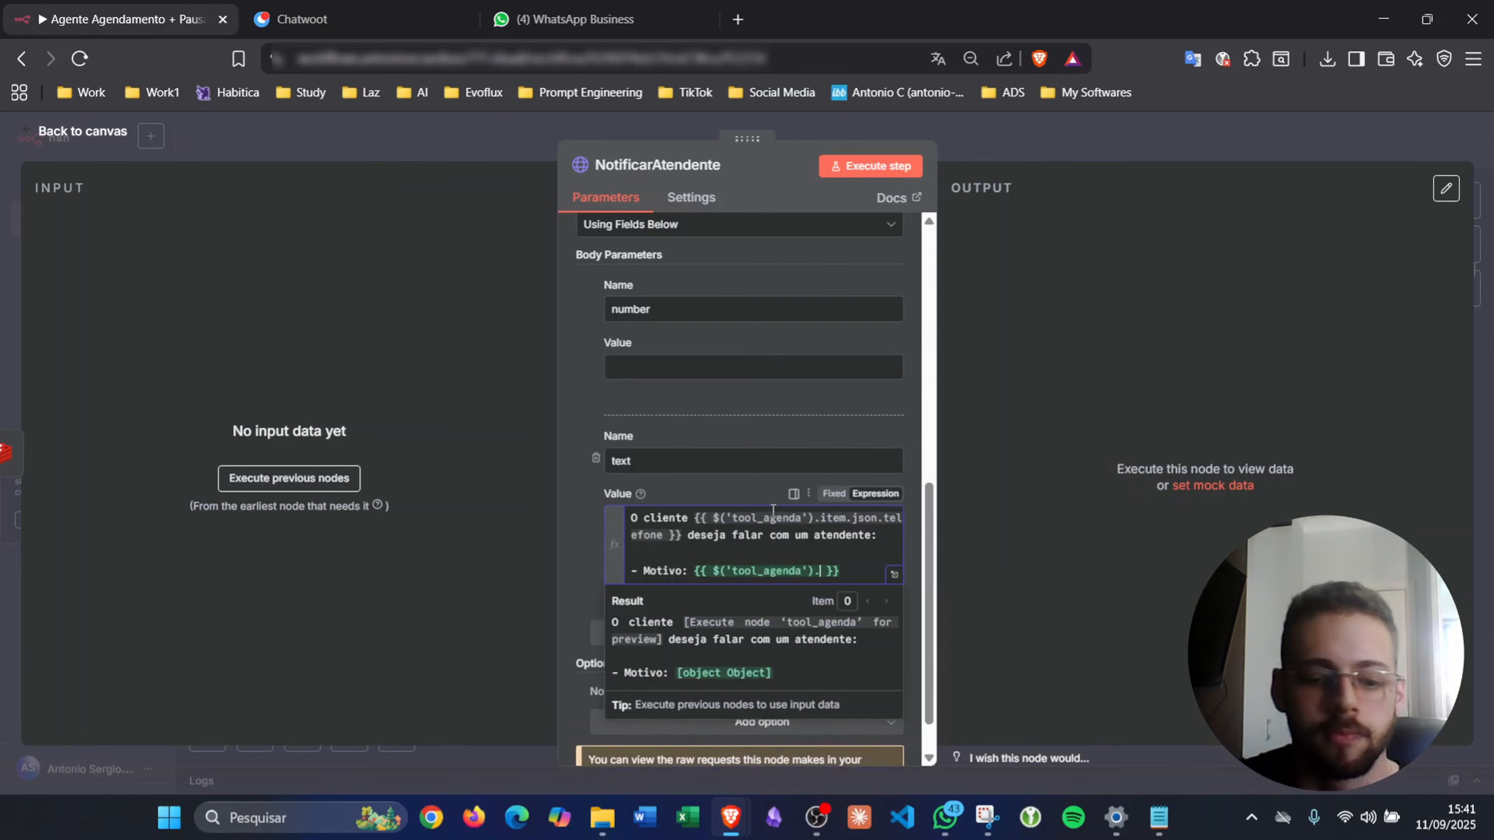
{"action": "type", "text": "item.json.motivo"}
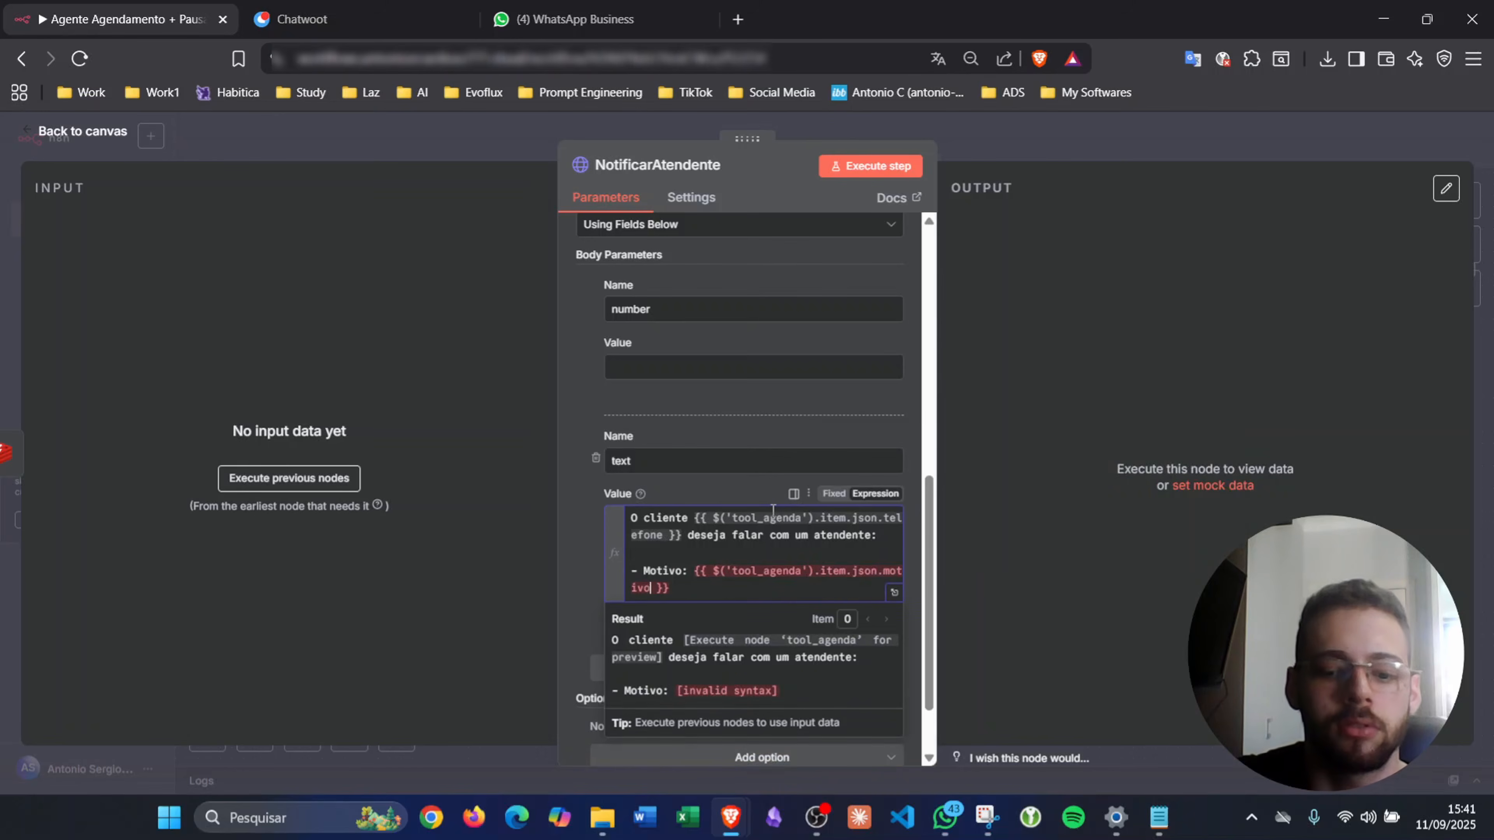
{"action": "type", "text": "_transferencia"}
{"action": "left_click", "coordinate": [642, 391]}
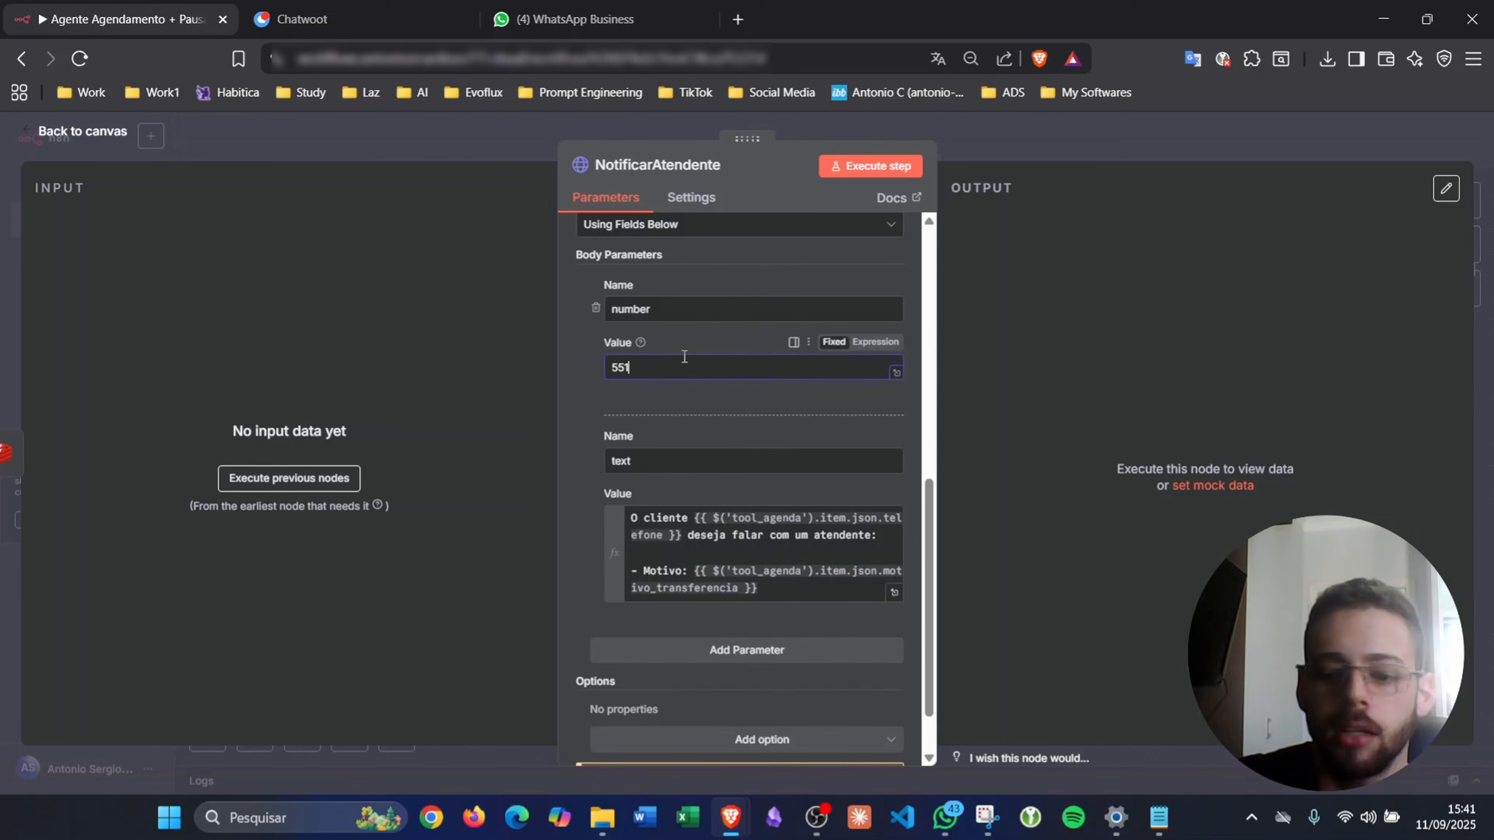
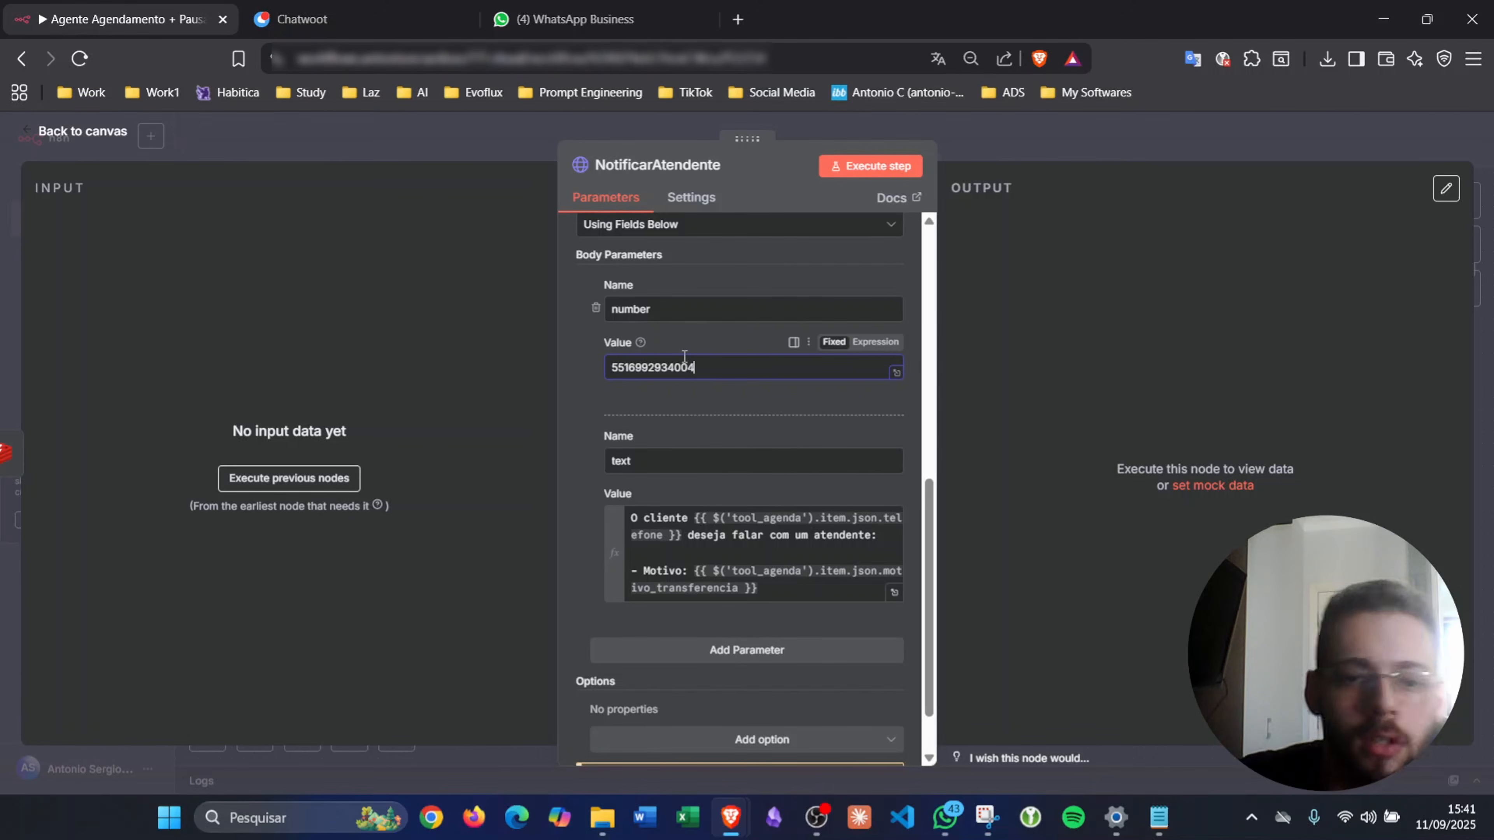
- Duplicate the Edit Fields node as Edit Fields1 and connect it after NotificarAtendente
{"action": "scroll", "coordinate": [723, 420], "scroll_direction": "up", "scroll_amount": 10}
{"action": "left_click", "coordinate": [1081, 132]}
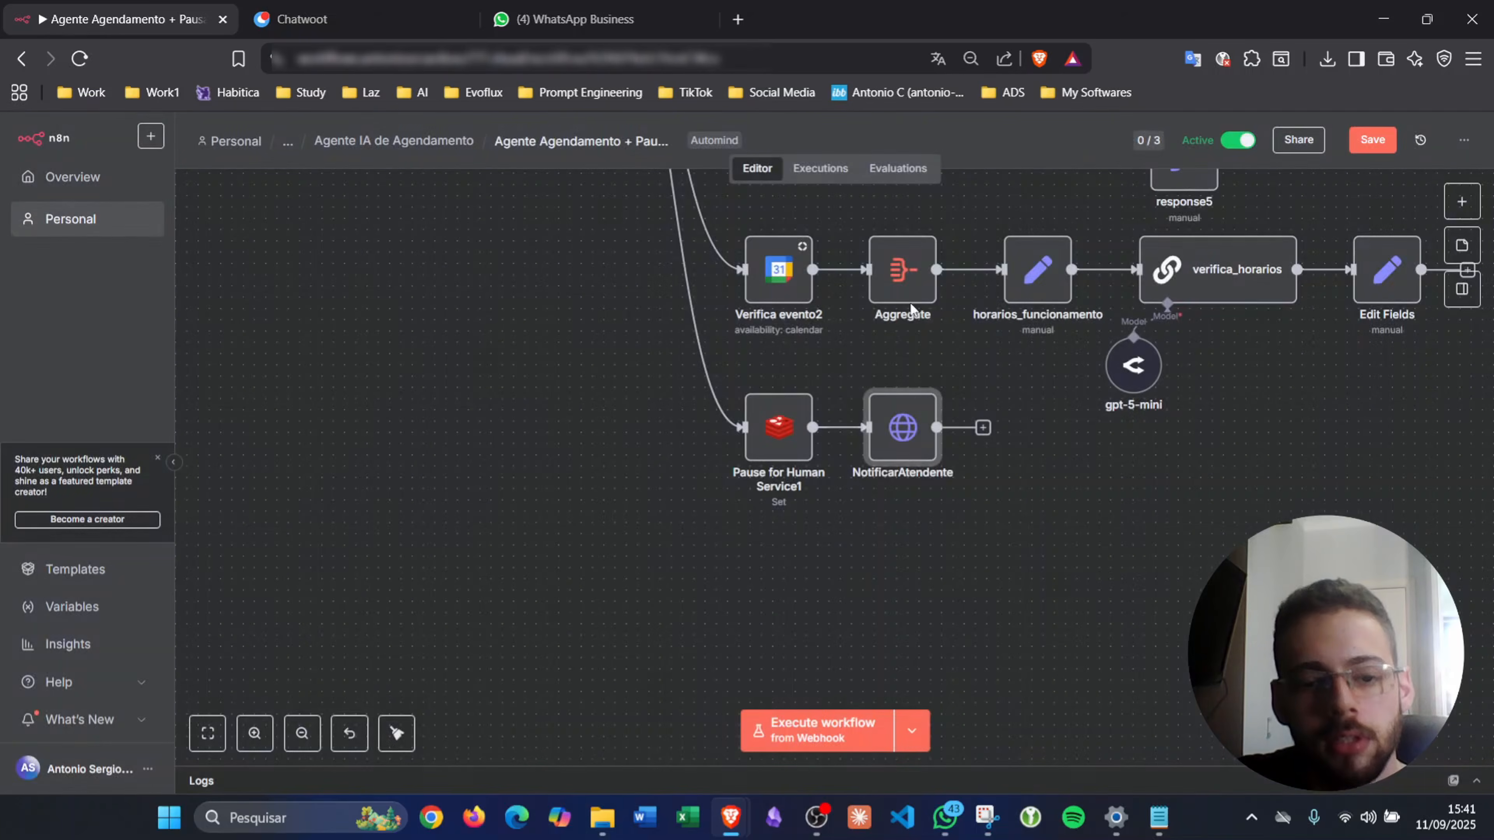
{"action": "left_click", "coordinate": [765, 443]}
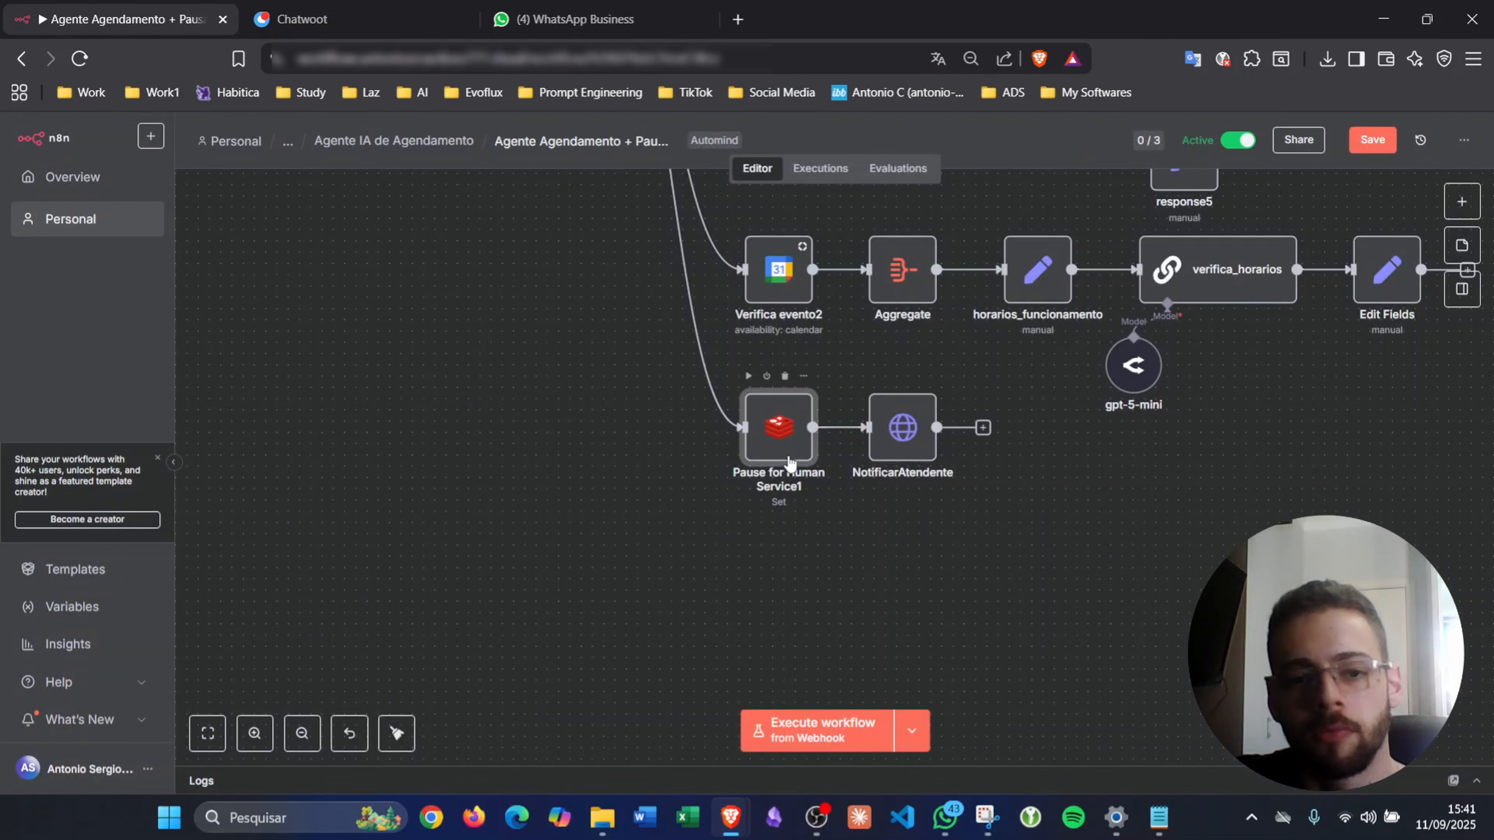
{"action": "left_click", "coordinate": [912, 455]}
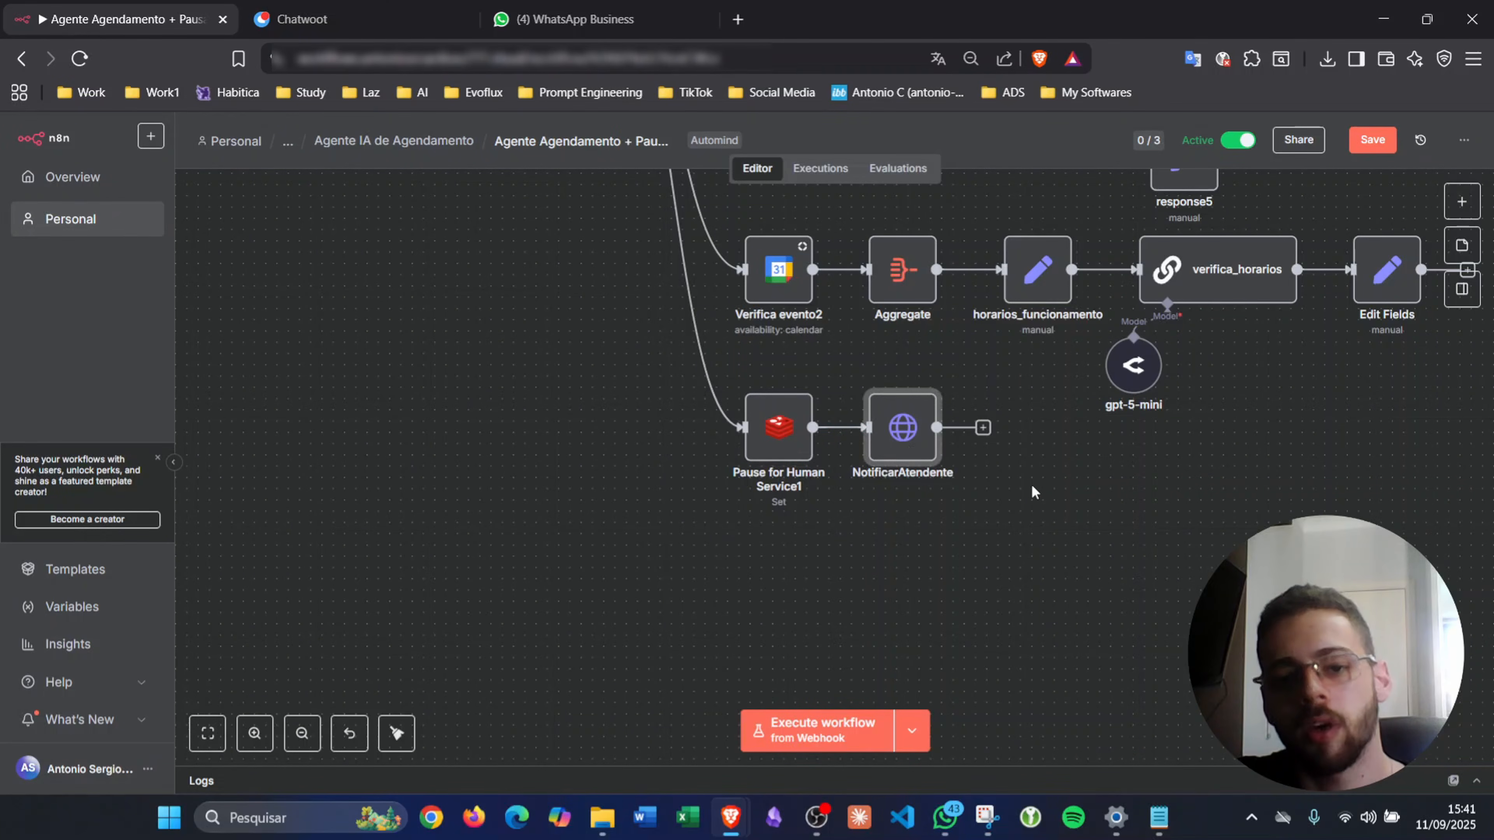
{"action": "scroll", "coordinate": [1033, 492], "scroll_direction": "up", "scroll_amount": 3}
{"action": "scroll", "coordinate": [1034, 491], "scroll_direction": "right", "scroll_amount": 3}
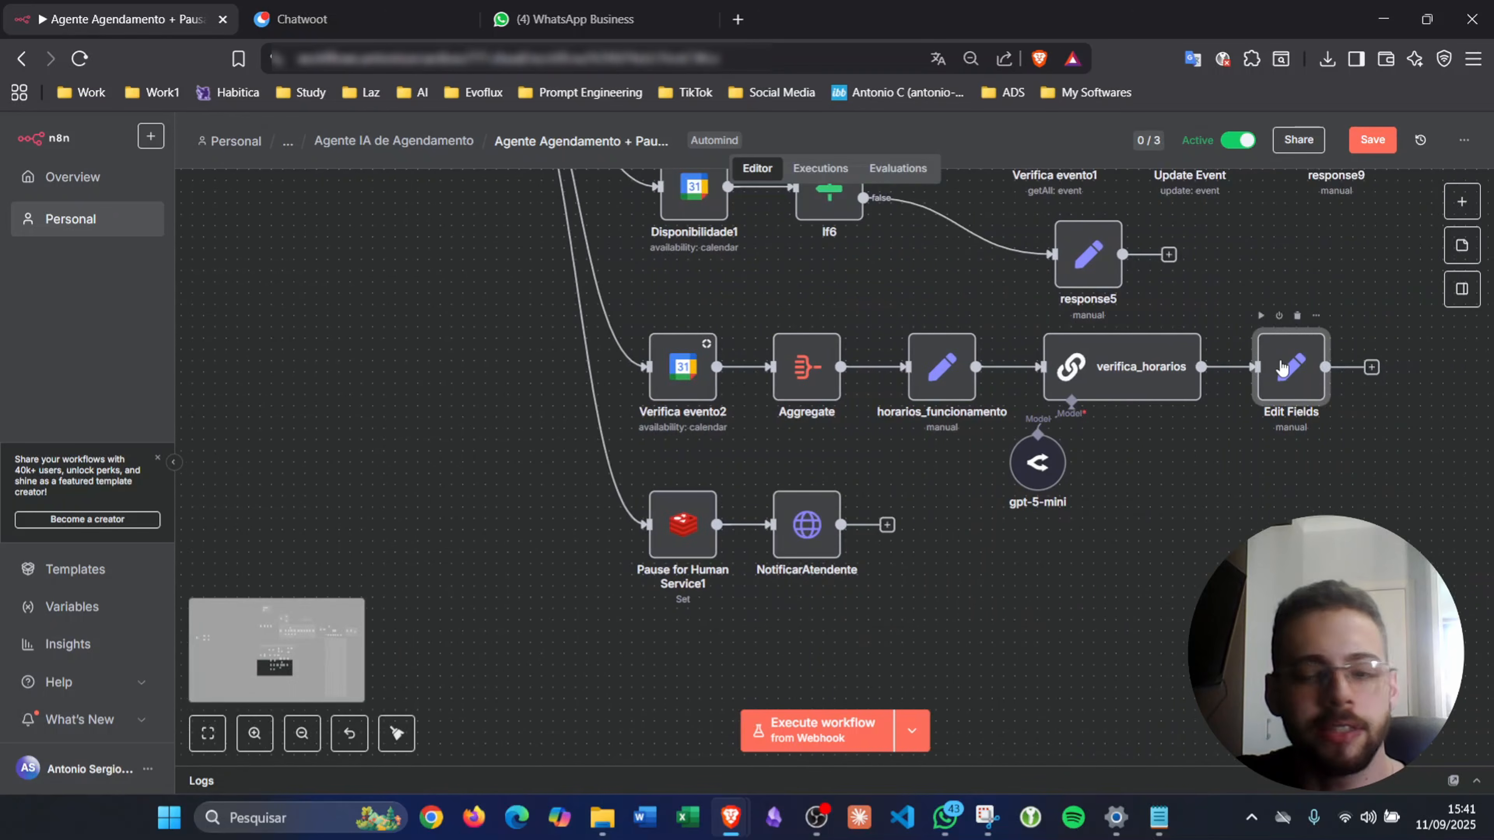
{"action": "key", "text": "ctrl+d"}
{"action": "left_click_drag", "start_coordinate": [1376, 476], "coordinate": [944, 618]}
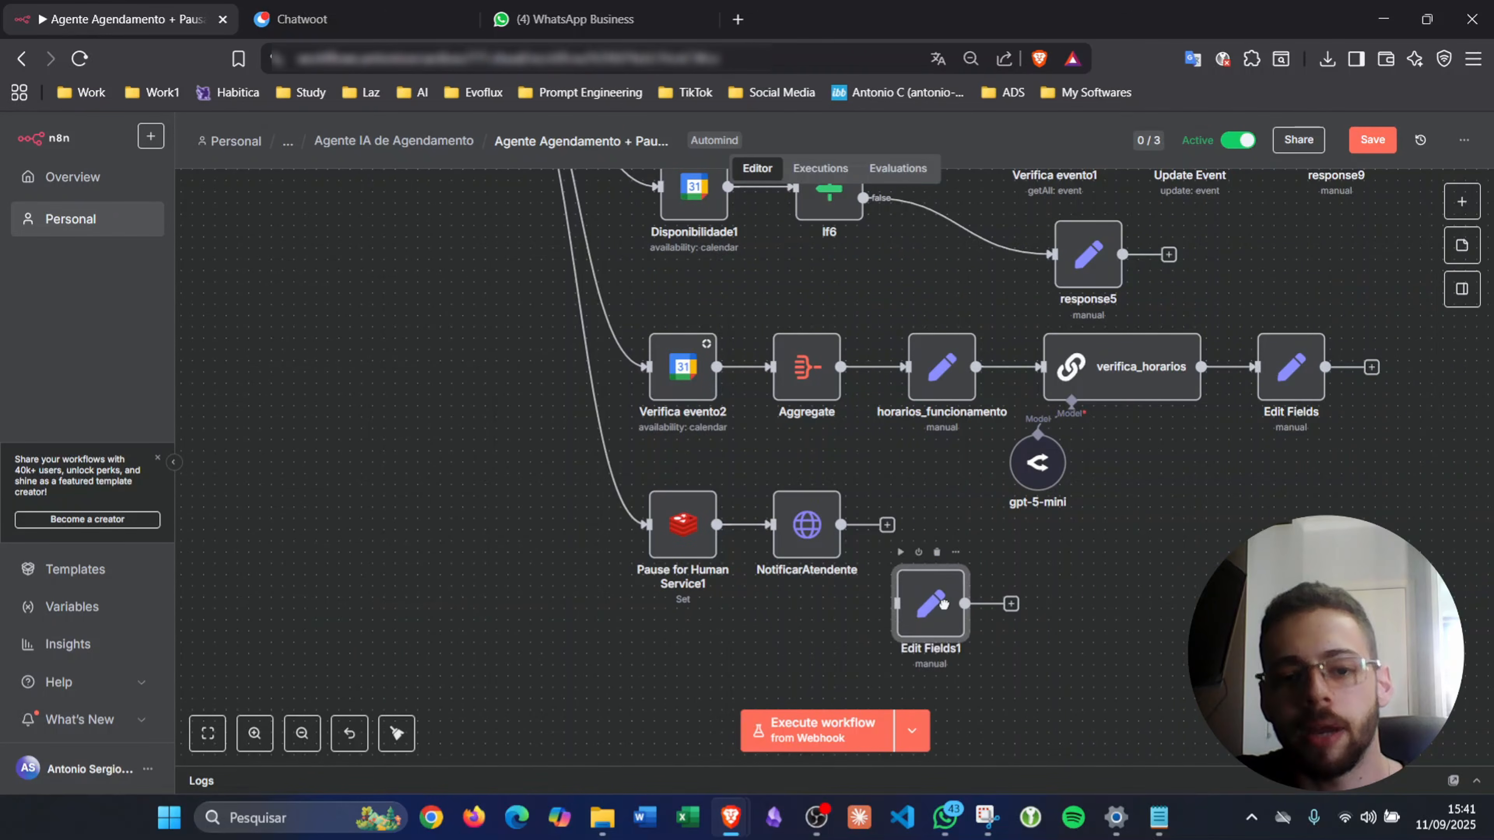
{"action": "left_click", "coordinate": [888, 525]}
{"action": "mouse_move", "coordinate": [887, 525]}
{"action": "left_mouse_down"}
{"action": "mouse_move", "coordinate": [903, 591]}
{"action": "mouse_move", "coordinate": [939, 556]}
{"action": "mouse_move", "coordinate": [939, 530]}
{"action": "left_mouse_up"}
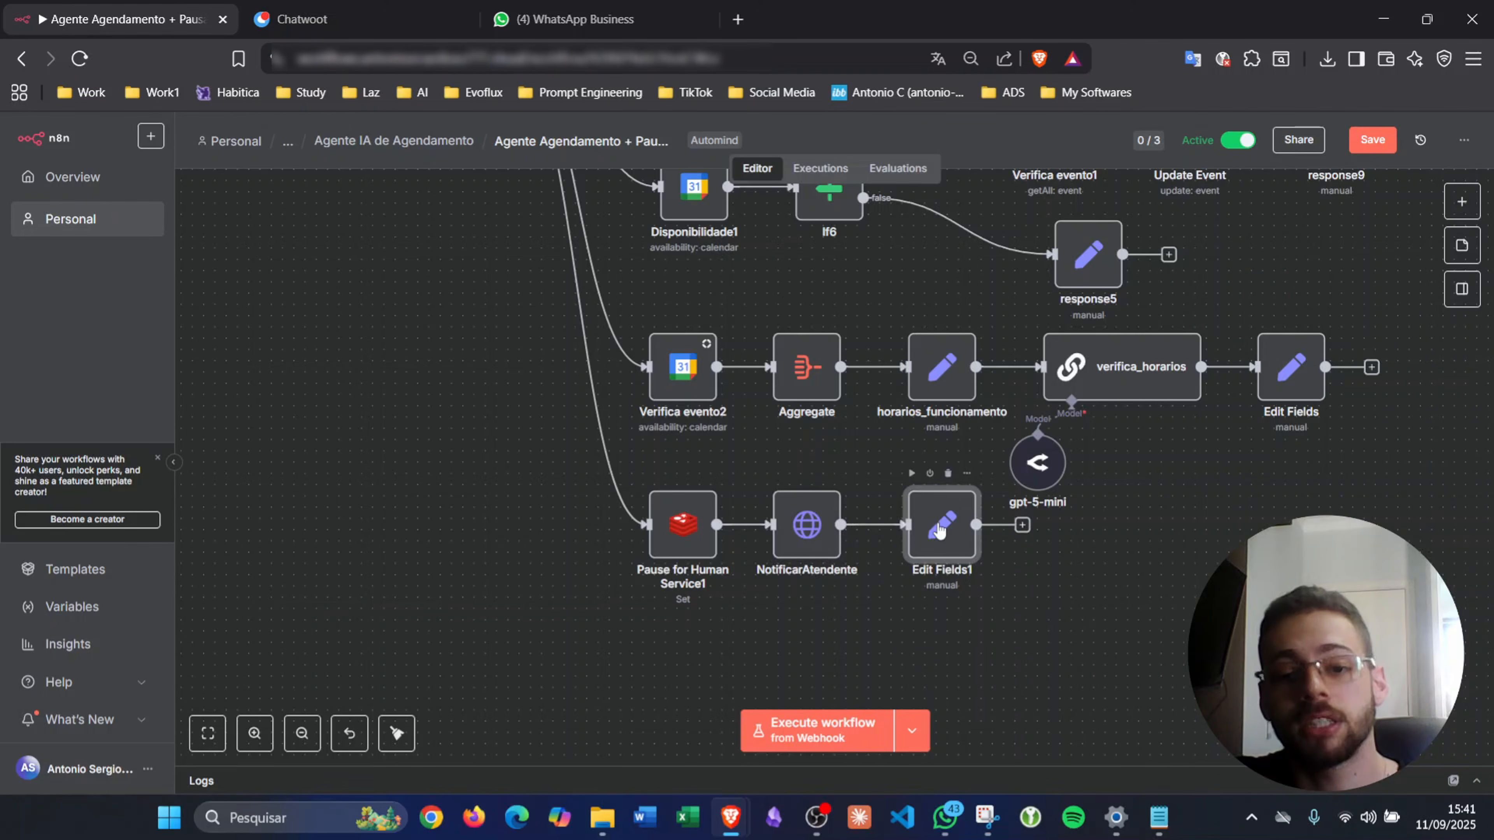
- Replace Edit Fields1's response value with 'Um especialista entrará em contato em breve!'
{"action": "double_click", "coordinate": [939, 529]}
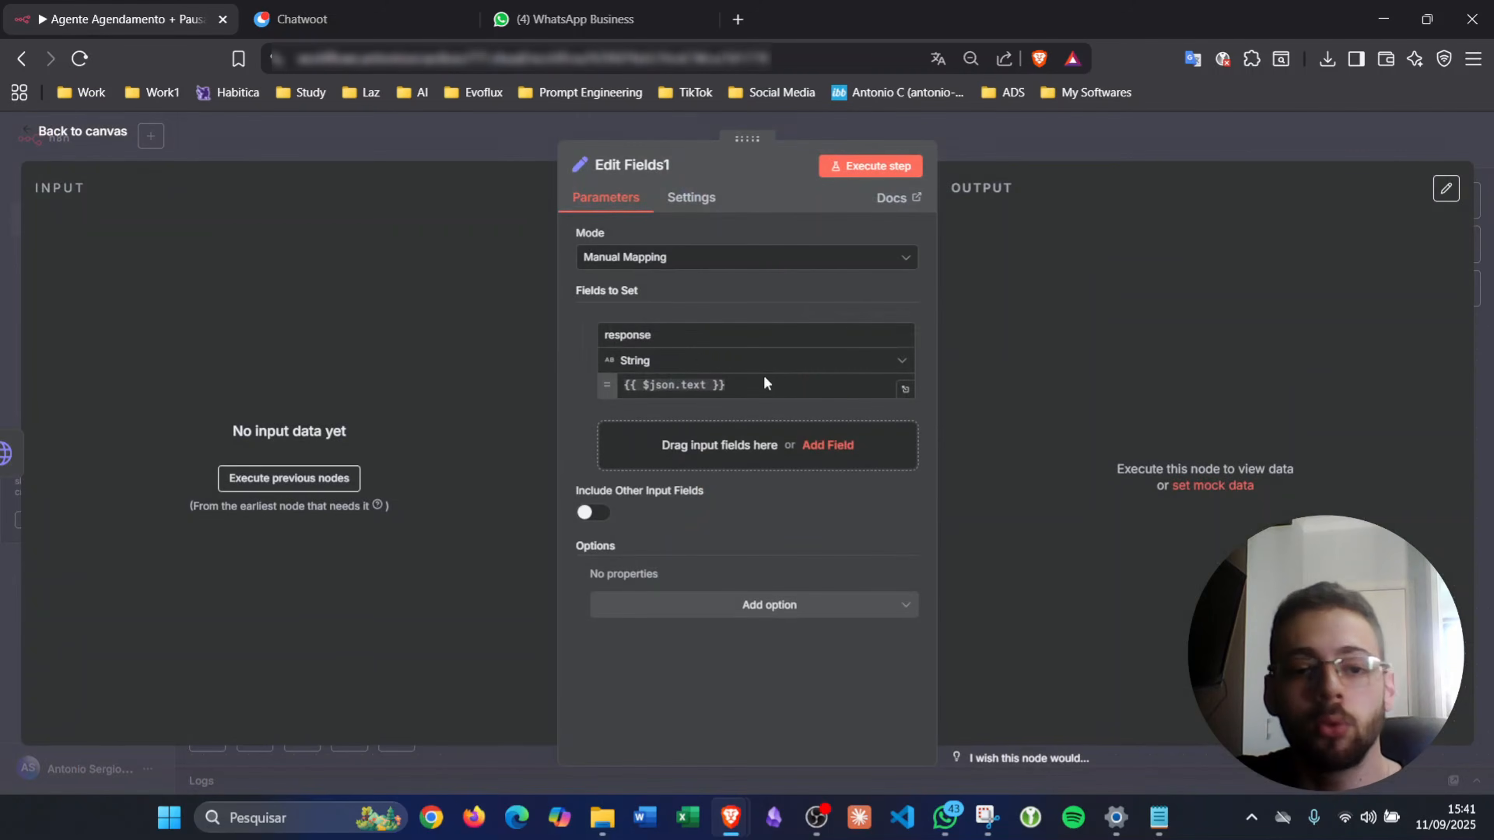
{"action": "double_click", "coordinate": [663, 336]}
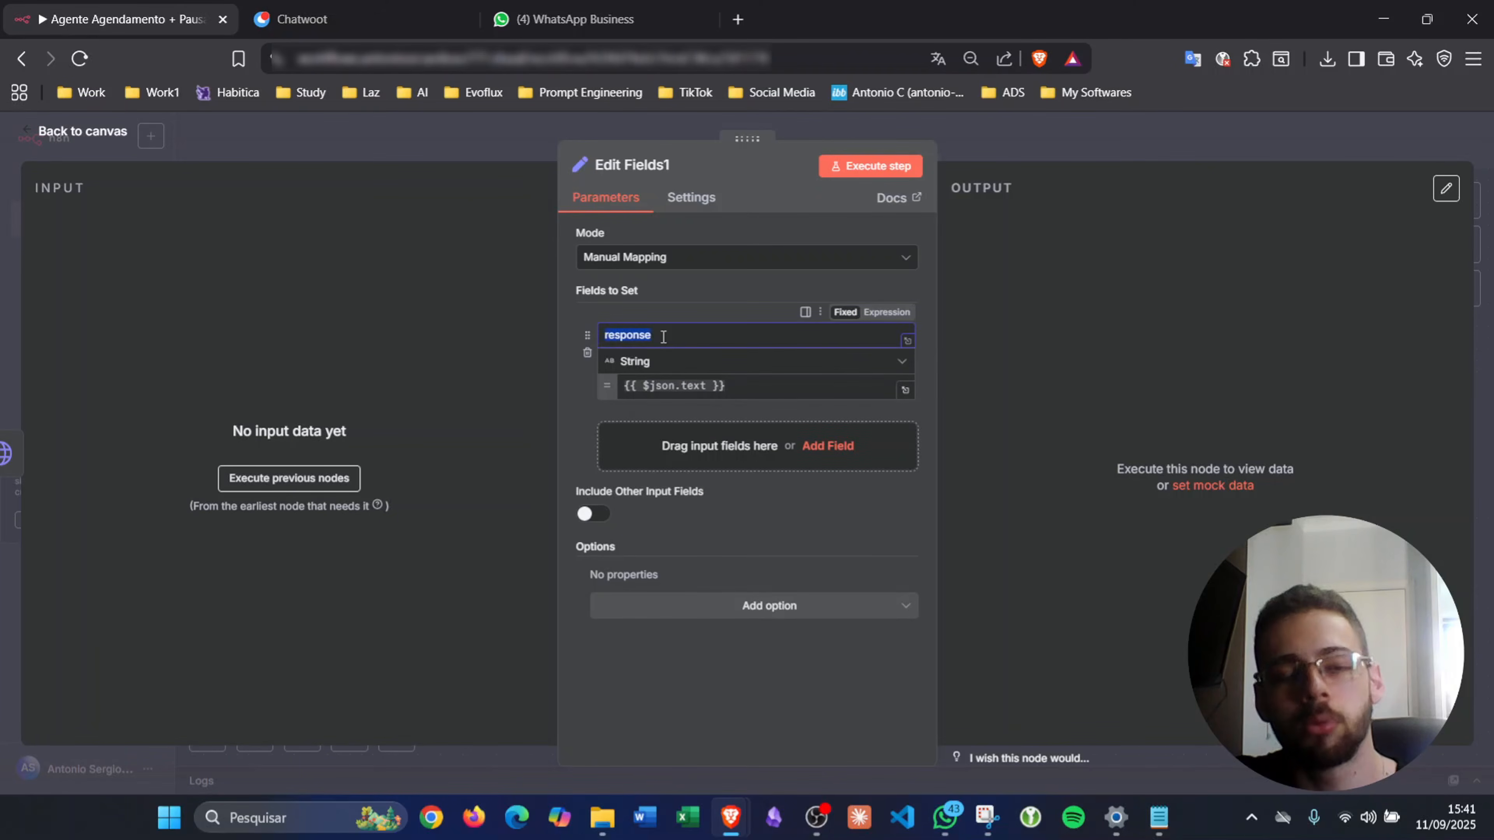
{"action": "left_click", "coordinate": [797, 383]}
{"action": "key", "text": "ctrl+a"}
{"action": "key", "text": "BackSpace"}
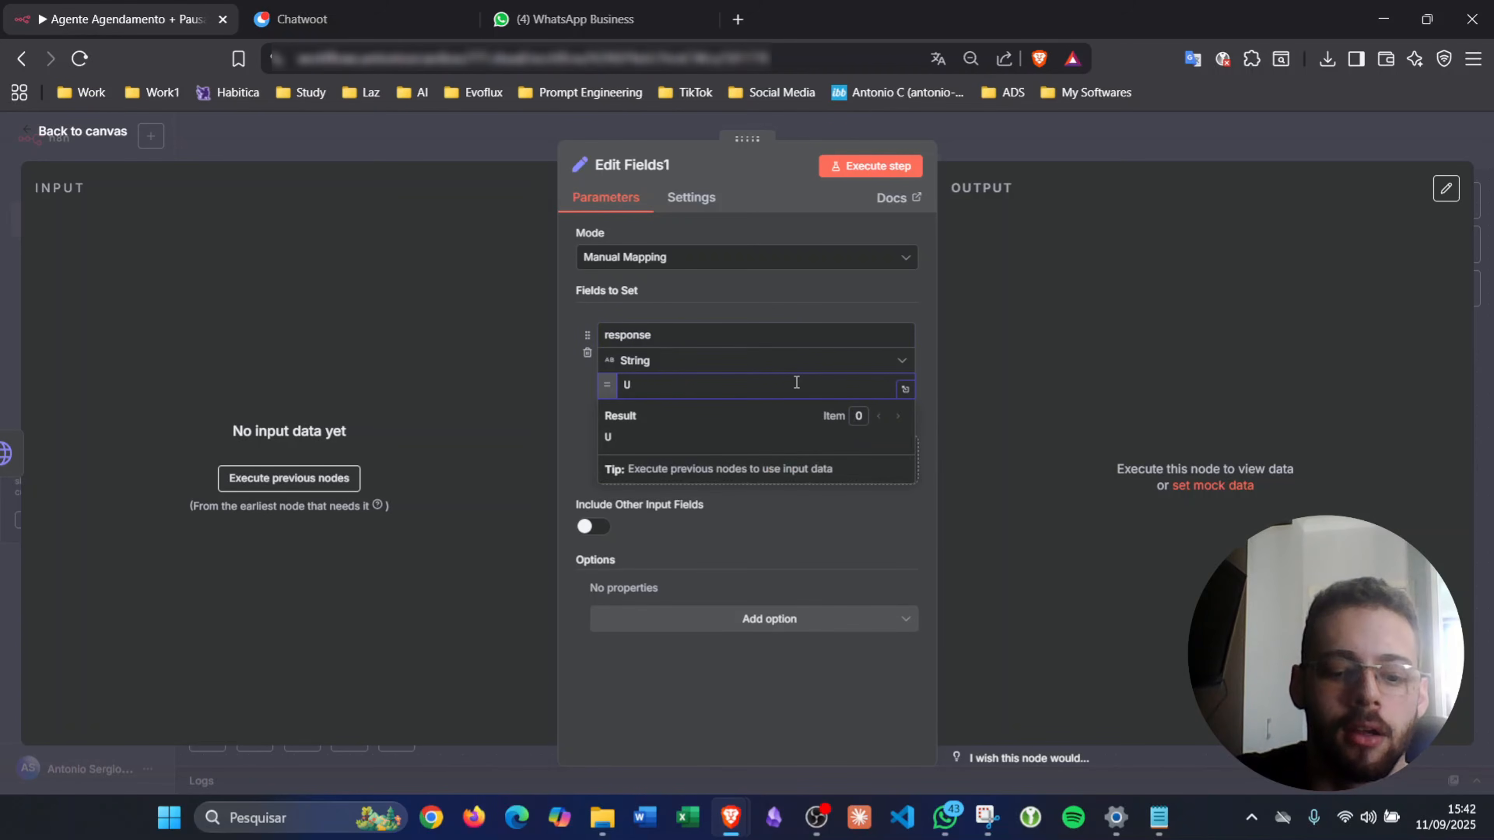
{"action": "type", "text": "S"}
{"action": "key", "text": "BackSpace"}
{"action": "type", "text": "J"}
{"action": "type", "text": "um especialista "}
{"action": "type", "text": "entrar"}
{"action": "type", "text": "á em contato em breve!"}
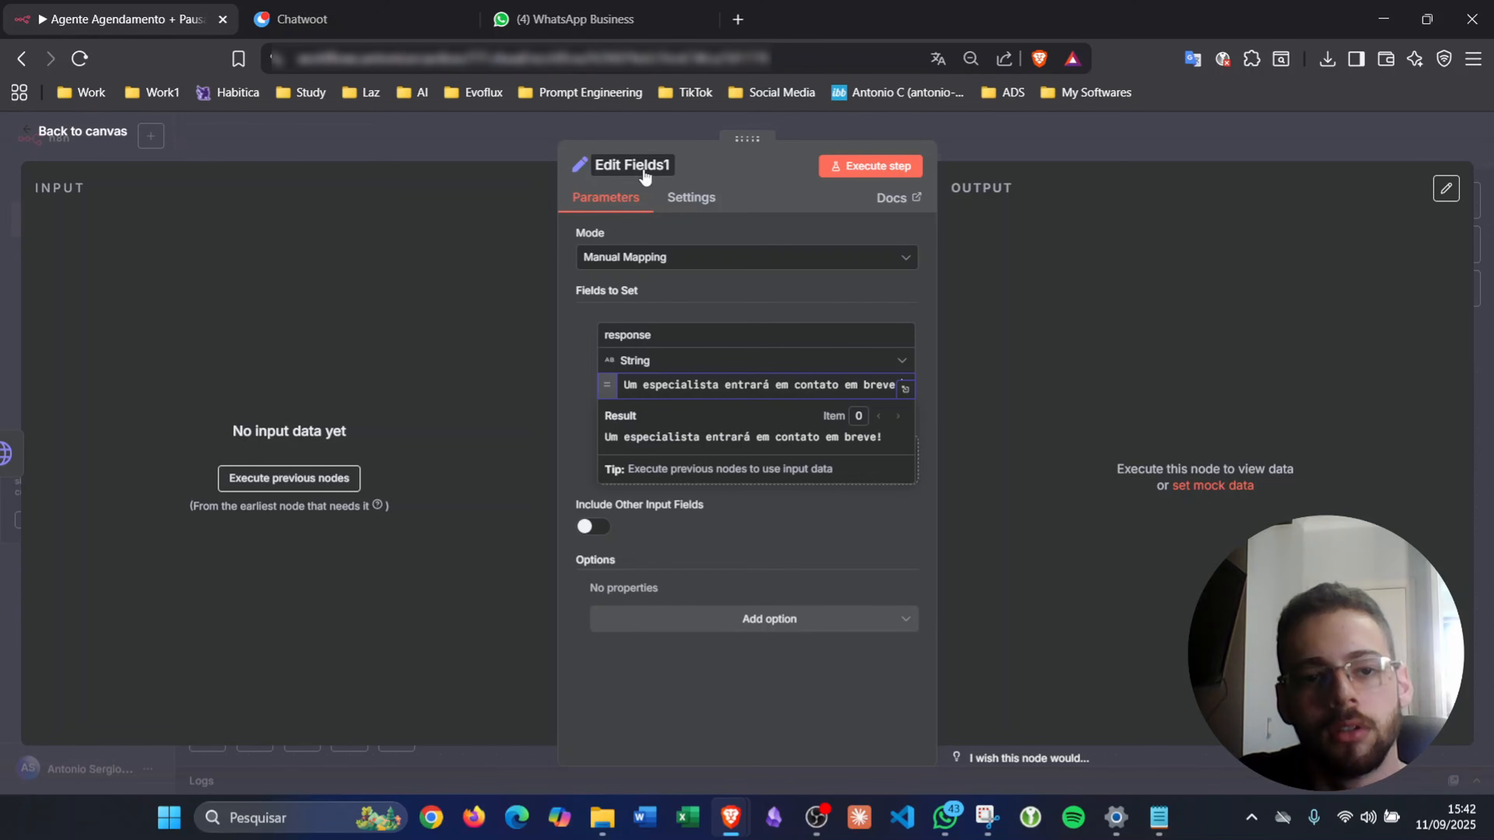
- Close the node panel and save the workflow
{"action": "left_click", "coordinate": [1253, 147]}
{"action": "left_click", "coordinate": [1375, 146]}
{"action": "scroll", "coordinate": [1164, 426], "scroll_direction": "up", "scroll_amount": 13}
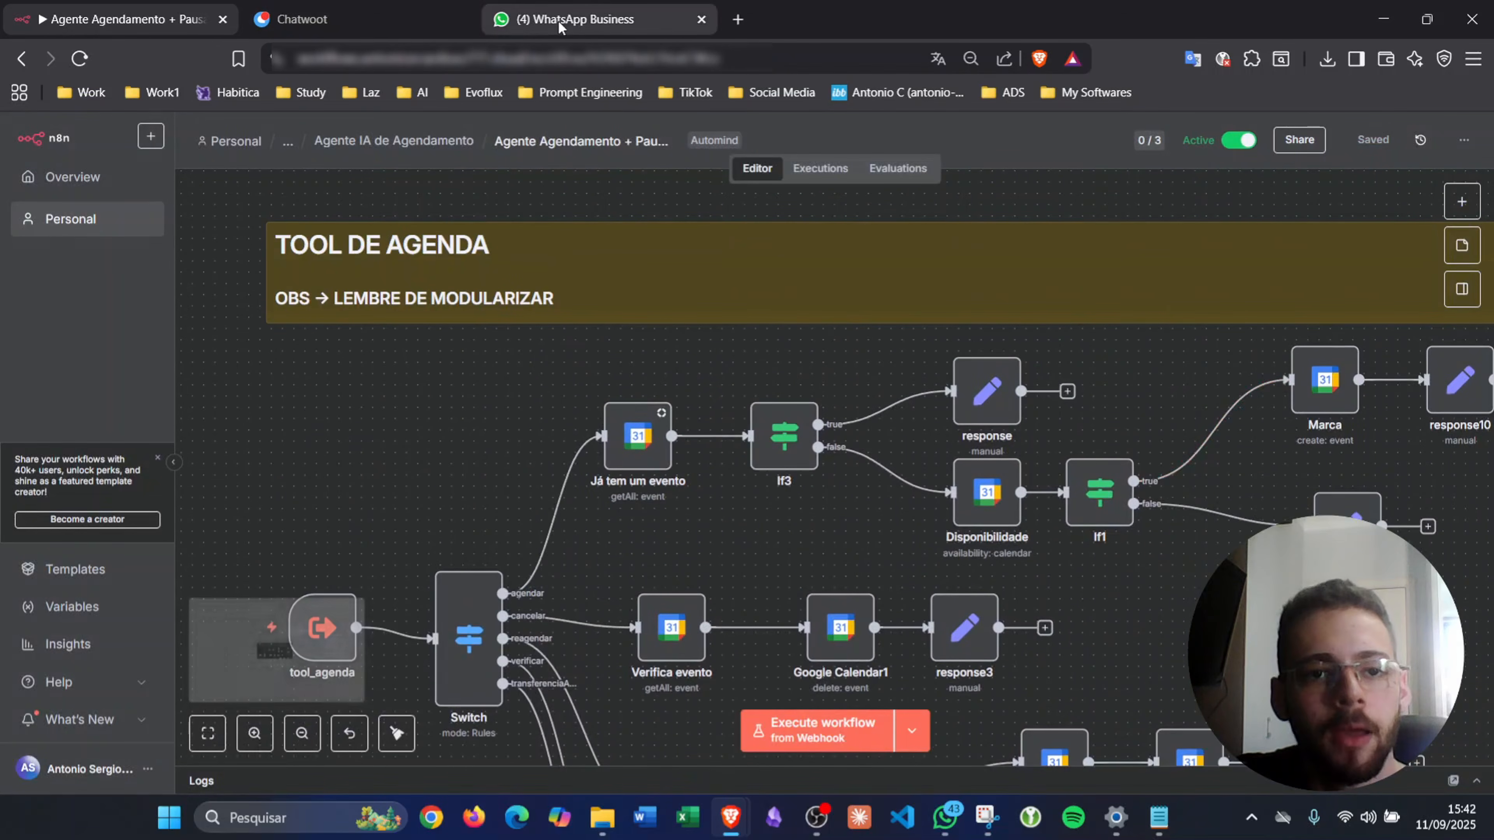
- In the Agente EvoFlux WhatsApp chat, react 👍 to the latest 'ola' message
{"action": "left_click", "coordinate": [557, 21]}
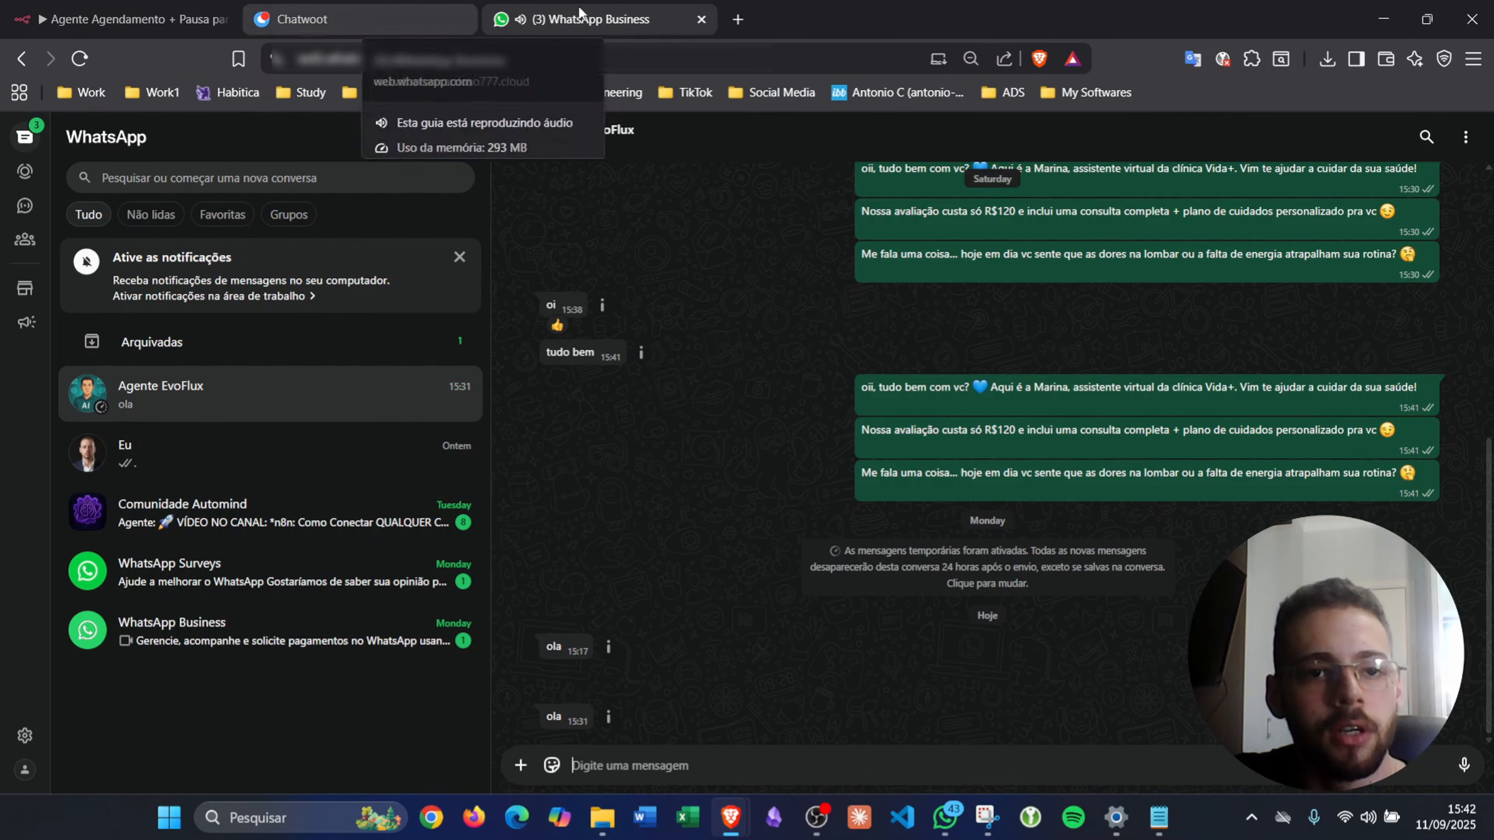
{"action": "left_click", "coordinate": [520, 19]}
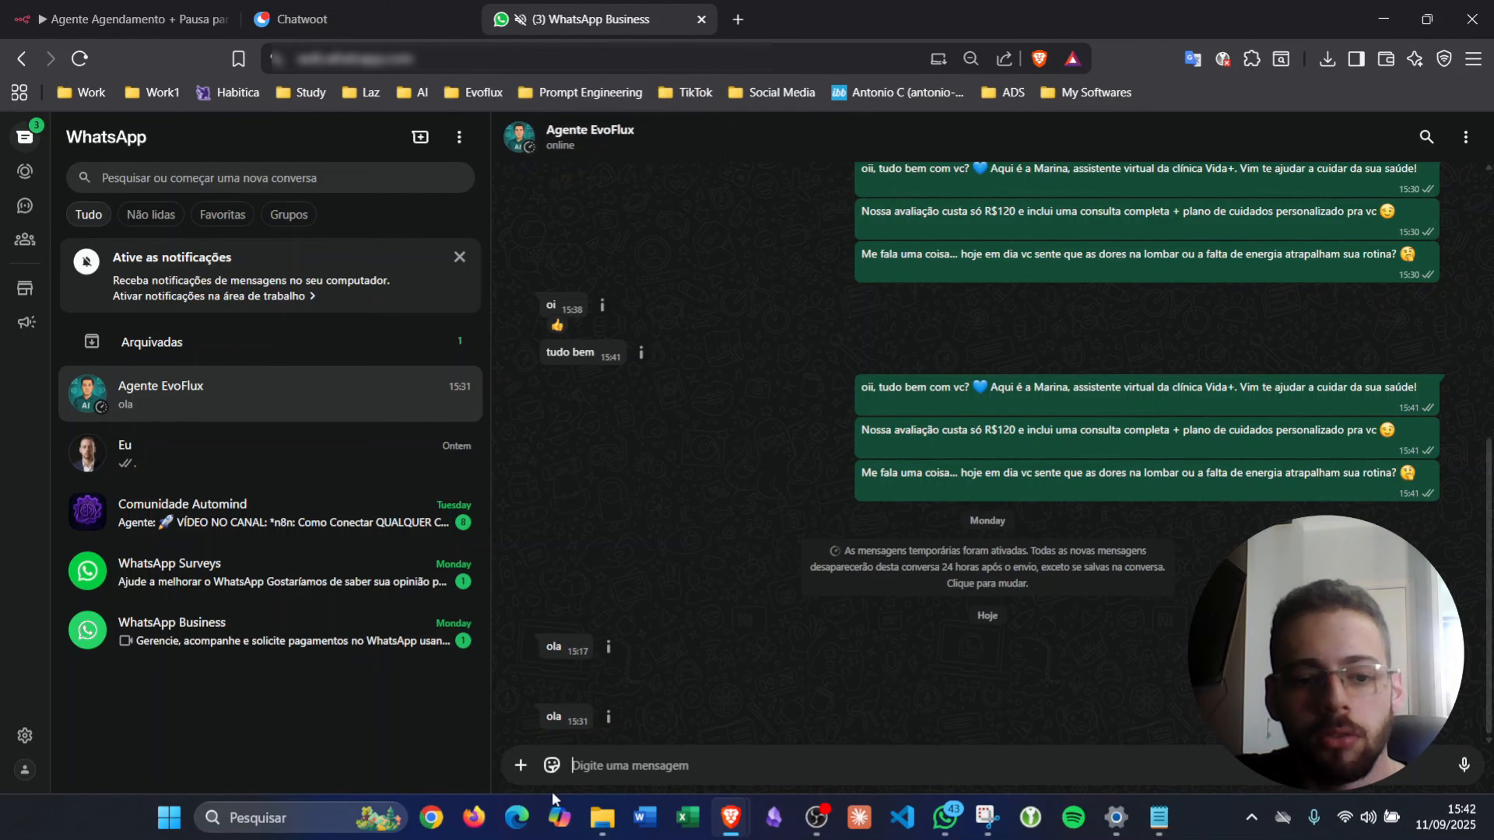
{"action": "left_click", "coordinate": [581, 717]}
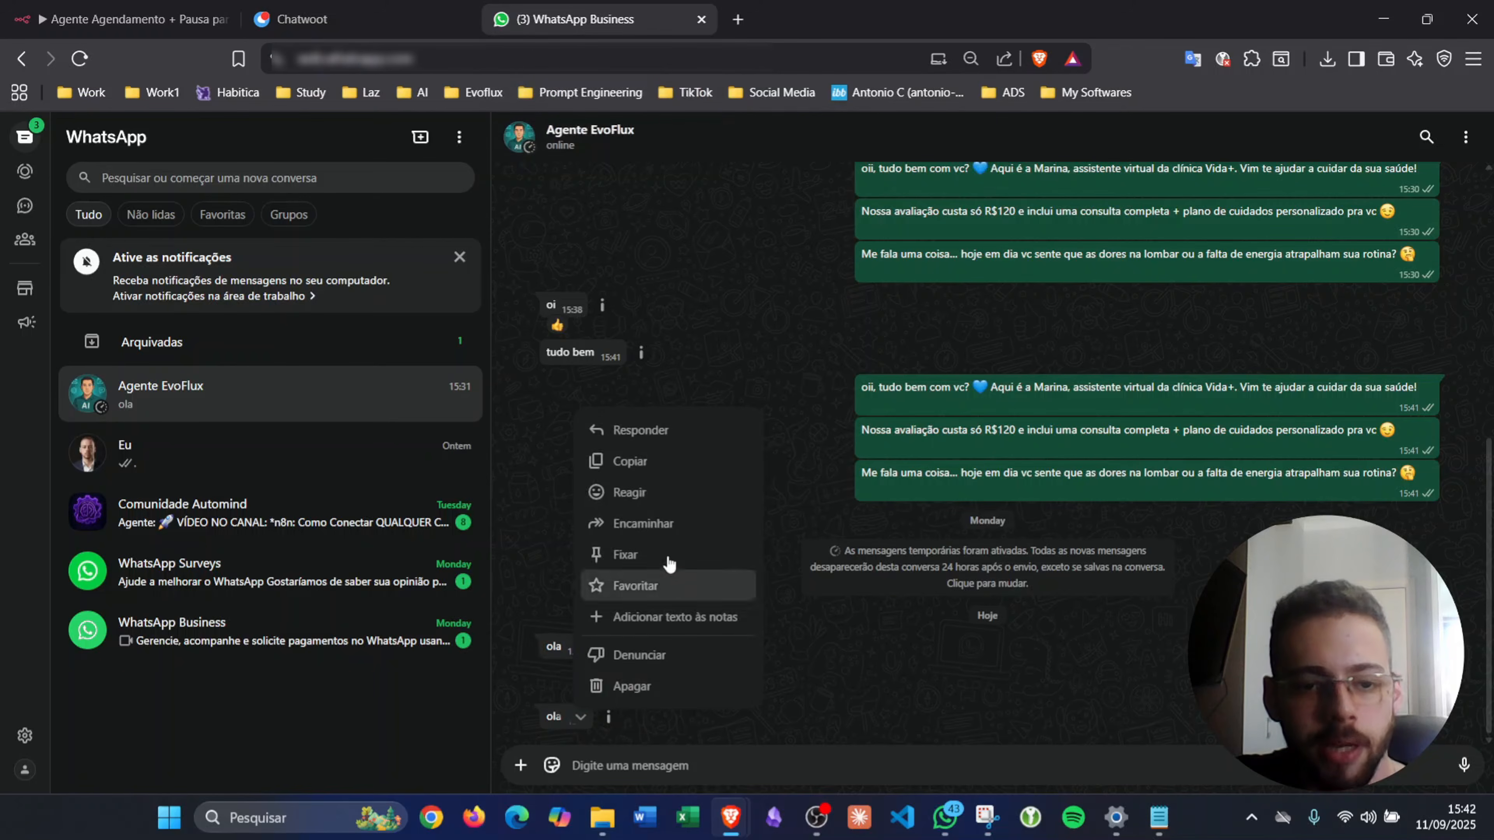
{"action": "left_click", "coordinate": [622, 501]}
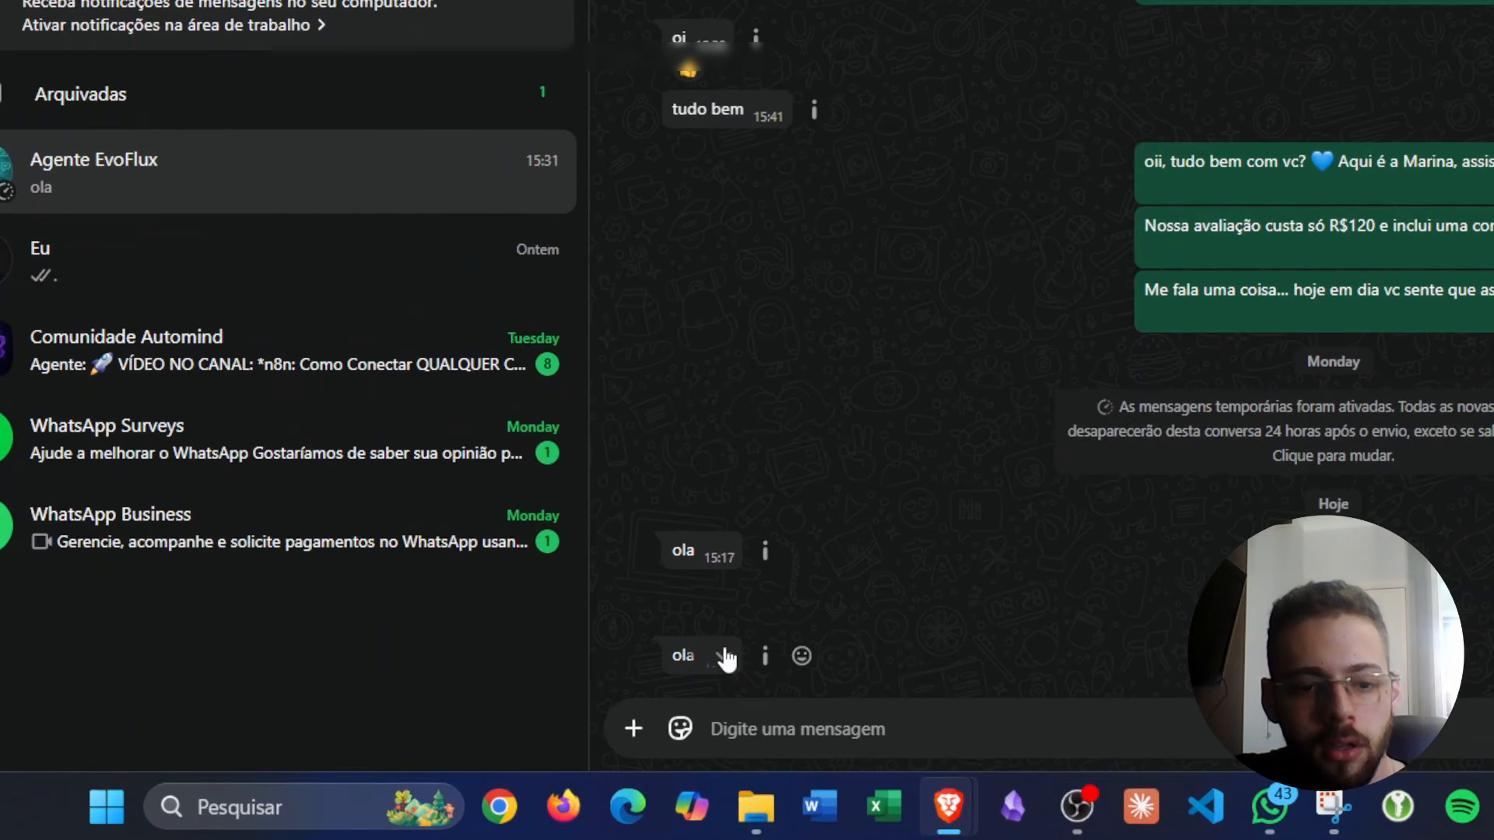
{"action": "left_click", "coordinate": [580, 716]}
{"action": "left_click", "coordinate": [795, 323]}
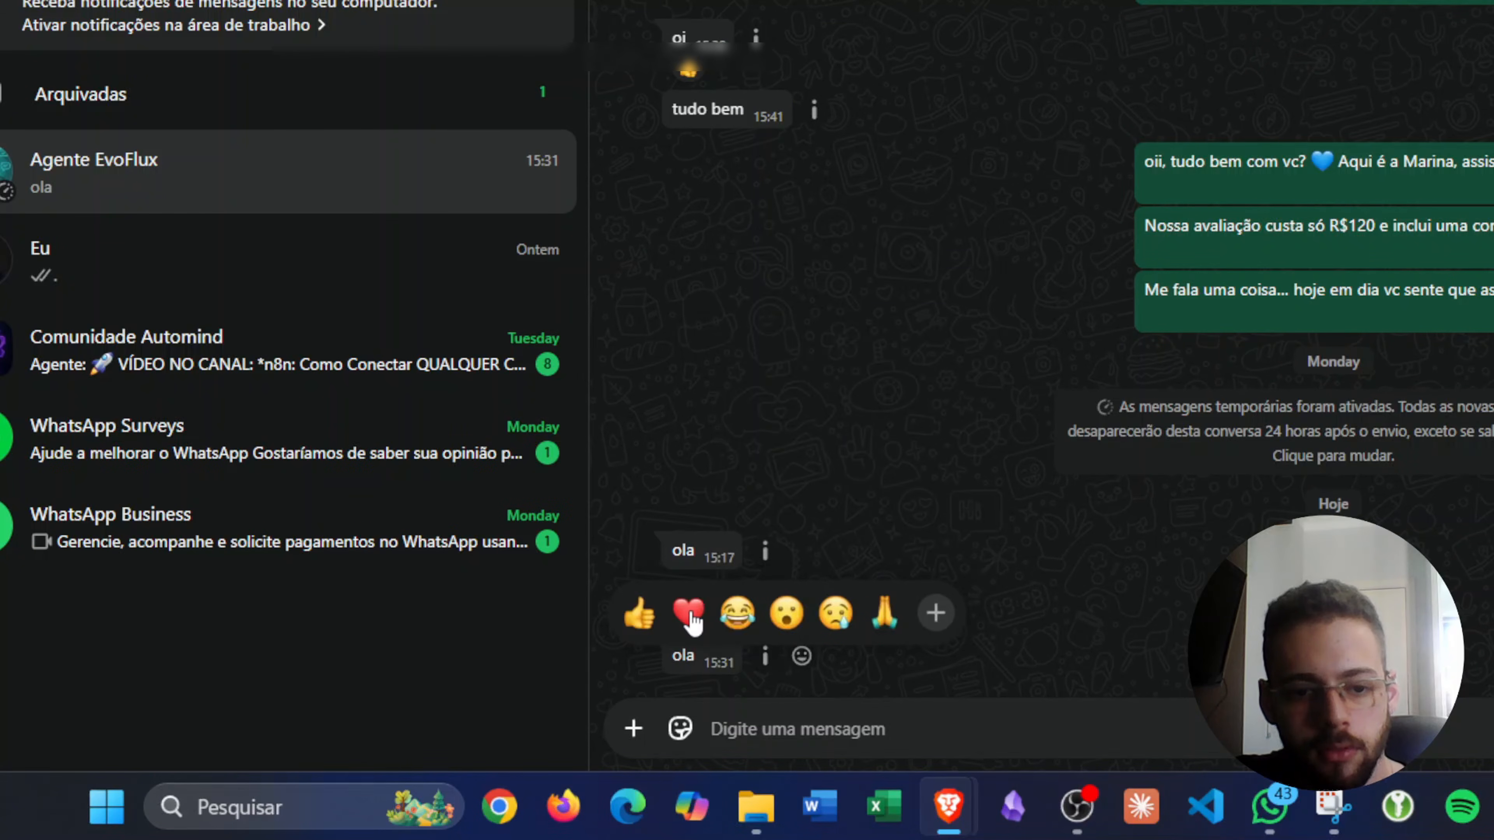
{"action": "left_click", "coordinate": [638, 615]}
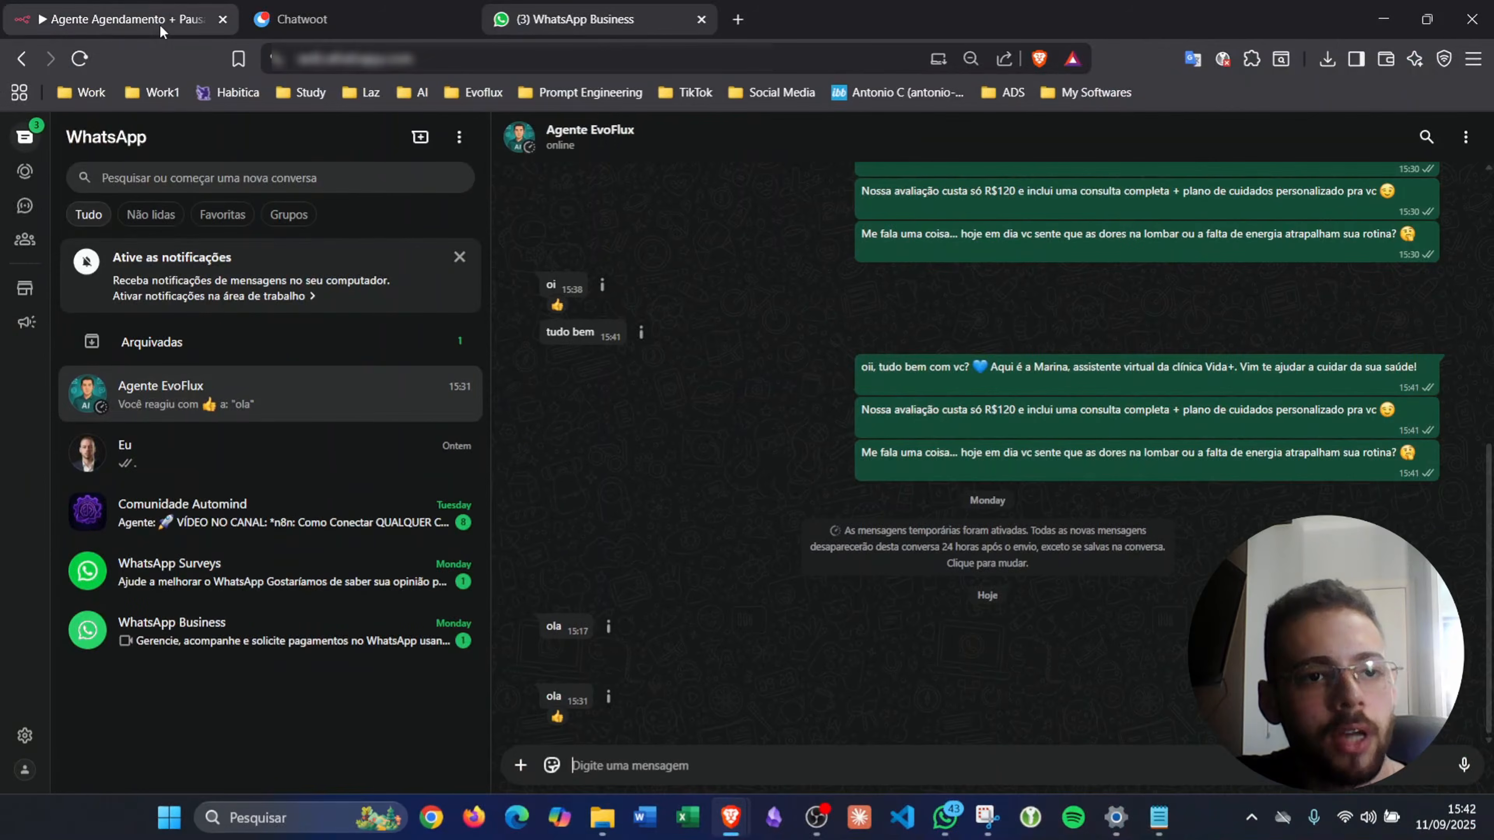
{"action": "left_click", "coordinate": [161, 29]}
- Open the 15:42:42 execution and zoom in on the If and Despausa nodes
{"action": "left_click", "coordinate": [816, 169]}
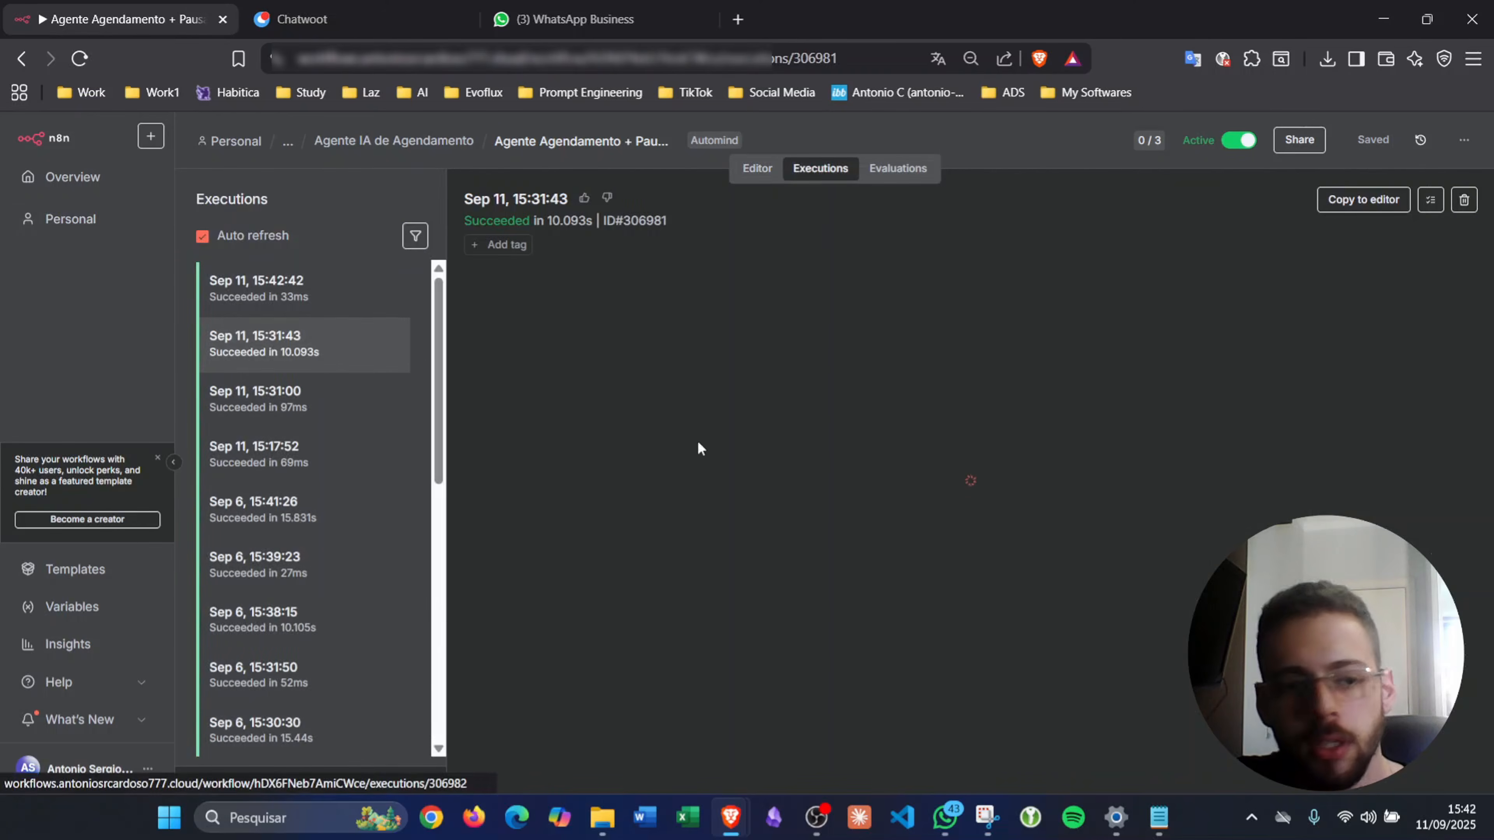
{"action": "left_click", "coordinate": [319, 288]}
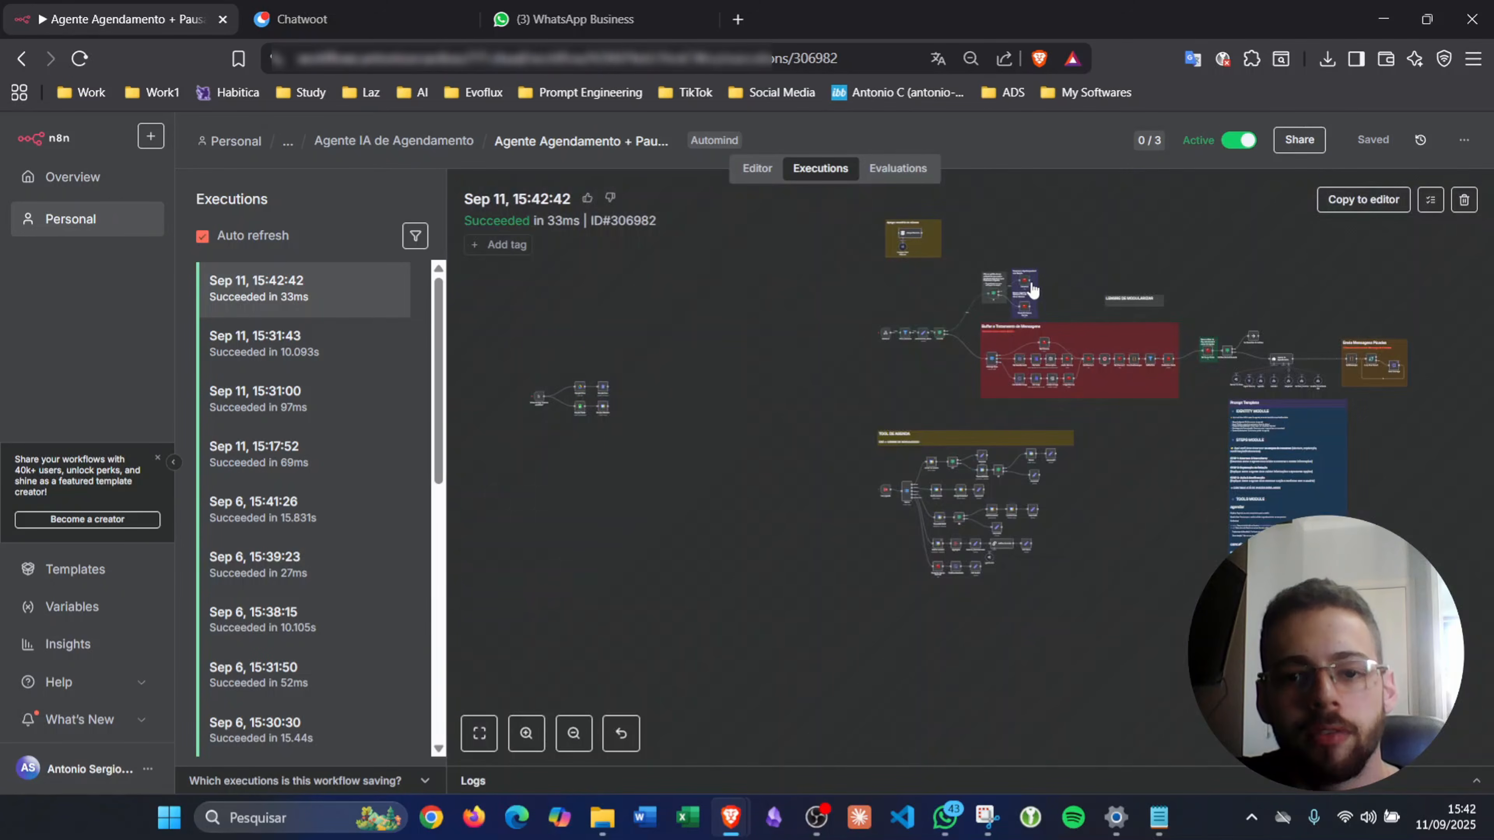
{"action": "scroll", "coordinate": [1033, 289], "scroll_direction": "up", "scroll_amount": 12}
{"action": "scroll", "coordinate": [1011, 284], "scroll_direction": "up", "scroll_amount": 1}
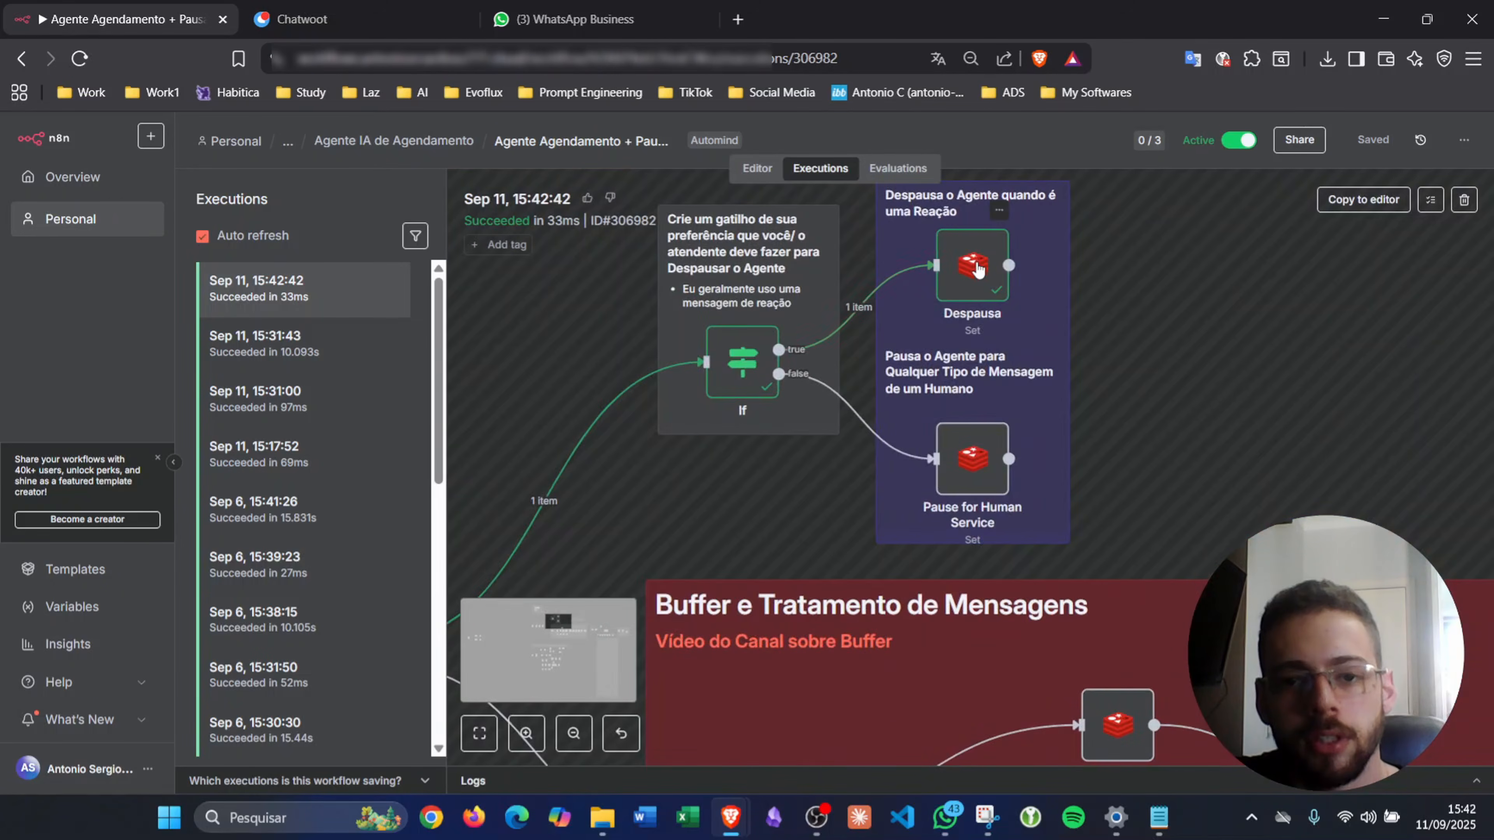
- Send 'Olá' to the Evoflux contact from the Chatwoot conversation
{"action": "left_click", "coordinate": [318, 19]}
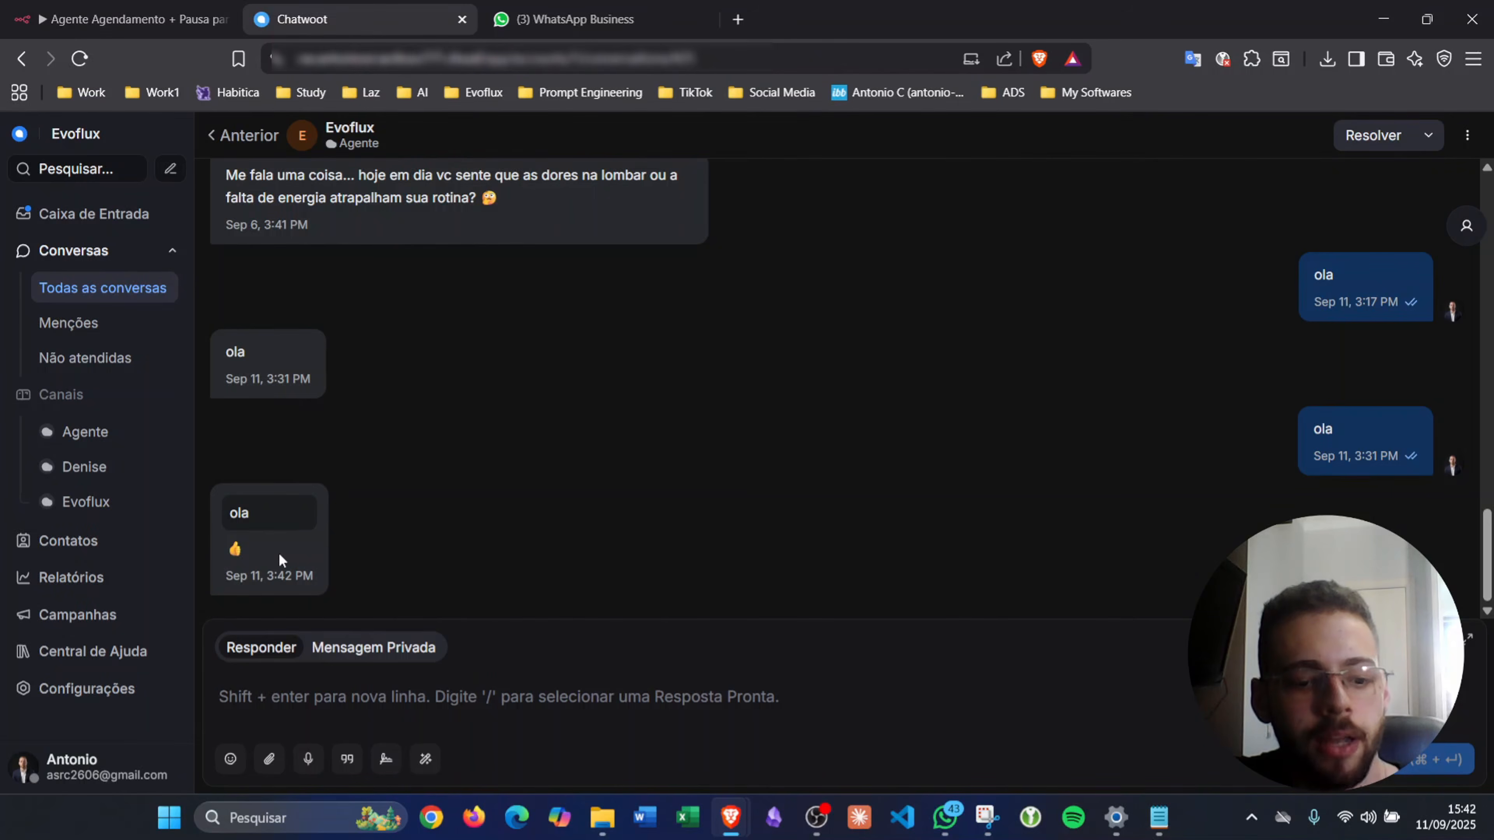
{"action": "key", "text": "alt"}
{"action": "left_click", "coordinate": [465, 508]}
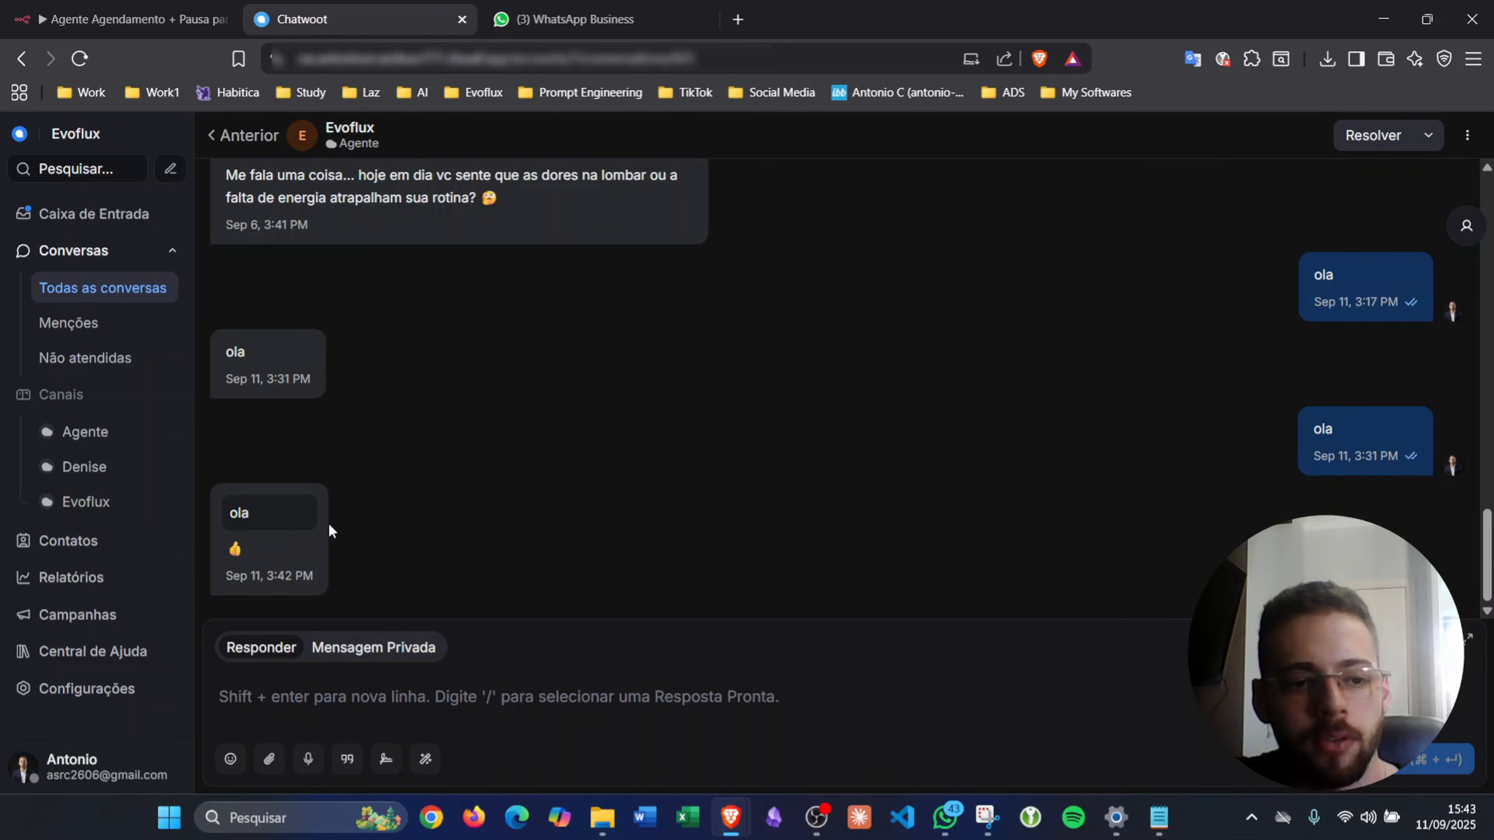
{"action": "left_click", "coordinate": [341, 695]}
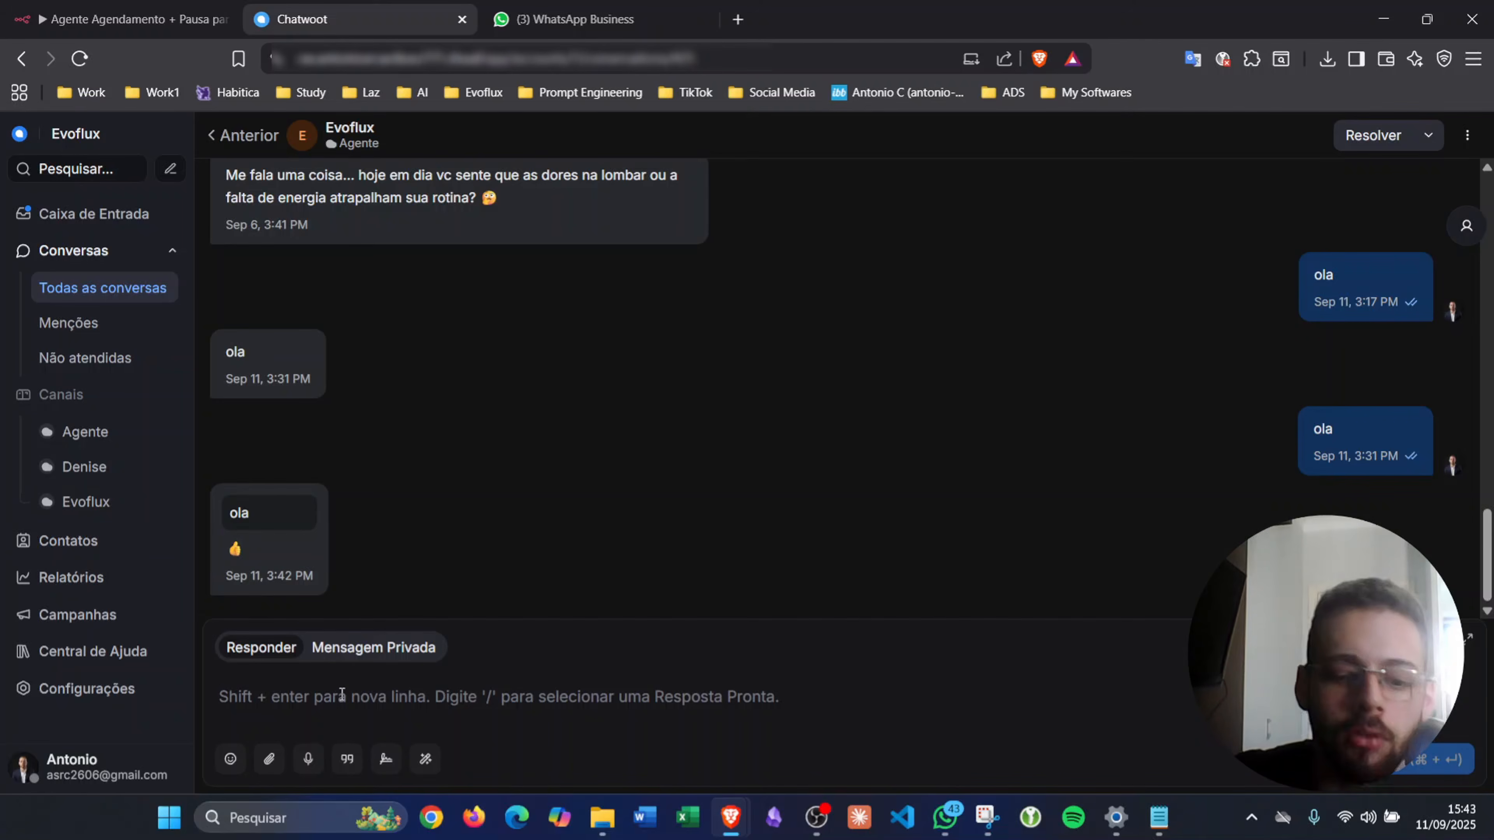
{"action": "type", "text": "Olá"}
{"action": "key", "text": "Return"}
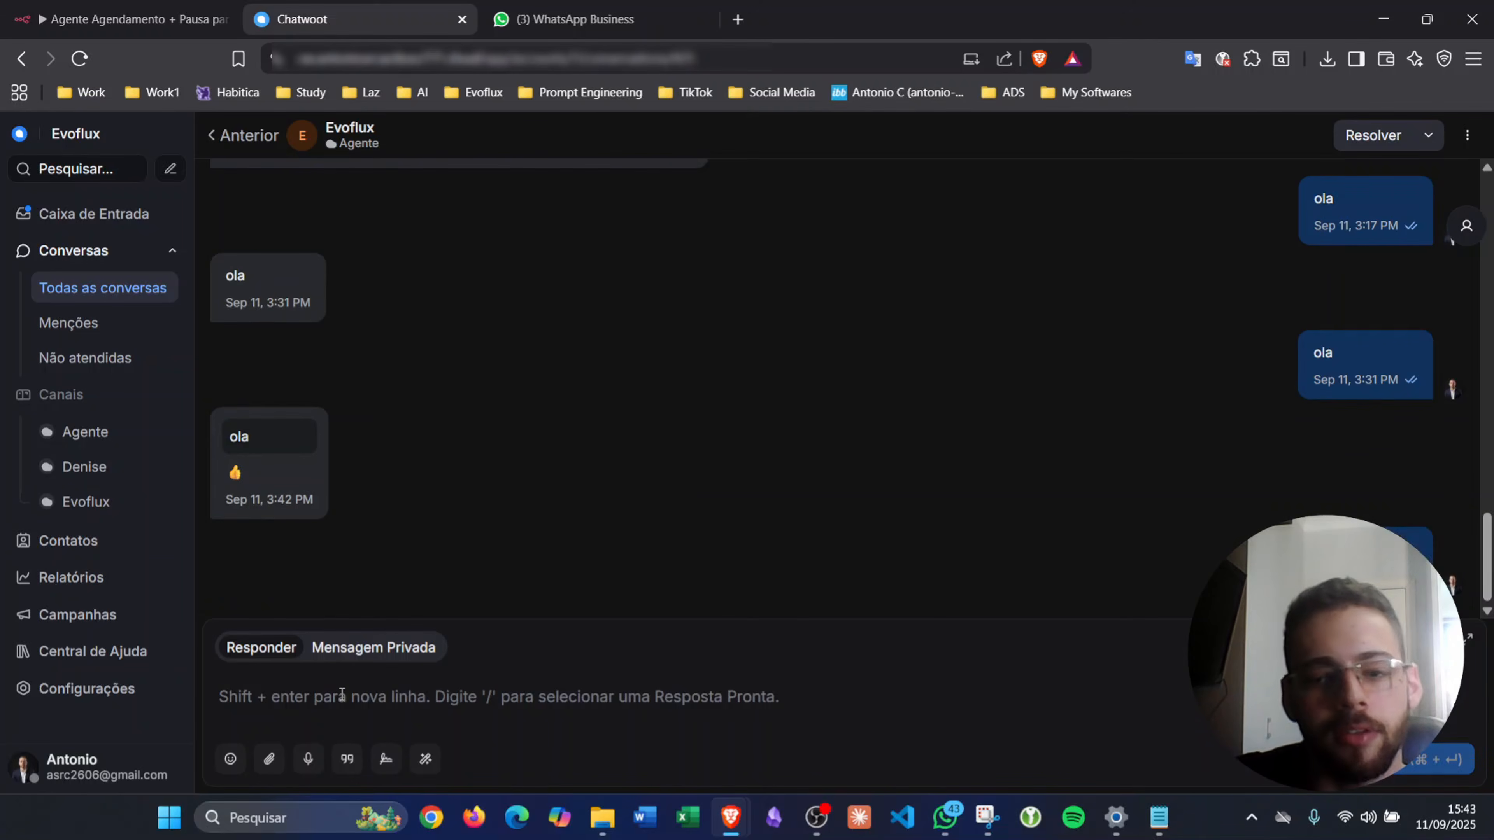
- Check n8n for the new execution, then view the agent's greeting replies in WhatsApp
{"action": "left_click", "coordinate": [194, 19]}
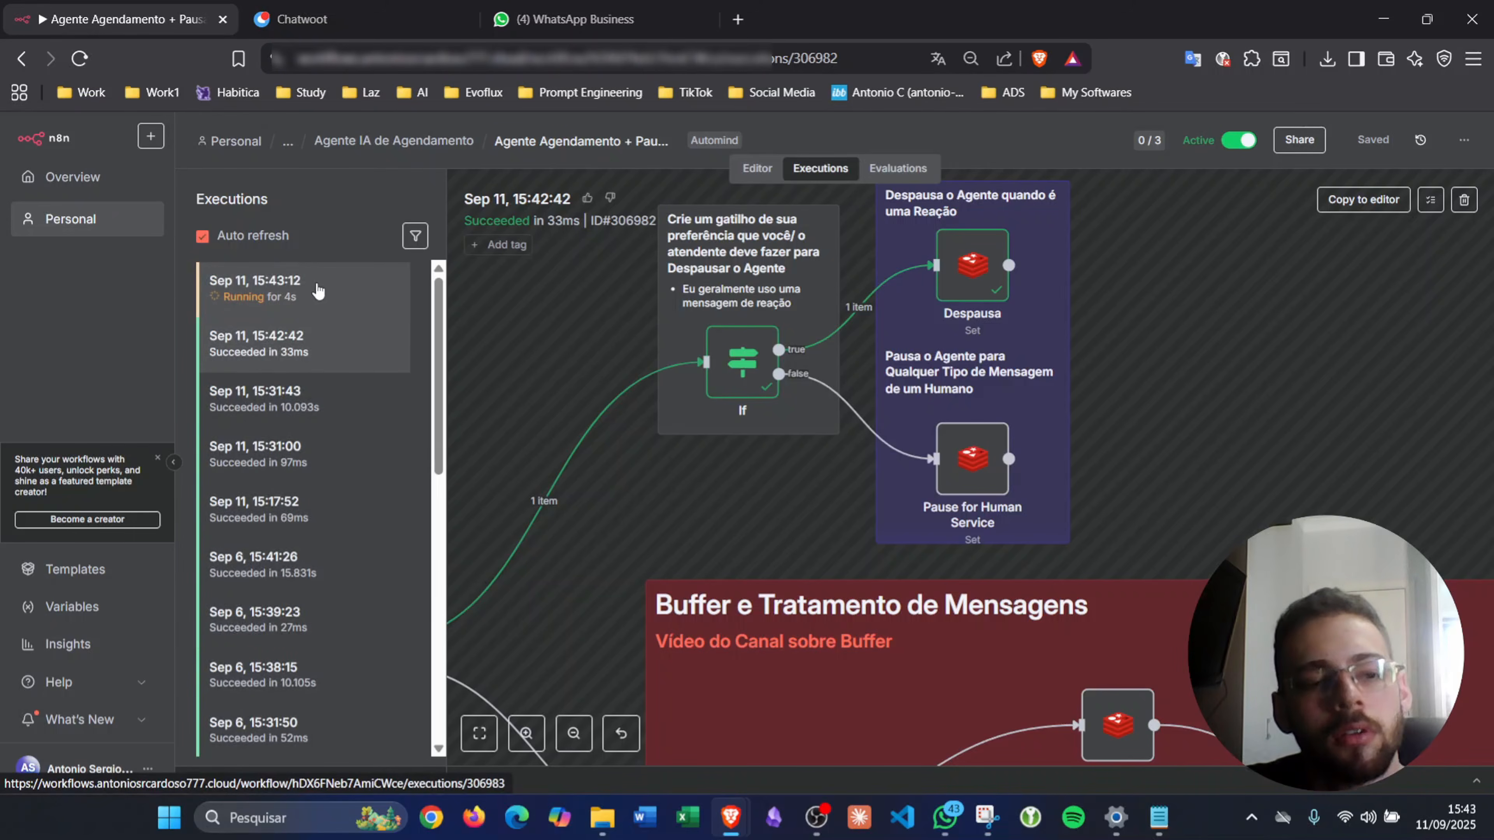
{"action": "left_click", "coordinate": [411, 23]}
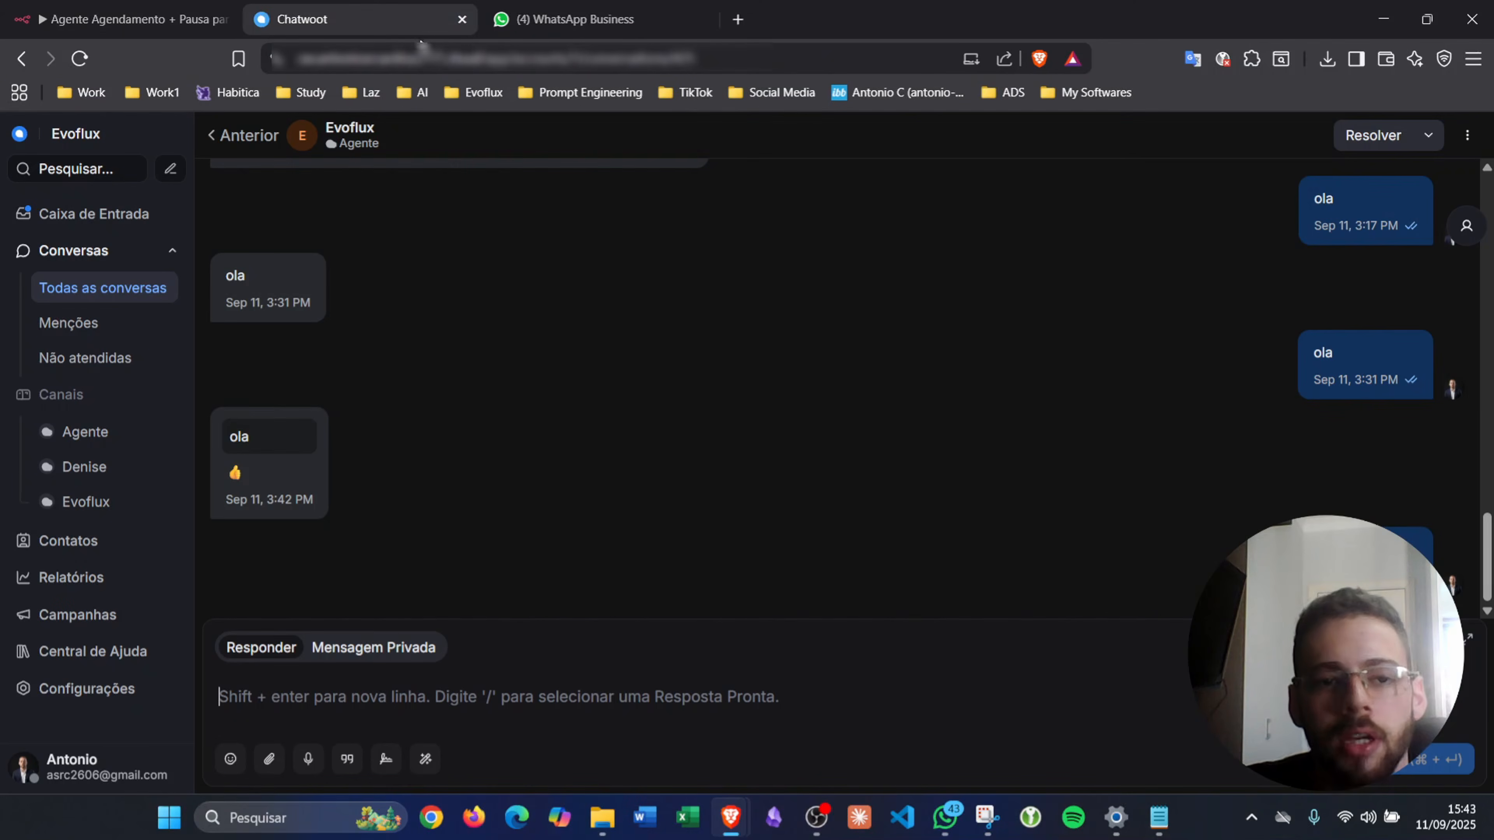
{"action": "left_click", "coordinate": [509, 31]}
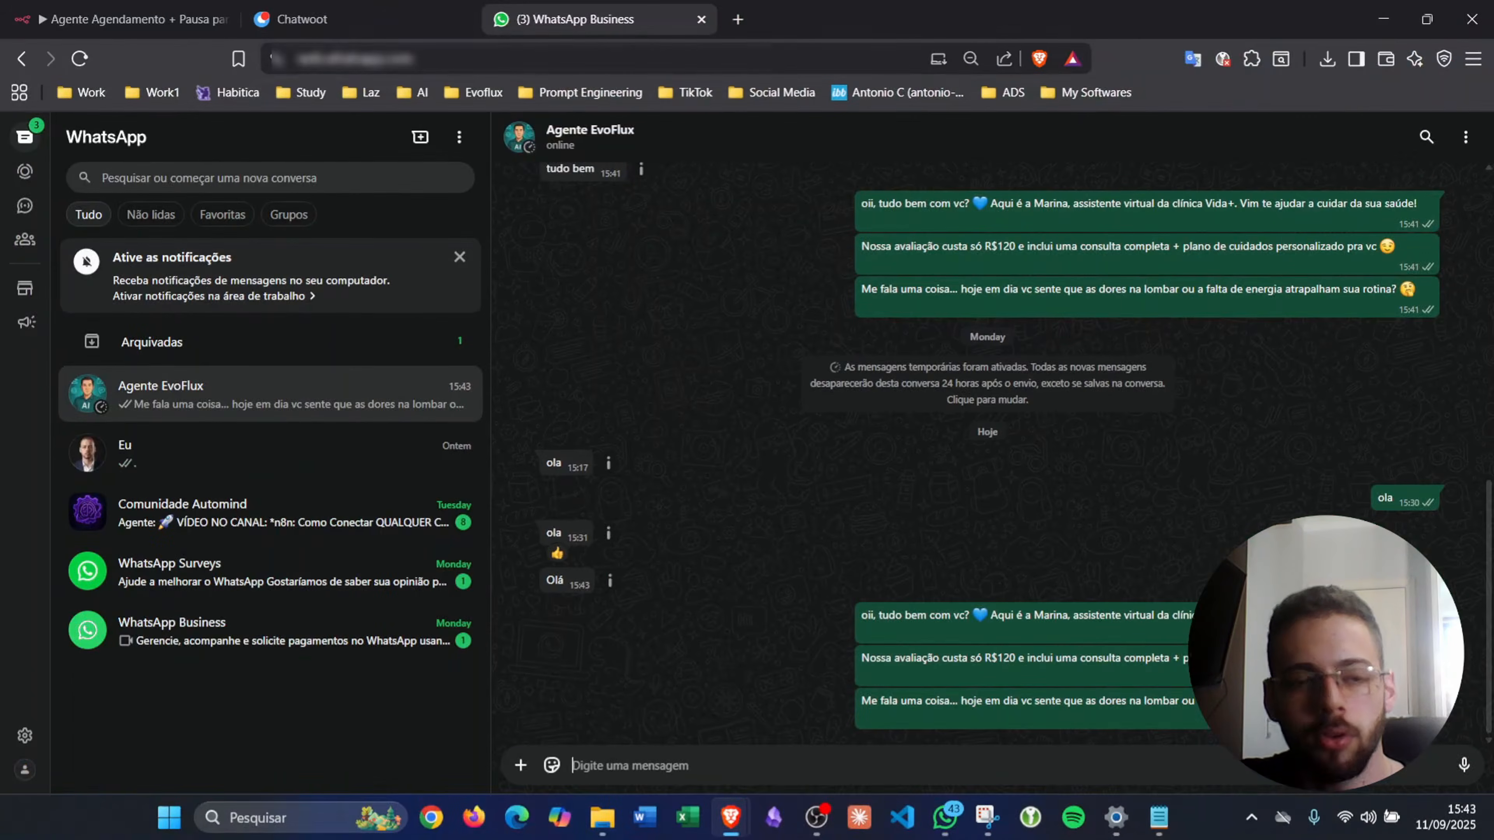
- Write the invoice request 'Quero solicitar uma nota fiscal de um serviço' in Chatwoot and send it
{"action": "left_click", "coordinate": [326, 18]}
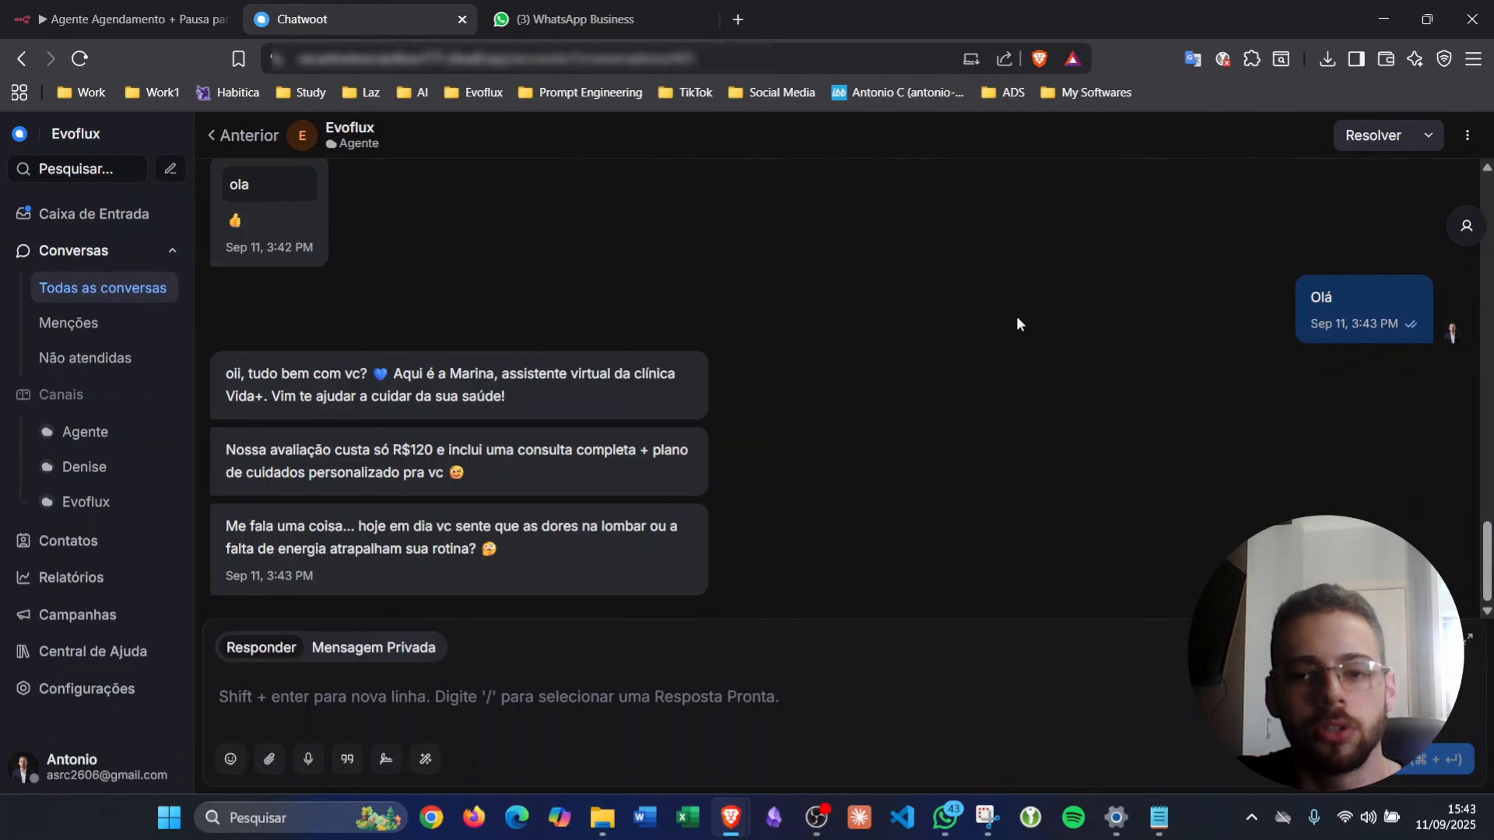
{"action": "type", "text": "Q"}
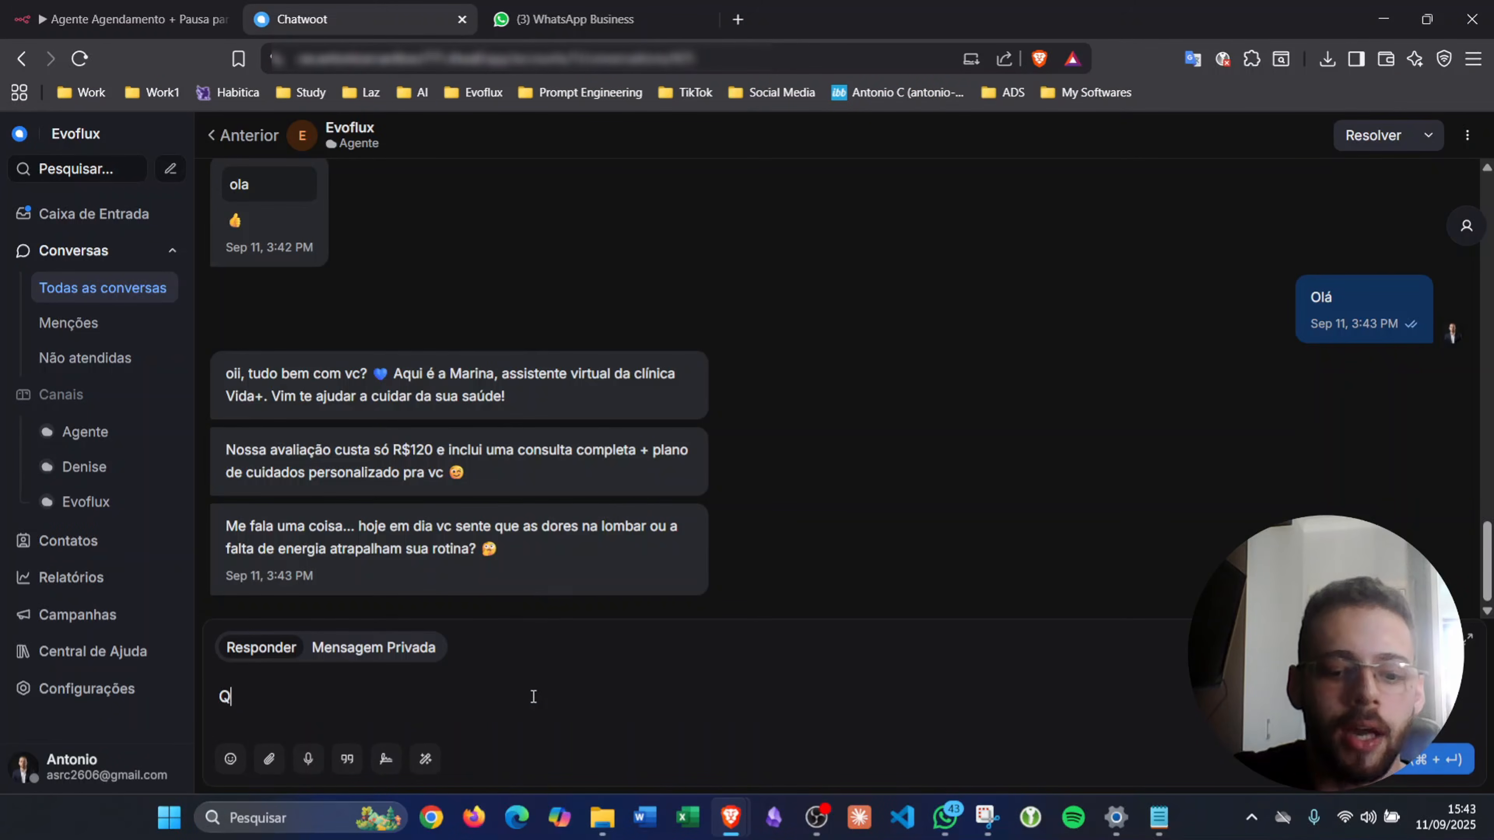
{"action": "type", "text": "uero s"}
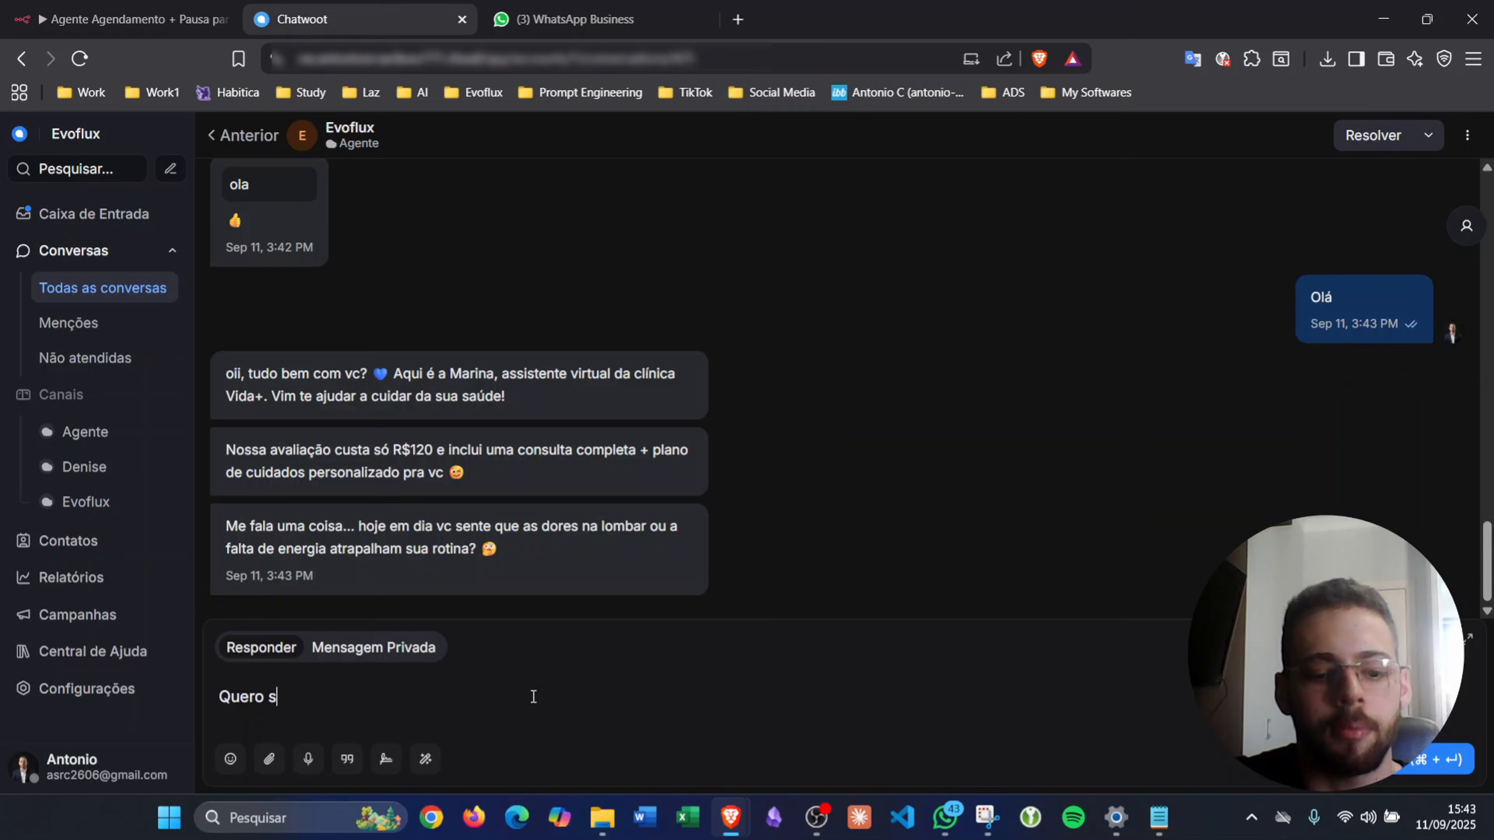
{"action": "type", "text": "sol"}
{"action": "type", "text": "uma nota fiscal de um serviço"}
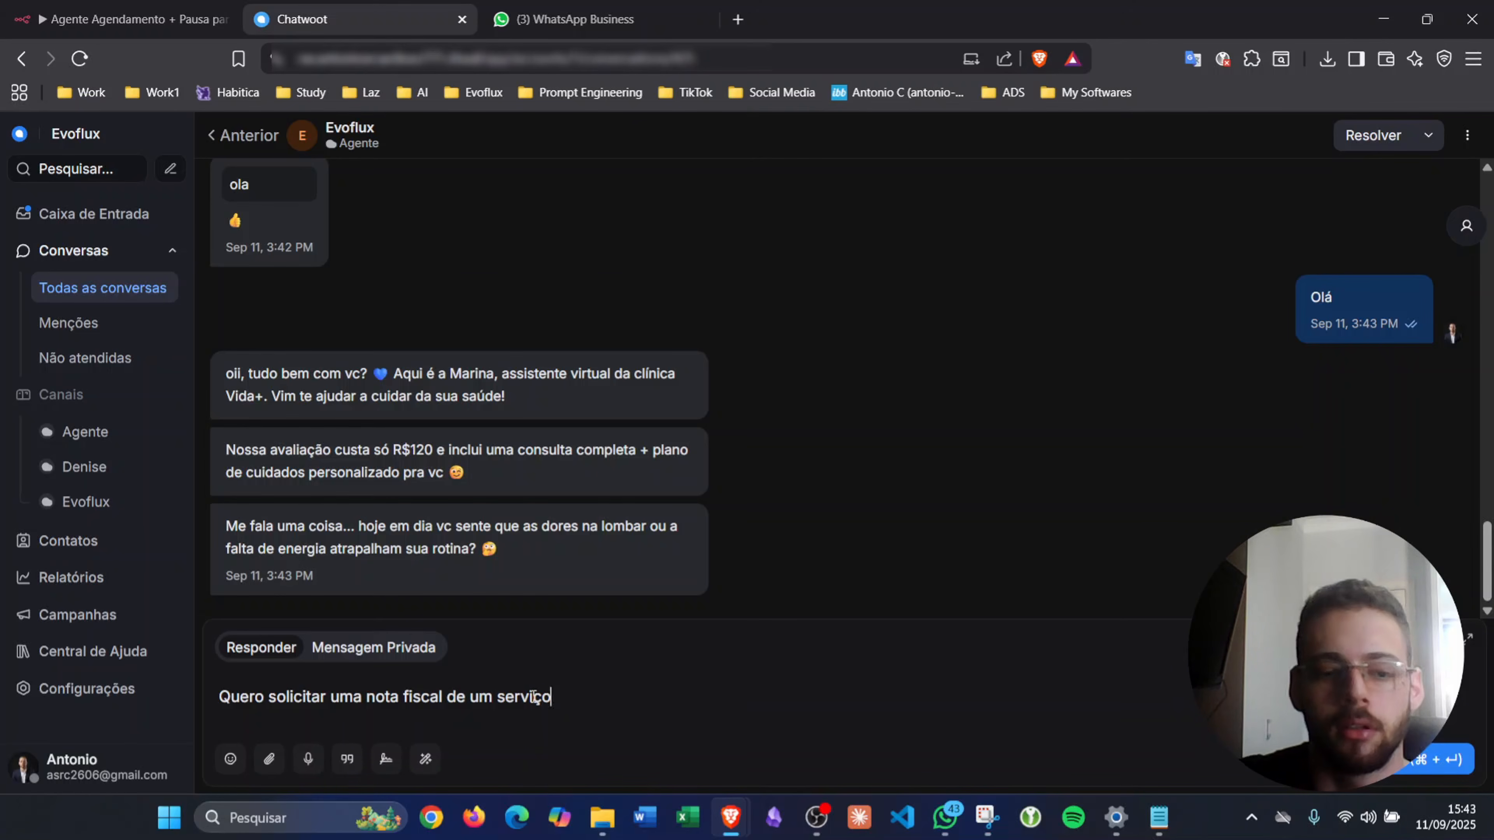
{"action": "key", "text": "Return"}
- Open the 15:43:53 execution, checking the agent's reply in the WhatsApp chat along the way
{"action": "left_click", "coordinate": [129, 19]}
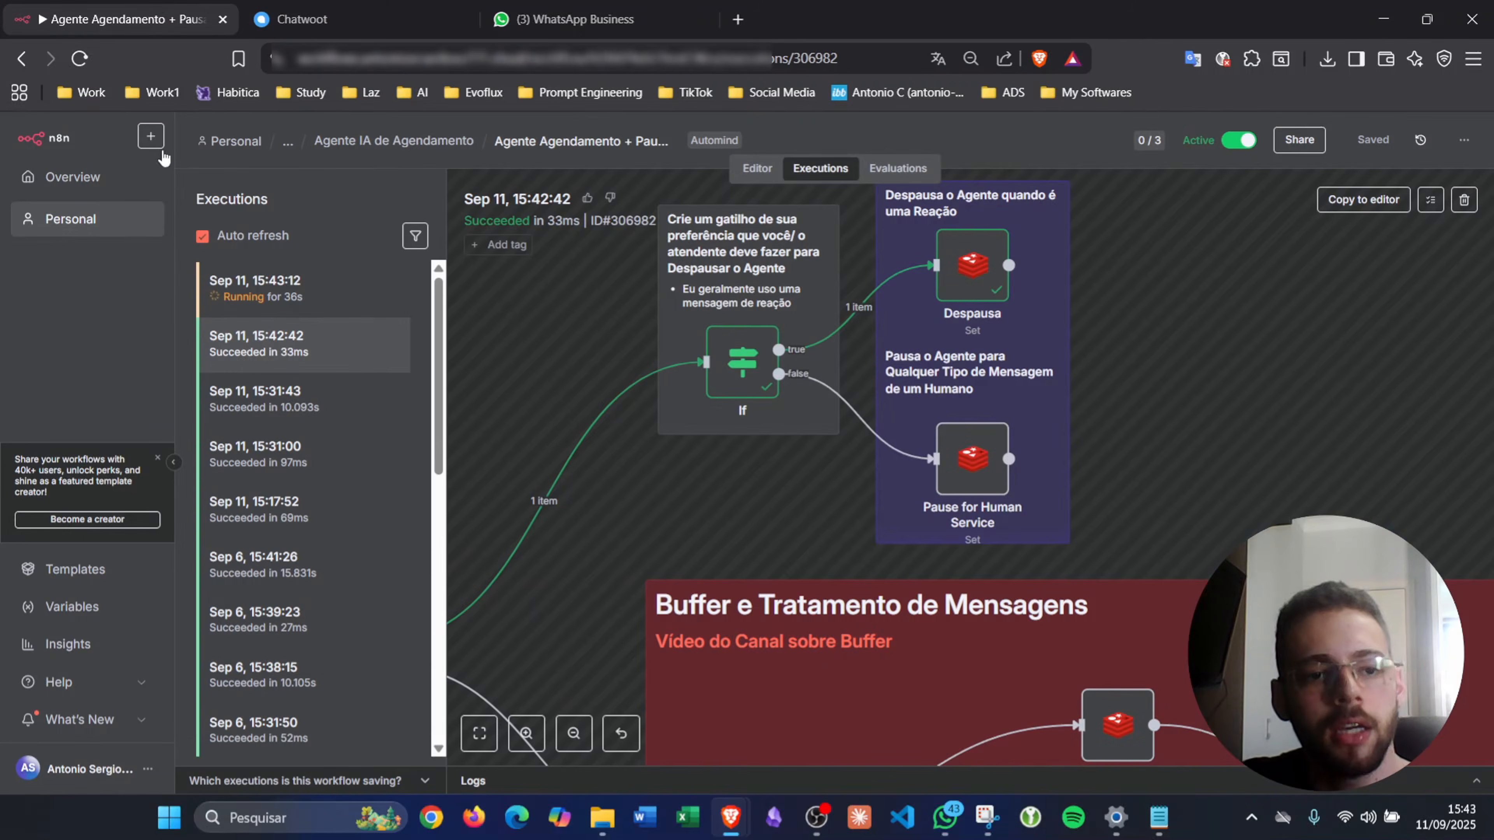
{"action": "left_click", "coordinate": [303, 297]}
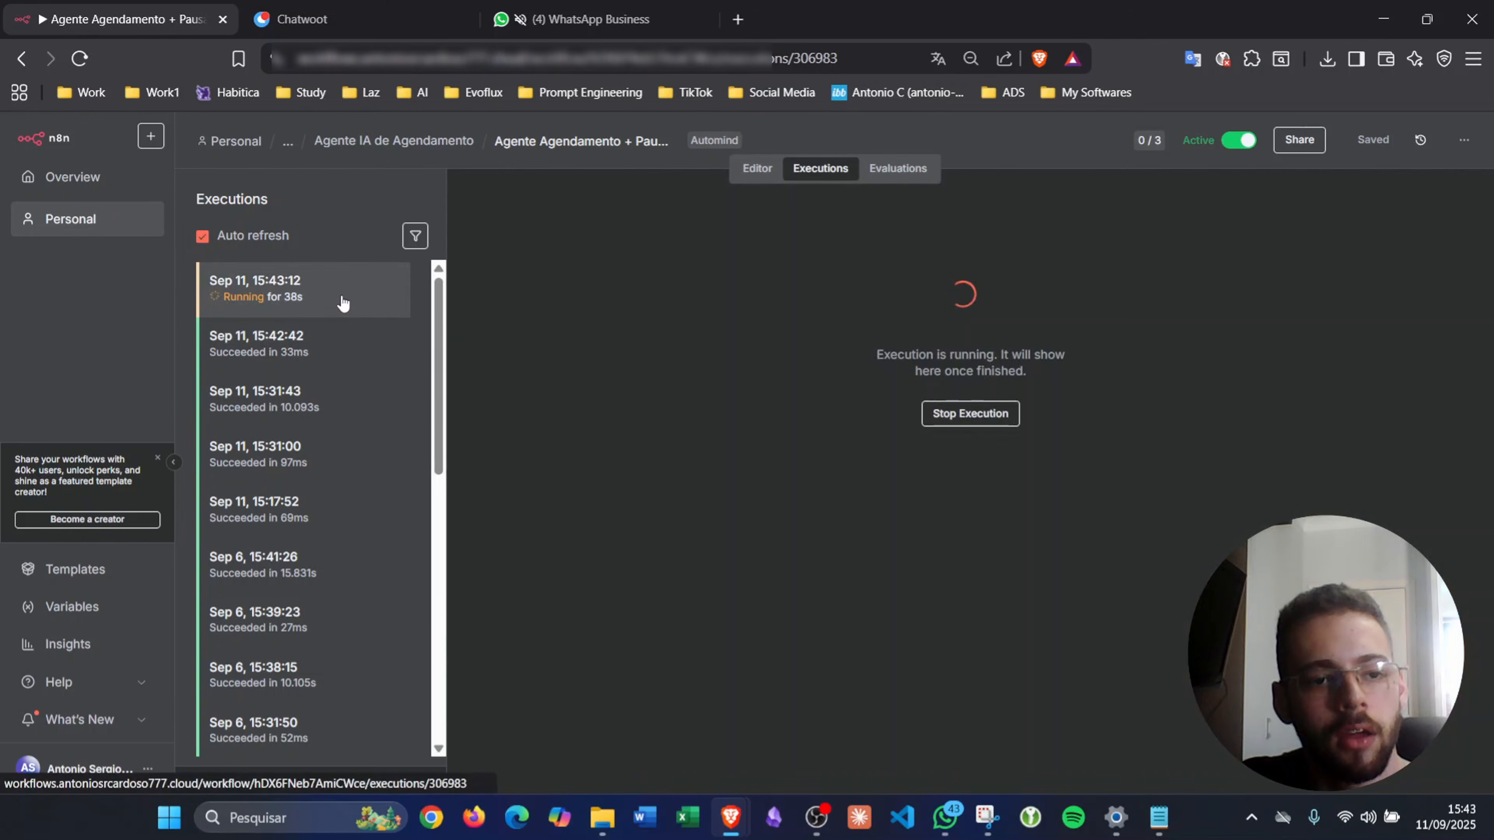
{"action": "left_click", "coordinate": [322, 337]}
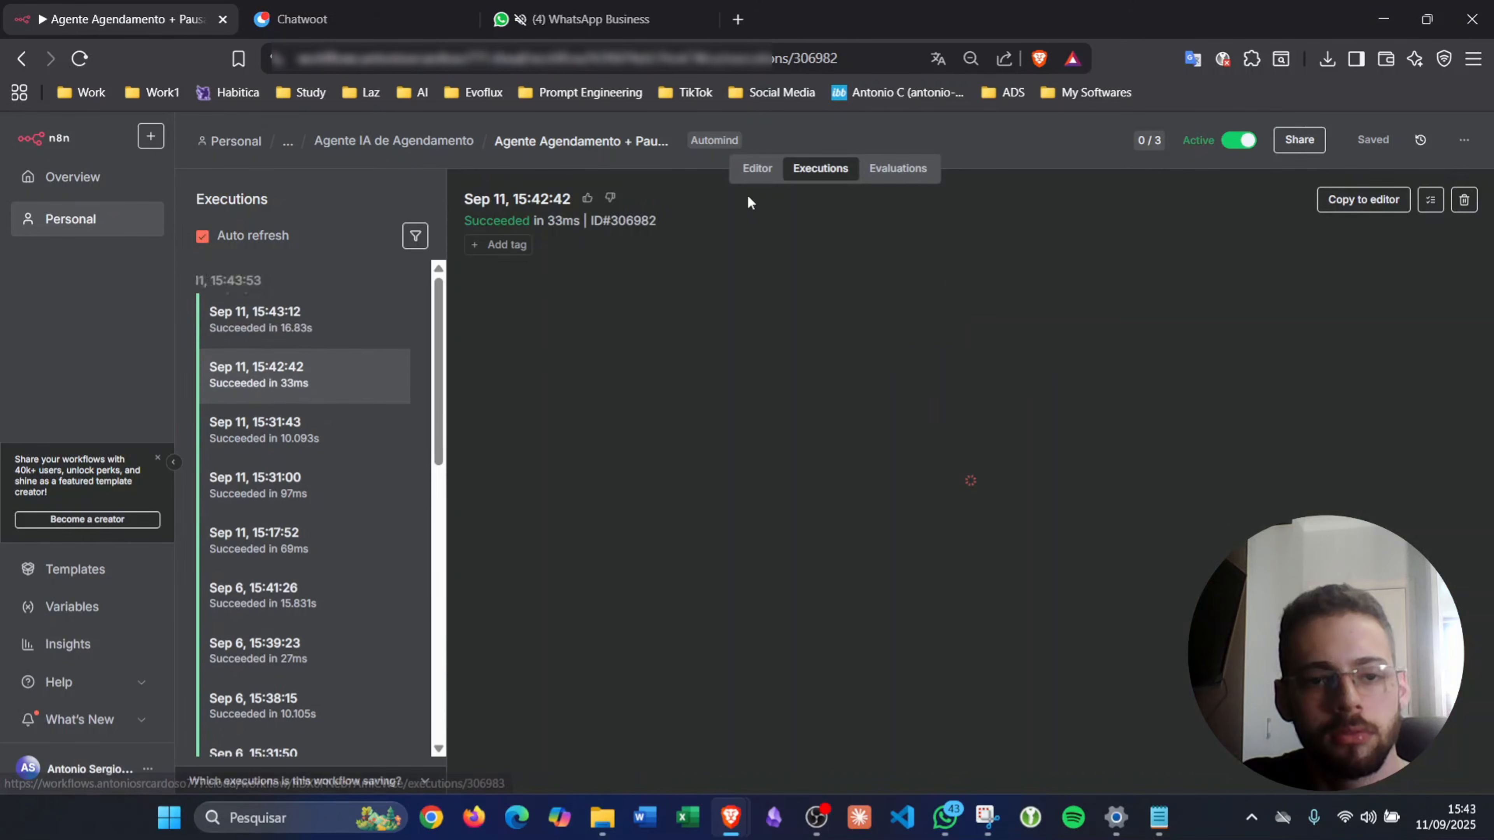
{"action": "left_click", "coordinate": [292, 298]}
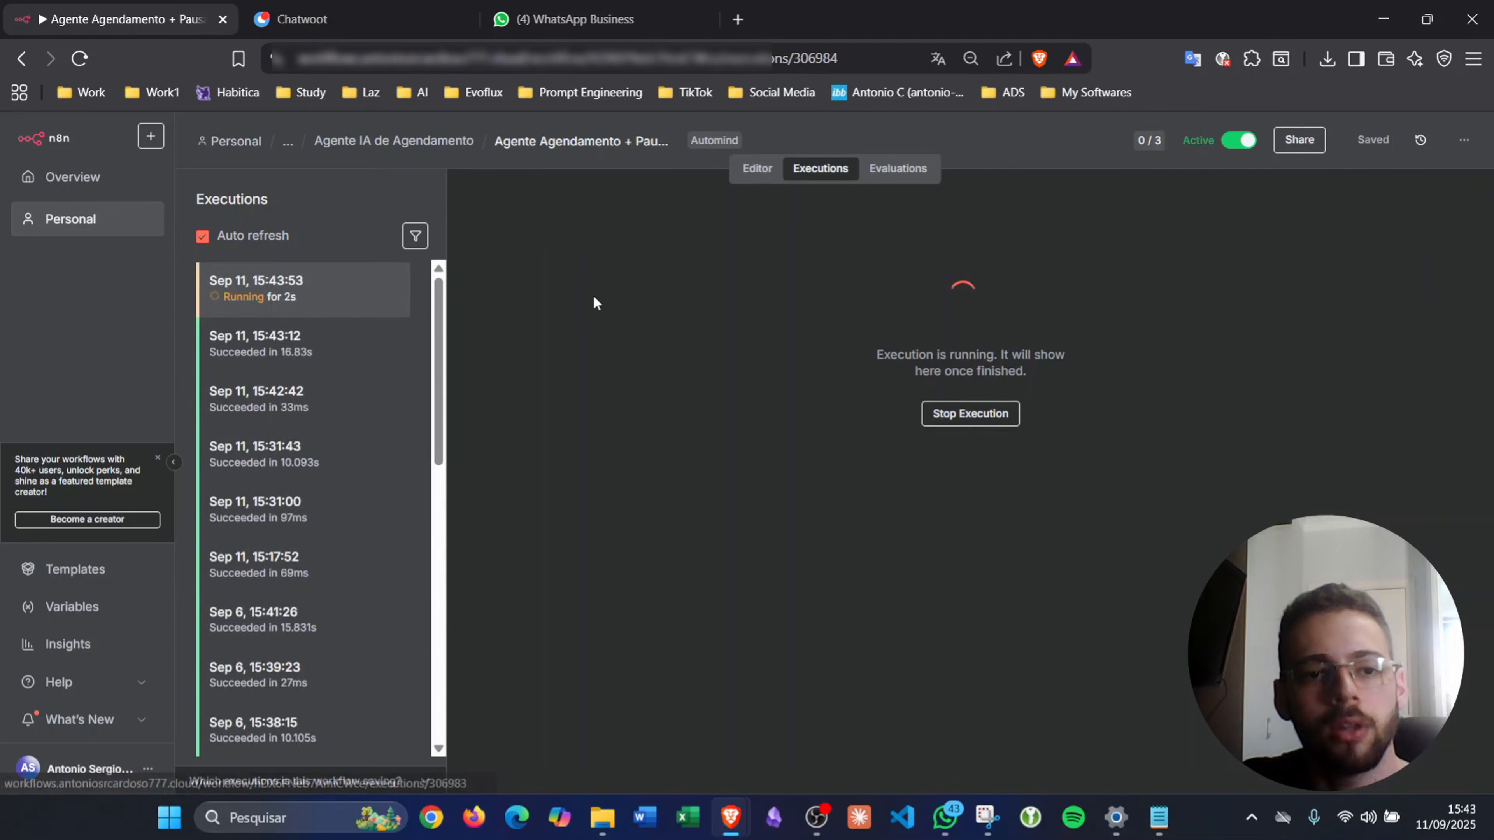
{"action": "left_click", "coordinate": [563, 22]}
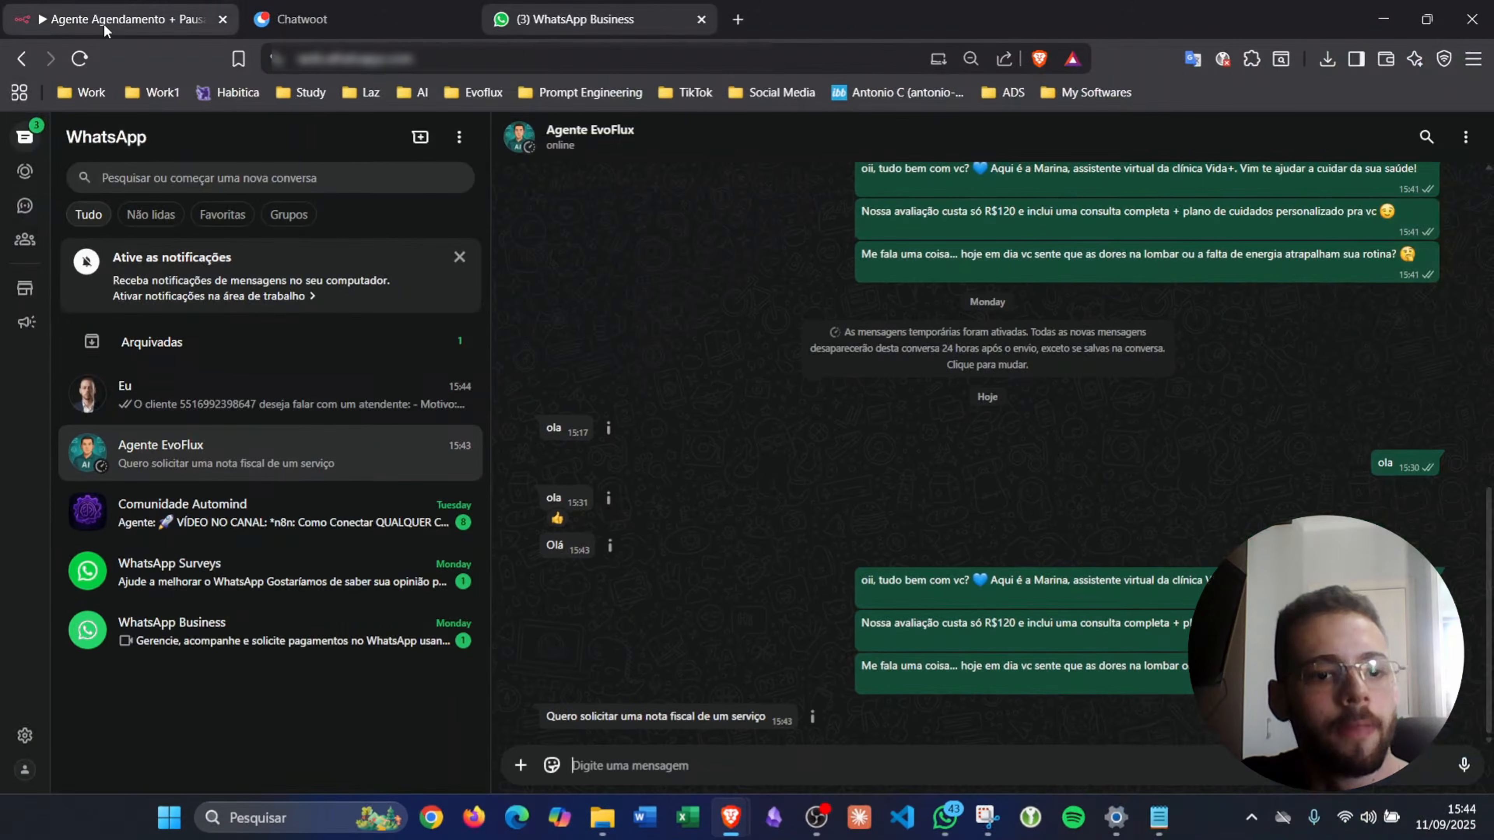
{"action": "left_click", "coordinate": [106, 24]}
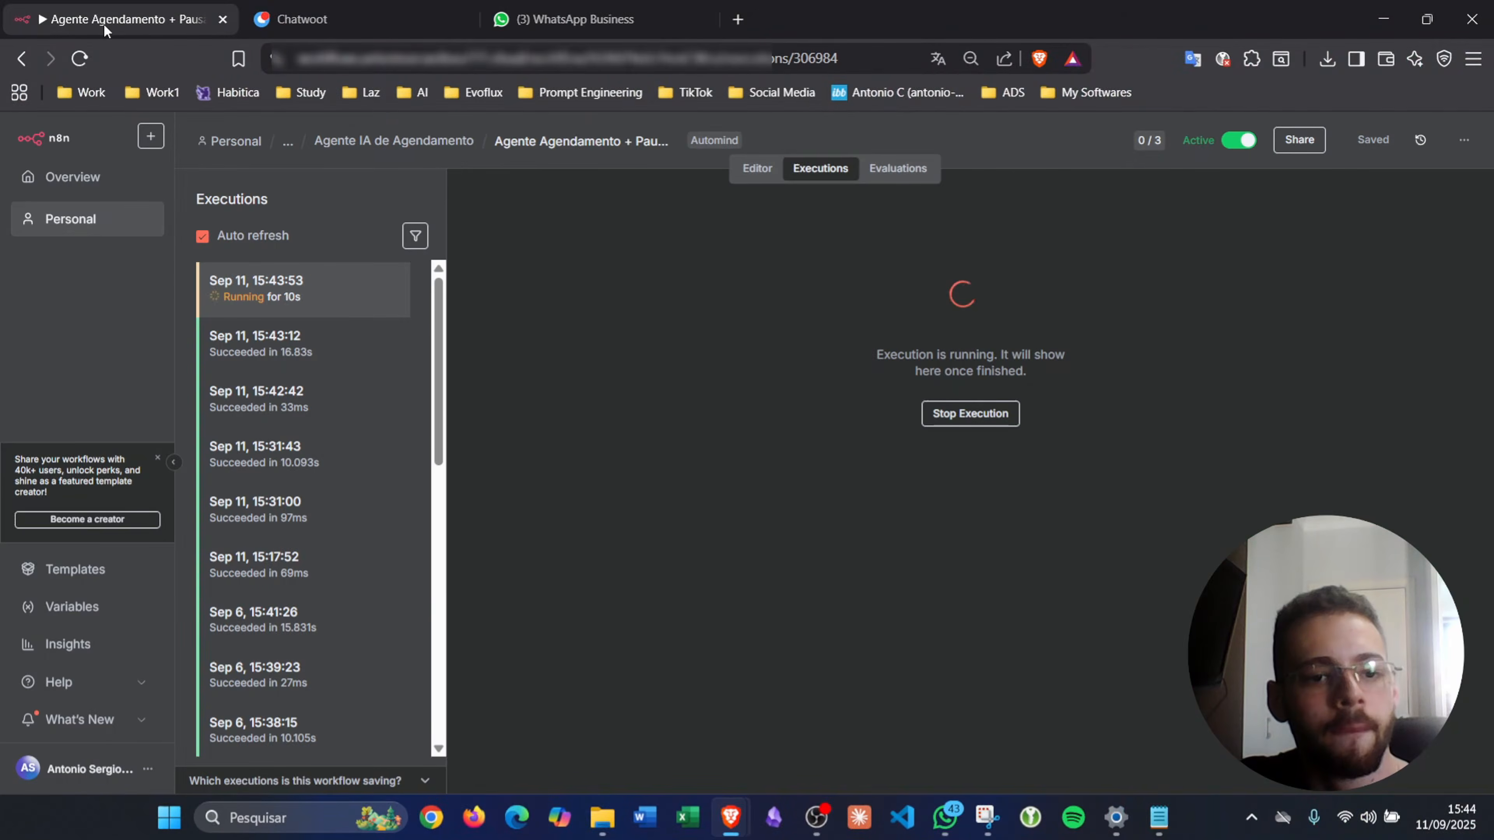
{"action": "left_click", "coordinate": [557, 8]}
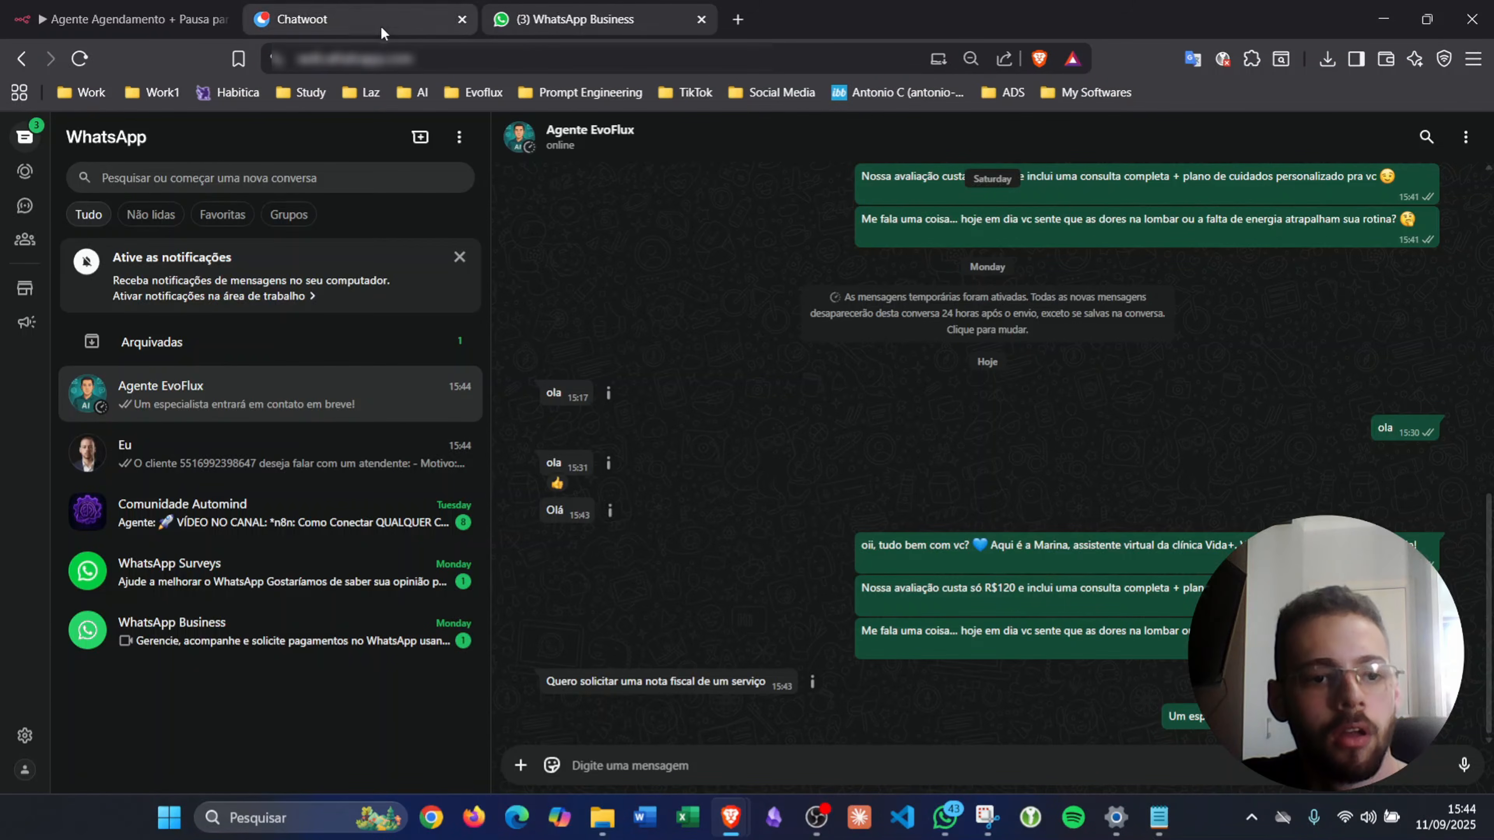
{"action": "left_click", "coordinate": [183, 23]}
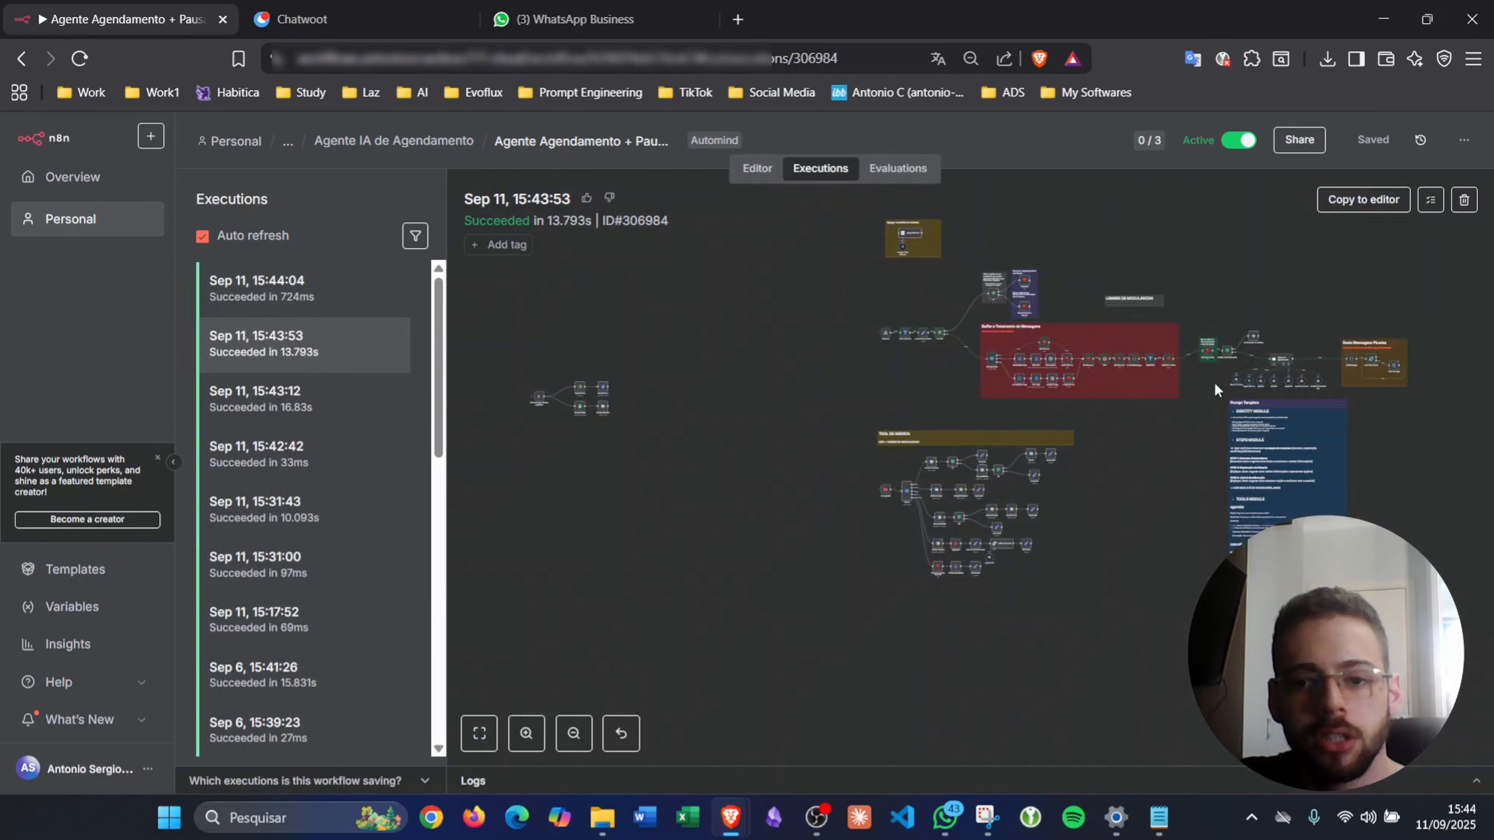
- Review the transferirParaAtendente tool node's inputs and response in this run
{"action": "scroll", "coordinate": [1178, 371], "scroll_direction": "up", "scroll_amount": 5}
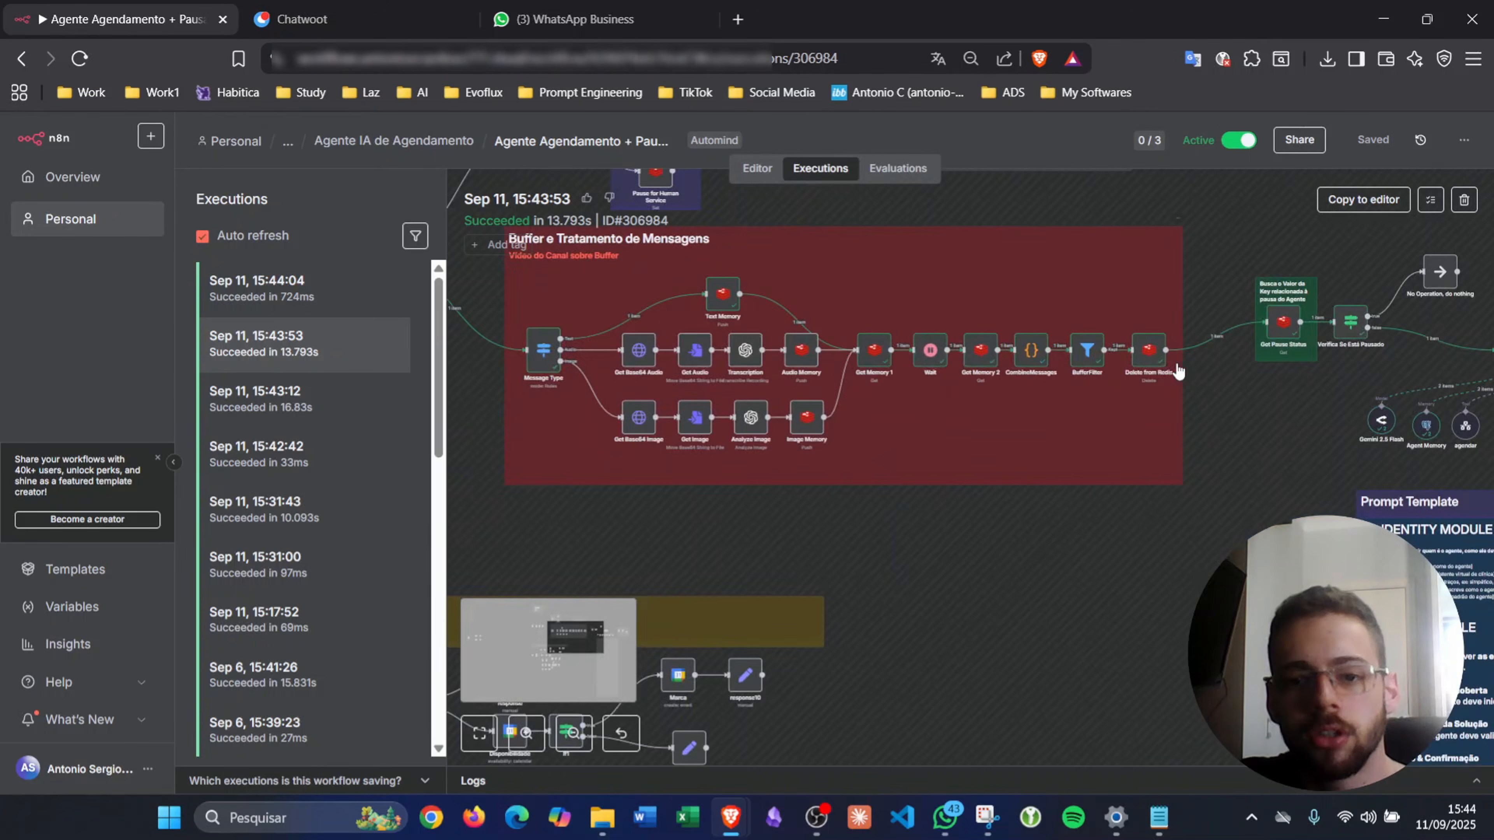
{"action": "scroll", "coordinate": [1179, 370], "scroll_direction": "up", "scroll_amount": 4}
{"action": "scroll", "coordinate": [1178, 371], "scroll_direction": "right", "scroll_amount": 10}
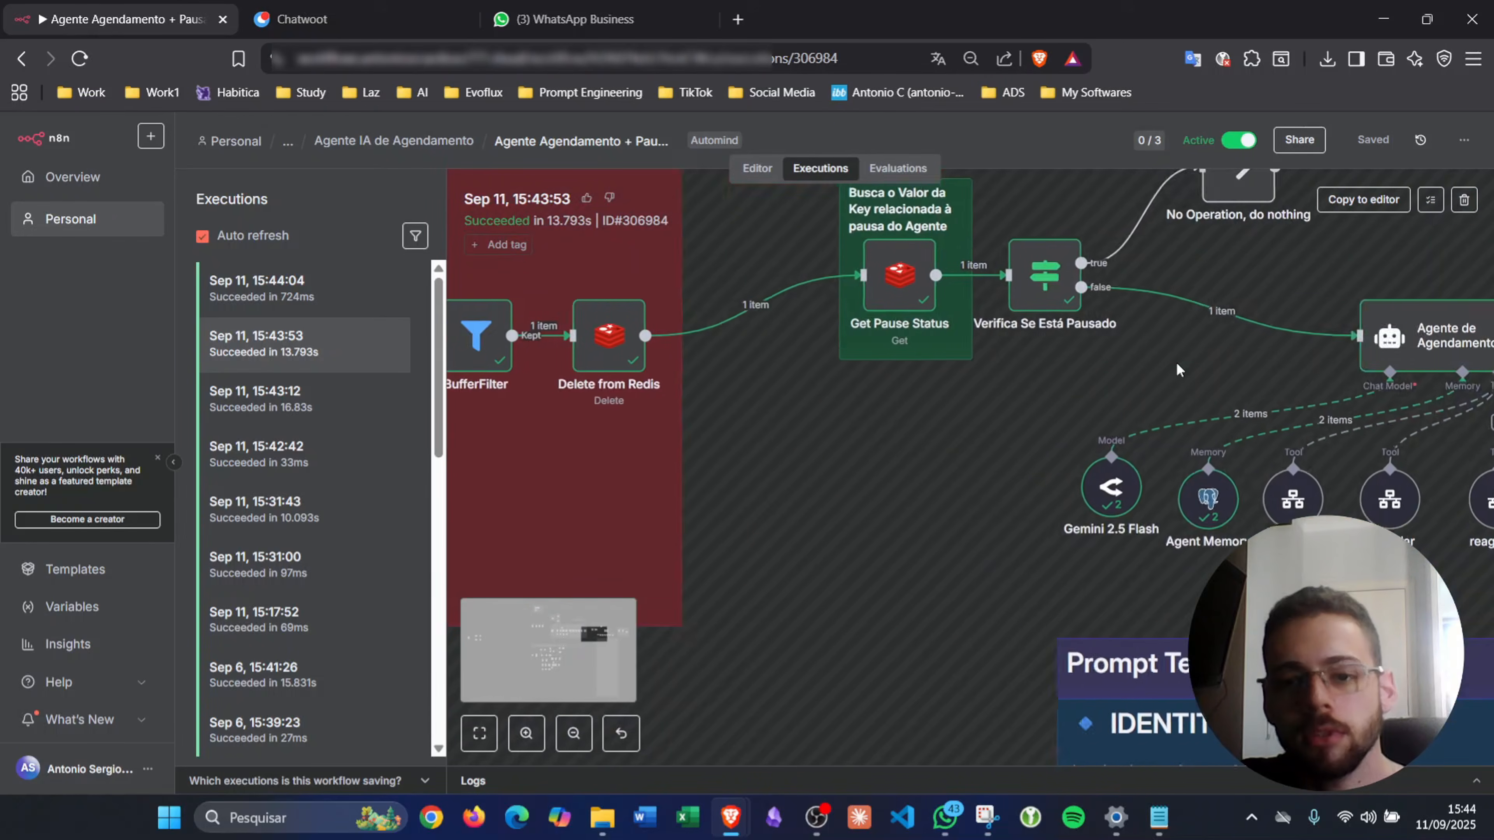
{"action": "scroll", "coordinate": [1179, 371], "scroll_direction": "down", "scroll_amount": 2}
{"action": "scroll", "coordinate": [1178, 370], "scroll_direction": "right", "scroll_amount": 5}
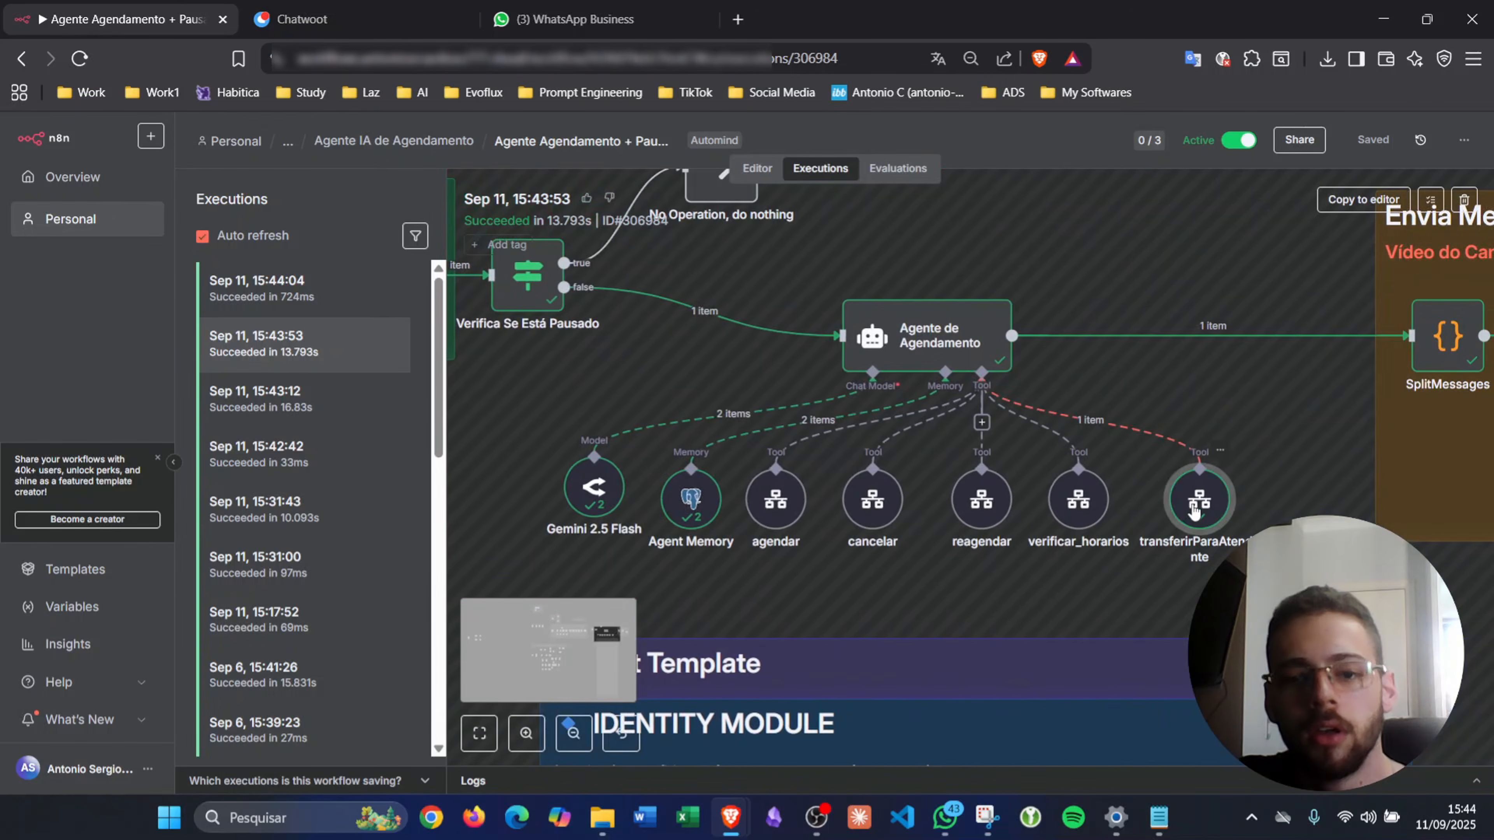
{"action": "double_click", "coordinate": [1194, 505]}
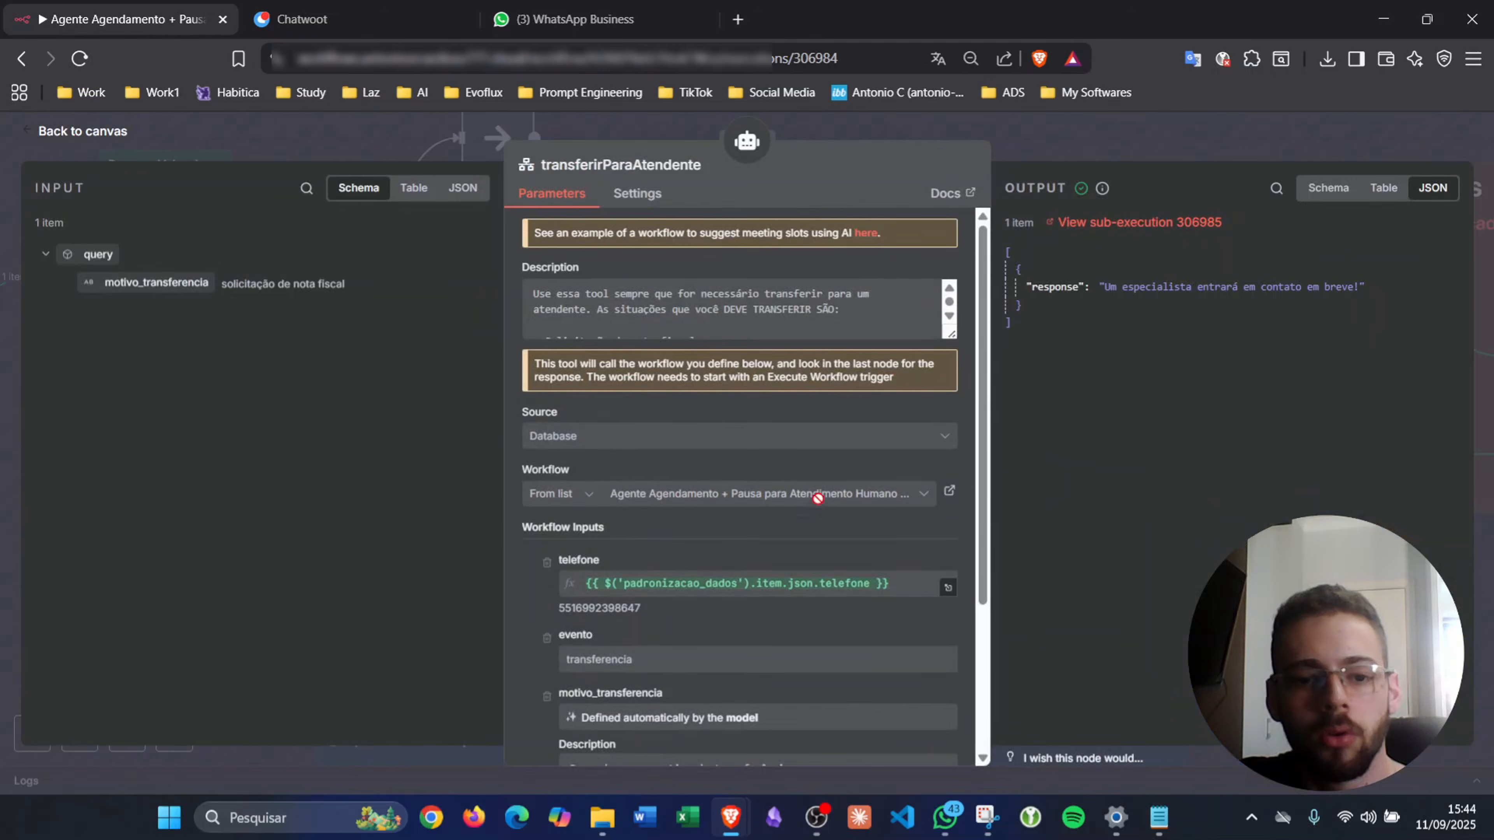
{"action": "scroll", "coordinate": [809, 498], "scroll_direction": "down", "scroll_amount": 3}
{"action": "scroll", "coordinate": [800, 493], "scroll_direction": "up", "scroll_amount": 3}
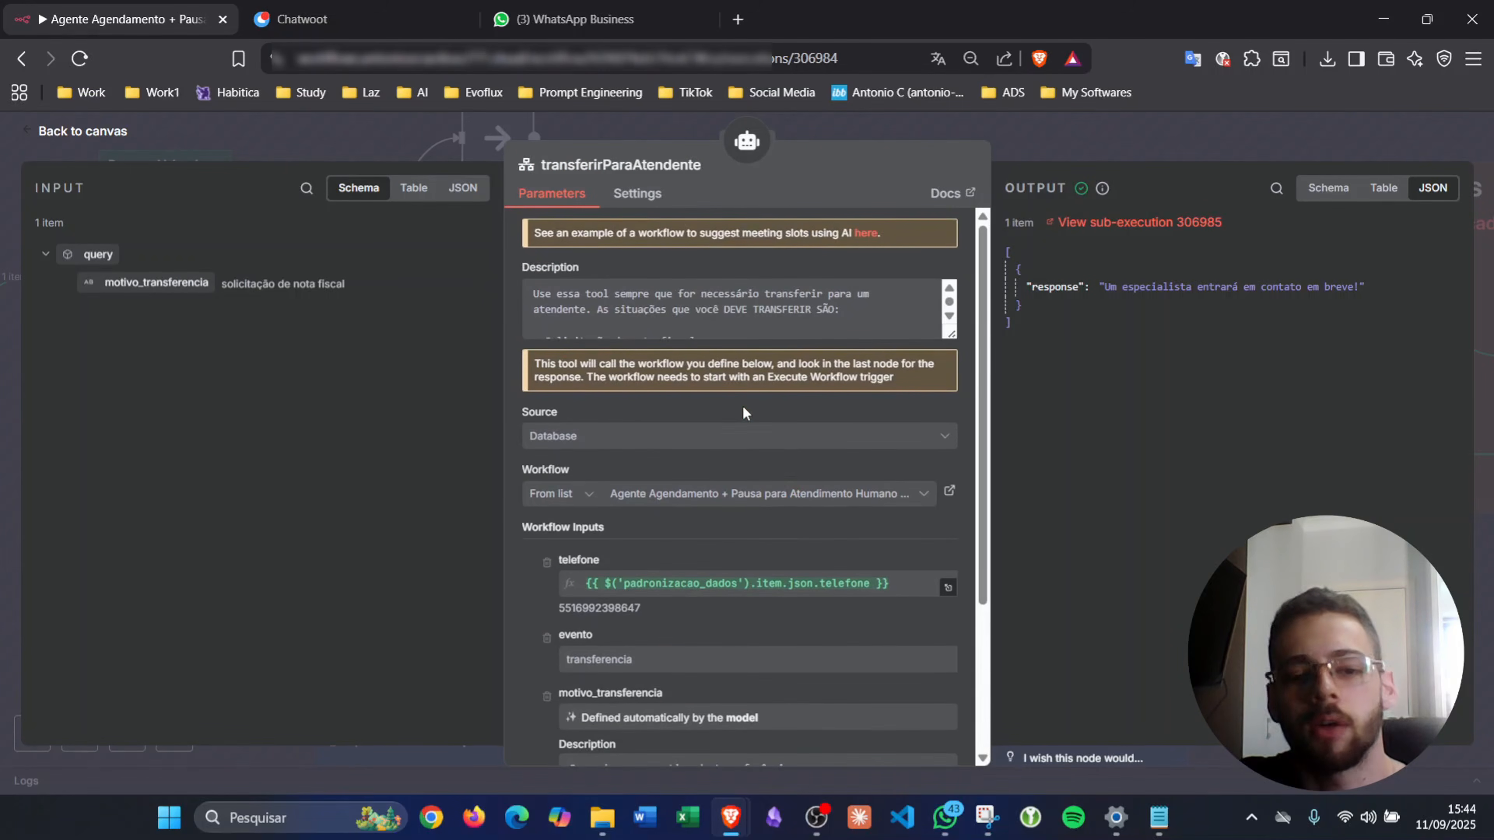
{"action": "scroll", "coordinate": [743, 407], "scroll_direction": "down", "scroll_amount": 3}
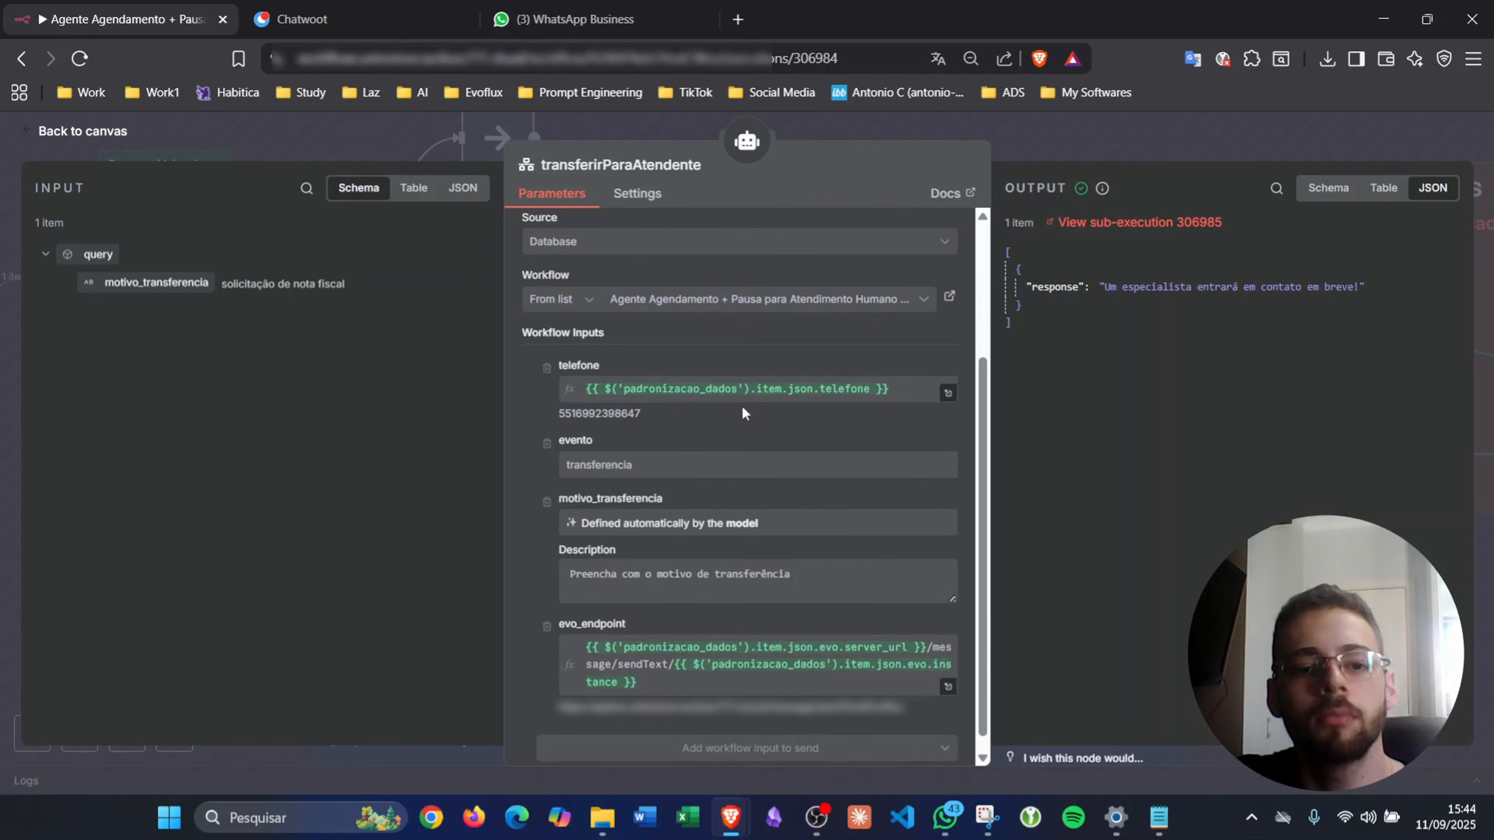
{"action": "left_click", "coordinate": [1010, 143]}
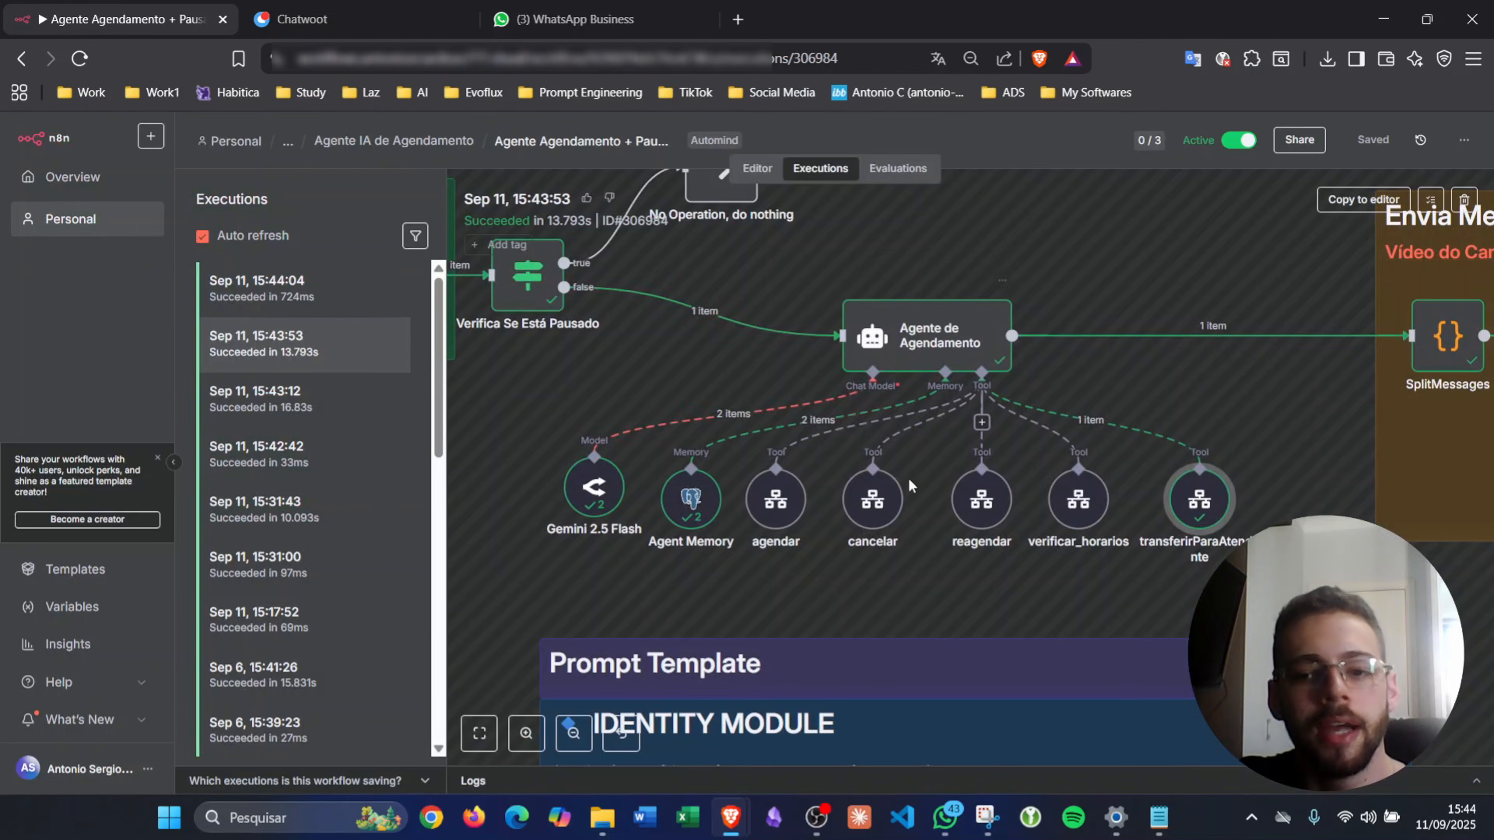
- Open the 15:44:04 execution's details
{"action": "scroll", "coordinate": [908, 482], "scroll_direction": "left", "scroll_amount": 10}
{"action": "scroll", "coordinate": [907, 482], "scroll_direction": "down", "scroll_amount": 4}
{"action": "left_click", "coordinate": [236, 287]}
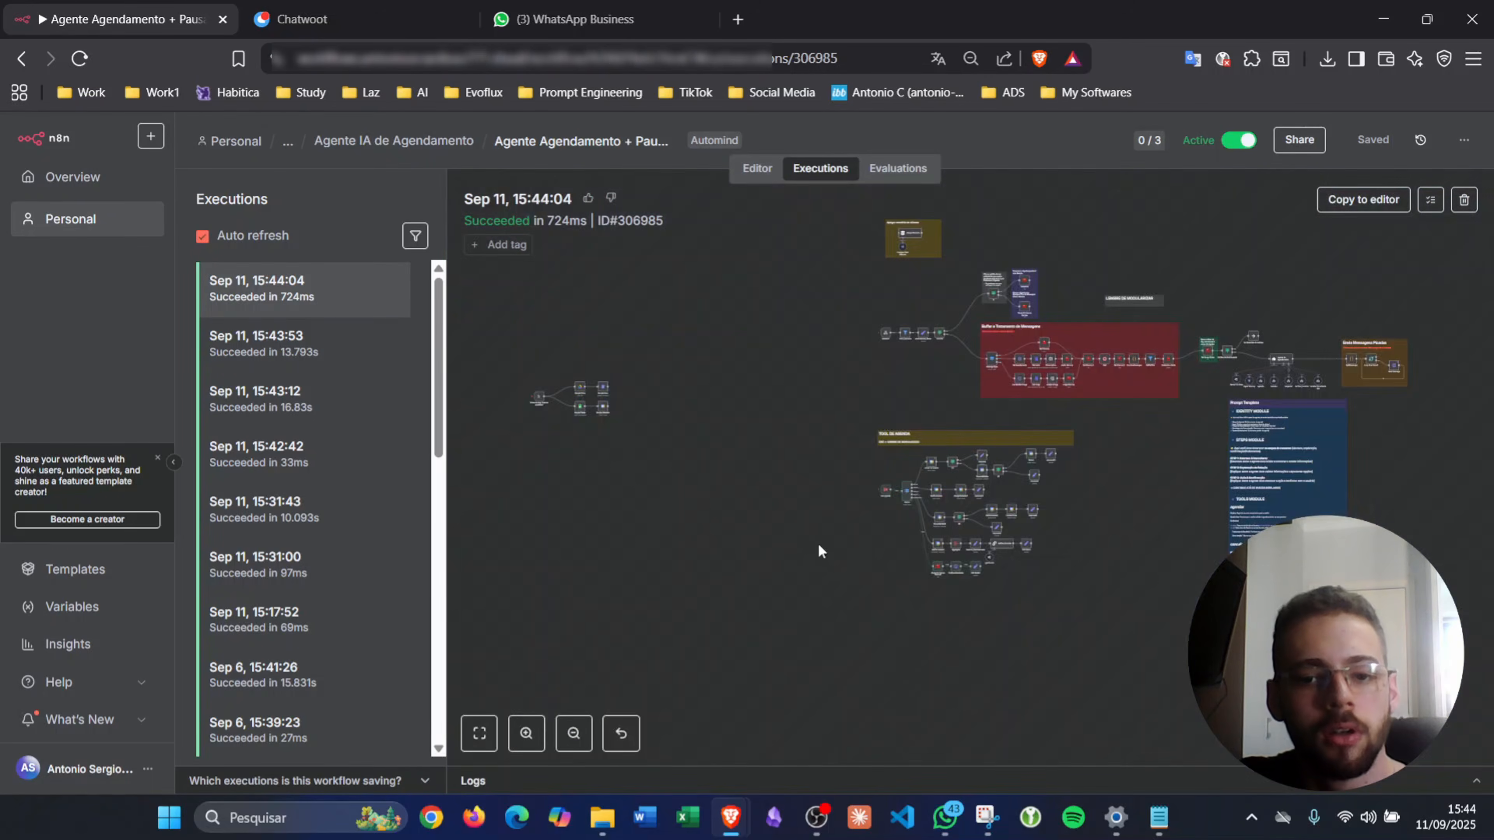
{"action": "scroll", "coordinate": [920, 560], "scroll_direction": "up", "scroll_amount": 2}
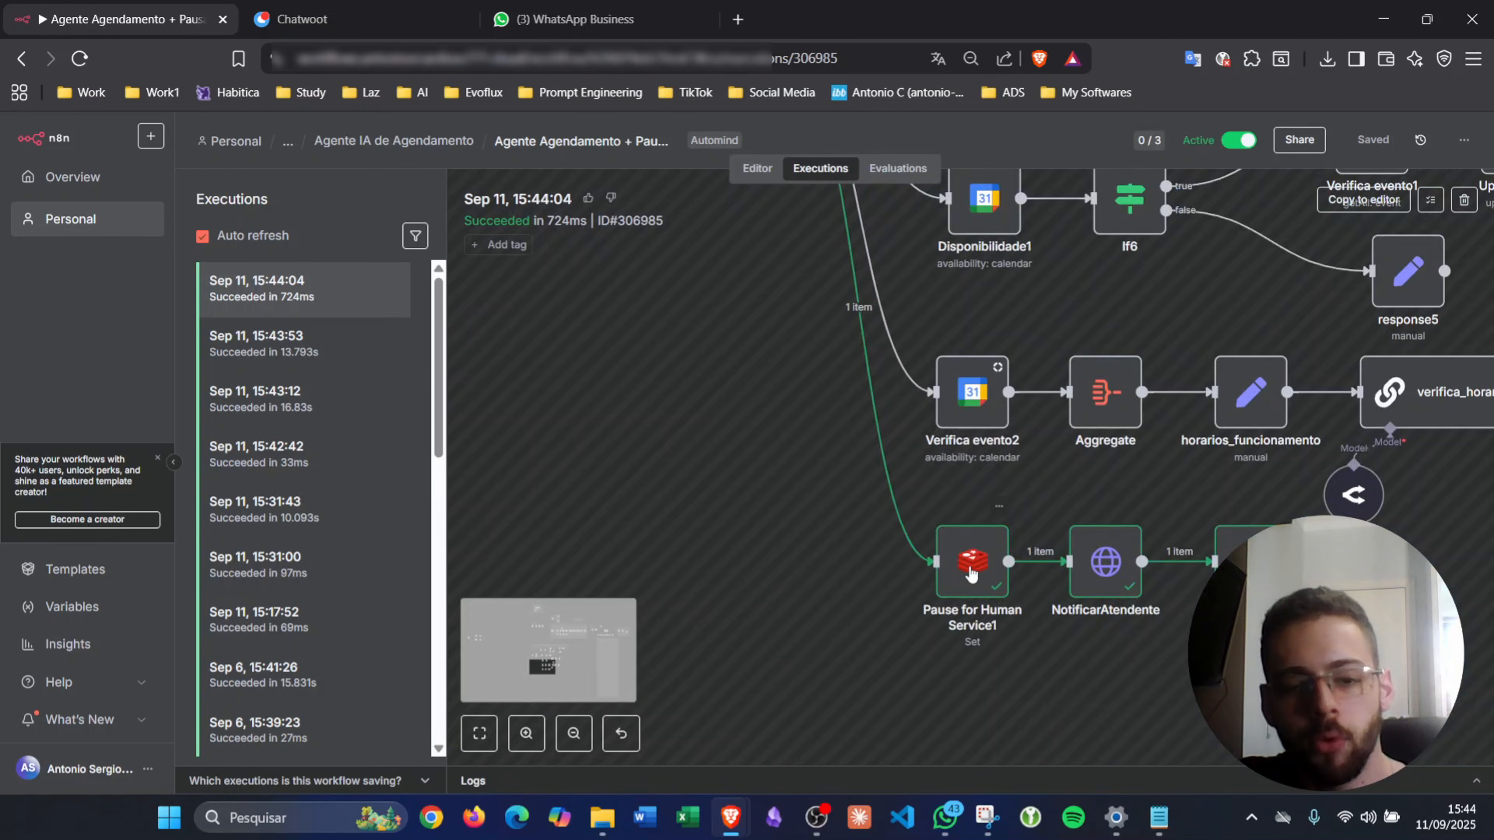
{"action": "double_click", "coordinate": [967, 564]}
{"action": "double_click", "coordinate": [567, 387]}
{"action": "left_click", "coordinate": [755, 361]}
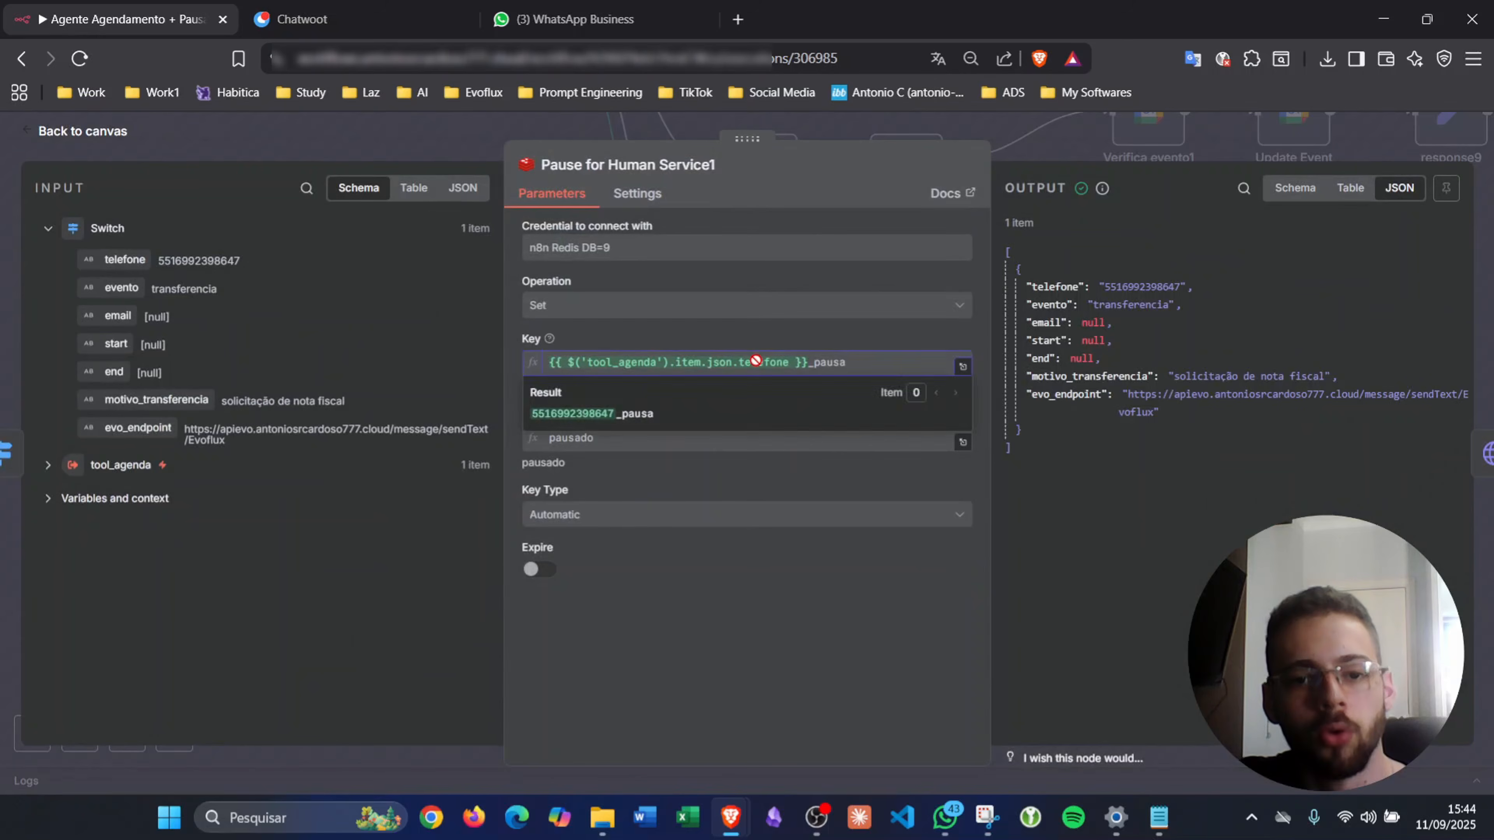
{"action": "left_click", "coordinate": [801, 337]}
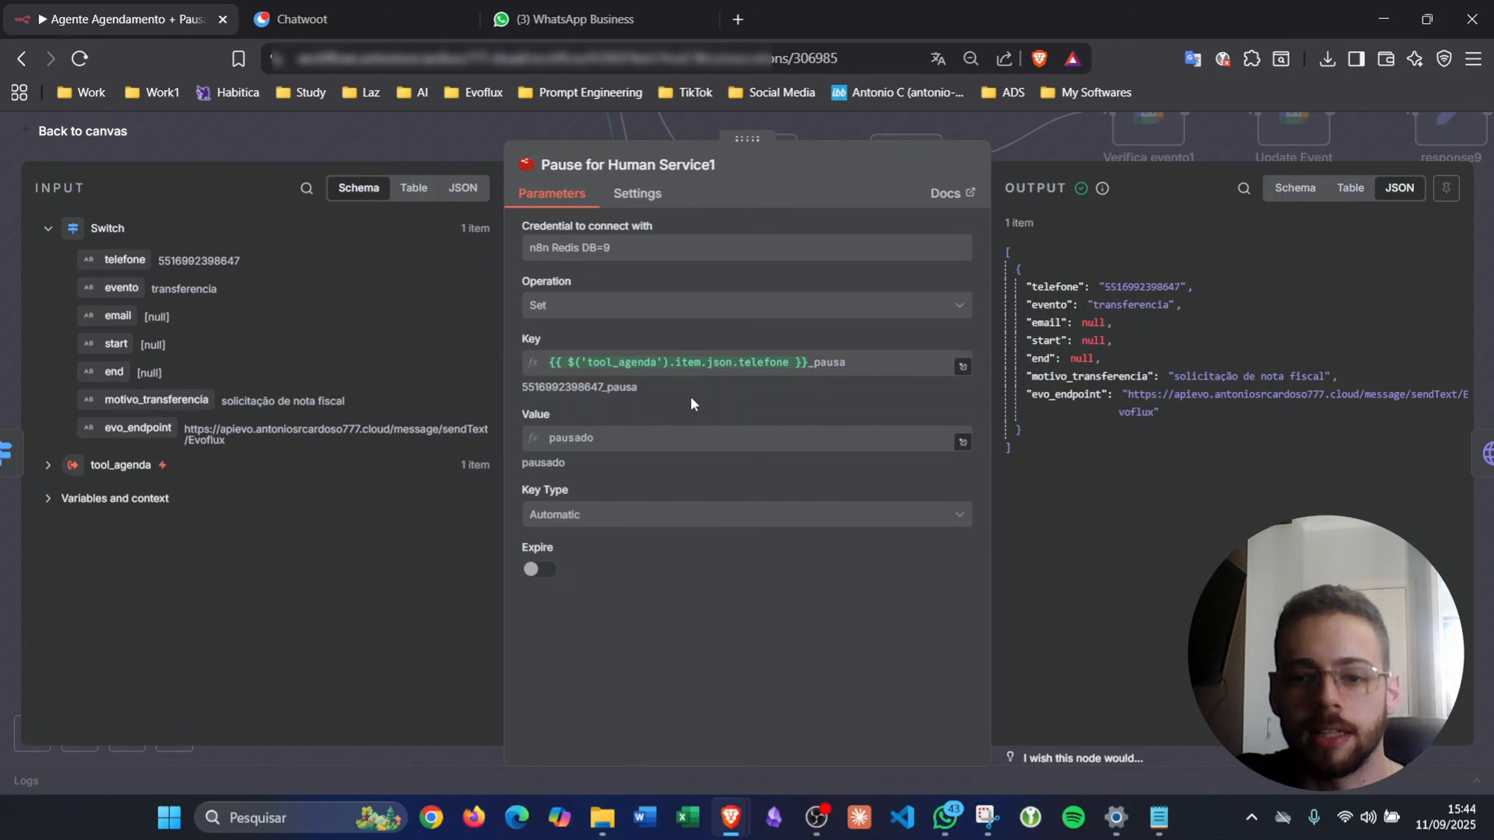
{"action": "left_click", "coordinate": [1028, 155]}
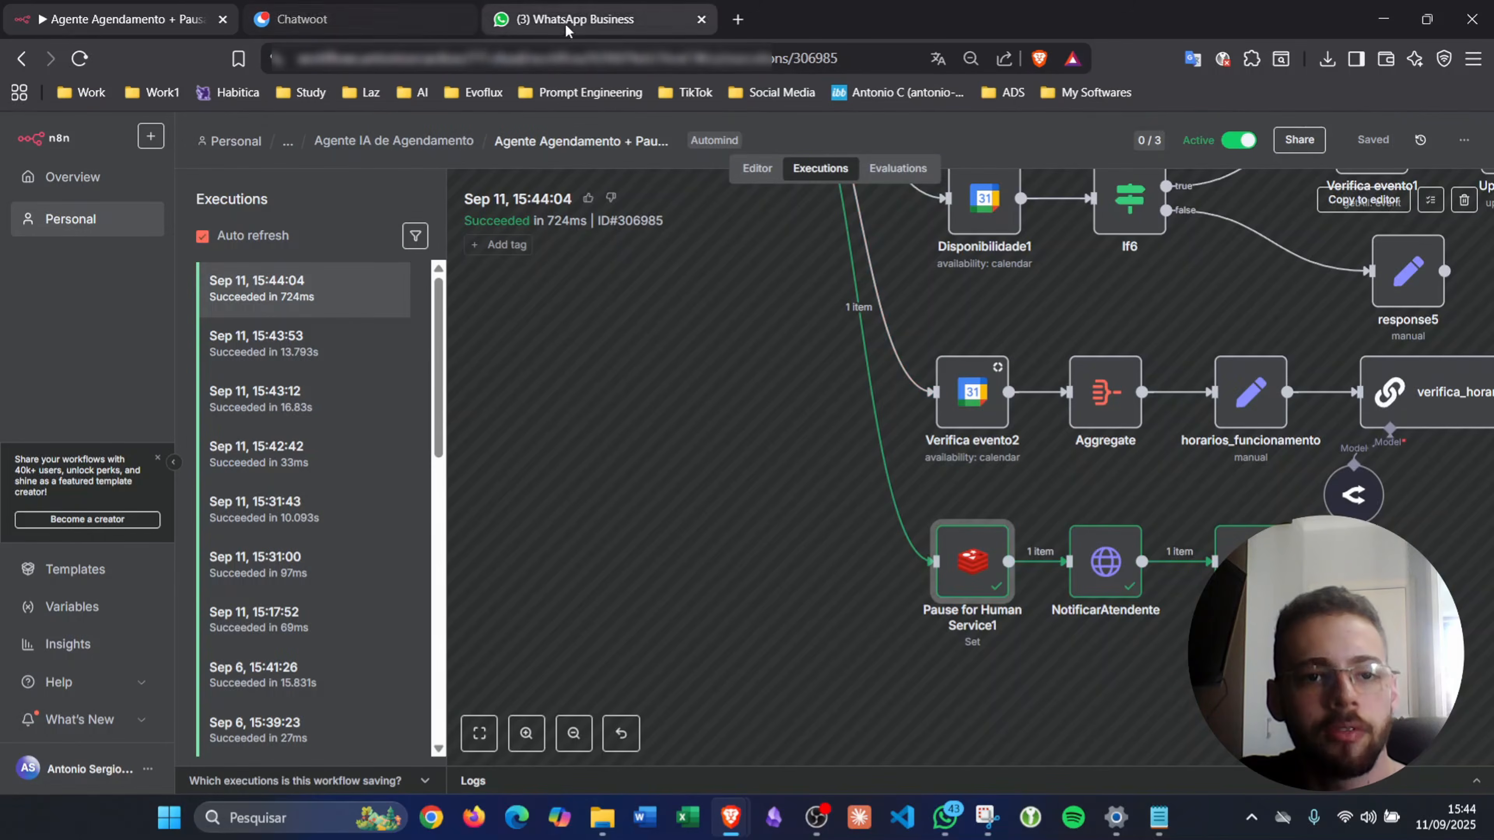
{"action": "left_click", "coordinate": [546, 22]}
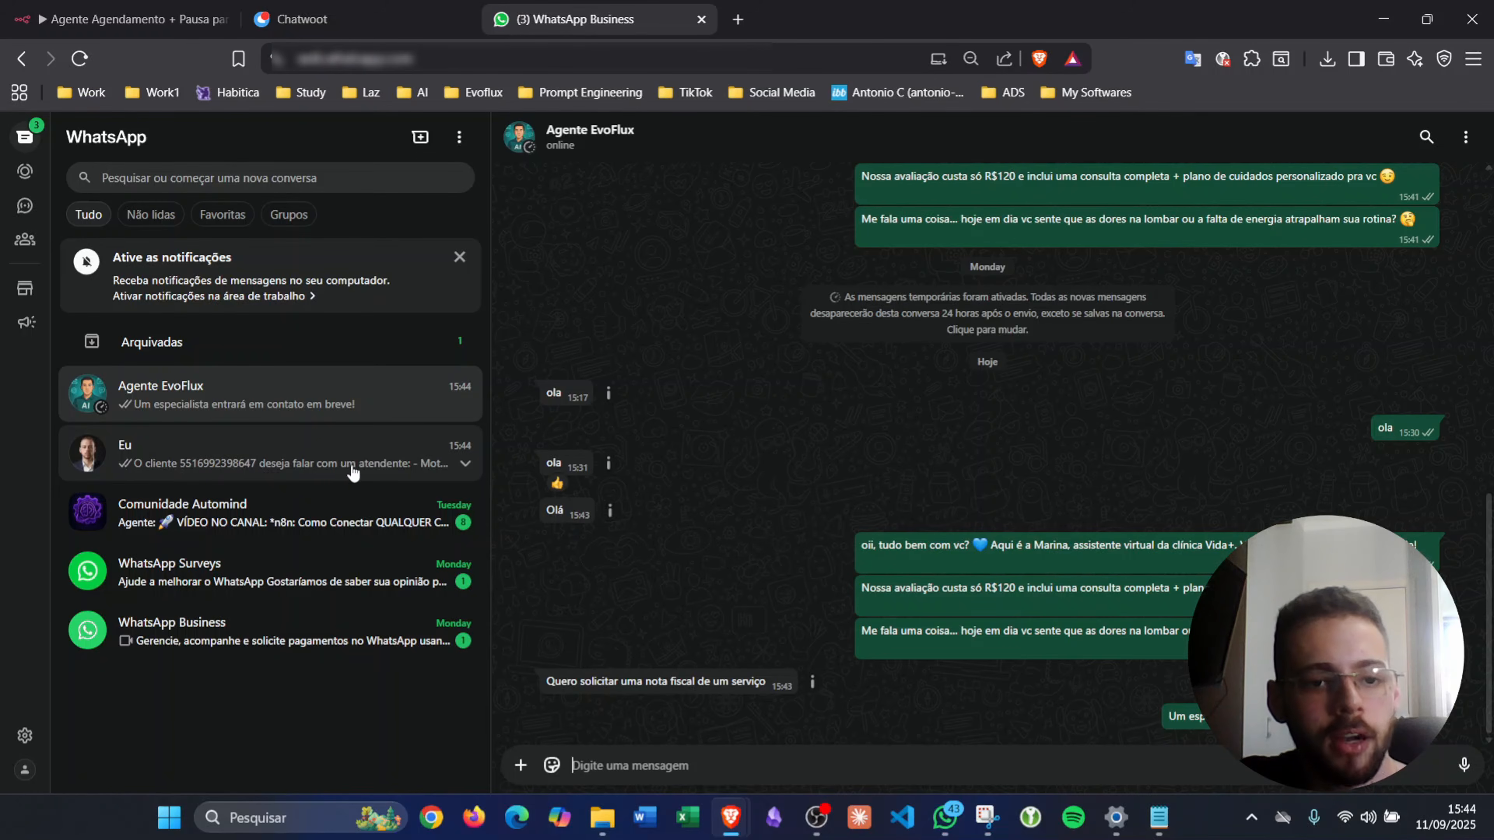
{"action": "left_click", "coordinate": [132, 19]}
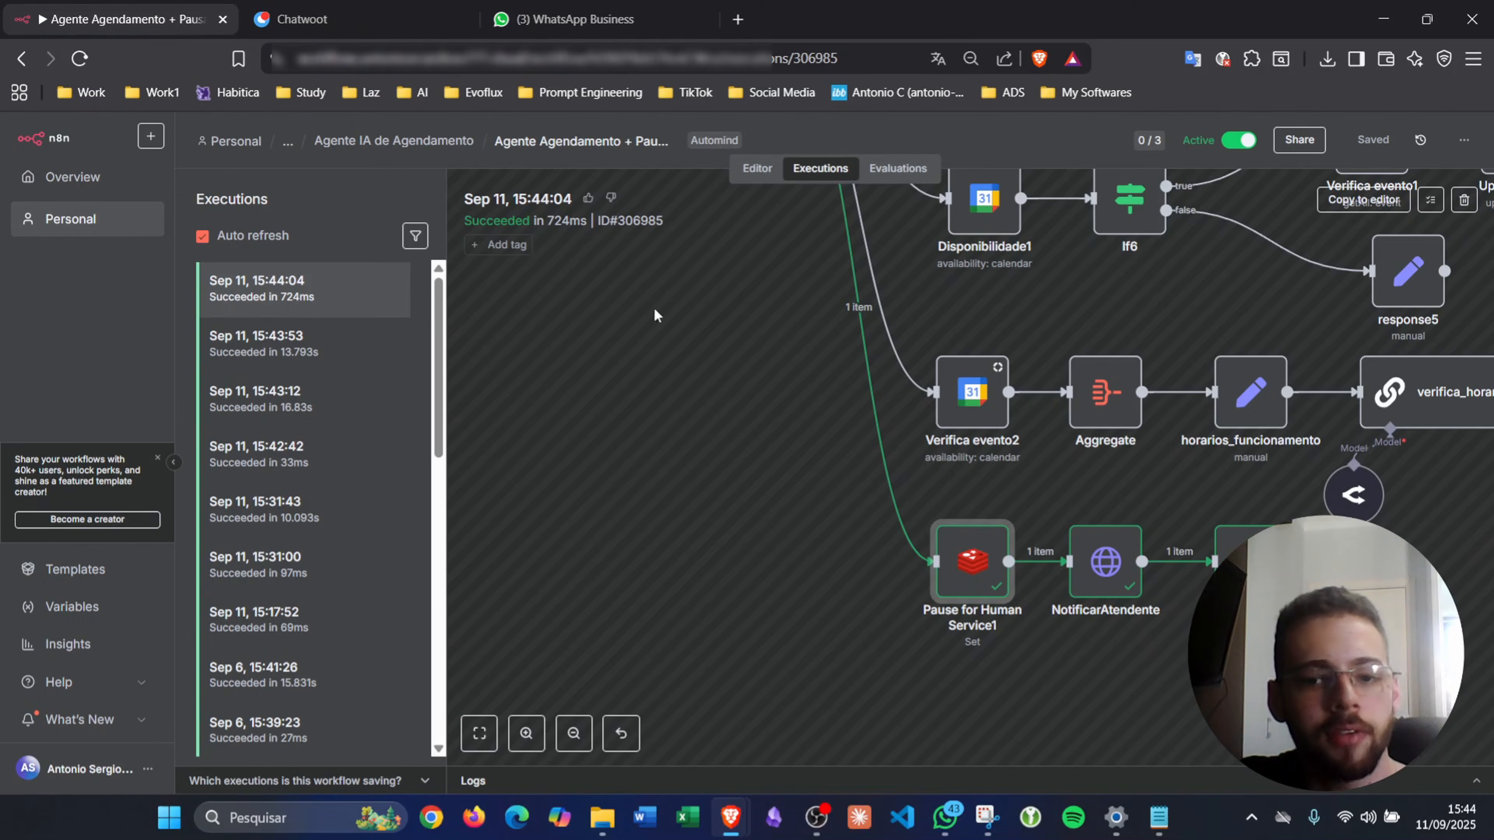
{"action": "double_click", "coordinate": [1253, 565]}
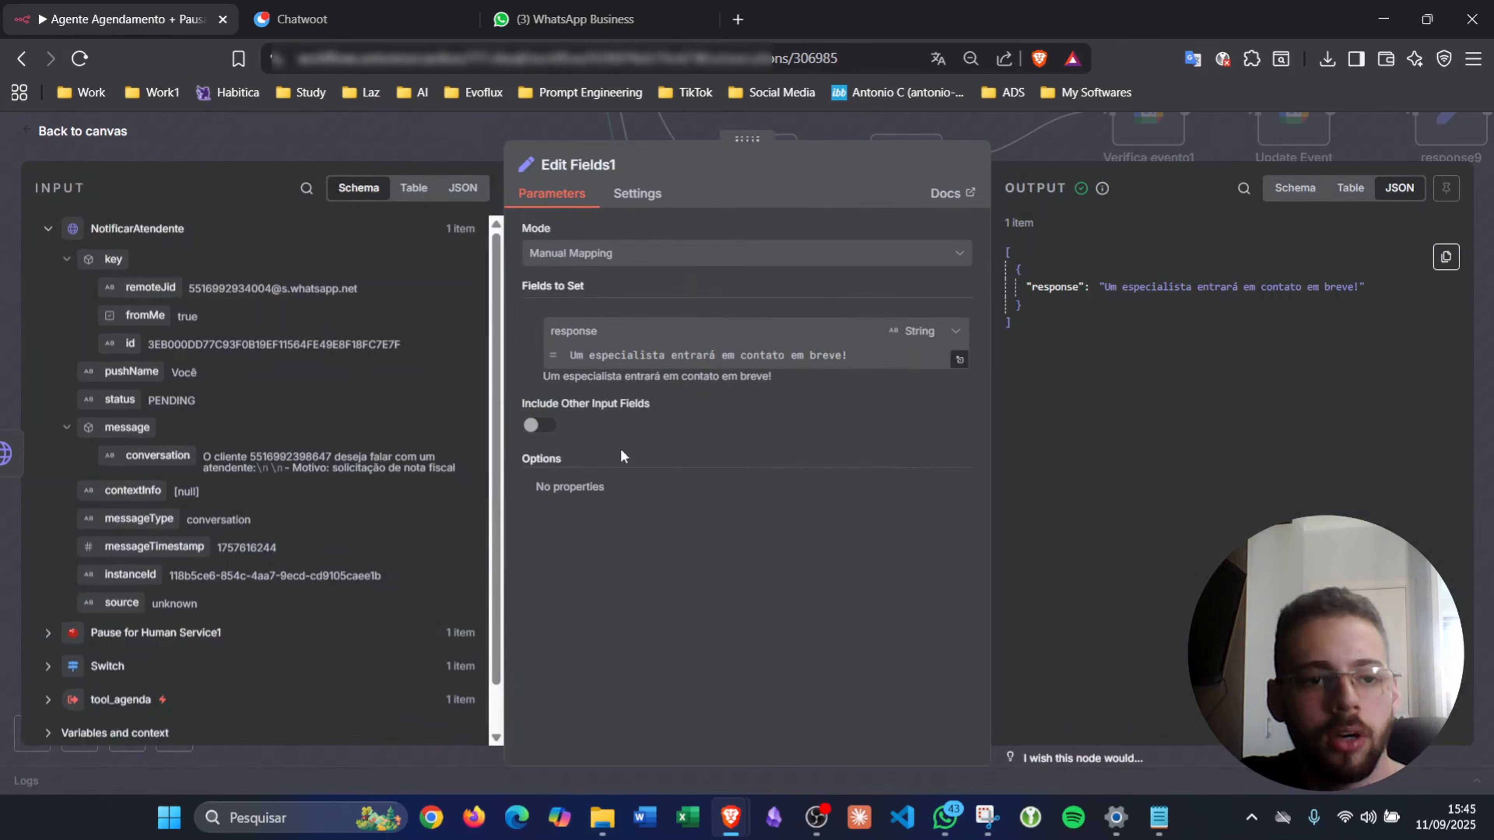
{"action": "triple_click", "coordinate": [297, 453]}
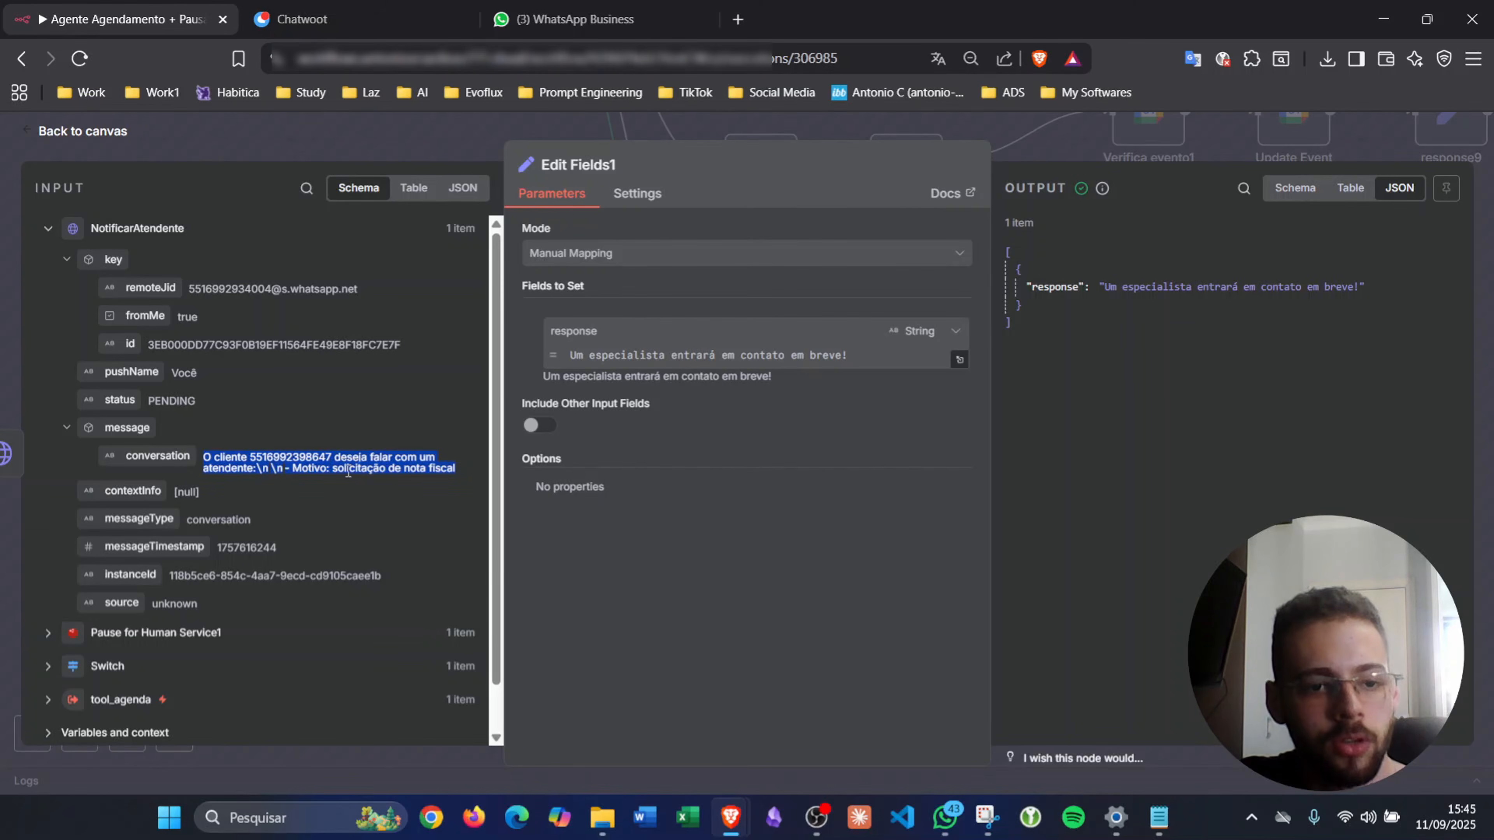
{"action": "left_click", "coordinate": [962, 135]}
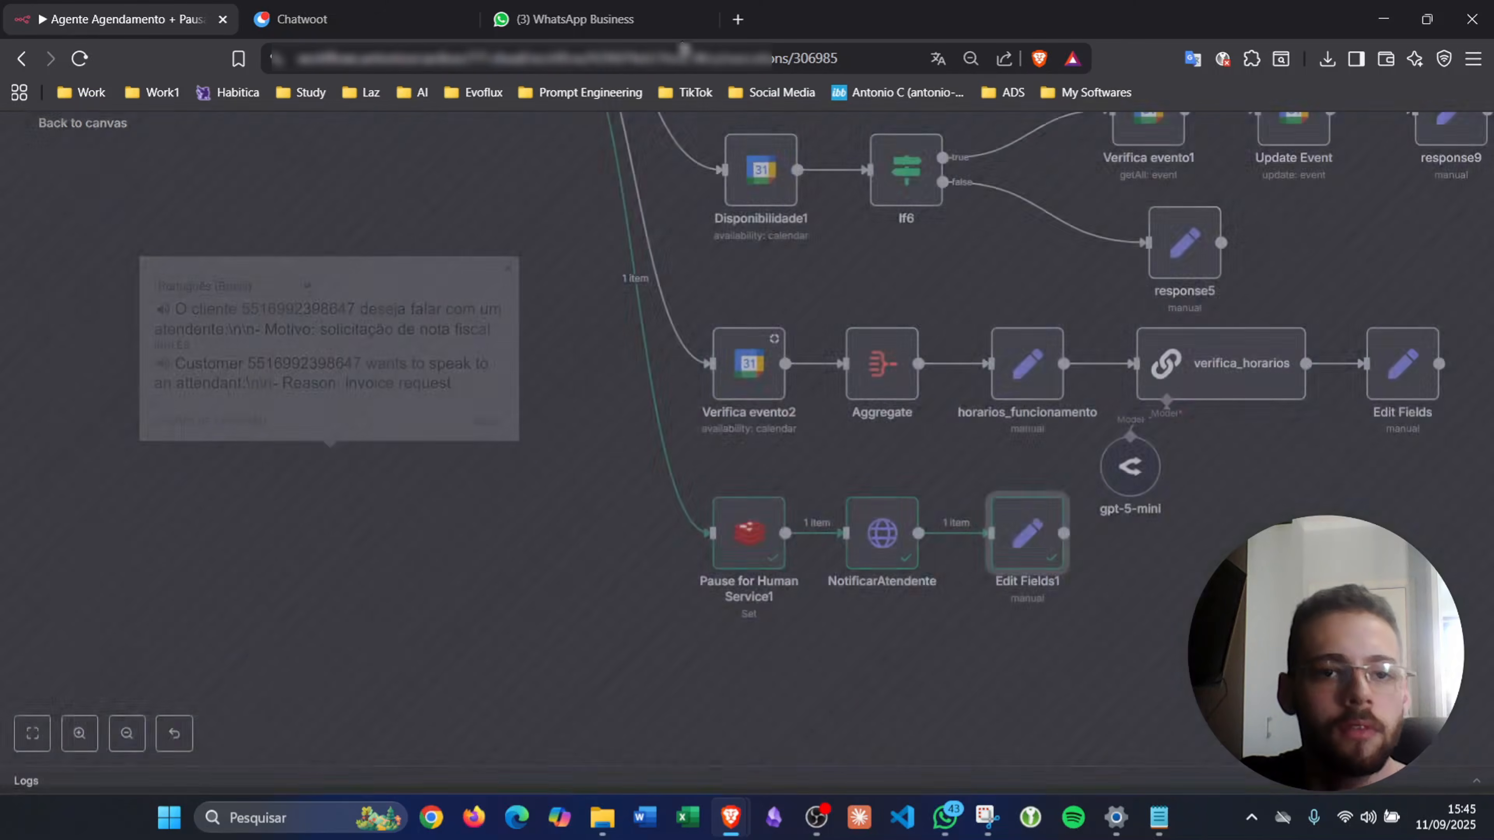
- Reply 'ok' in the Evoflux Chatwoot conversation, then return to n8n's executions list
{"action": "left_click", "coordinate": [370, 22]}
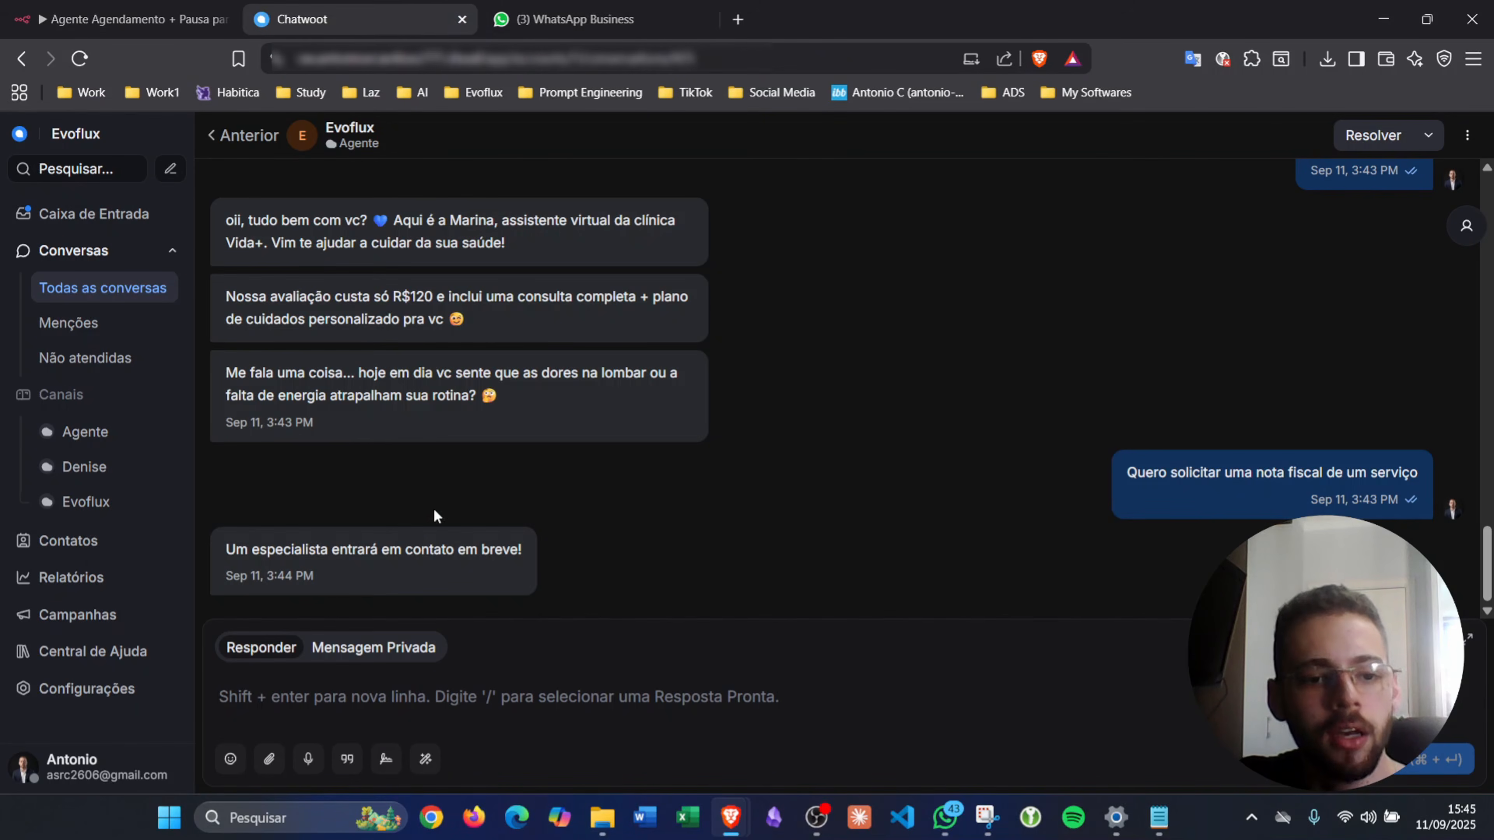
{"action": "triple_click", "coordinate": [376, 553]}
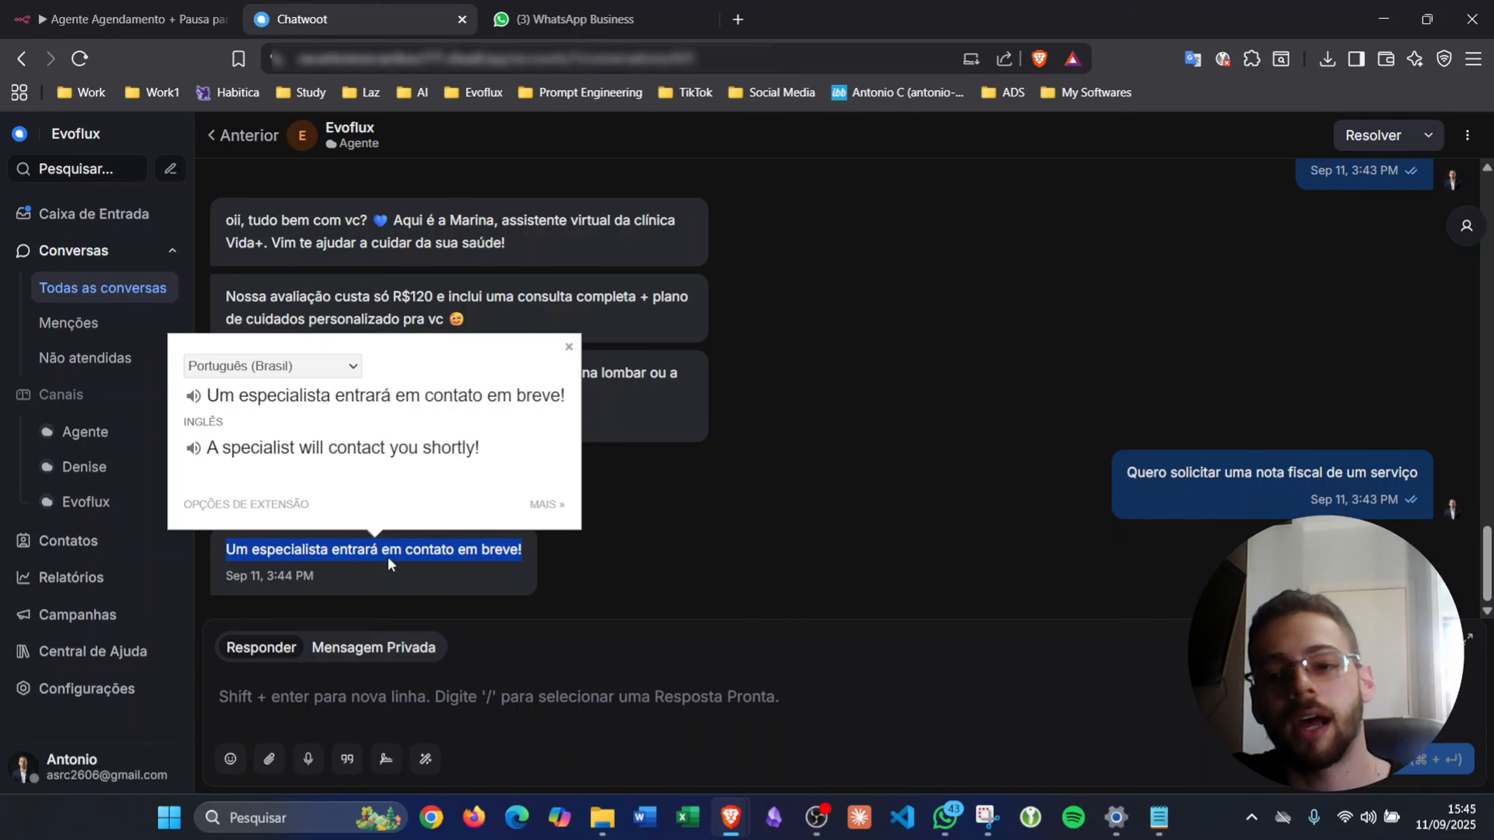
{"action": "left_click", "coordinate": [391, 718]}
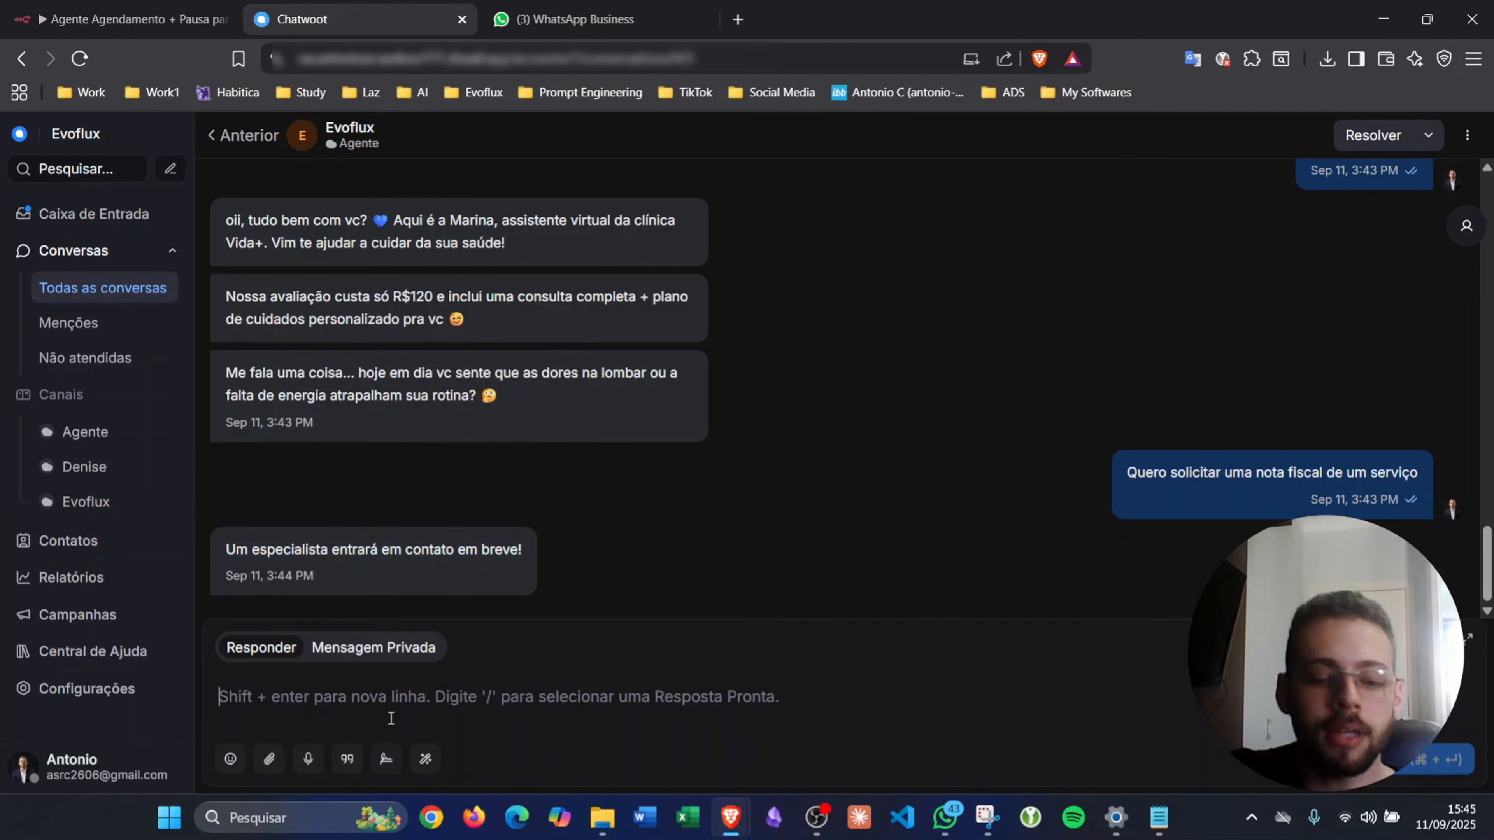
{"action": "type", "text": "ok"}
{"action": "key", "text": "ctrl+Return"}
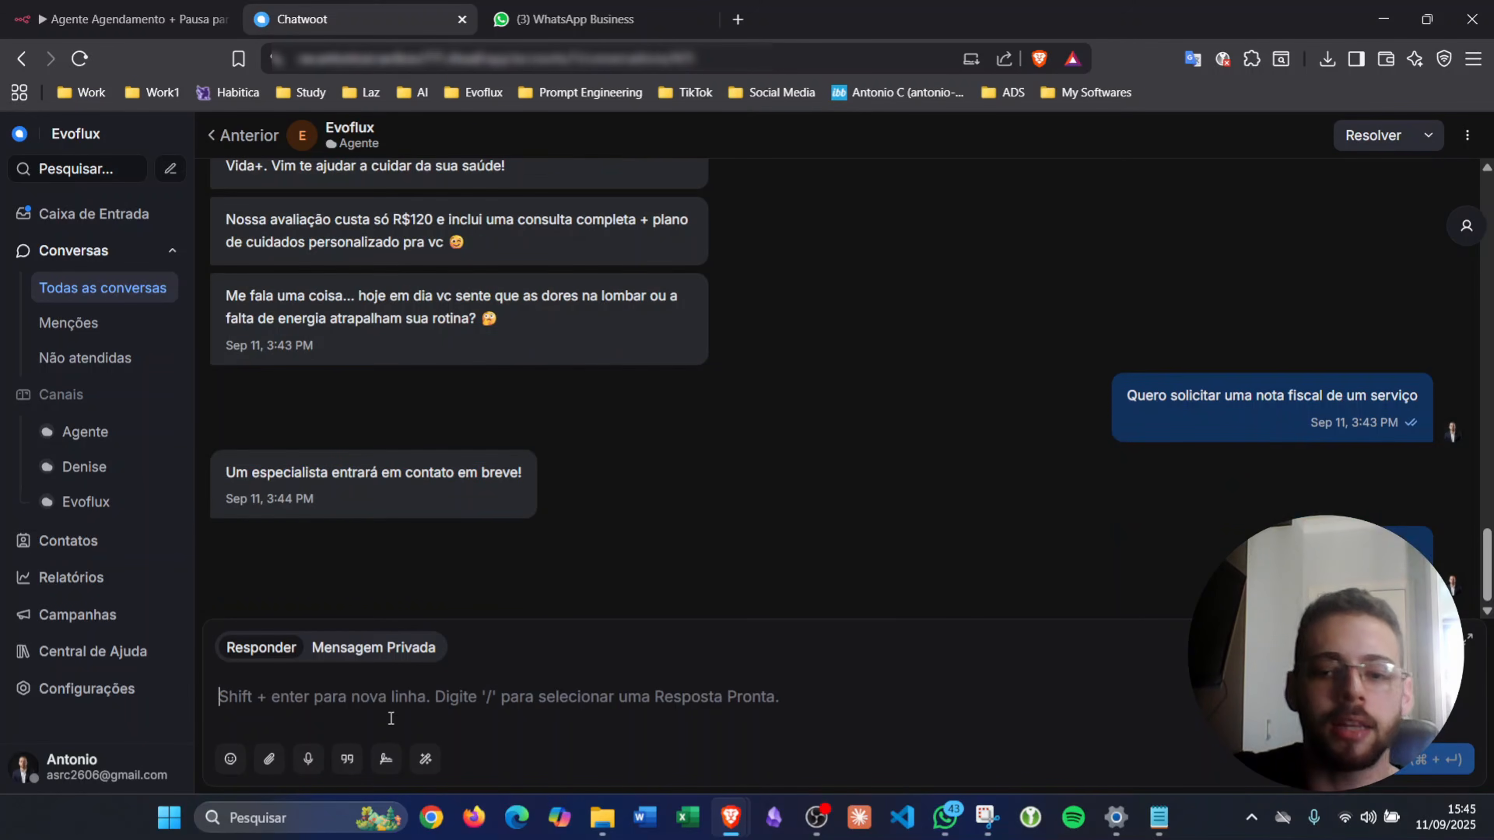
{"action": "left_click", "coordinate": [129, 18]}
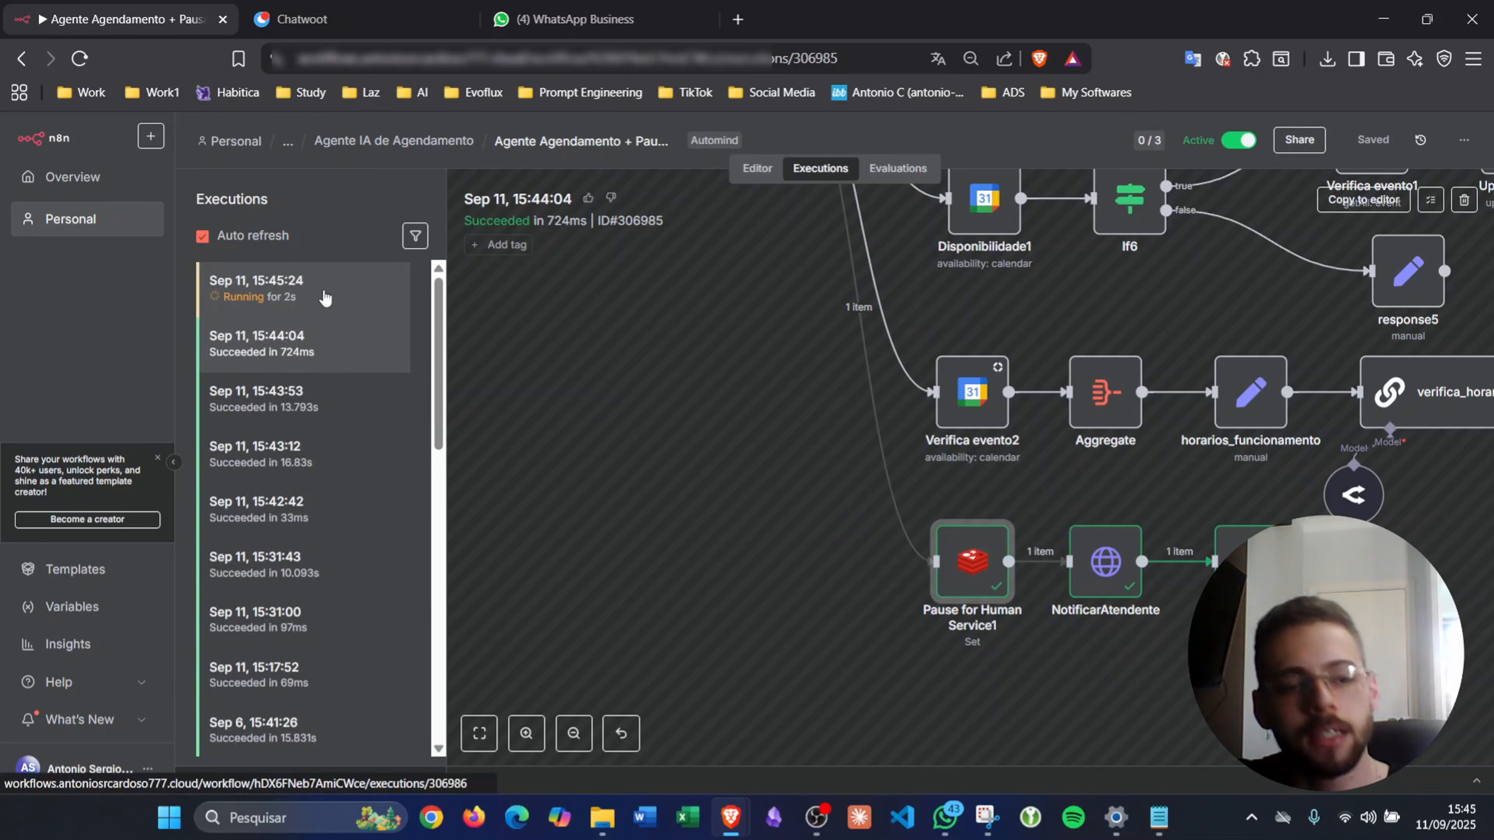
- Check the 15:45:24 execution succeeded in 10.087s, then view the Evoflux conversation in Chatwoot
{"action": "left_click", "coordinate": [326, 299]}
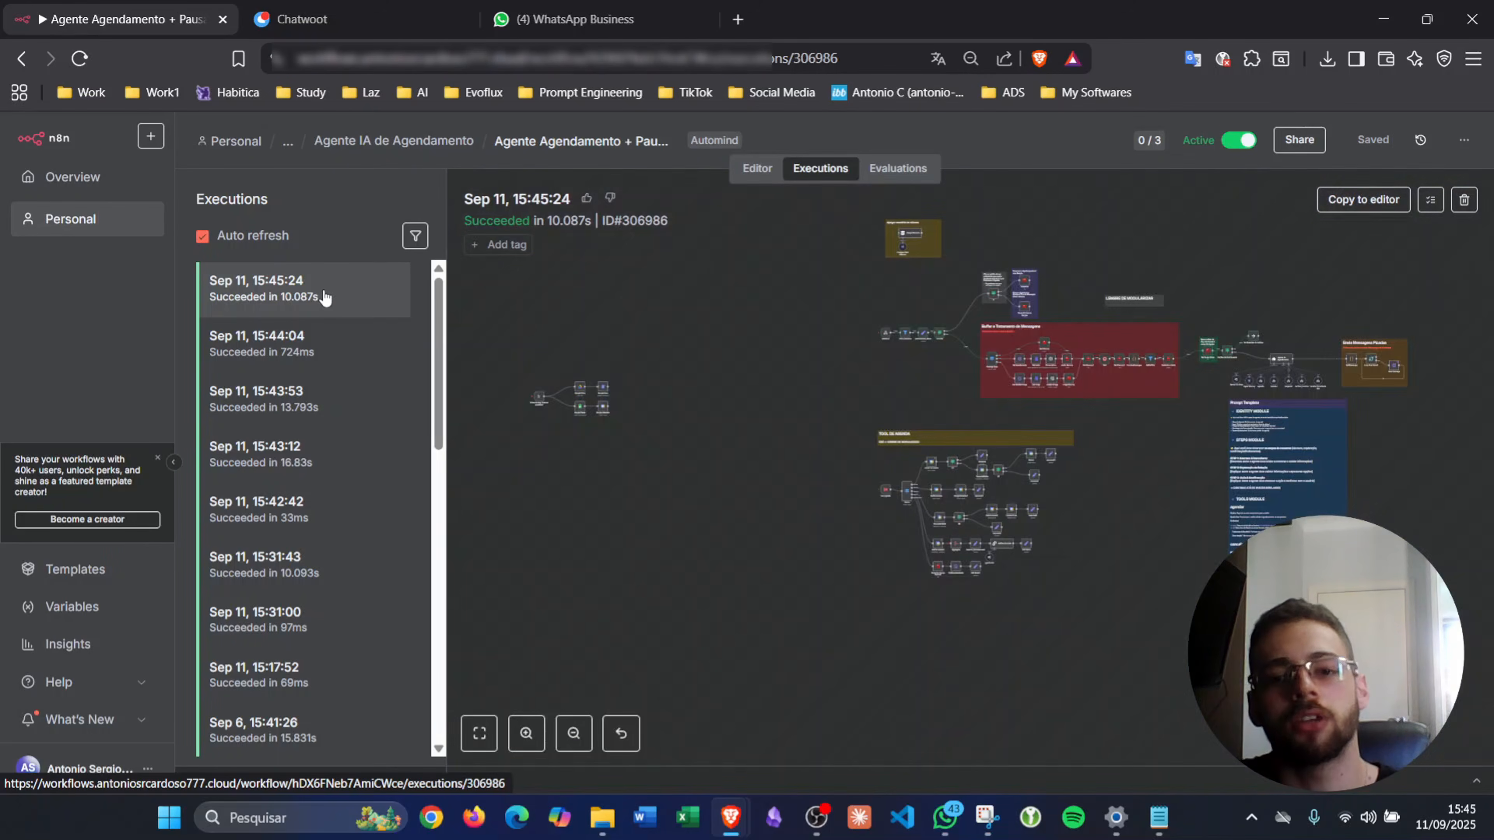
{"action": "scroll", "coordinate": [1120, 377], "scroll_direction": "up", "scroll_amount": 10}
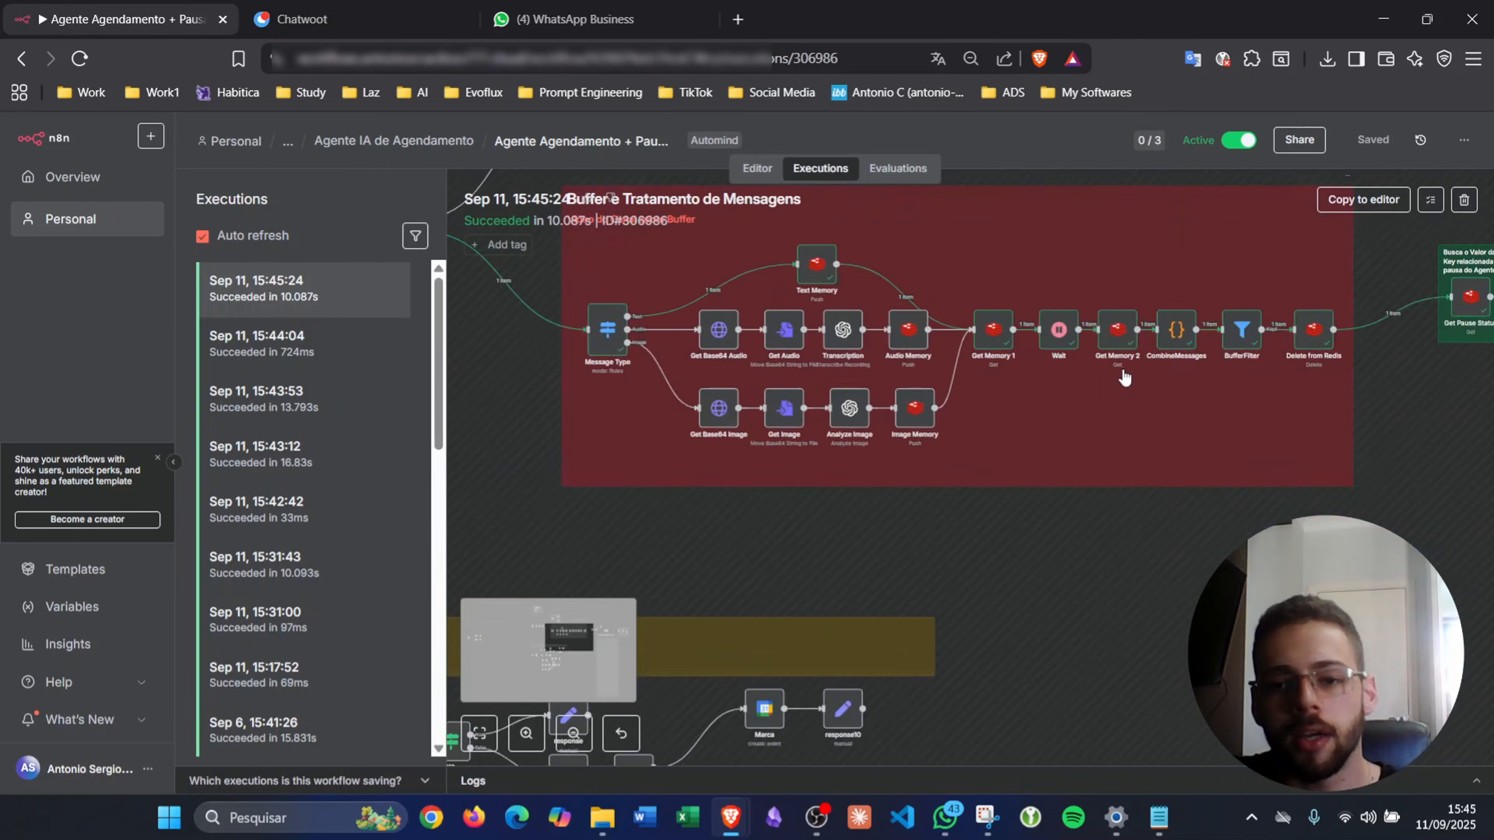
{"action": "scroll", "coordinate": [1298, 362], "scroll_direction": "right", "scroll_amount": 7}
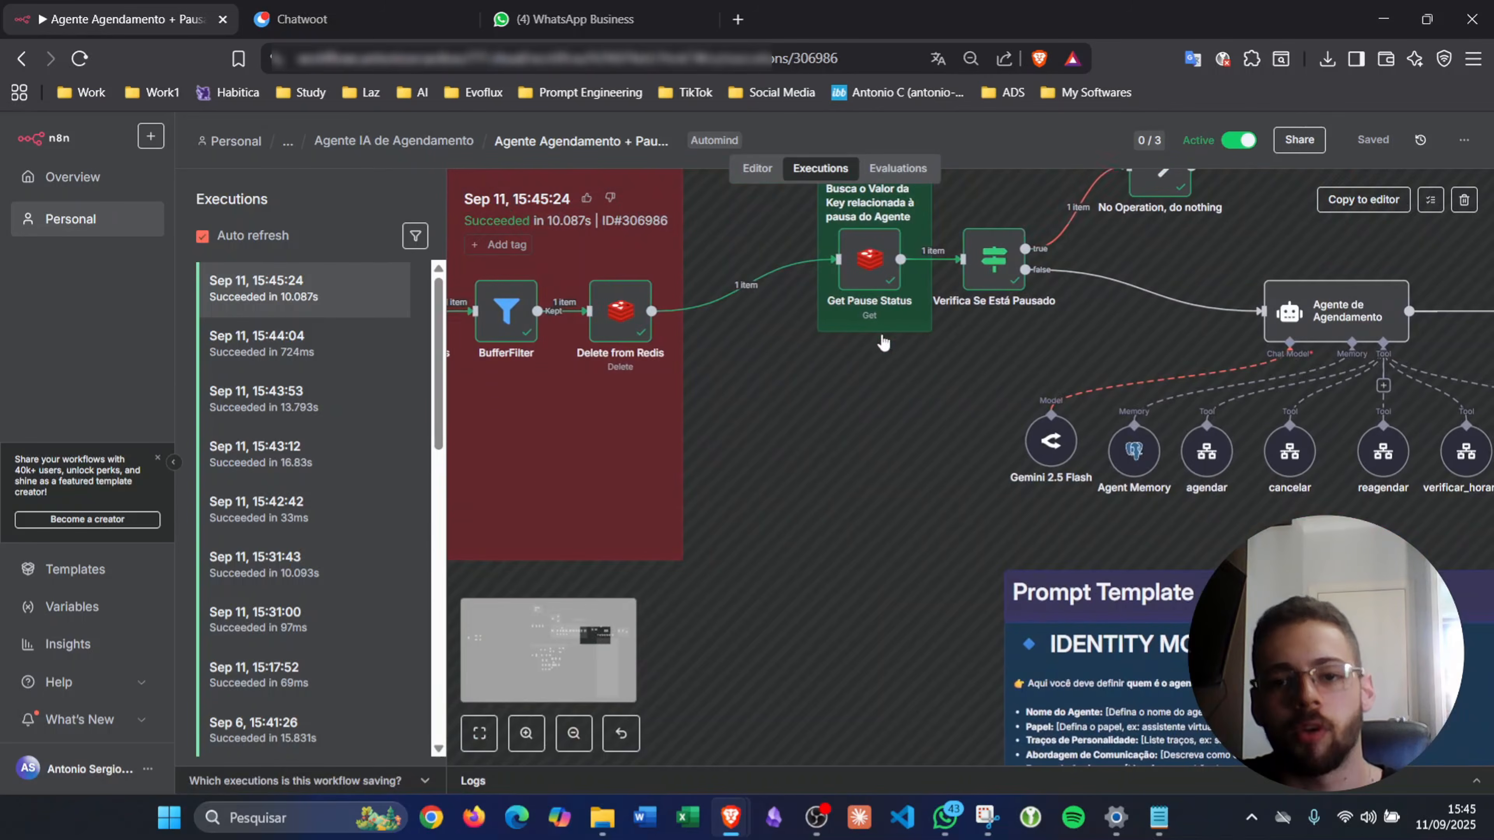
{"action": "scroll", "coordinate": [989, 347], "scroll_direction": "up", "scroll_amount": 3}
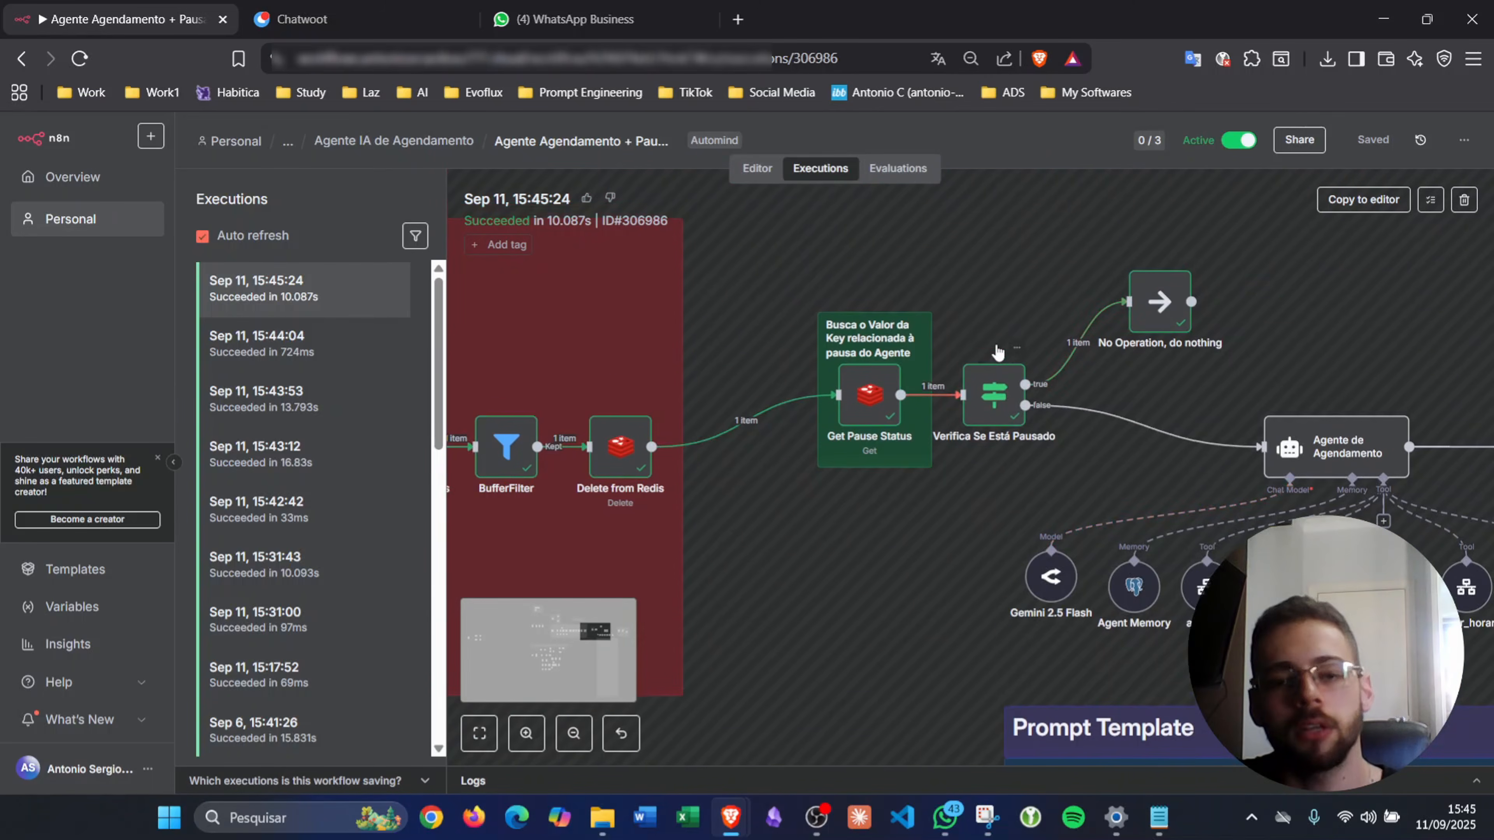
{"action": "left_click", "coordinate": [340, 29]}
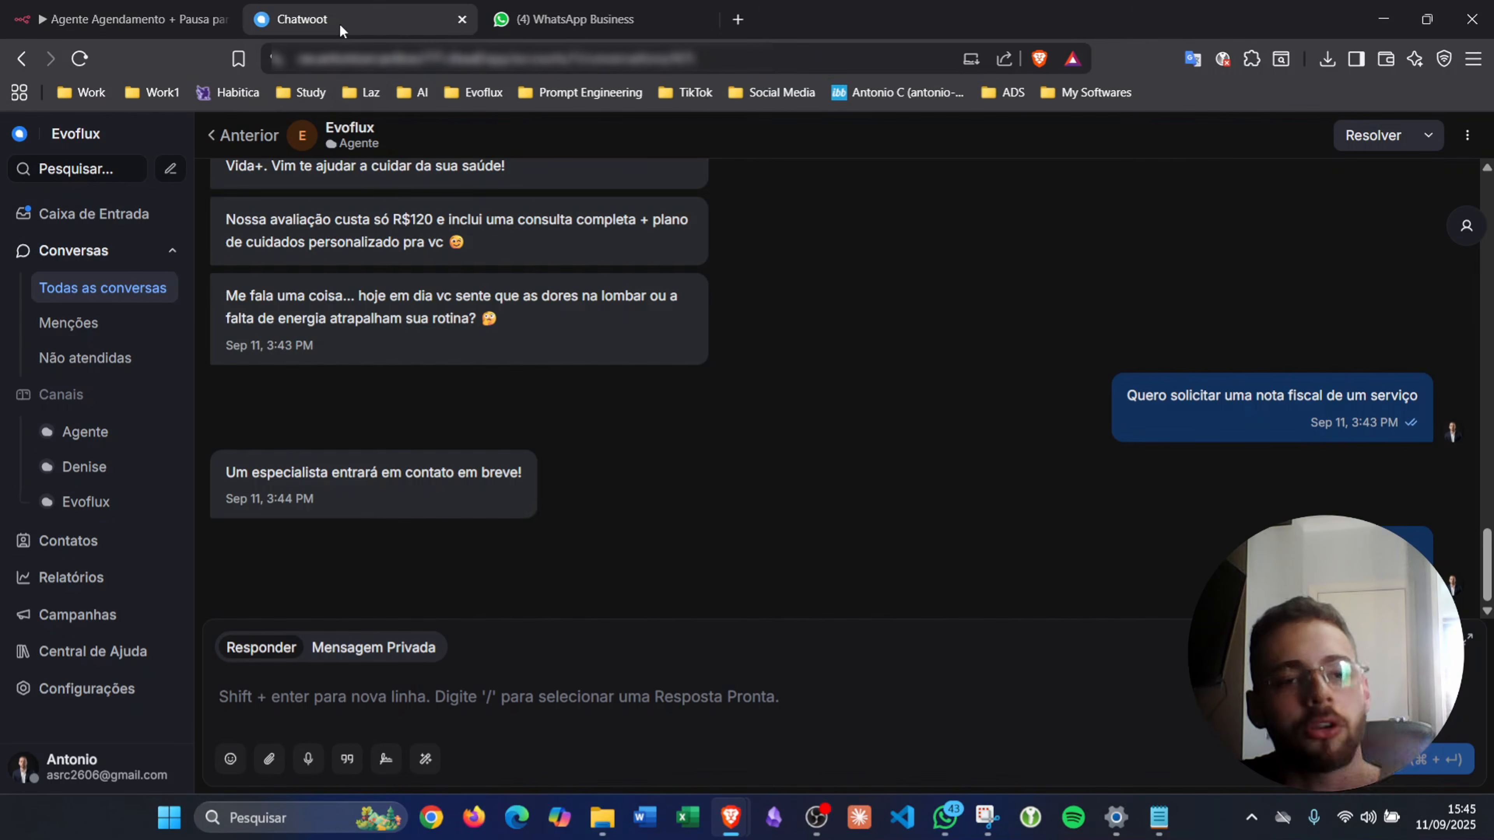
- React with 👍 to the "ok" message in the Agente EvoFlux WhatsApp Business chat
{"action": "left_click", "coordinate": [575, 26]}
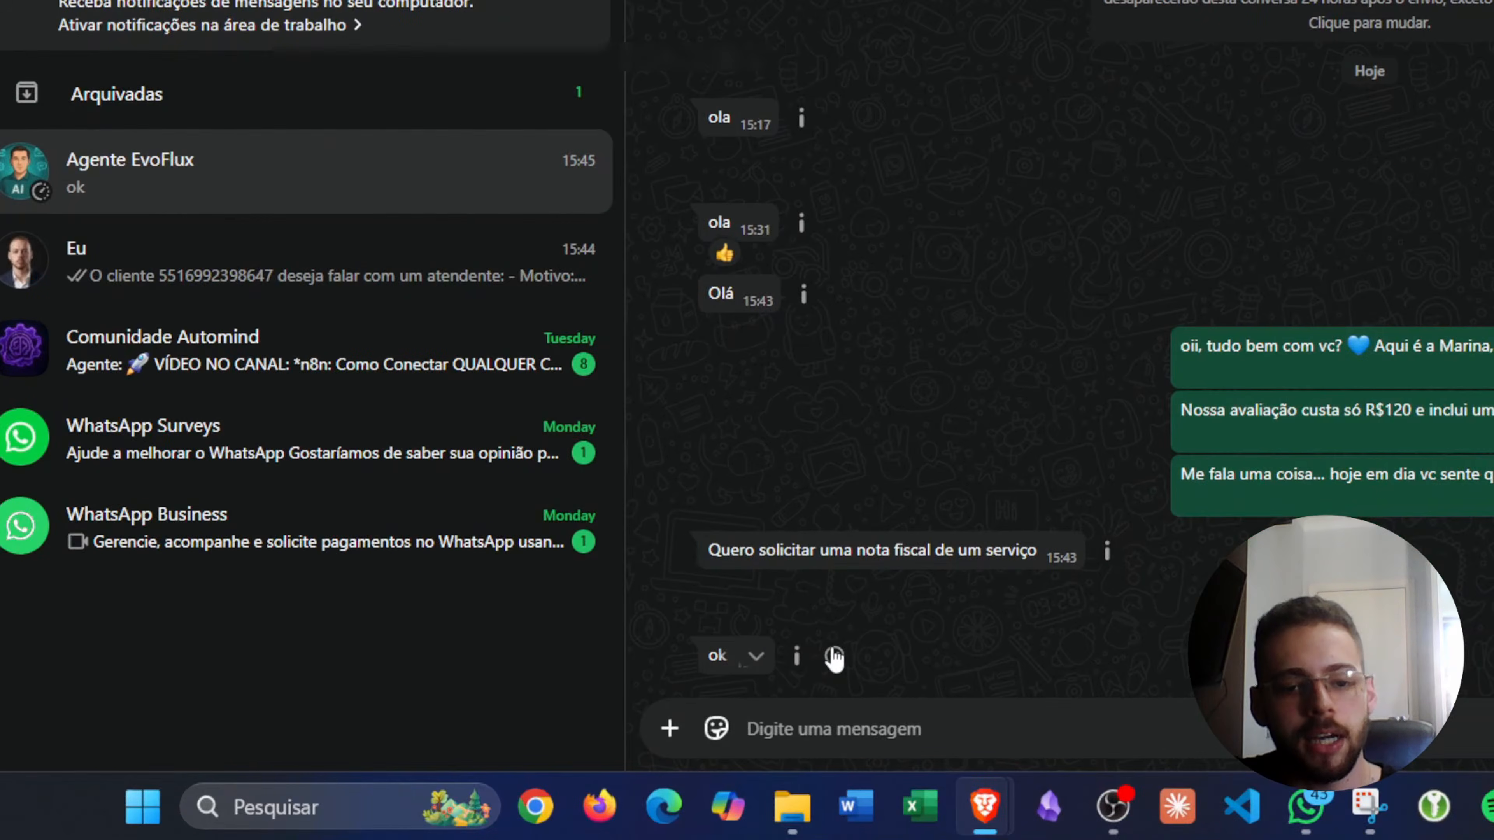
{"action": "left_click", "coordinate": [835, 657]}
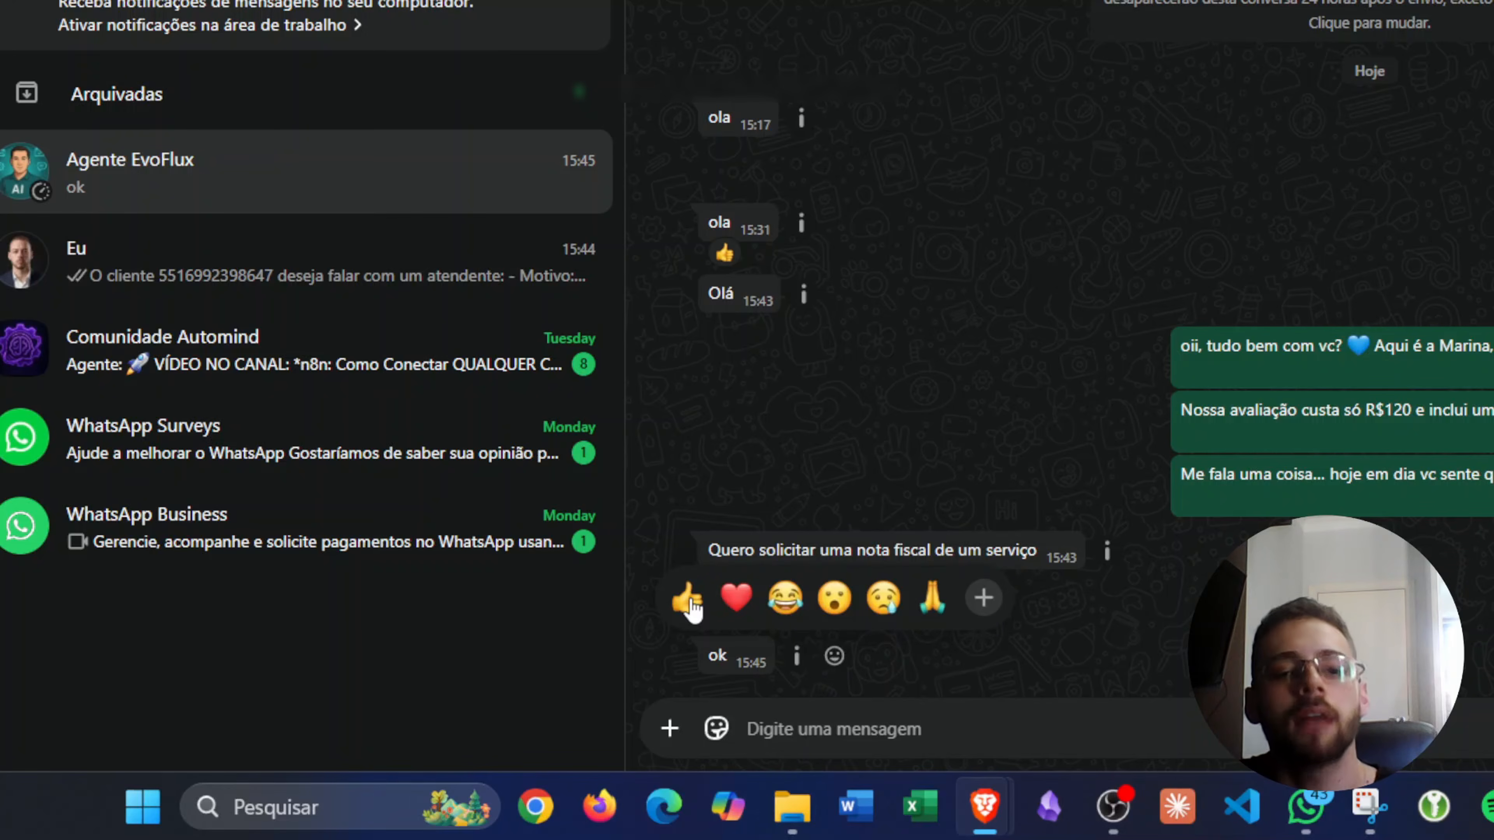
{"action": "left_click", "coordinate": [687, 601]}
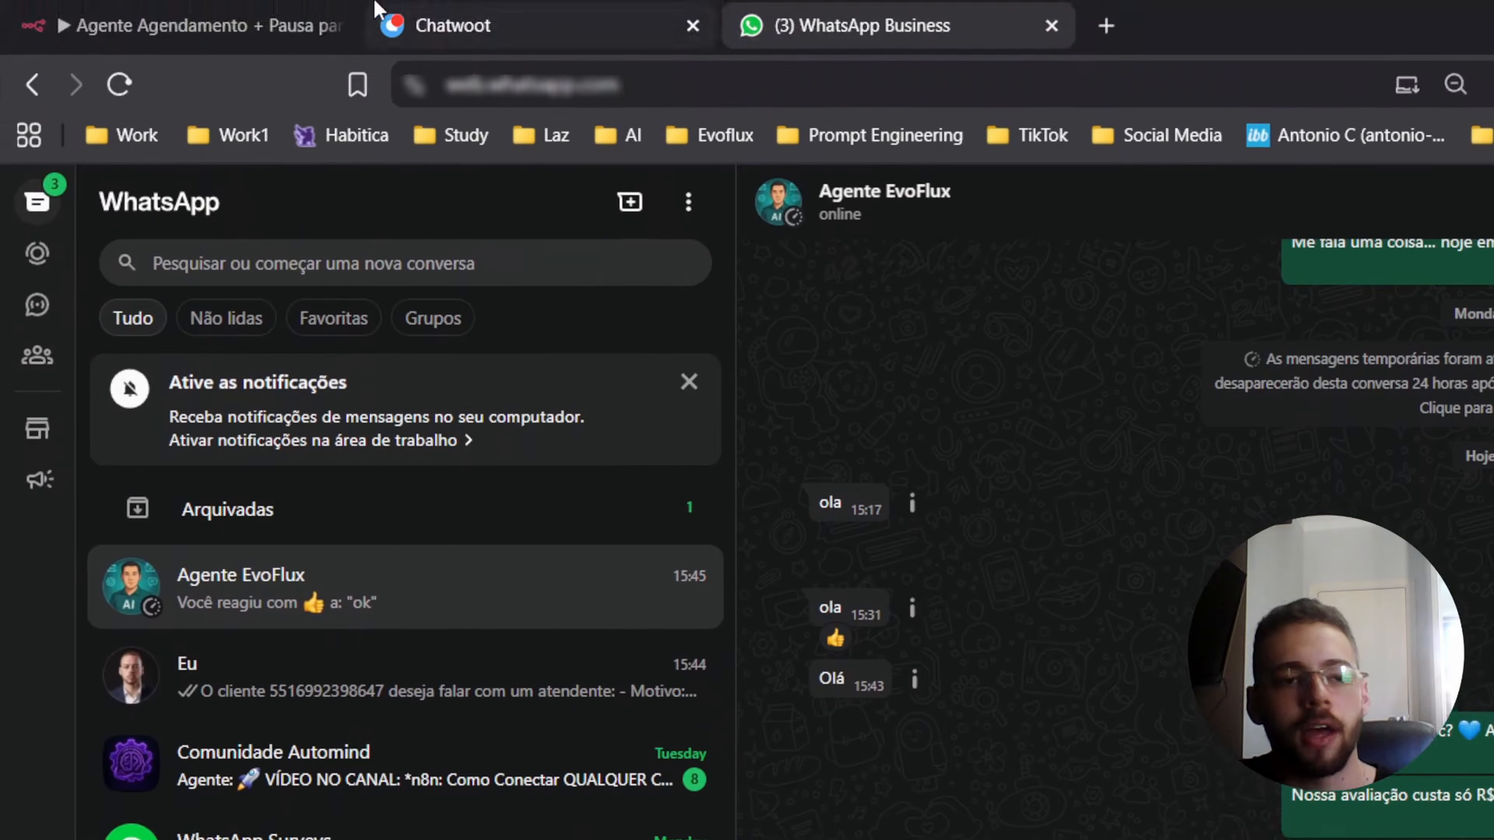
{"action": "left_click", "coordinate": [206, 27]}
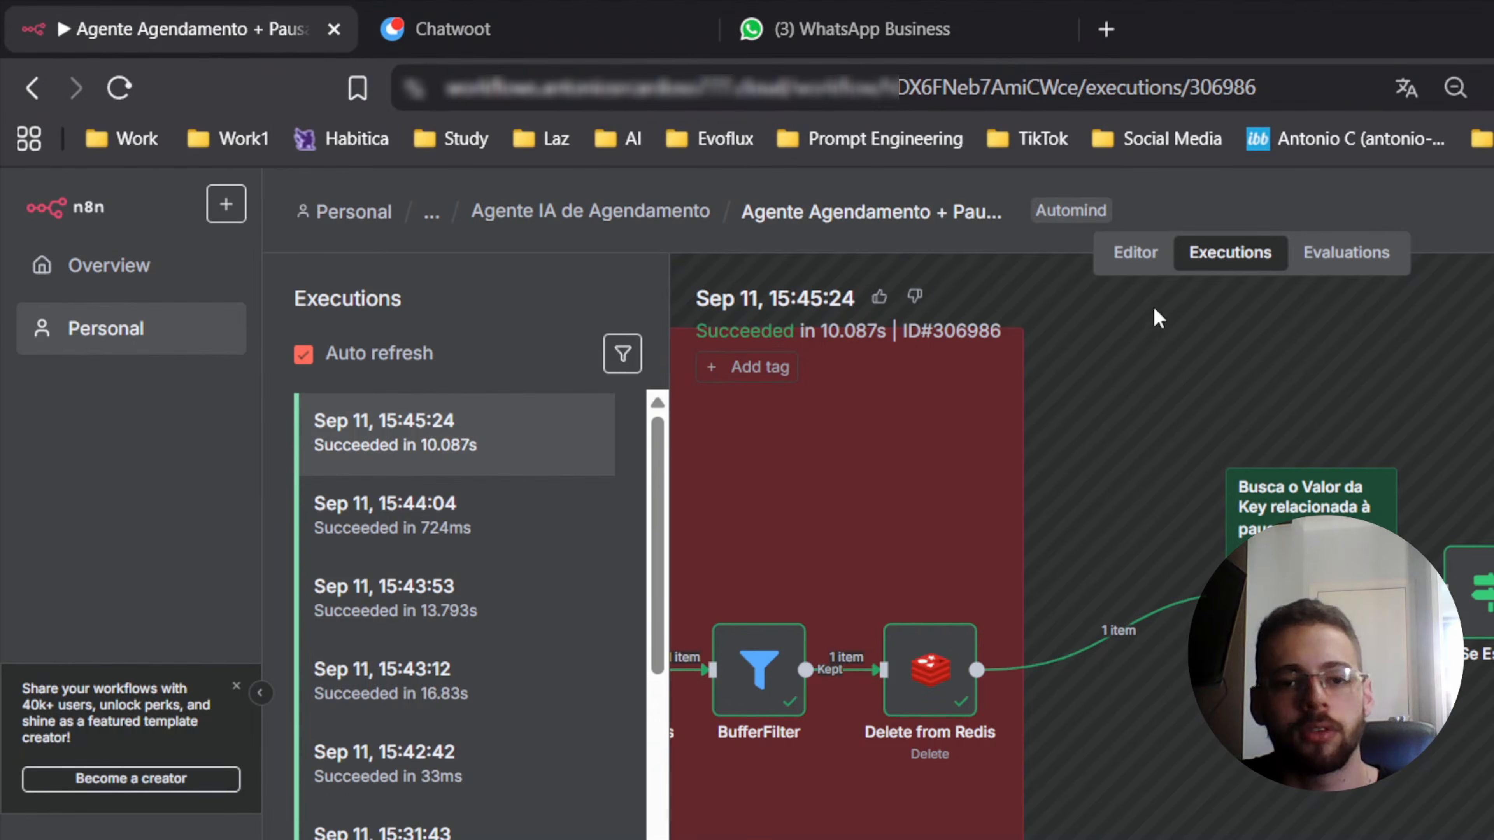
- In the workflow editor, survey Agente de Agendamento and its five connected tools on the canvas
{"action": "left_click", "coordinate": [1133, 272]}
{"action": "scroll", "coordinate": [853, 374], "scroll_direction": "down", "scroll_amount": 5}
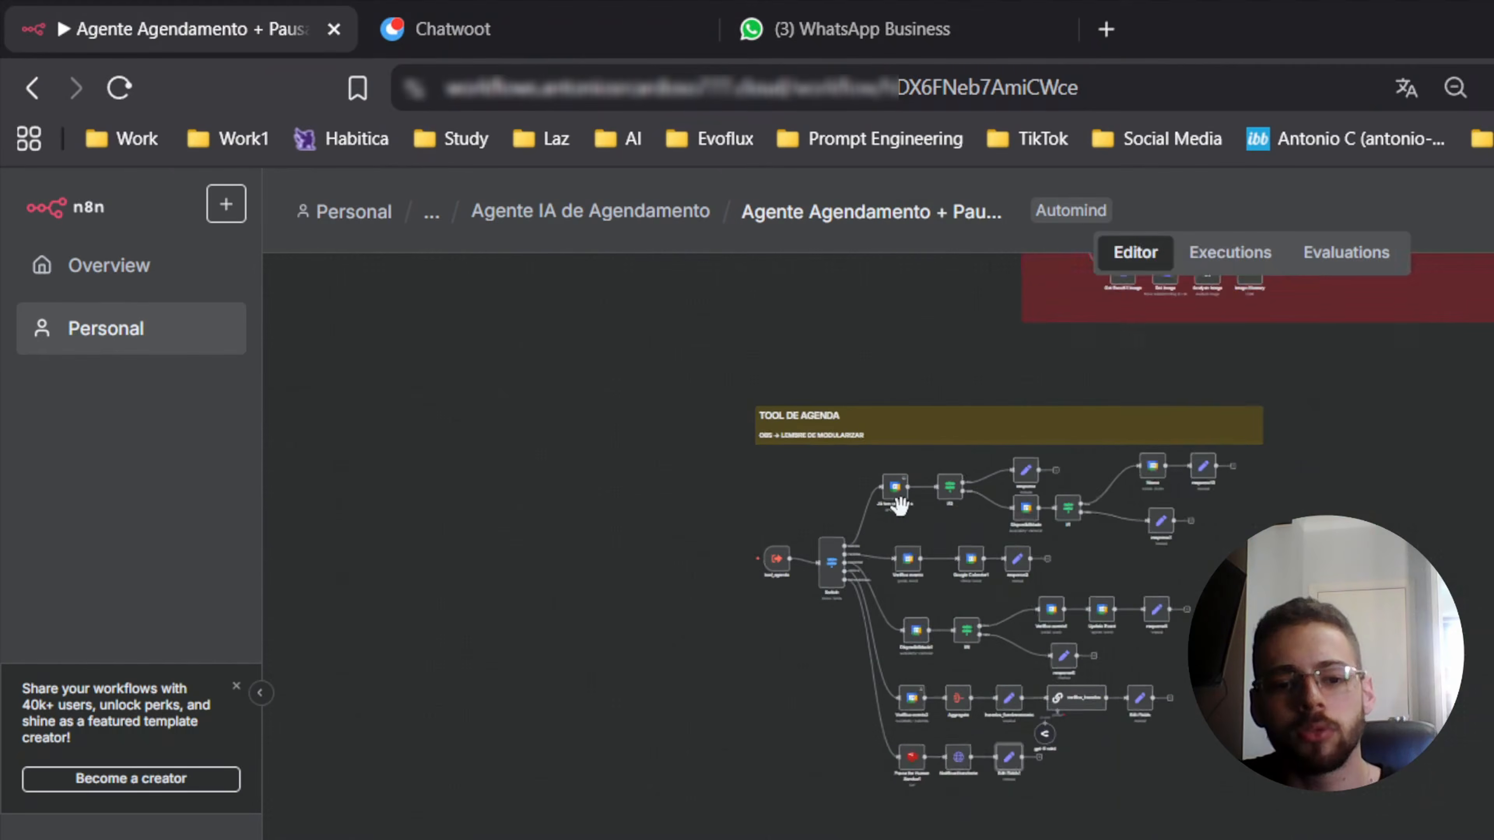
{"action": "scroll", "coordinate": [1069, 609], "scroll_direction": "up", "scroll_amount": 5}
{"action": "scroll", "coordinate": [1067, 610], "scroll_direction": "up", "scroll_amount": 8}
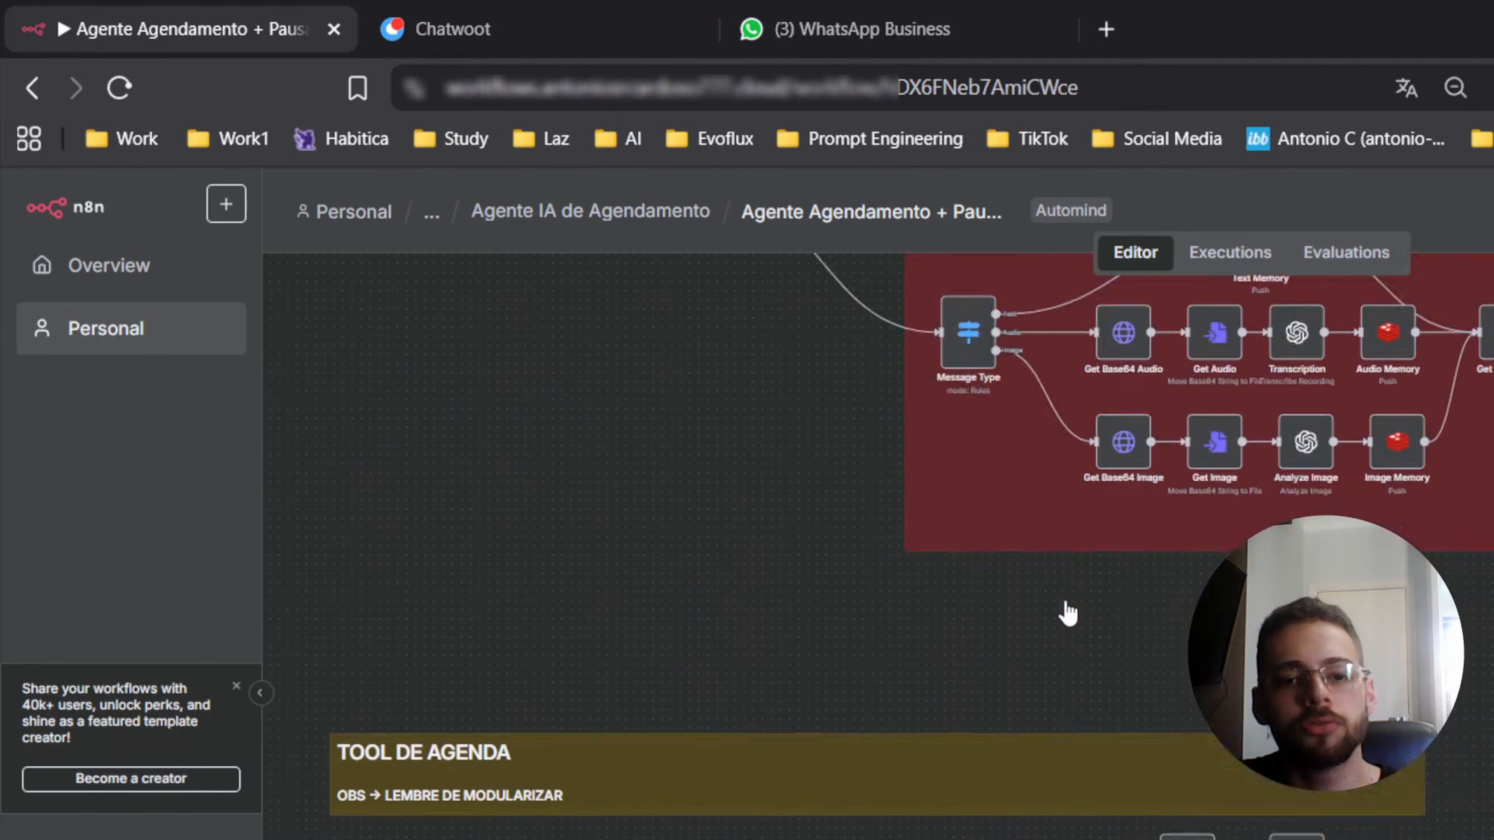
{"action": "scroll", "coordinate": [1069, 610], "scroll_direction": "up", "scroll_amount": 6}
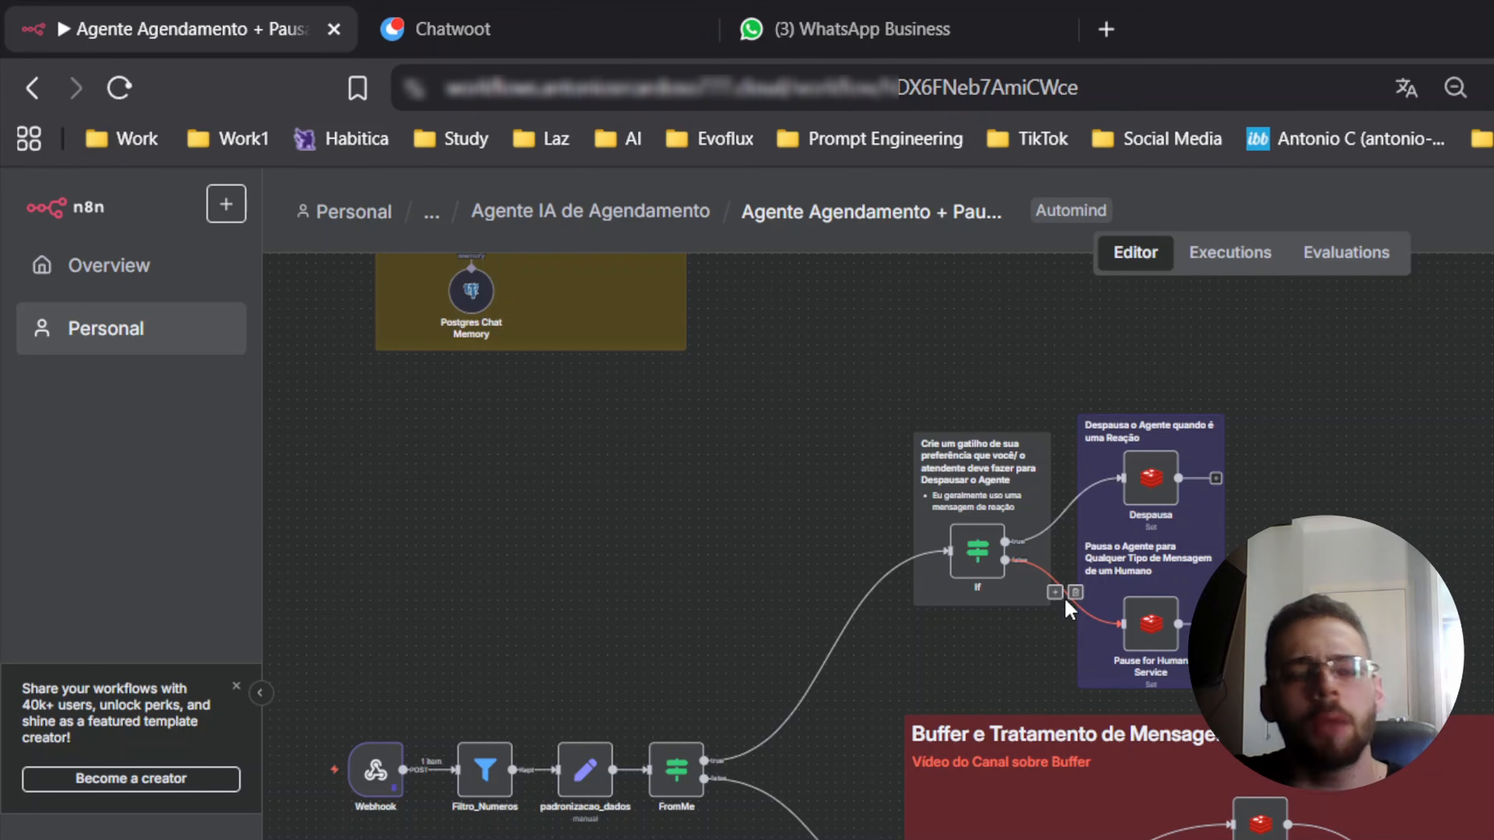
{"action": "scroll", "coordinate": [700, 547], "scroll_direction": "right", "scroll_amount": 10}
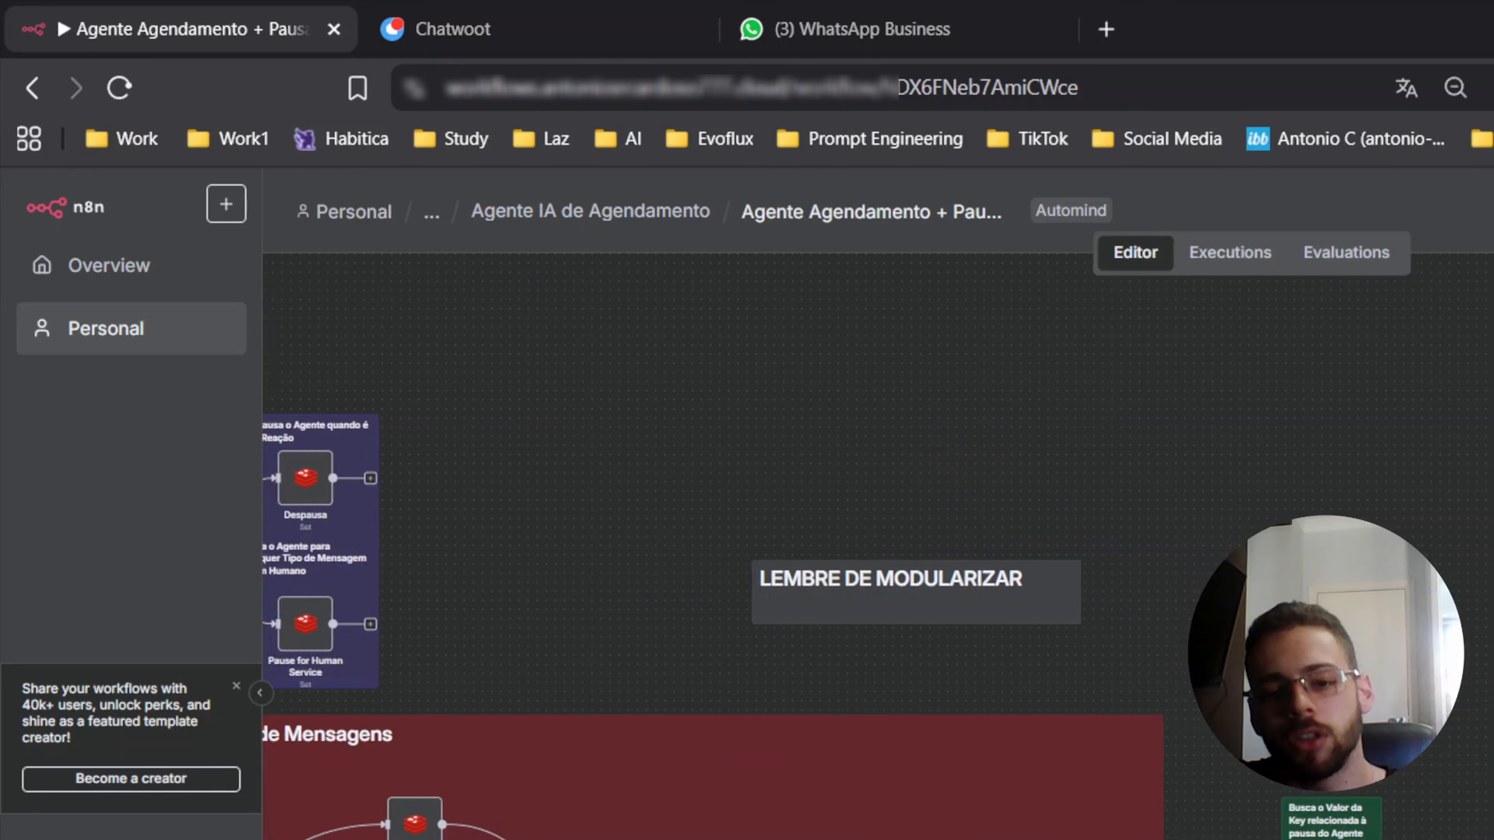
{"action": "scroll", "coordinate": [700, 548], "scroll_direction": "down", "scroll_amount": 6}
{"action": "scroll", "coordinate": [700, 547], "scroll_direction": "right", "scroll_amount": 8}
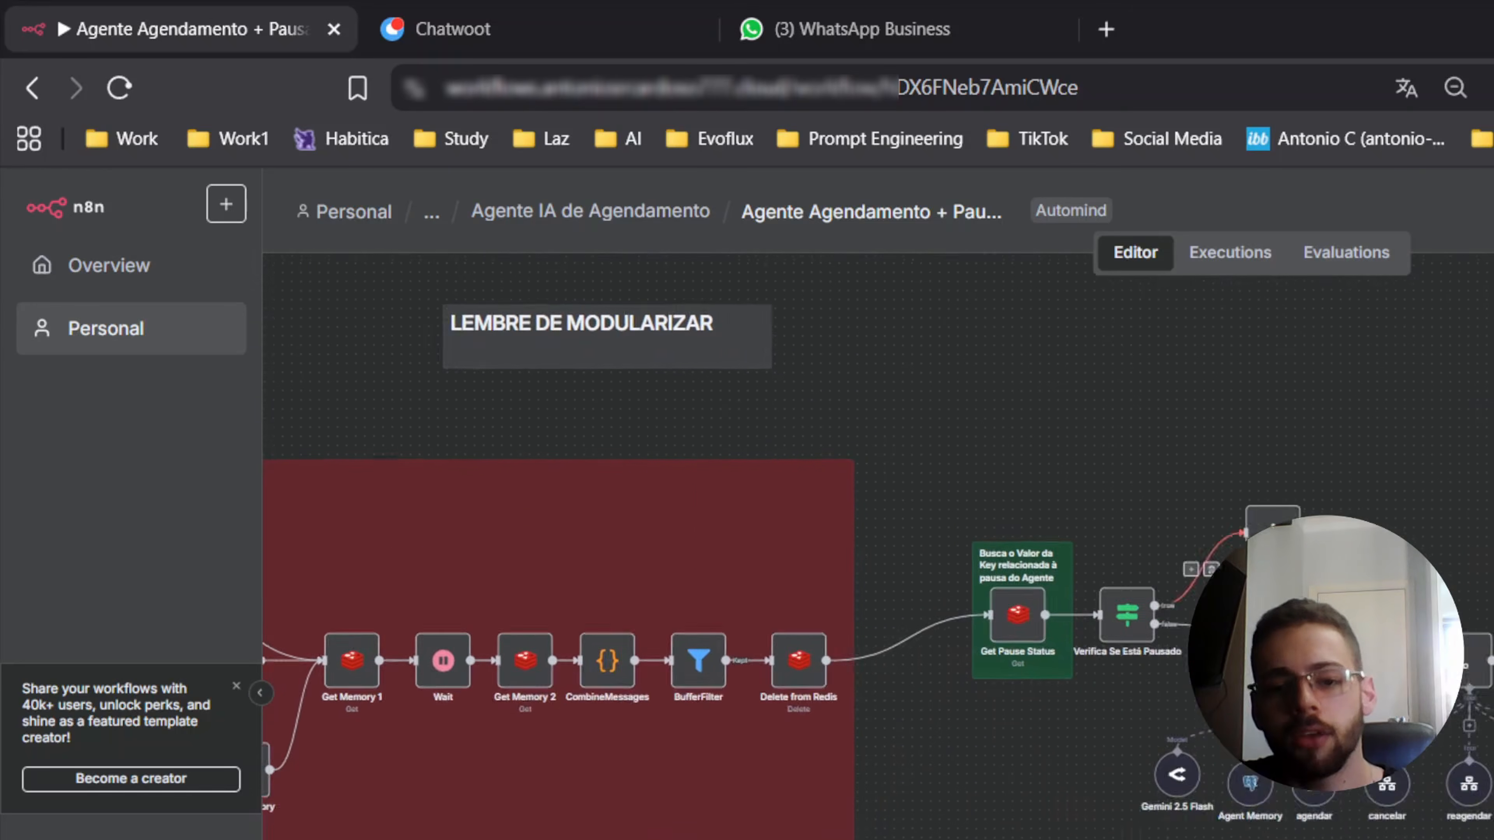
{"action": "scroll", "coordinate": [700, 548], "scroll_direction": "up", "scroll_amount": 5}
{"action": "scroll", "coordinate": [700, 548], "scroll_direction": "left", "scroll_amount": 8}
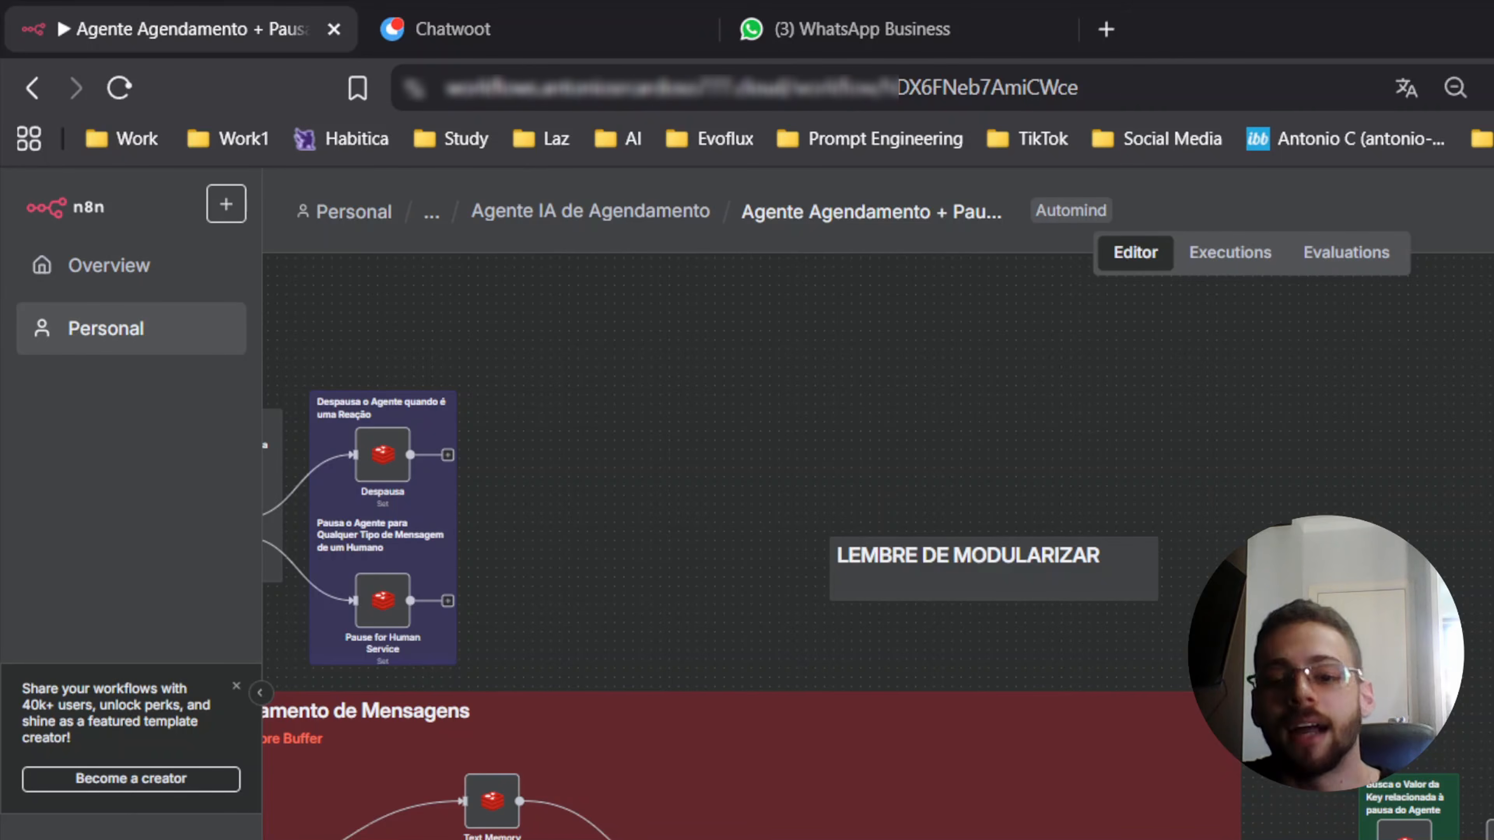
{"action": "scroll", "coordinate": [1007, 437], "scroll_direction": "down", "scroll_amount": 3}
{"action": "scroll", "coordinate": [1007, 437], "scroll_direction": "left", "scroll_amount": 6}
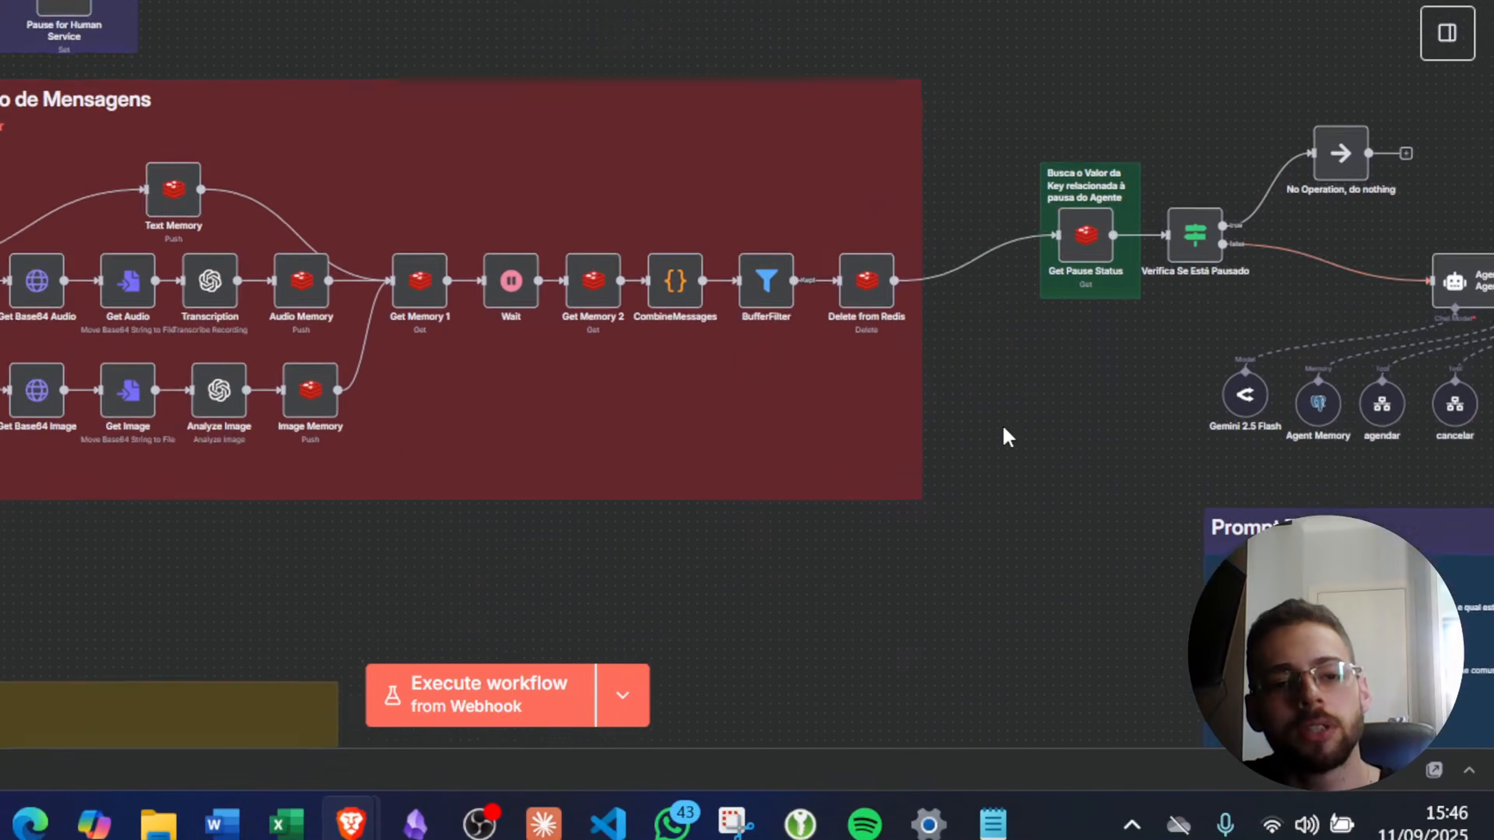
{"action": "scroll", "coordinate": [1007, 437], "scroll_direction": "down", "scroll_amount": 12}
{"action": "scroll", "coordinate": [1007, 437], "scroll_direction": "left", "scroll_amount": 4}
{"action": "scroll", "coordinate": [1000, 435], "scroll_direction": "up", "scroll_amount": 2}
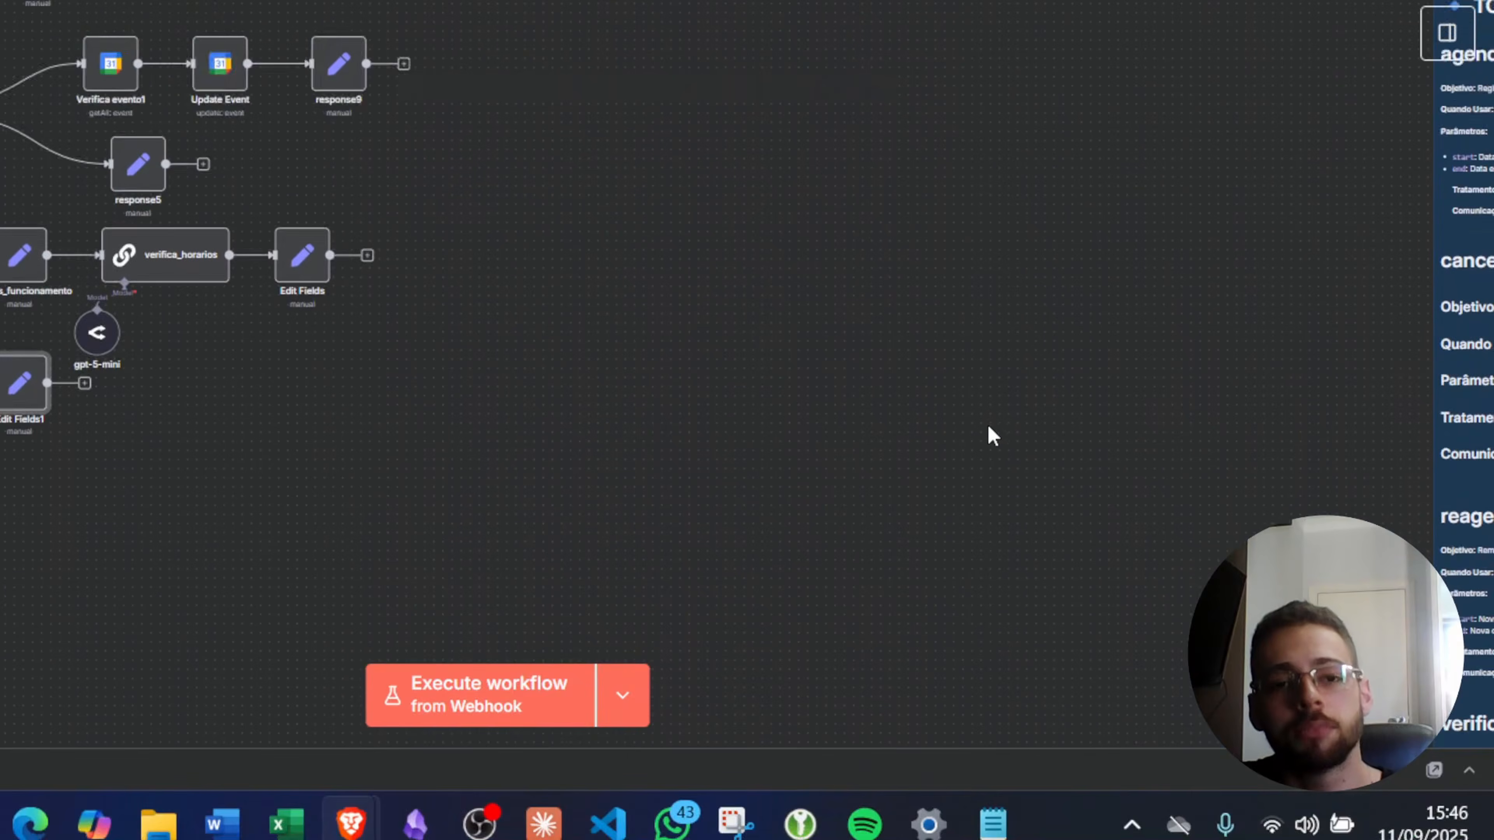
{"action": "scroll", "coordinate": [992, 436], "scroll_direction": "up", "scroll_amount": 10}
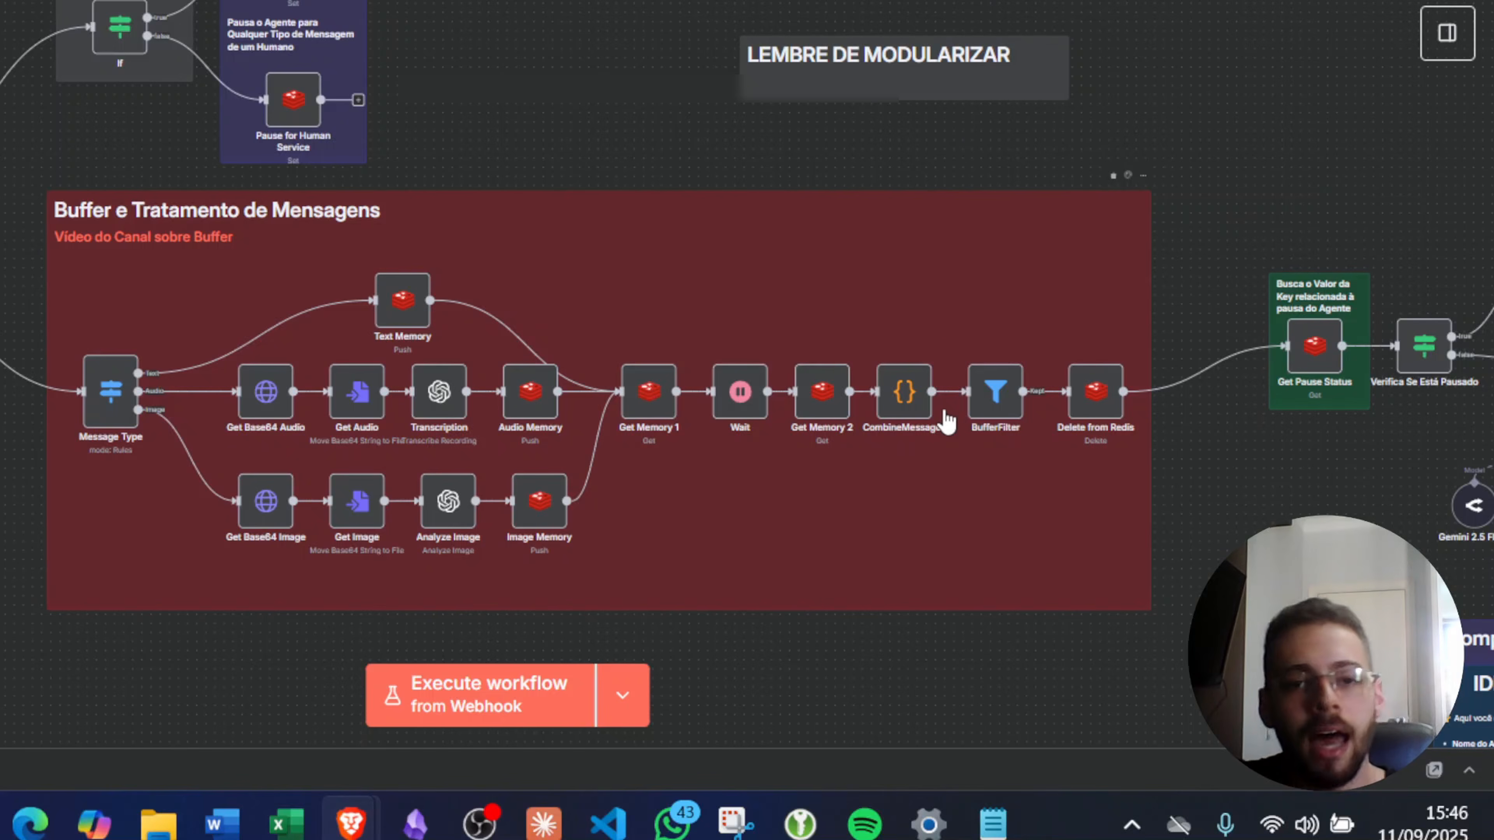
{"action": "scroll", "coordinate": [826, 406], "scroll_direction": "right", "scroll_amount": 10}
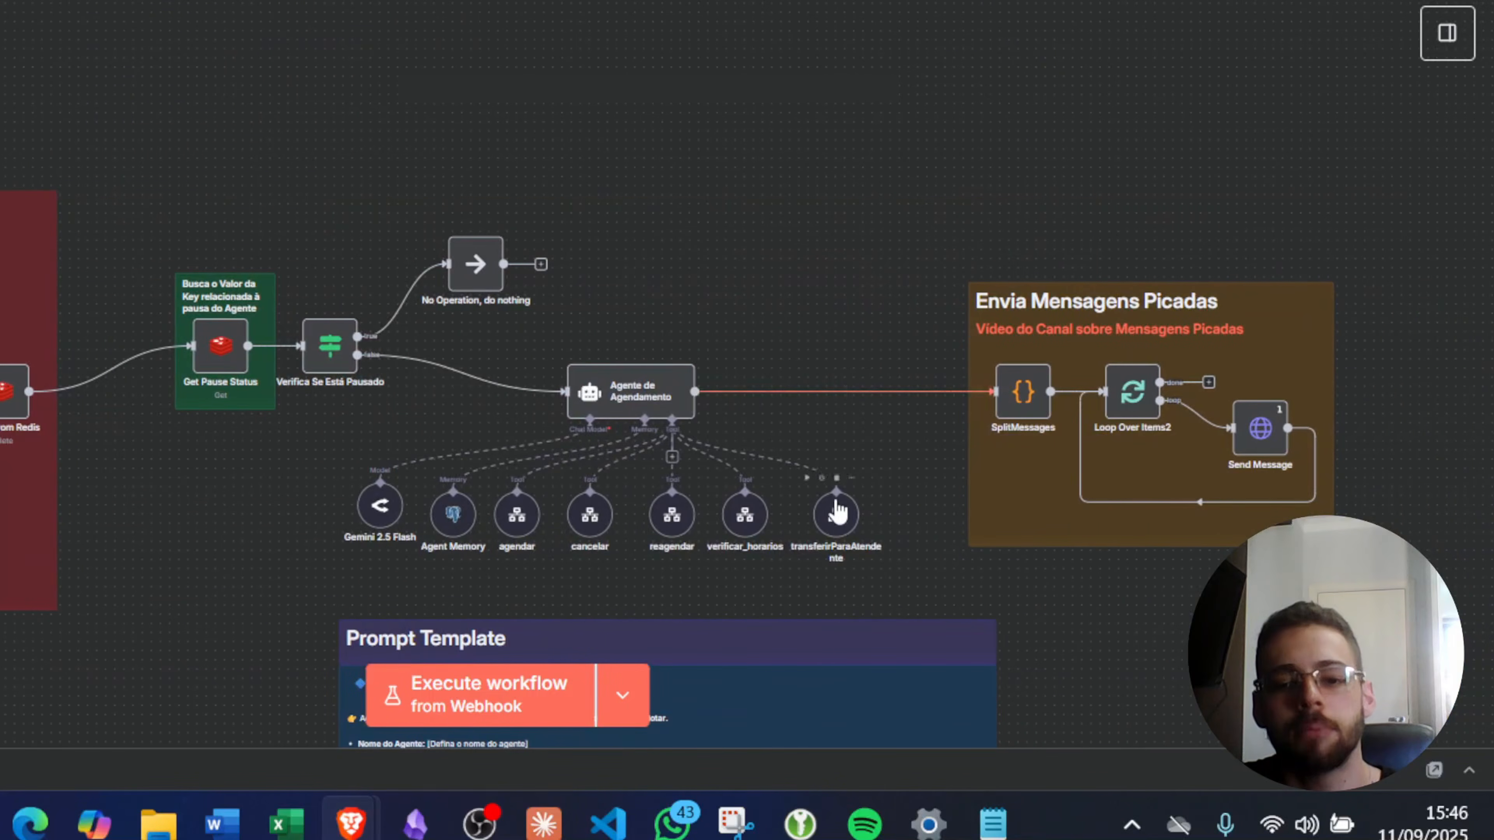
{"action": "scroll", "coordinate": [837, 509], "scroll_direction": "up", "scroll_amount": 4}
{"action": "scroll", "coordinate": [838, 507], "scroll_direction": "down", "scroll_amount": 5}
{"action": "scroll", "coordinate": [836, 509], "scroll_direction": "down", "scroll_amount": 5}
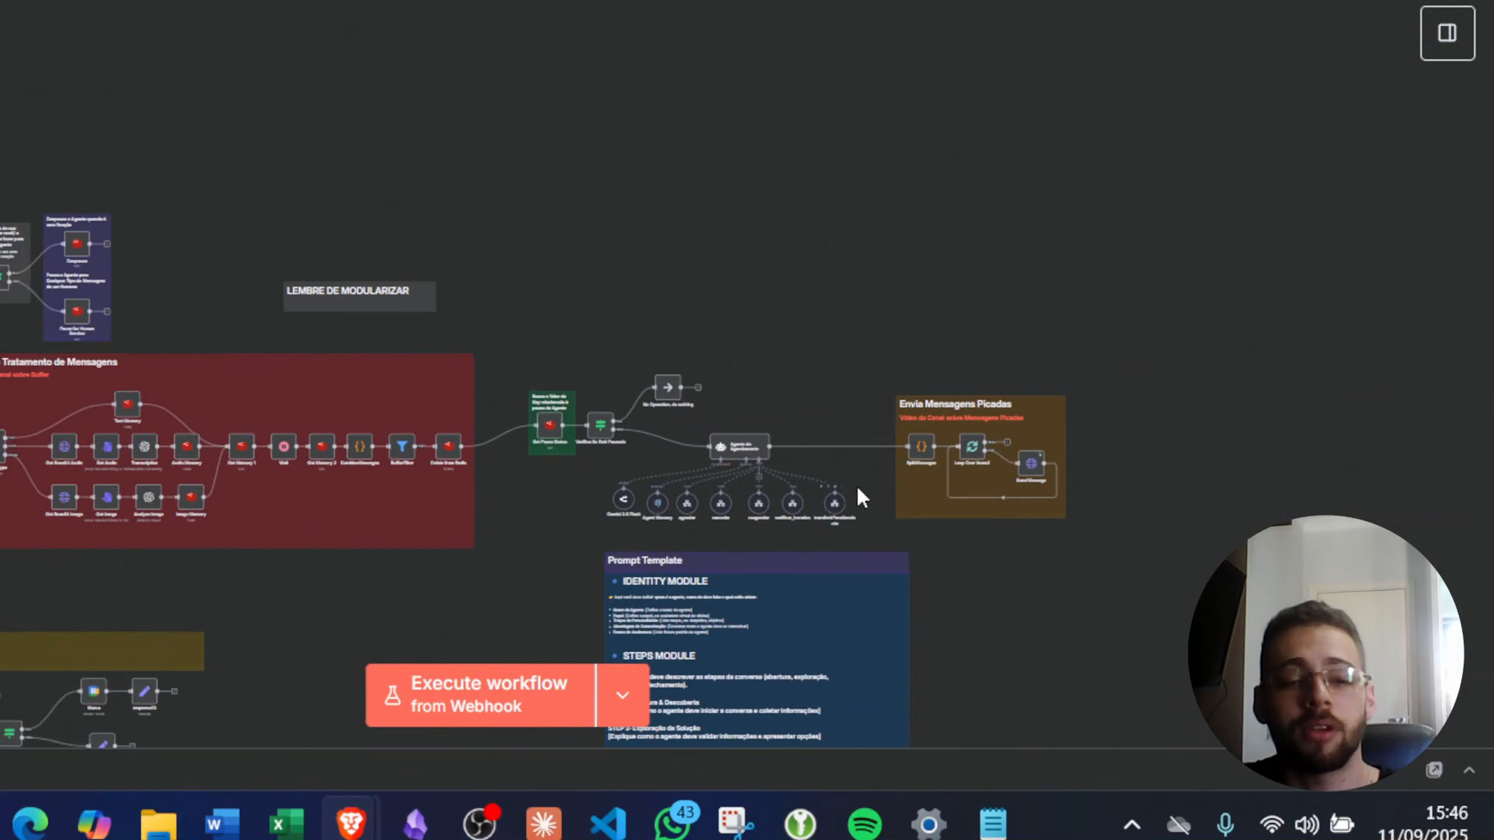
{"action": "scroll", "coordinate": [857, 494], "scroll_direction": "up", "scroll_amount": 3}
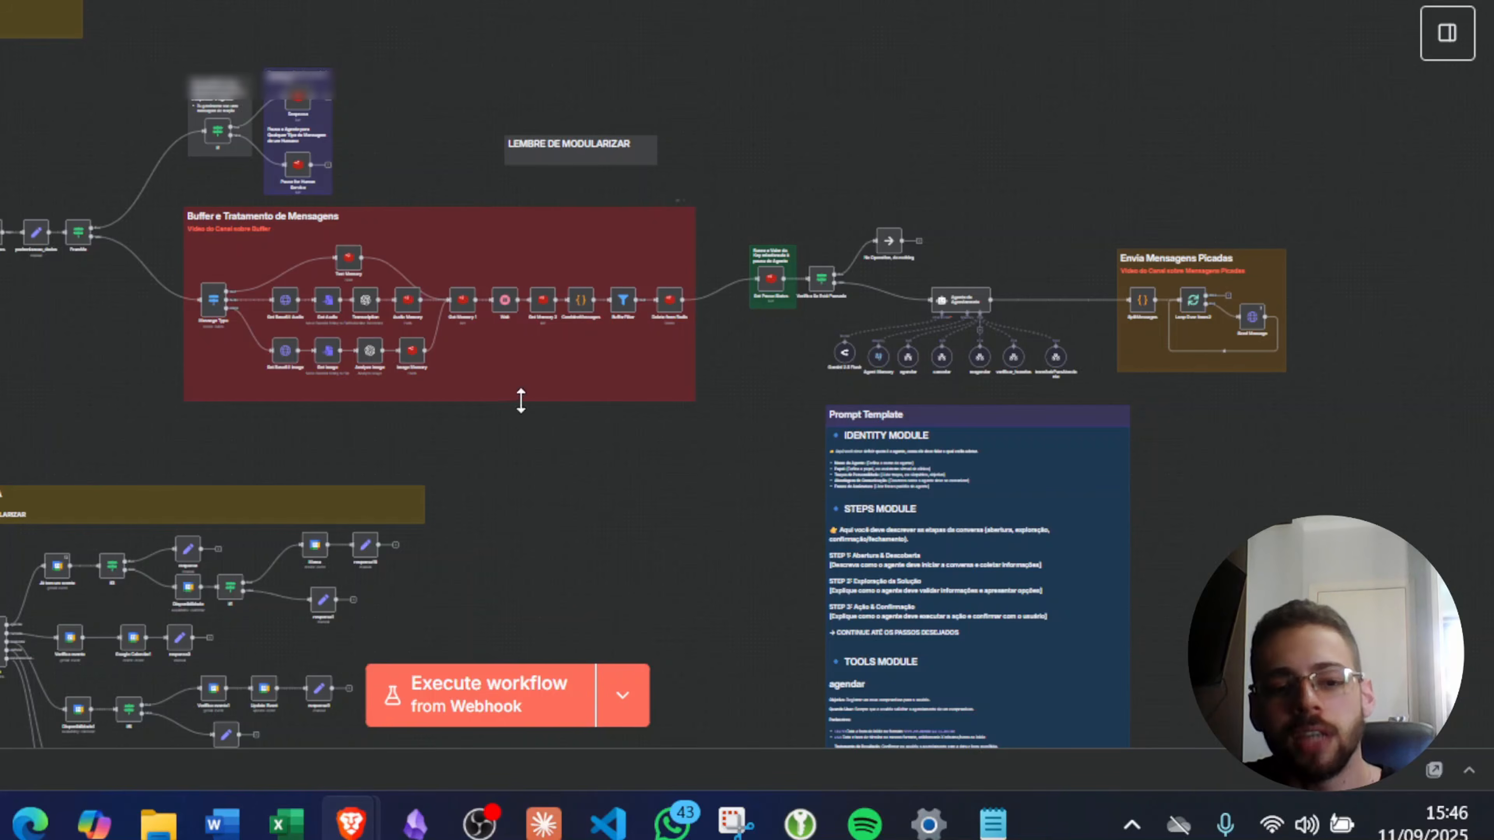
{"action": "scroll", "coordinate": [128, 430], "scroll_direction": "down", "scroll_amount": 3}
{"action": "scroll", "coordinate": [128, 430], "scroll_direction": "down", "scroll_amount": 3}
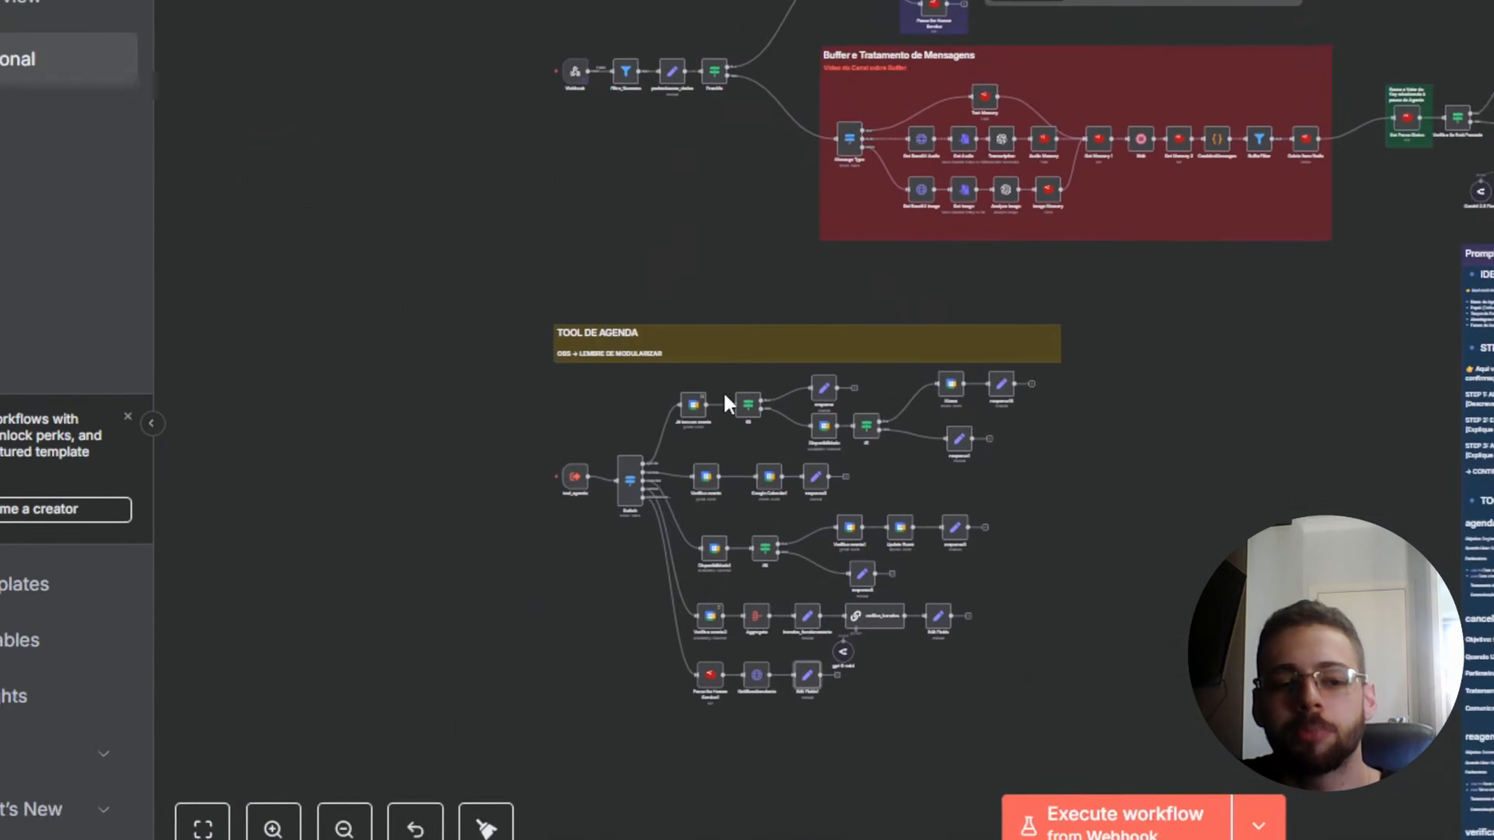
{"action": "scroll", "coordinate": [236, 169], "scroll_direction": "up", "scroll_amount": 5}
{"action": "scroll", "coordinate": [280, 226], "scroll_direction": "up", "scroll_amount": 6}
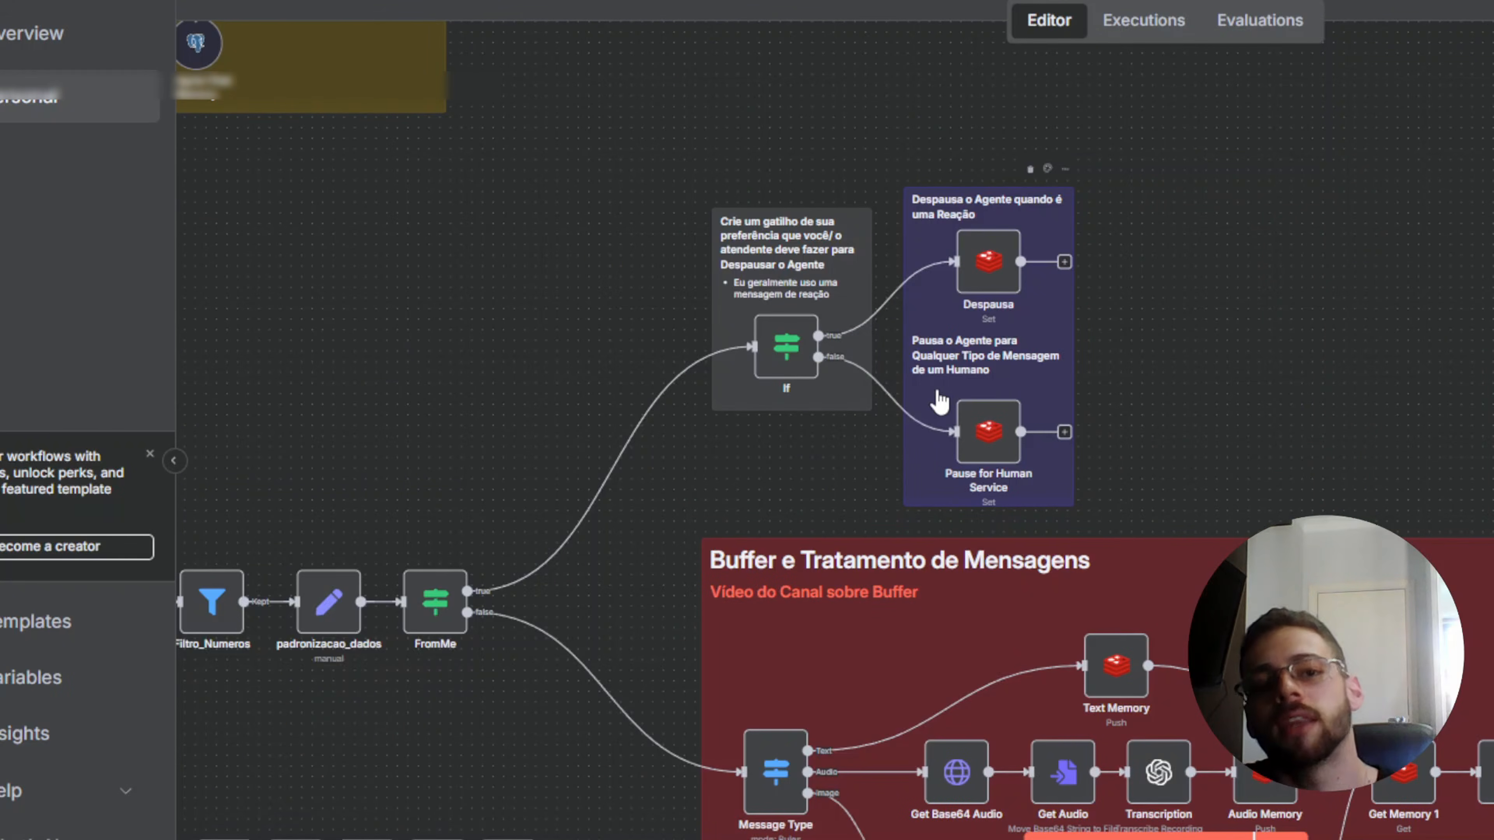
{"action": "scroll", "coordinate": [939, 402], "scroll_direction": "down", "scroll_amount": 8}
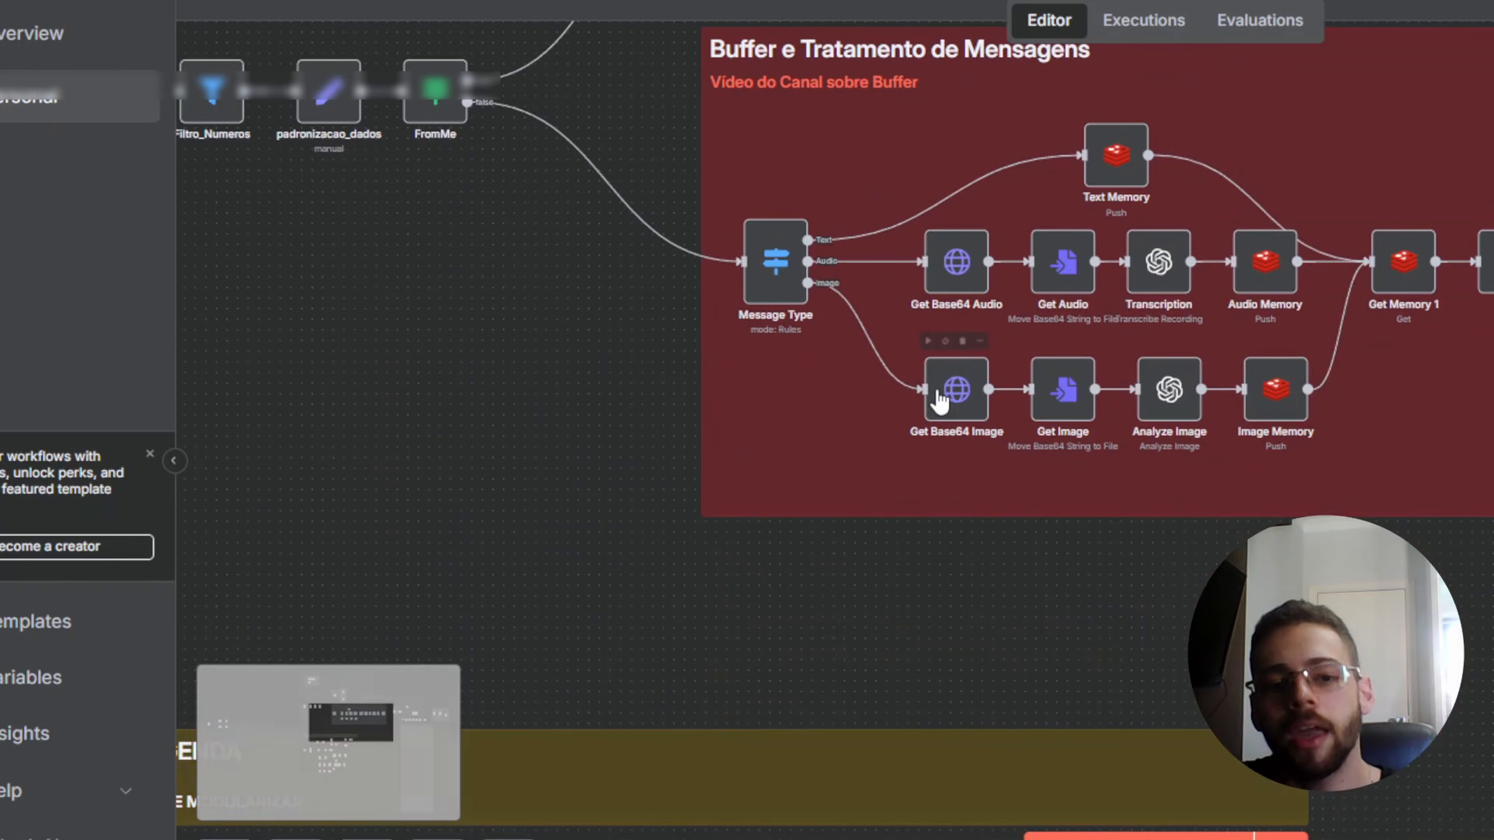
{"action": "scroll", "coordinate": [941, 401], "scroll_direction": "down", "scroll_amount": 4}
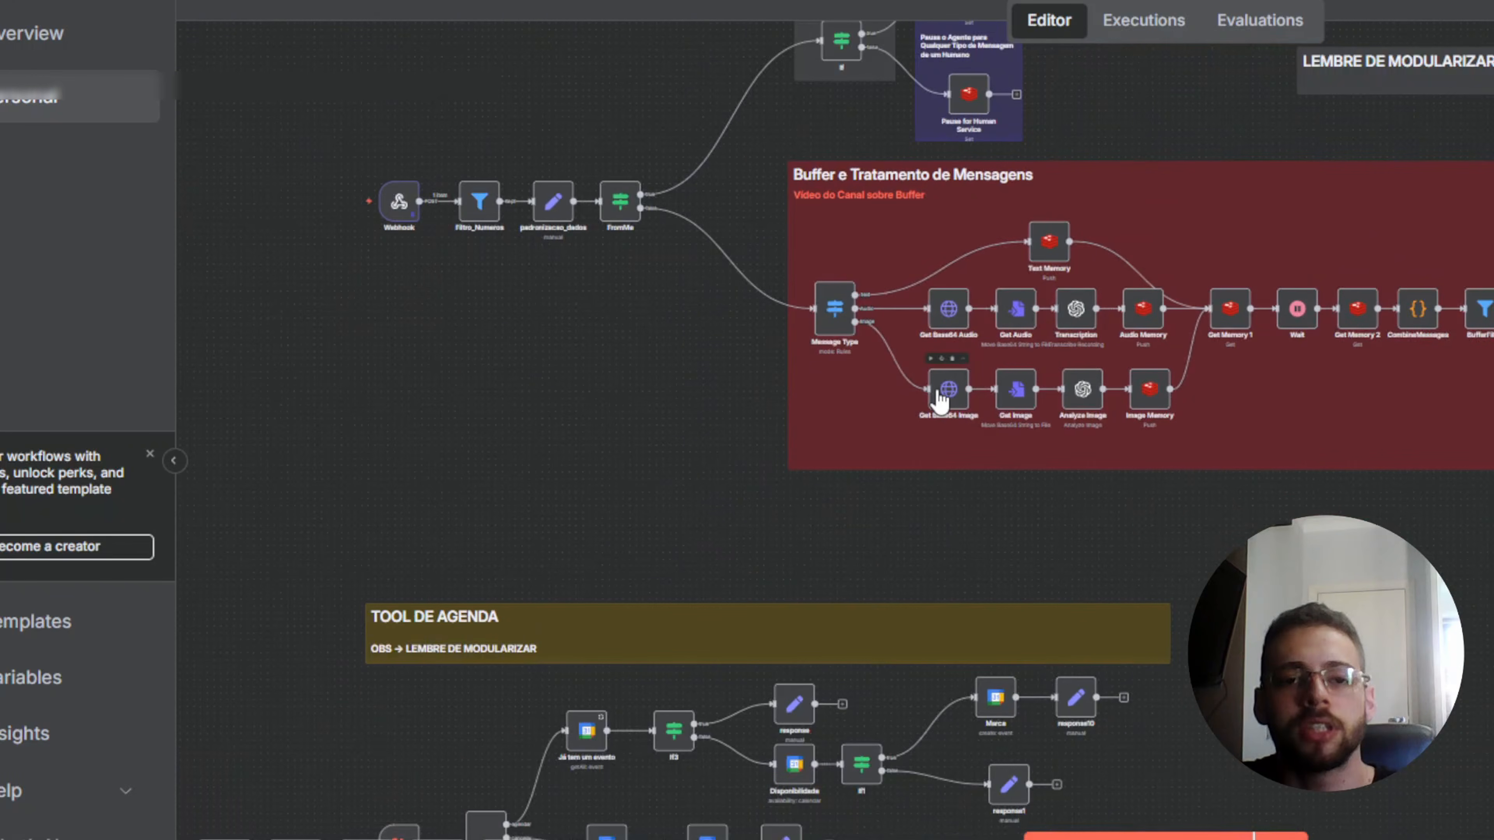
{"action": "scroll", "coordinate": [941, 400], "scroll_direction": "down", "scroll_amount": 10}
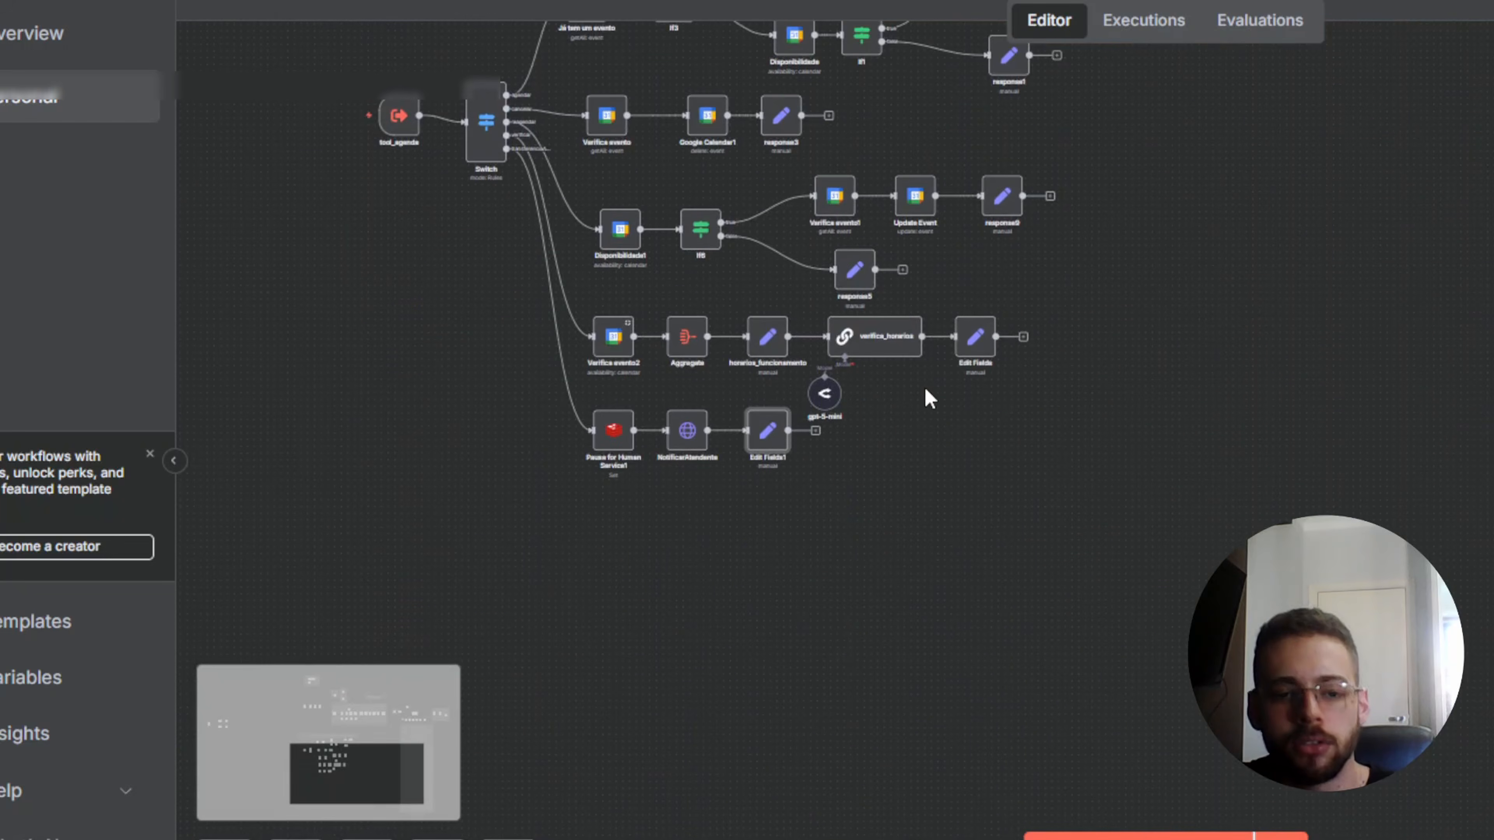
{"action": "scroll", "coordinate": [907, 394], "scroll_direction": "up", "scroll_amount": 2}
{"action": "scroll", "coordinate": [906, 381], "scroll_direction": "up", "scroll_amount": 4}
{"action": "left_click_drag", "start_coordinate": [1156, 323], "coordinate": [738, 418]}
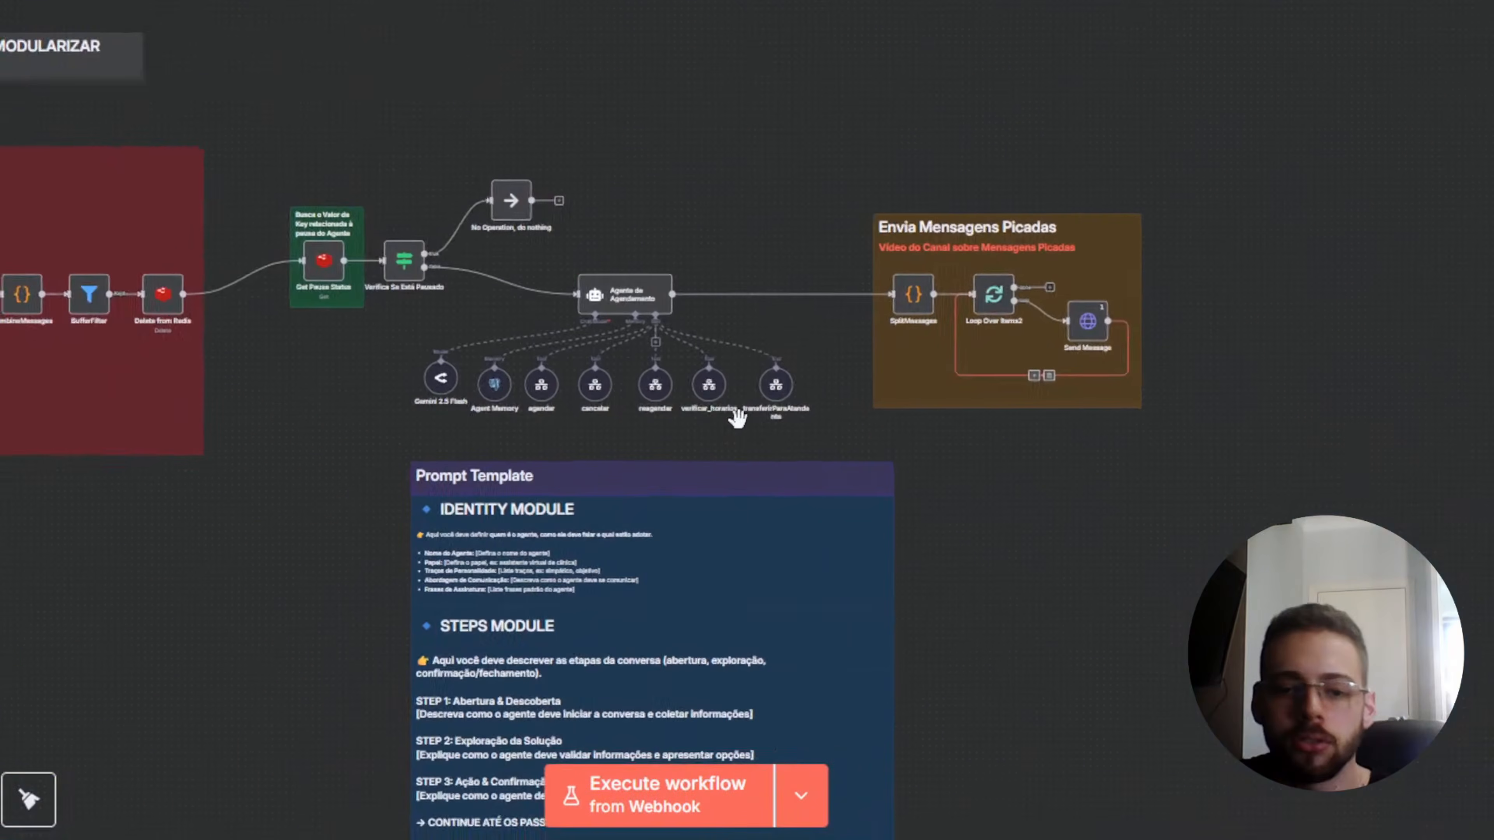
{"action": "scroll", "coordinate": [738, 418], "scroll_direction": "up", "scroll_amount": 7}
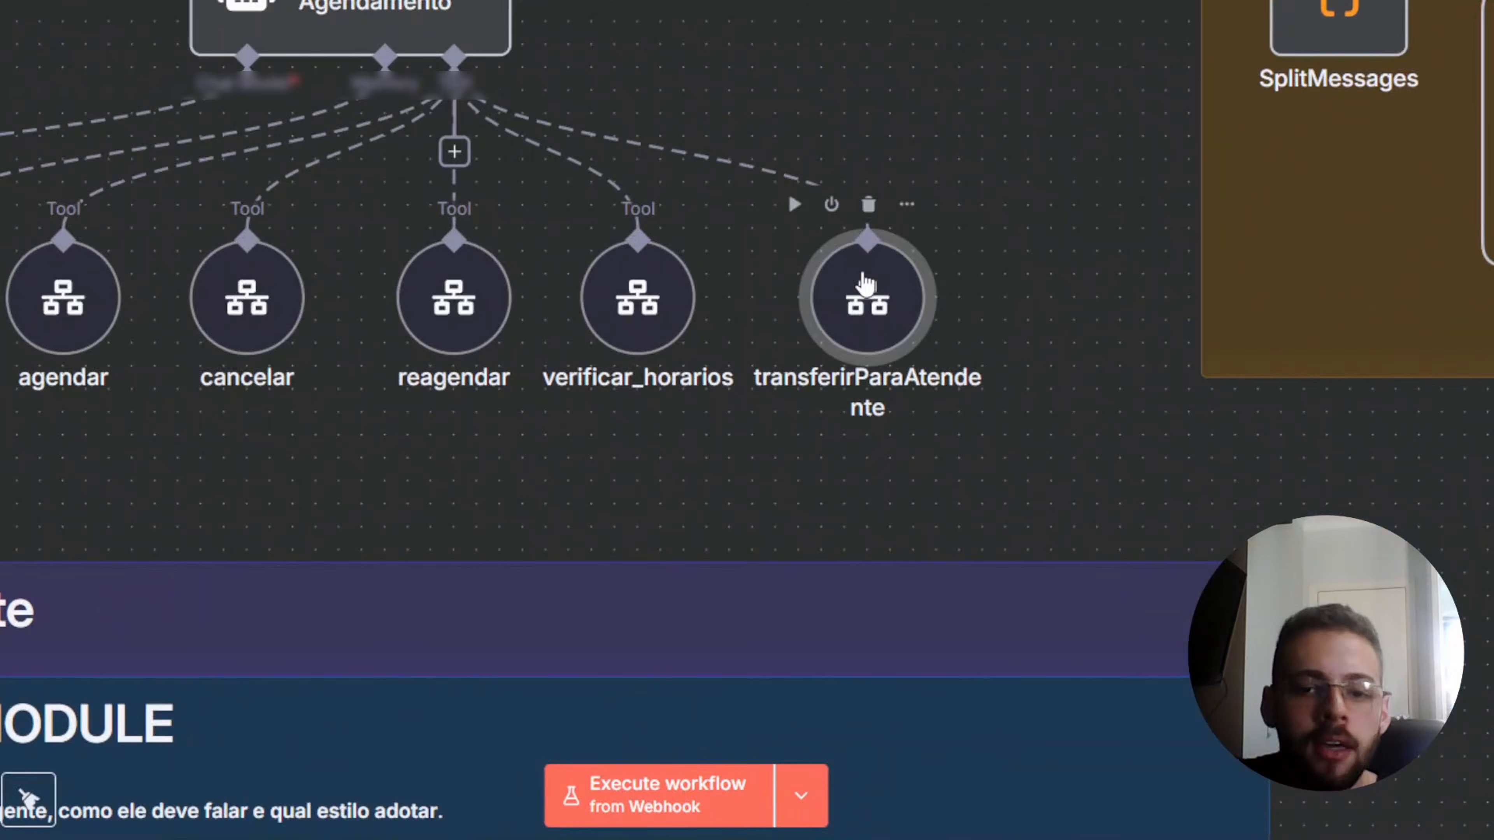
- Inspect the transferirParaAtendente tool's settings, then close them
{"action": "double_click", "coordinate": [865, 283]}
{"action": "key", "text": "Escape"}
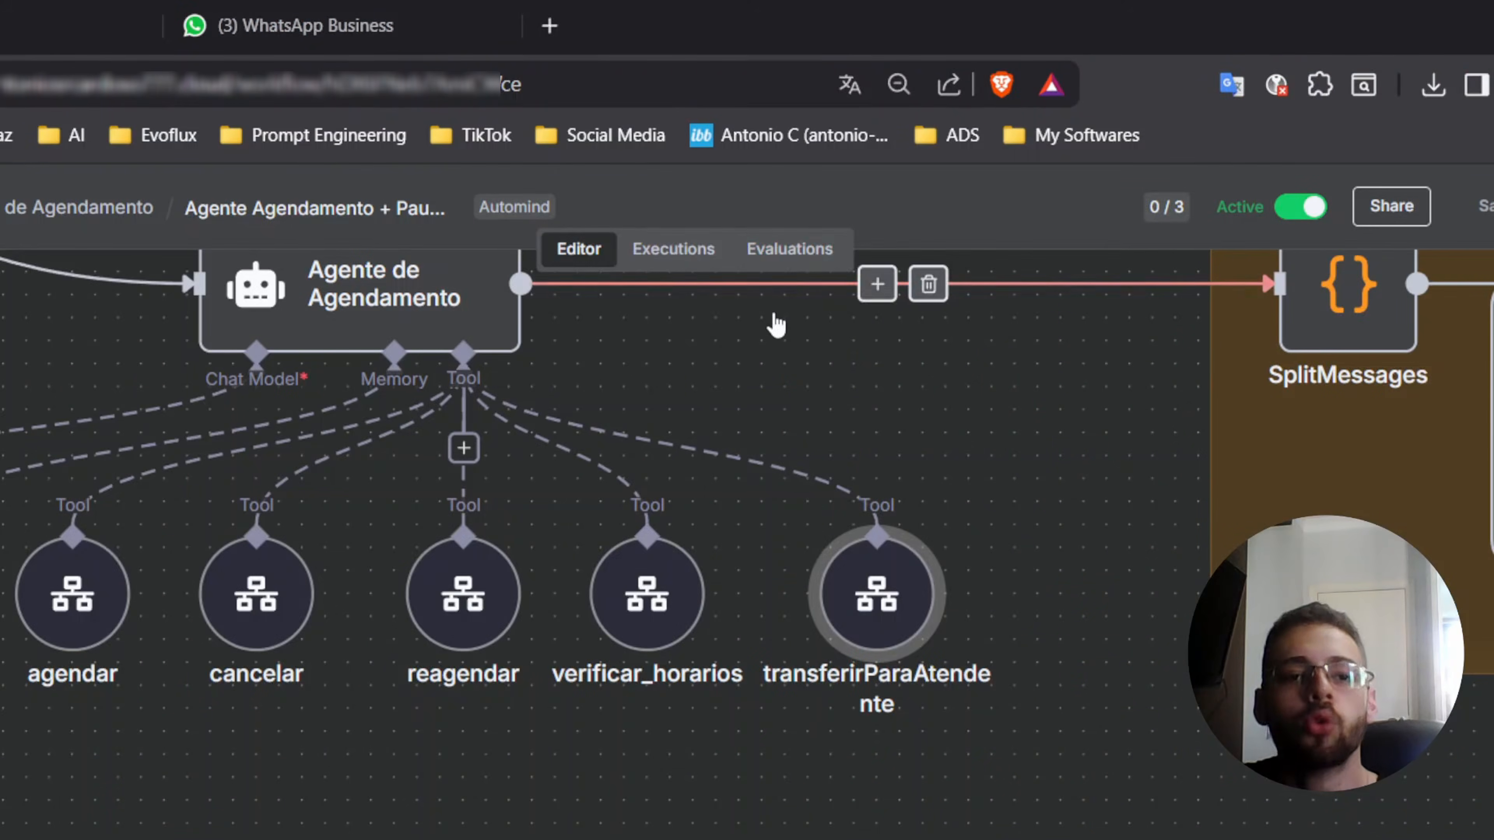
{"action": "scroll", "coordinate": [518, 529], "scroll_direction": "left", "scroll_amount": 5}
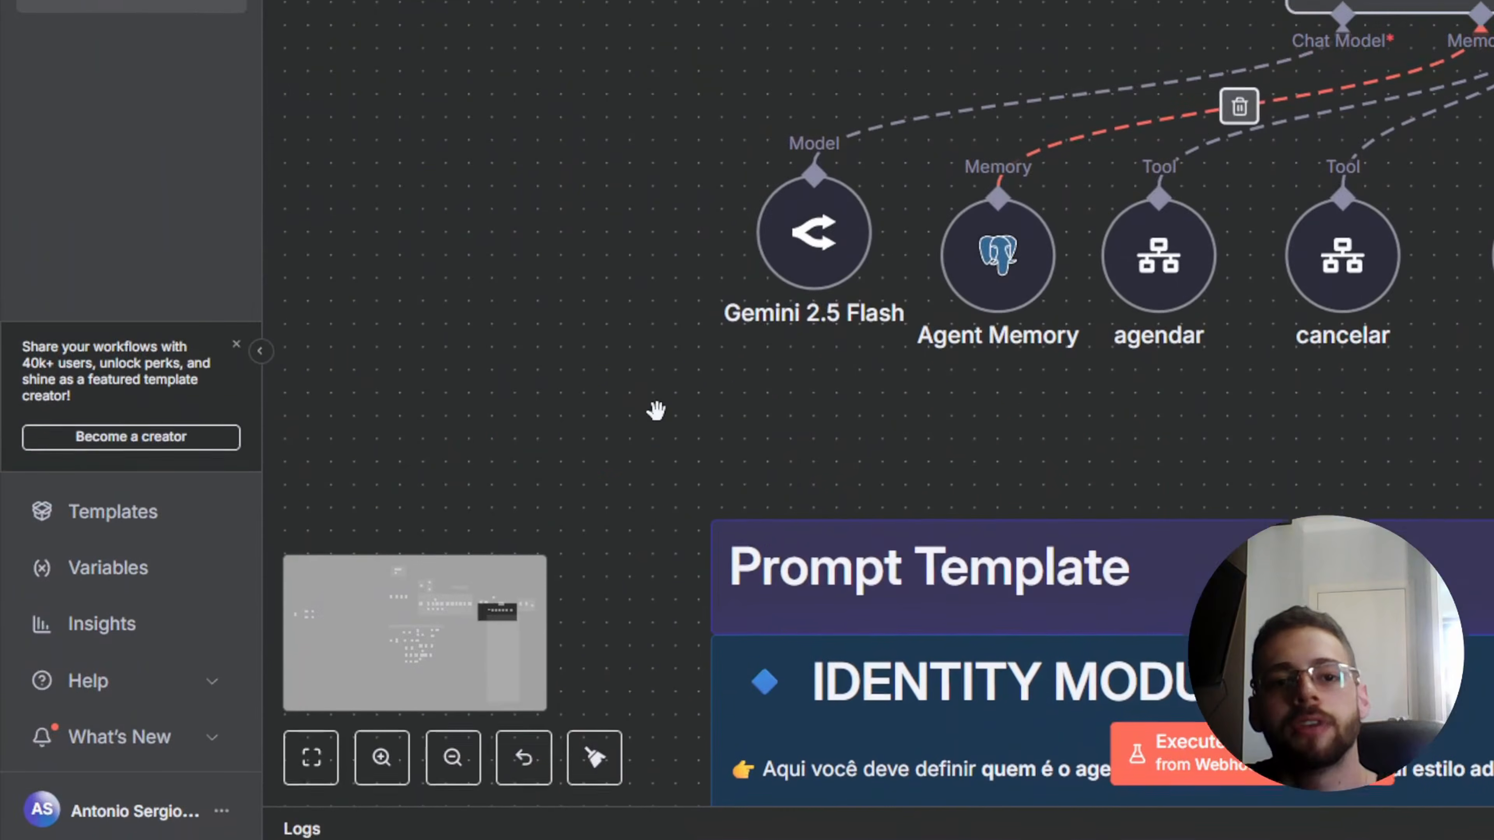
{"action": "scroll", "coordinate": [656, 414], "scroll_direction": "down", "scroll_amount": 6}
{"action": "scroll", "coordinate": [656, 415], "scroll_direction": "left", "scroll_amount": 5}
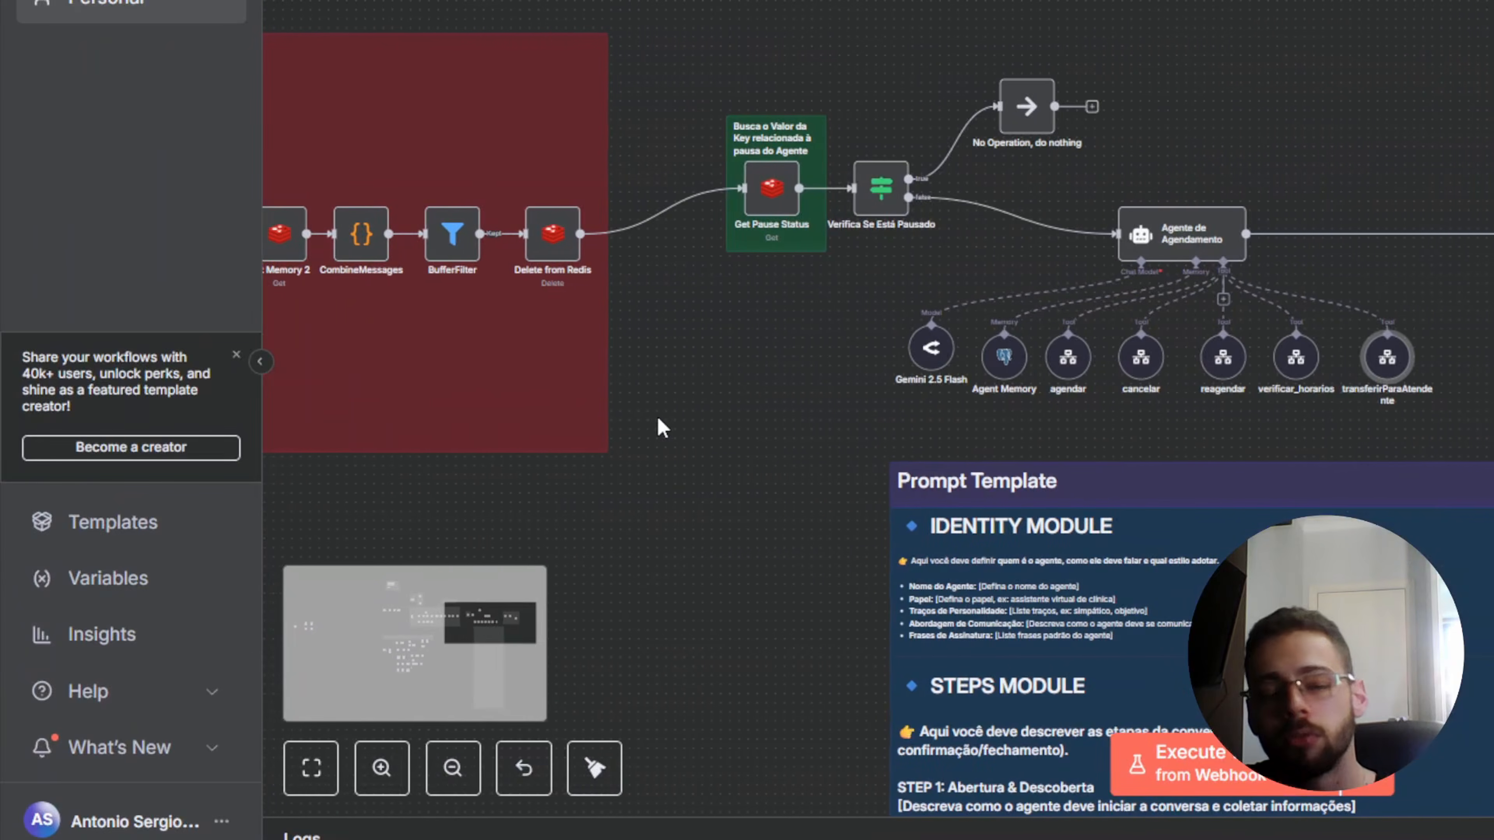